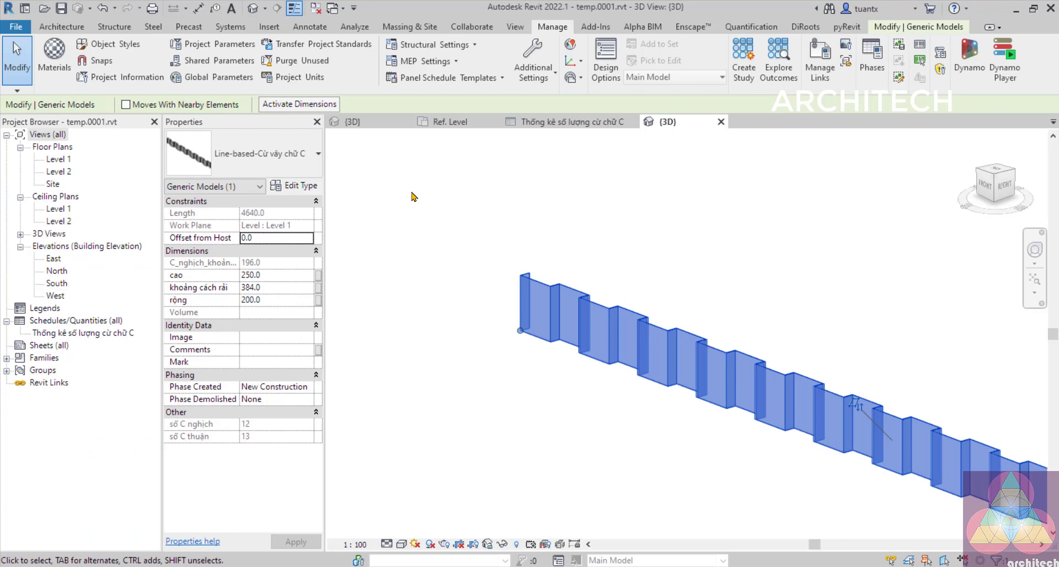
- Examine the line-based C-shaped sheet pile row in the 3D view and its quantity schedule, Thống kê số lượng cừ chữ C
scroll(520, 251, up, 2)
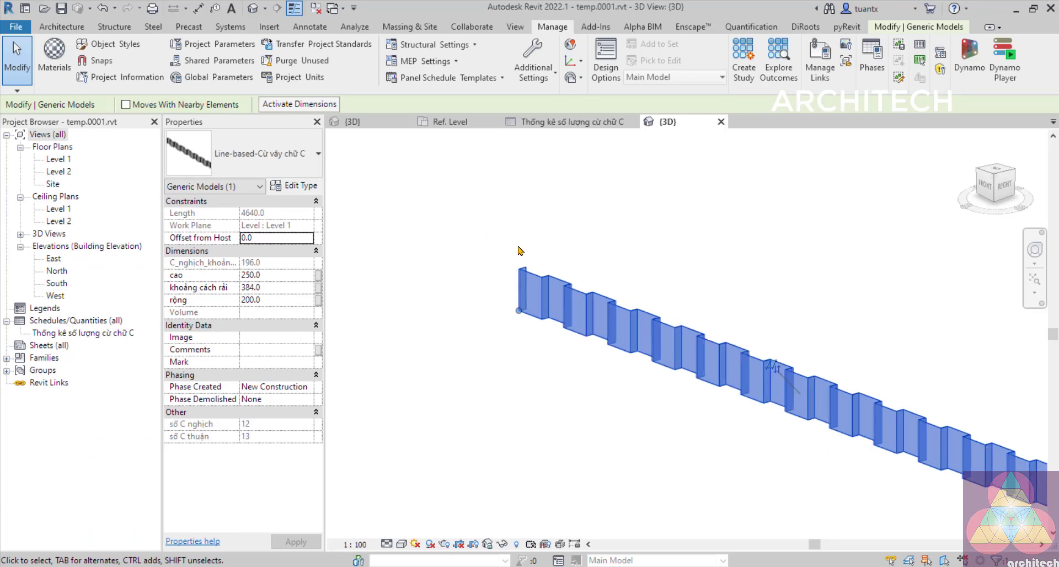
middle_drag(586, 254, 560, 223)
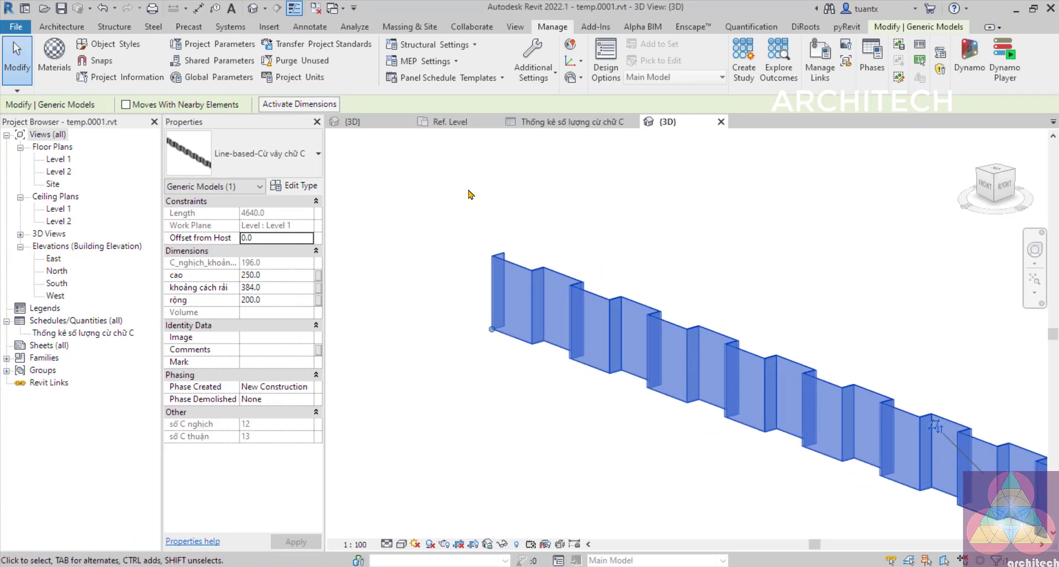
scroll(496, 221, down, 1)
scroll(407, 237, up, 4)
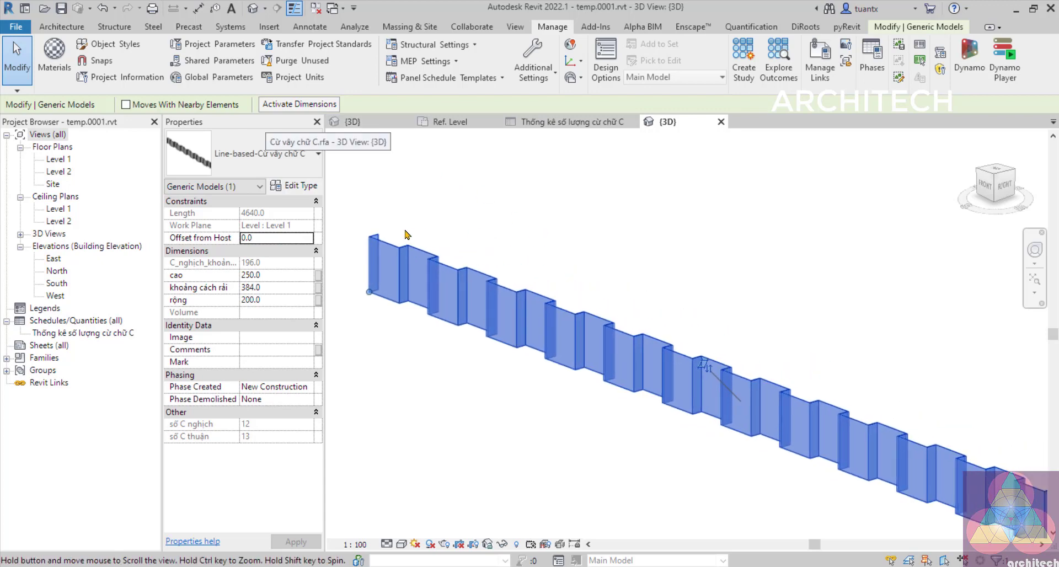
middle_drag(388, 213, 470, 227)
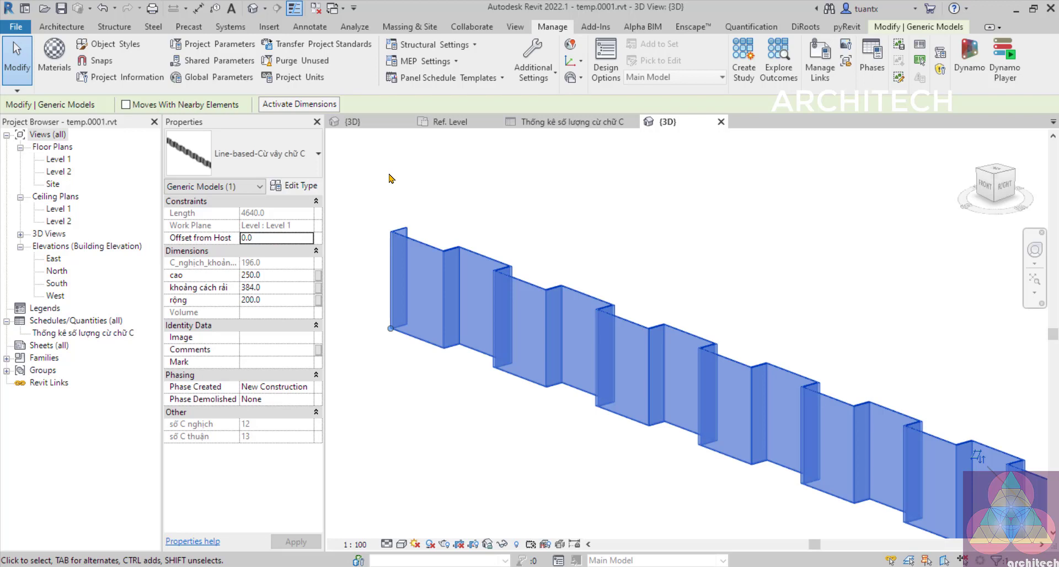
click(536, 128)
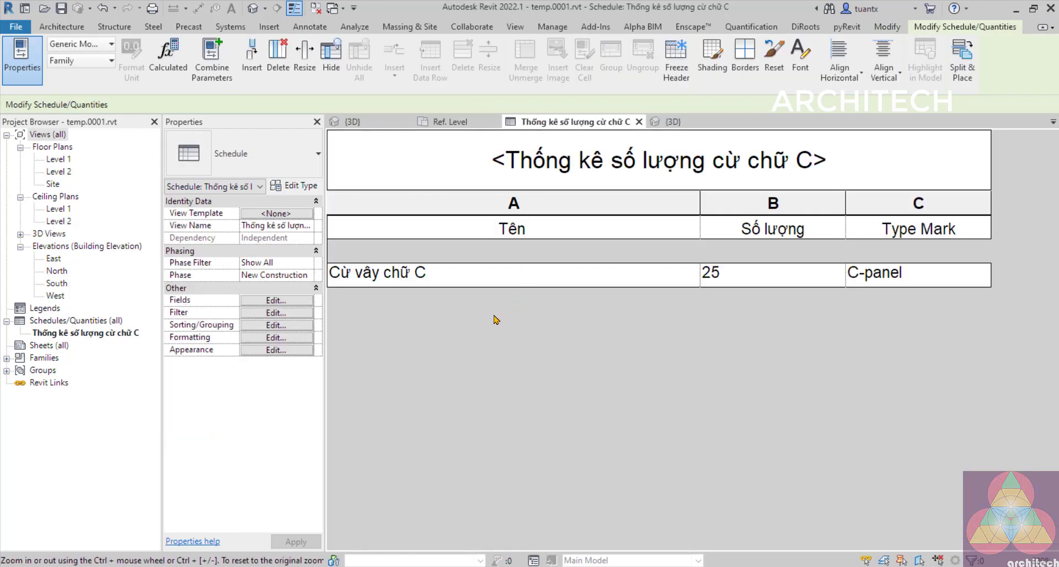
ctrl+scroll(614, 310, up, 1)
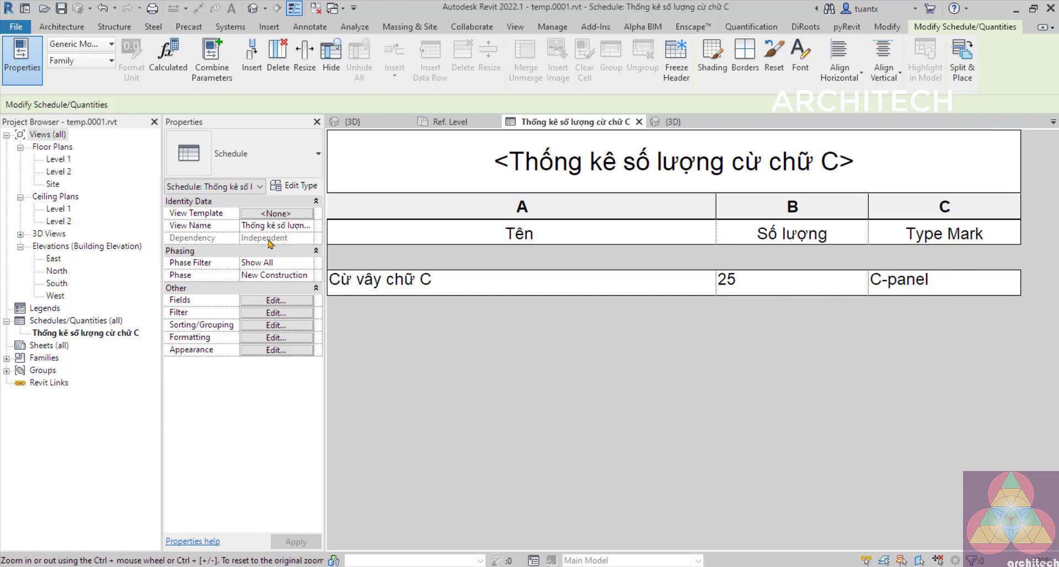
- Compare the sheet pile row in the project's 3D view with its quantity schedule
click(716, 122)
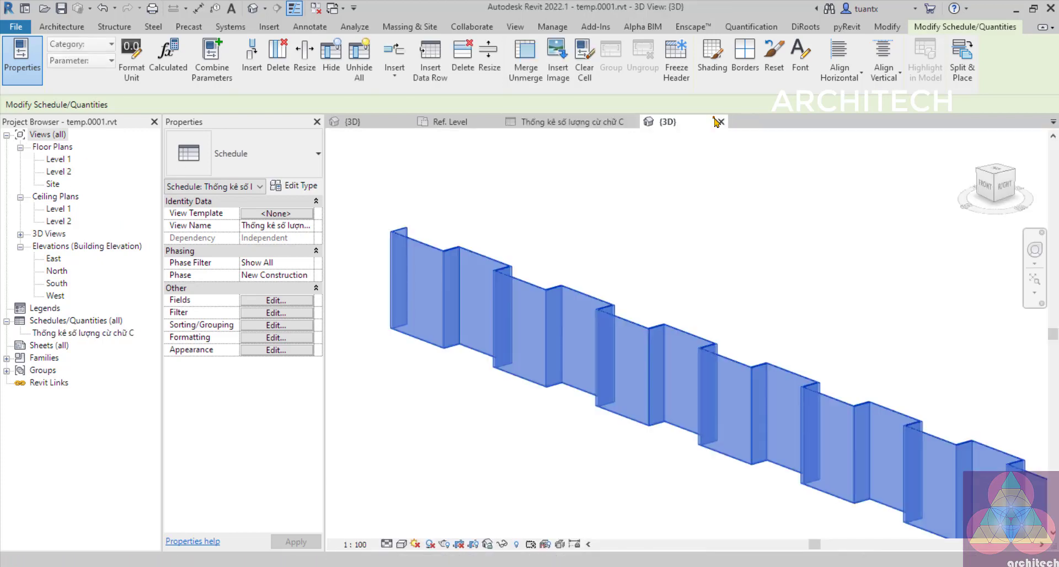
scroll(712, 311, down, 3)
middle_drag(706, 309, 579, 258)
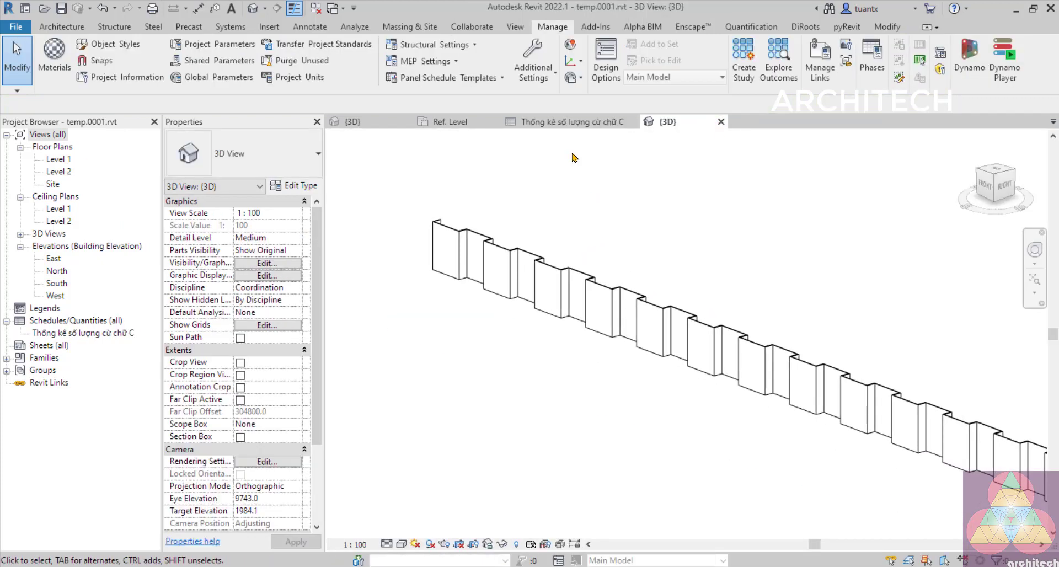
click(571, 123)
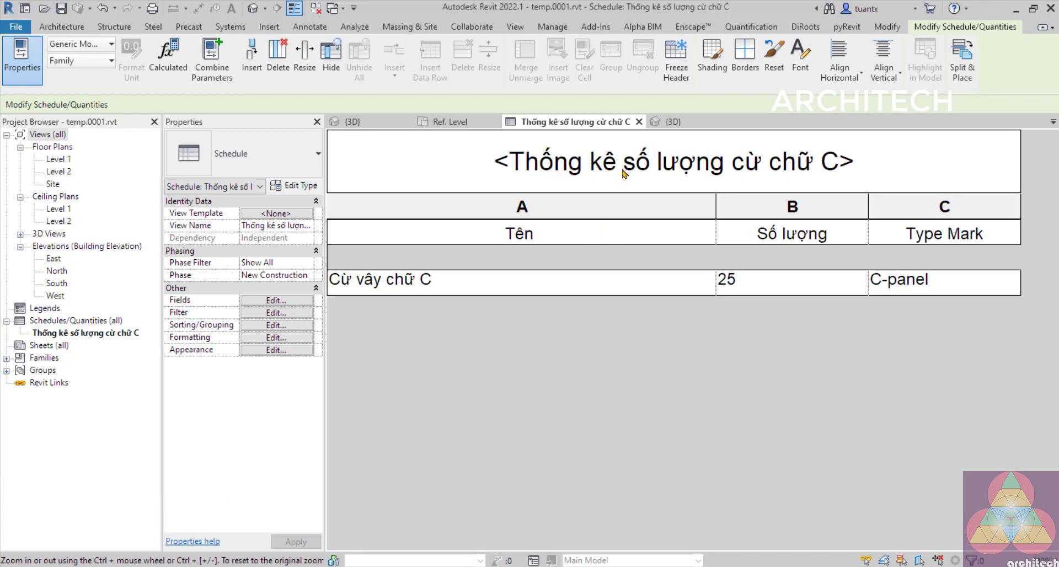
- Return to the project's 3D view and select the sheet pile row to review its instance parameters
click(670, 124)
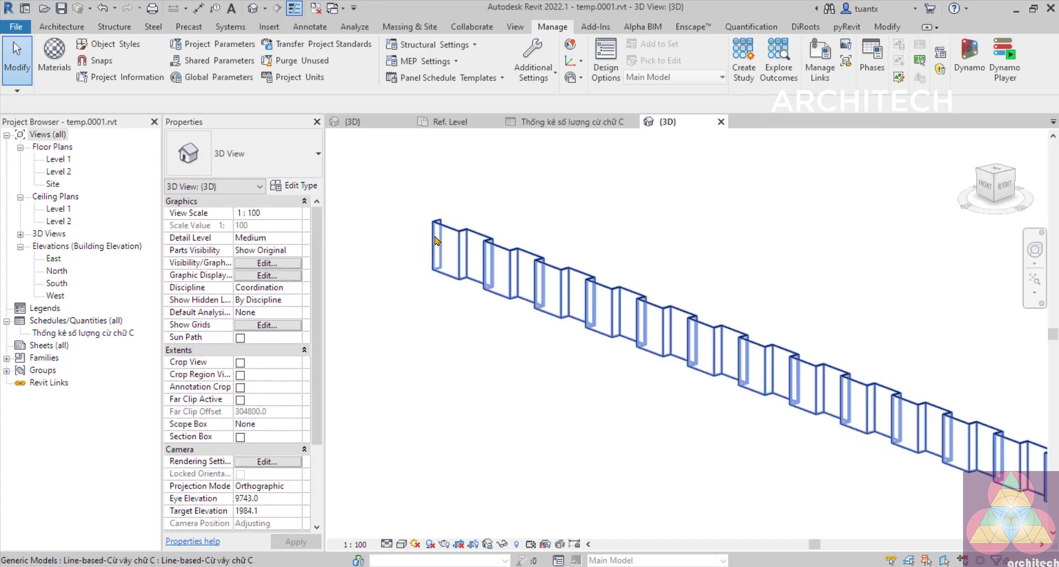
click(436, 242)
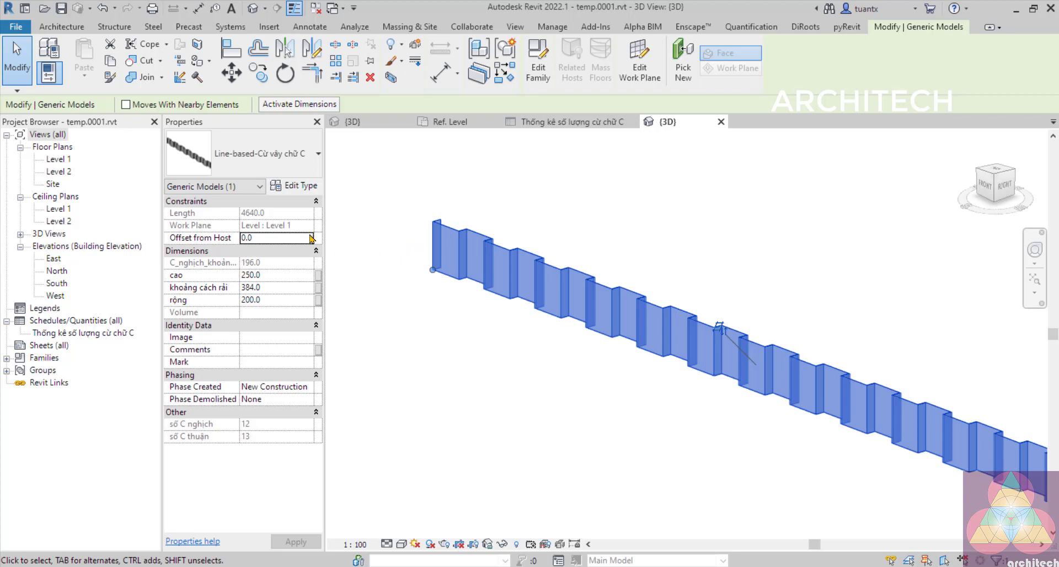
scroll(418, 264, up, 2)
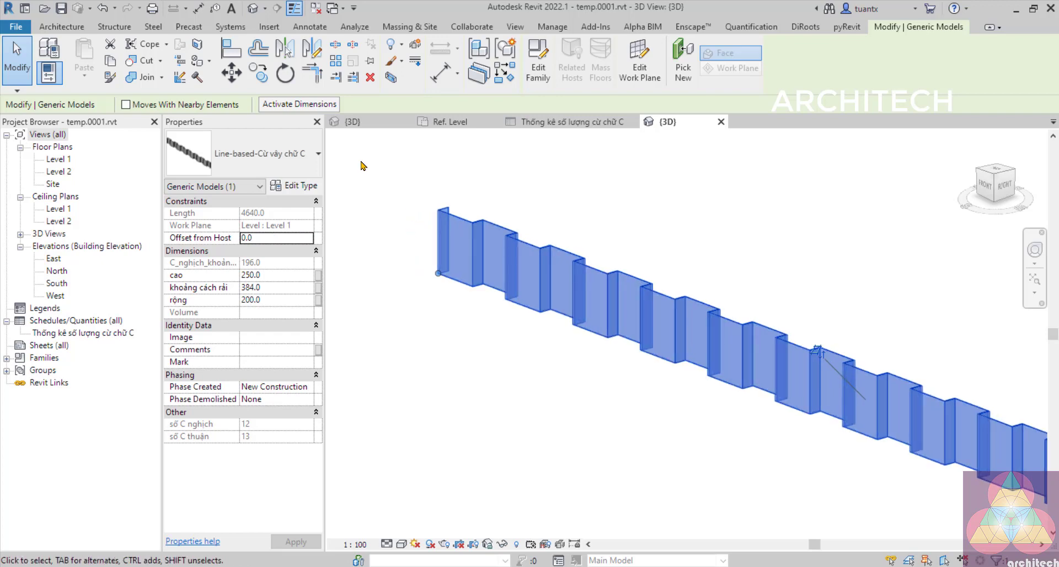
click(552, 27)
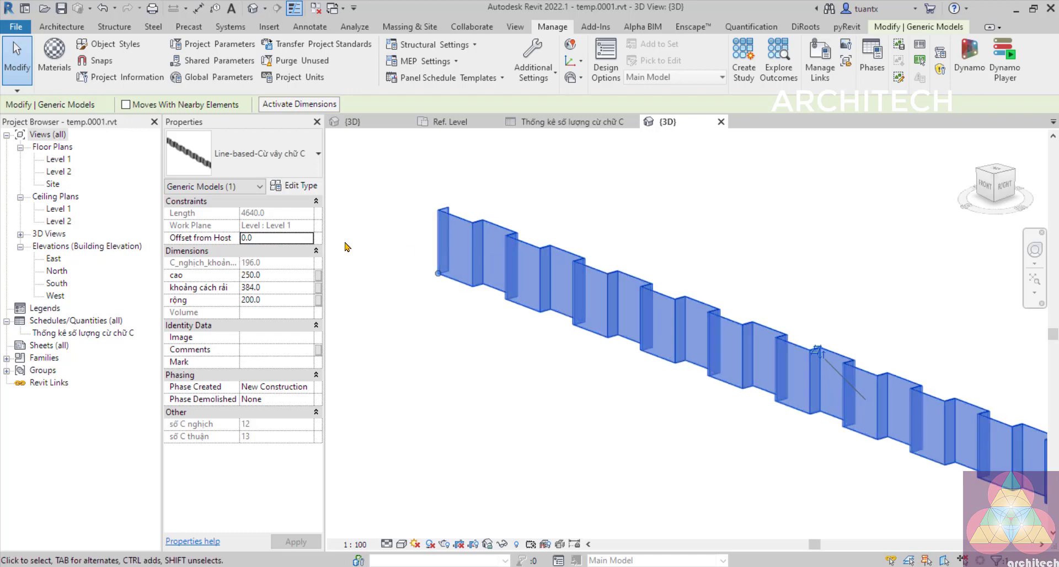
- Inspect the C-shaped extrusion in the Cừ vây chữ C family and review its parameters in Family Types without changing them
click(362, 124)
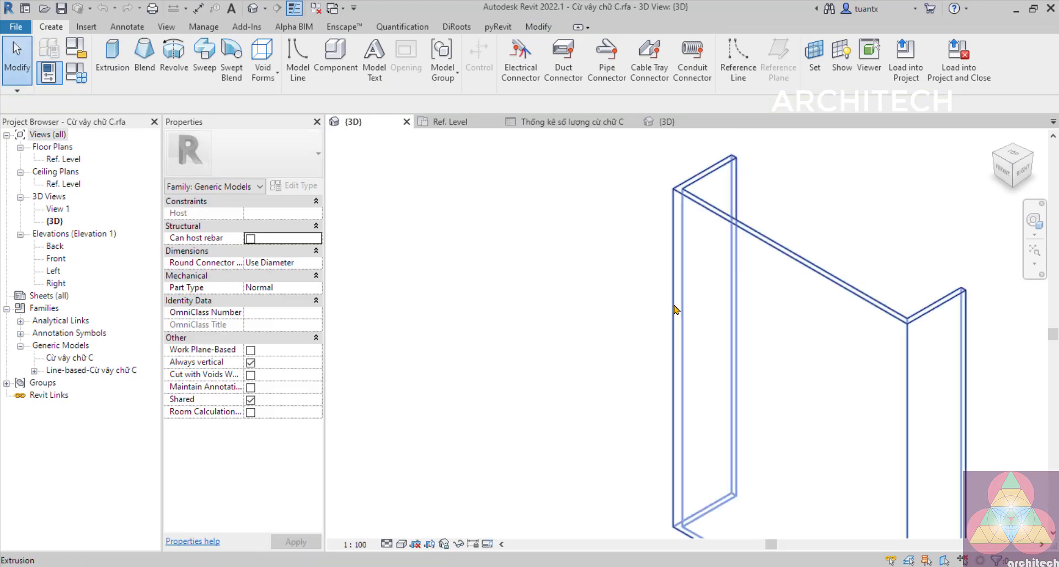
scroll(789, 306, down, 2)
middle_drag(789, 304, 570, 219)
click(582, 196)
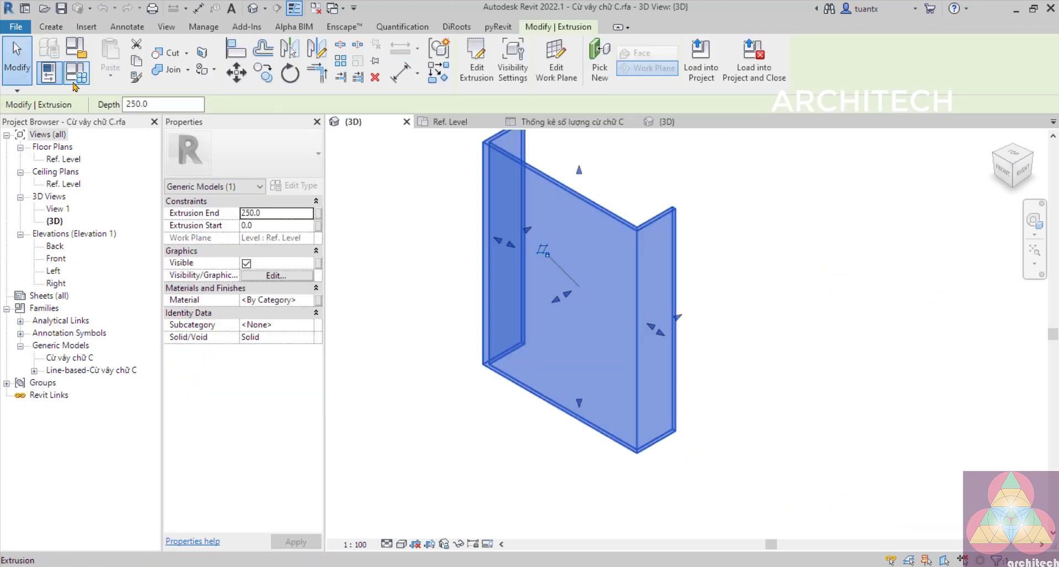
click(75, 77)
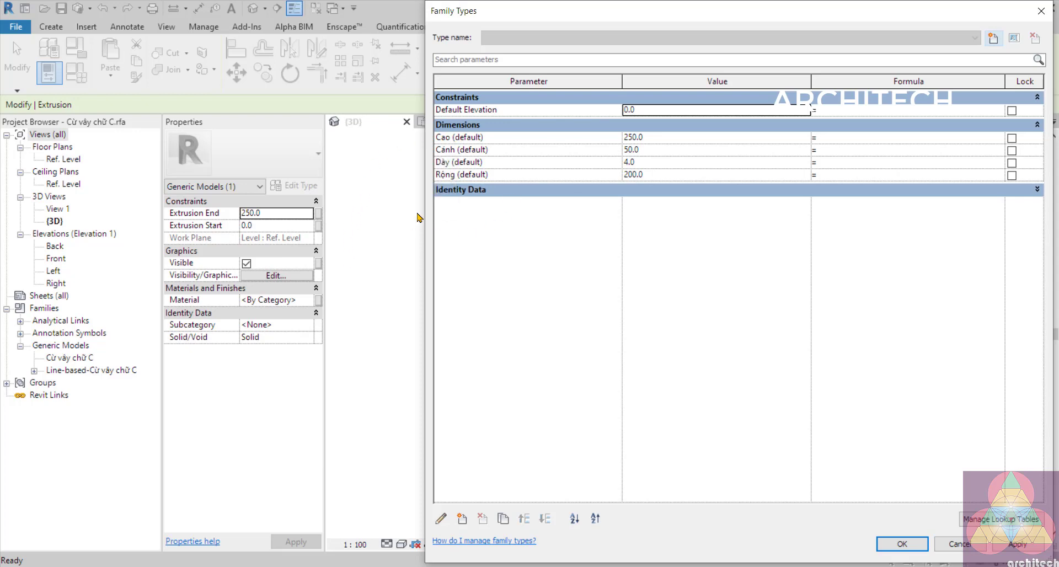
click(952, 544)
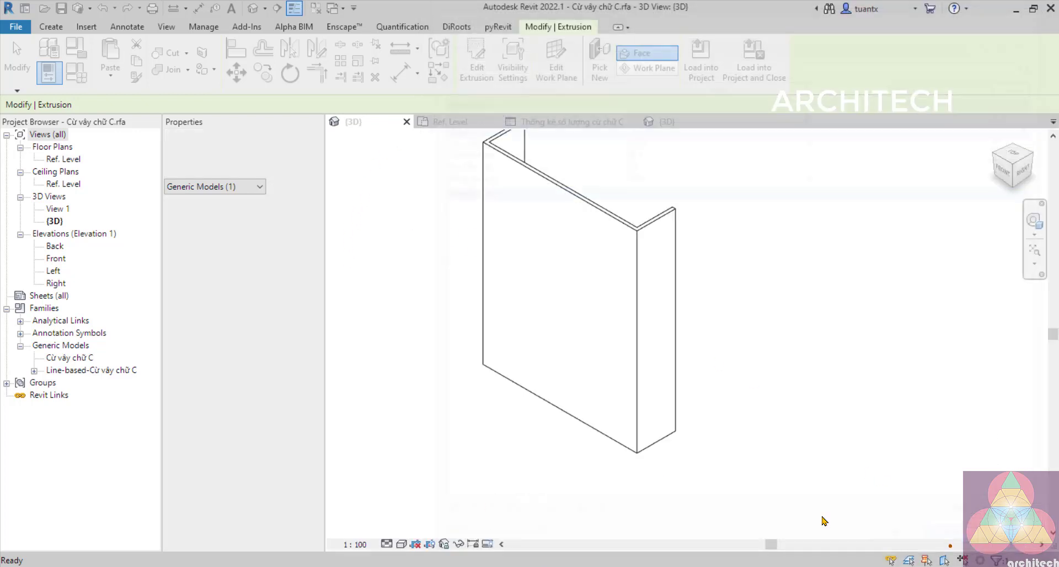
click(350, 246)
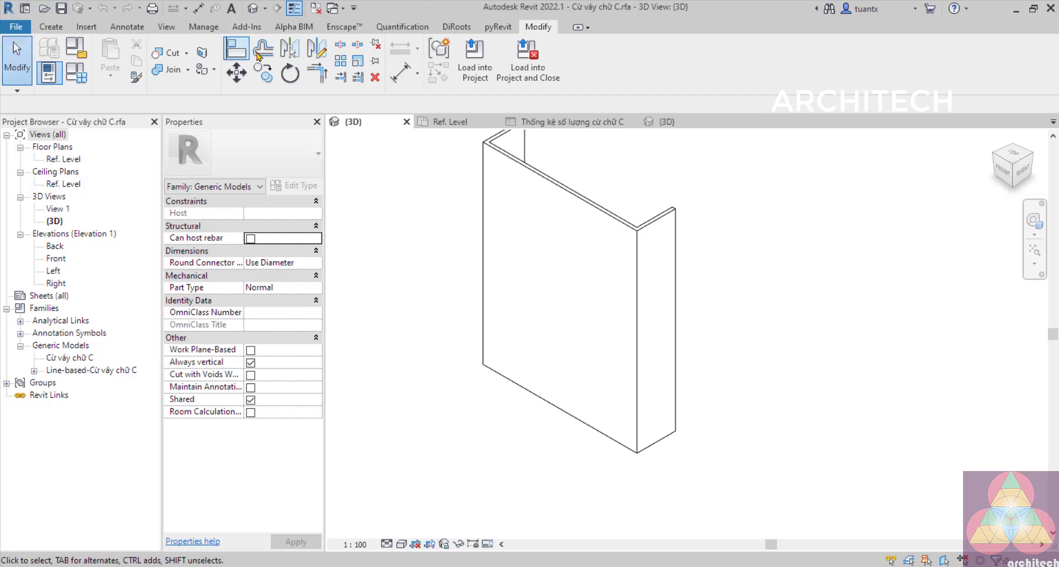
- Return to the project and check which text file its shared parameters are stored in
click(665, 123)
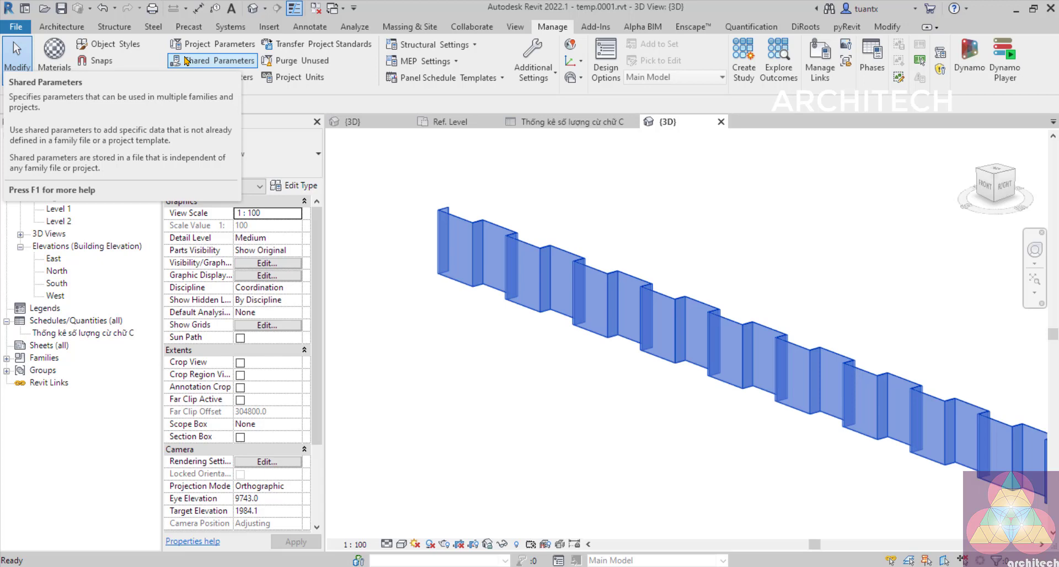
click(187, 61)
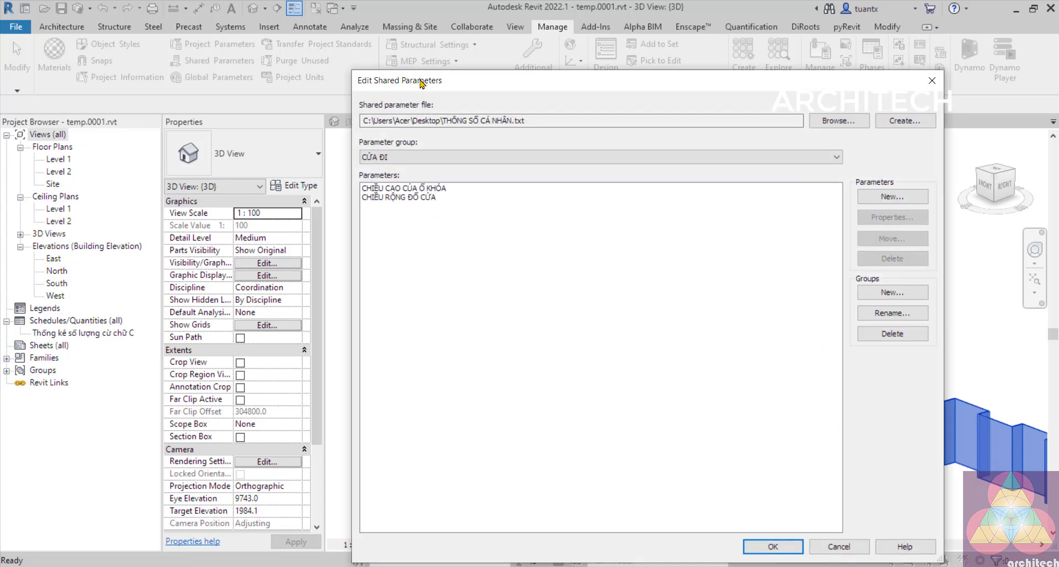
drag(421, 83, 265, 15)
click(379, 51)
double_click(358, 52)
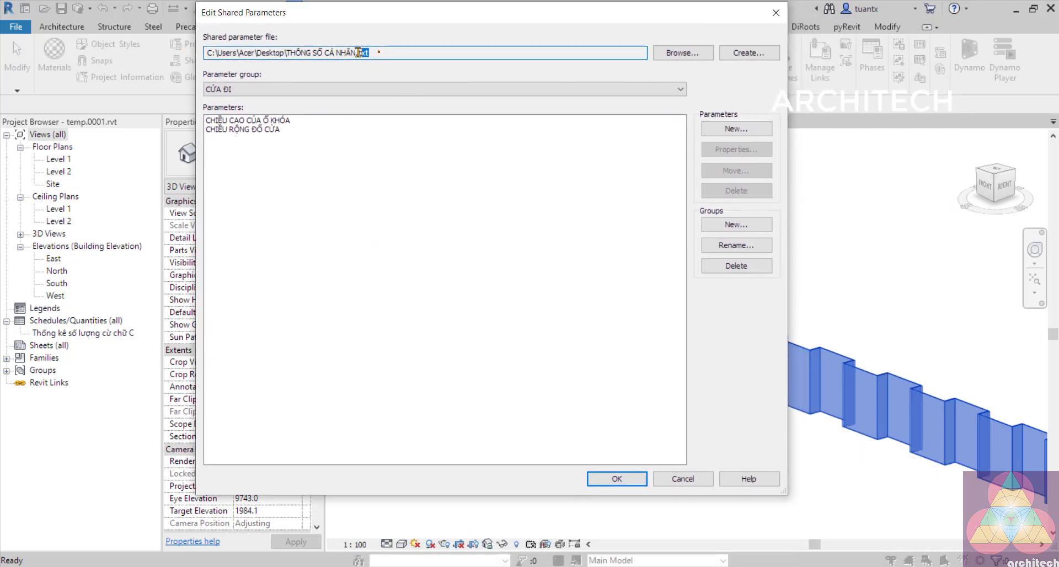
drag(358, 53, 291, 54)
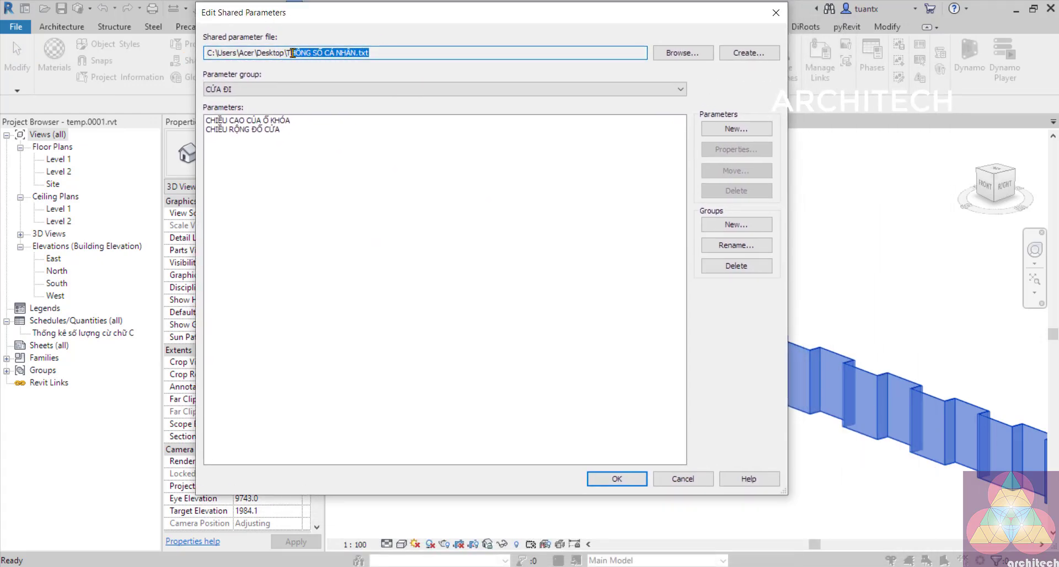
click(776, 12)
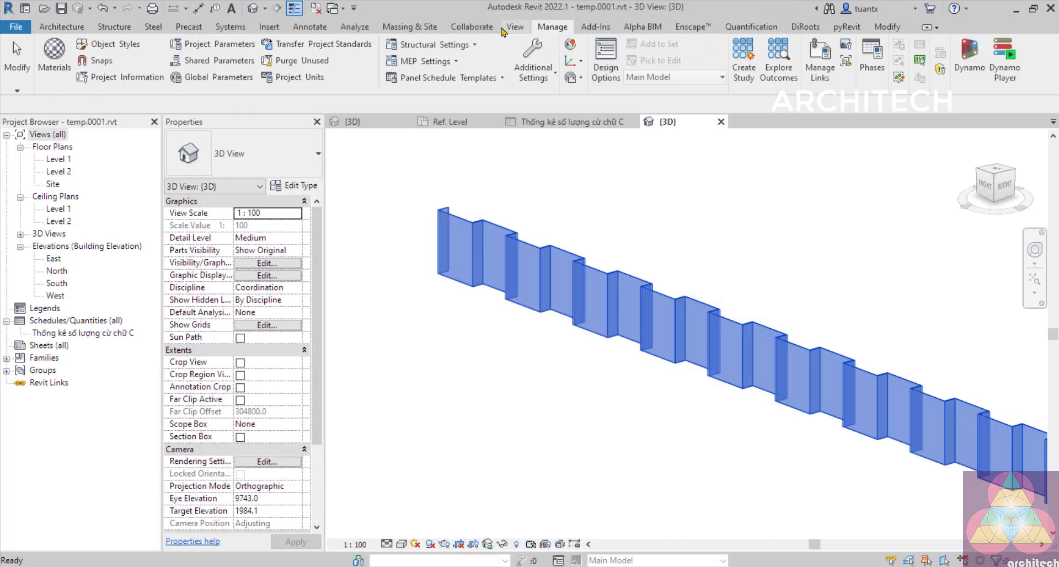
- Review the Keynote tagging options available in the project
click(317, 34)
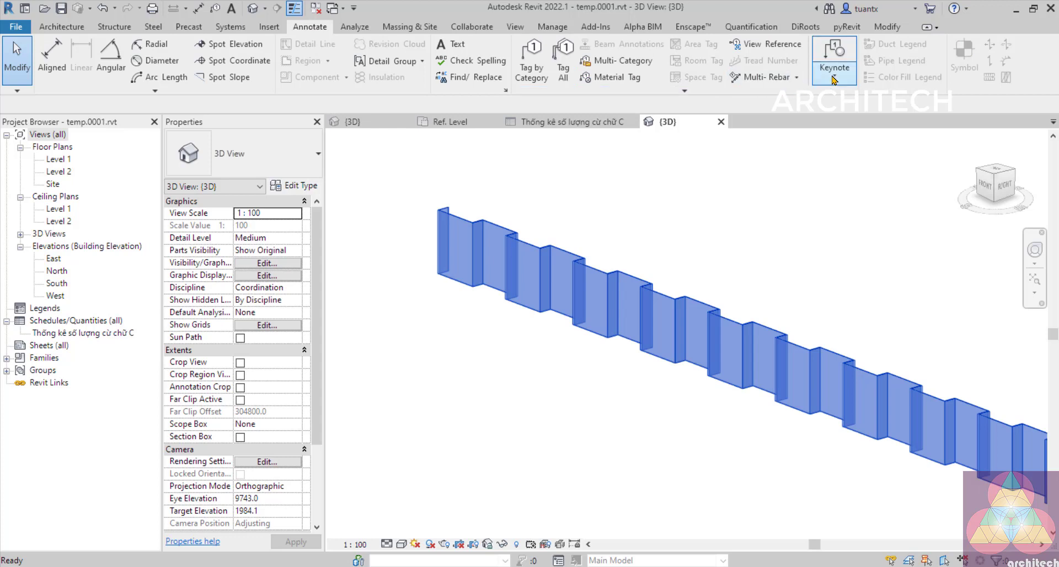
click(834, 79)
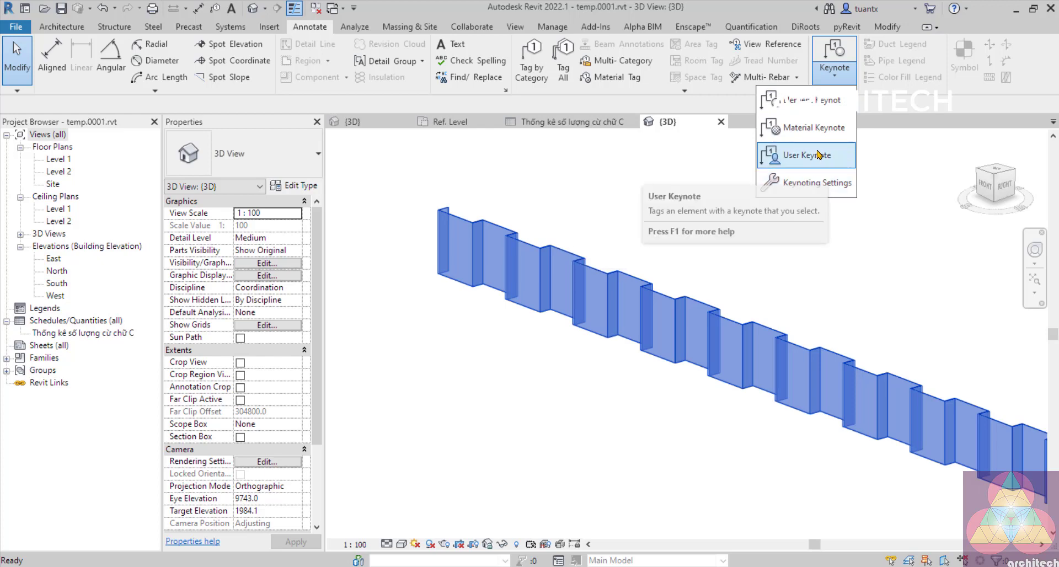
click(411, 8)
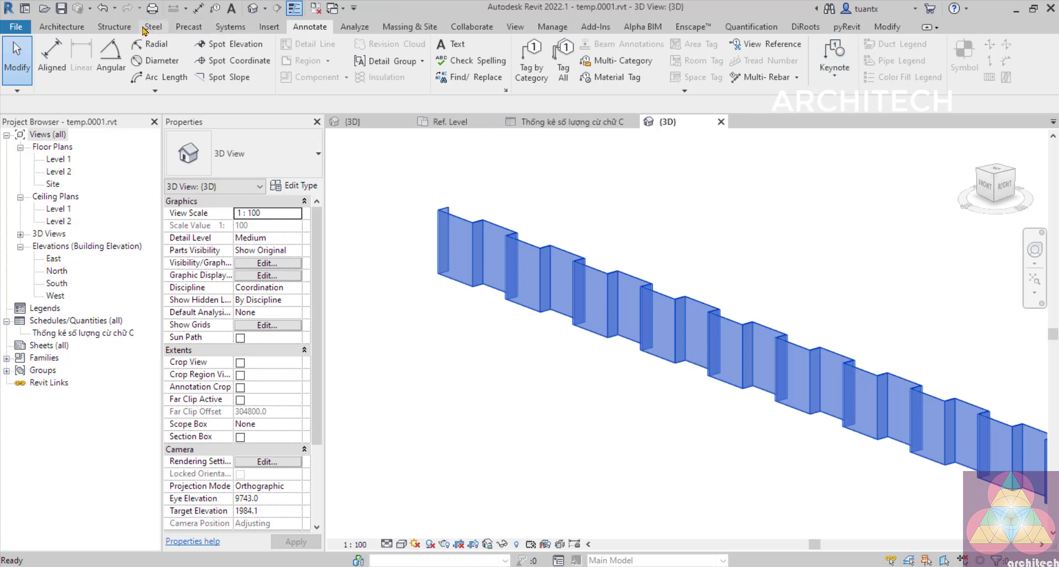
- Reopen the shared parameter settings and examine the THÔNG SỐ CÁ NHÂN.txt file name, leaving everything unchanged
click(563, 29)
click(205, 61)
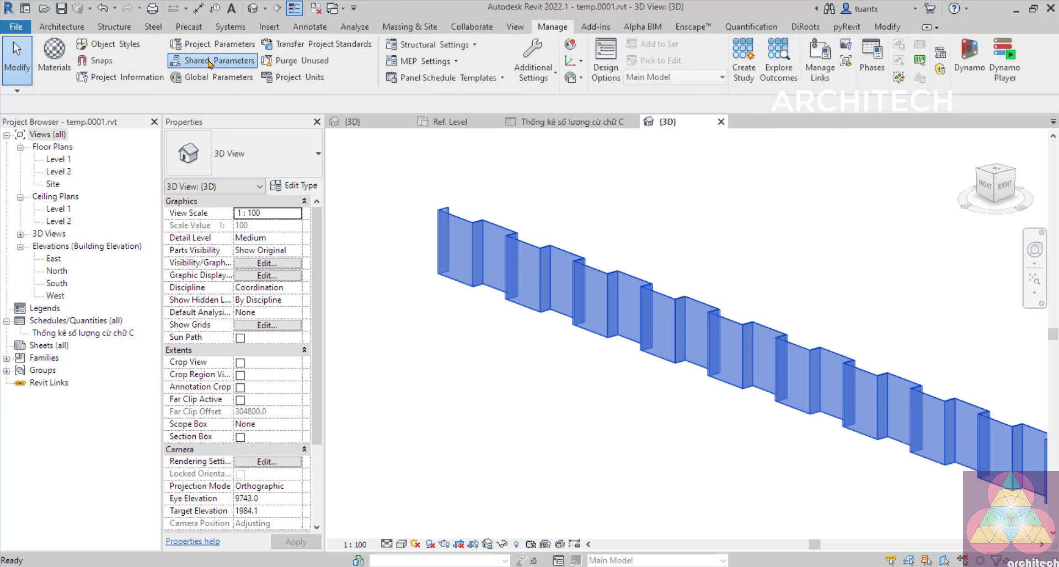
drag(529, 18, 718, 16)
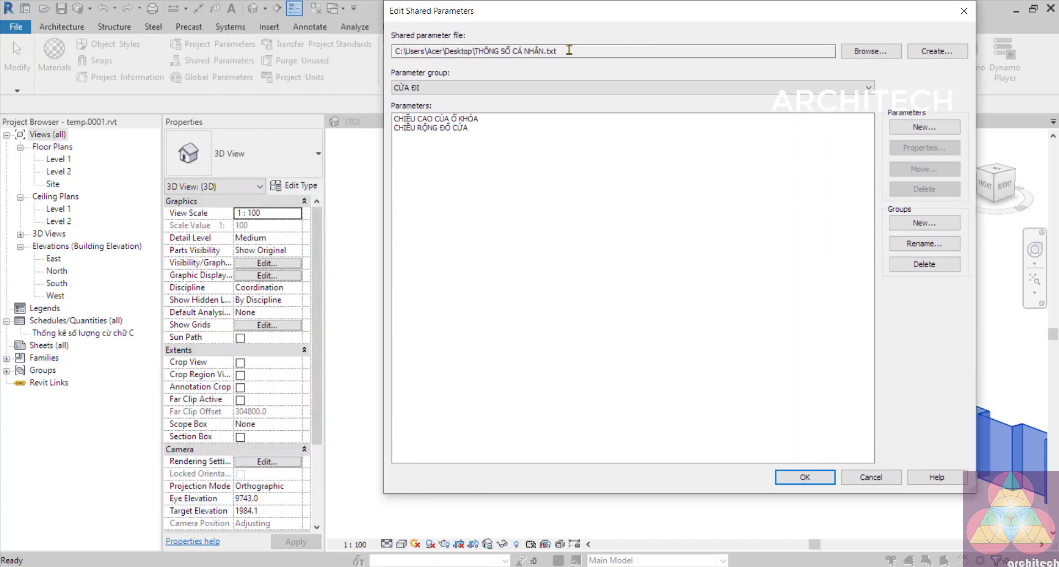
drag(548, 51, 481, 51)
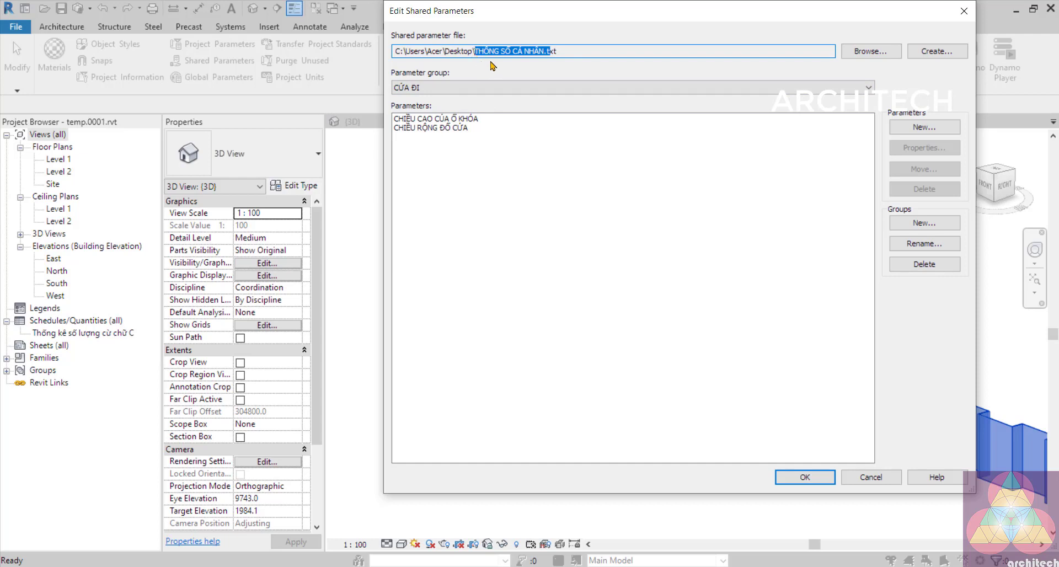
drag(474, 51, 544, 51)
click(965, 10)
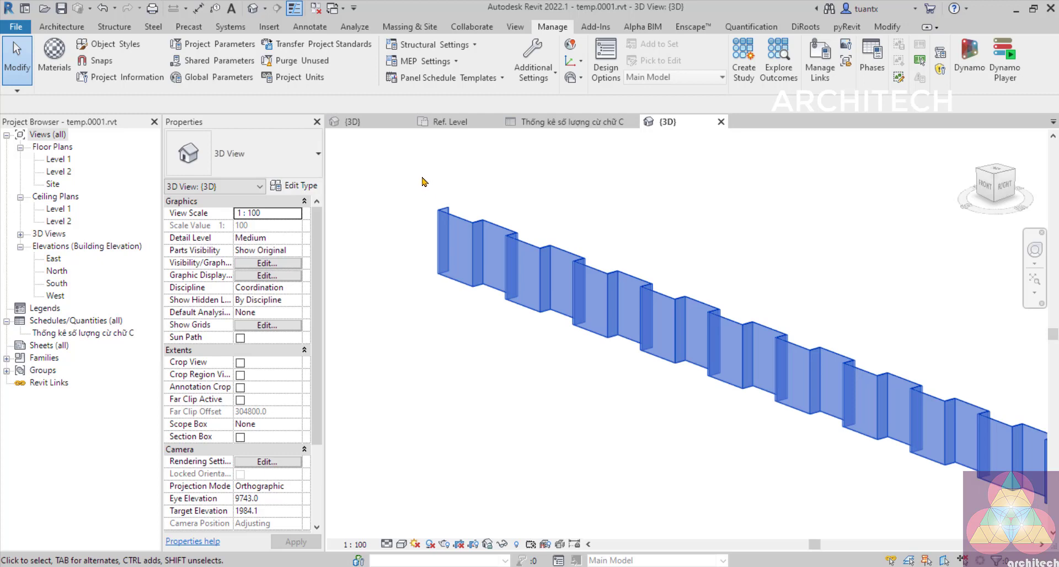
- Clear the sheet pile selection and inspect the whole row in the 3D view
click(424, 181)
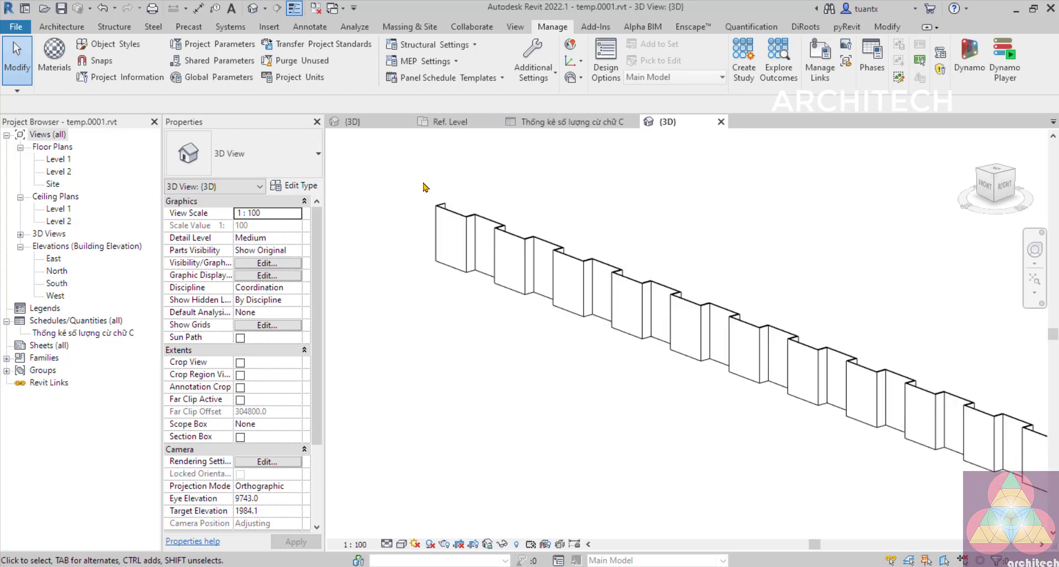
scroll(420, 214, down, 3)
scroll(414, 220, up, 5)
middle_drag(416, 220, 415, 263)
scroll(413, 208, down, 4)
scroll(414, 263, down, 1)
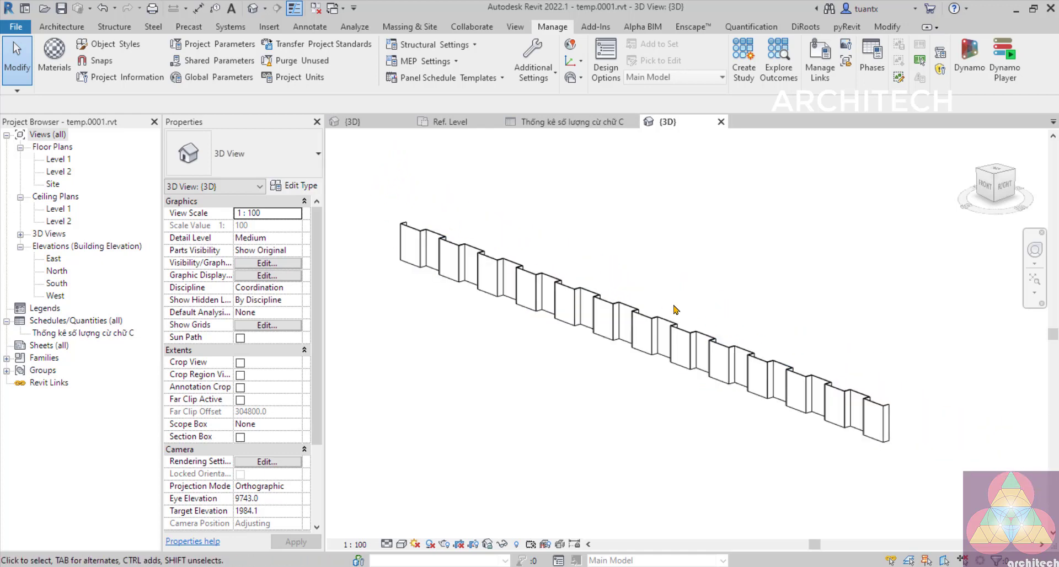
- Switch to the Cừ vây chữ C family and open its Ref. Level floor plan
click(343, 122)
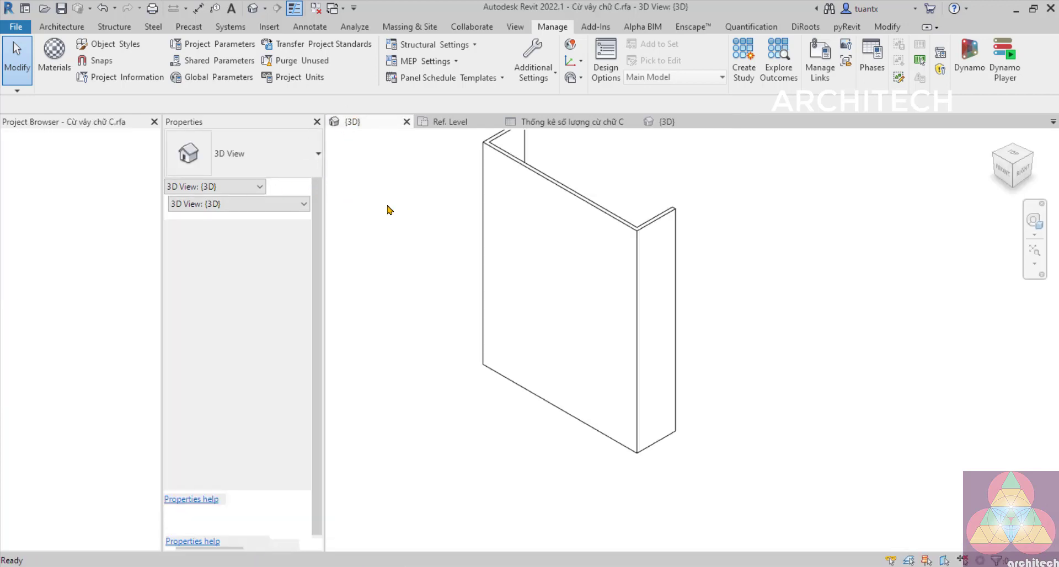
scroll(432, 182, down, 2)
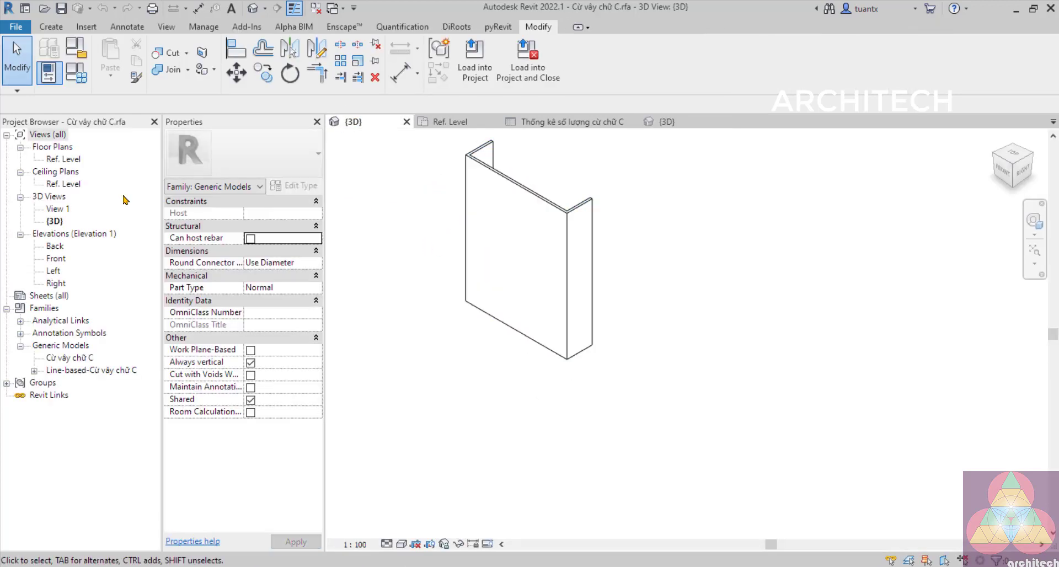
double_click(65, 159)
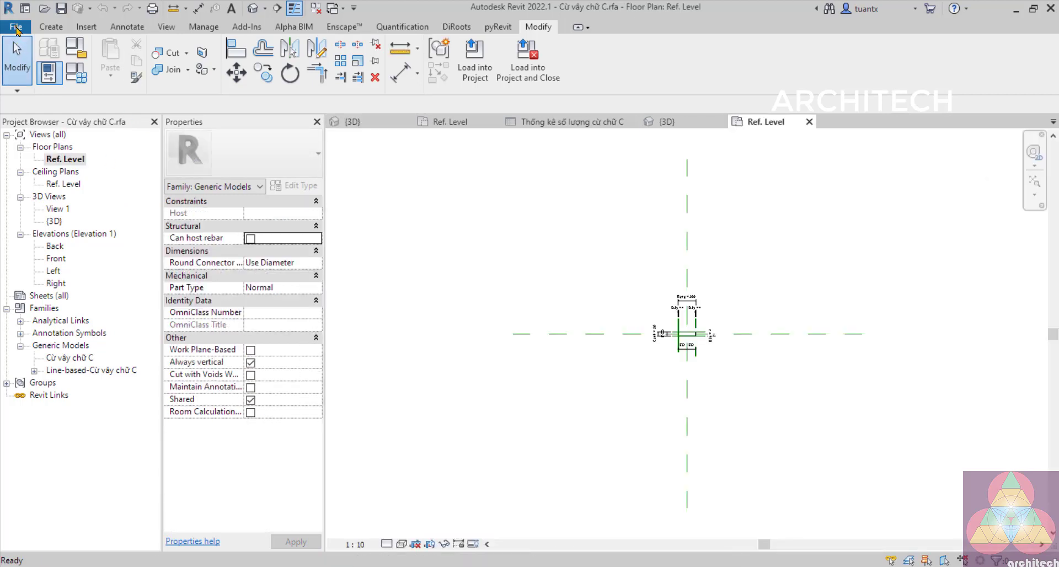
- Inspect the C-shaped profile's labelled Cánh and Dày dimensions in the floor plan
click(17, 28)
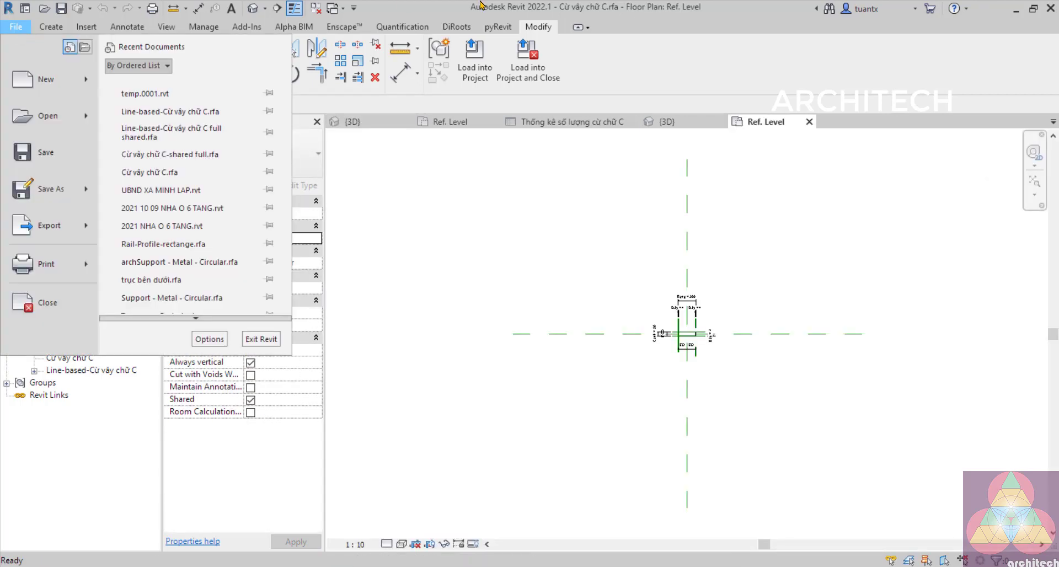
click(533, 234)
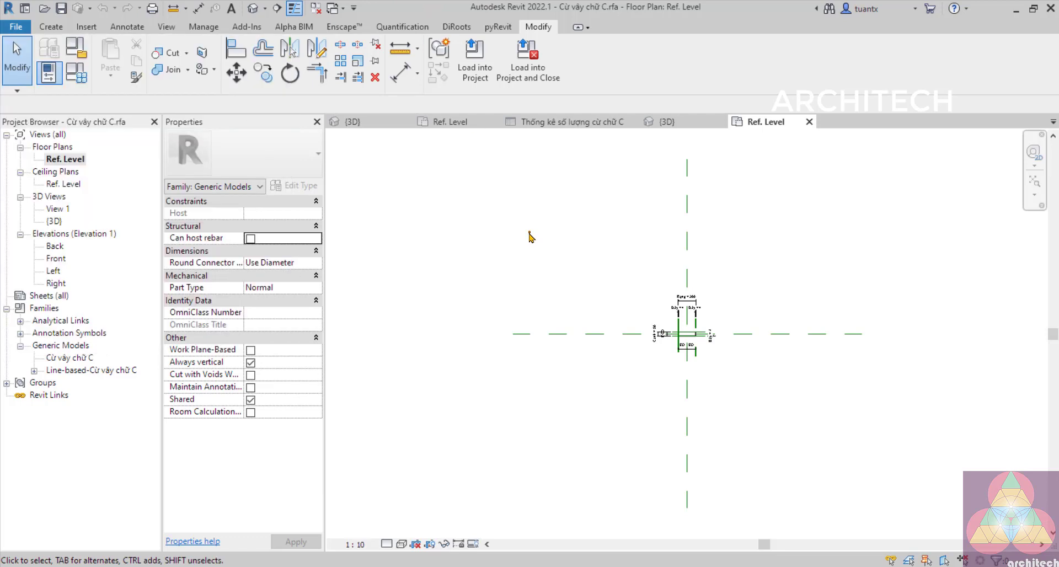
scroll(432, 261, up, 6)
middle_drag(429, 258, 467, 303)
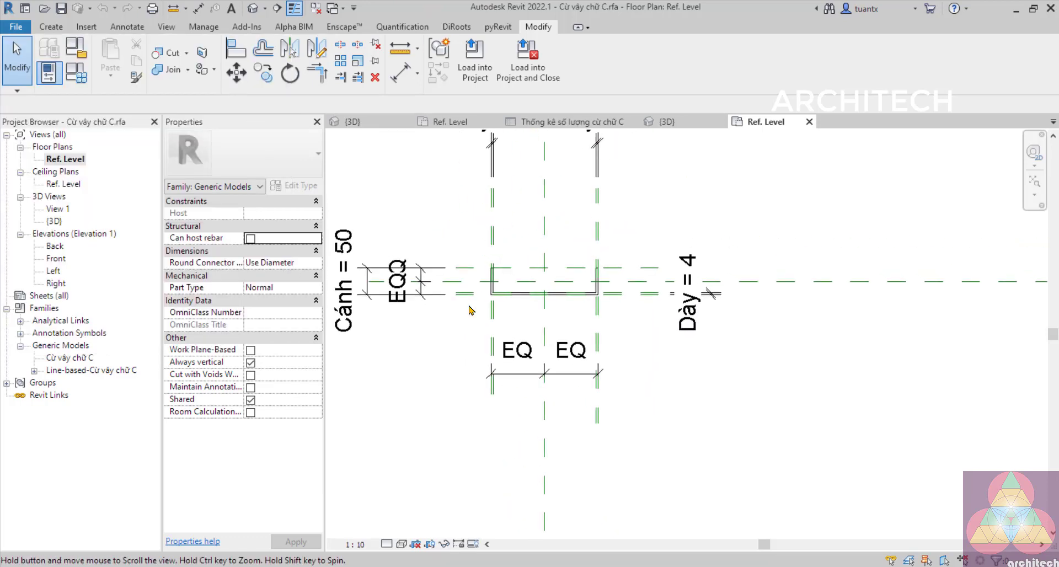
middle_drag(551, 331, 580, 352)
scroll(600, 298, up, 1)
middle_drag(607, 304, 652, 312)
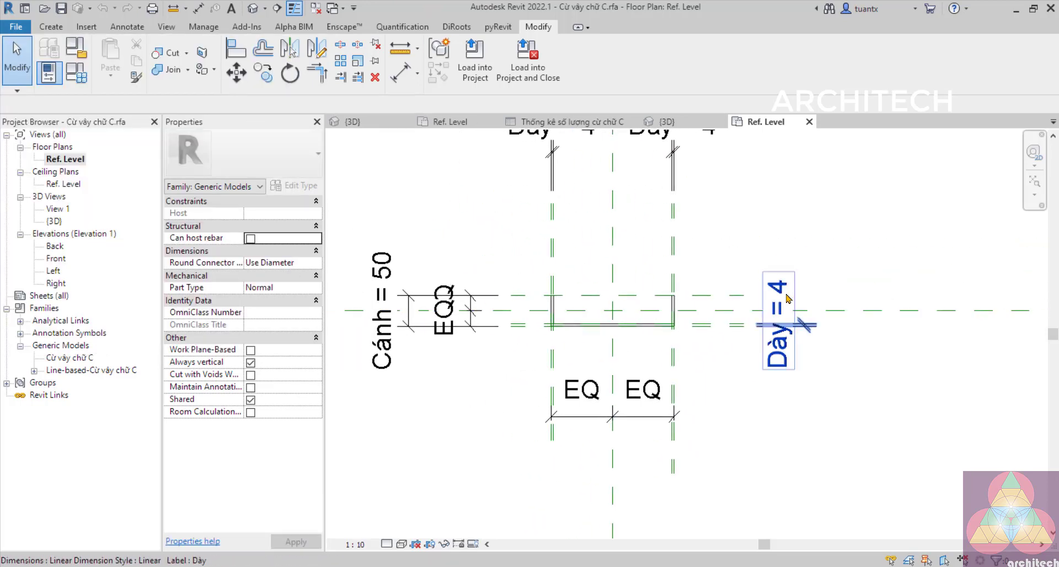
scroll(613, 307, down, 1)
scroll(535, 297, up, 1)
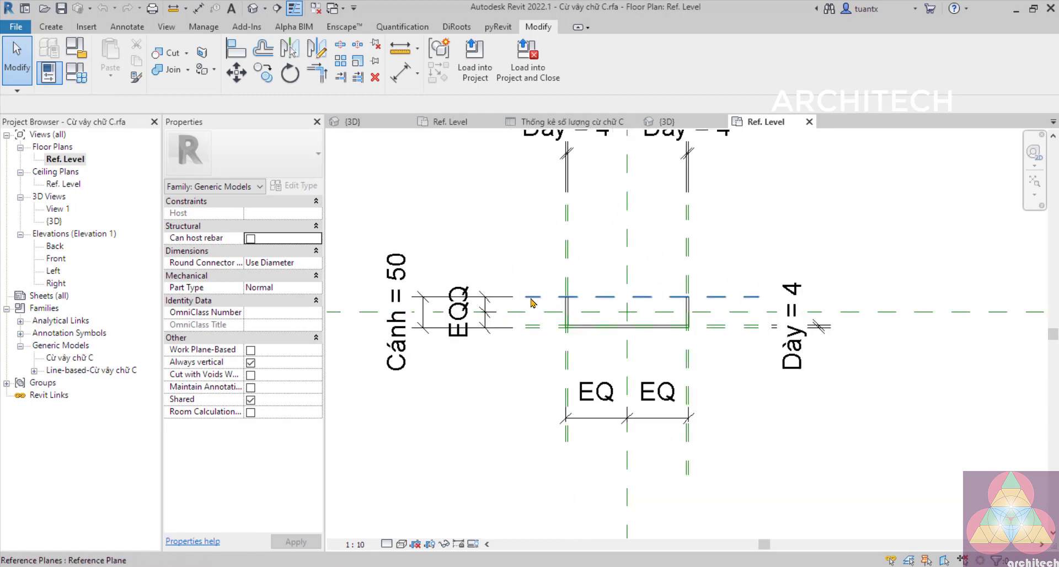
- Examine how the C-shaped extrusion outline sits on its reference planes, including the equality dimensions and both web-side thickness dimensions
click(60, 27)
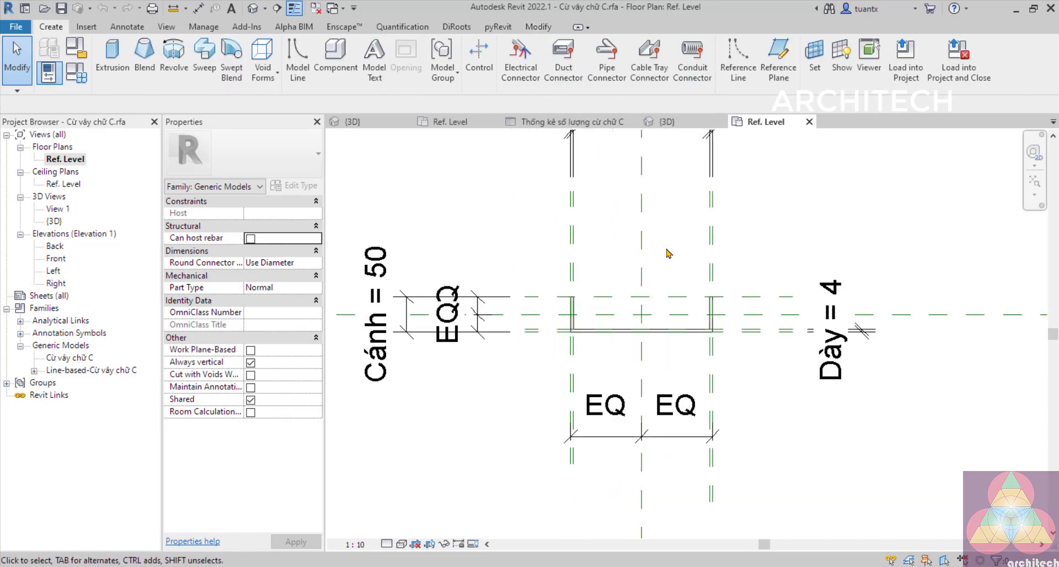
scroll(624, 335, up, 1)
middle_drag(560, 340, 698, 319)
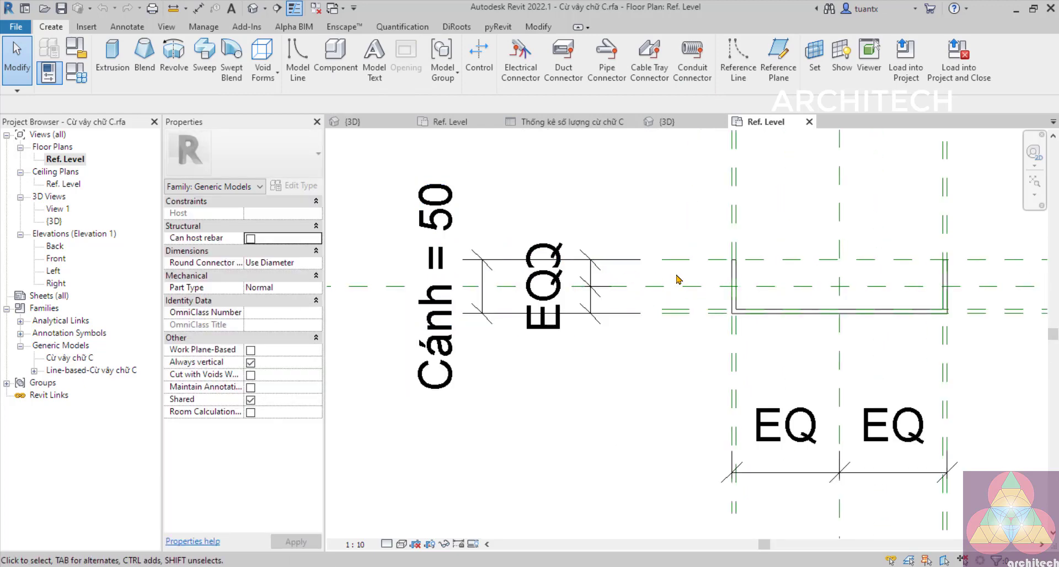
scroll(669, 272, down, 1)
scroll(651, 262, up, 1)
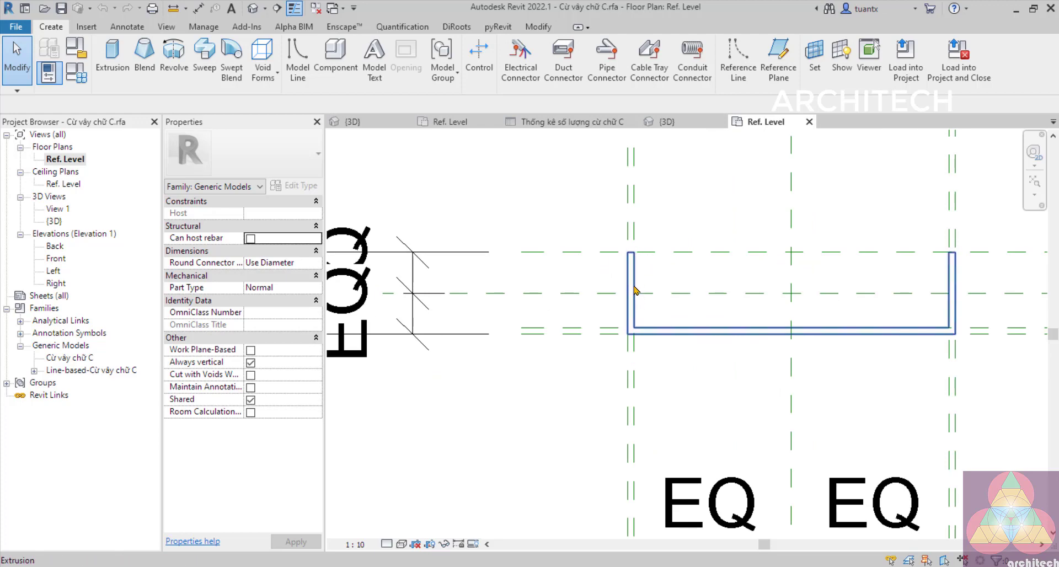
middle_drag(638, 295, 582, 361)
scroll(589, 322, down, 1)
middle_drag(589, 326, 558, 402)
scroll(539, 322, down, 1)
middle_drag(540, 321, 525, 351)
scroll(538, 452, up, 3)
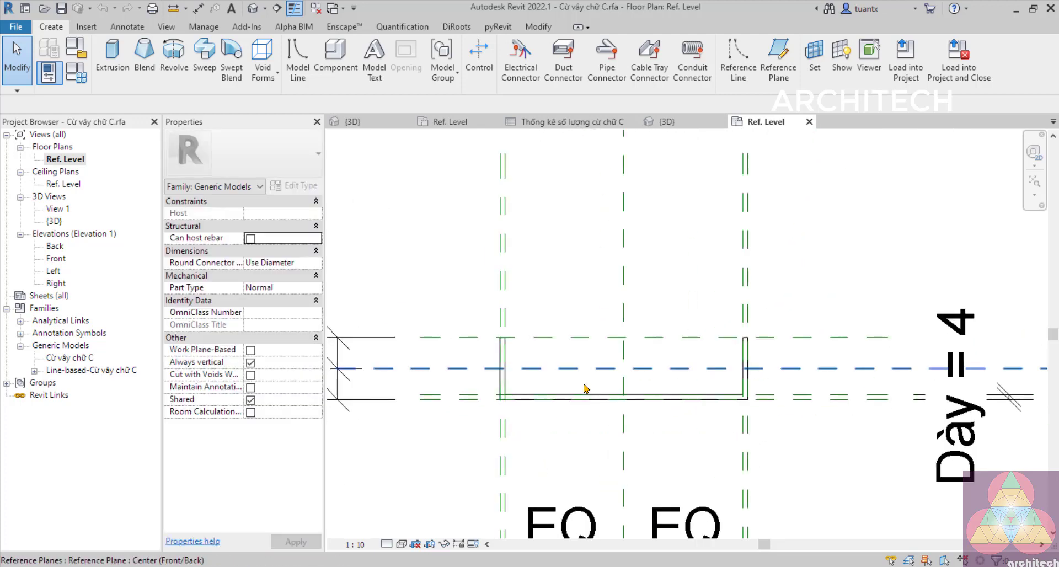
scroll(761, 370, down, 2)
middle_drag(737, 385, 683, 423)
scroll(584, 363, up, 1)
scroll(576, 372, up, 2)
middle_drag(575, 372, 582, 244)
scroll(555, 331, down, 2)
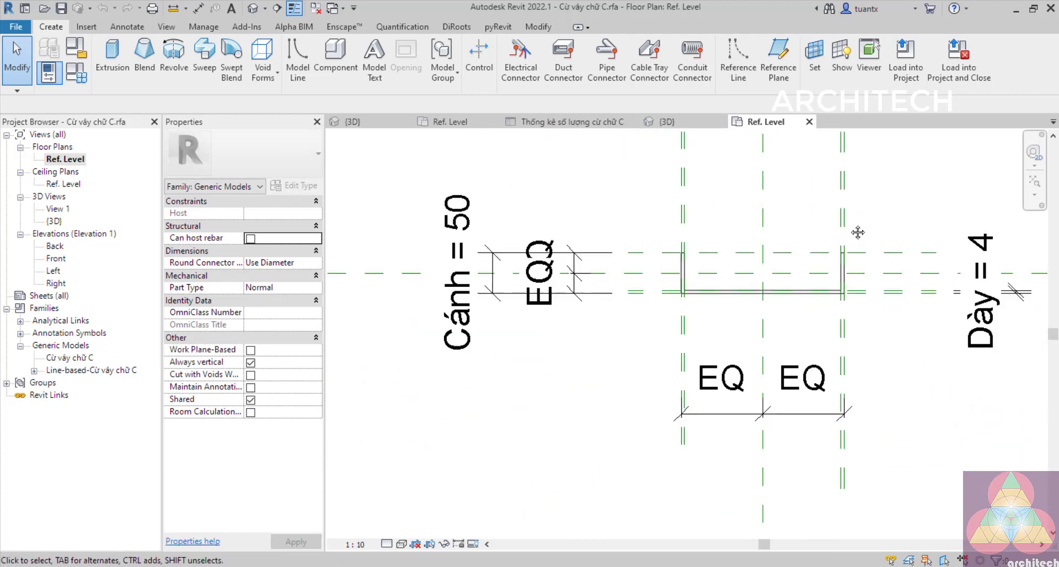
middle_drag(855, 229, 745, 349)
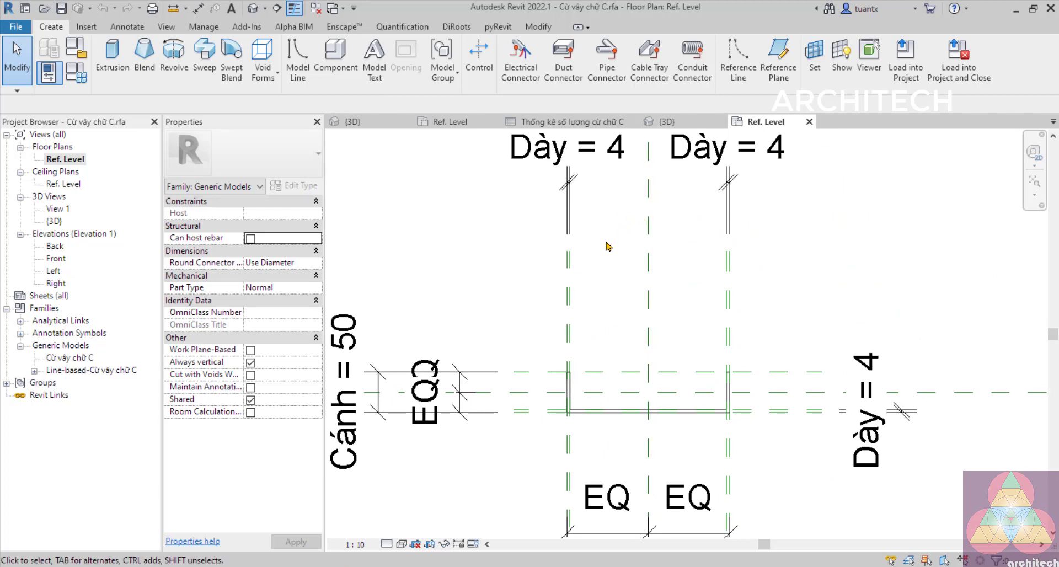
scroll(571, 374, up, 3)
scroll(552, 421, down, 2)
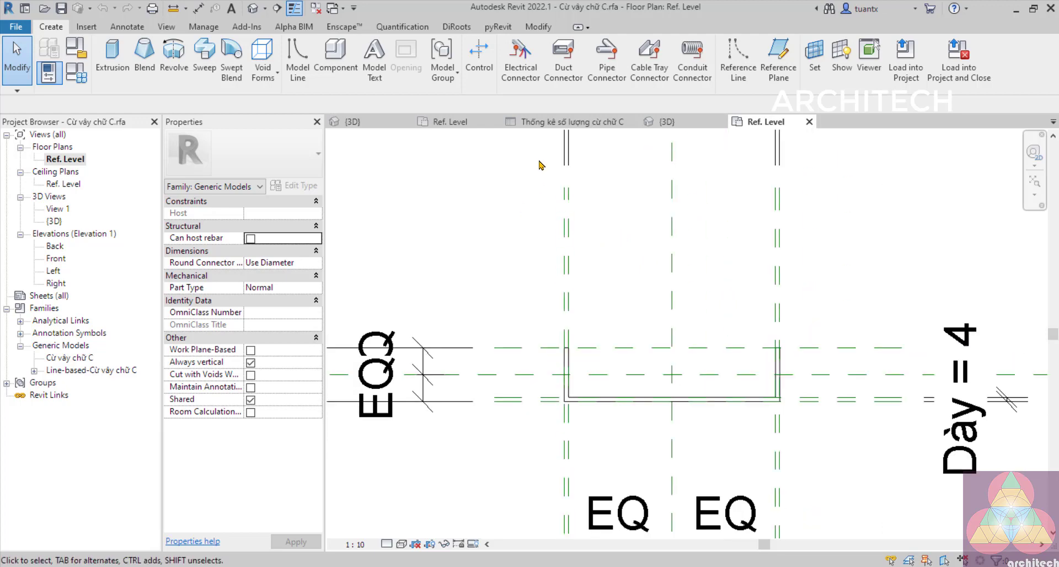
- Review the family's dimension parameters and the shared parameter properties of Rộng, leaving everything as it is
scroll(520, 267, down, 2)
key(f)
key(t)
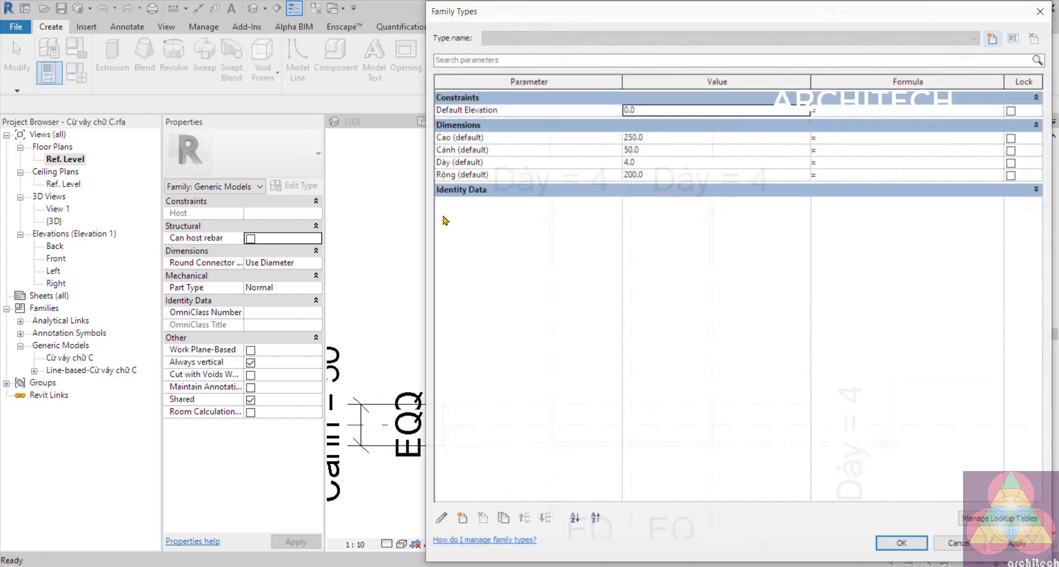
click(455, 175)
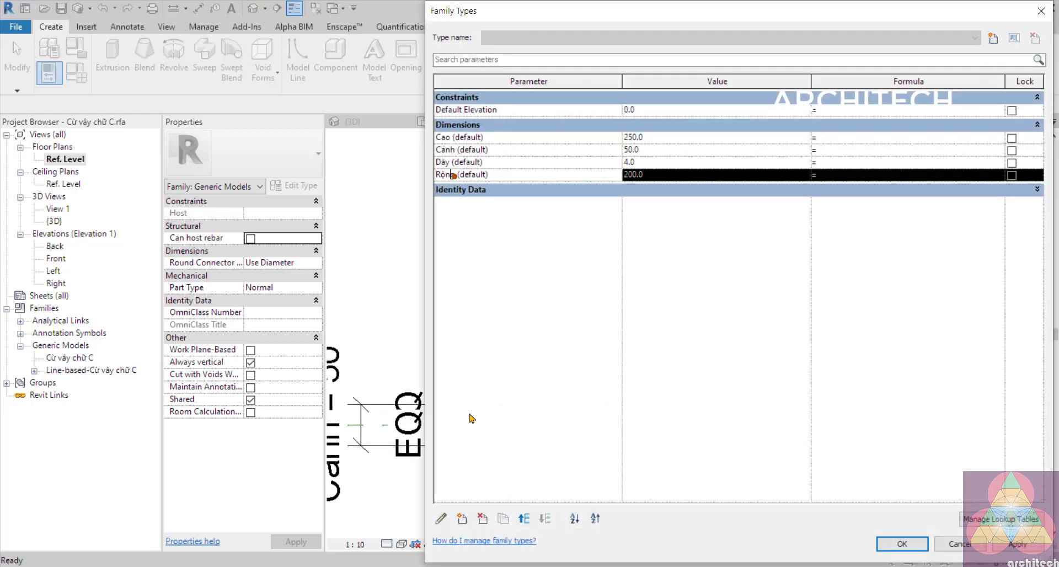
click(442, 519)
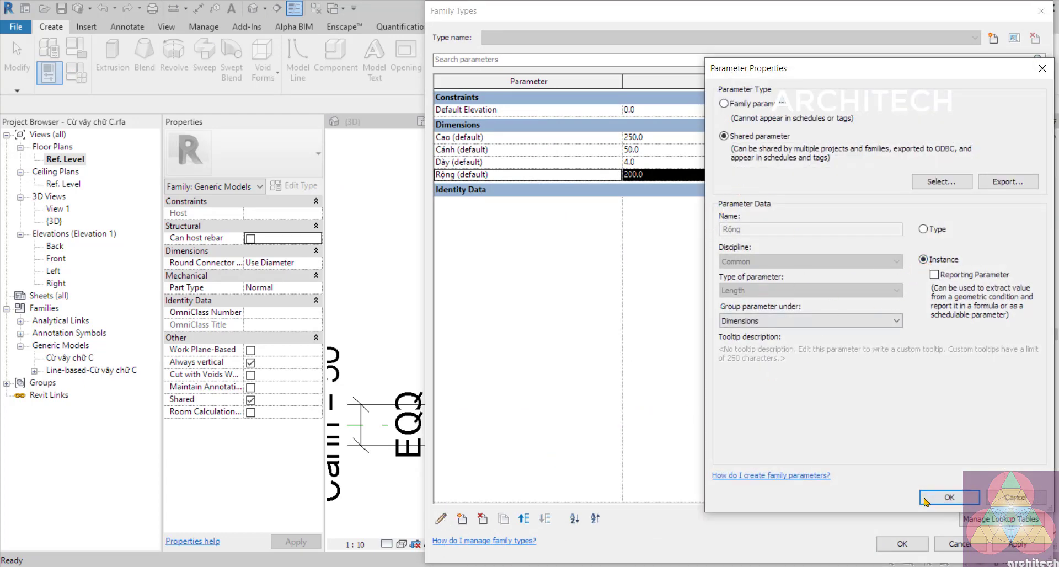
click(949, 497)
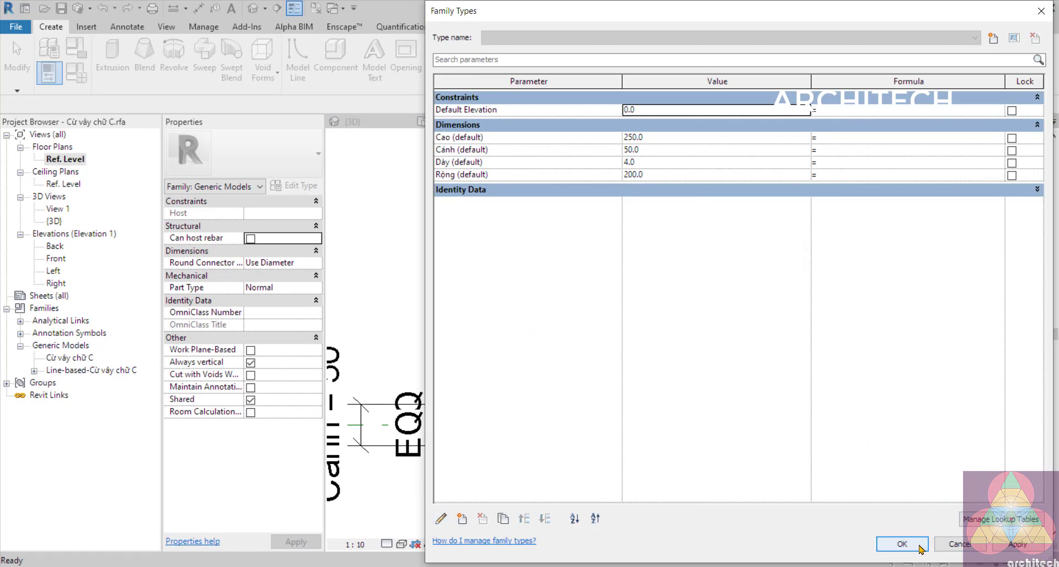
click(902, 543)
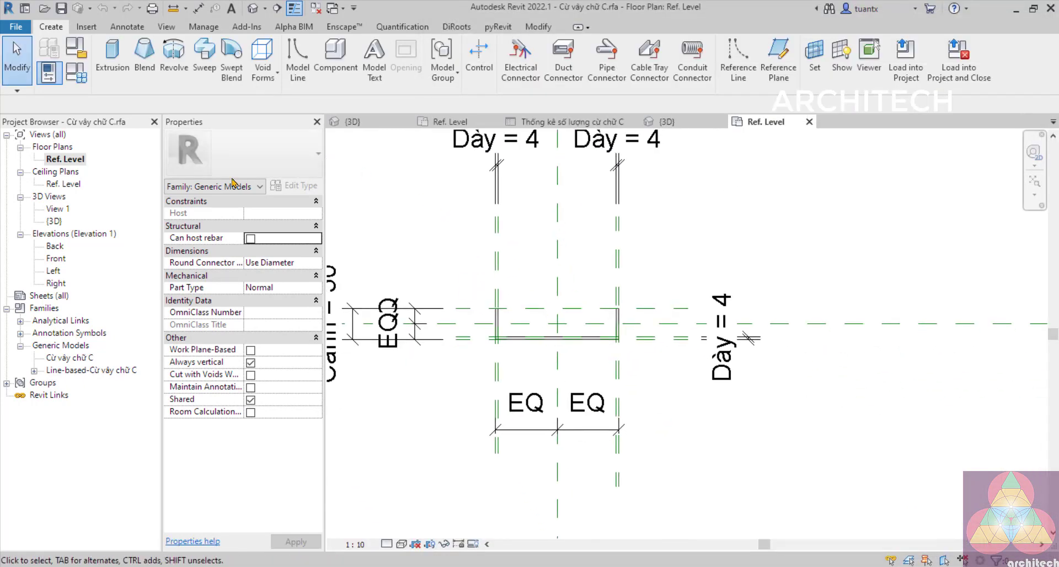
- Open the Front elevation, examine the Cao height dimension and select the sheet pile extrusion
double_click(56, 259)
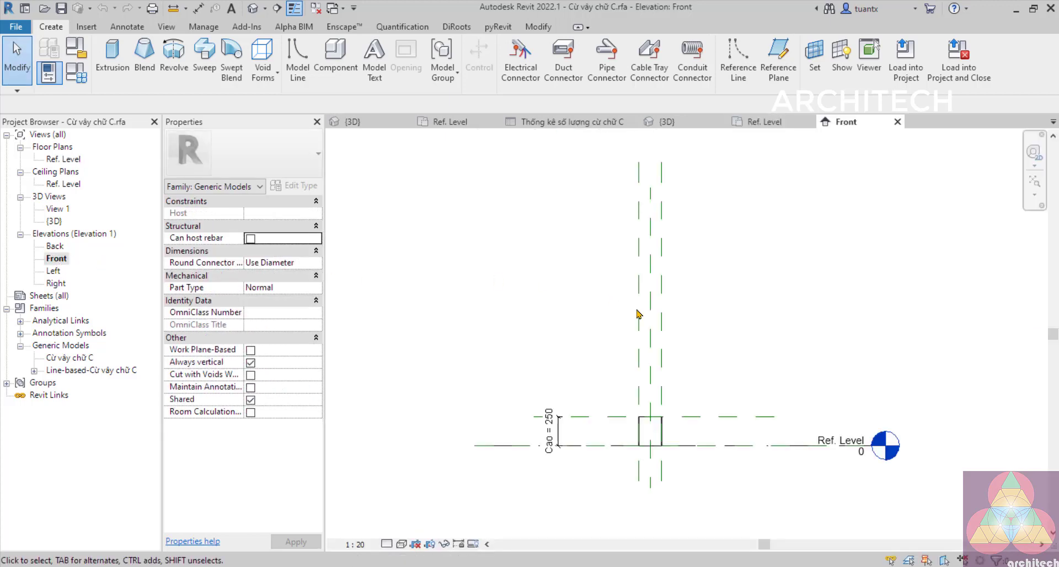
scroll(639, 315, up, 5)
scroll(538, 239, down, 2)
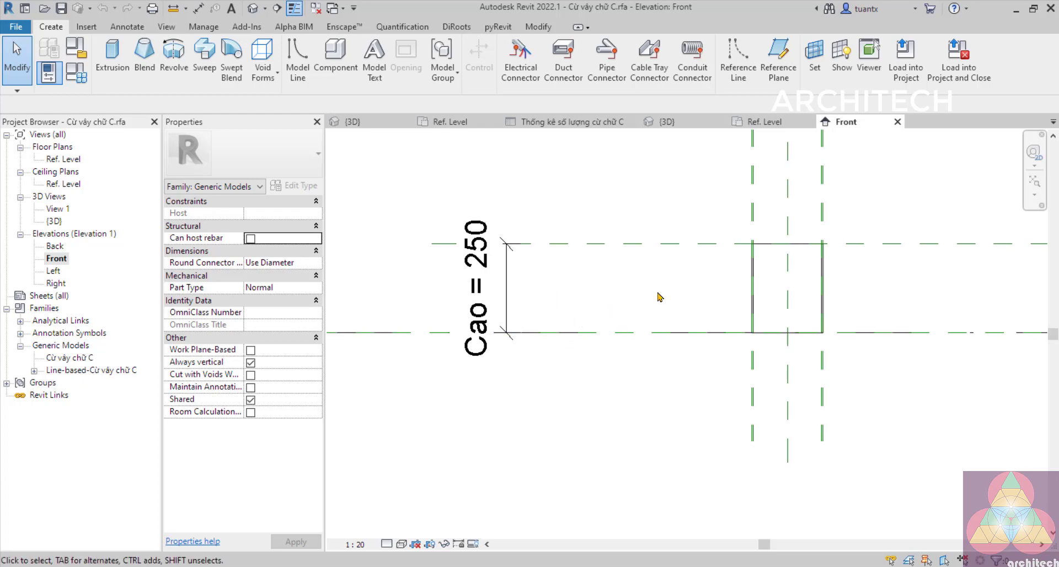
scroll(658, 297, up, 1)
click(748, 230)
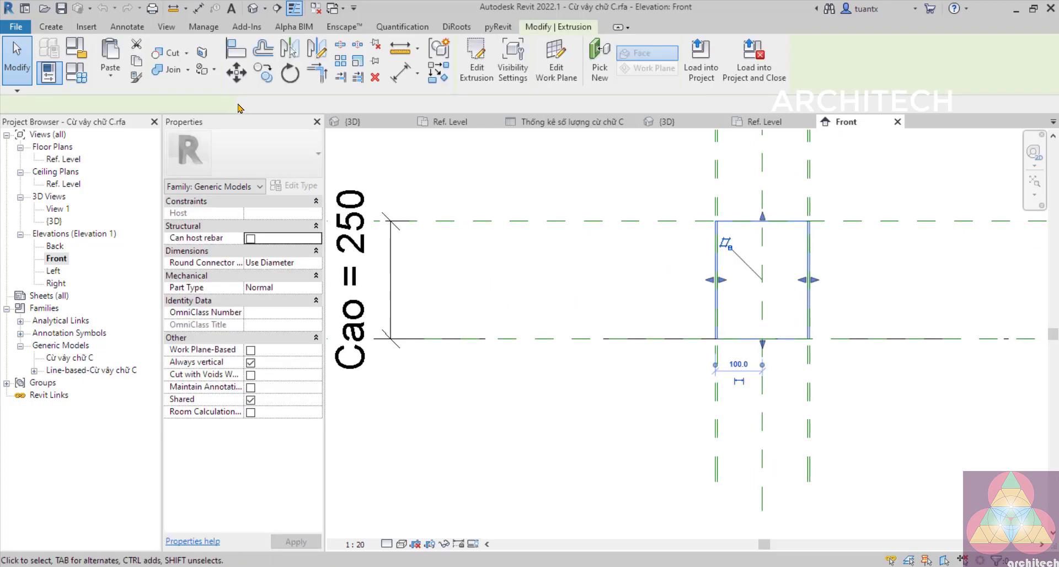
click(63, 28)
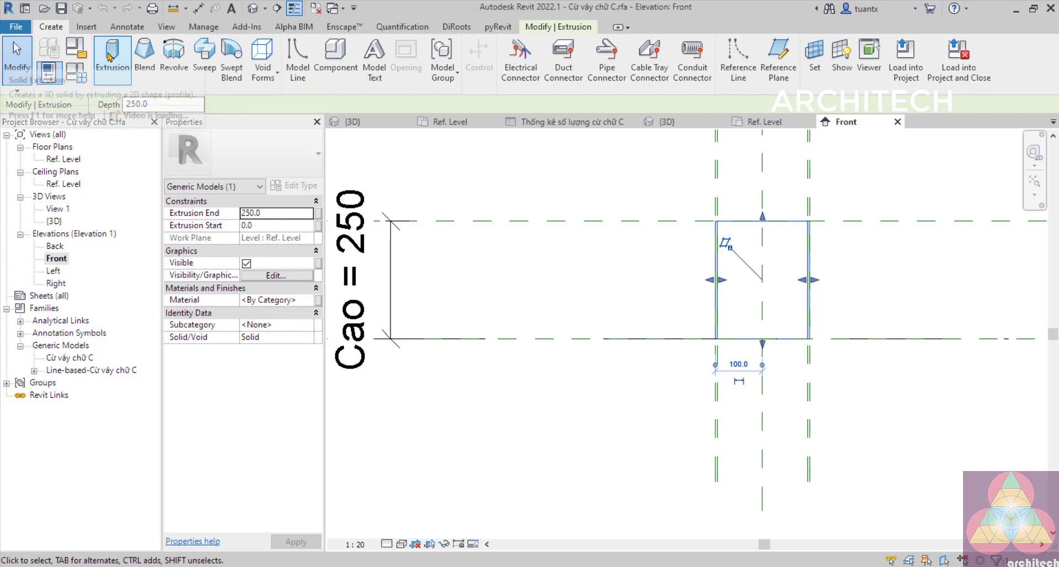
- Return to the Ref. Level plan, inspect the locked constraints in the extrusion's sketch, and leave the sketch without saving changes
double_click(63, 160)
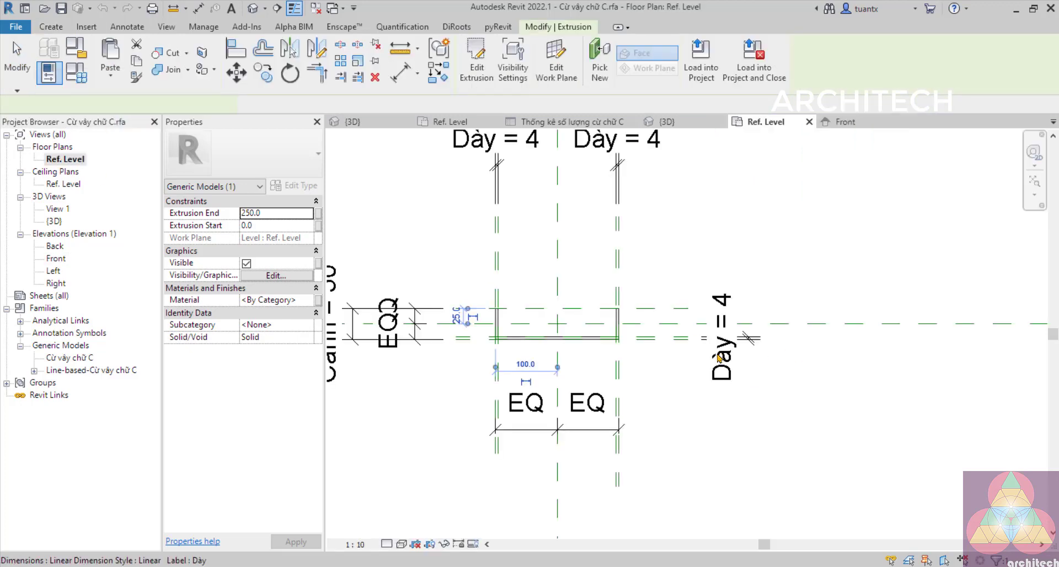
scroll(582, 361, up, 3)
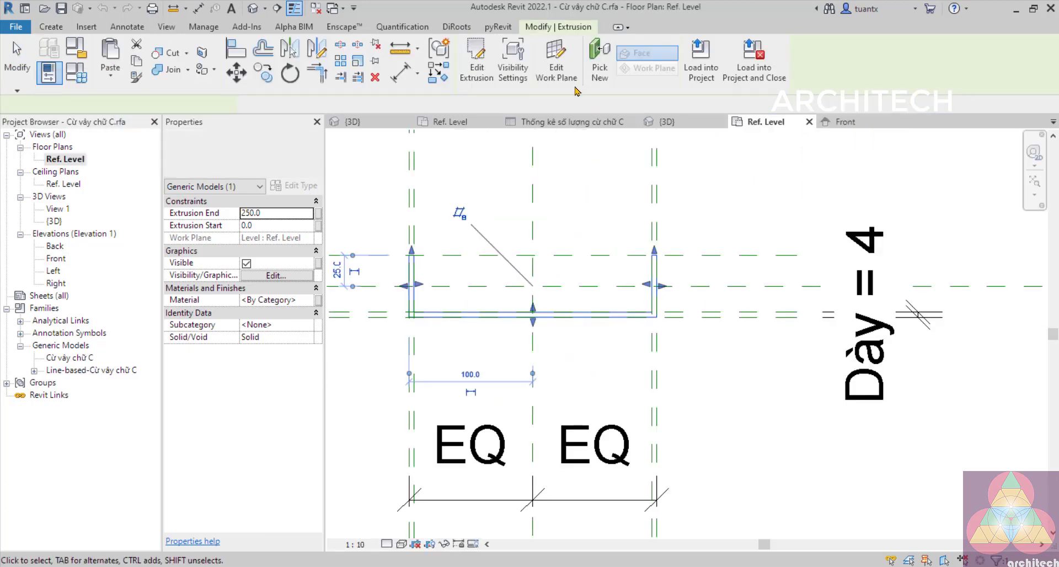
click(477, 71)
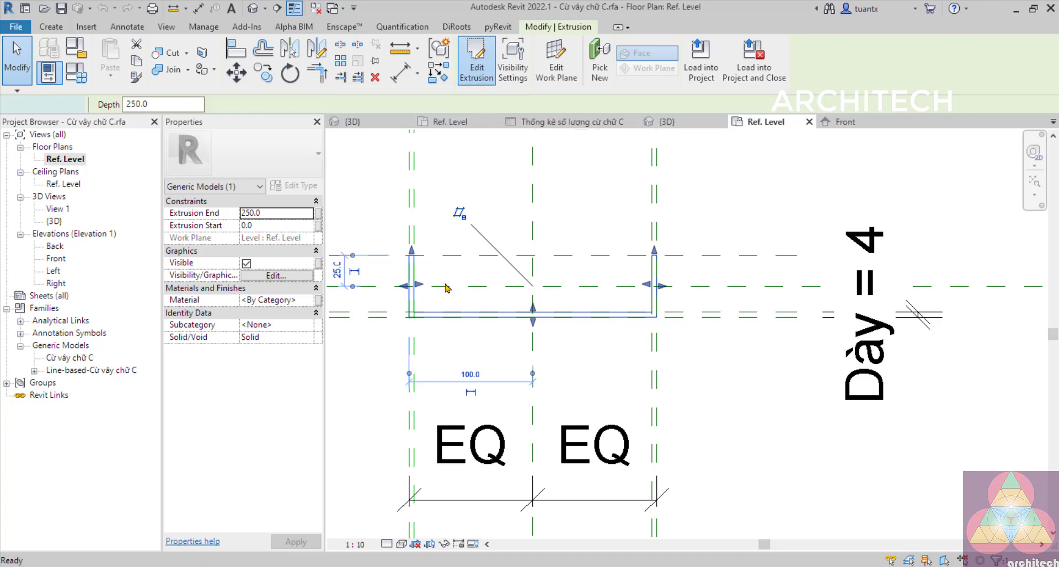
click(410, 278)
scroll(480, 301, up, 2)
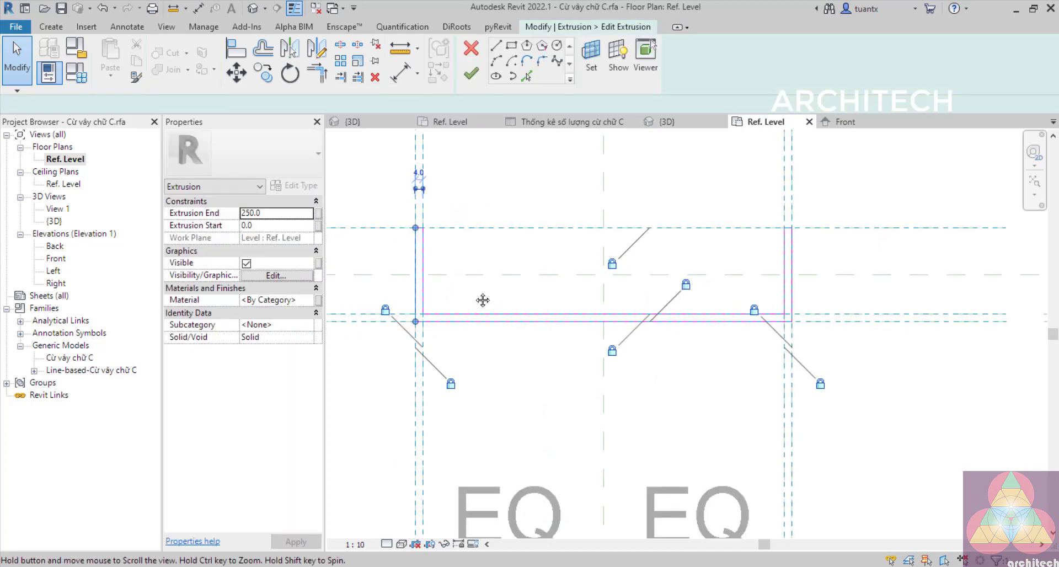
scroll(483, 356, down, 1)
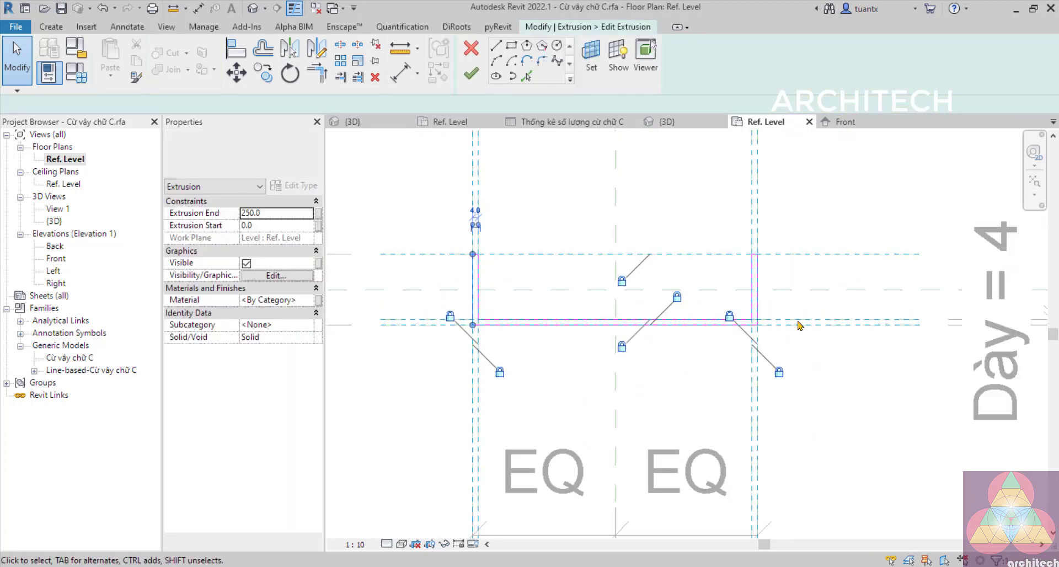
key(Escape)
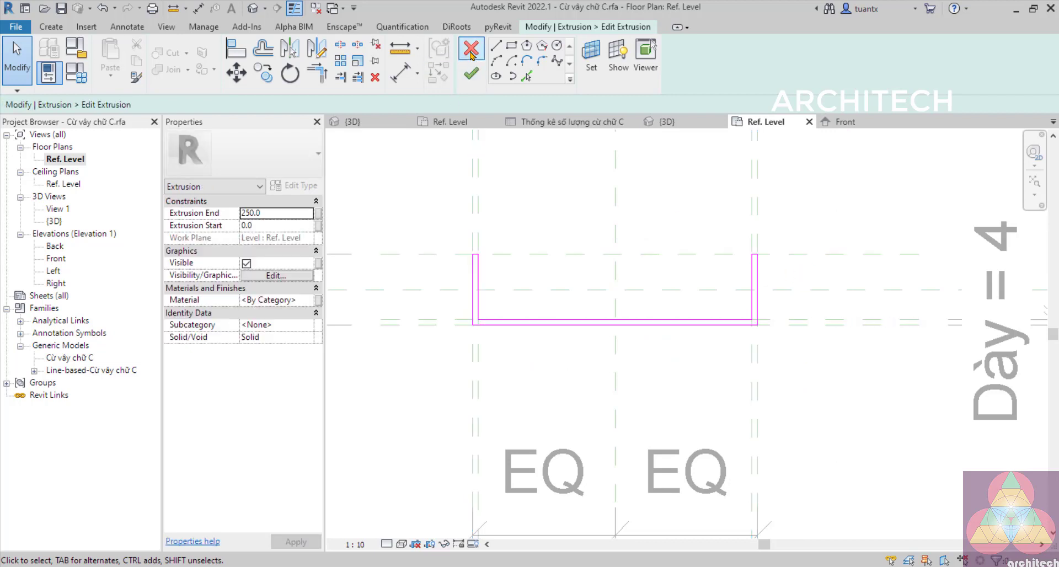
click(471, 73)
scroll(504, 223, down, 1)
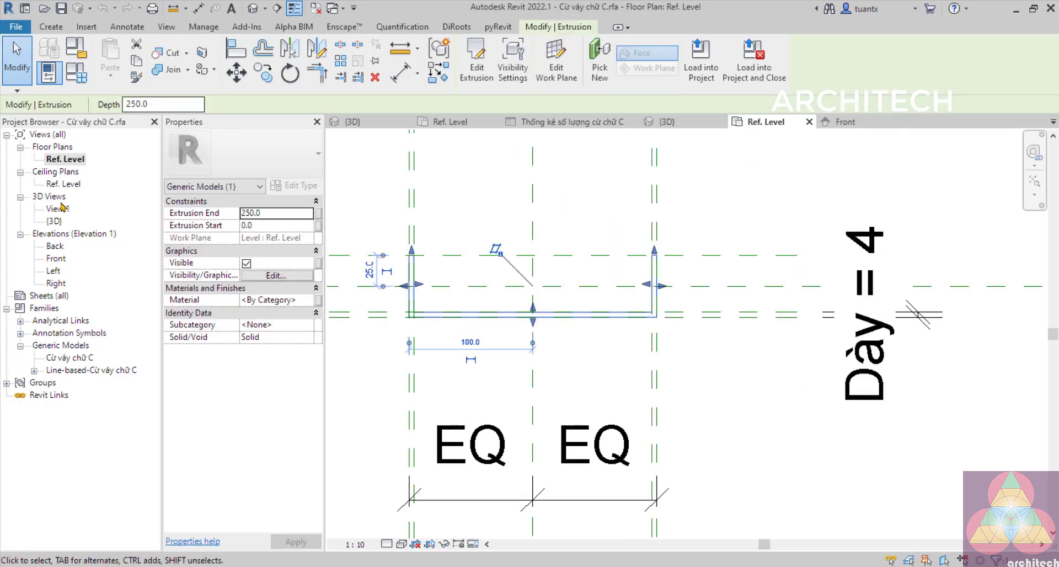
- Go back to the Front elevation and inspect the extrusion's base and top edges against the level and the upper reference plane
click(55, 246)
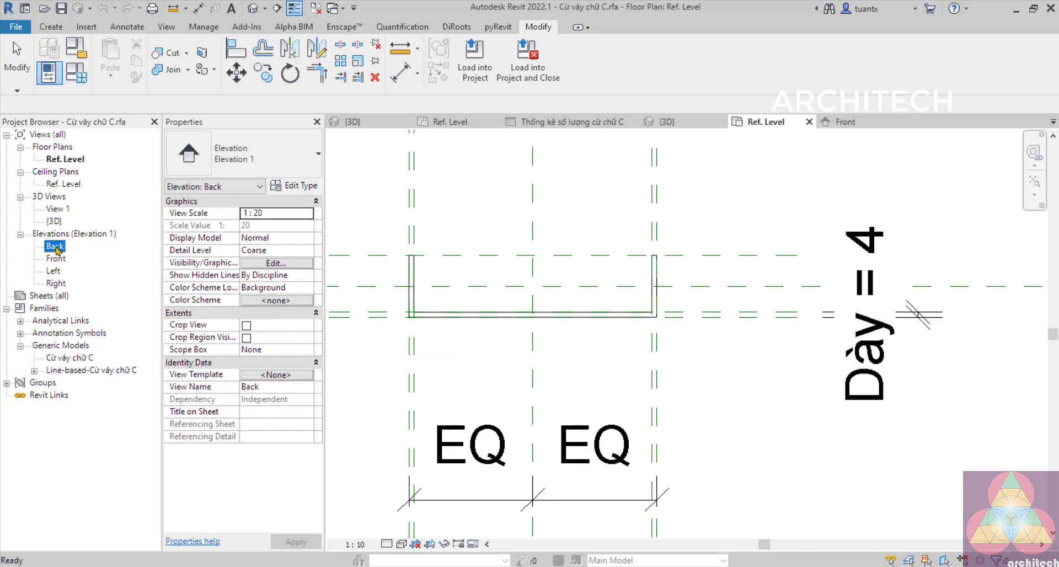
double_click(56, 258)
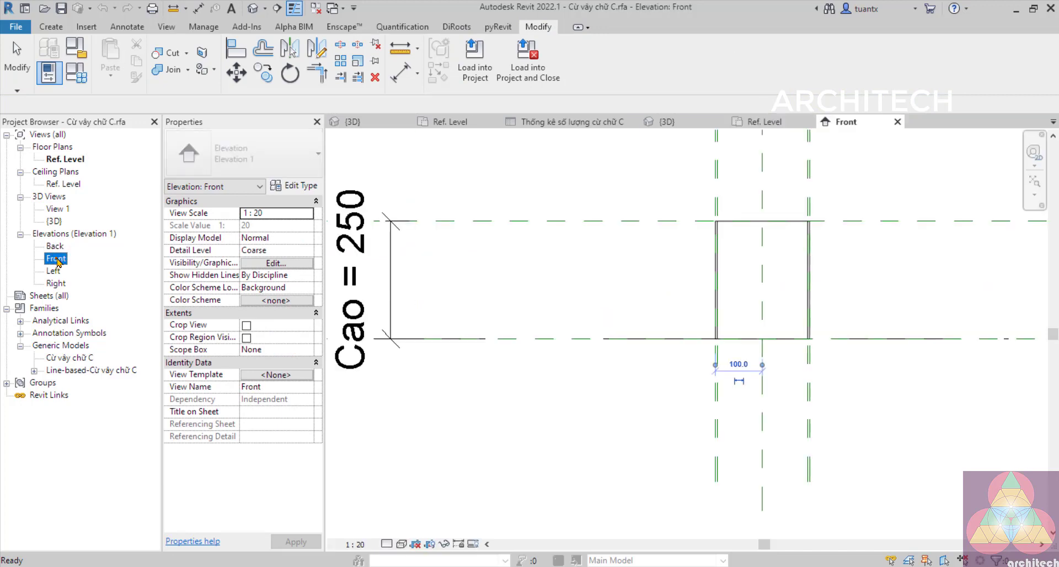
click(595, 298)
scroll(747, 348, up, 2)
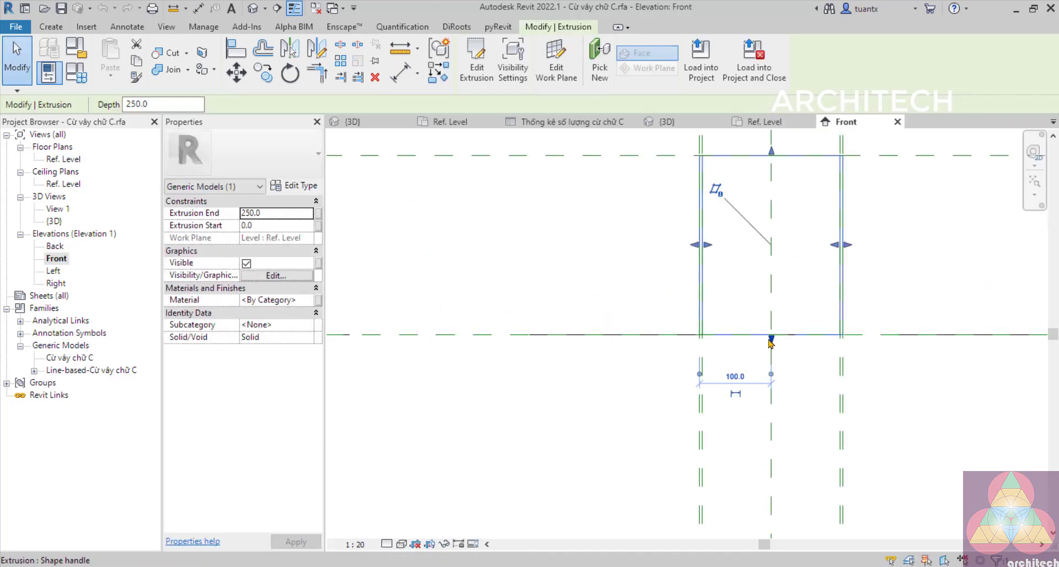
scroll(651, 167, down, 1)
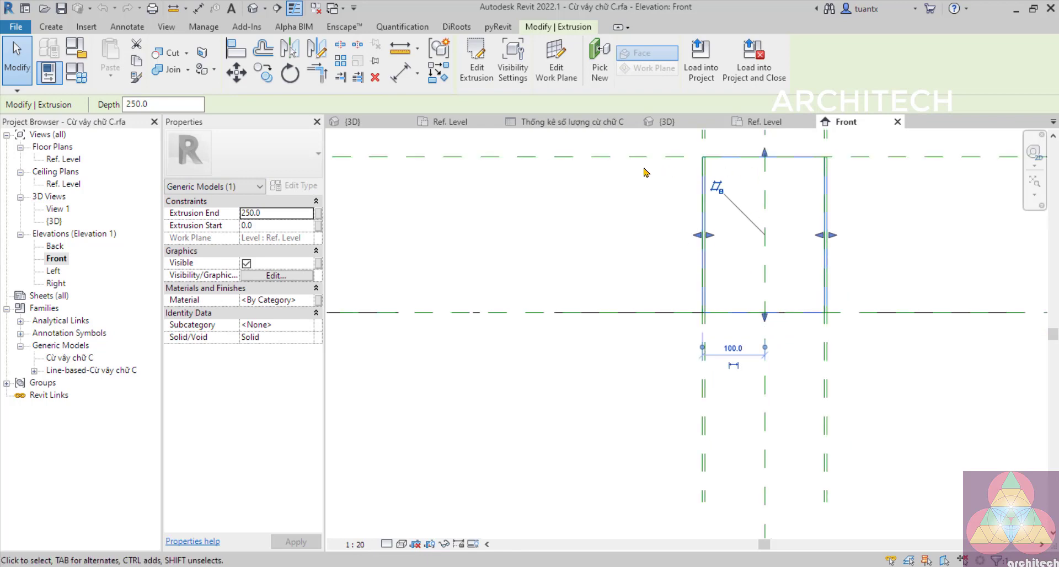
- Select the upper horizontal reference plane and check the Cao dimension that controls its height
click(874, 158)
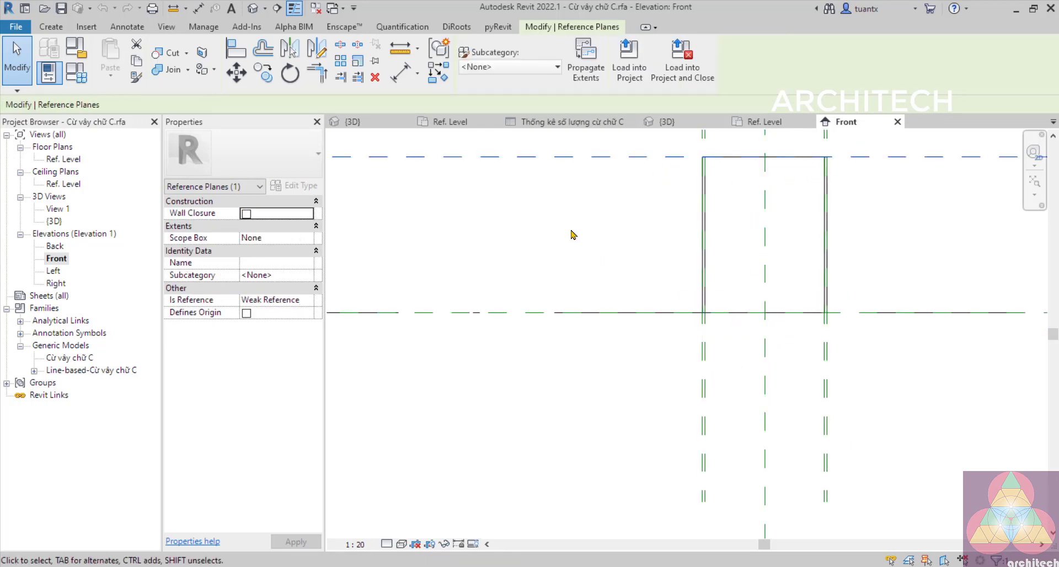
scroll(566, 236, down, 2)
middle_drag(564, 259, 553, 322)
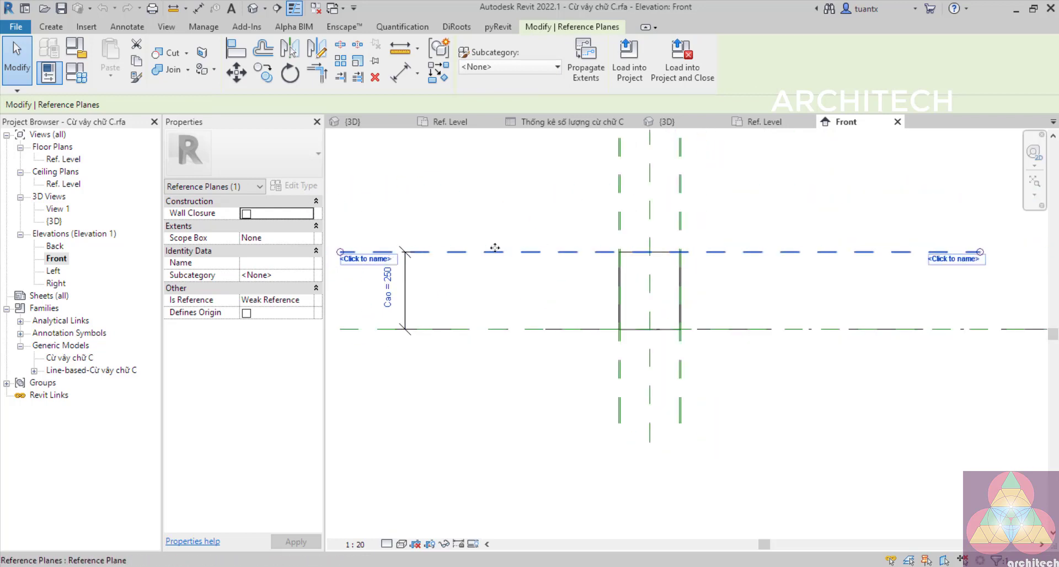
scroll(524, 262, down, 1)
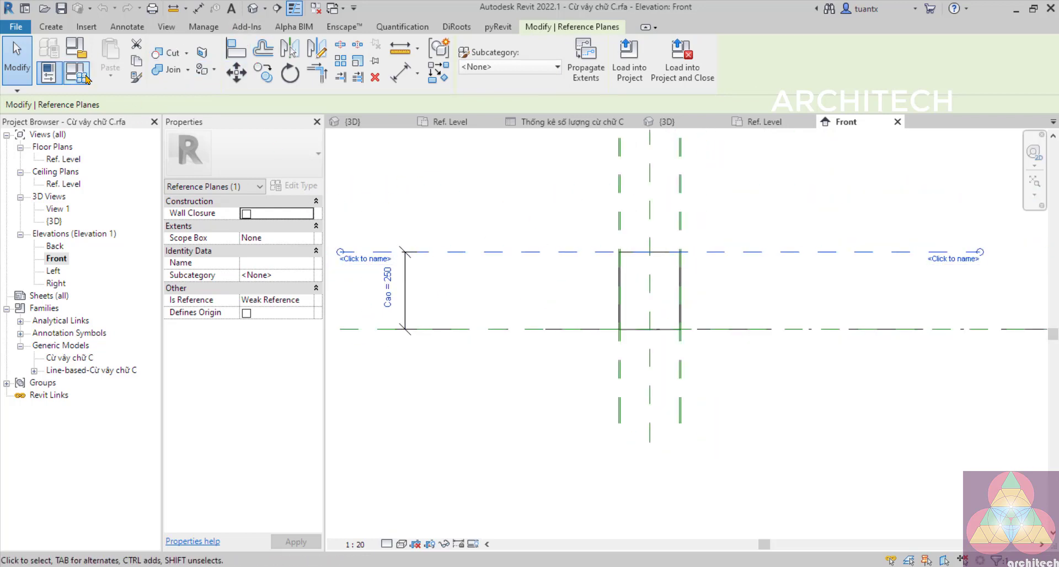
- Review the Cao, Cánh, Dày and Rộng dimension parameters in the family types, and deselect the upper reference plane
scroll(641, 274, up, 2)
scroll(640, 272, up, 1)
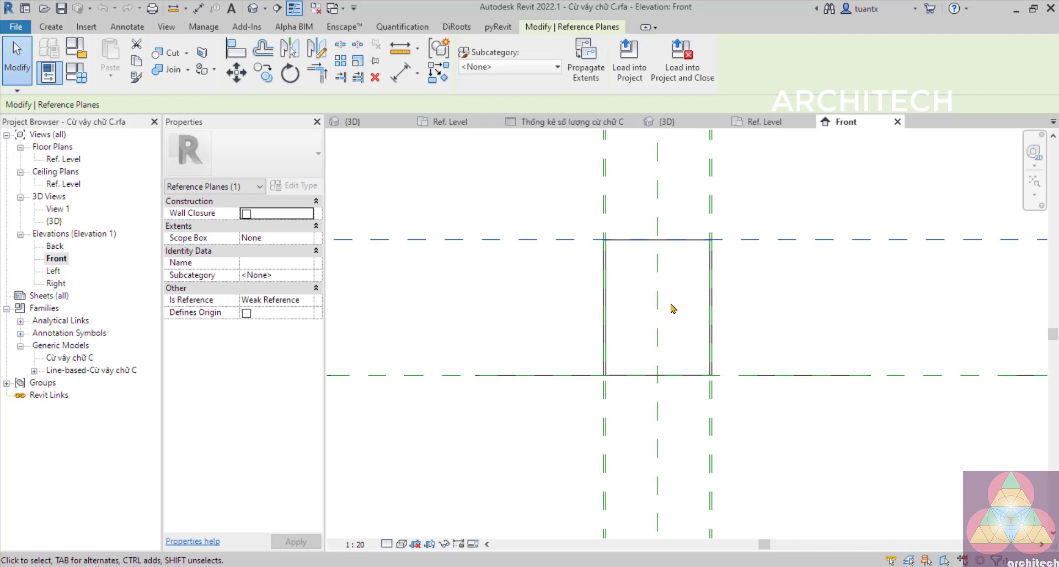
scroll(530, 259, down, 2)
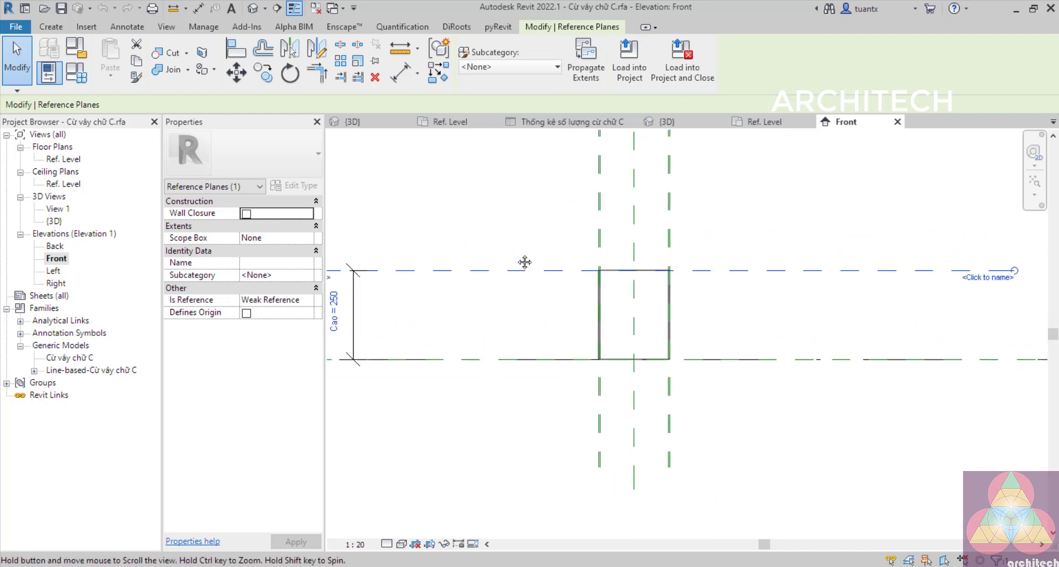
click(76, 73)
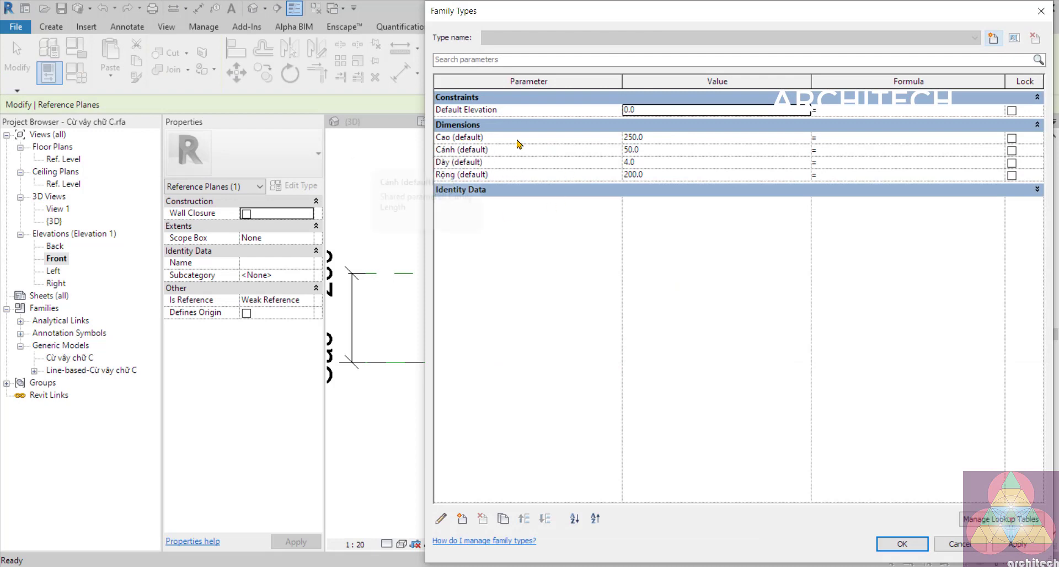
click(1039, 11)
click(496, 243)
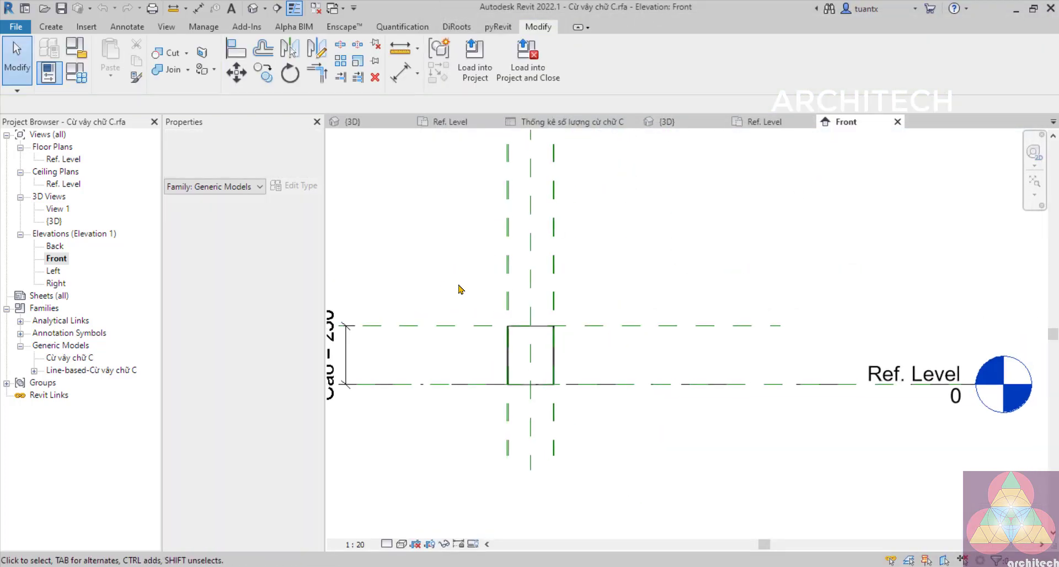
scroll(518, 359, up, 4)
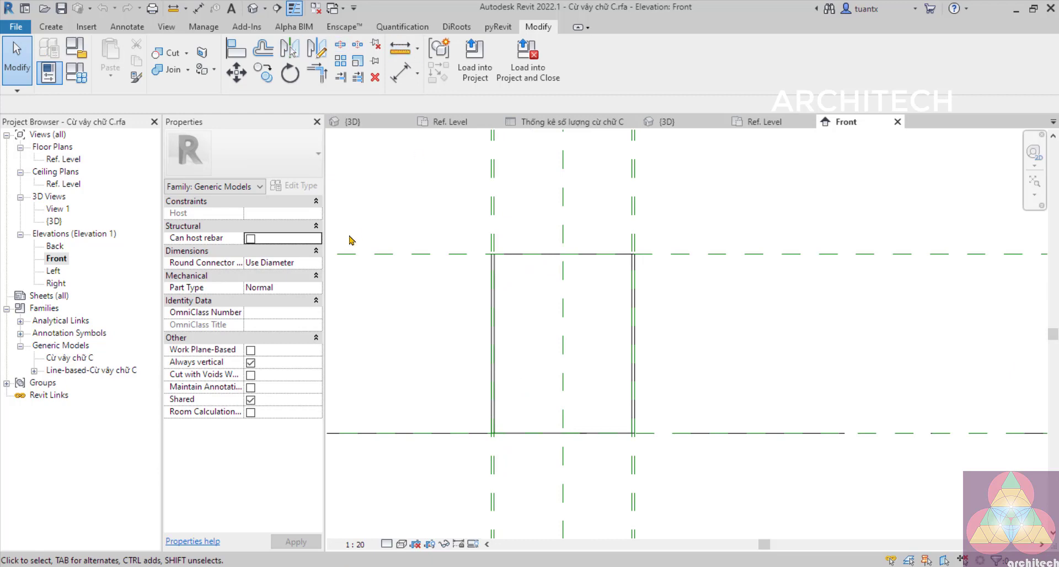
click(77, 71)
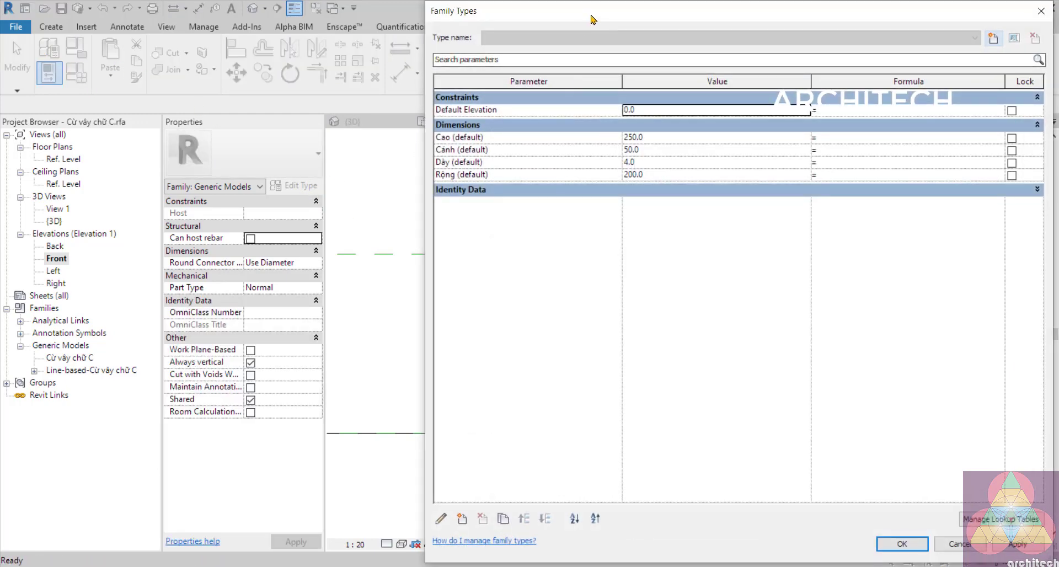
drag(594, 20, 210, 36)
click(690, 22)
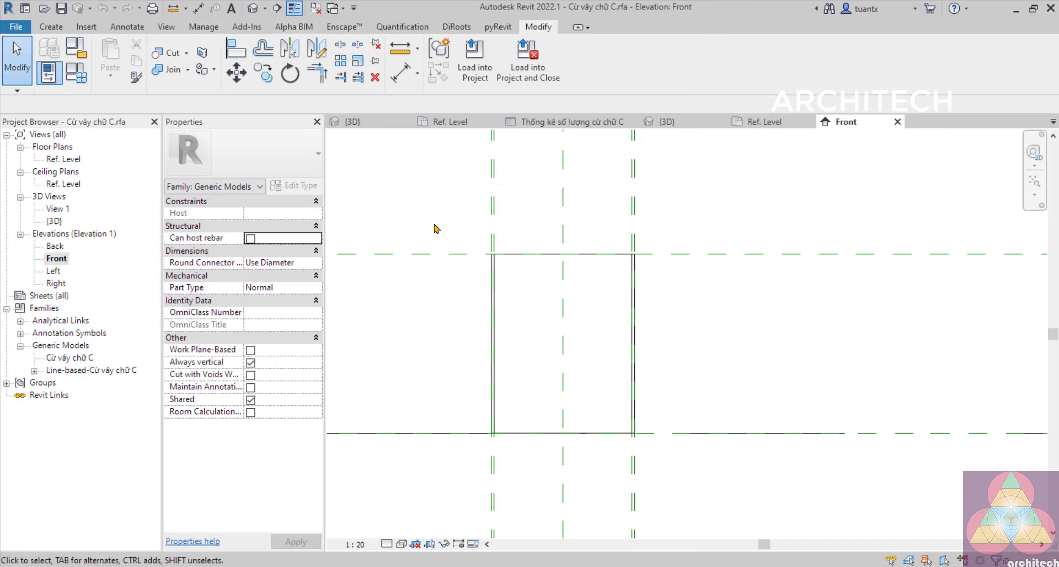
- Open the shared parameters editor and inspect the path of the loaded shared parameter file
click(209, 28)
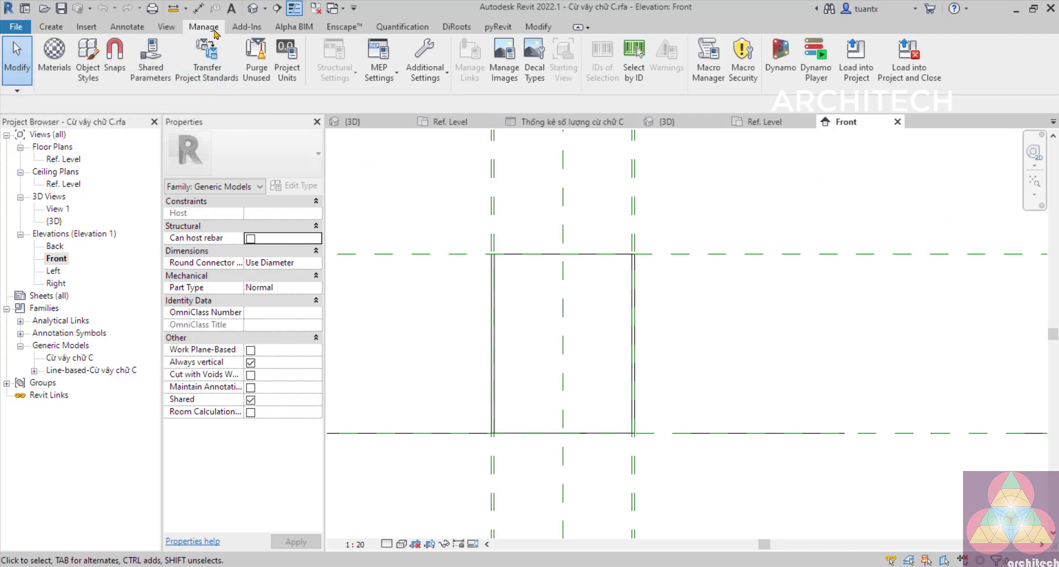
click(166, 72)
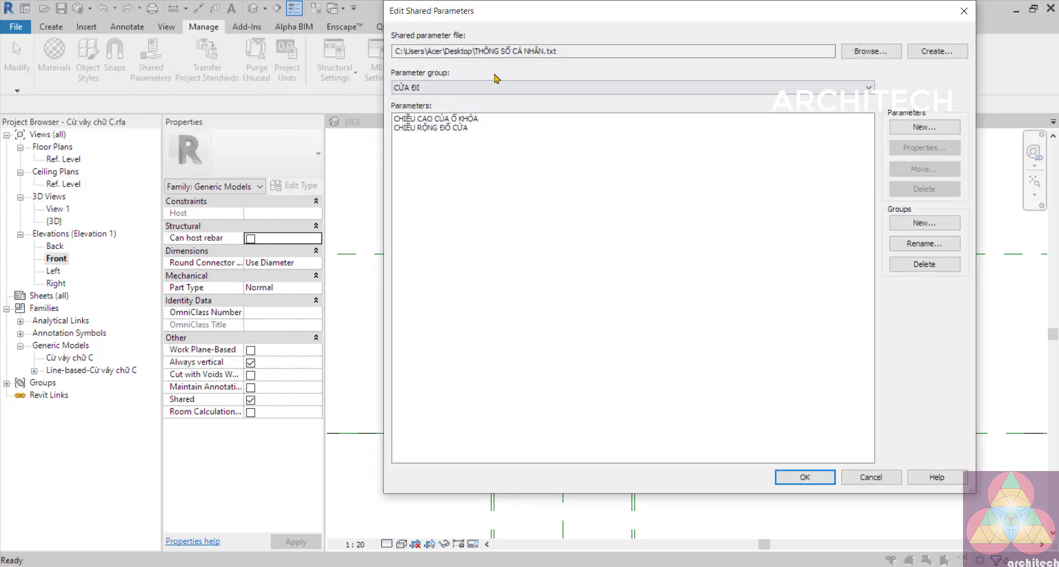
drag(558, 97, 465, 209)
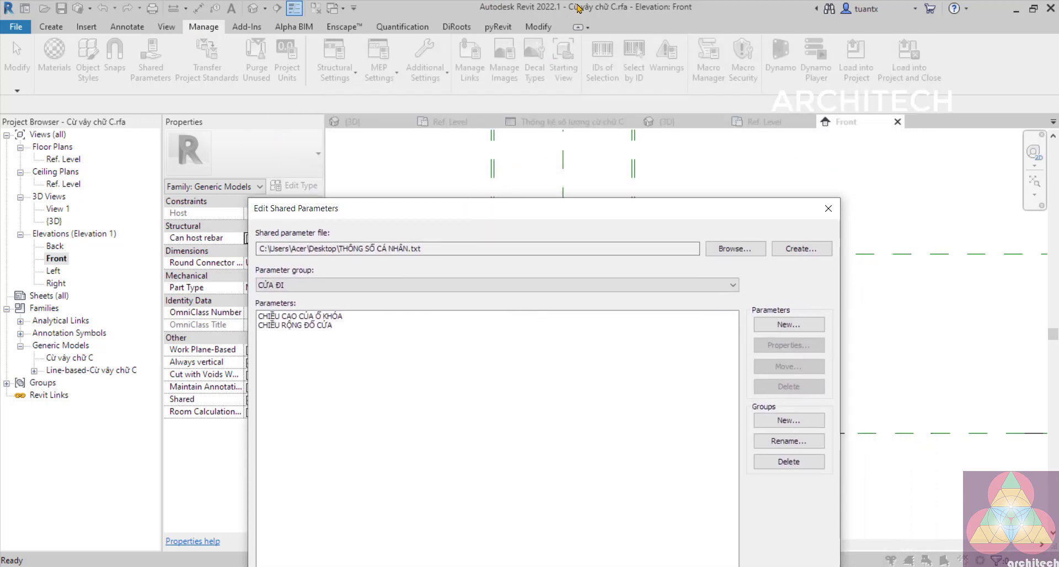
drag(525, 213, 515, 62)
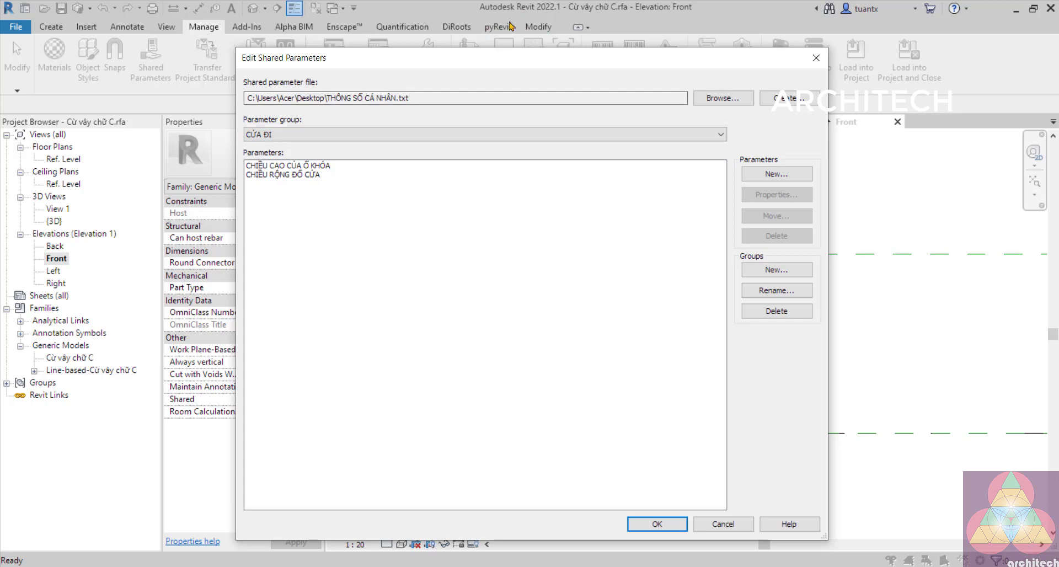
drag(523, 61, 505, 46)
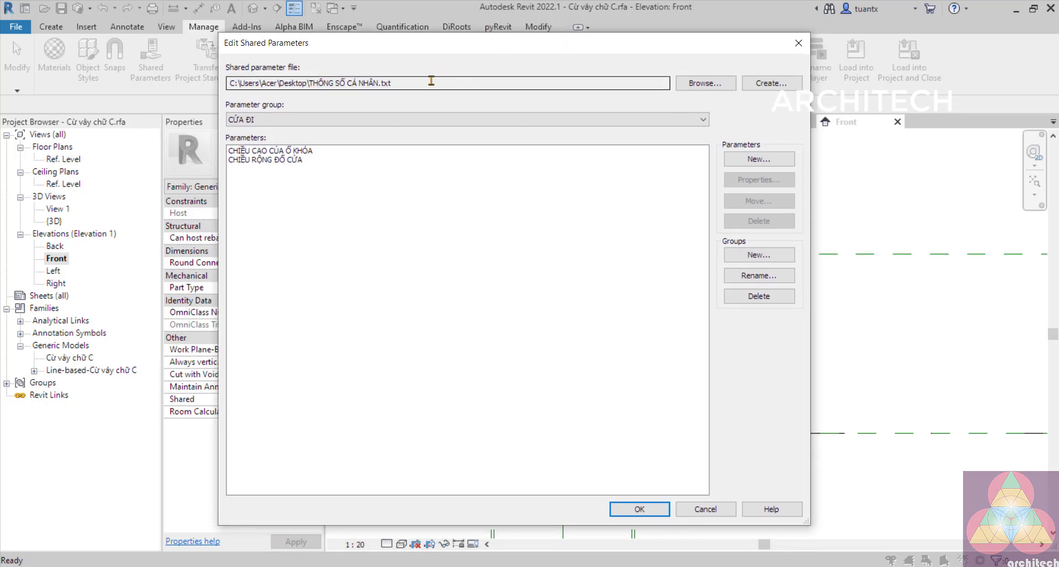
drag(419, 80, 220, 79)
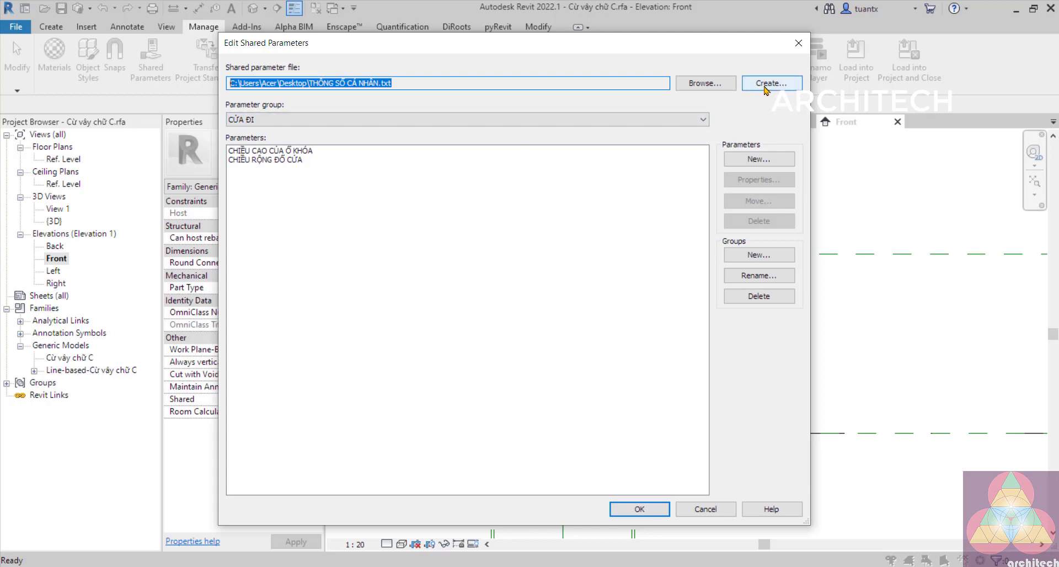
- Examine how to create a shared parameter file or browse for an existing one on the Desktop, keeping the loaded file
click(771, 83)
drag(678, 162, 452, 61)
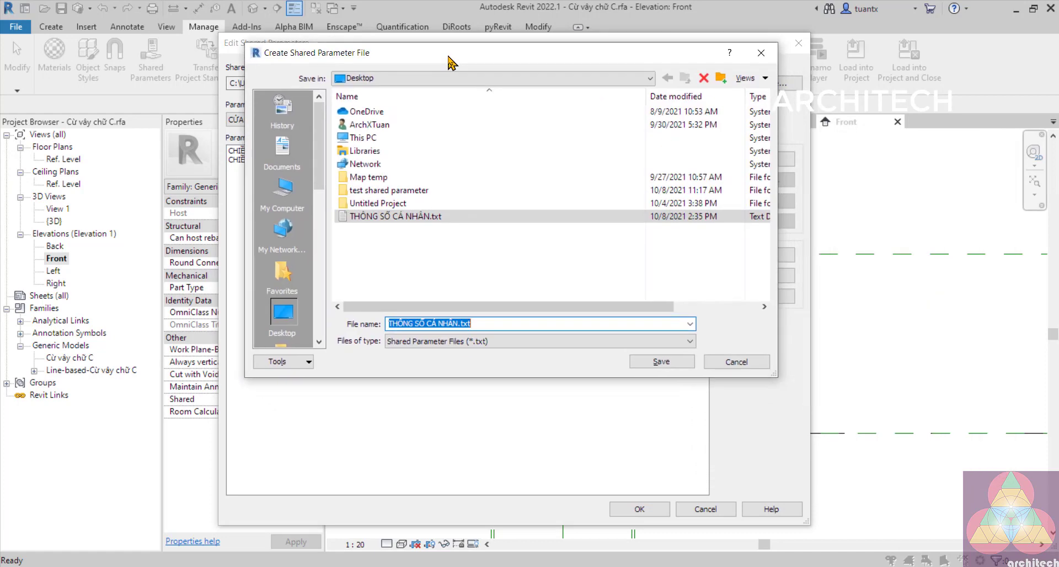
click(491, 324)
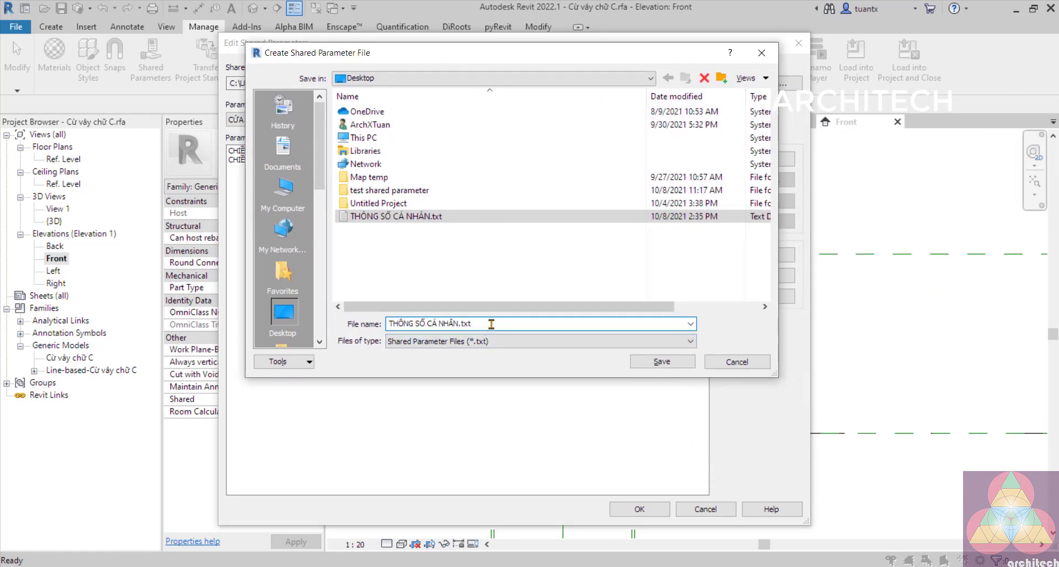
drag(491, 324, 380, 326)
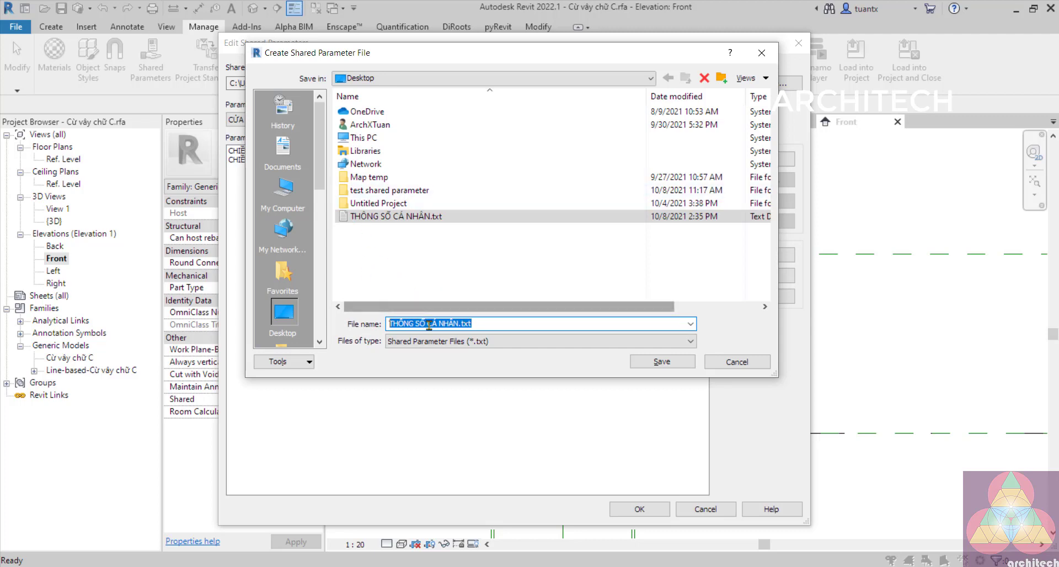
click(729, 362)
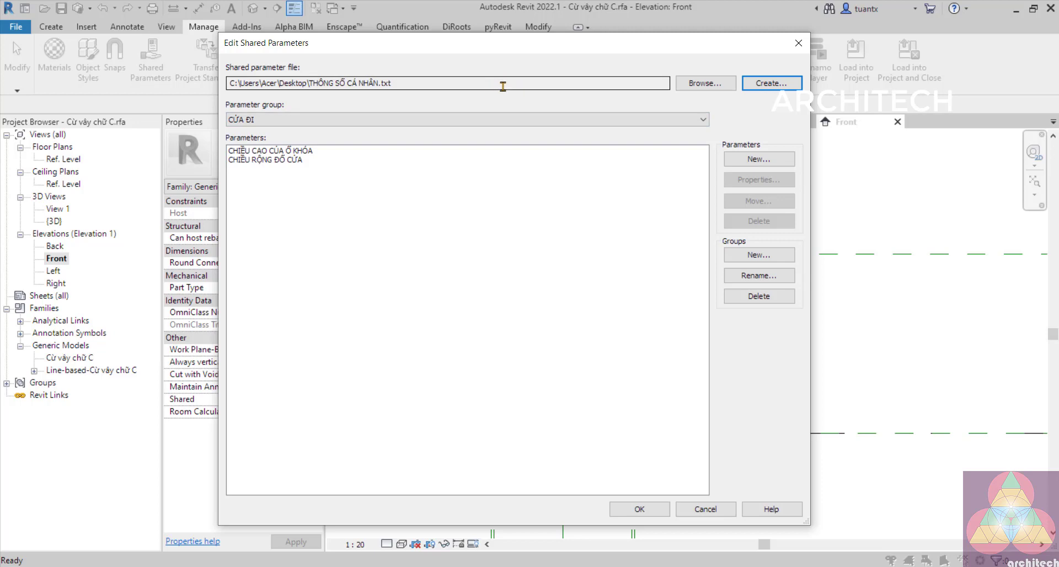
click(698, 82)
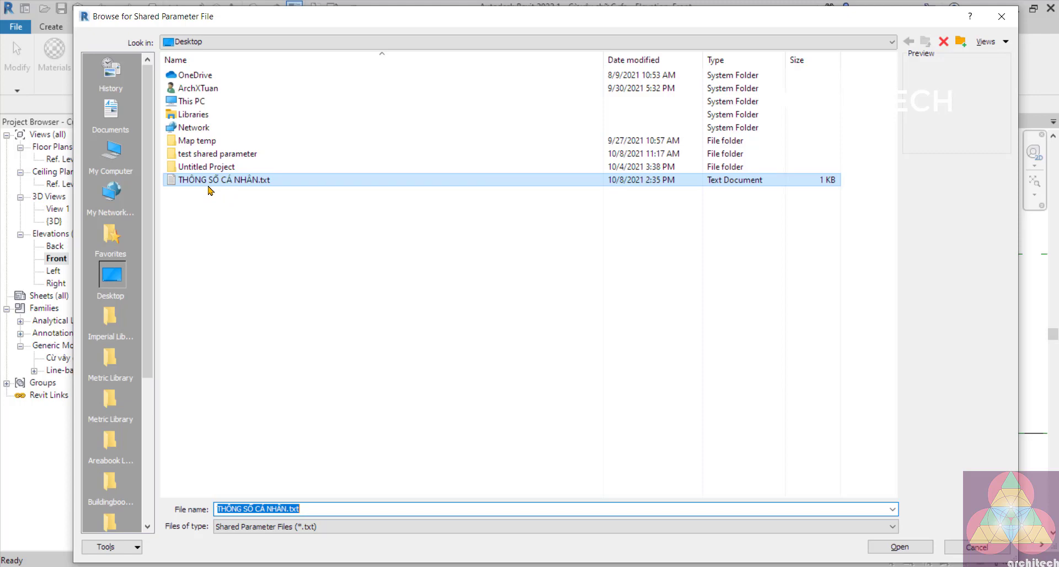
click(981, 549)
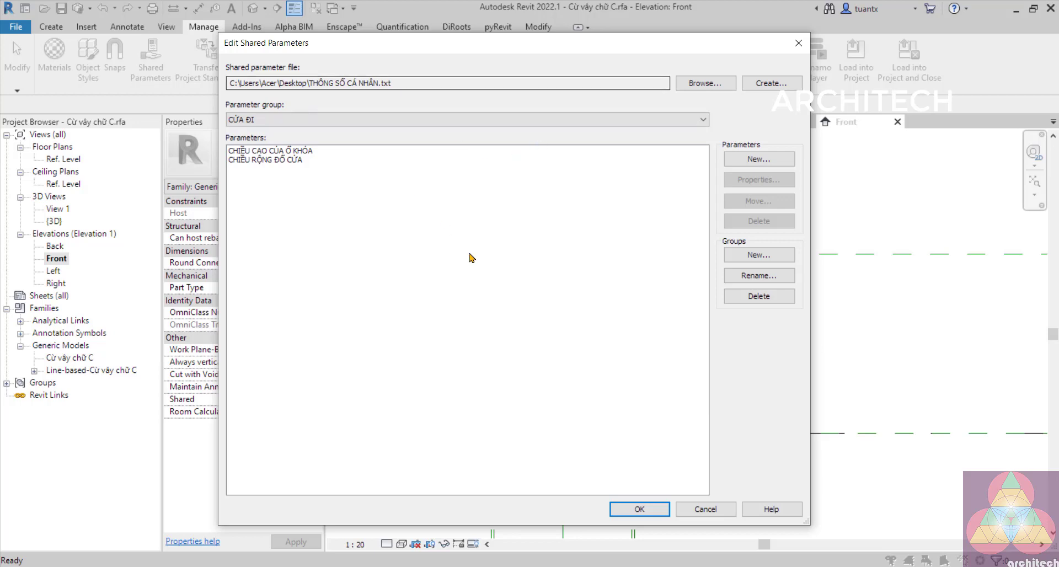
- Look through the existing parameter groups in the shared parameter file, keeping CỬA ĐI selected
click(263, 120)
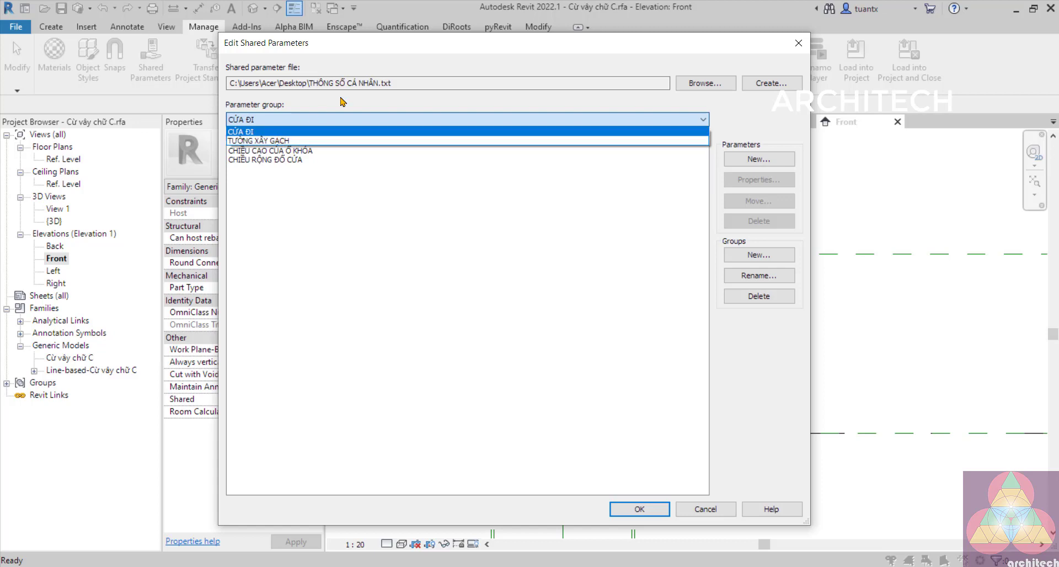
click(364, 131)
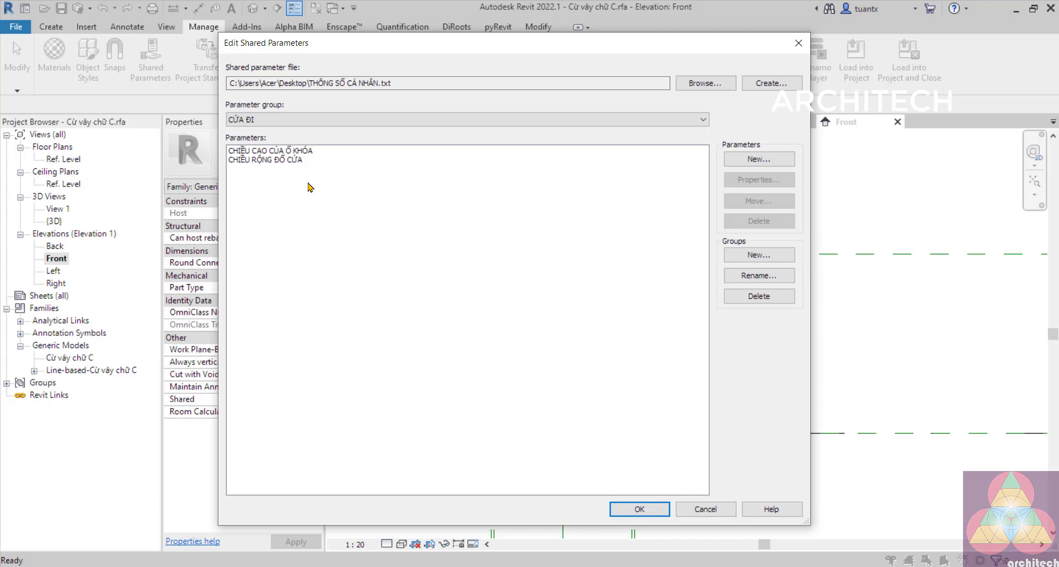
click(349, 120)
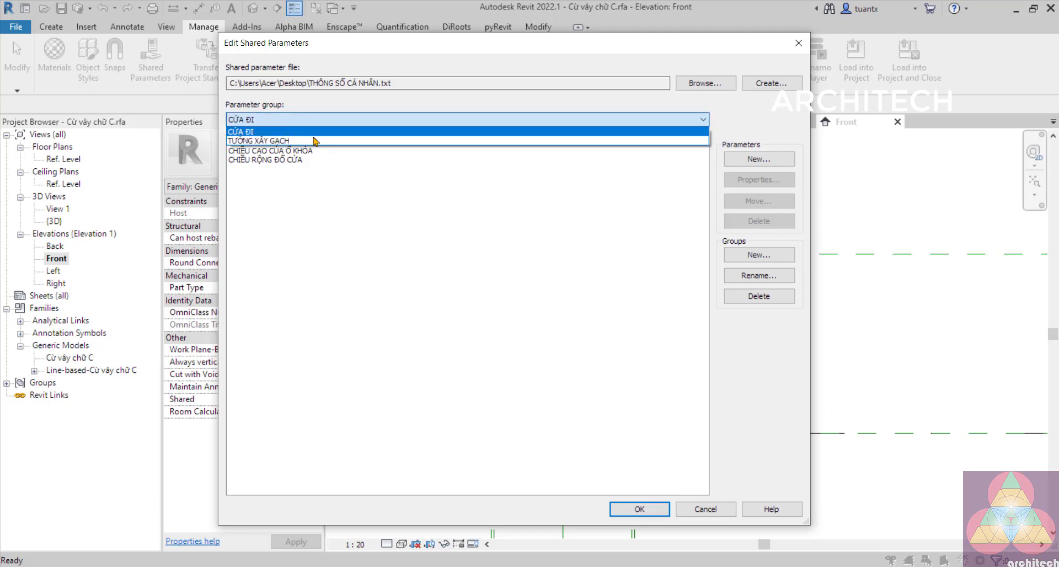
click(305, 211)
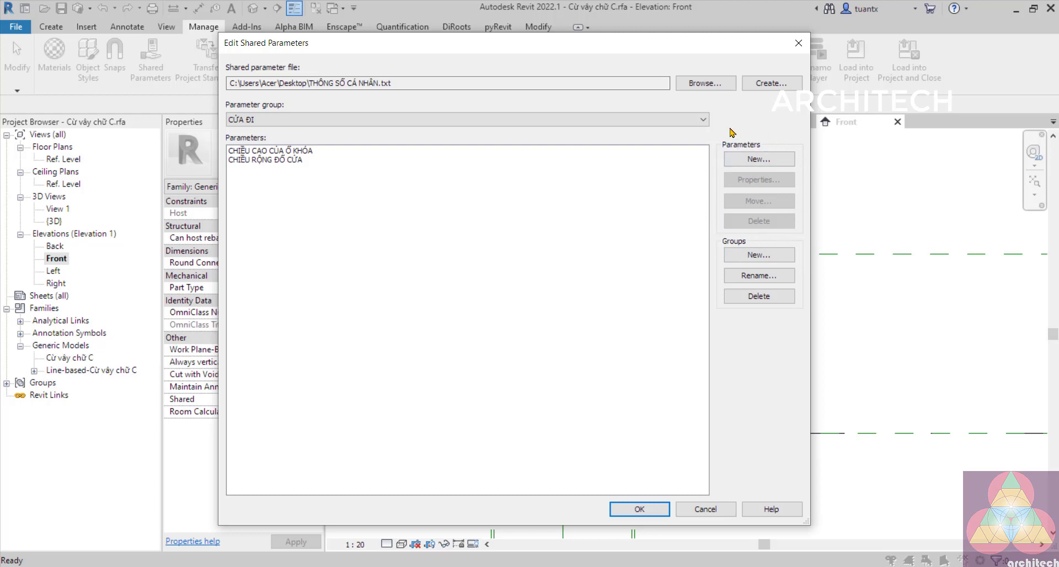
- Create a shared parameter group named "Cừ vây chữ C" and check it in the list of groups
click(741, 256)
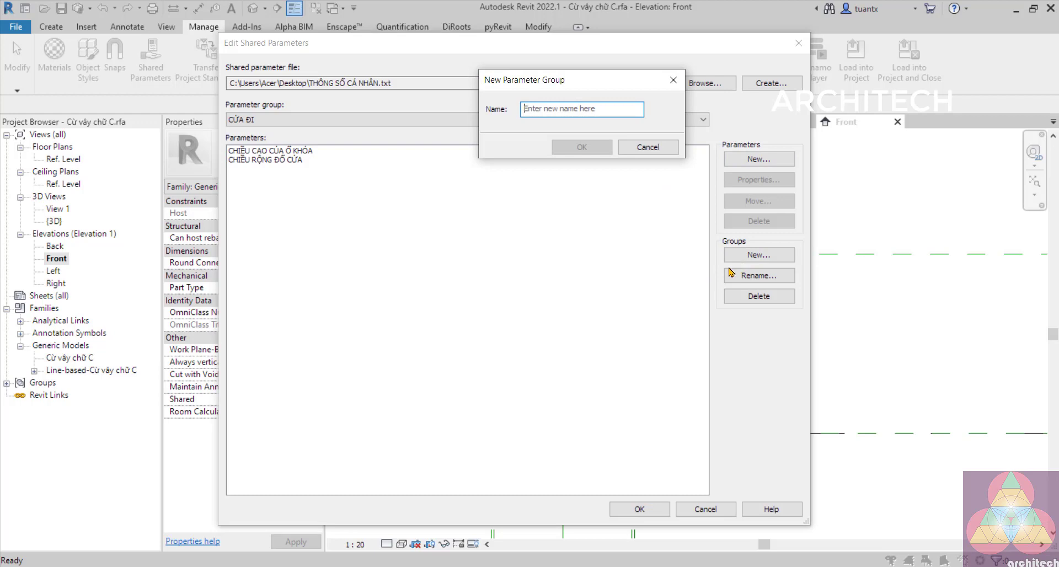
text(Cử)
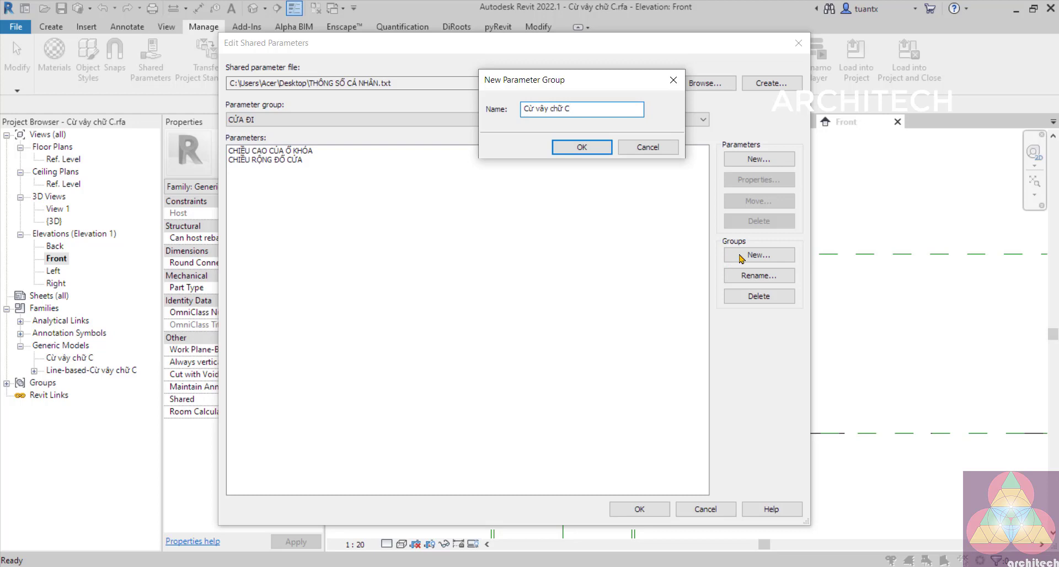
click(583, 148)
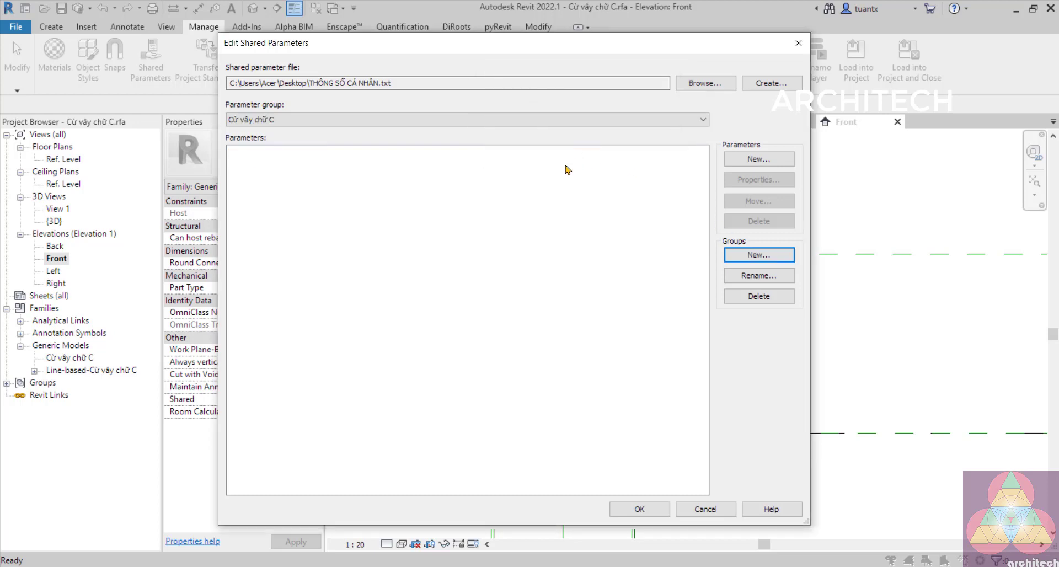
click(498, 121)
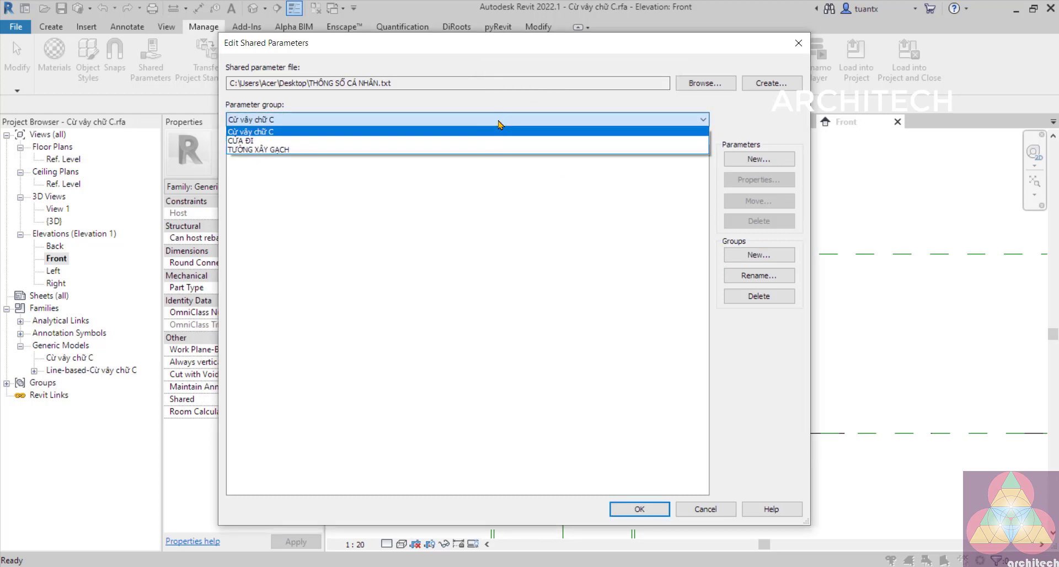
click(498, 124)
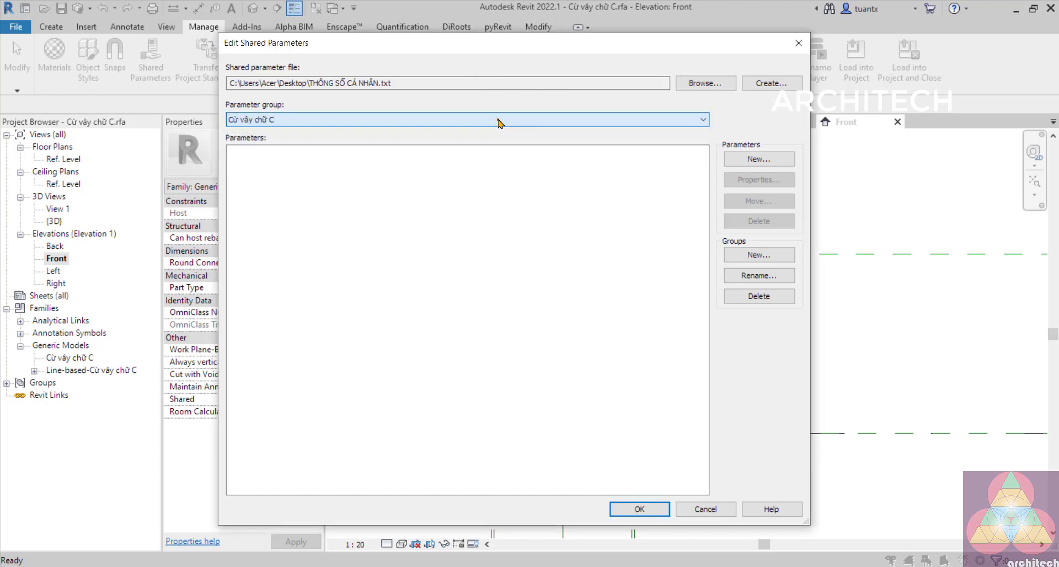
- Add a shared parameter named Cao to the Cừ vây chữ C group, with discipline Common and type Length
click(742, 158)
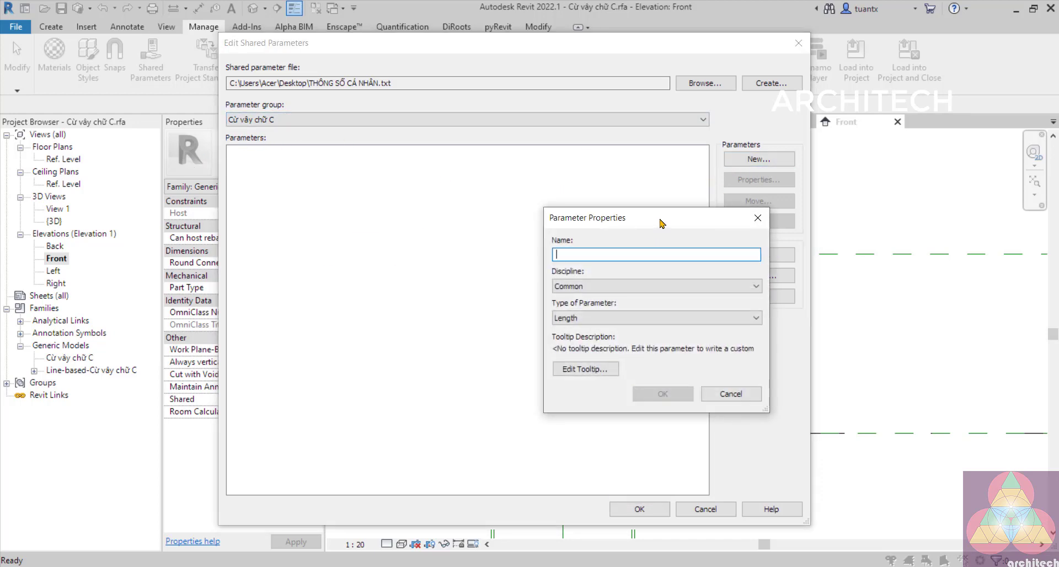
drag(662, 223, 599, 190)
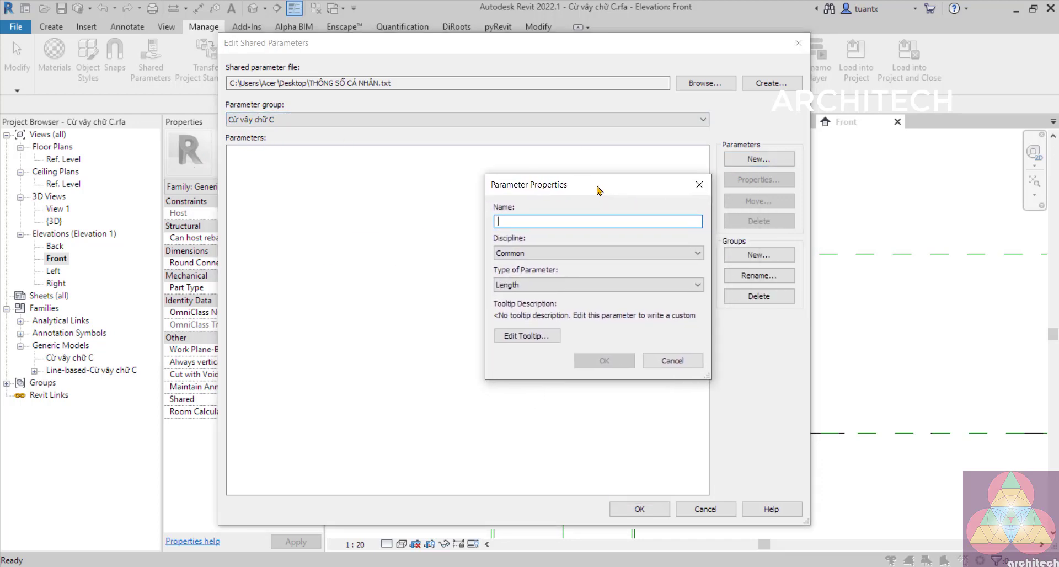
text(Cao)
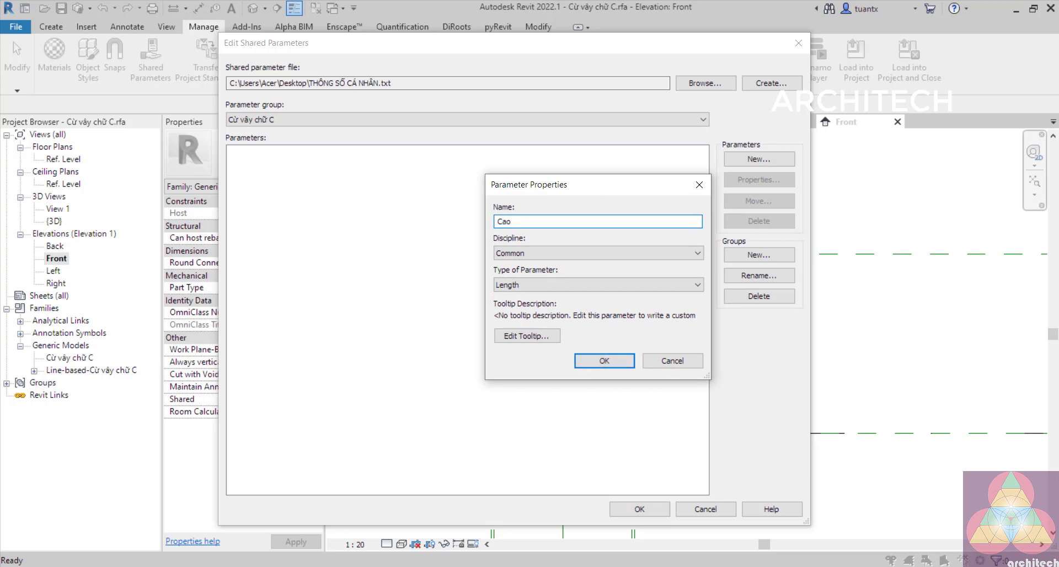
click(605, 361)
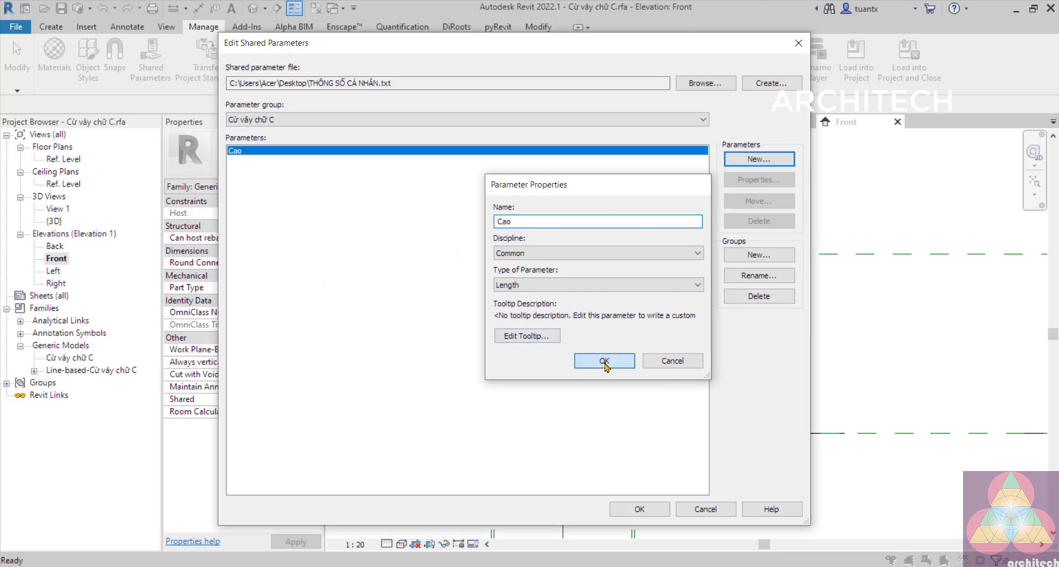
- Add a shared parameter named Rộng to the Cừ vây chữ C group, with discipline Common and type Length
click(757, 159)
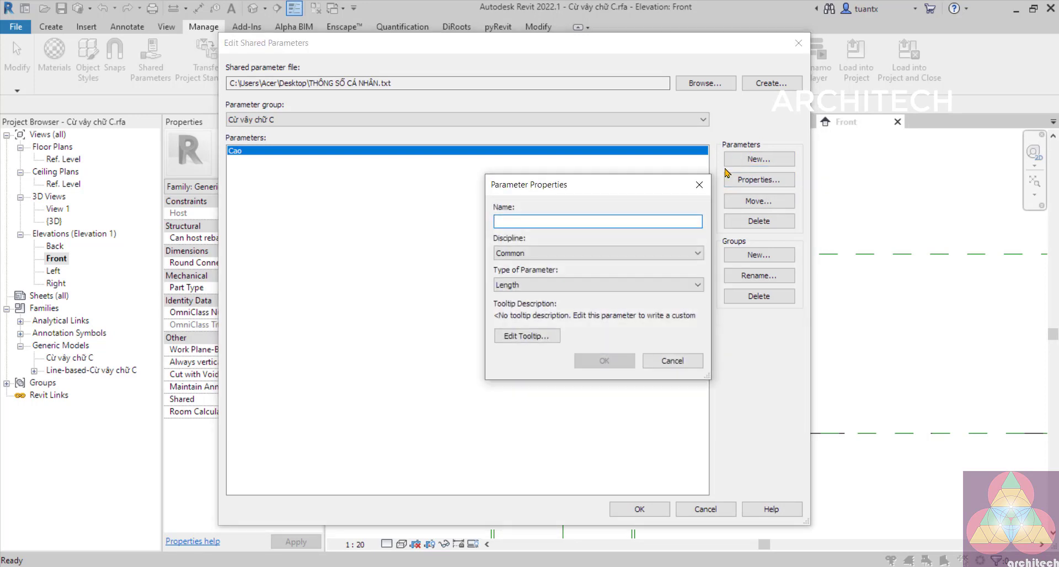
text(Rô)
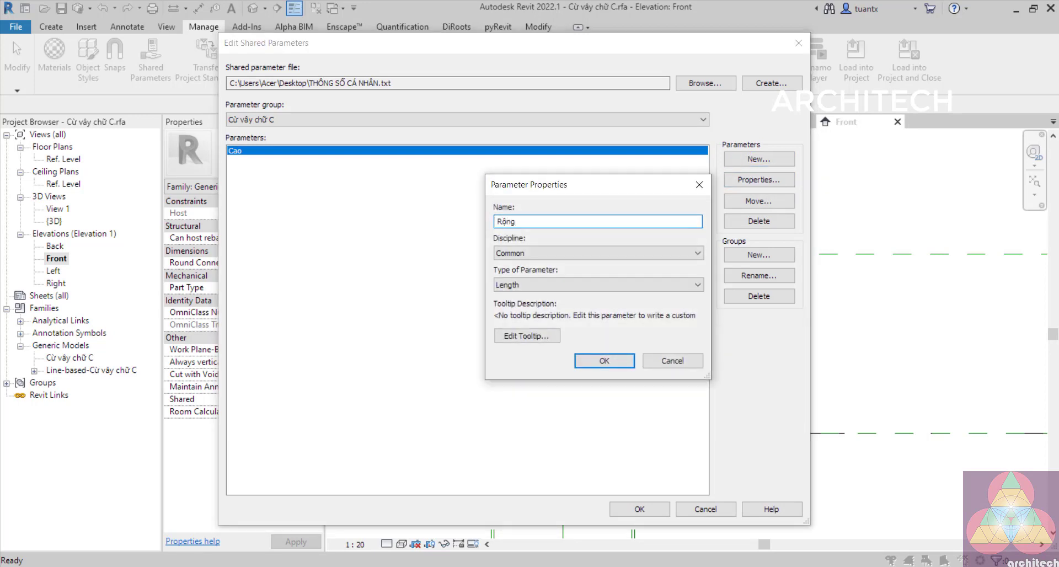
text(ng)
click(605, 361)
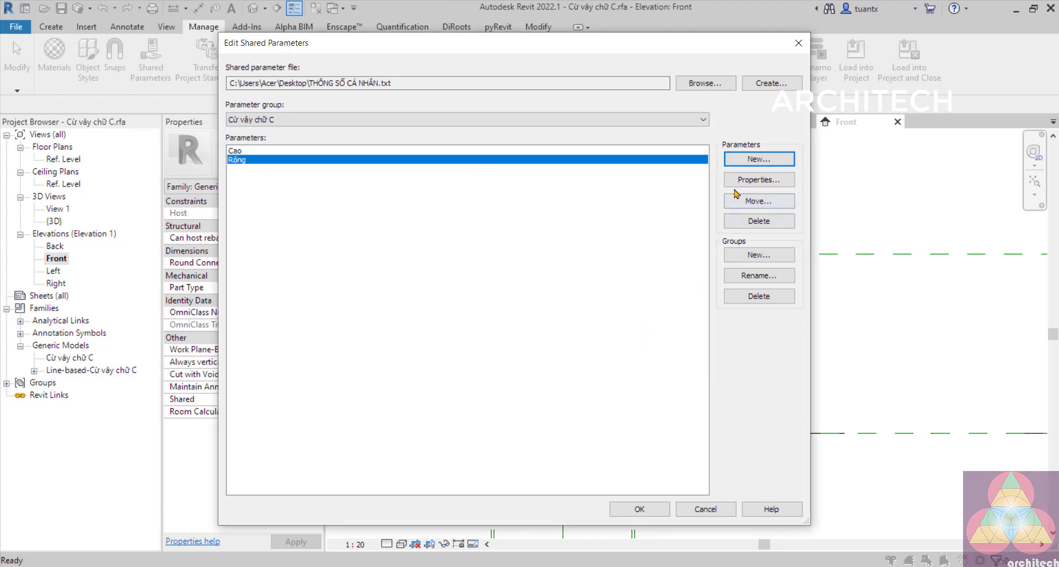
- Add a shared parameter named Dày to the Cừ vây chữ C group, with discipline Common and type Length
click(757, 159)
text(Dày)
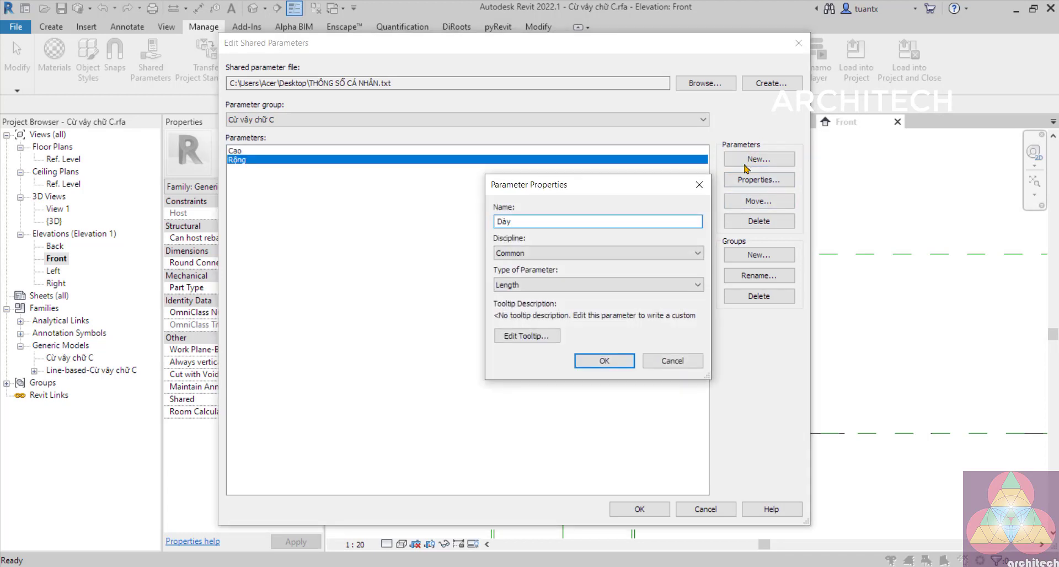
click(604, 359)
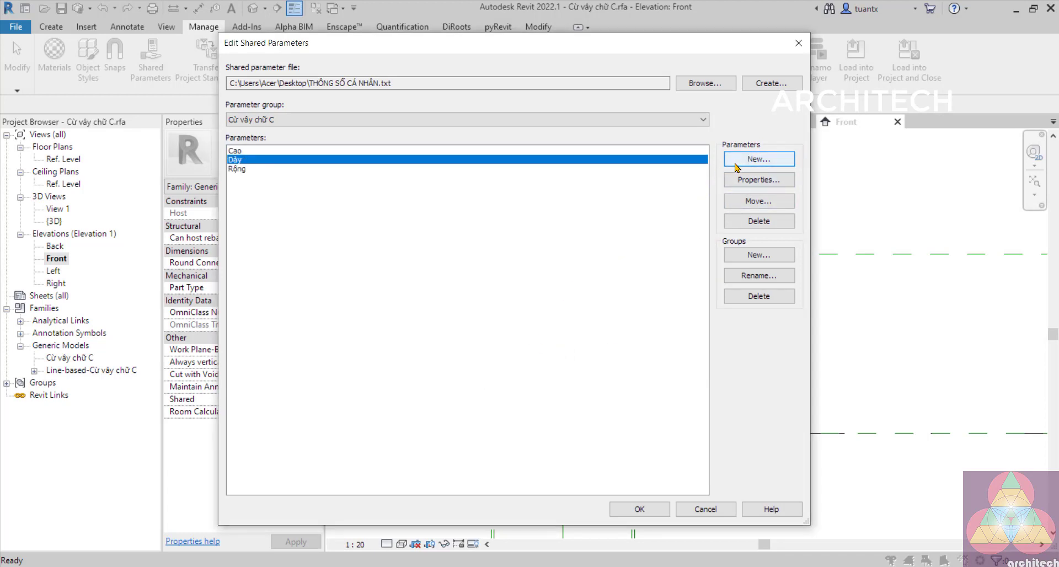
- Add a shared parameter named Cánh to the Cừ vây chữ C group, with discipline Common and type Length
click(759, 159)
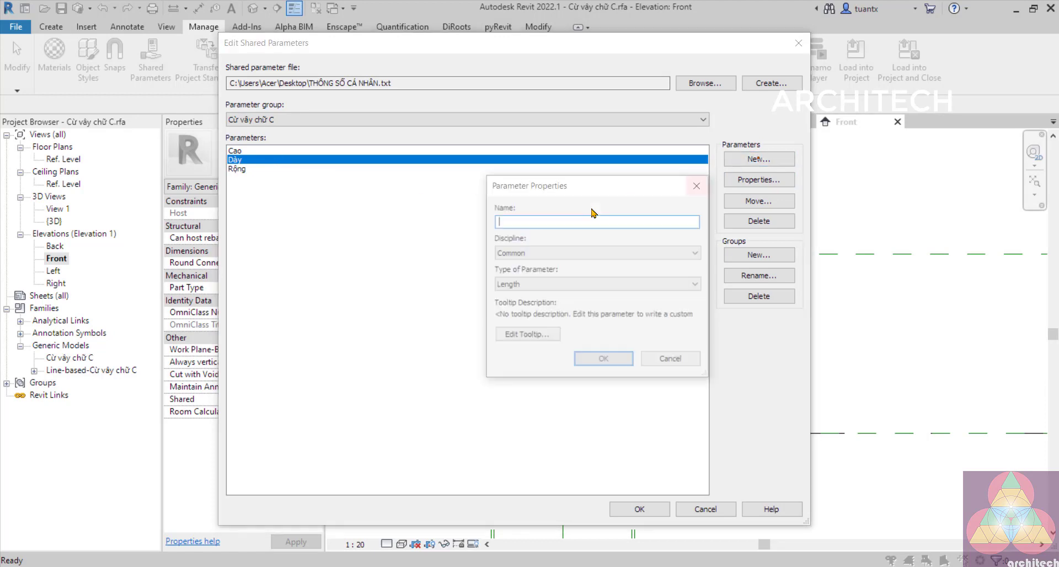
text(Canh)
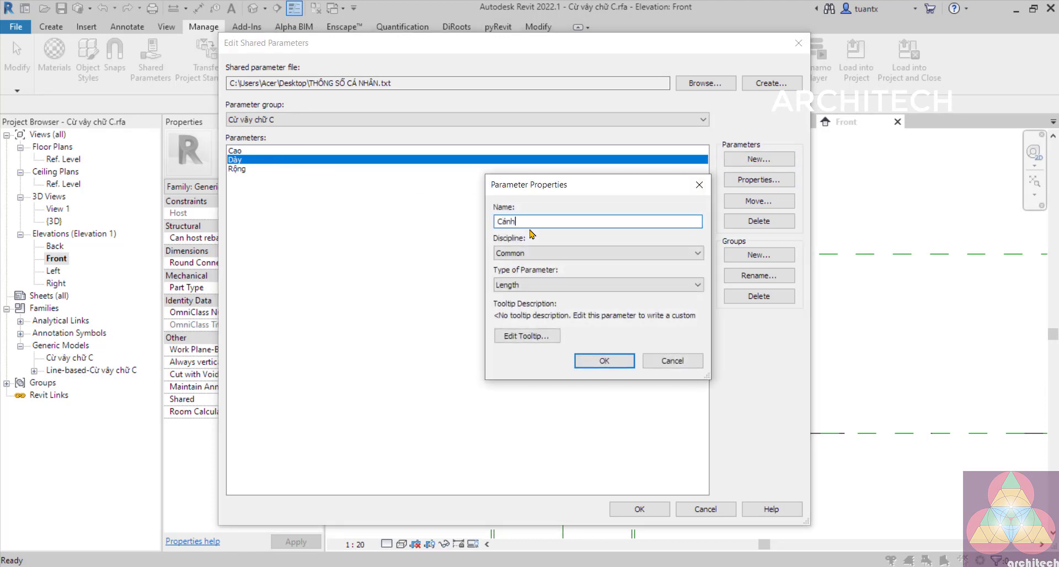
click(518, 288)
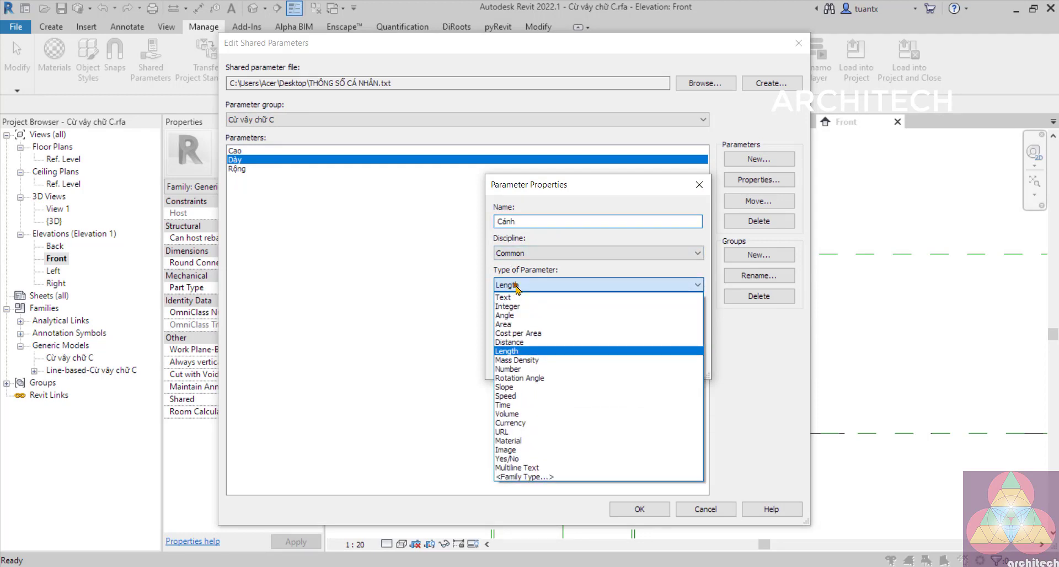
click(517, 289)
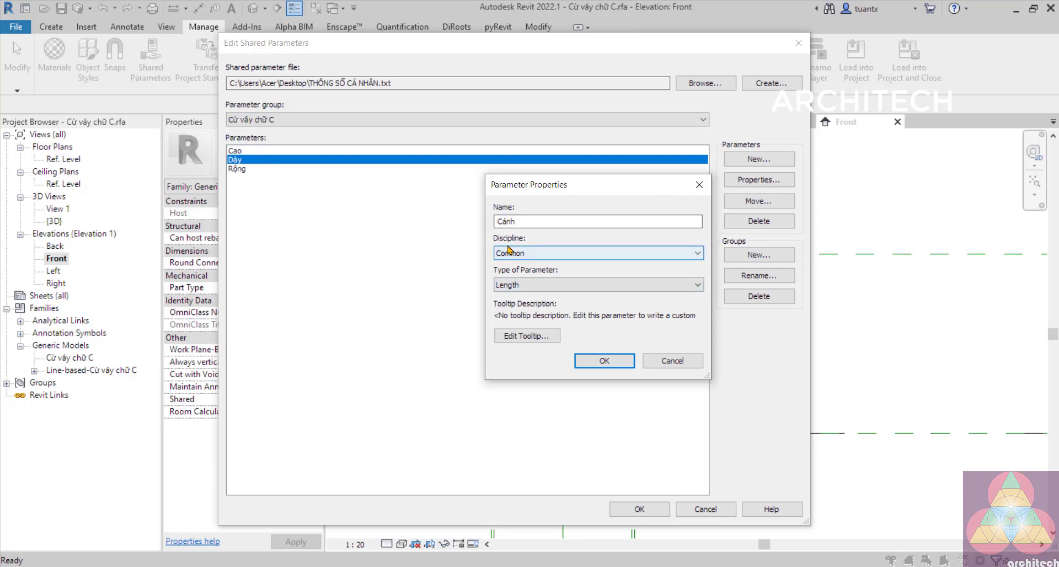
click(603, 359)
- Add a shared parameter named Vật liệu with type Length, and delete it from the Cừ vây chữ C group
click(747, 166)
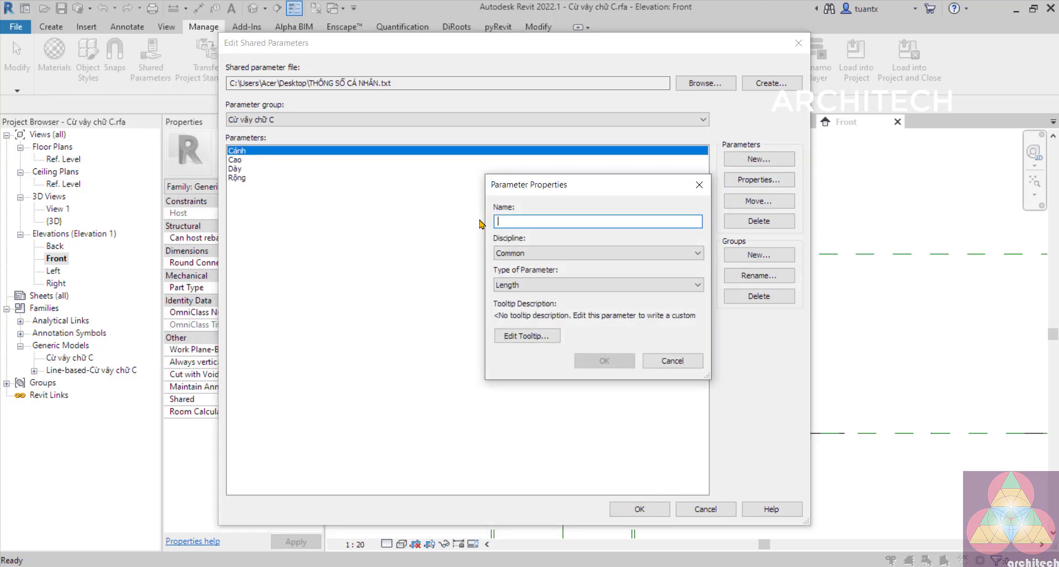
text(Vá)
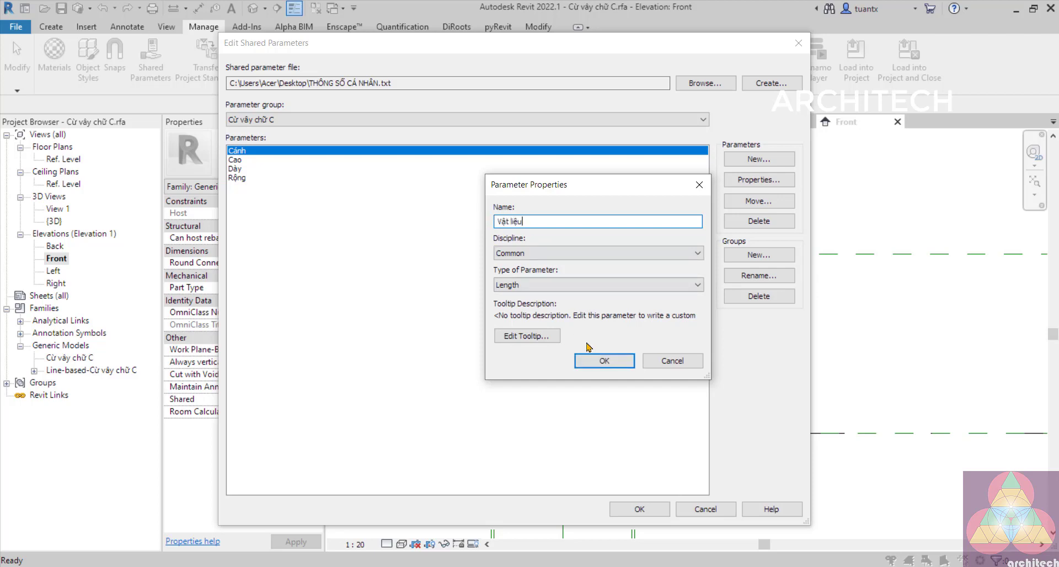
click(599, 362)
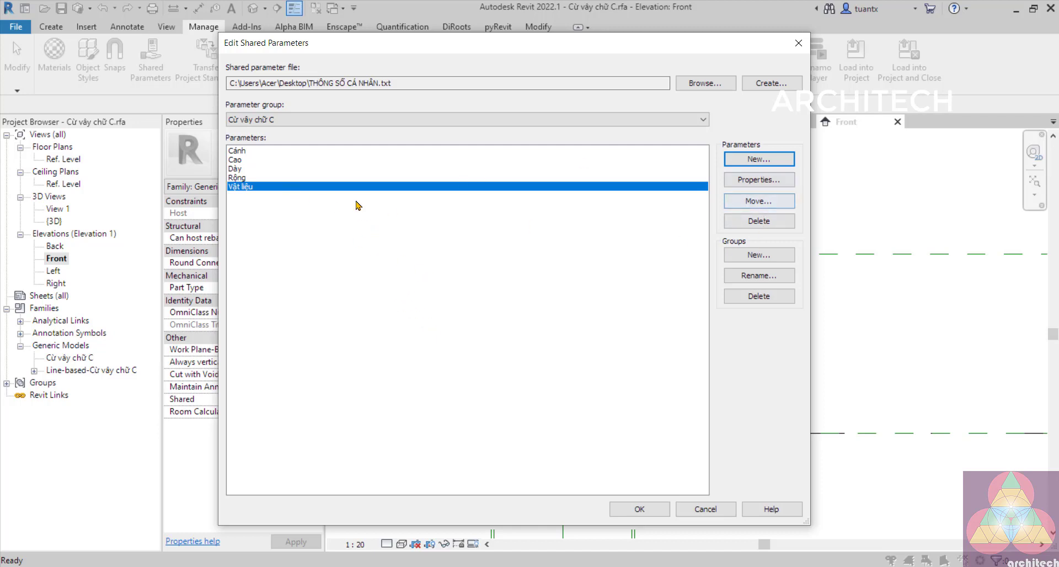
click(757, 221)
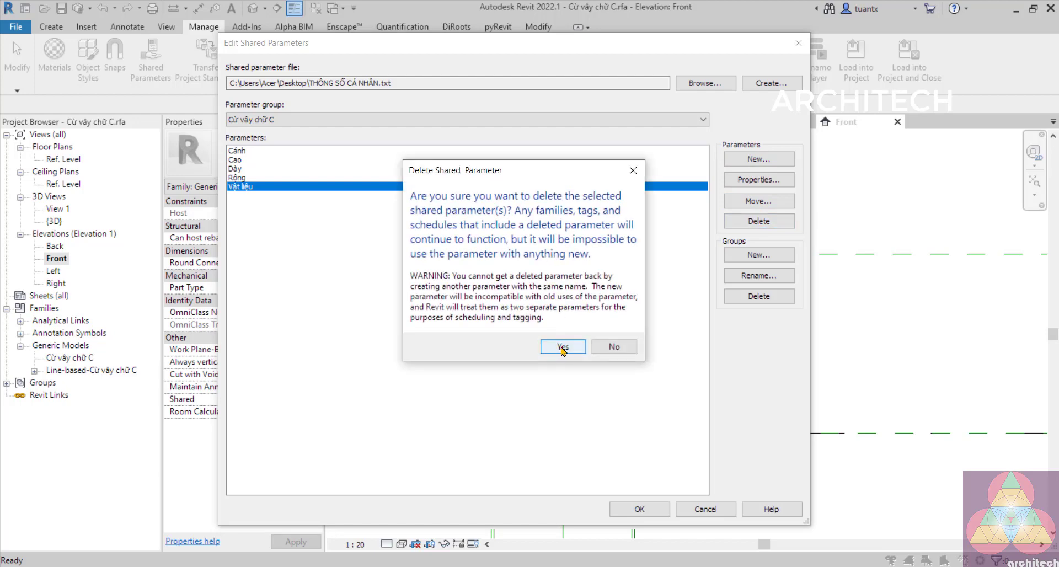
click(562, 347)
- Add a shared parameter named Vật liệu with discipline Common and type Material, and save the shared parameter edits
click(760, 159)
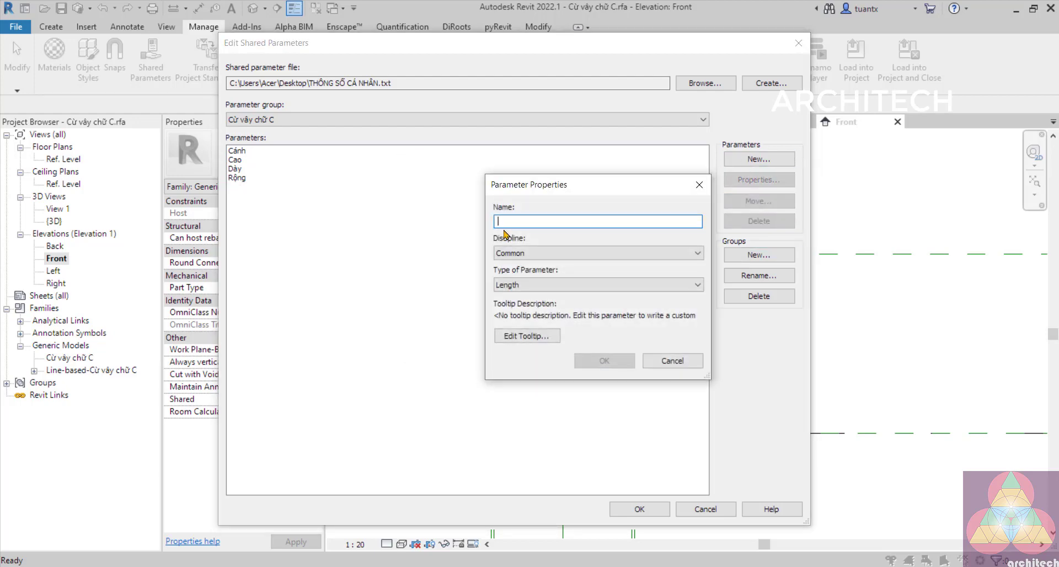
text(Vật liệu)
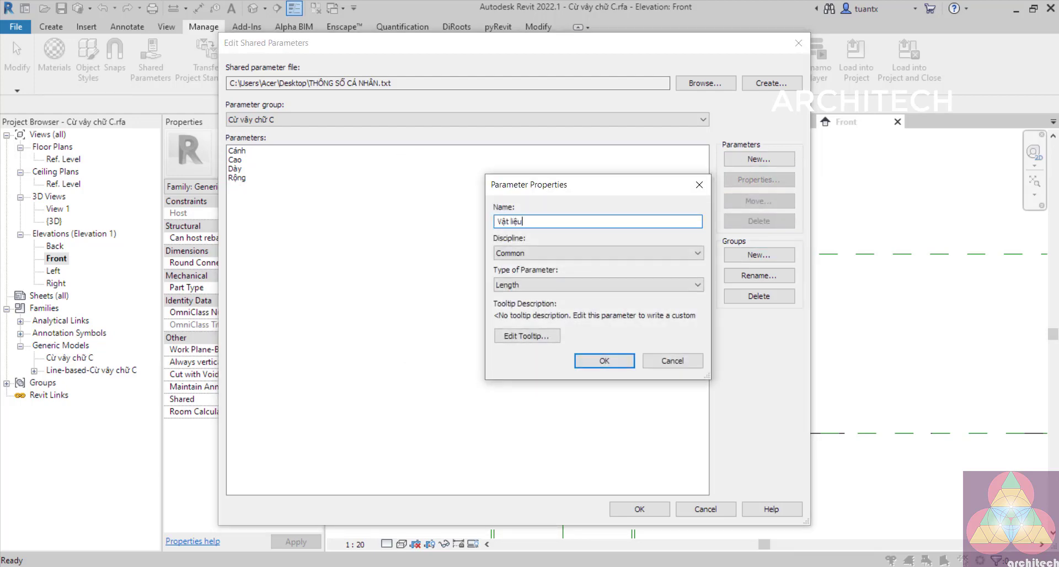
click(553, 284)
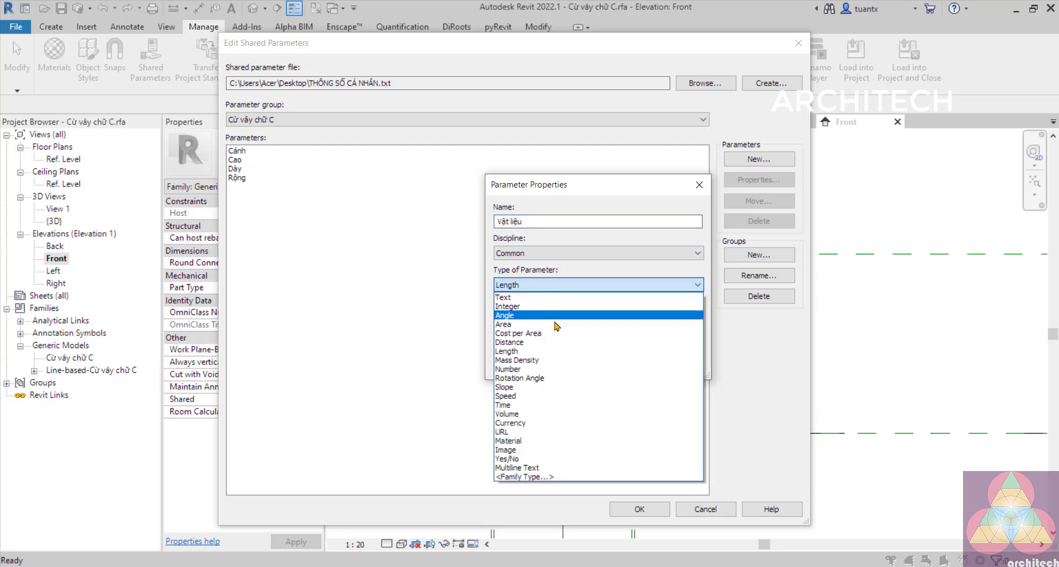
click(516, 441)
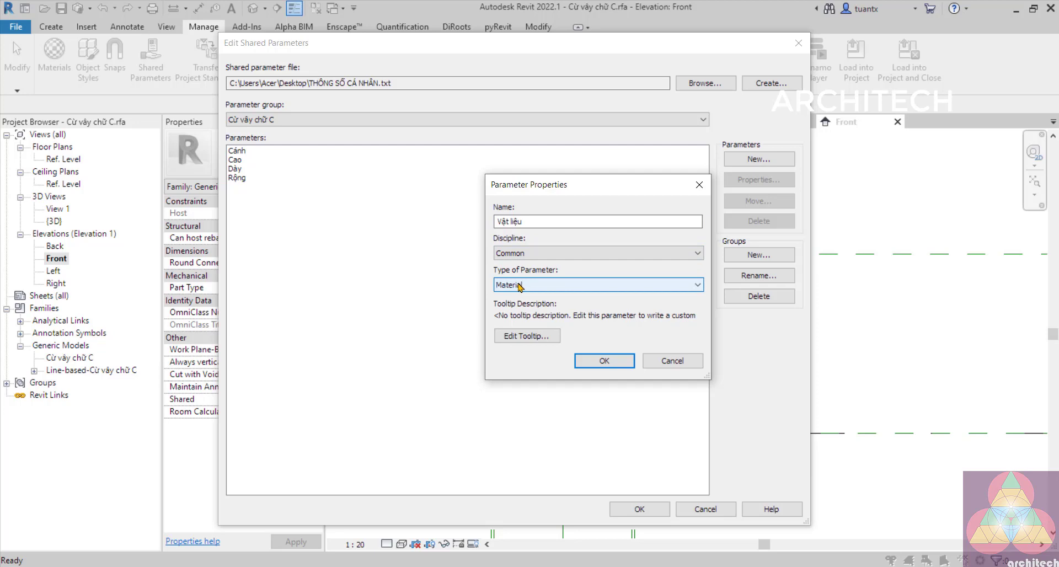
click(592, 362)
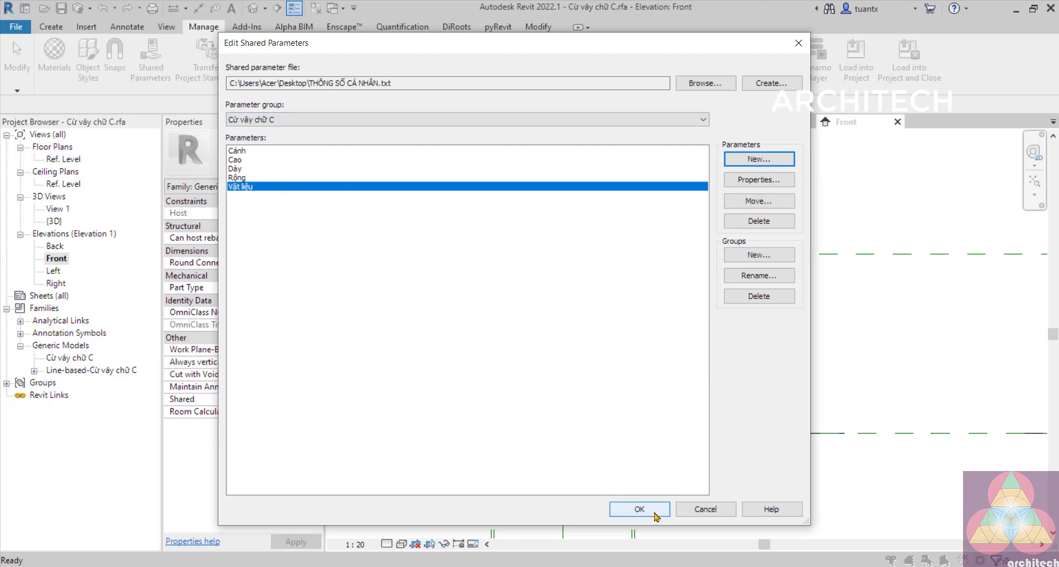
click(611, 512)
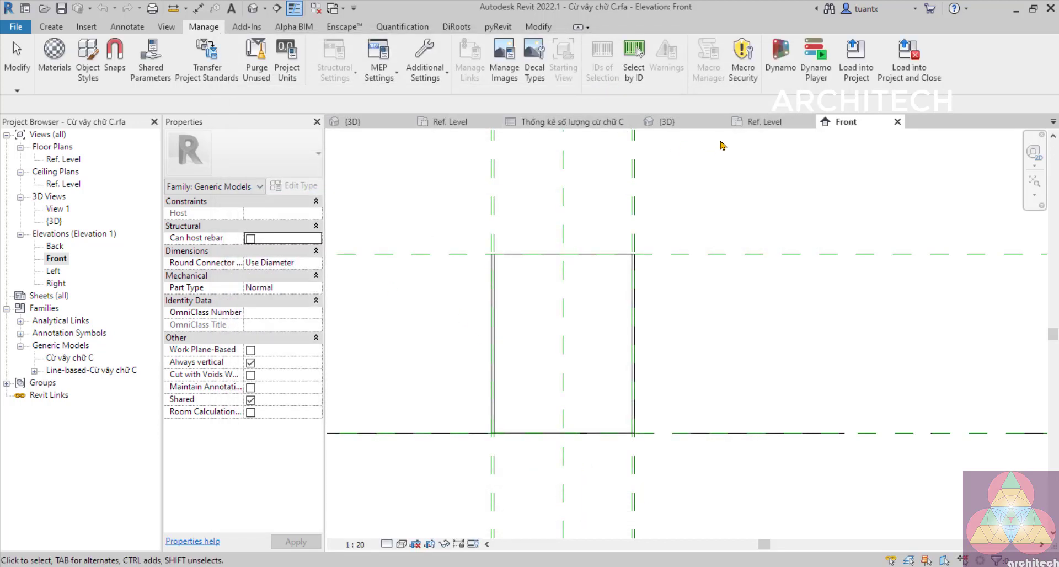
- Check the Cừ vây chữ C group and its shared parameters from the temp.0001 project, leaving them as they are
click(669, 122)
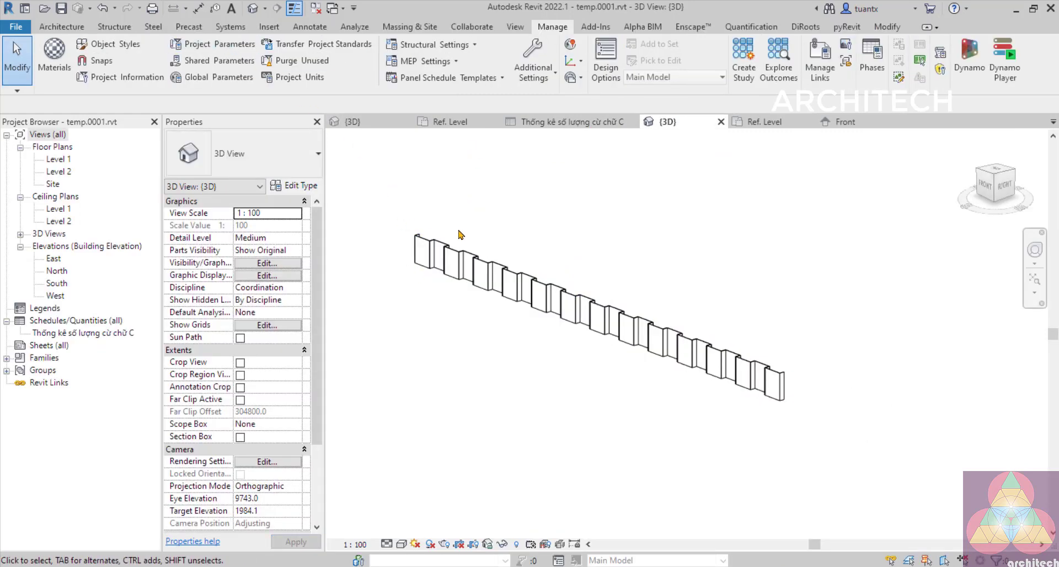
click(201, 60)
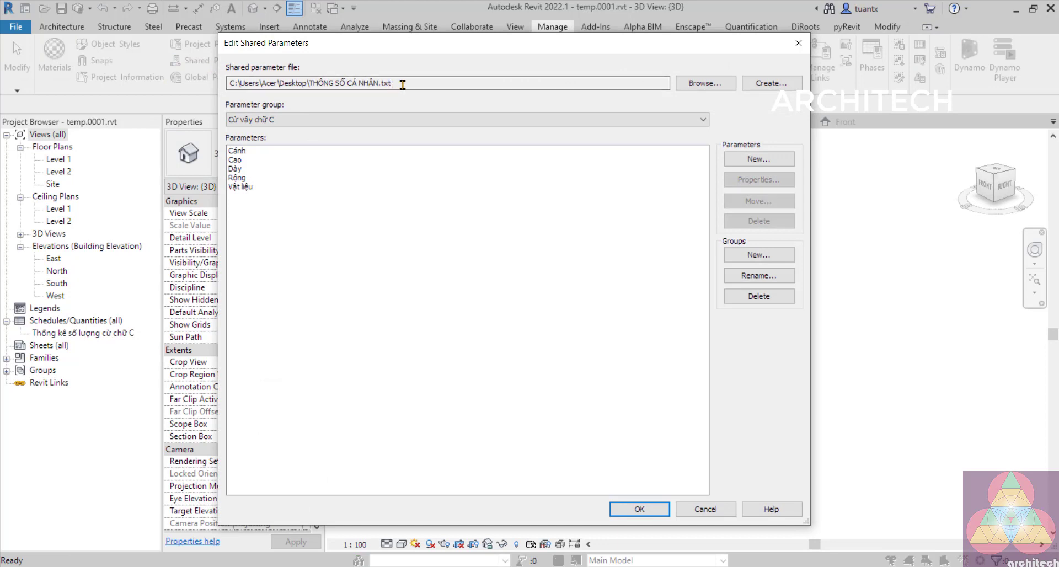
click(418, 121)
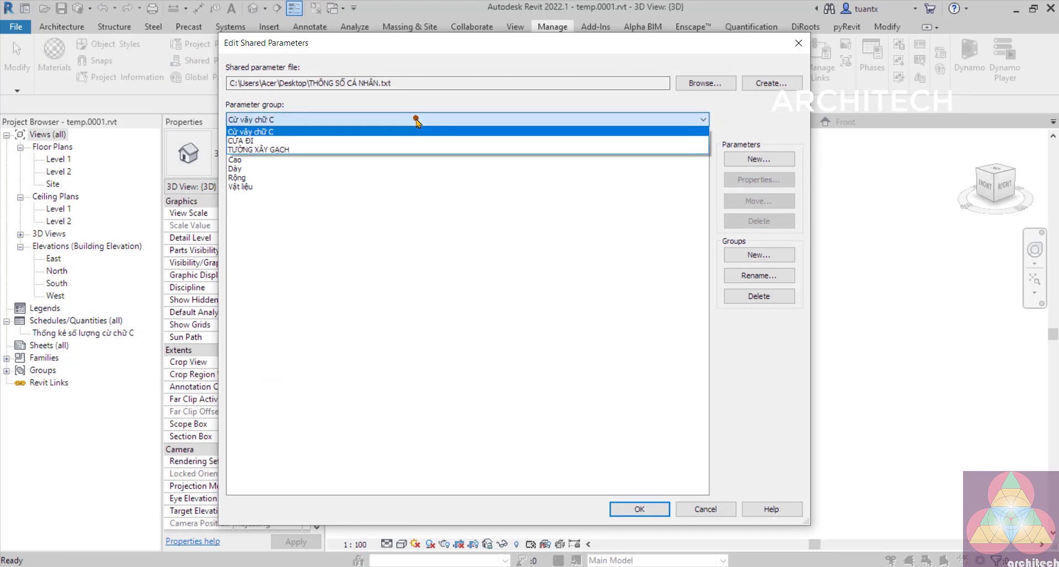
click(281, 134)
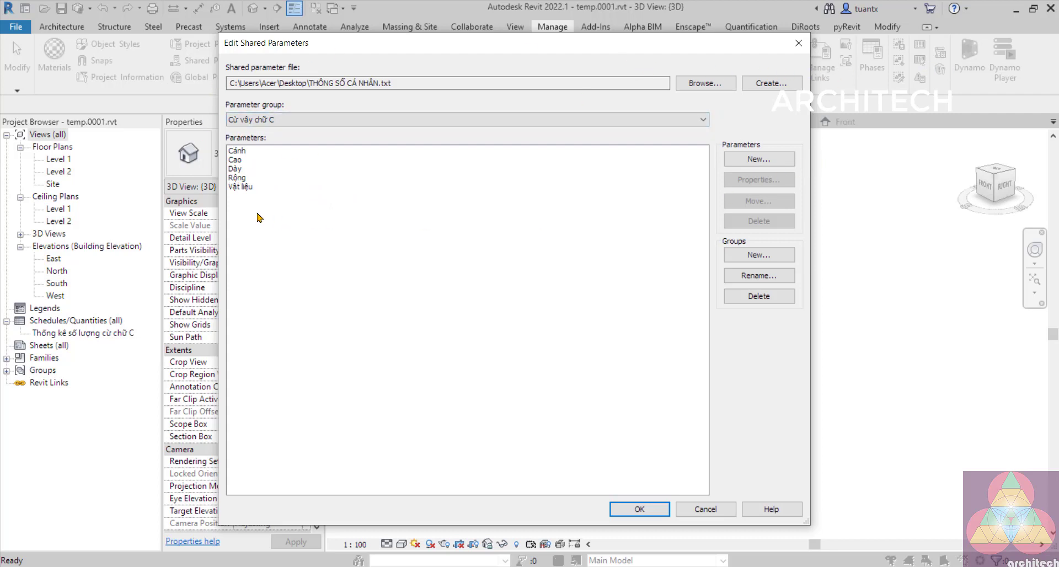
click(708, 509)
- Return to the 3D view of the Cừ vây chữ C family, select the C-shaped extrusion and open the family types
click(346, 121)
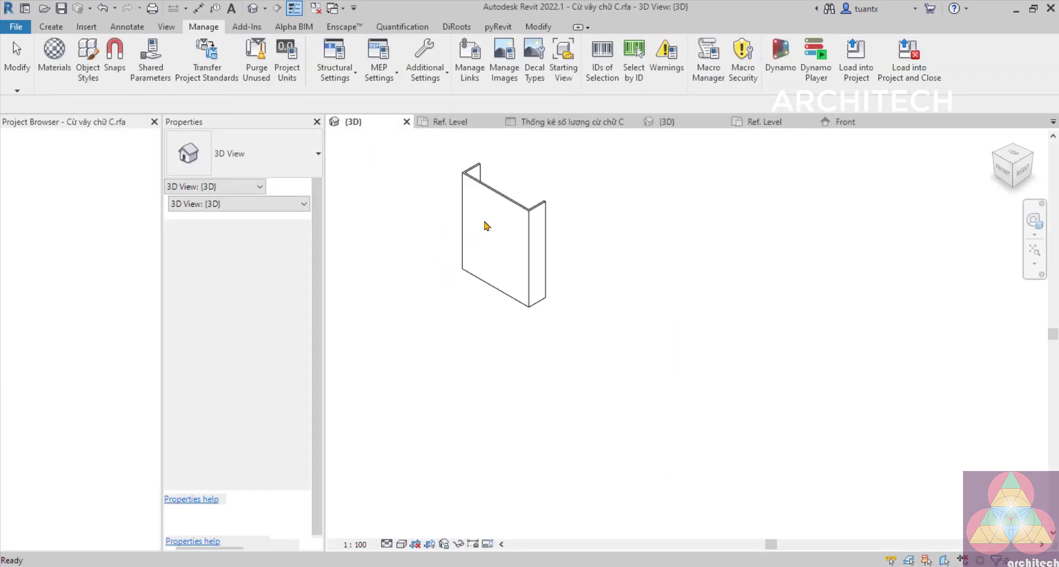
click(456, 183)
scroll(404, 180, down, 1)
middle_drag(404, 203, 404, 279)
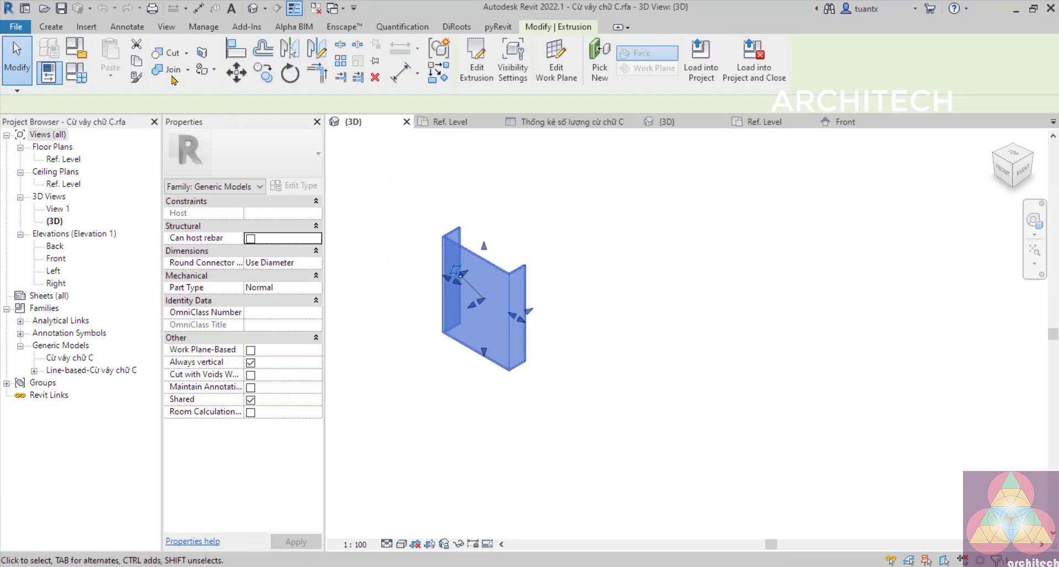
click(76, 74)
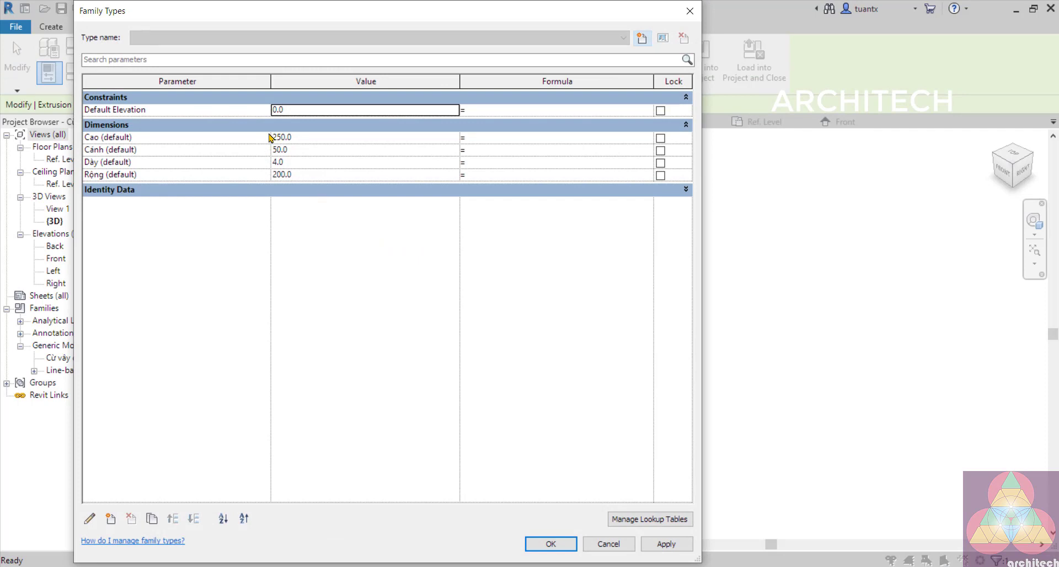
drag(355, 14, 457, 41)
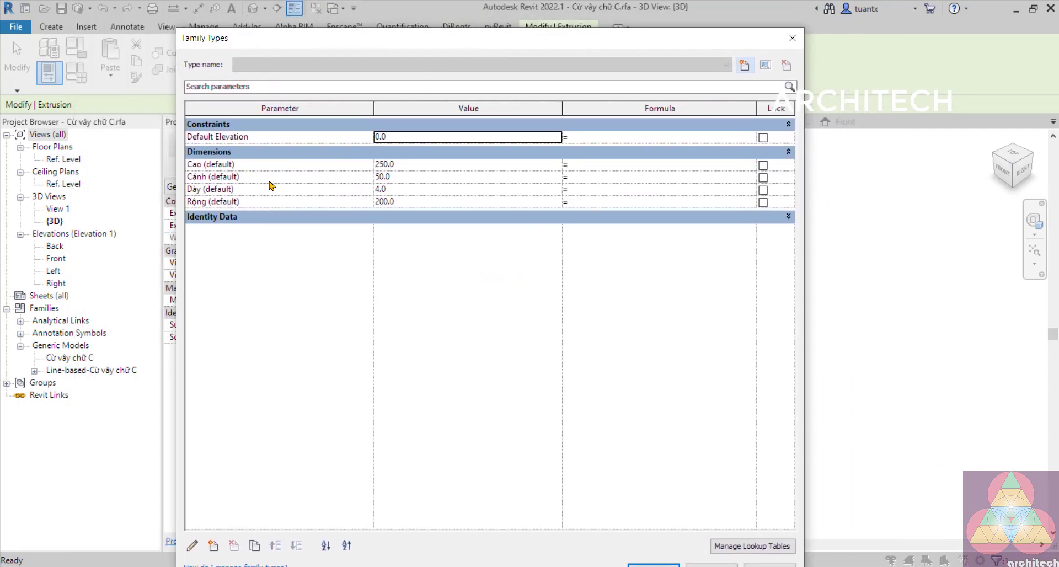
- Open the Cao parameter's properties, switch its type to Family parameter and set it back to Shared parameter
click(271, 165)
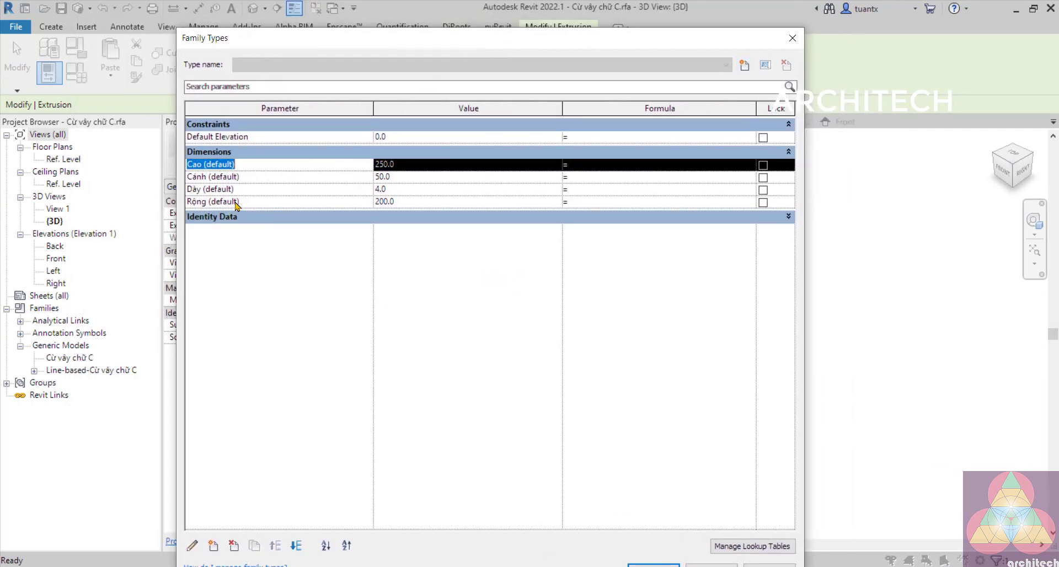
drag(317, 34, 318, 7)
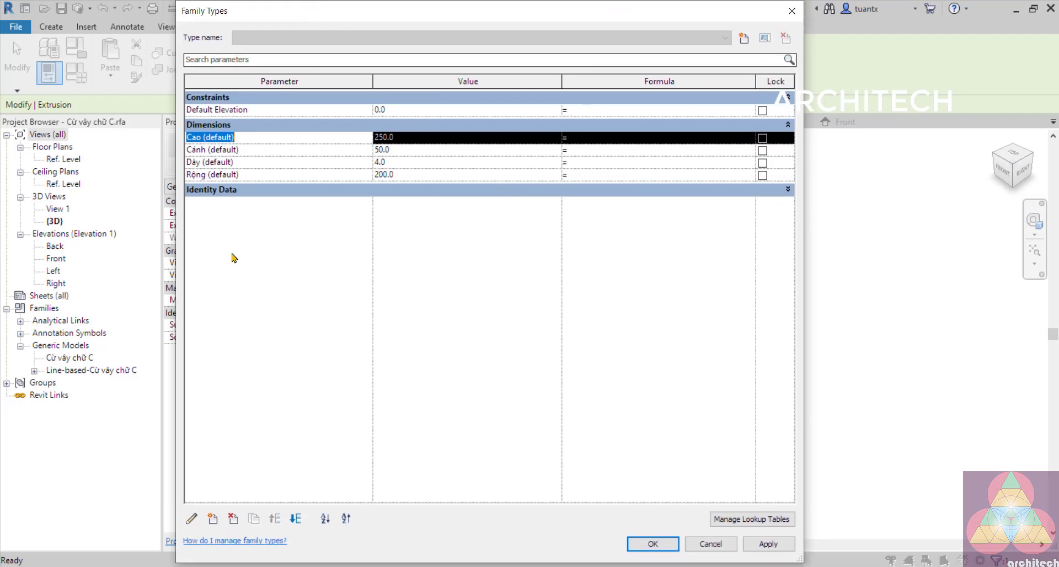
click(190, 517)
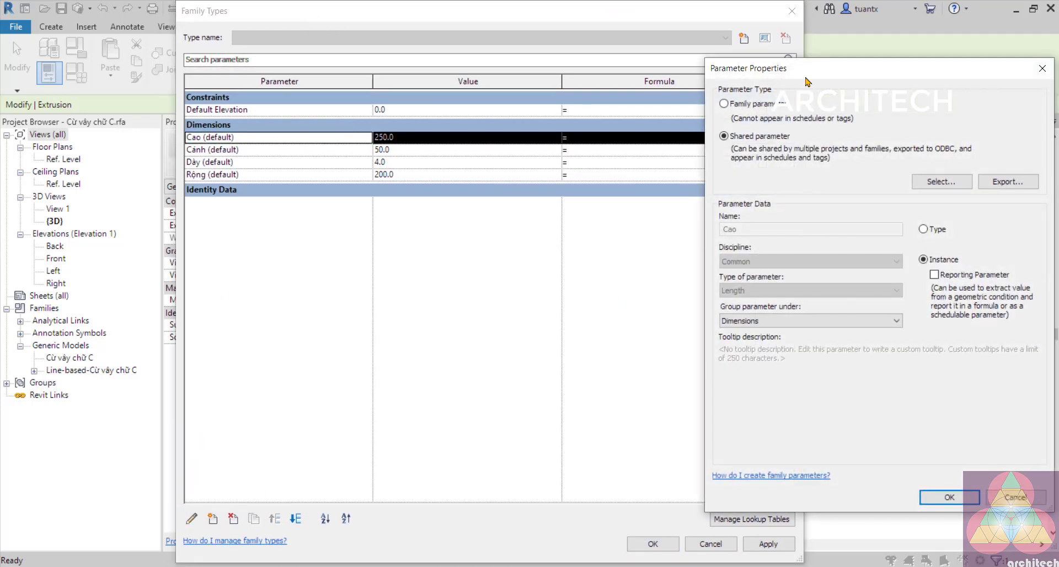
drag(806, 78, 402, 68)
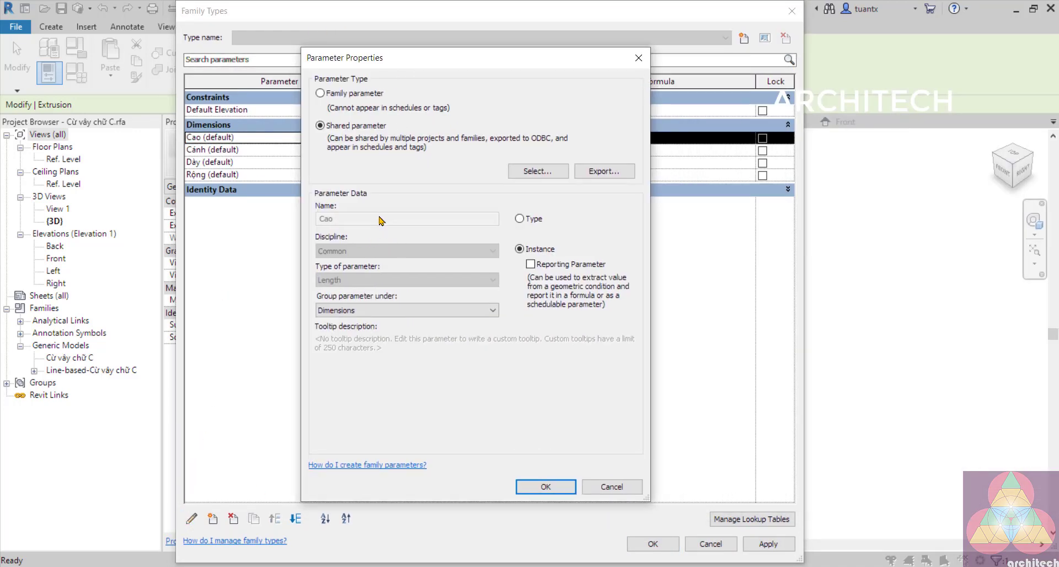
click(333, 95)
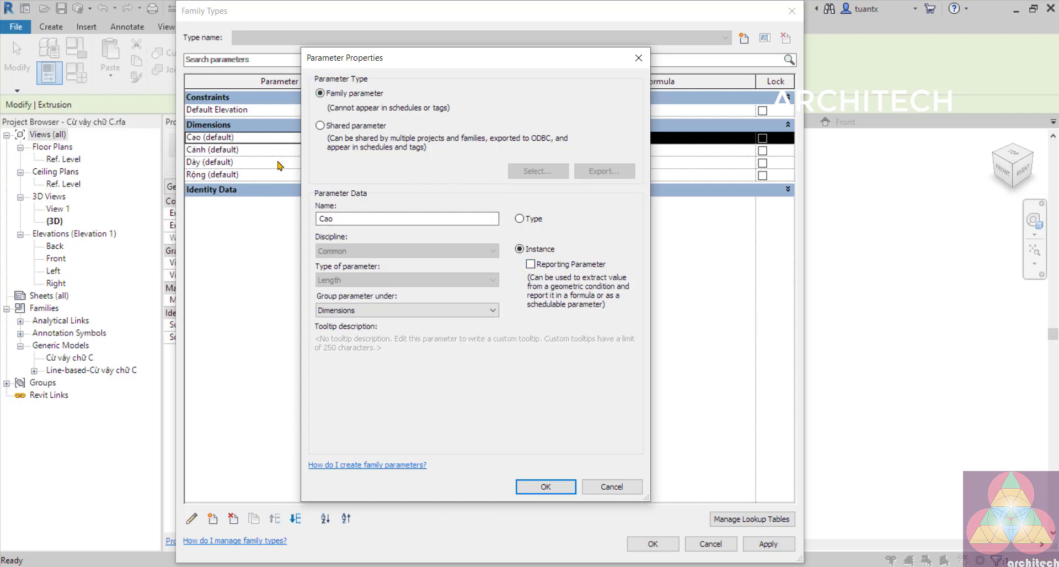
click(321, 126)
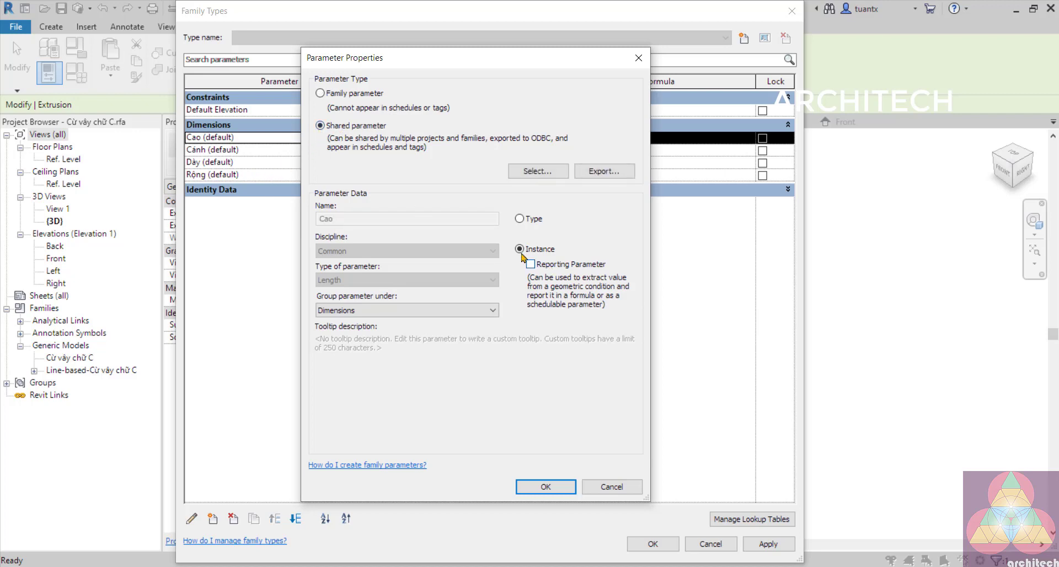
- Link the family's Cao parameter to the shared parameter Cao from the Cừ vây chữ C group
click(534, 172)
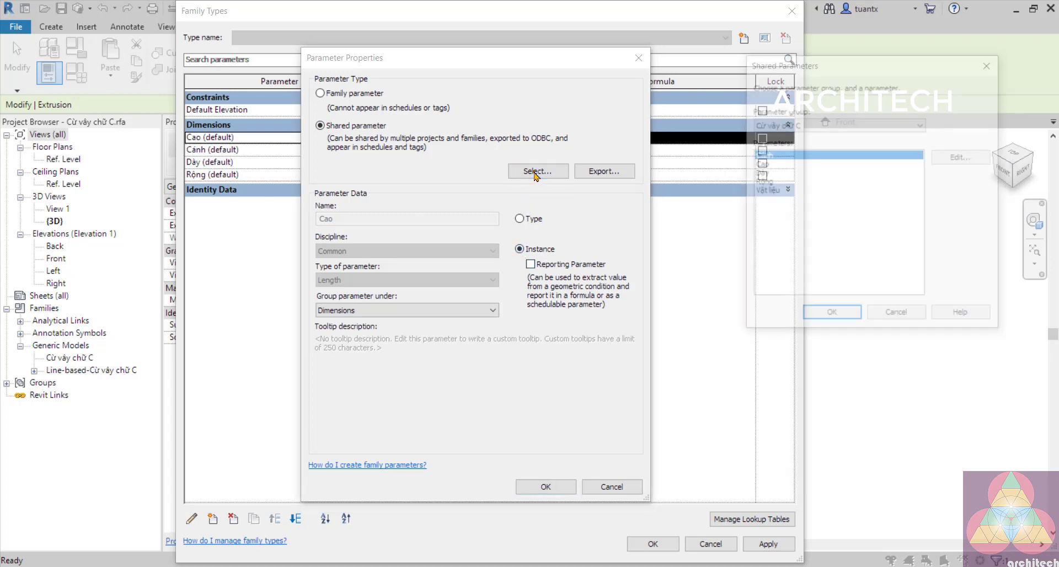
drag(797, 75, 424, 83)
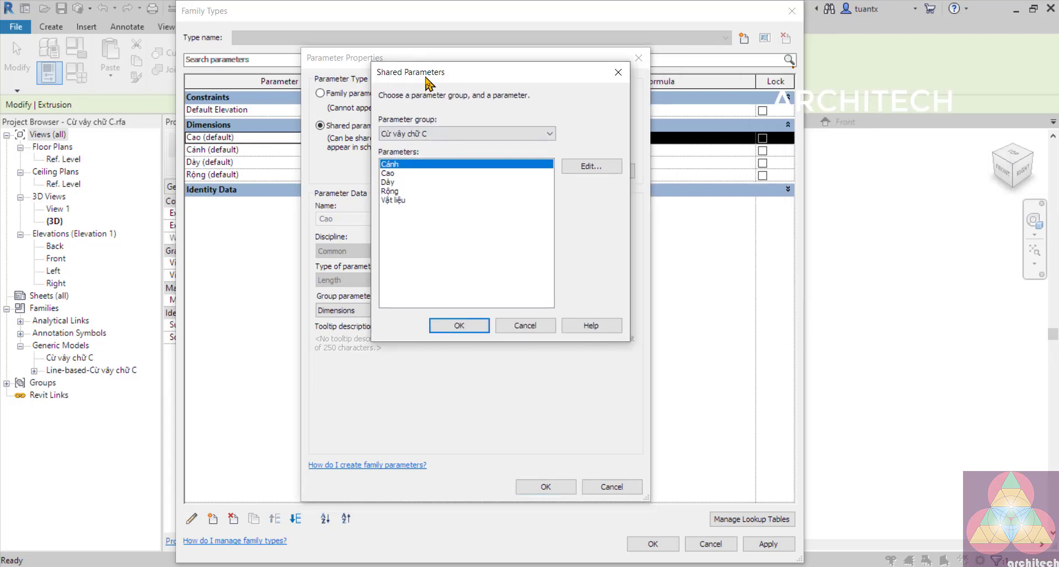
click(429, 135)
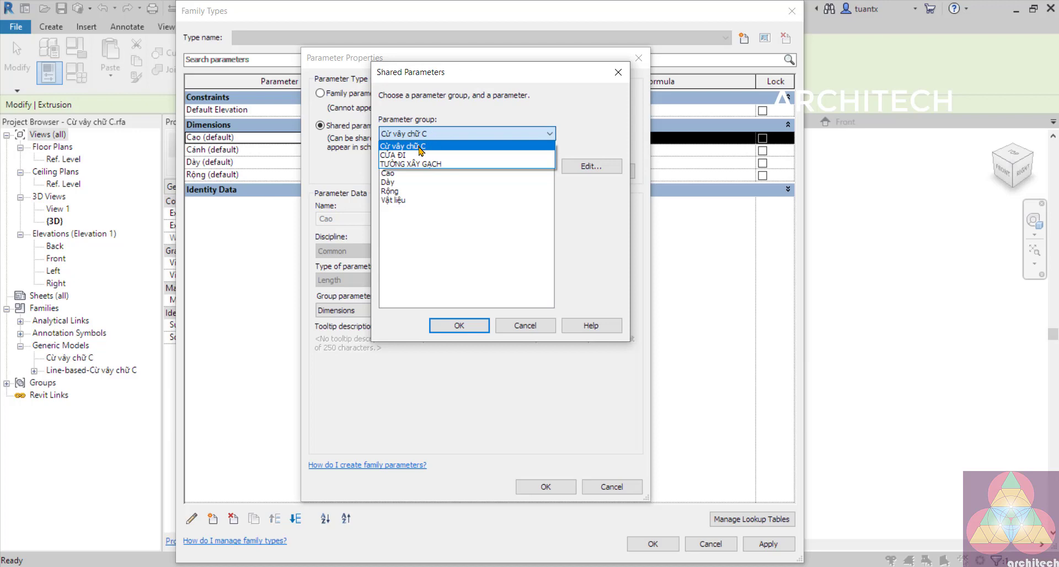
click(421, 147)
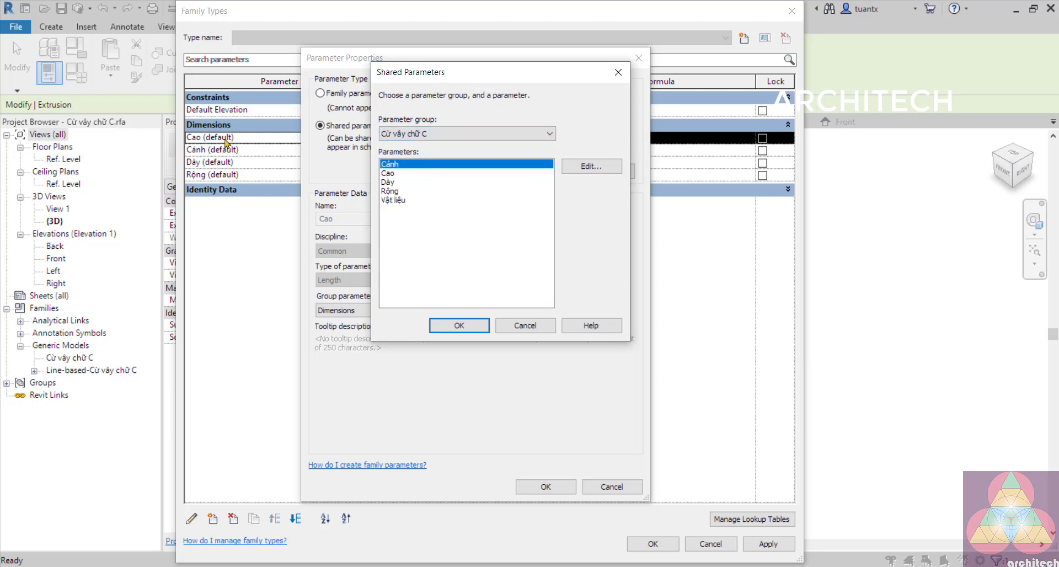
click(389, 173)
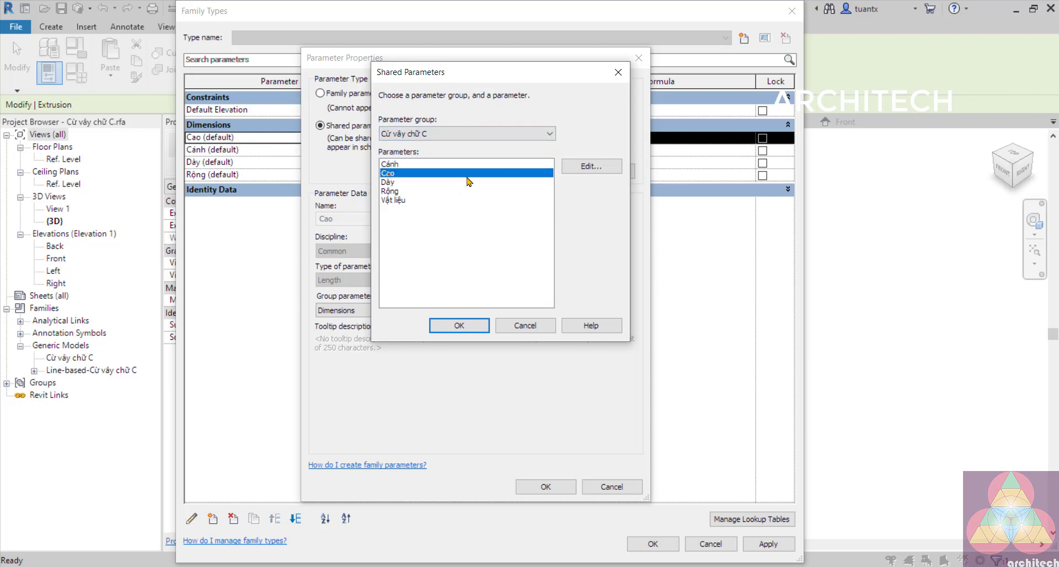
click(458, 325)
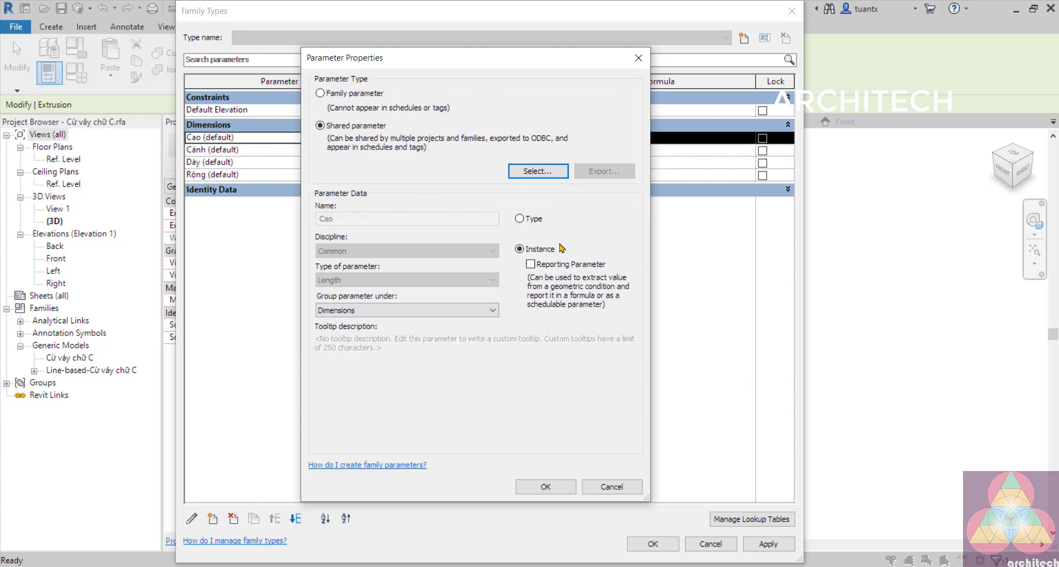
click(544, 488)
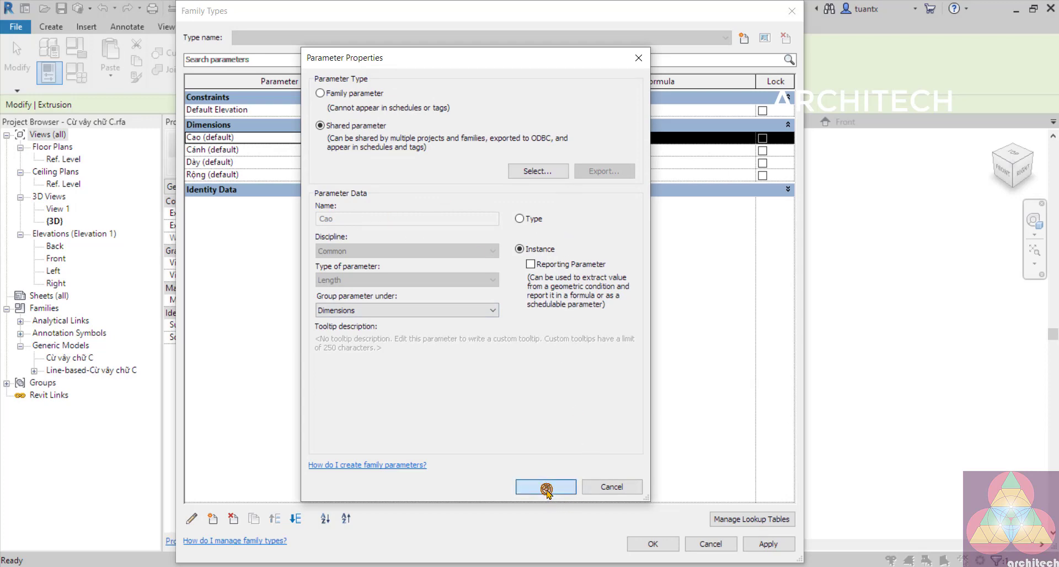
- Link the family's Cánh parameter to the shared parameter Cánh from the Cừ vây chữ C group
click(236, 150)
click(192, 519)
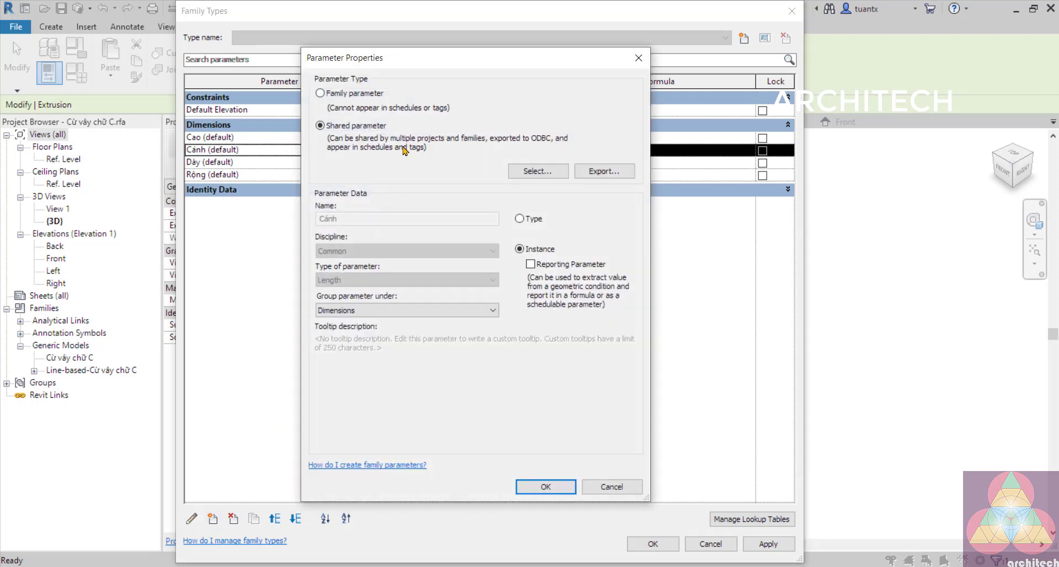
click(532, 166)
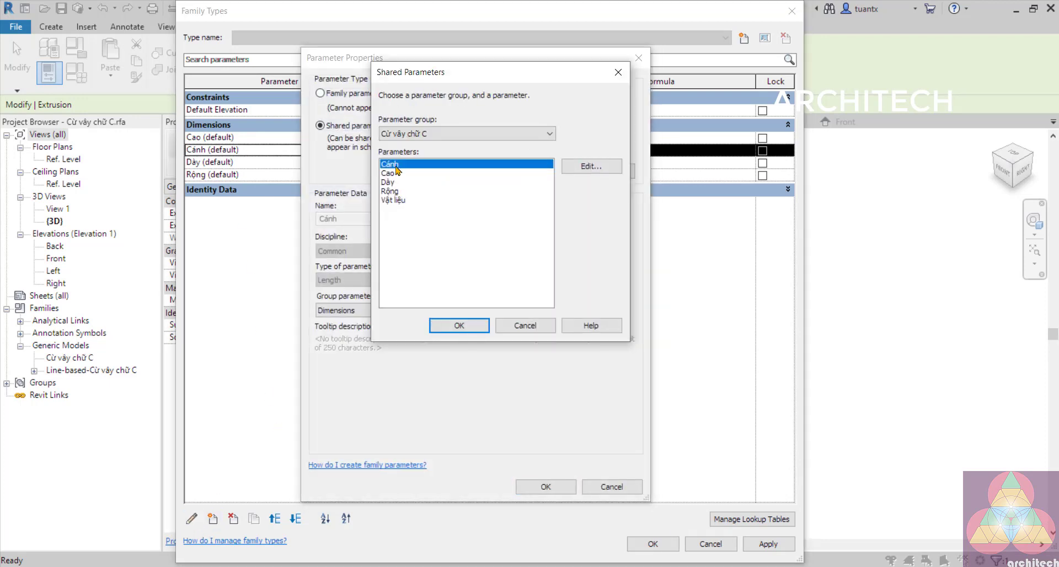
click(459, 326)
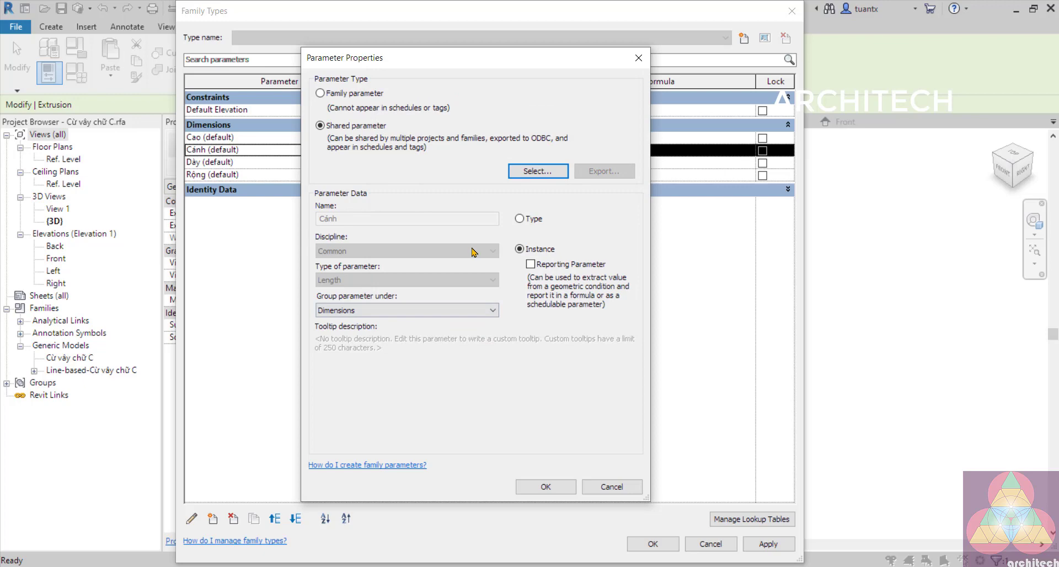
click(546, 487)
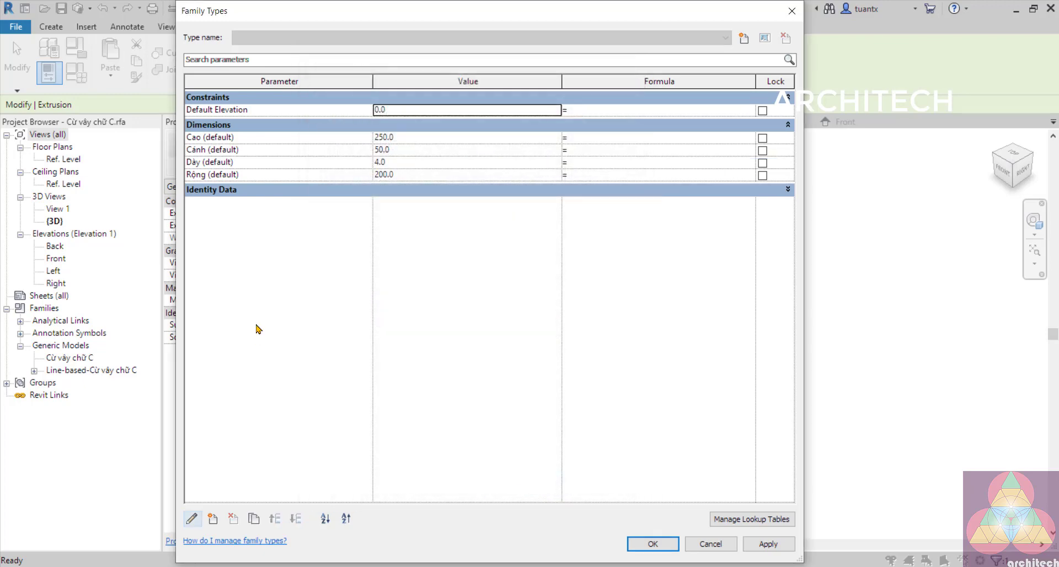
- Link the family's Dày parameter to the shared parameter Dày from the Cừ vây chữ C group
click(257, 163)
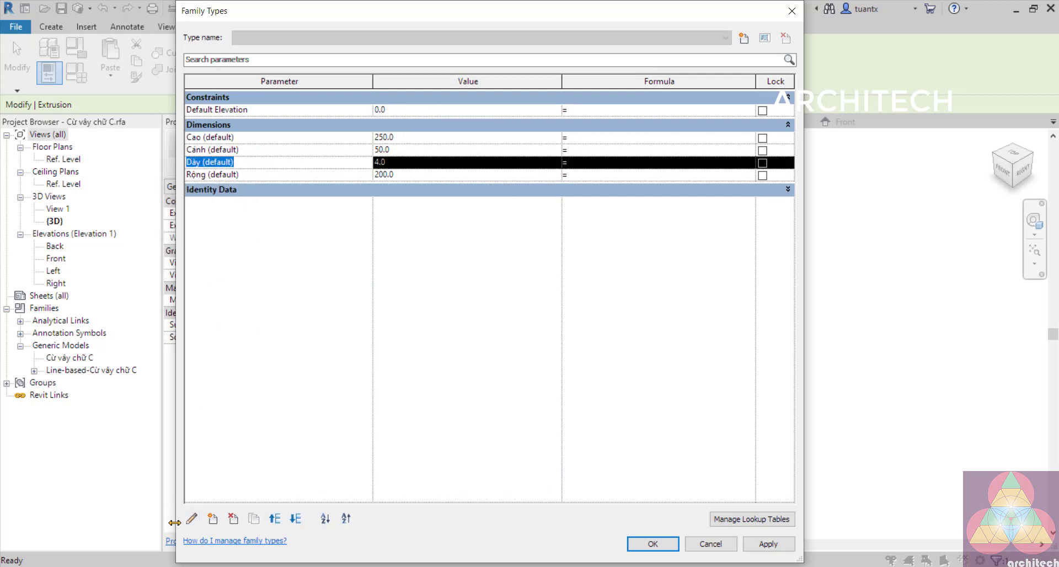
click(192, 519)
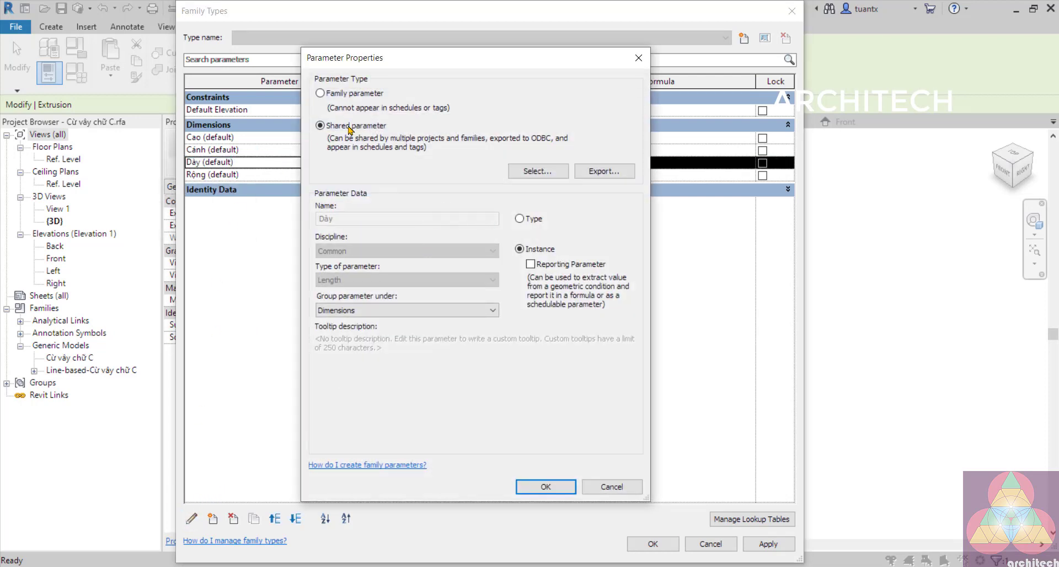
click(320, 126)
click(519, 175)
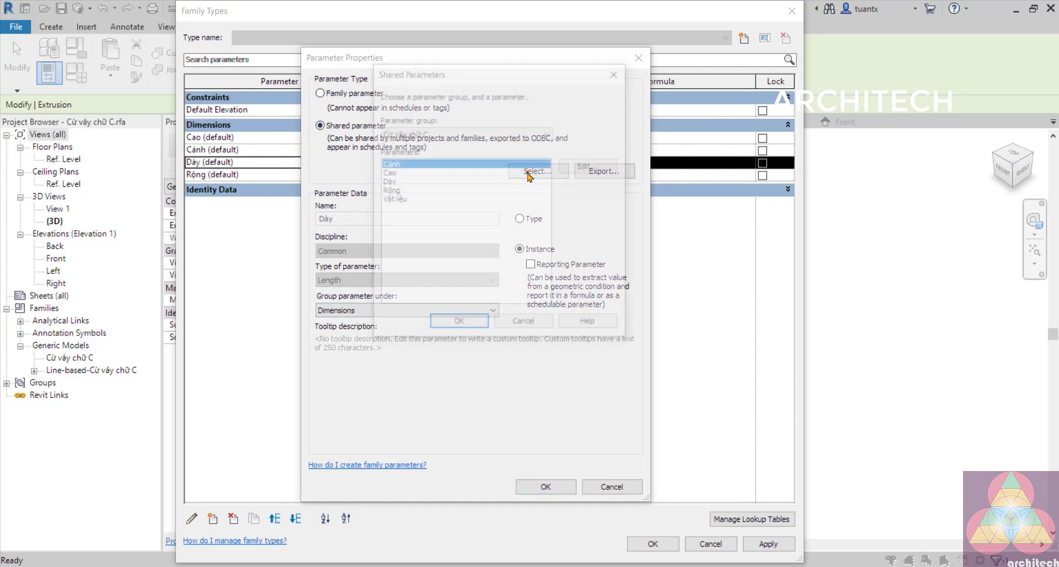
click(387, 183)
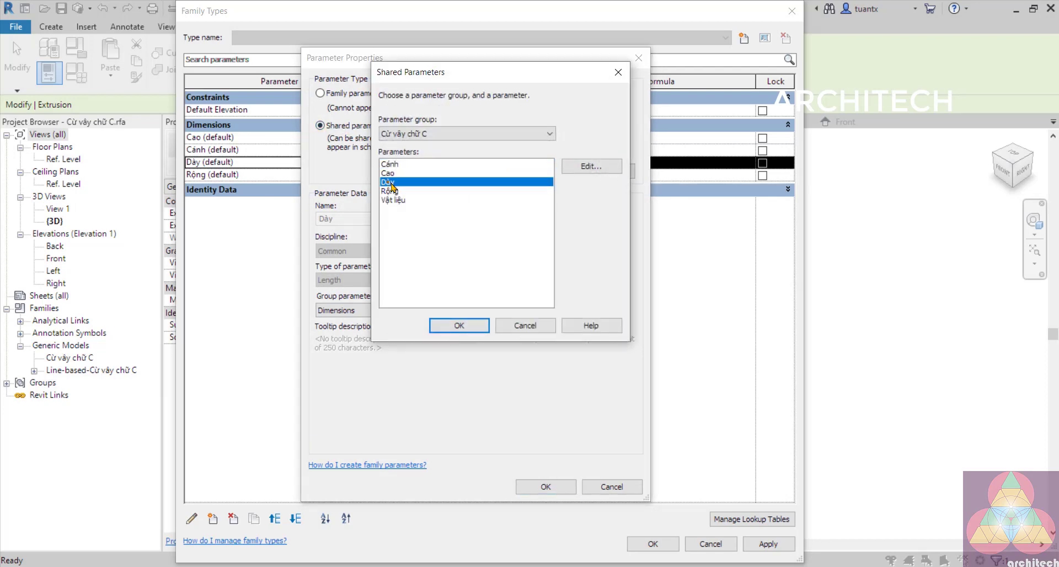
click(459, 326)
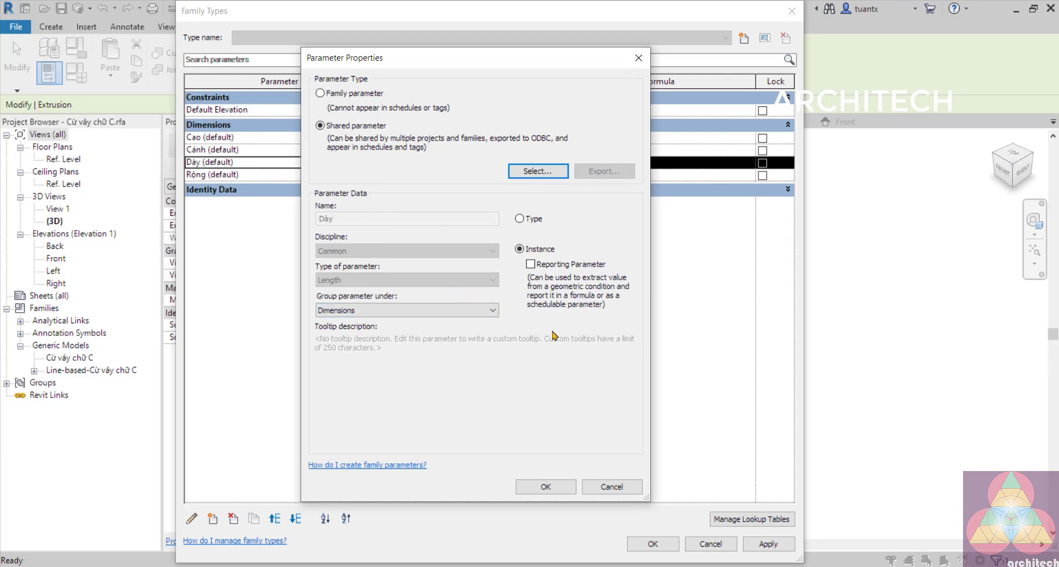
click(553, 487)
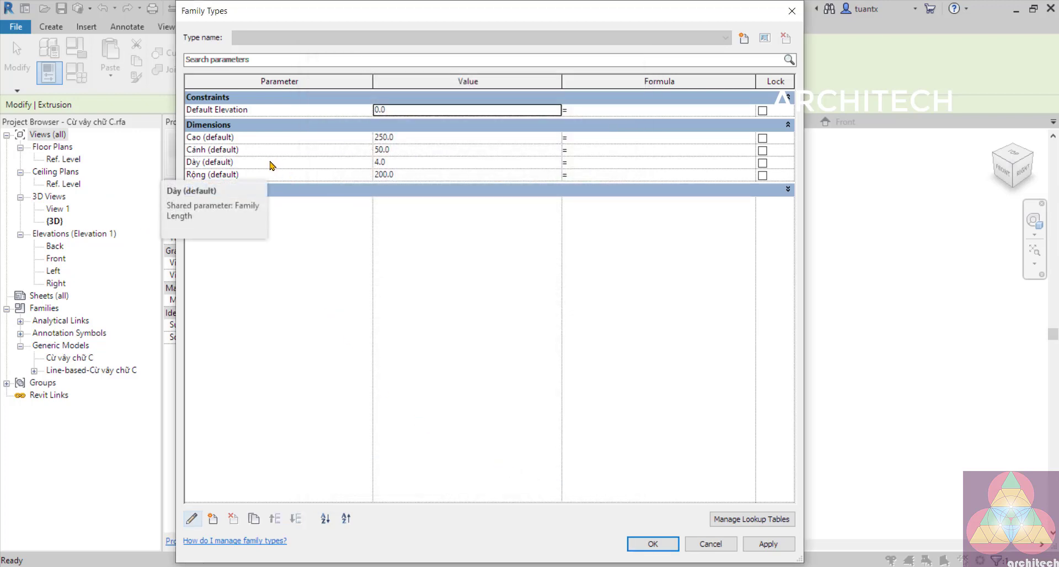
- Link the family's Rộng parameter to the shared parameter Rộng from the Cừ vây chữ C group
click(246, 175)
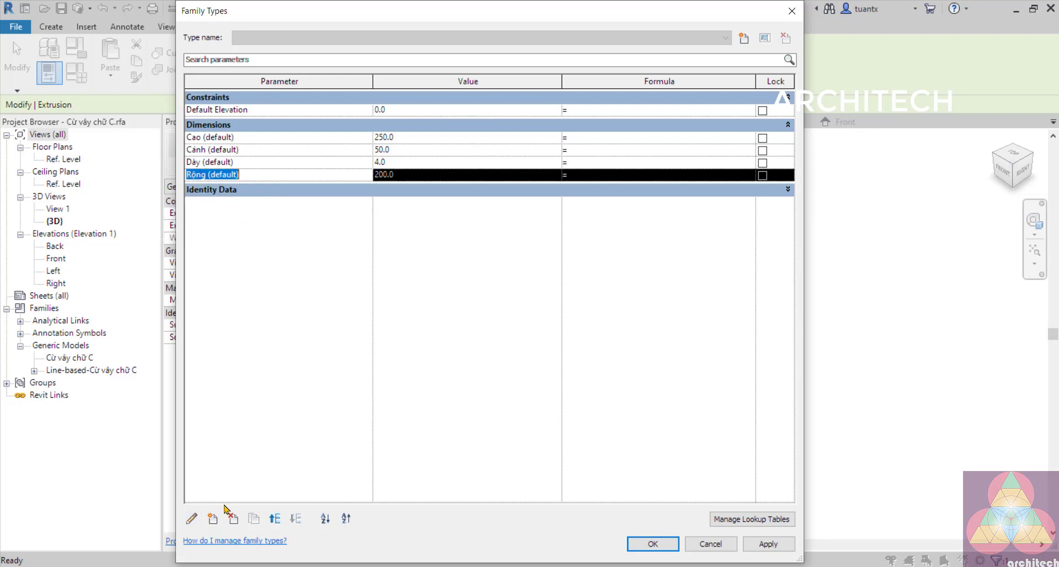
click(190, 520)
click(524, 168)
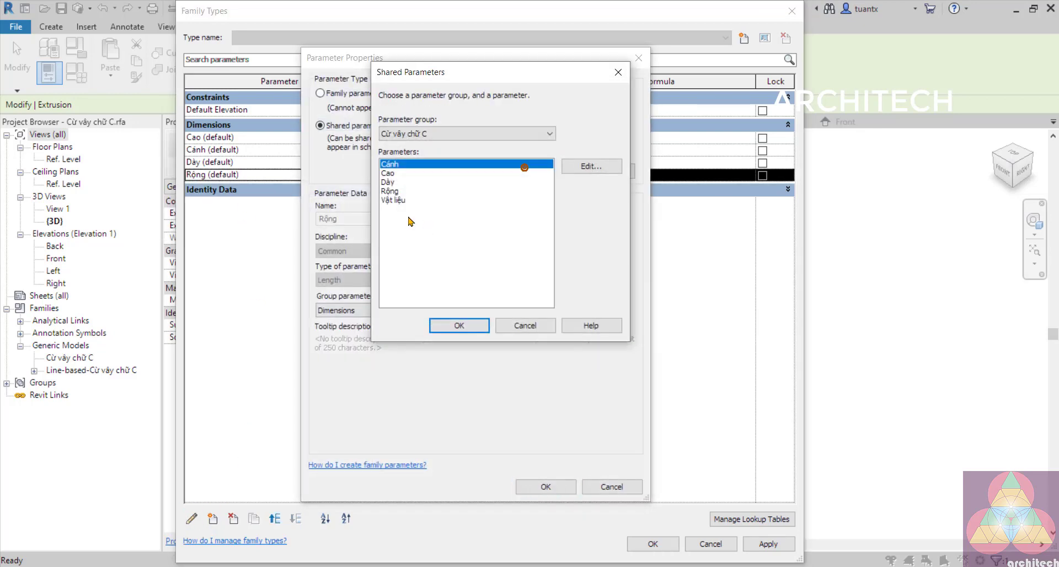
click(390, 191)
double_click(391, 191)
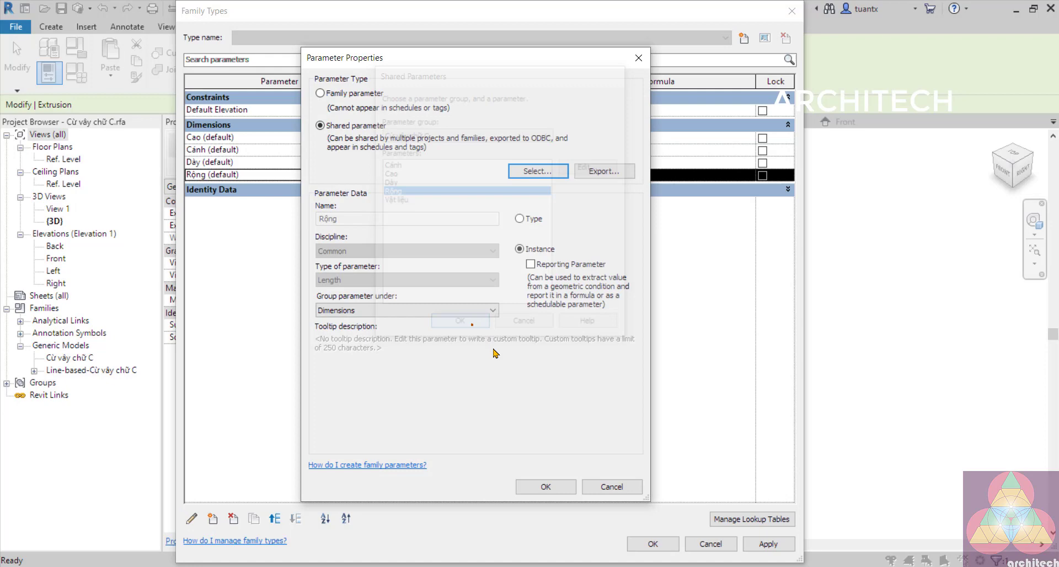
click(545, 487)
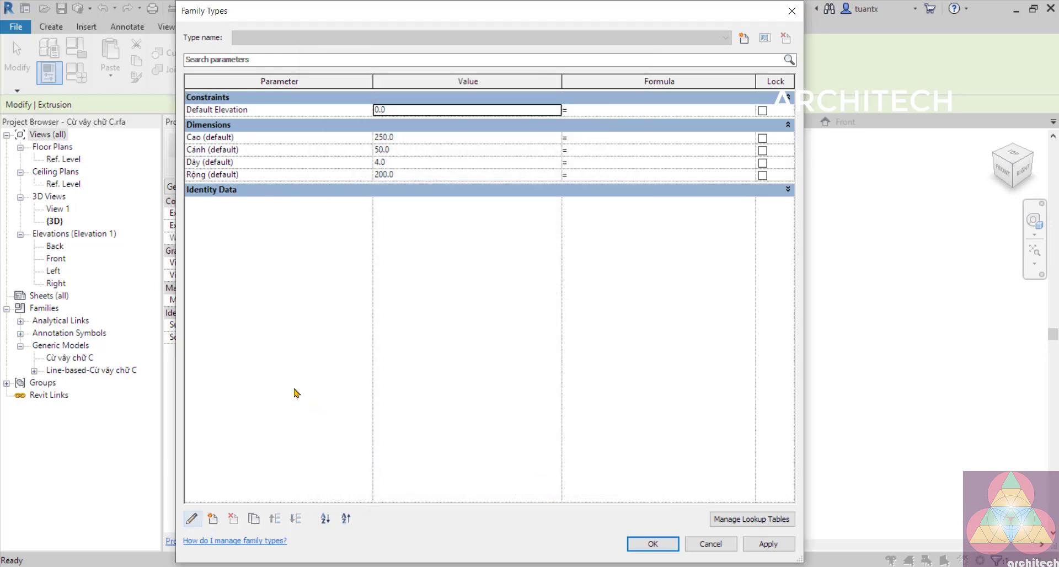
- Try to add the shared parameter Vật liệu as an instance parameter under Materials and Finishes, and close the family types without applying
click(191, 519)
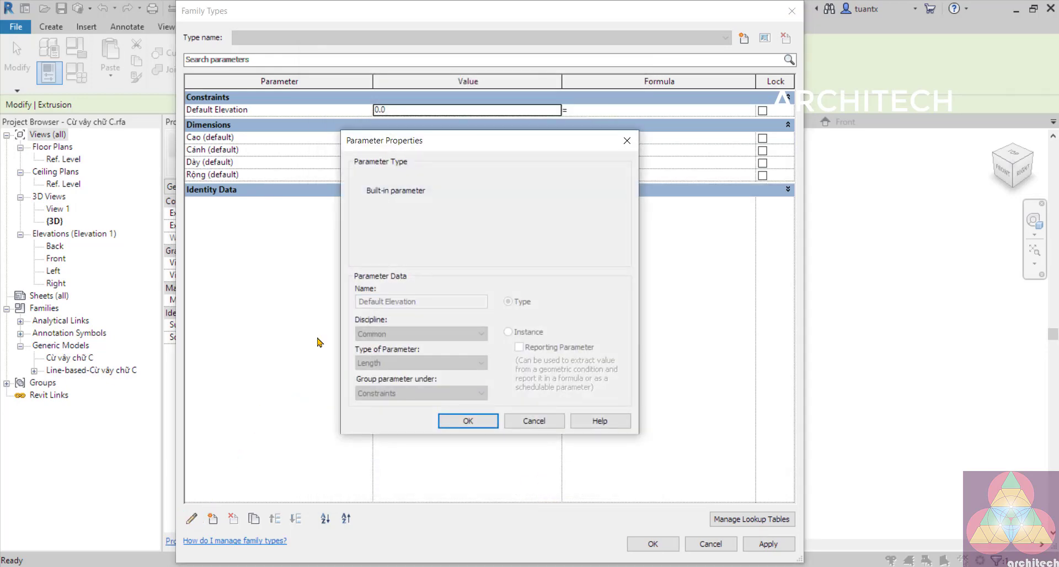
click(535, 421)
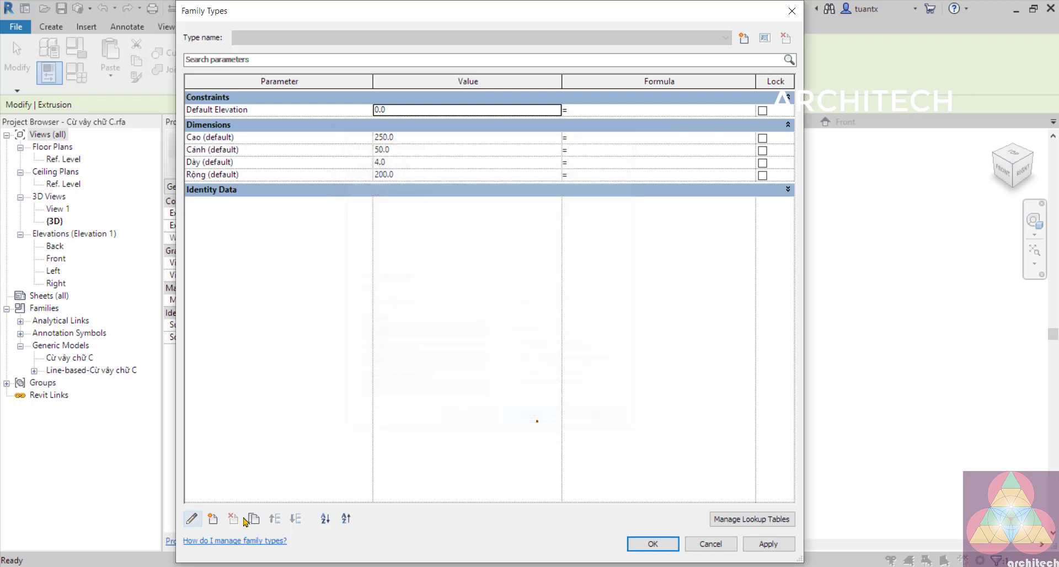
click(212, 519)
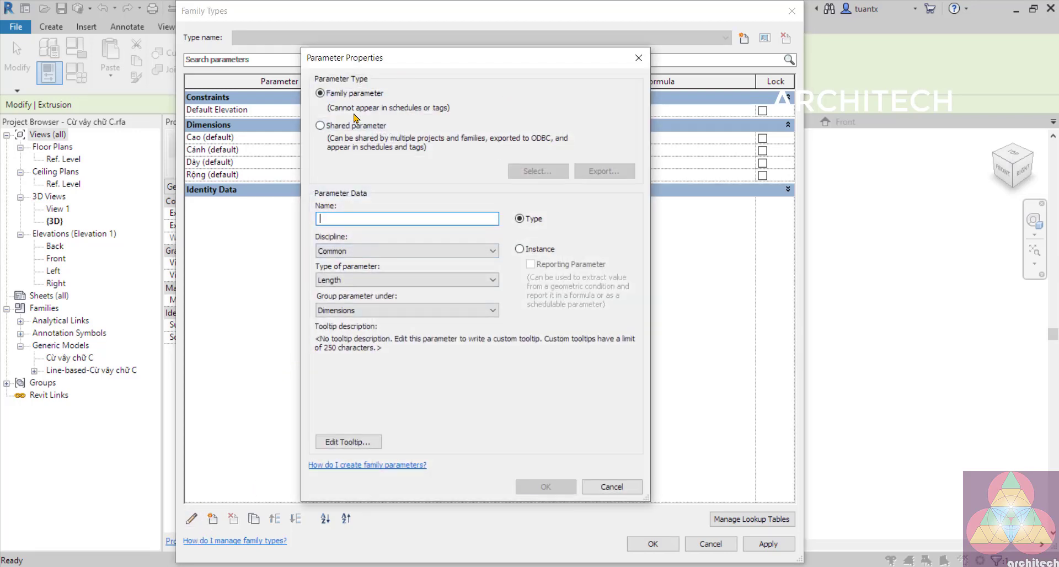
click(344, 126)
click(530, 171)
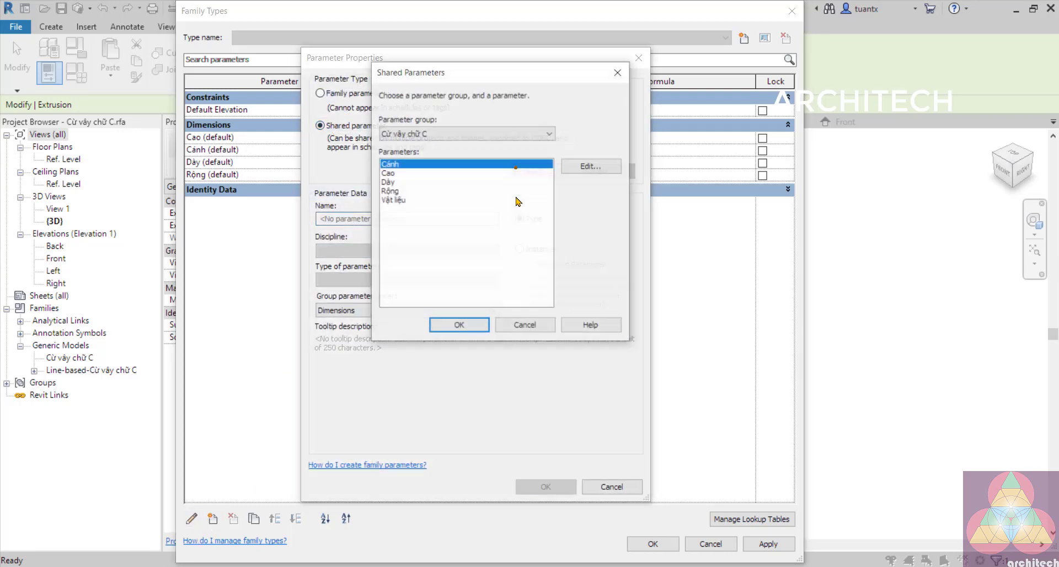
click(393, 199)
click(467, 326)
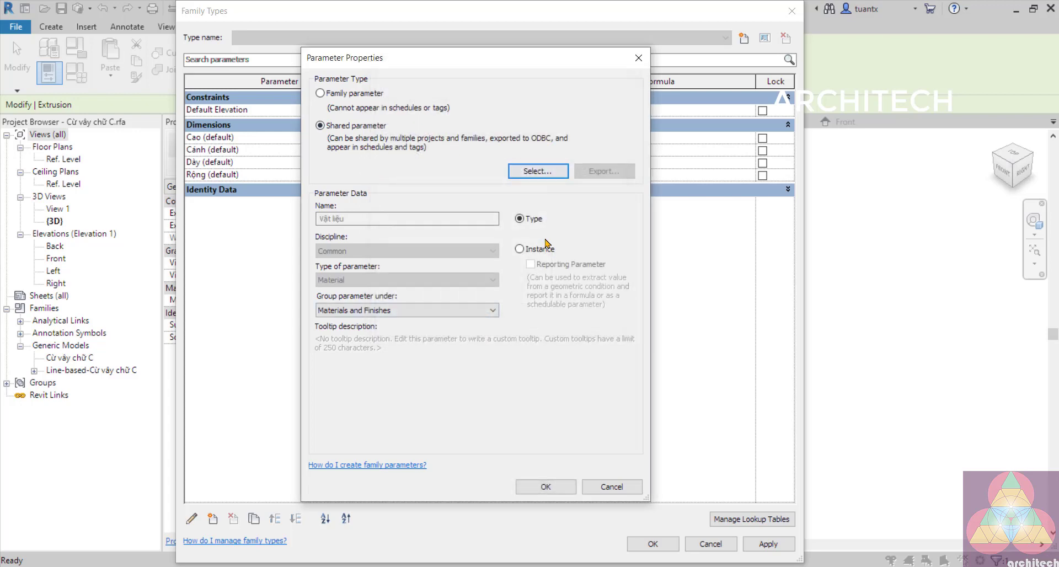
click(523, 249)
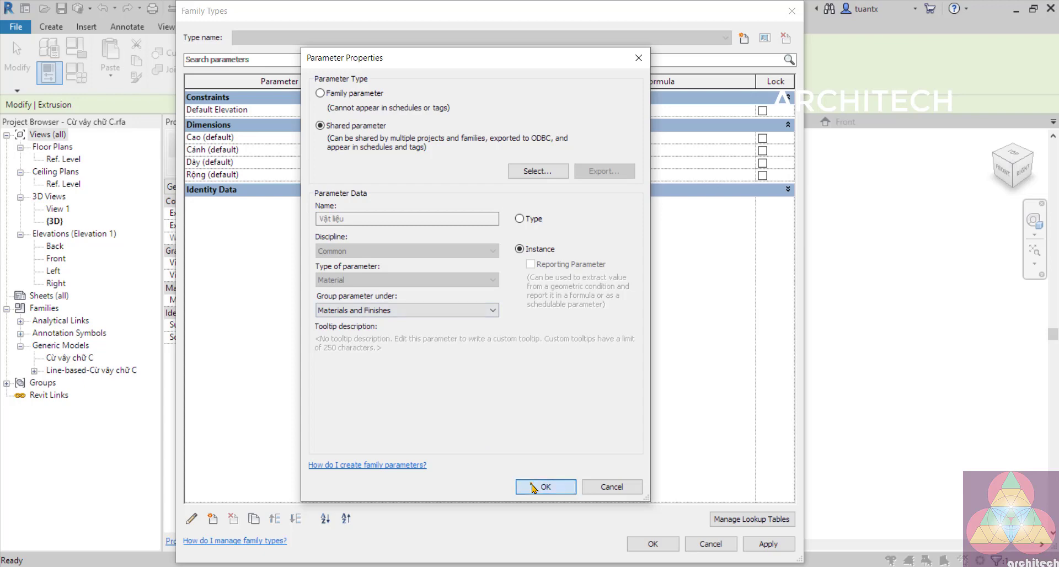
click(531, 486)
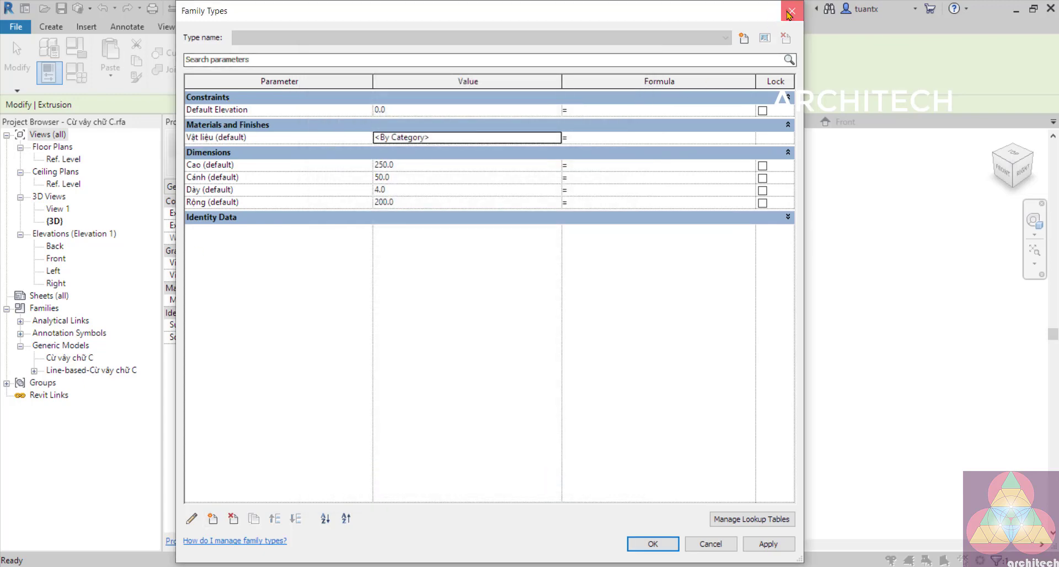
click(792, 11)
- Start a new family parameter for the C-shaped extrusion's material and choose the shared parameter Vật liệu from the Cừ vây chữ C group
click(692, 290)
click(460, 263)
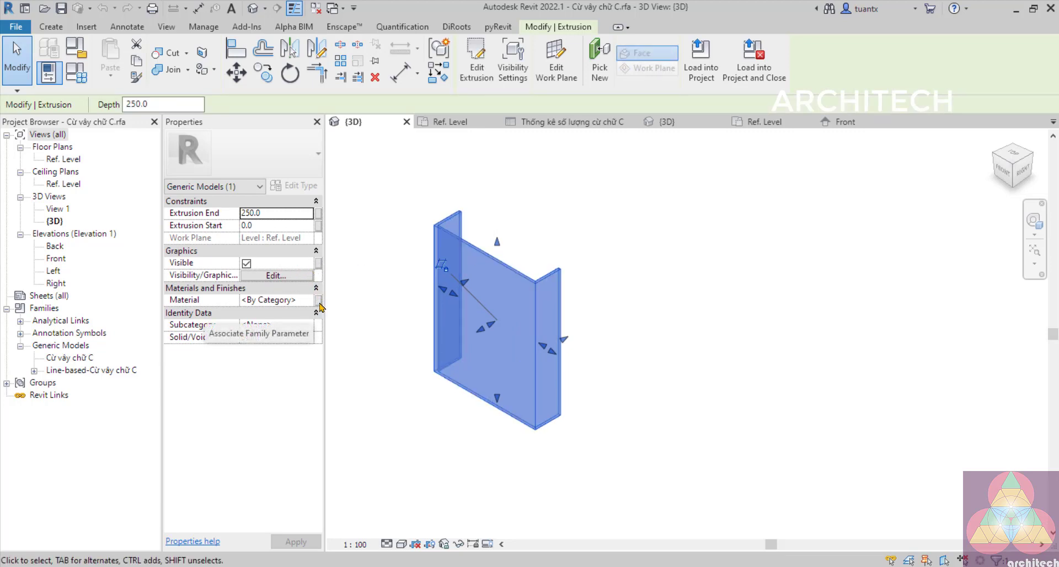
click(321, 308)
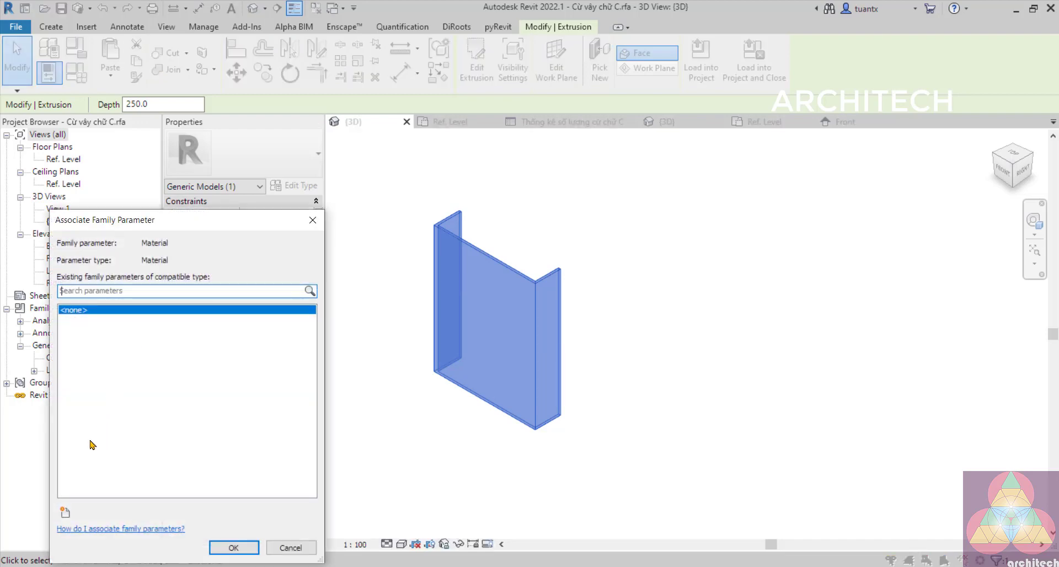
drag(224, 227, 719, 163)
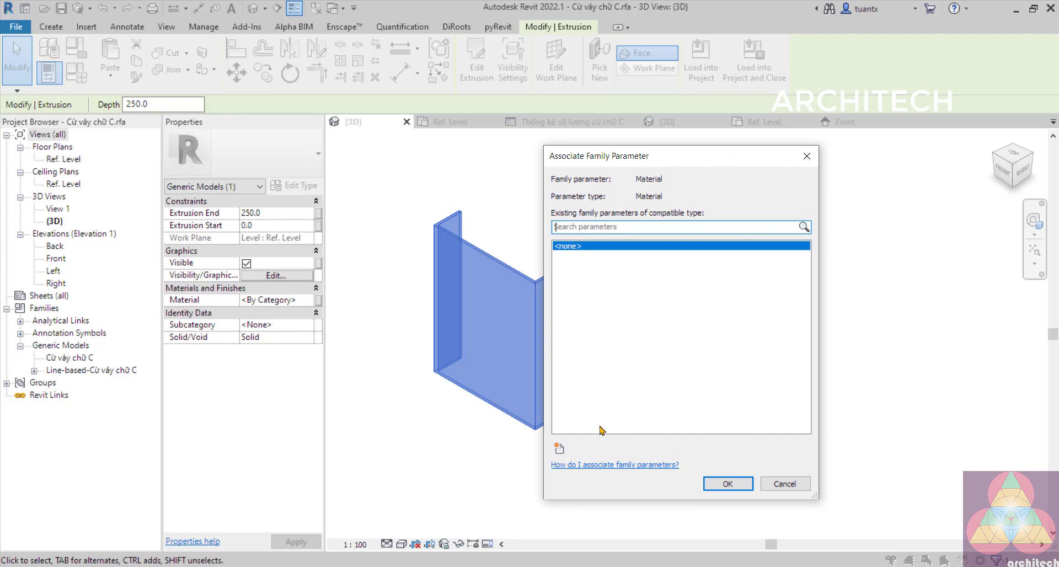
click(559, 448)
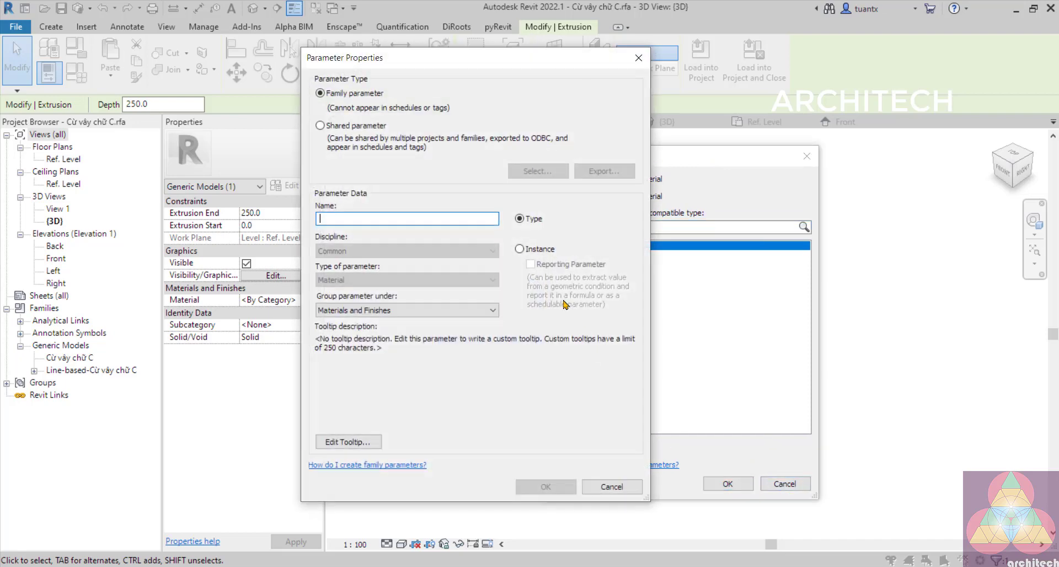
click(337, 126)
click(538, 171)
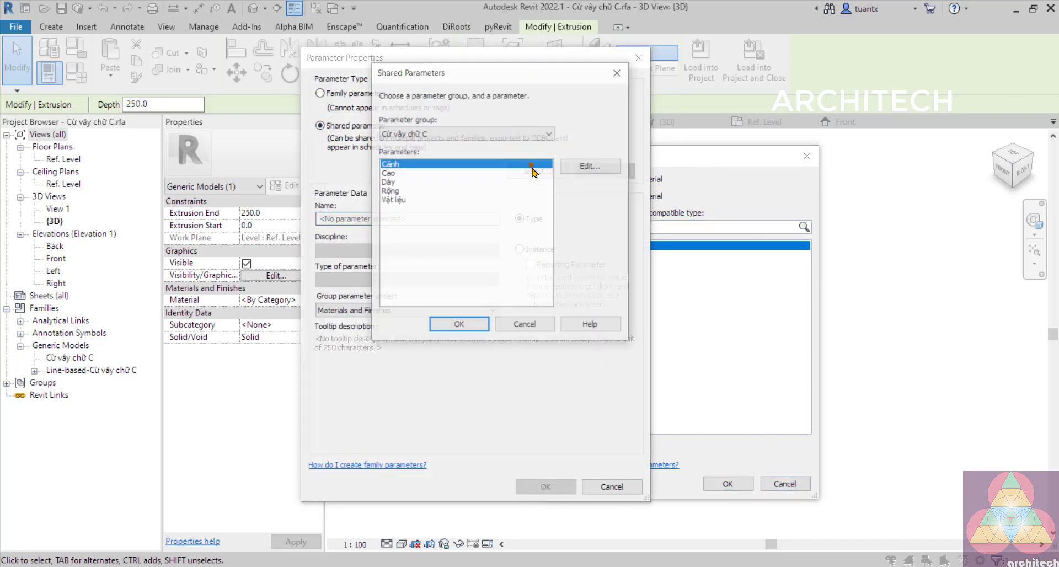
click(405, 201)
click(461, 326)
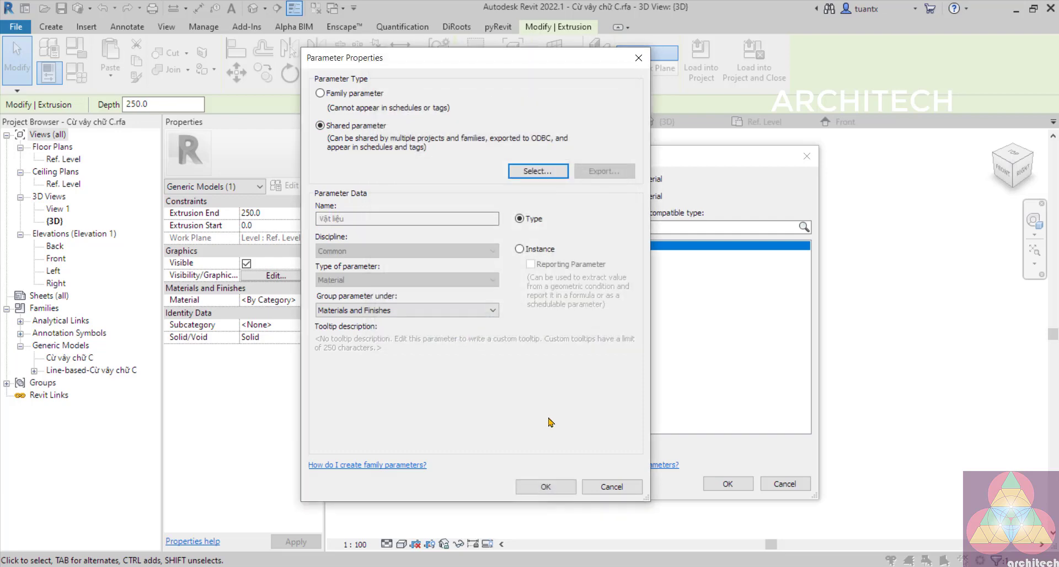
- Make Vật liệu an instance parameter under Materials and Finishes and associate it with the extrusion's material
click(520, 249)
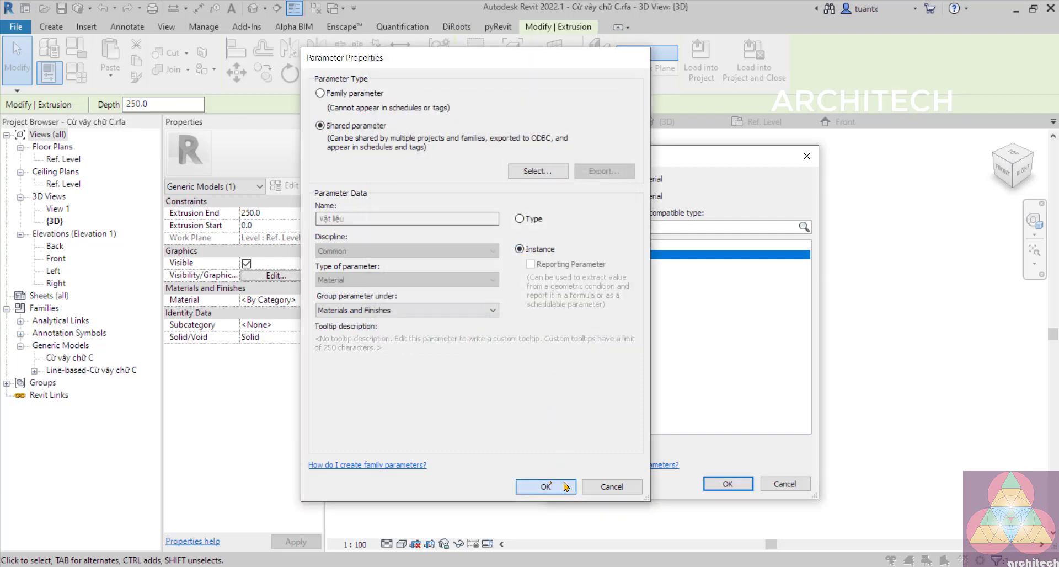
click(546, 487)
click(720, 488)
click(440, 491)
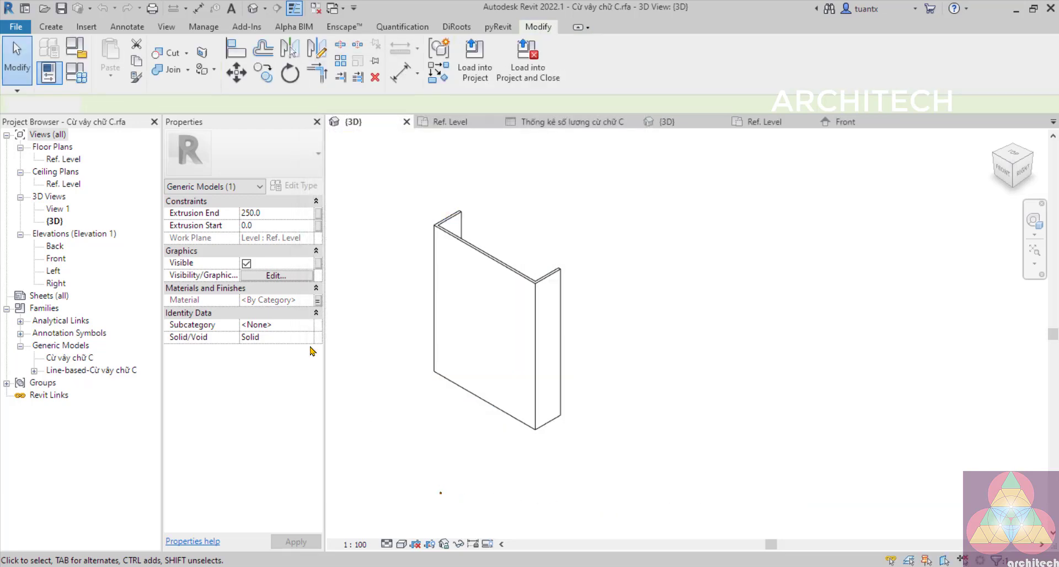
- Check the Vật liệu entry in the family types and the extrusion's material association
click(80, 79)
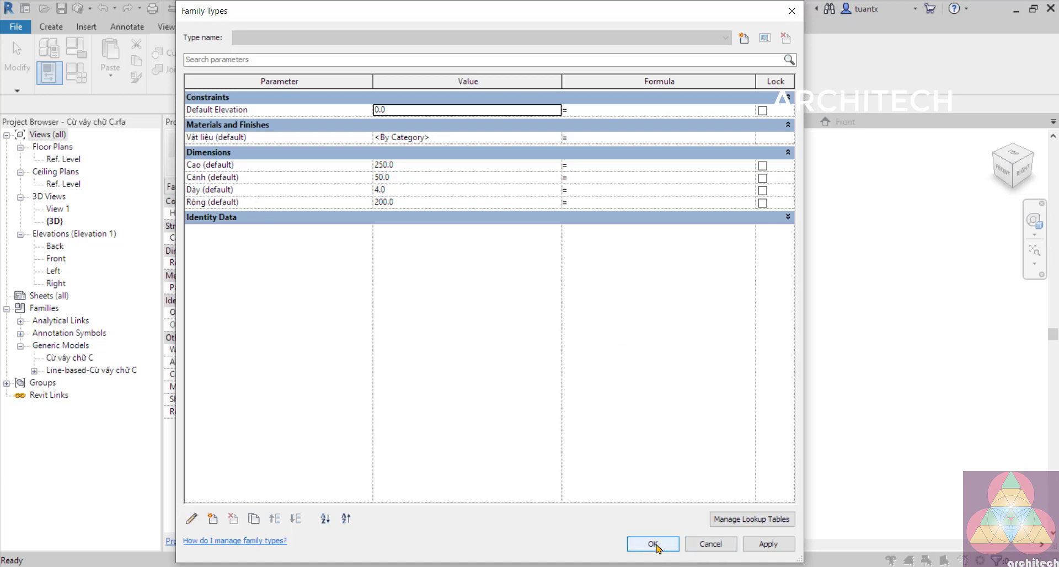
click(645, 543)
click(664, 433)
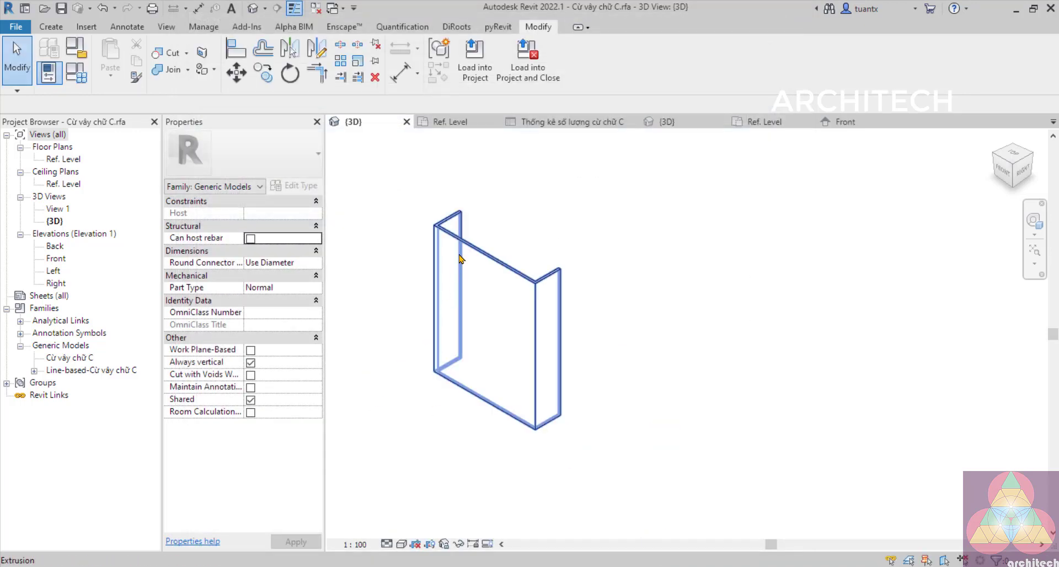
click(436, 340)
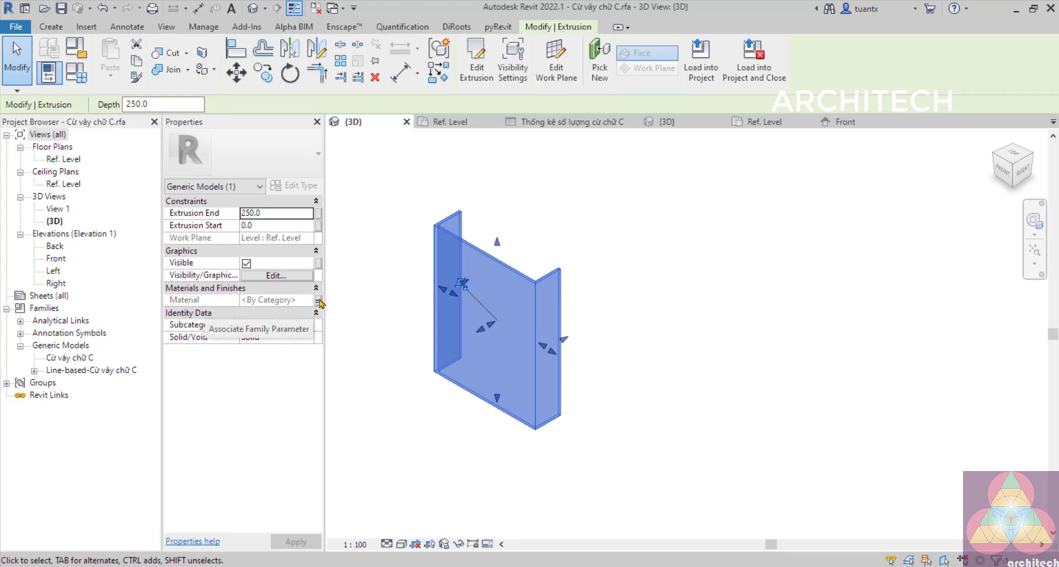
click(319, 300)
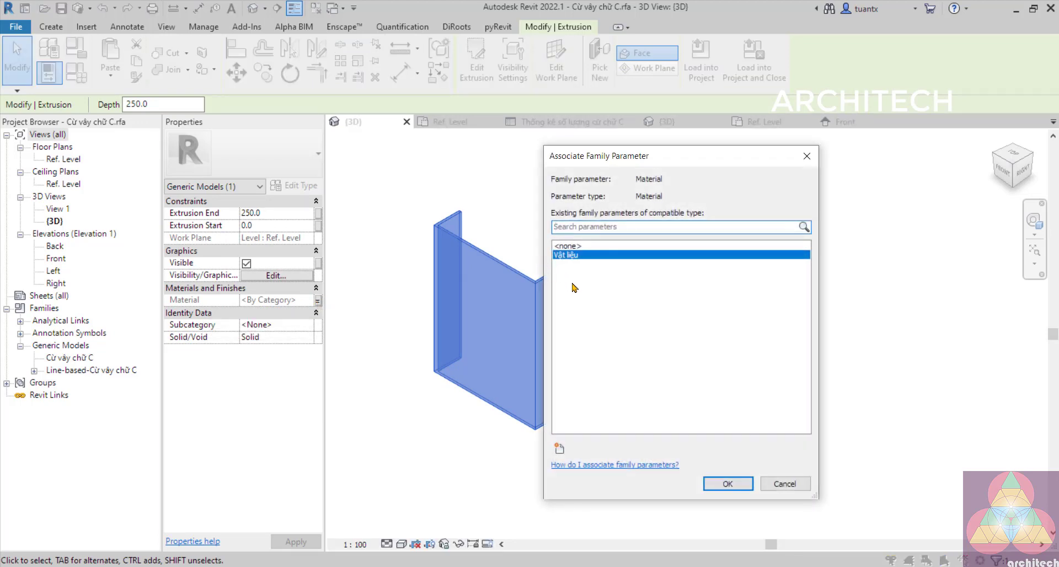
click(729, 484)
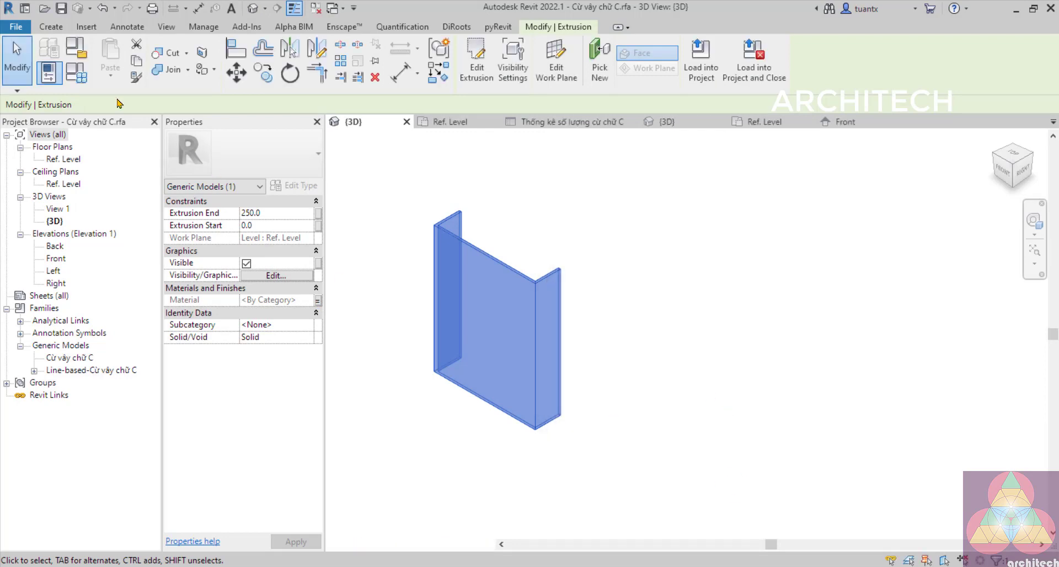
click(83, 72)
click(249, 137)
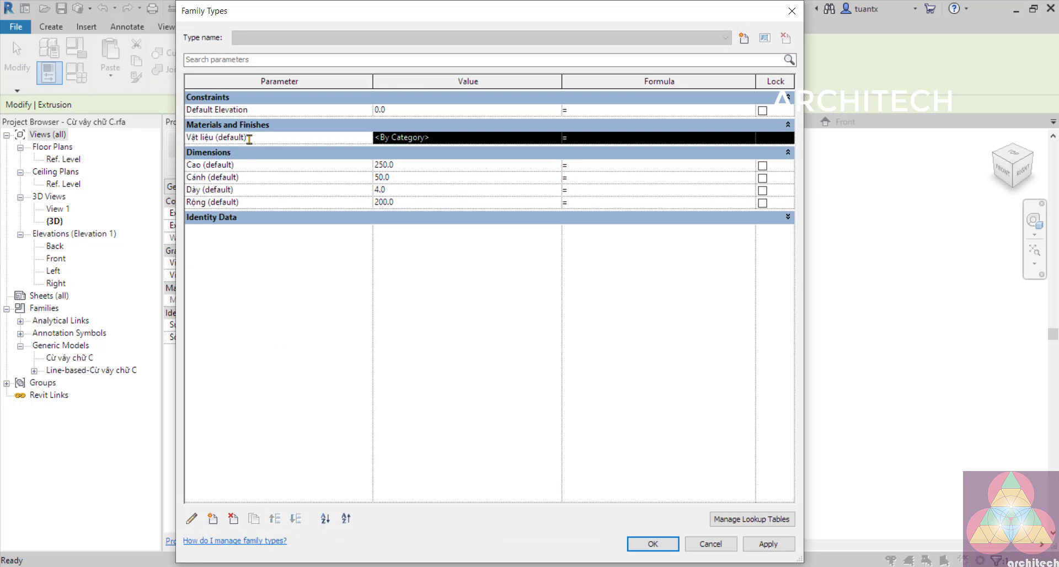
click(650, 544)
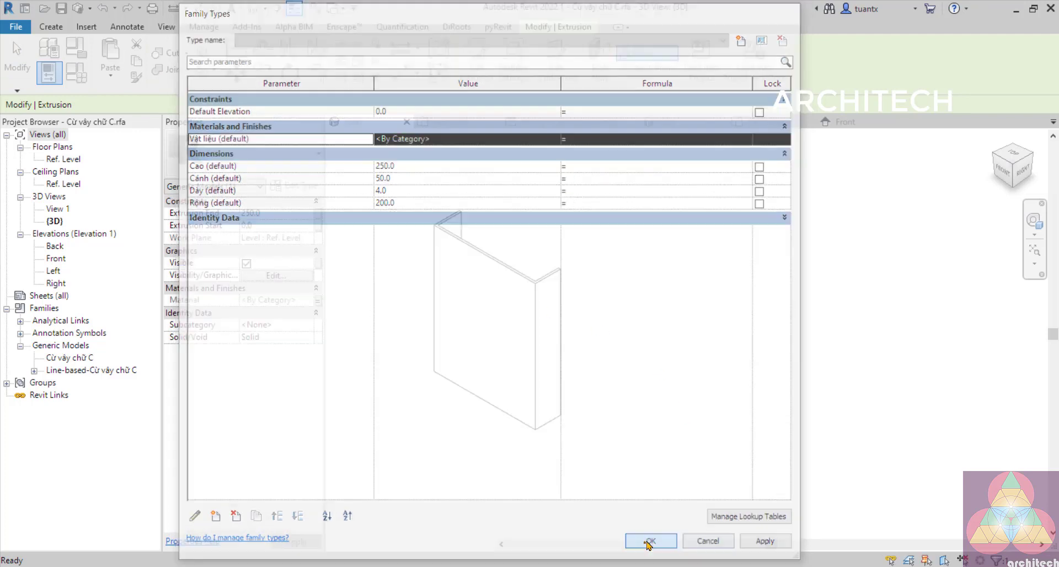
click(654, 454)
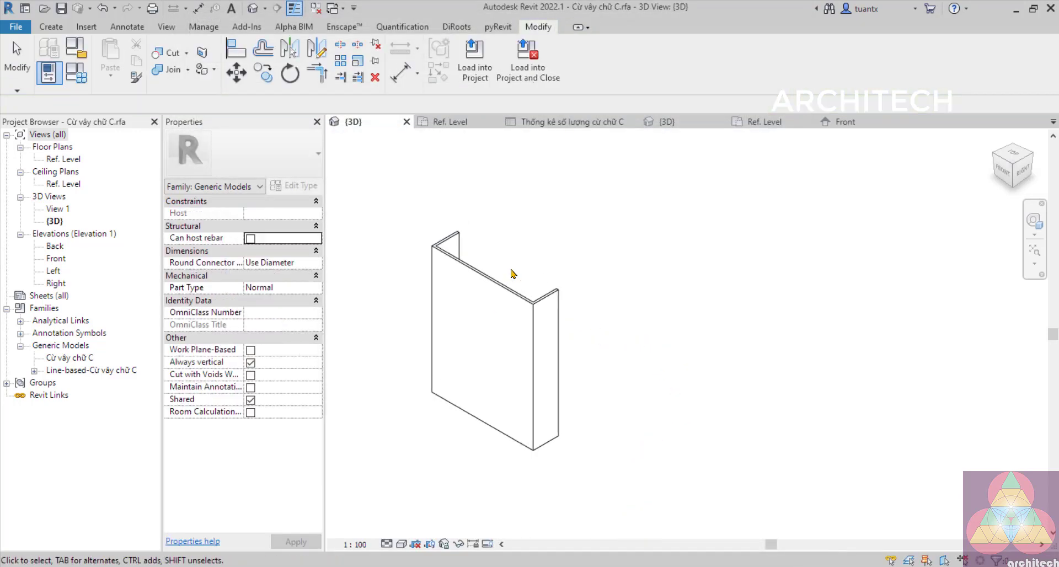
- Examine the array layout and its labelled dimensions in the line-based family's Ref. Level plan, and close that view
scroll(513, 275, up, 1)
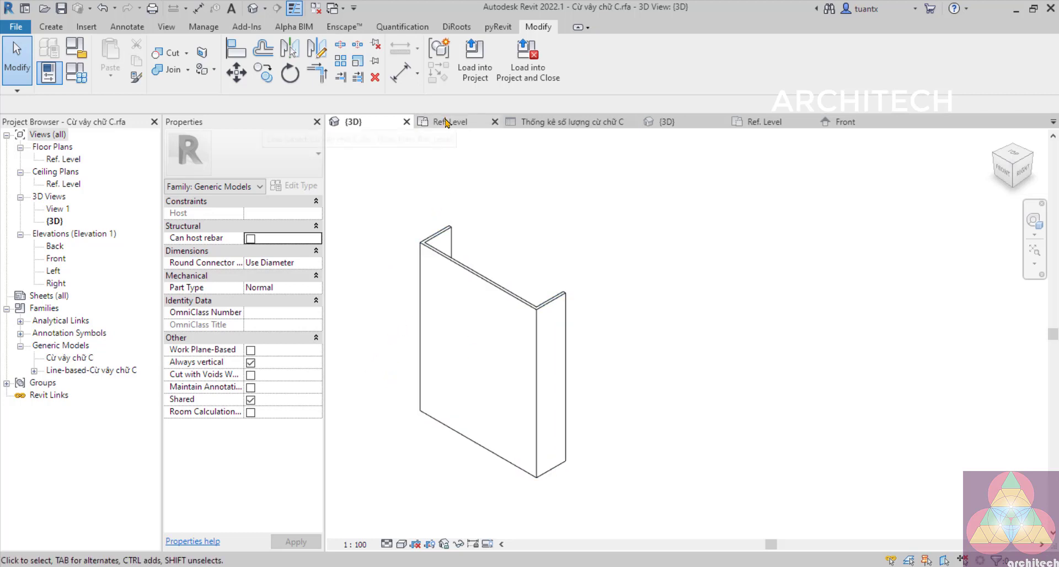
click(448, 122)
scroll(516, 282, down, 2)
middle_drag(490, 320, 371, 285)
scroll(462, 353, up, 1)
scroll(464, 353, up, 1)
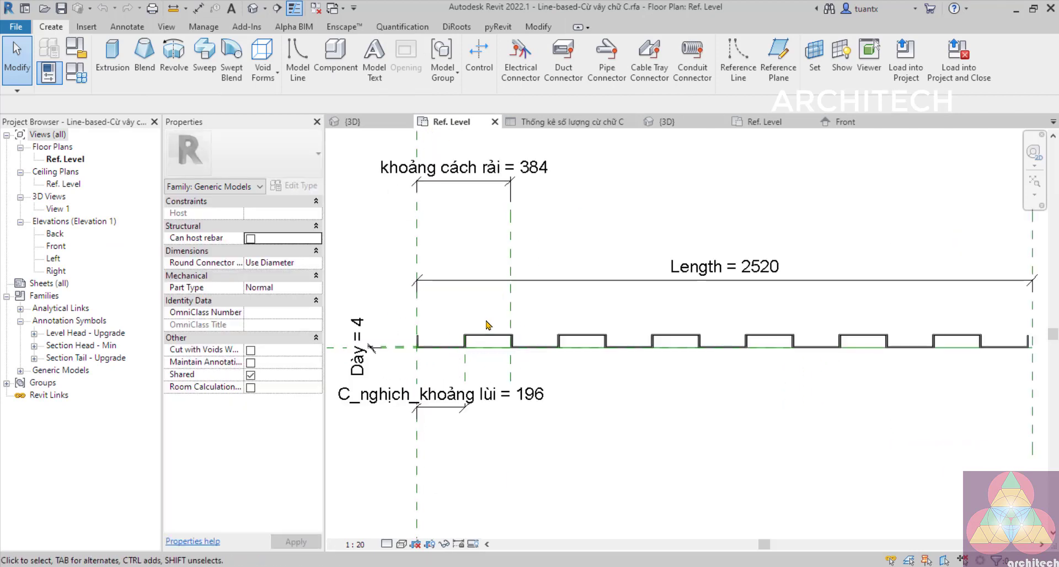
scroll(485, 325, down, 1)
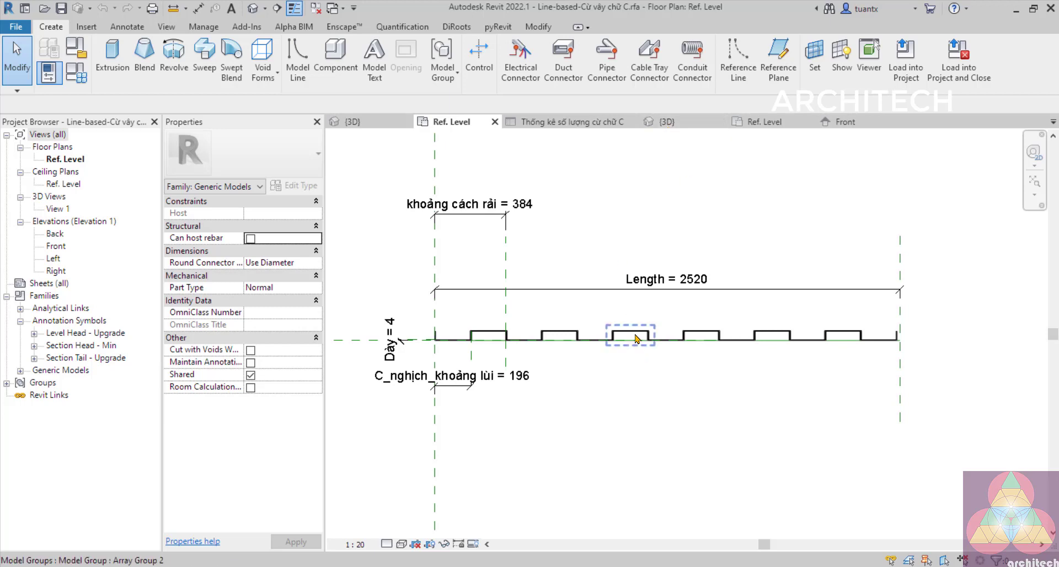
scroll(632, 336, down, 1)
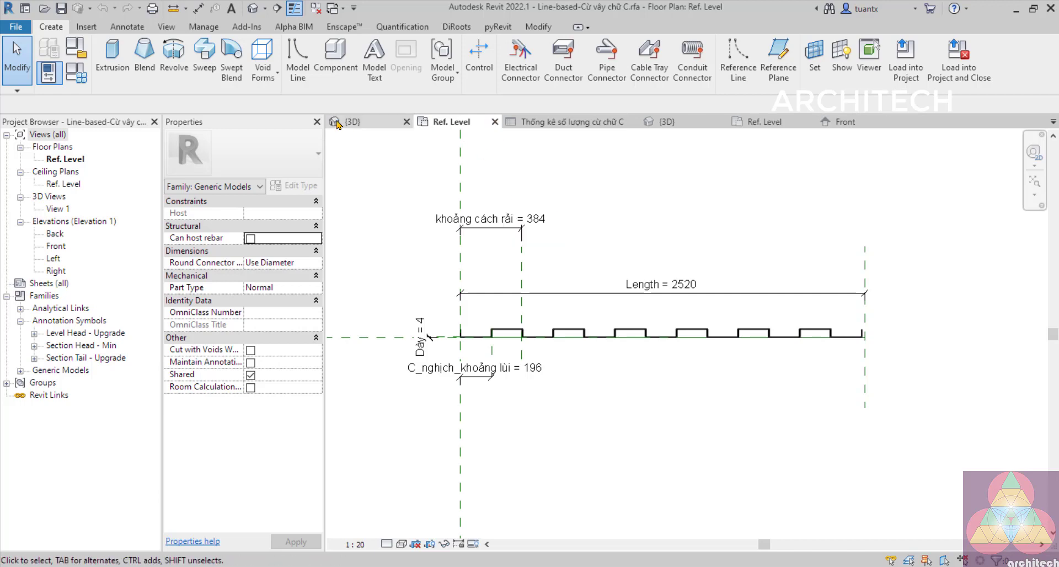
click(495, 121)
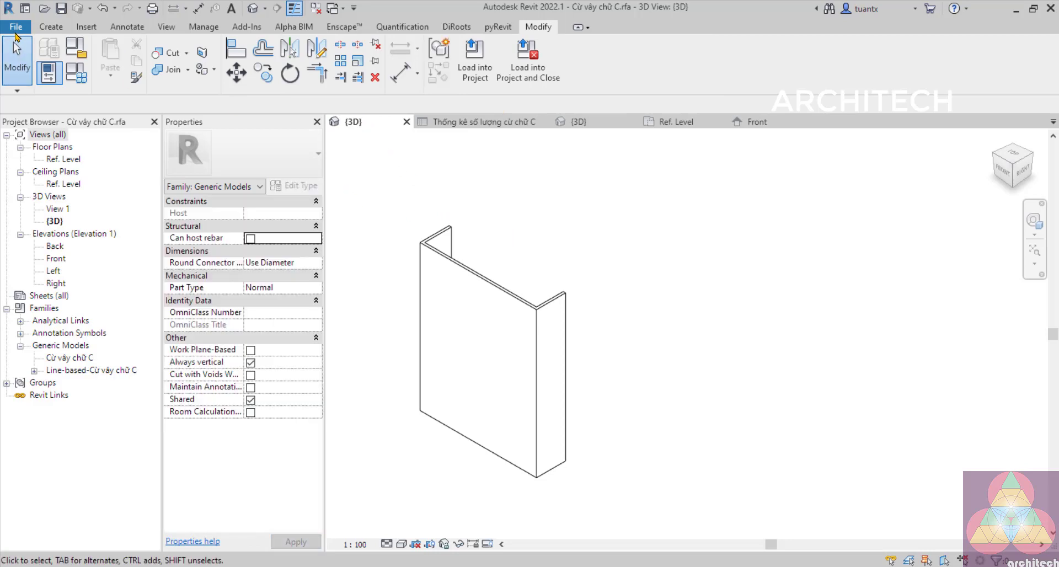
- Create a new family from the template Metric Generic Model line based.rft
click(16, 30)
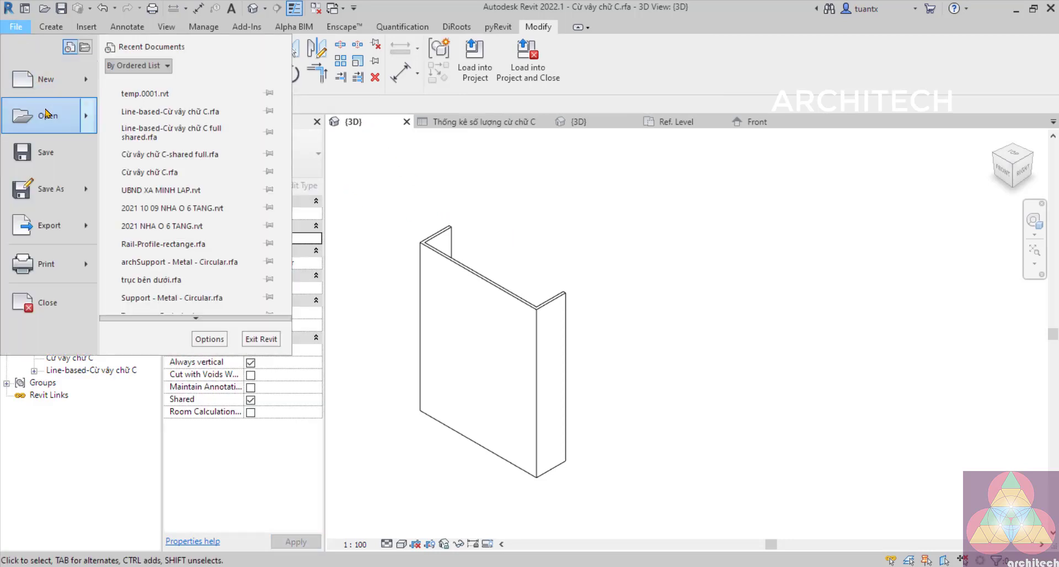
mouse_move(46, 83)
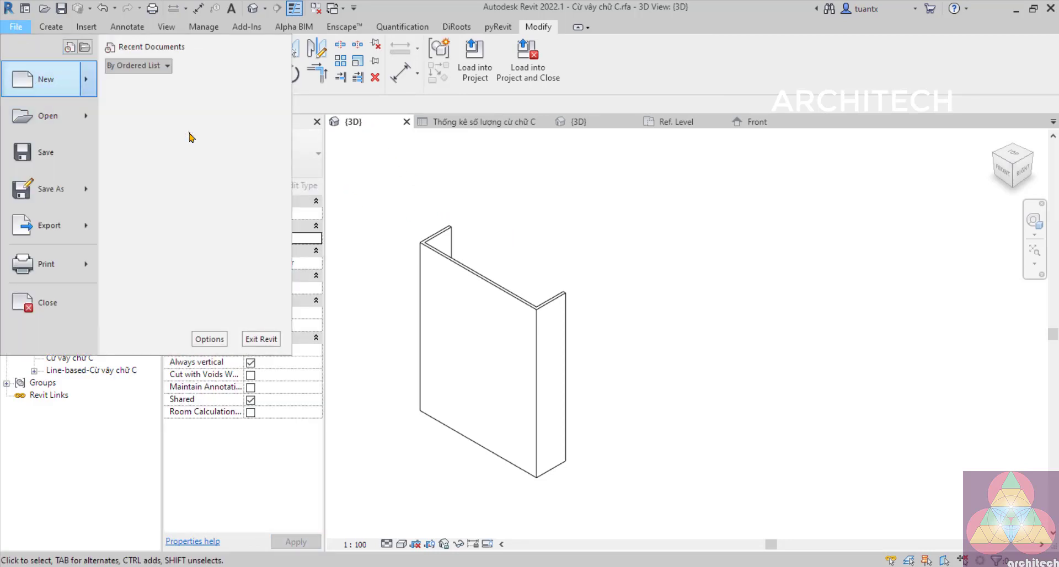
click(451, 216)
scroll(269, 221, down, 9)
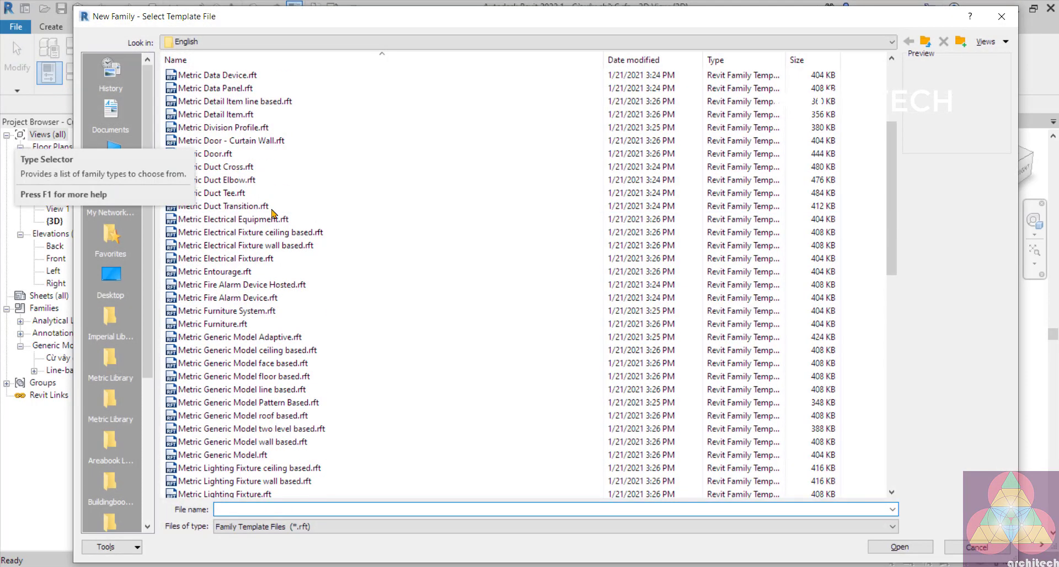
scroll(262, 342, down, 5)
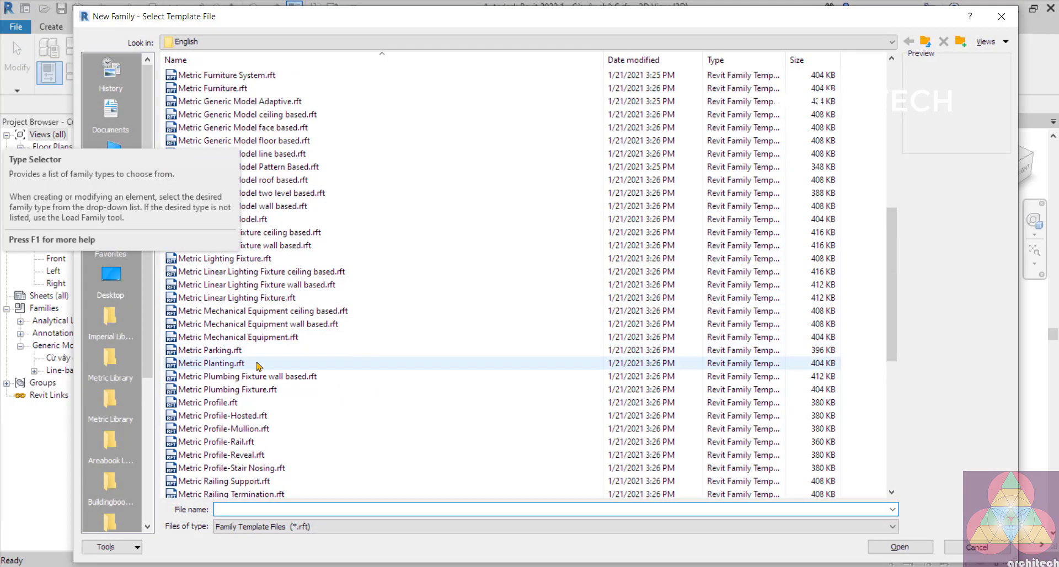
scroll(256, 367, down, 4)
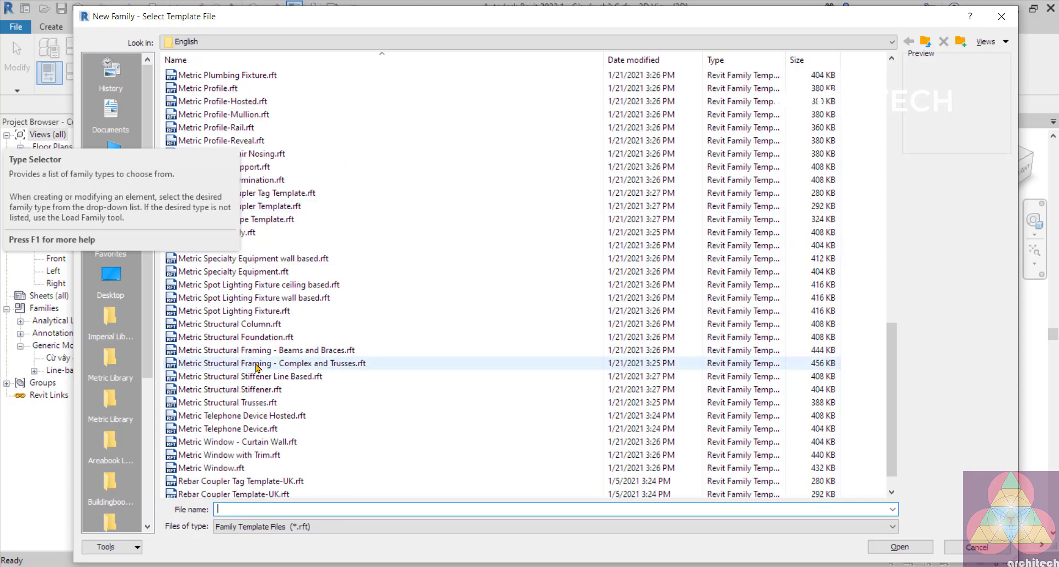
scroll(258, 364, up, 11)
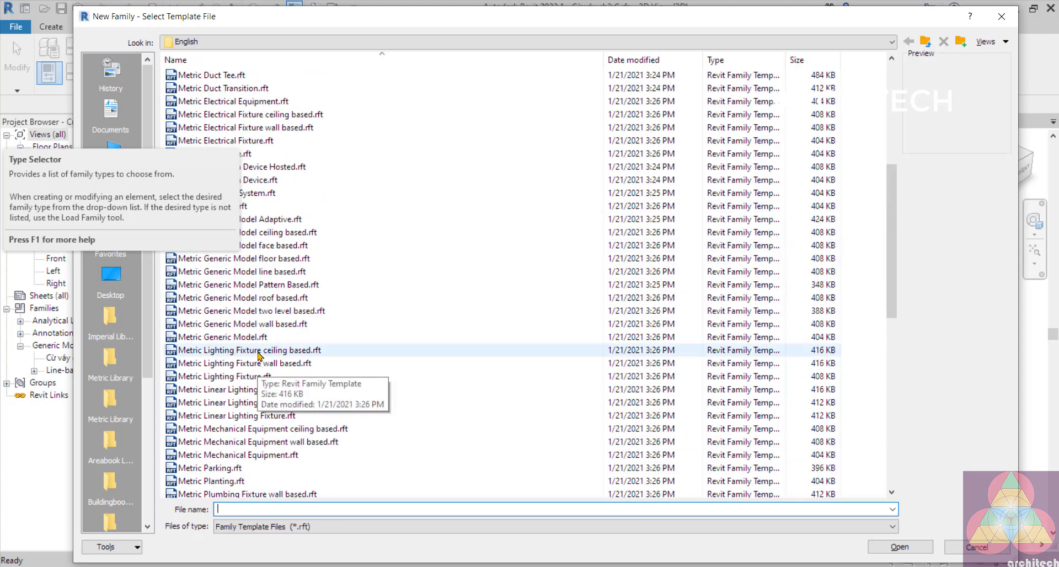
scroll(304, 353, up, 3)
click(230, 390)
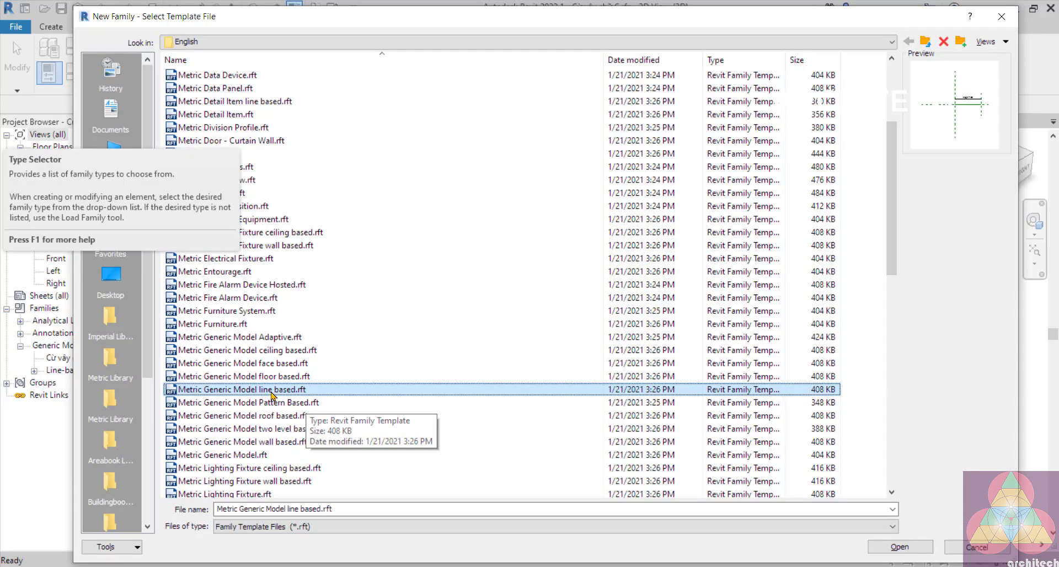
click(269, 392)
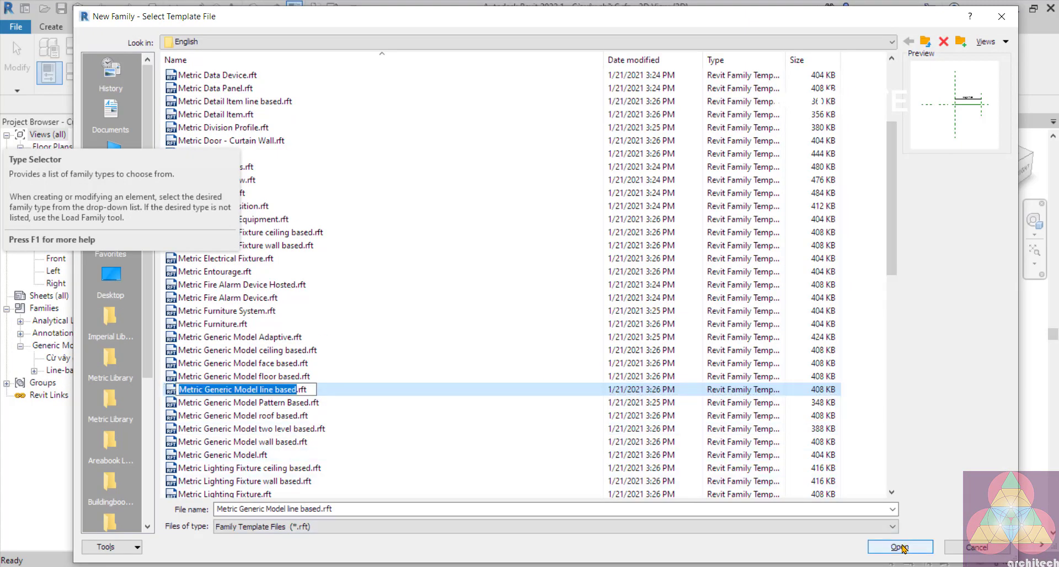
click(417, 426)
click(304, 393)
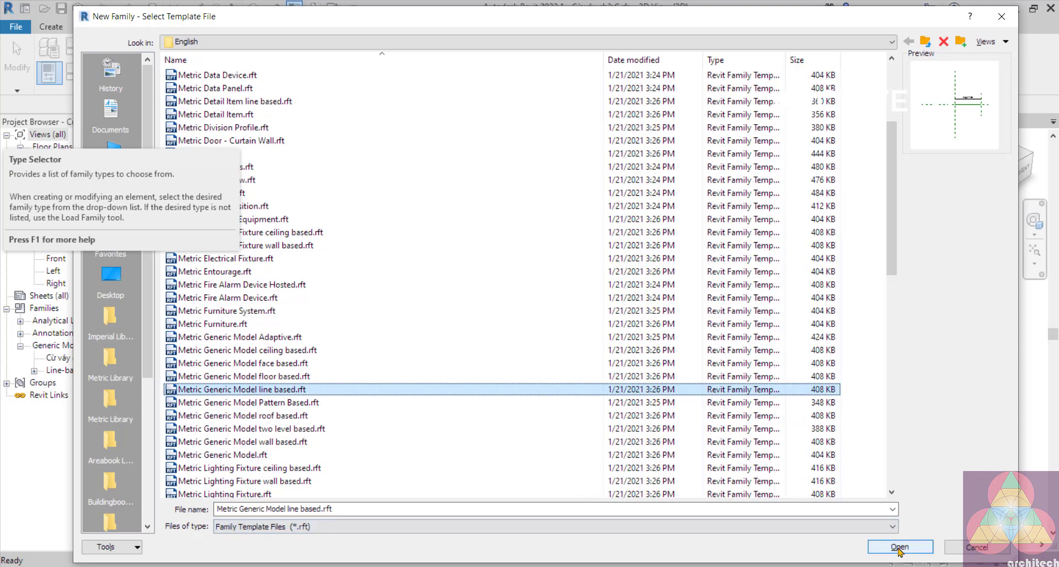
click(899, 547)
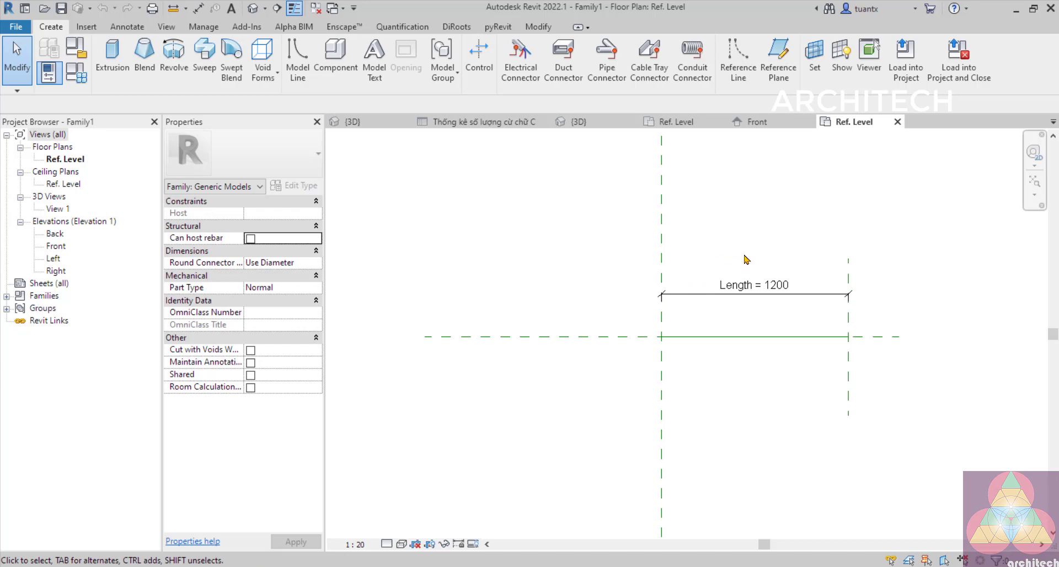
middle_drag(745, 259, 541, 263)
scroll(524, 271, up, 2)
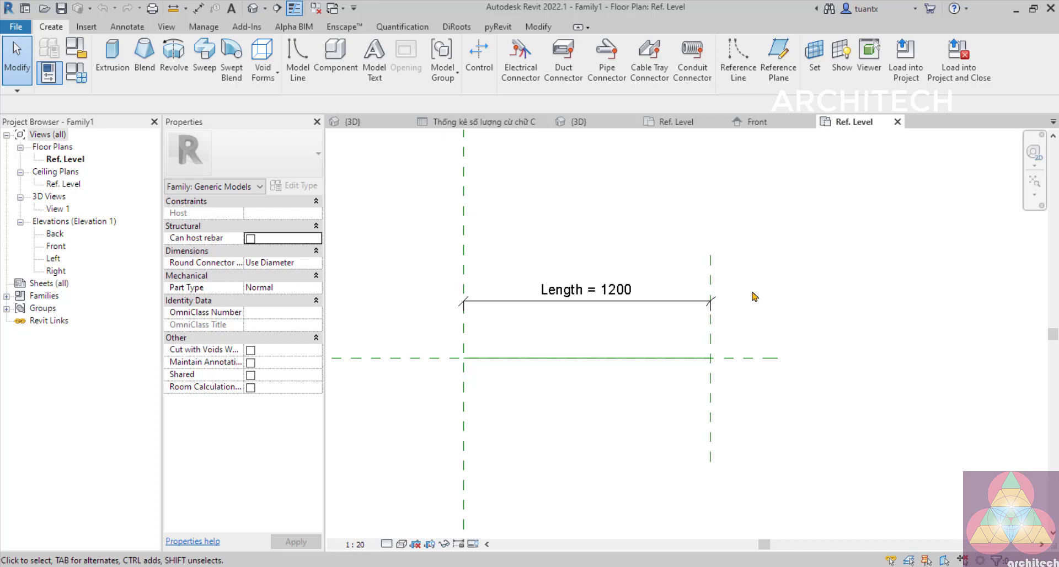
scroll(710, 296, down, 2)
scroll(571, 251, down, 2)
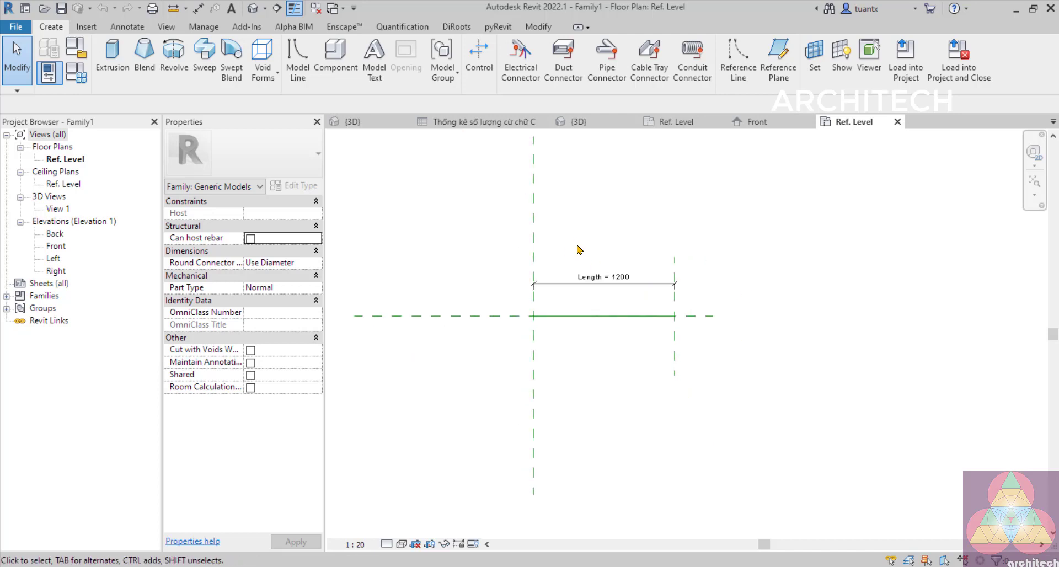
middle_drag(577, 248, 481, 248)
scroll(482, 248, up, 2)
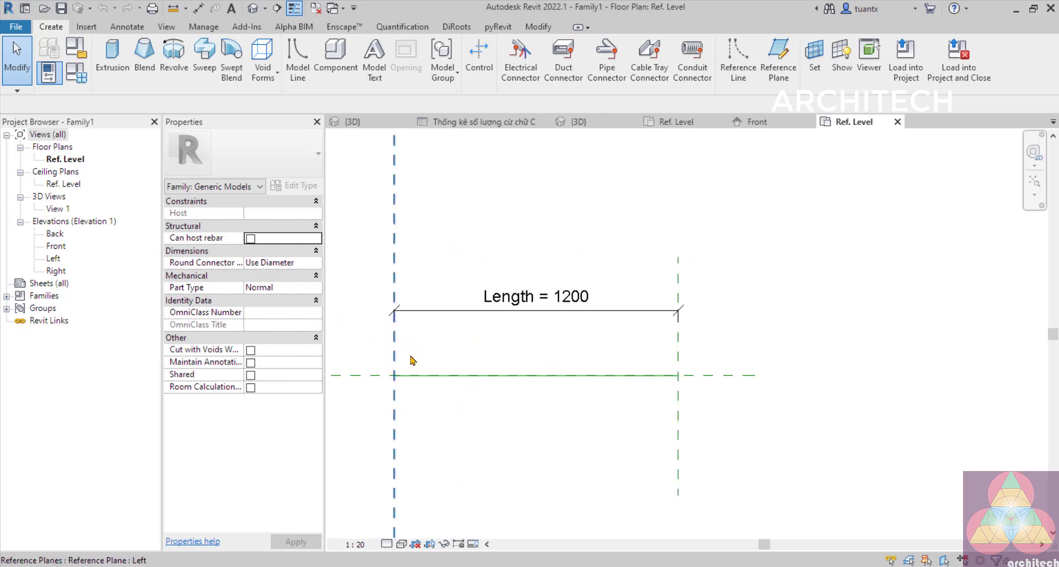
scroll(463, 349, down, 1)
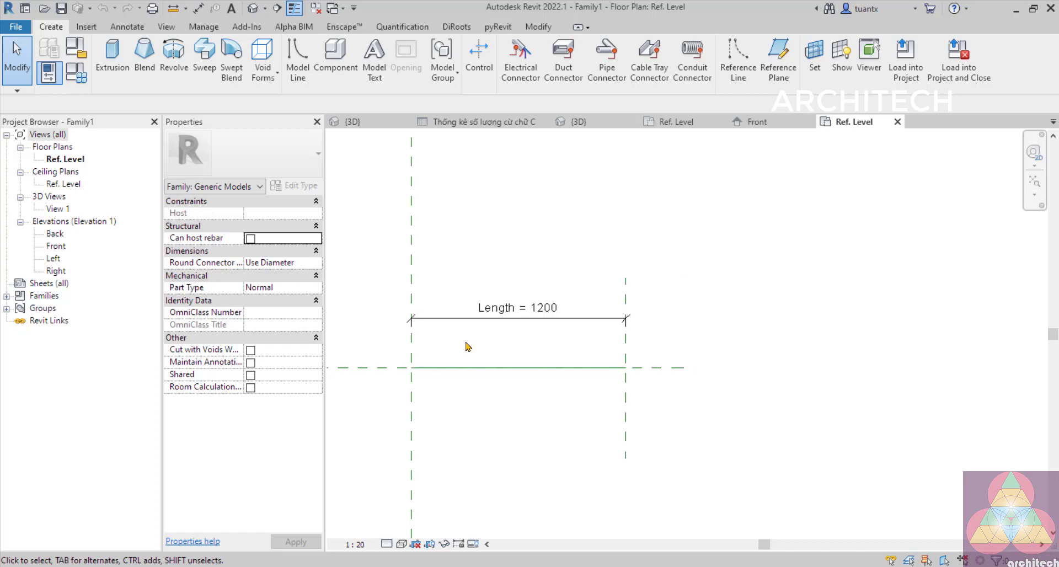
- Save the new line-based family on the Desktop as "line based cừ C-full shared parameter", keeping the default save options
scroll(442, 351, down, 1)
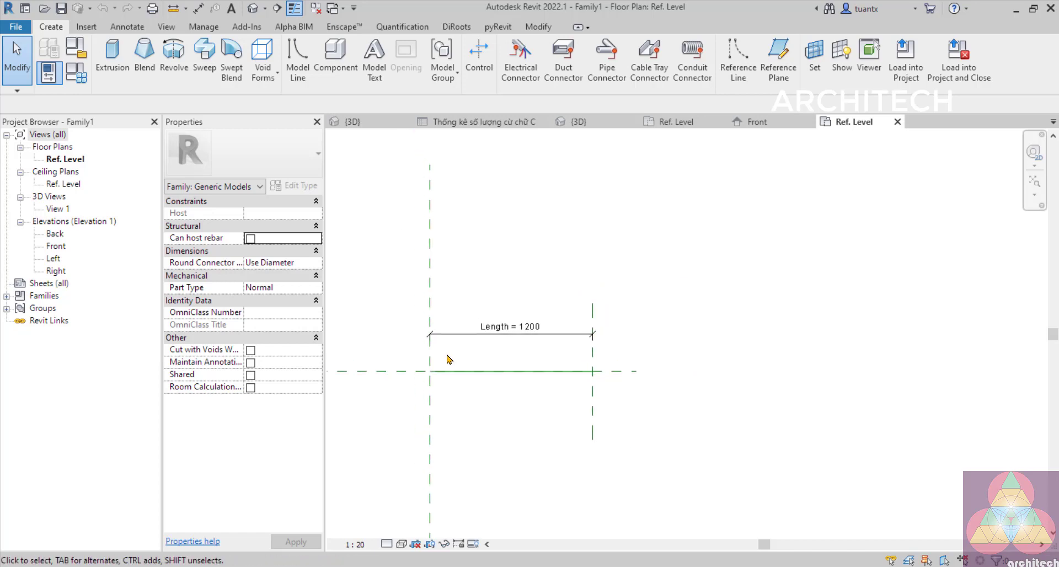
scroll(435, 360, up, 2)
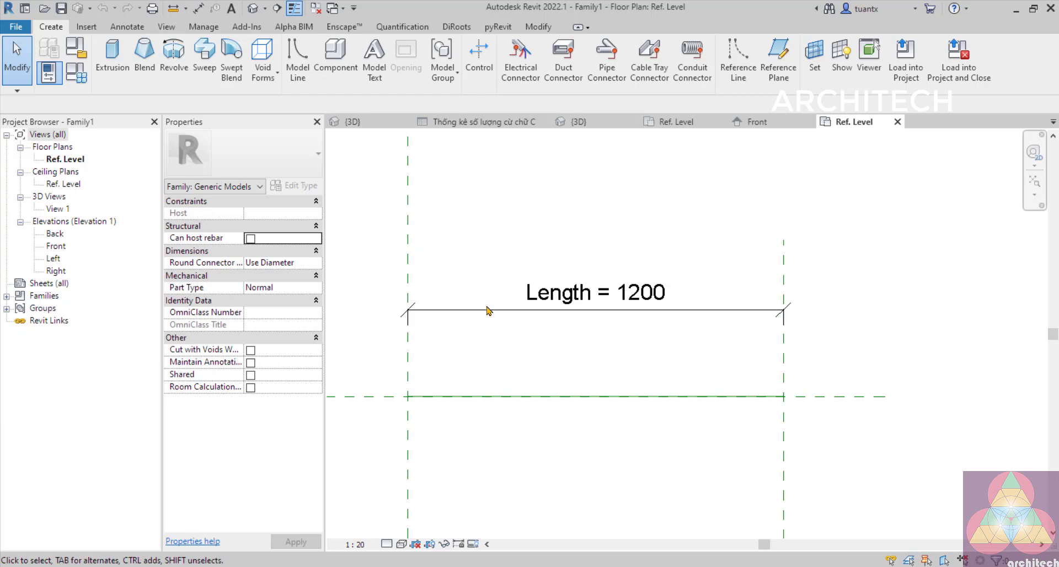
scroll(516, 338, down, 2)
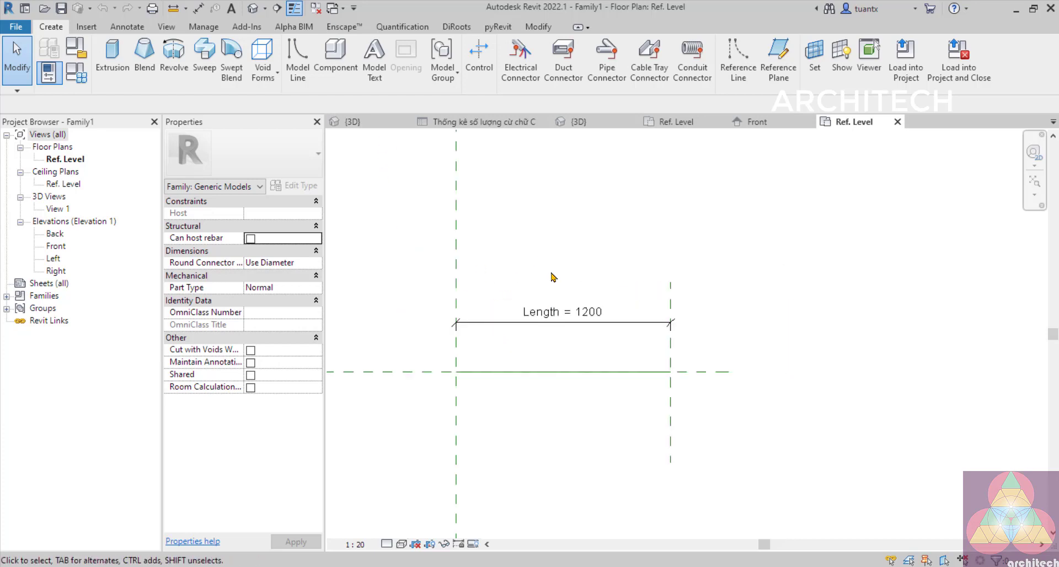
scroll(566, 356, down, 1)
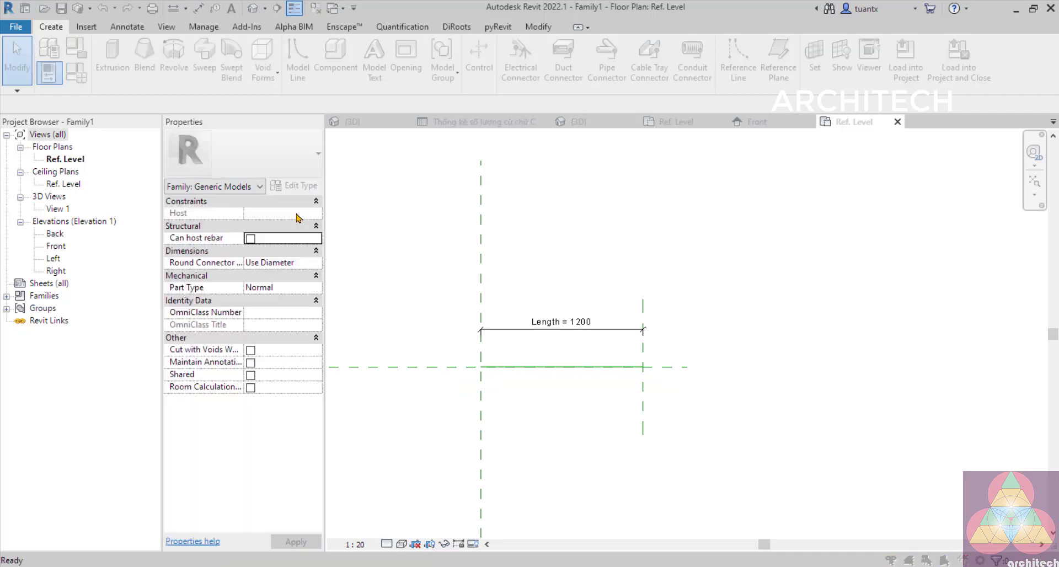
key(ctrl+s)
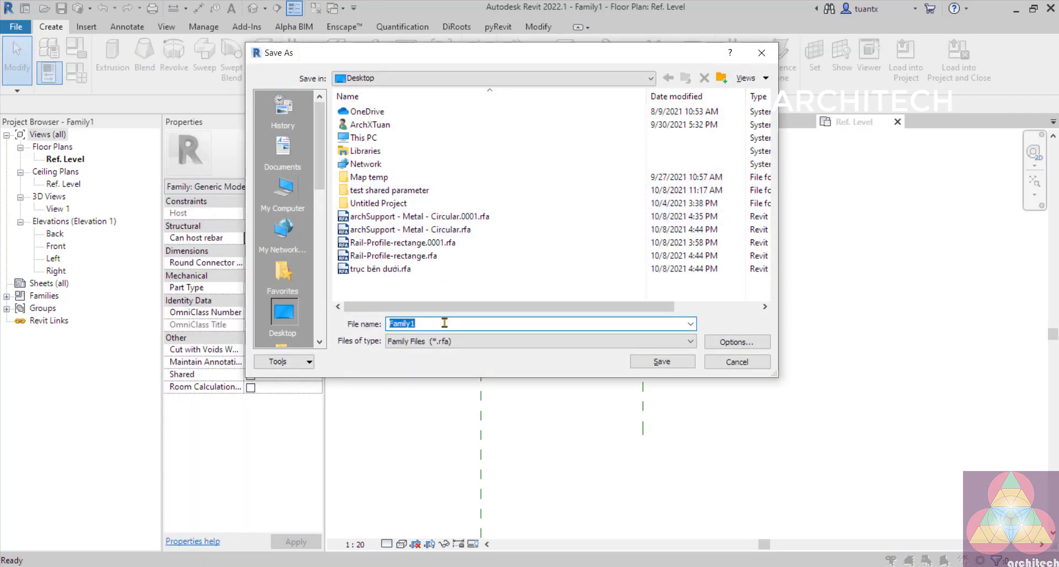
text(li)
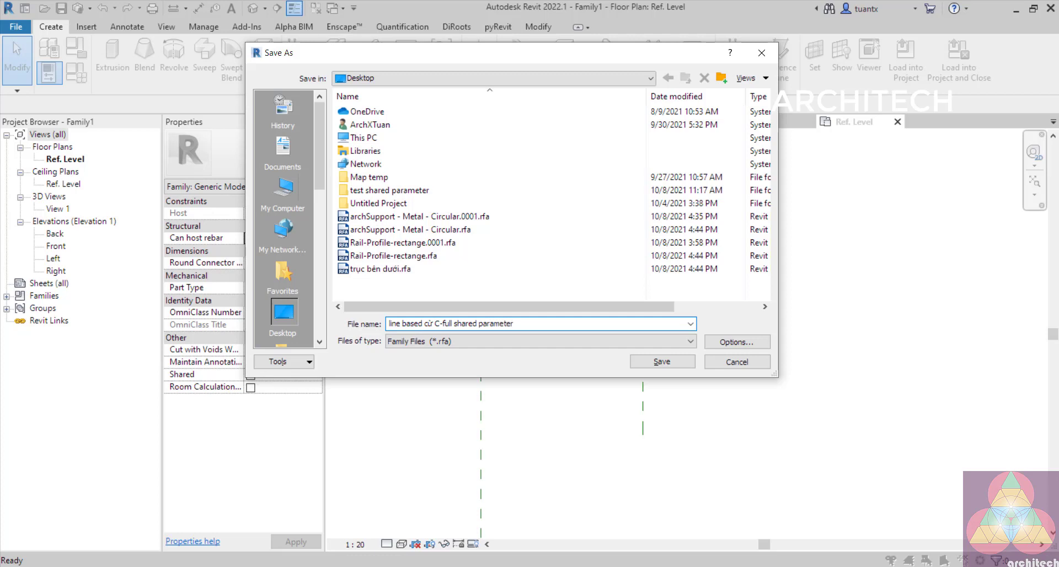
click(738, 342)
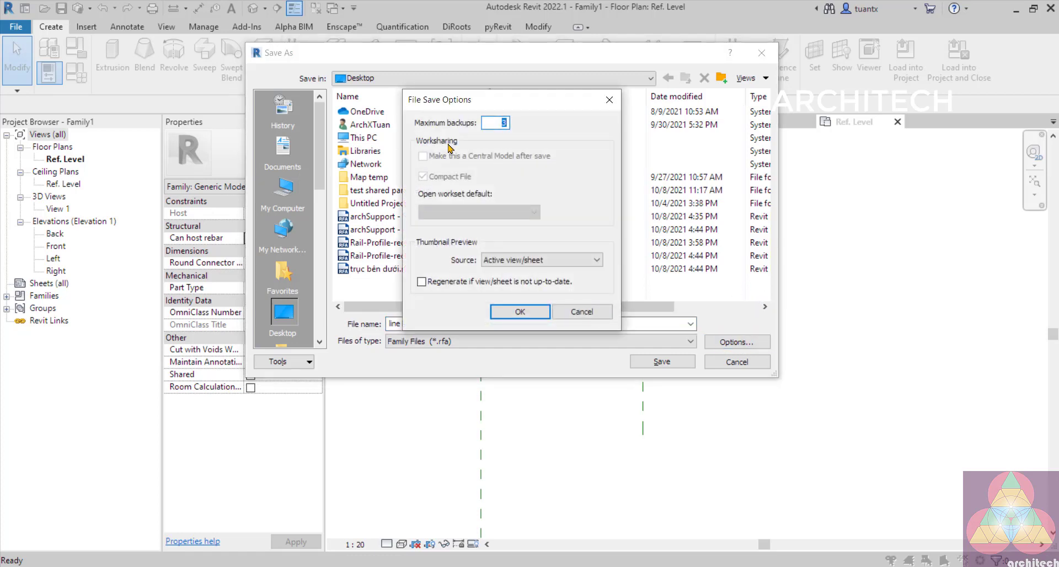
click(519, 312)
click(641, 362)
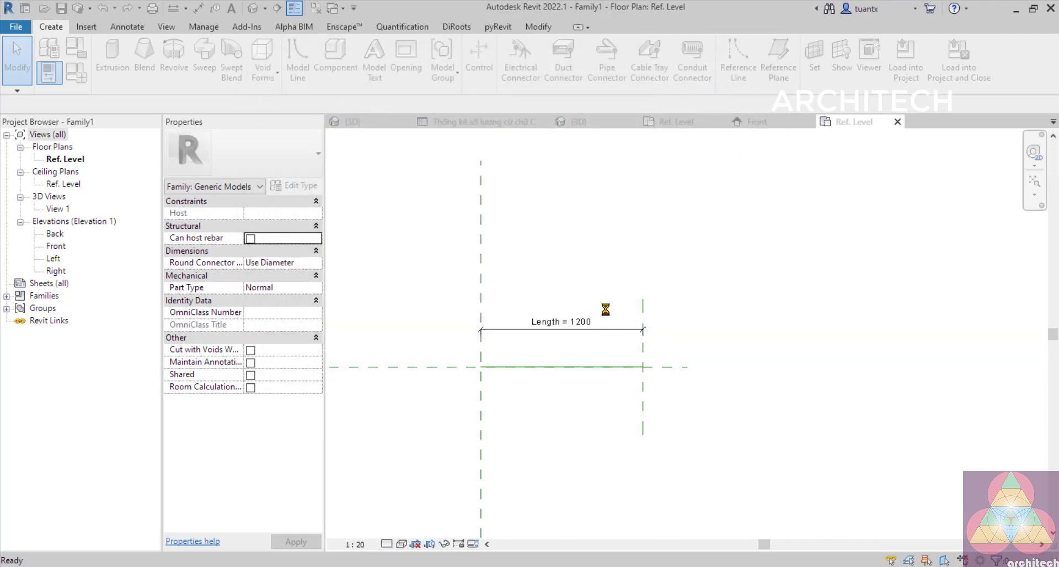
- Save the changes to Cừ vây chữ C.rfa and try to load it into line based cừ C-full shared parameter.rfa, closing it after loading
scroll(546, 361, up, 2)
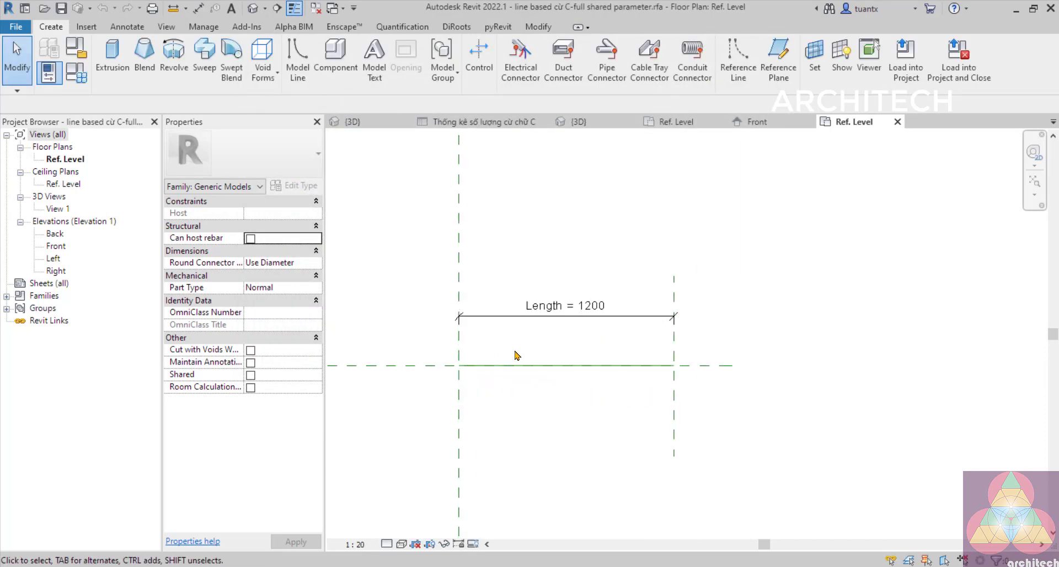
click(593, 121)
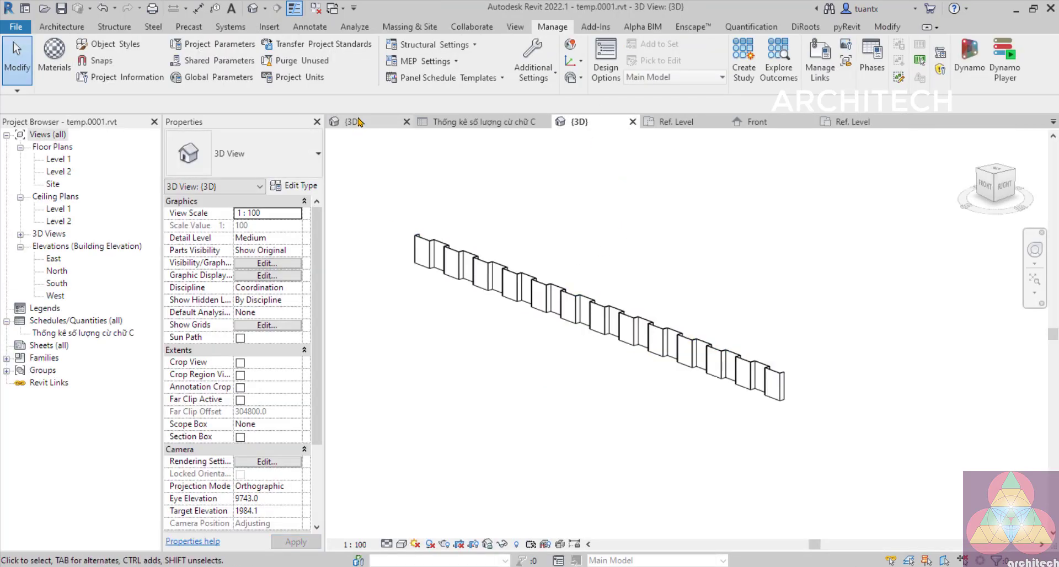
scroll(436, 253, up, 3)
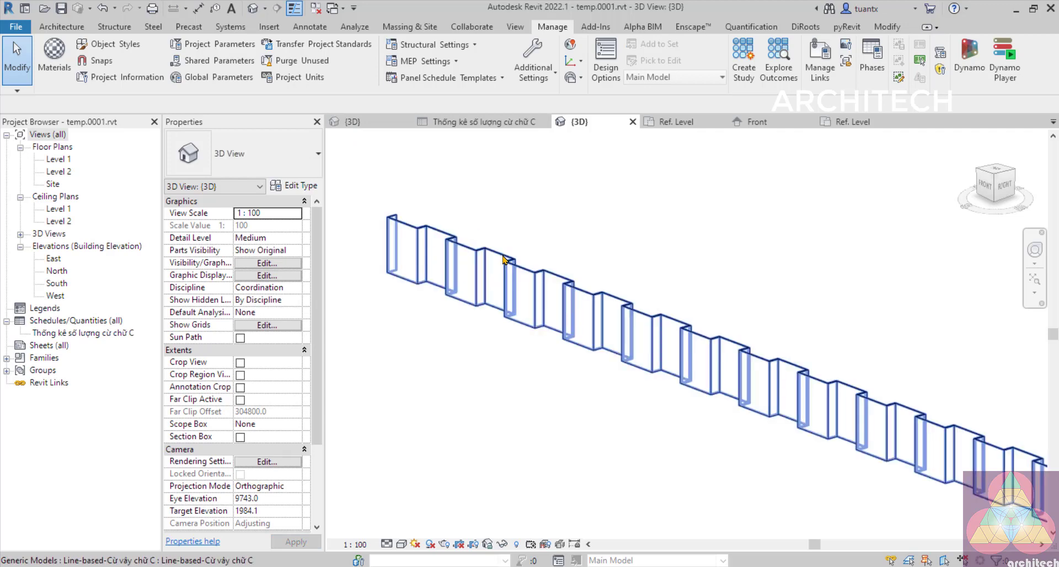
click(862, 122)
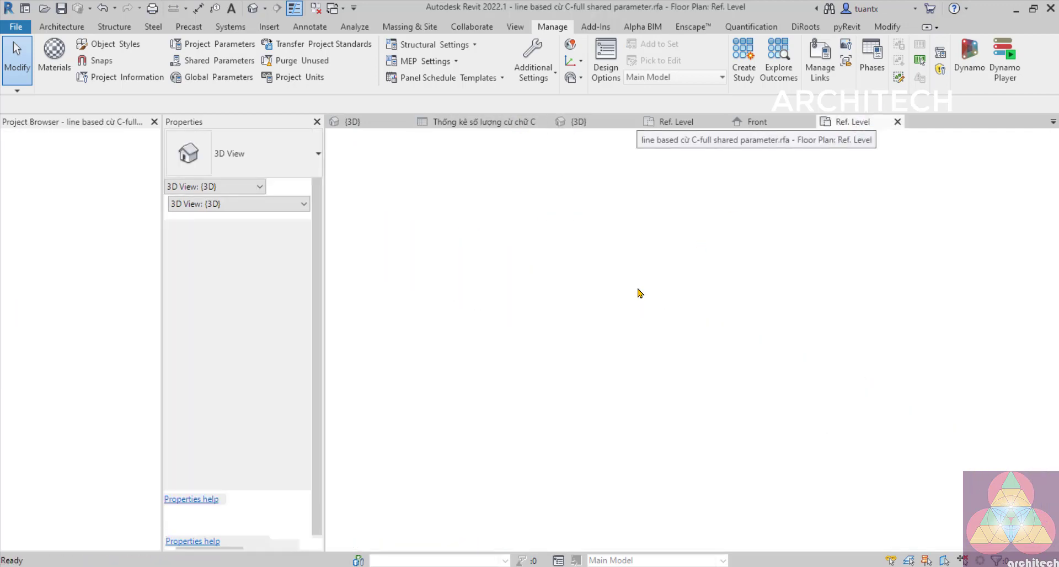
click(358, 122)
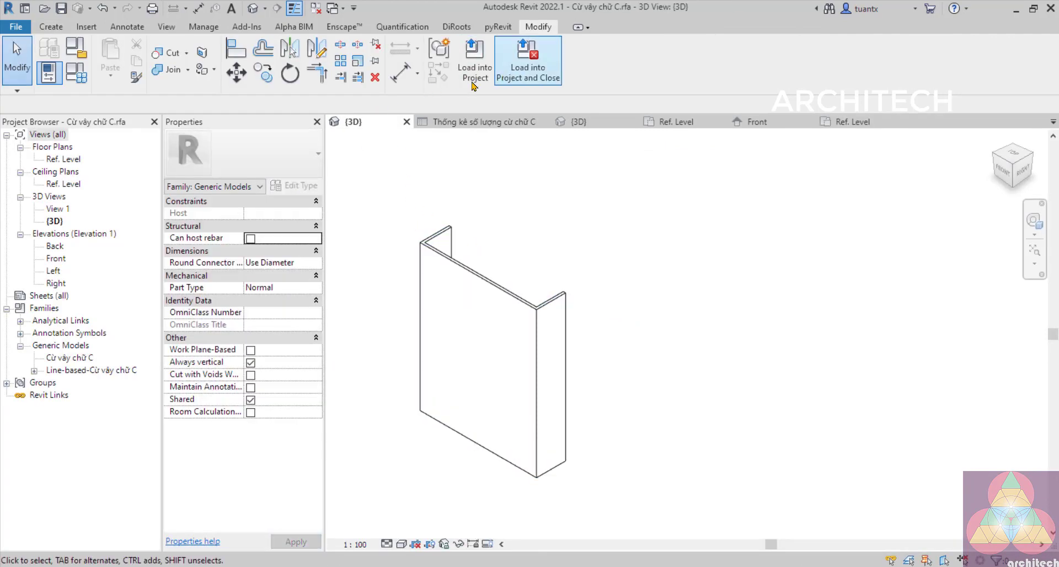
click(529, 71)
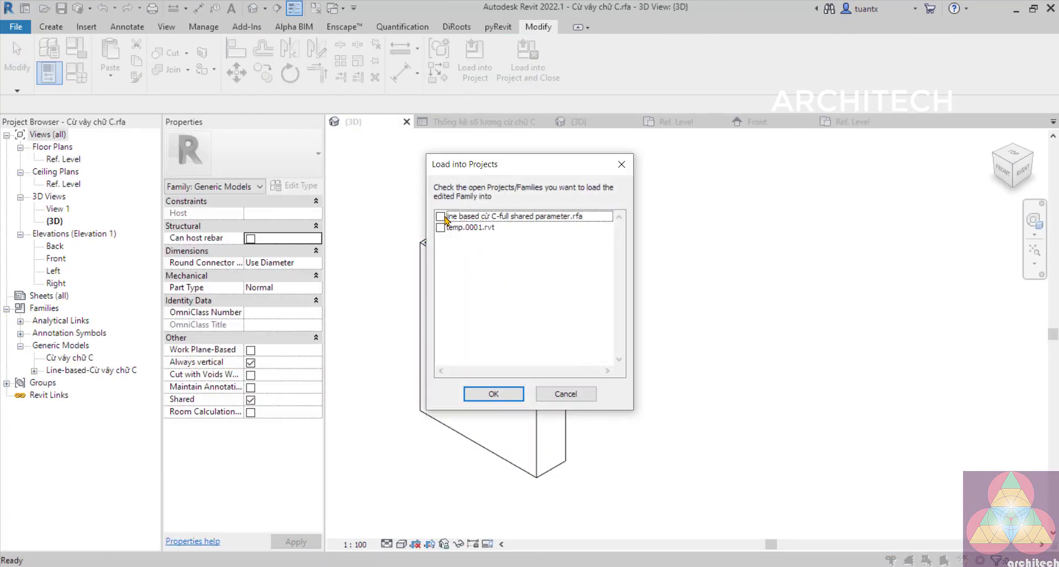
click(441, 217)
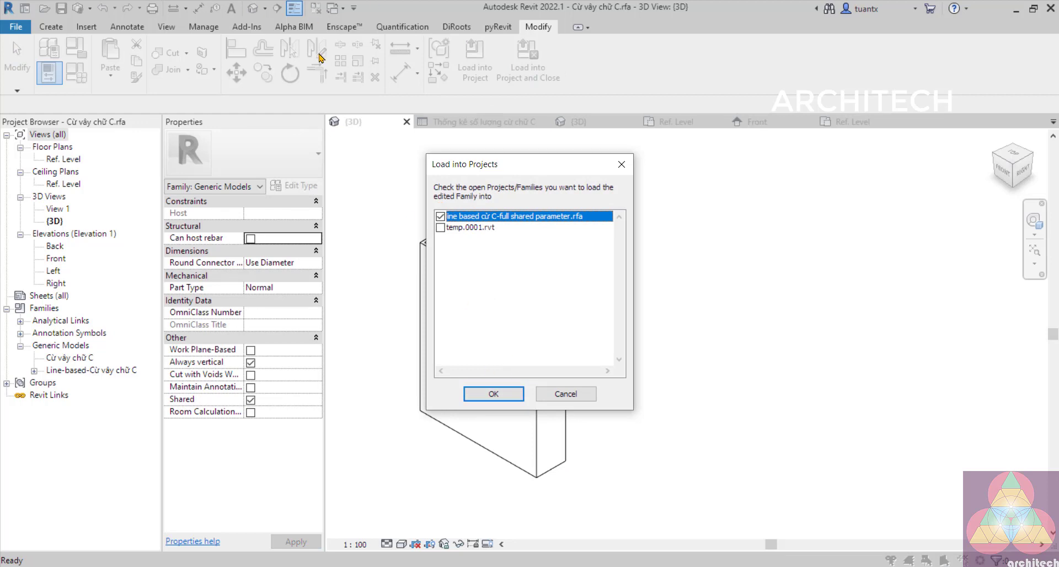
click(493, 394)
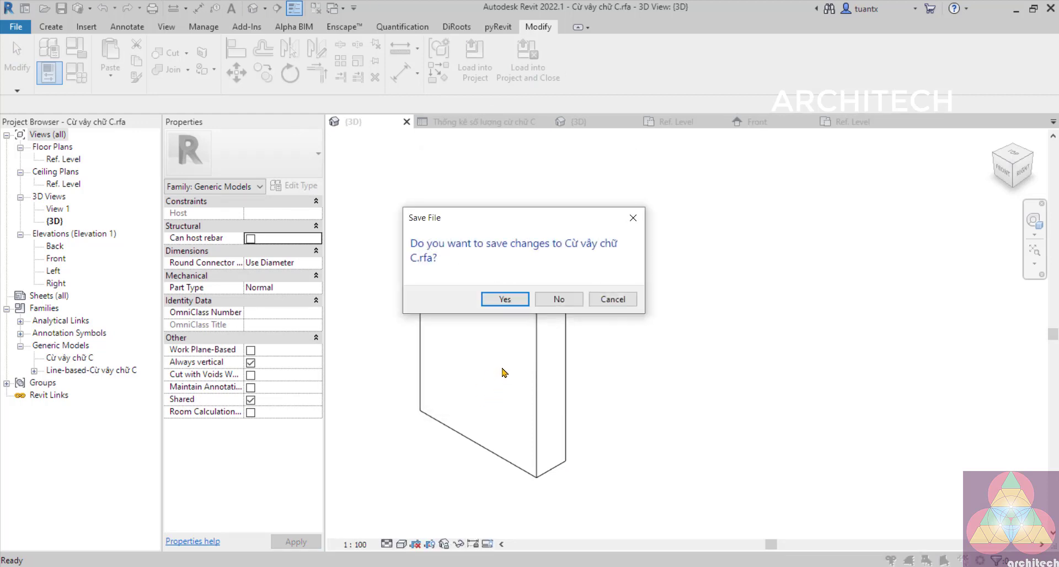
click(513, 301)
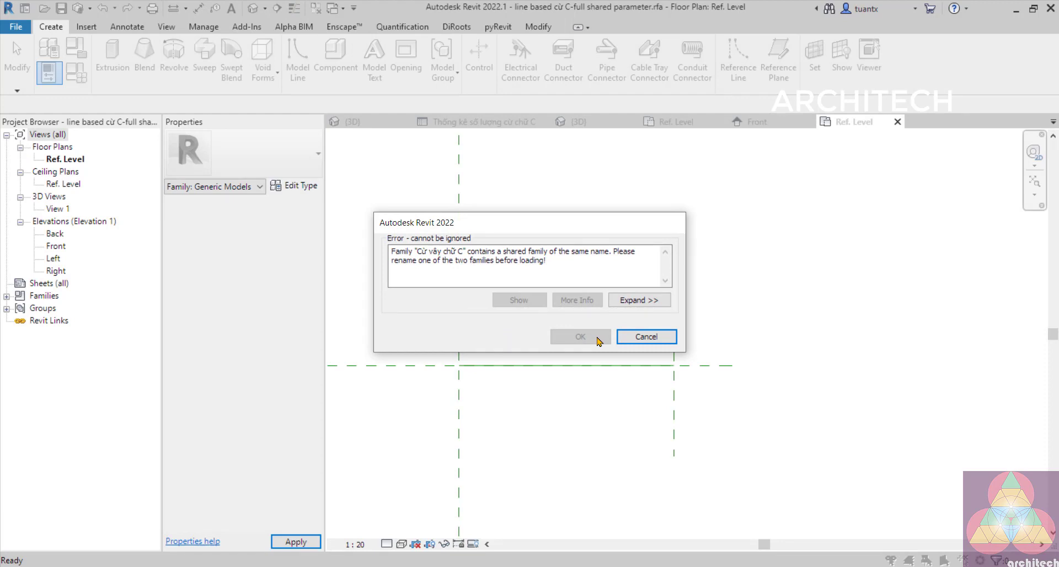
click(661, 342)
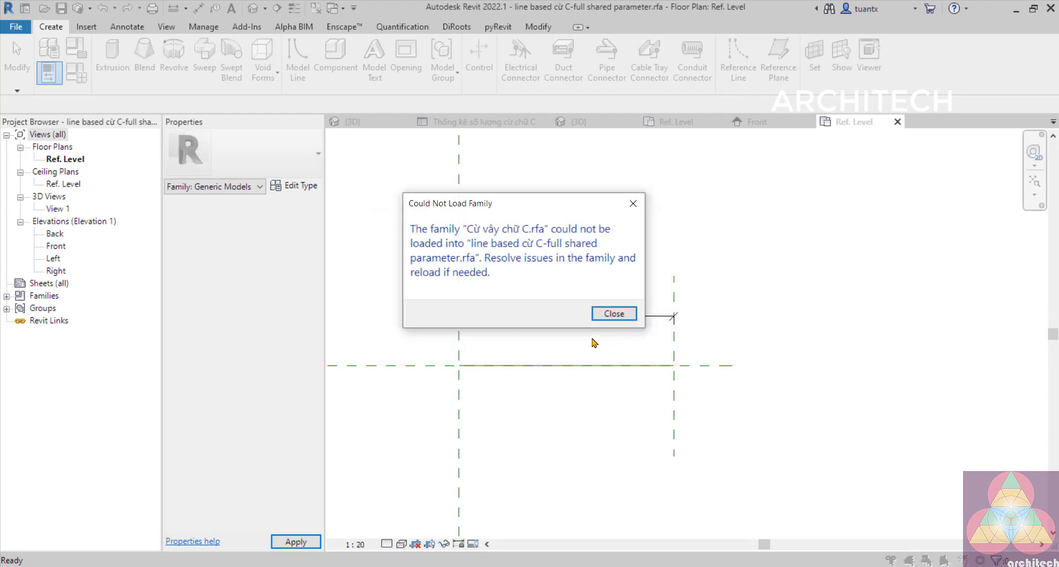
click(612, 313)
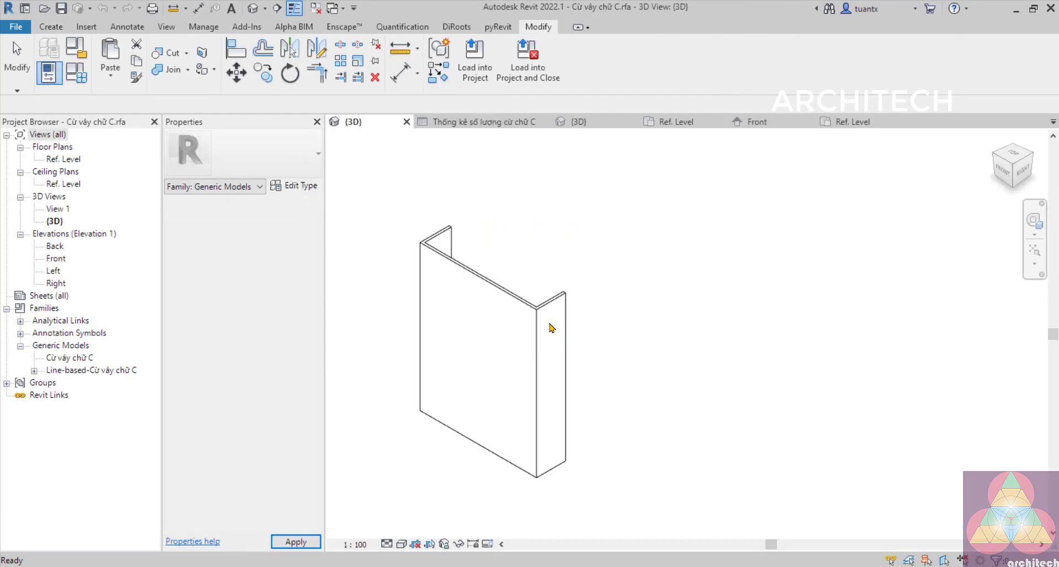
- Try to place a component in the line-based family's Ref. Level plan, without loading a family from disk
click(463, 275)
click(379, 323)
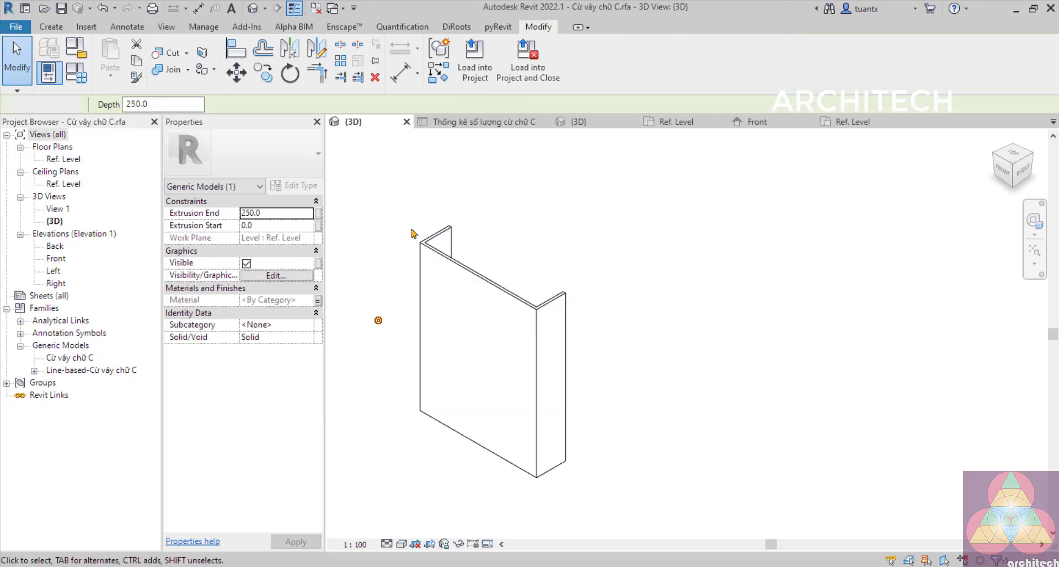
click(853, 122)
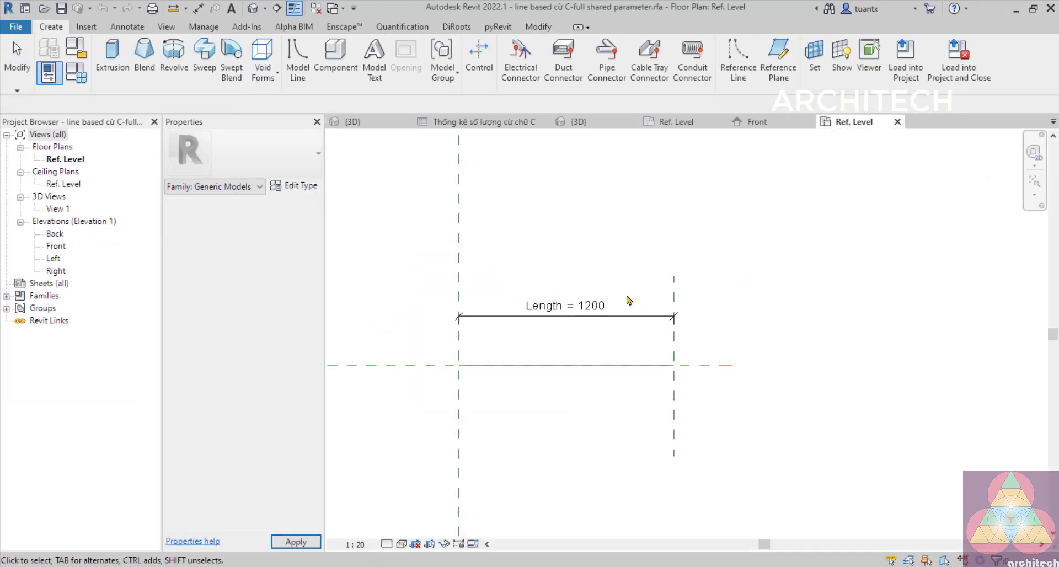
click(562, 250)
key(c)
key(m)
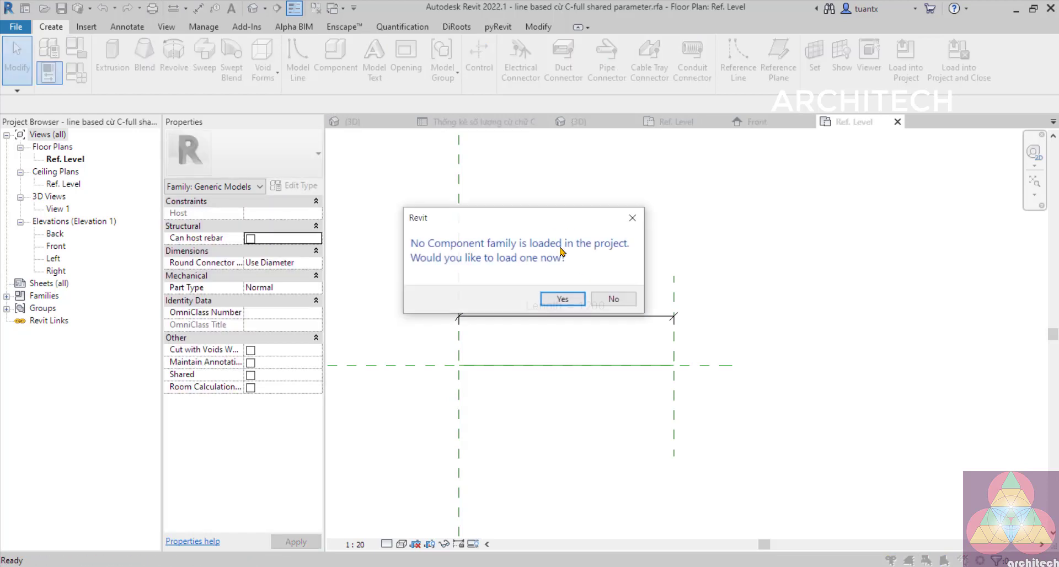
click(614, 297)
- Try once more to load the Cừ vây chữ C family into the line-based family
click(379, 122)
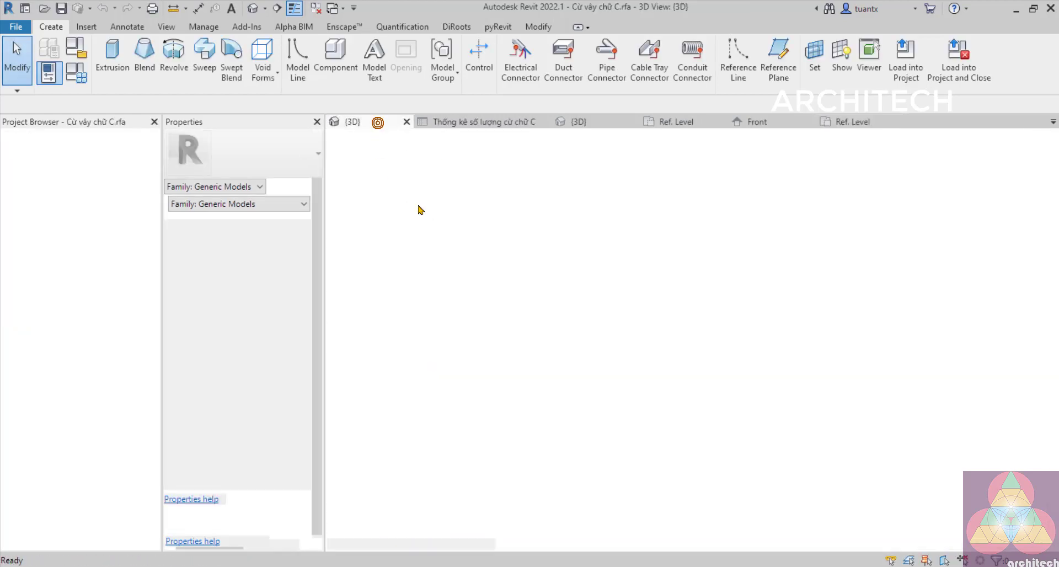
click(488, 71)
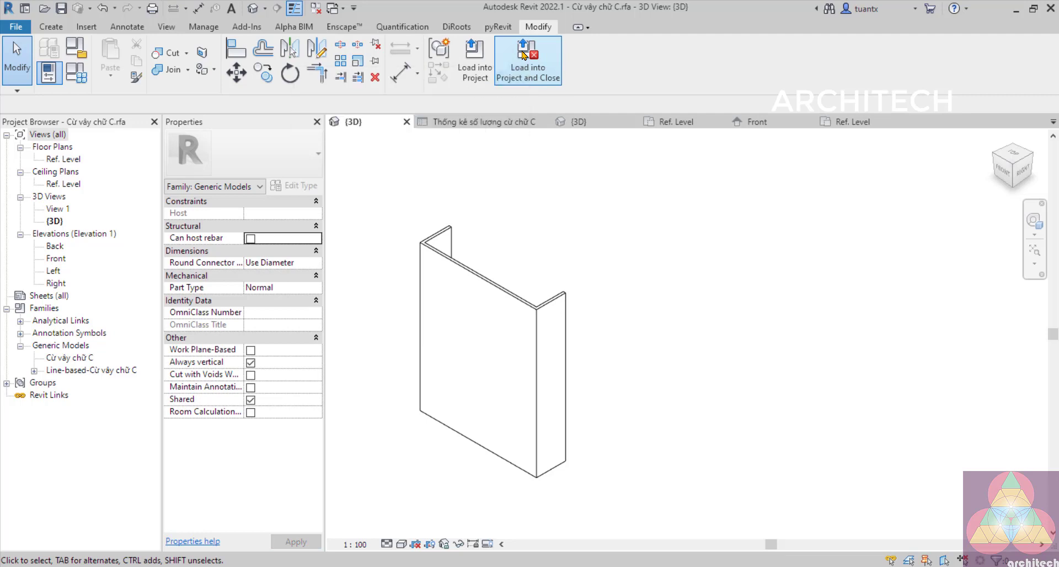
click(494, 393)
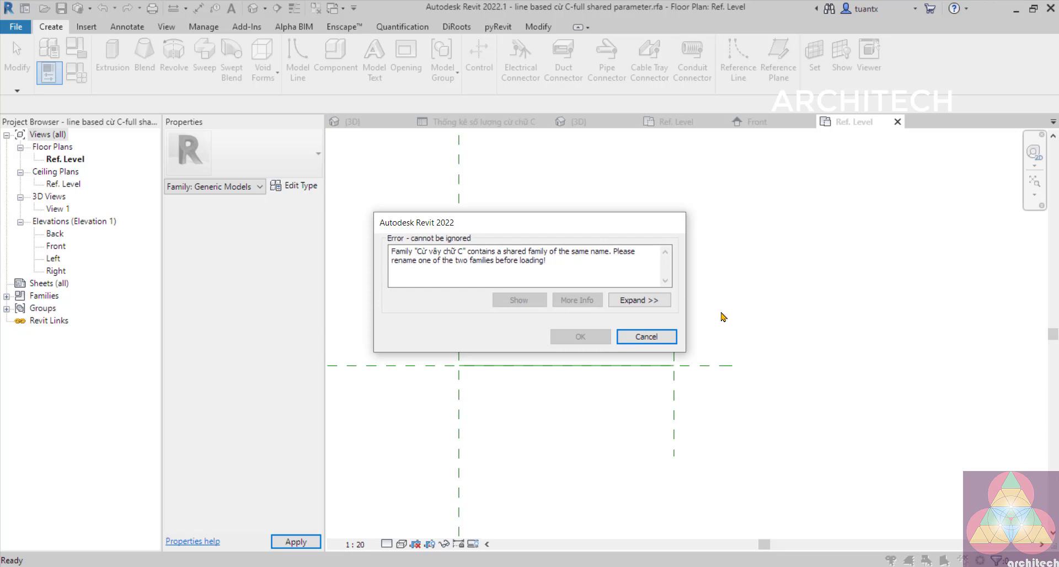
click(646, 337)
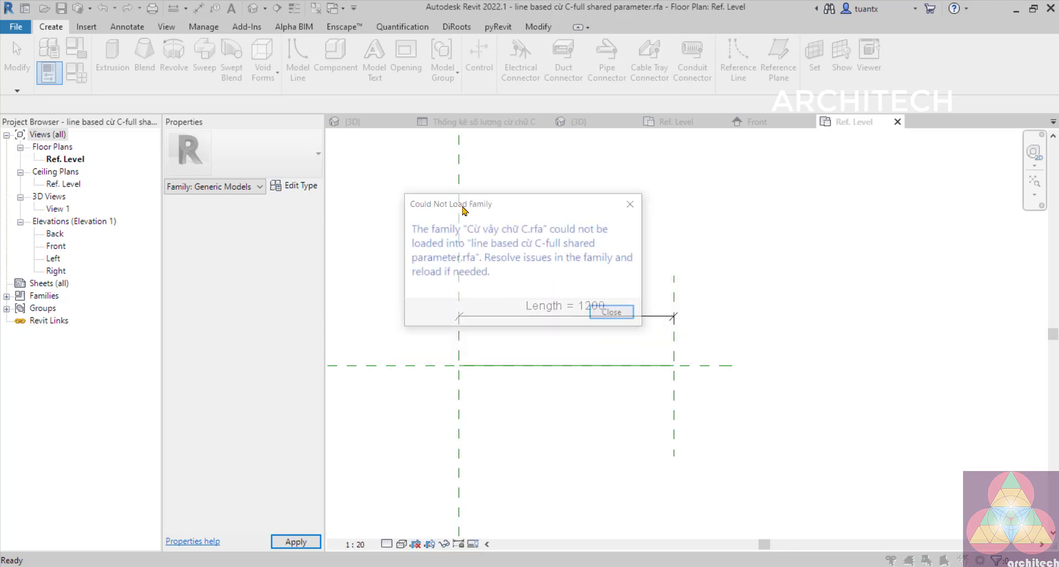
click(623, 313)
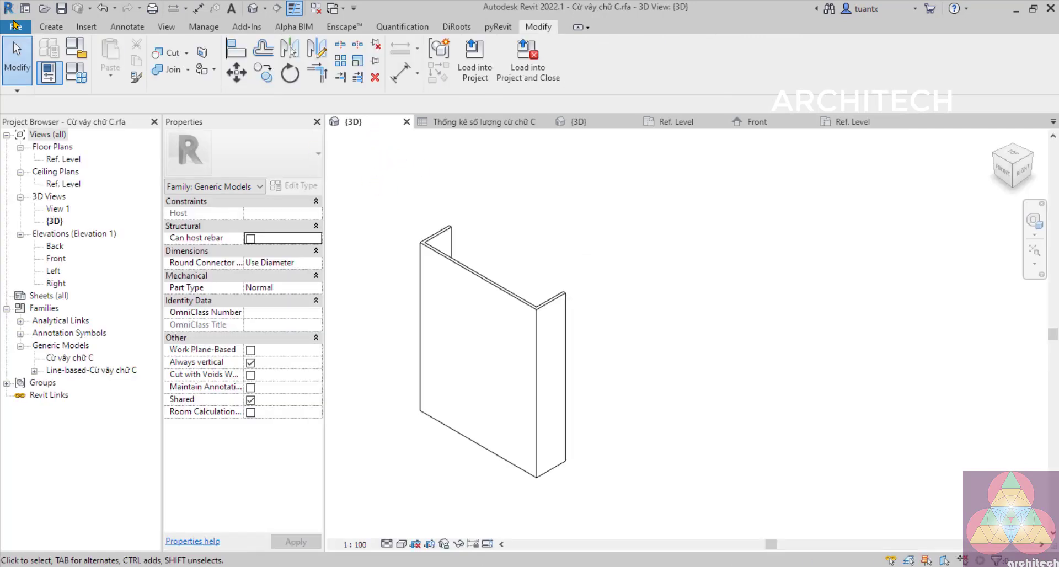
- Save a copy of the C-shaped pile family on the Desktop as "Cừ vây chữ C full shared", keeping the default save options
click(11, 27)
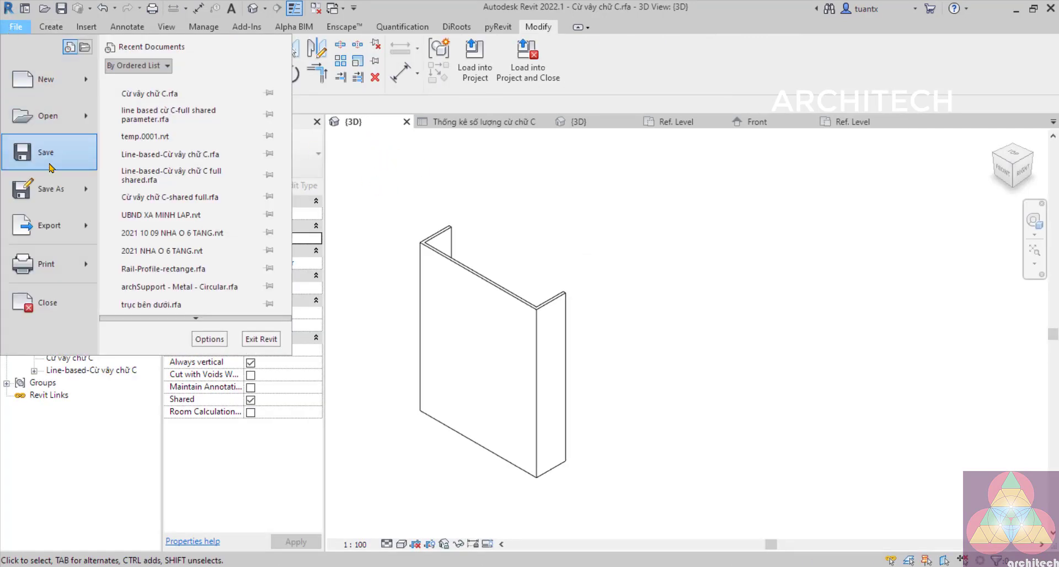
mouse_move(53, 187)
click(148, 181)
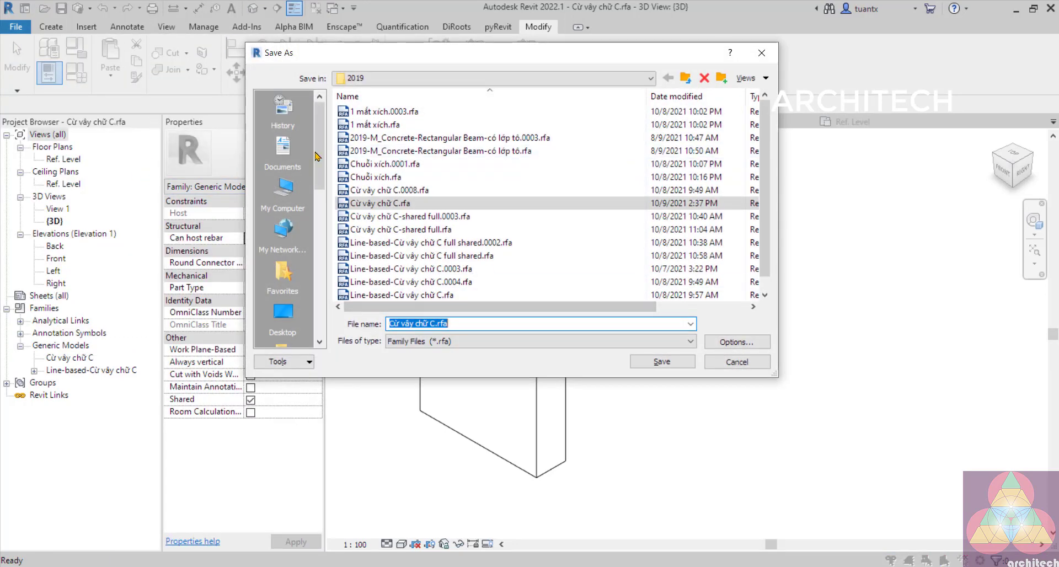
click(287, 309)
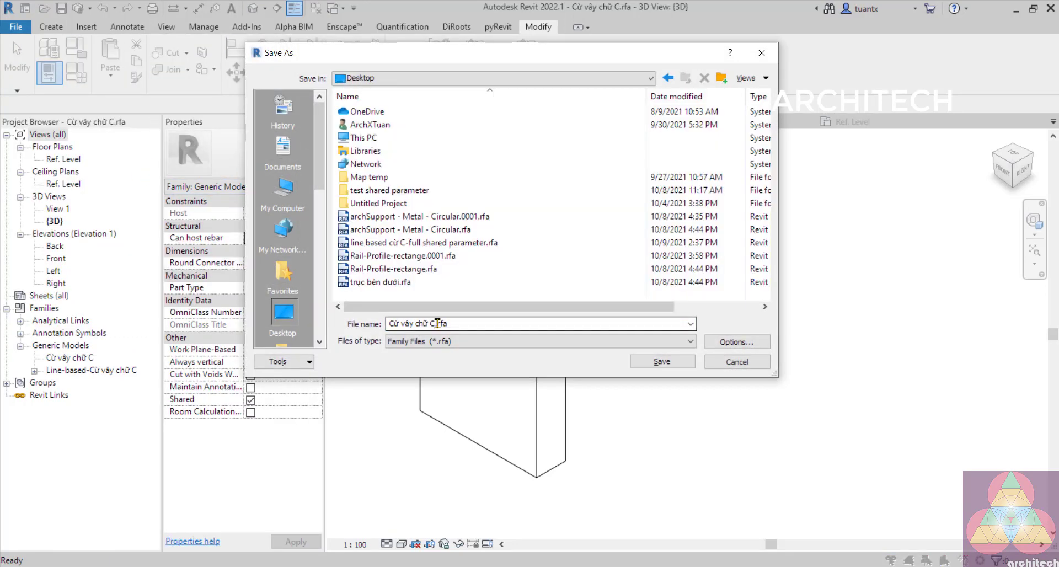
double_click(477, 325)
key(BackSpace)
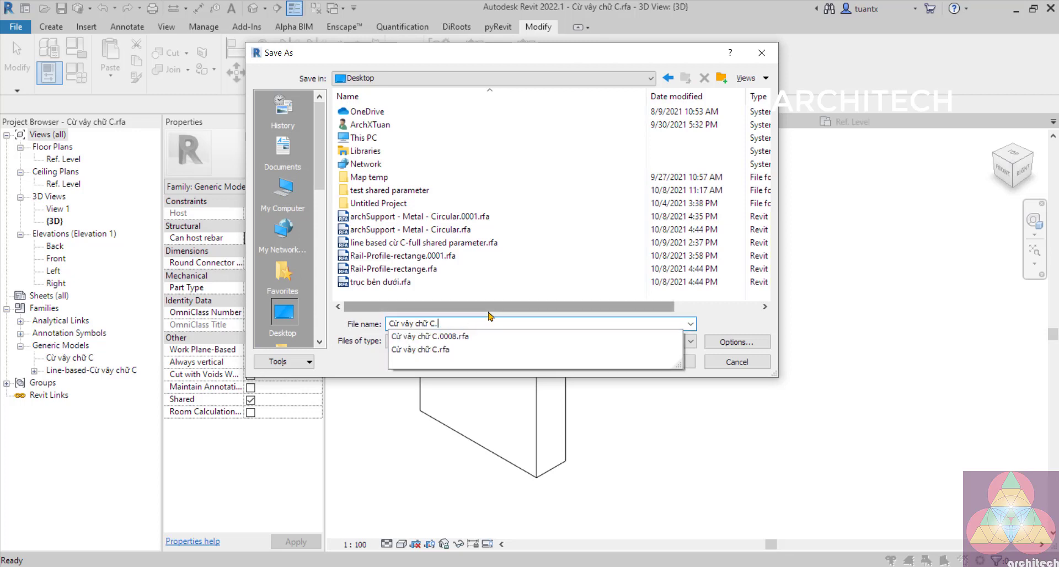
key(BackSpace)
text(full)
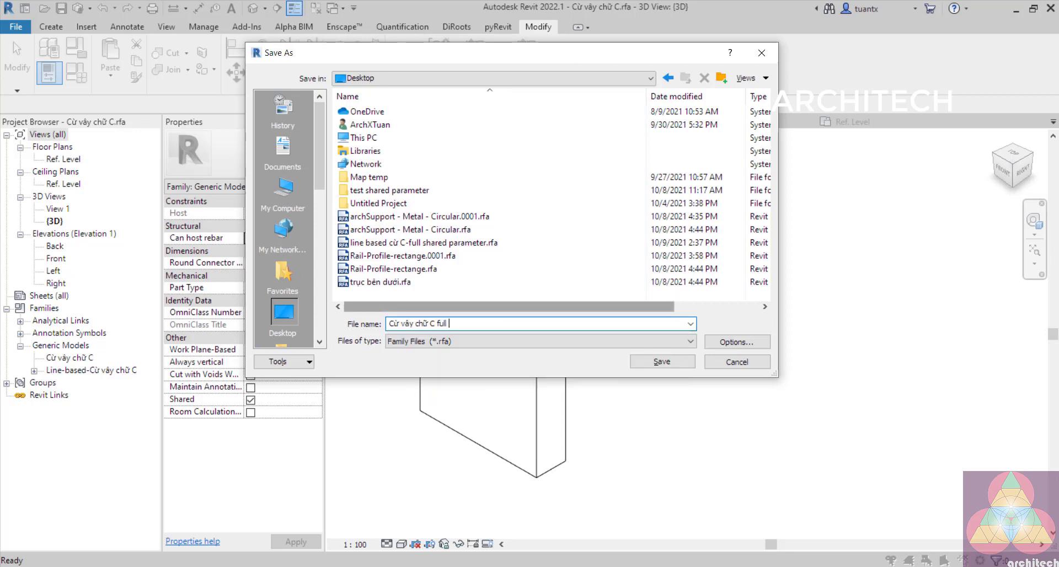
text( shared)
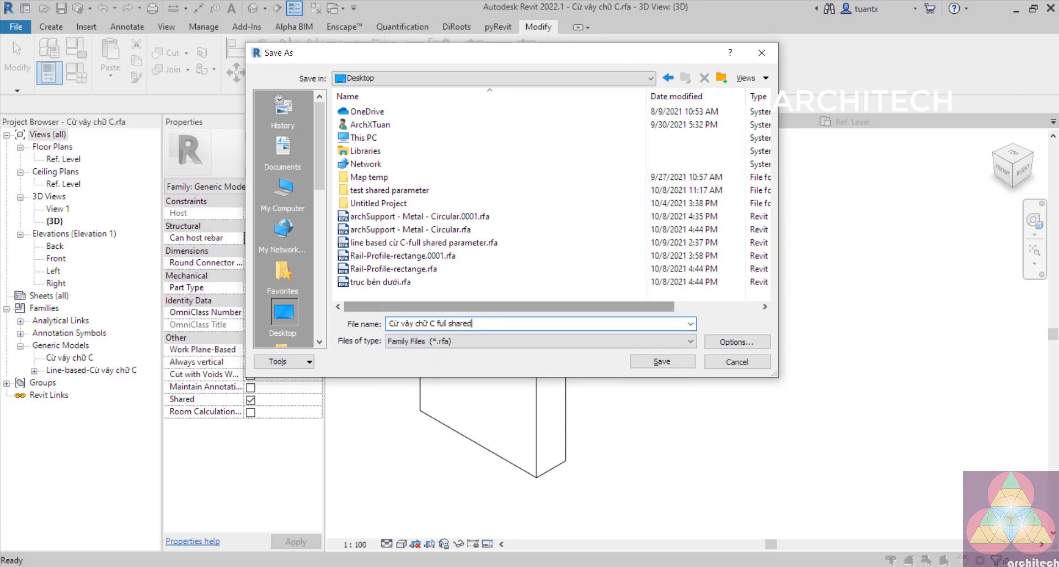
click(717, 343)
click(520, 311)
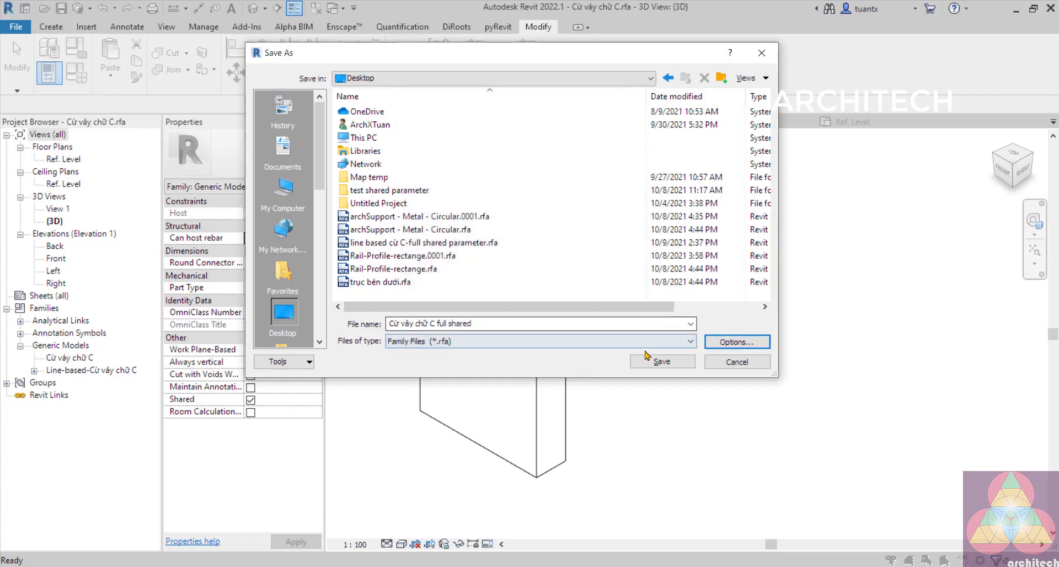
click(661, 361)
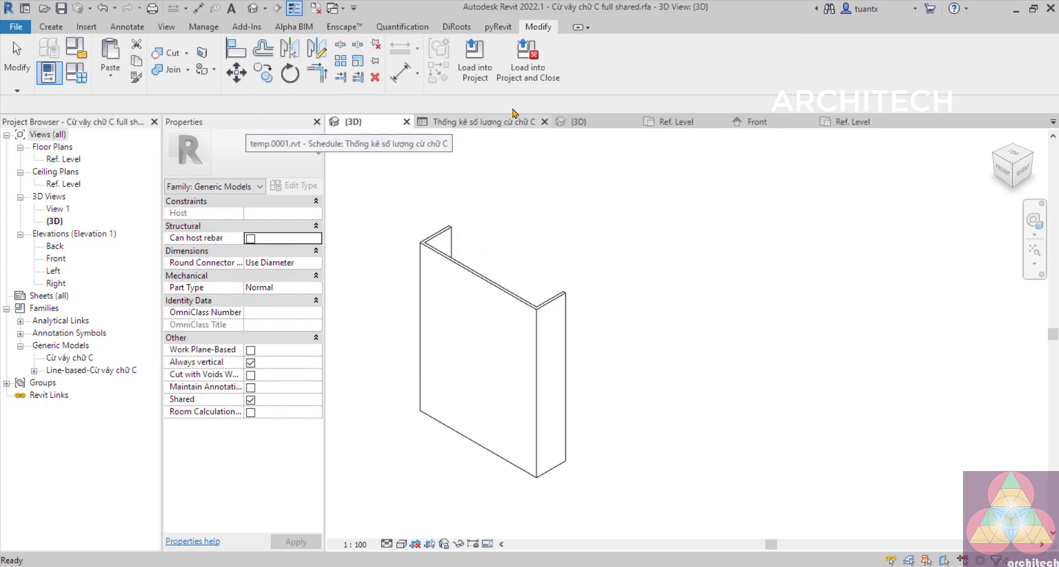
- Load the Cừ vây chữ C full shared family into line based cừ C-full shared parameter.rfa and place one pile above the reference line
click(521, 68)
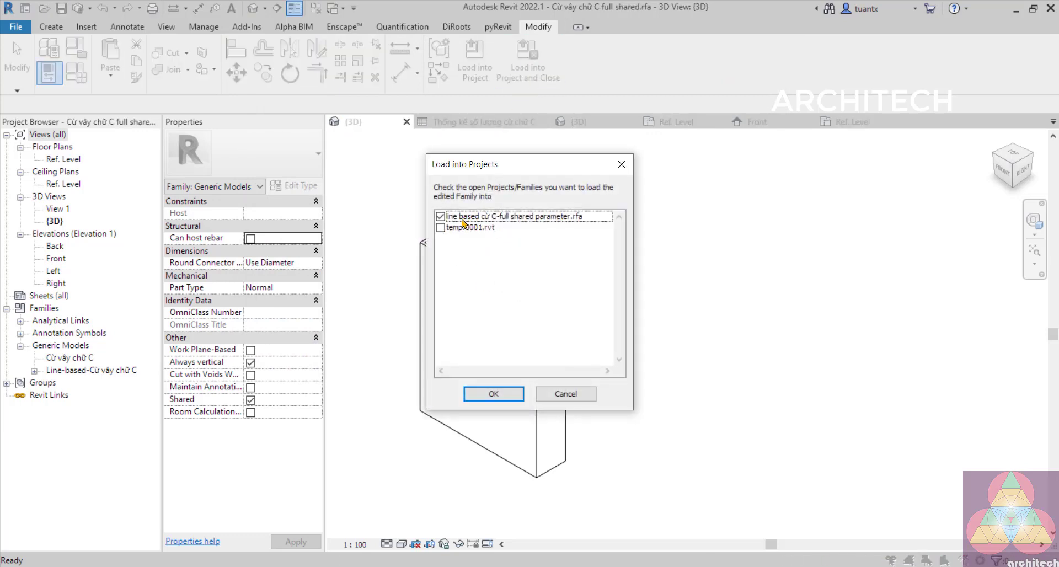
click(494, 394)
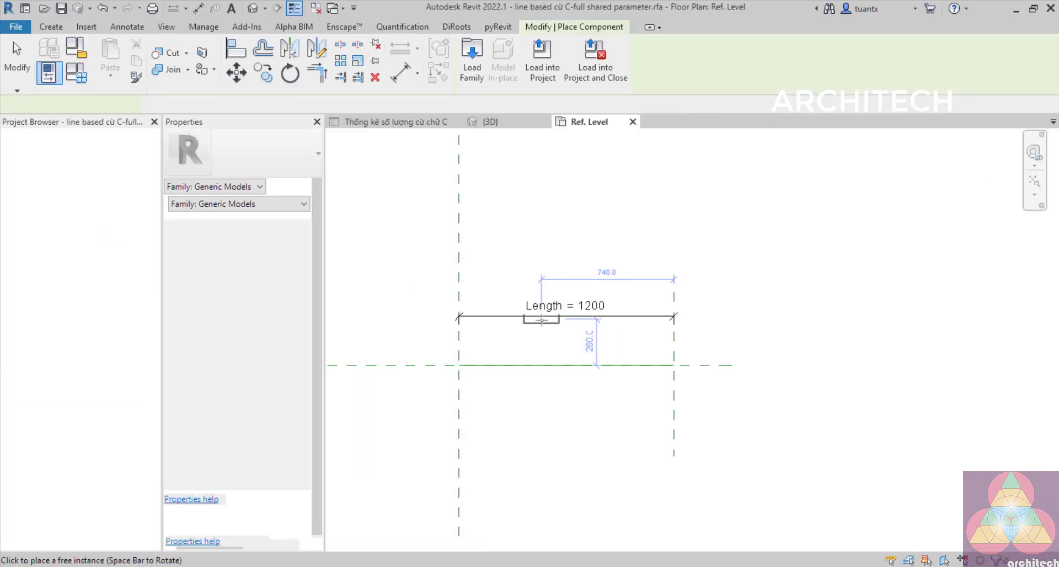
scroll(503, 293, up, 4)
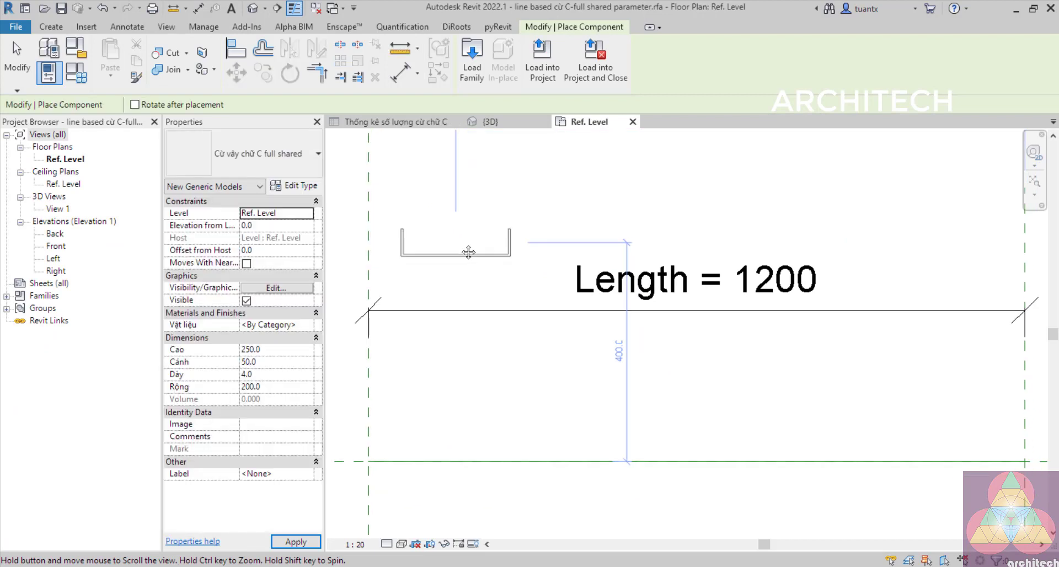
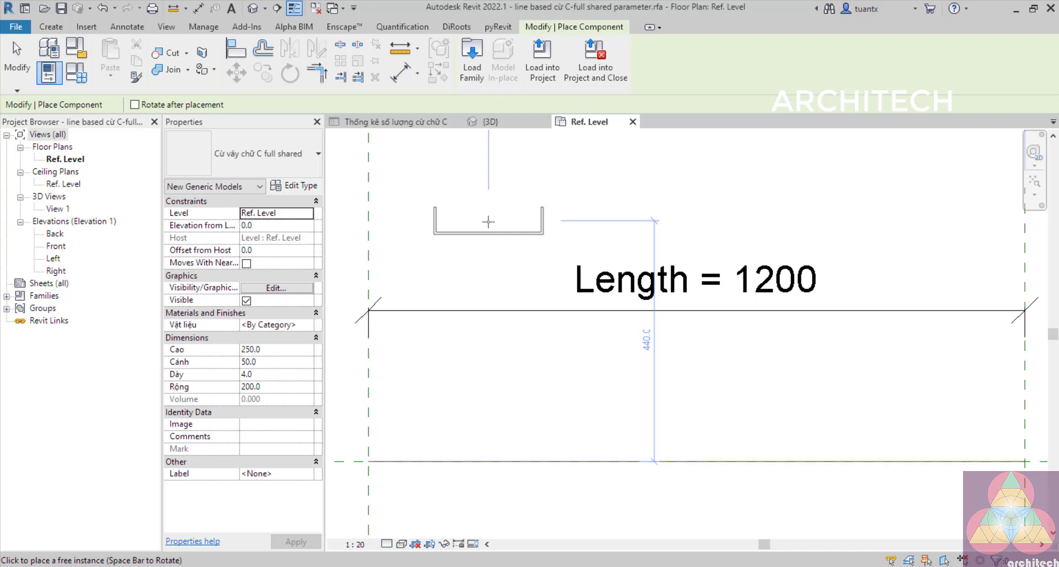
click(488, 222)
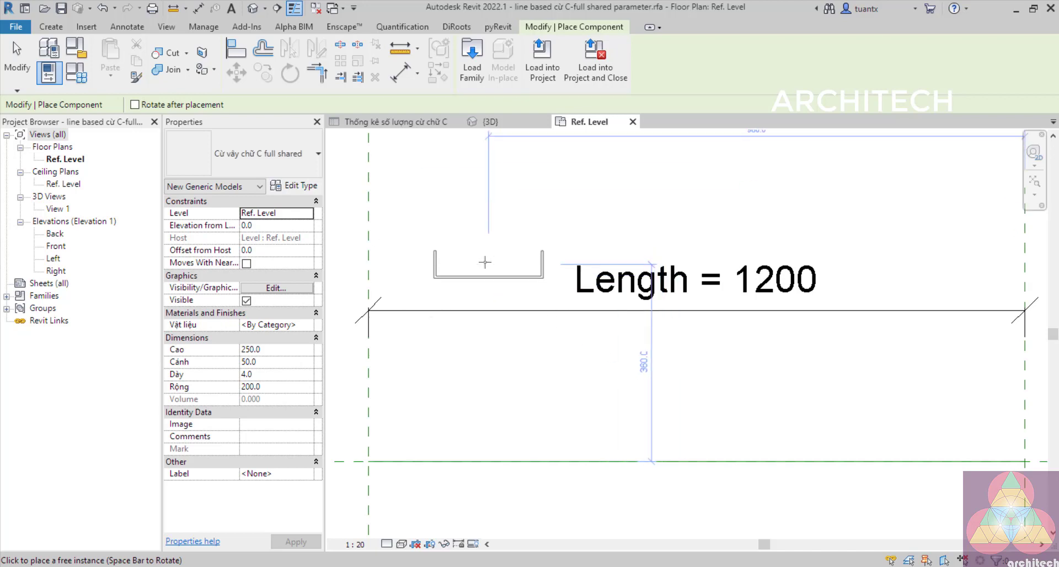
click(474, 231)
key(Escape)
key(Escape)
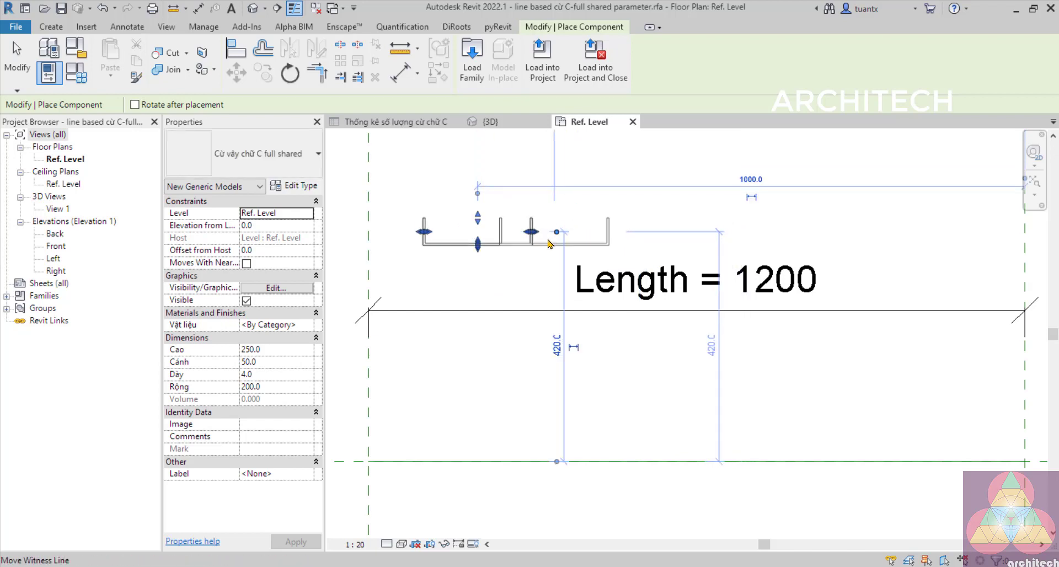
- Align the outer edge of the pile's left leg with the left vertical reference plane
mouse_move(465, 274)
middle_down()
mouse_move(485, 267)
mouse_move(479, 277)
middle_up()
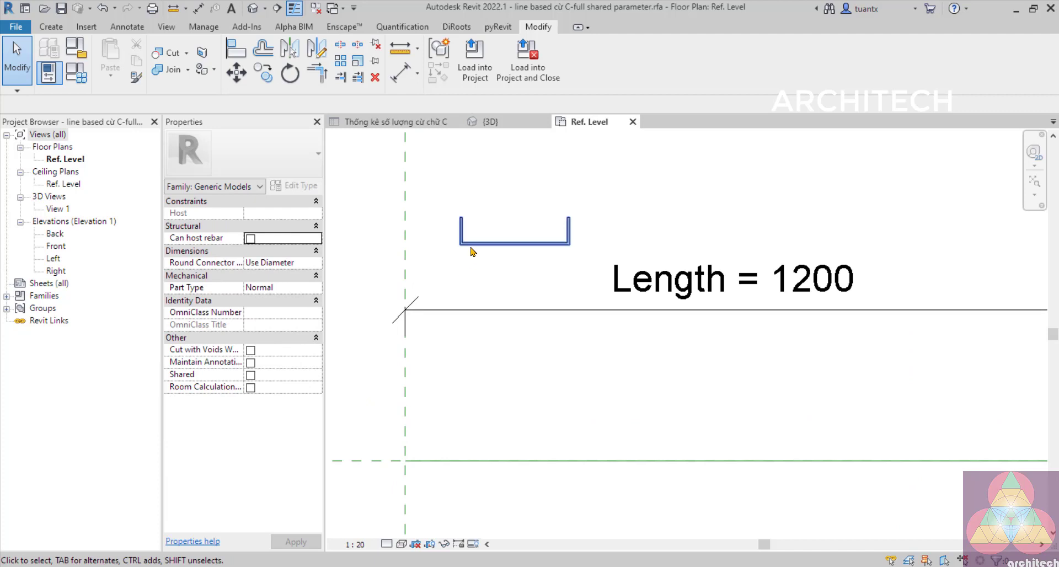
scroll(471, 359, down, 2)
key(a)
key(l)
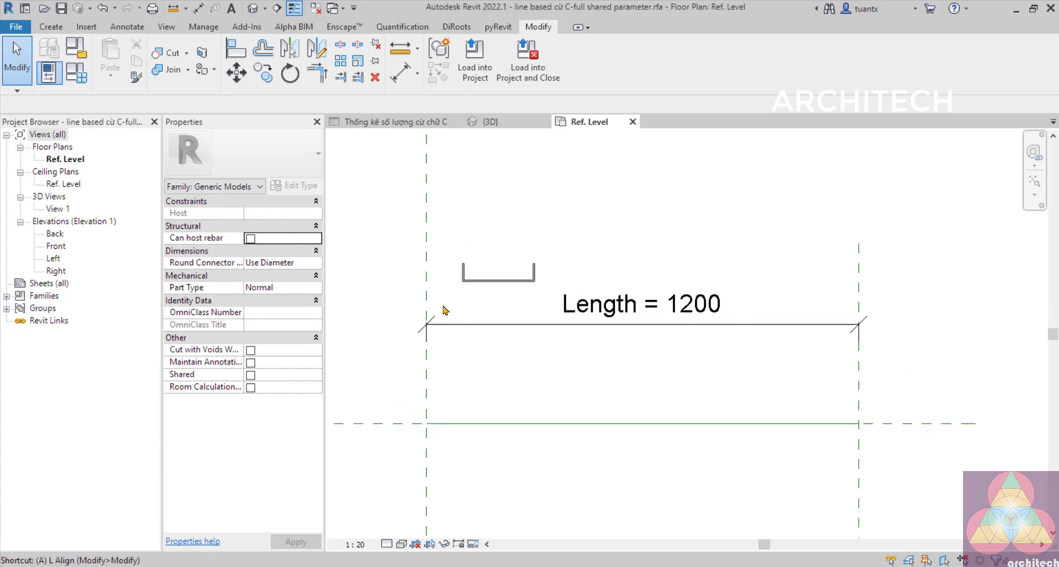
click(429, 249)
scroll(461, 275, up, 2)
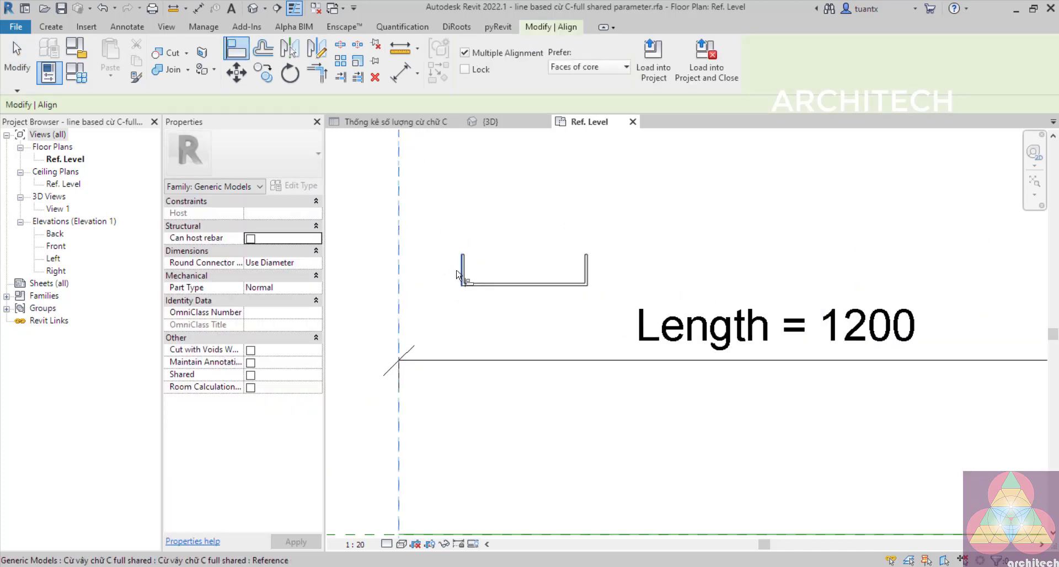
click(458, 271)
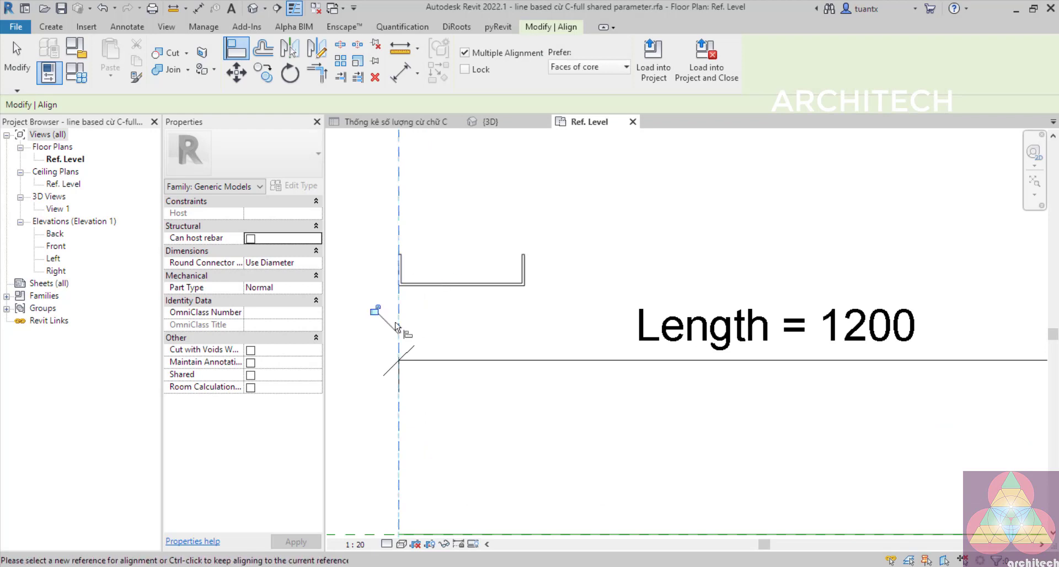
scroll(486, 318, down, 2)
middle_drag(486, 319, 485, 279)
key(Escape)
key(Escape)
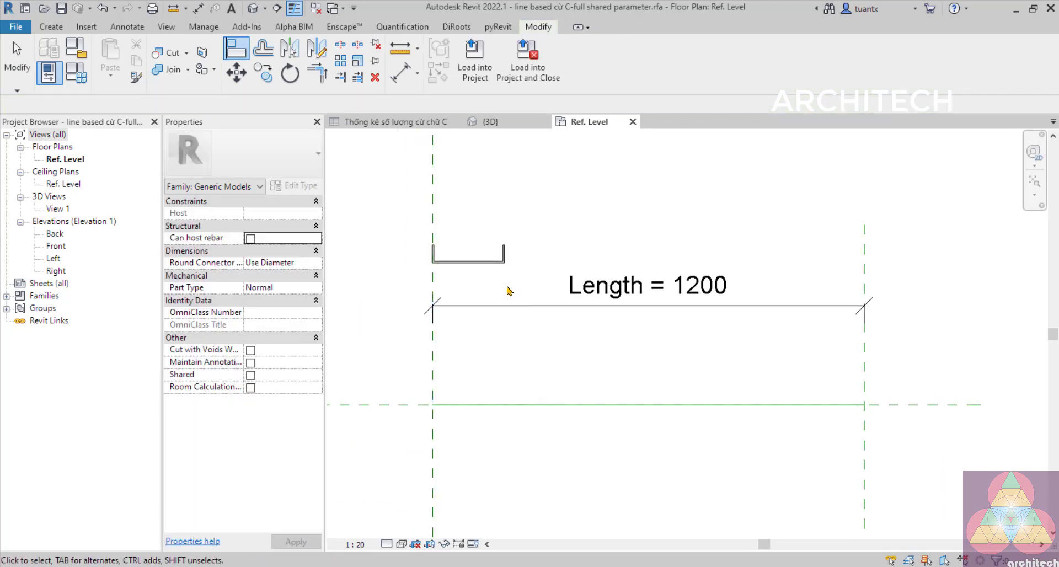
- Copy the aligned pile twice horizontally along the line, with constrained multiple copying
scroll(511, 274, down, 1)
scroll(515, 273, up, 4)
scroll(505, 273, down, 2)
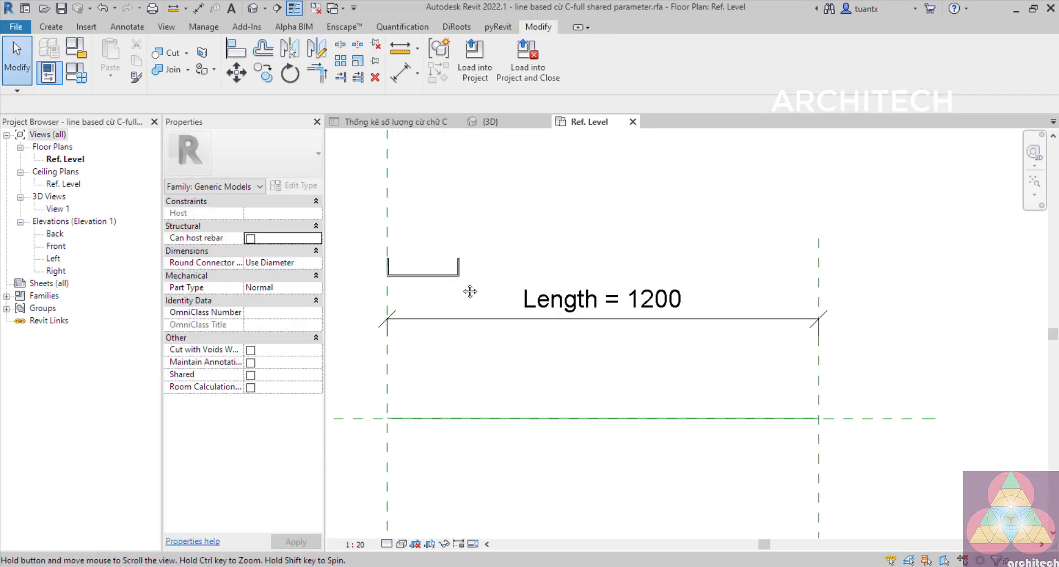
scroll(436, 285, down, 1)
scroll(435, 284, up, 1)
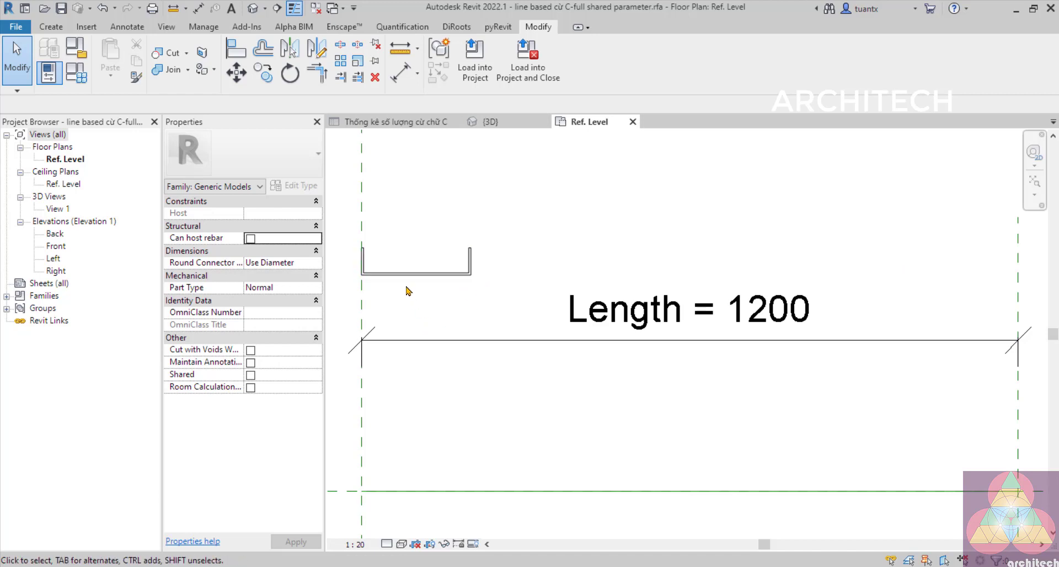
scroll(489, 296, up, 2)
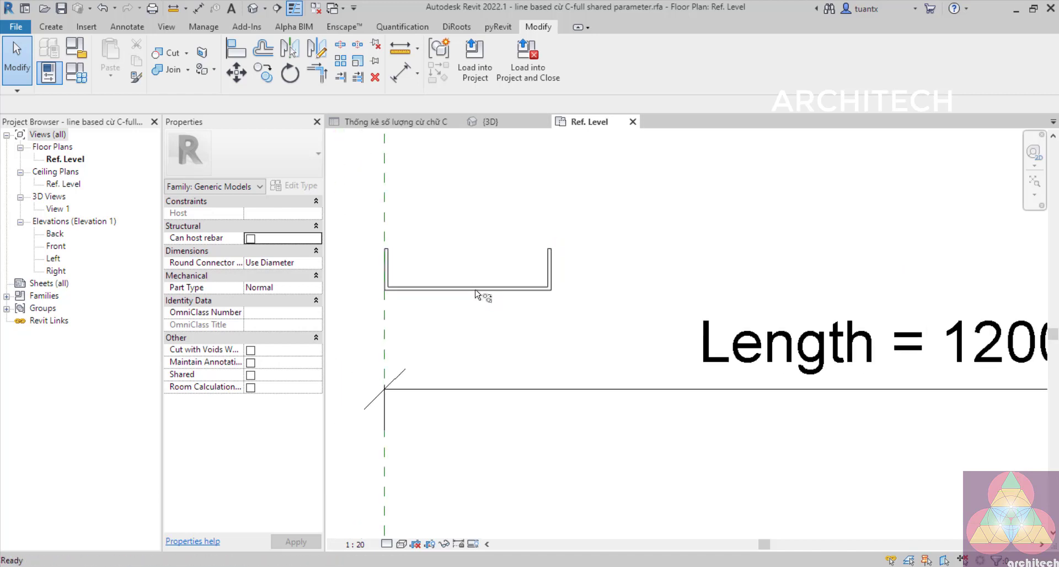
key(c)
key(o)
scroll(693, 282, down, 1)
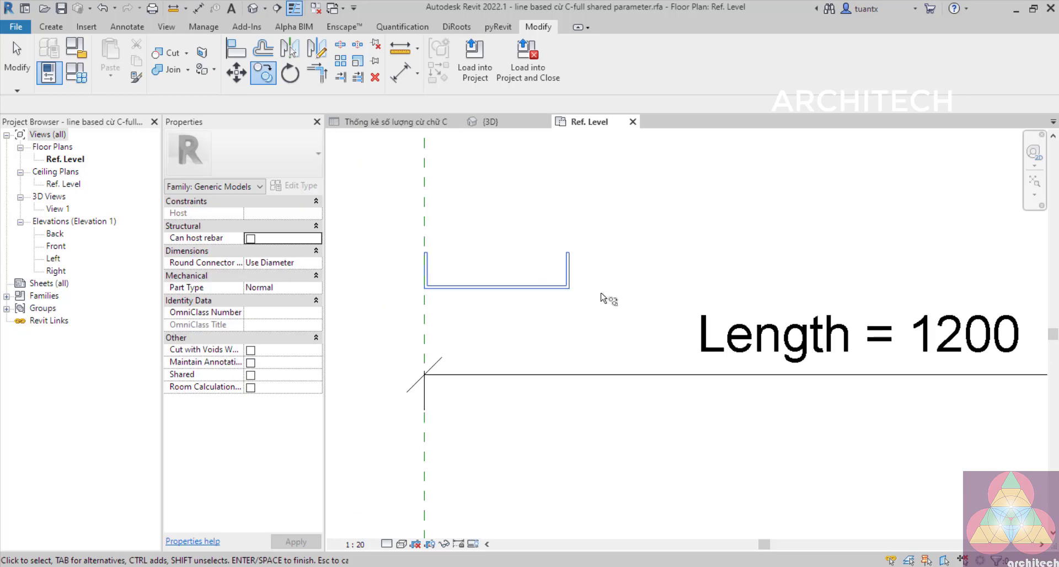
key(Escape)
click(548, 288)
key(space)
click(548, 288)
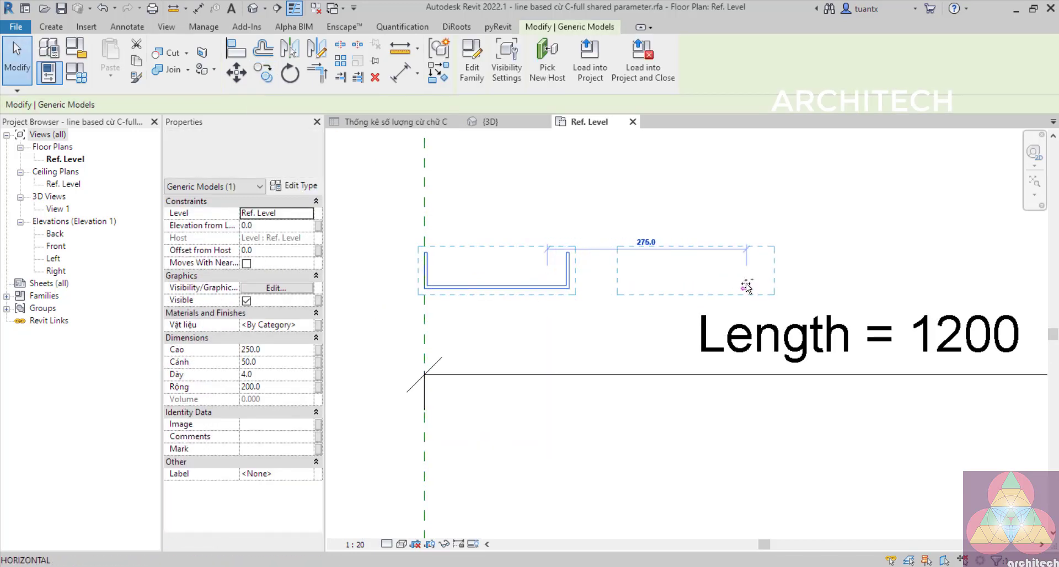
click(772, 286)
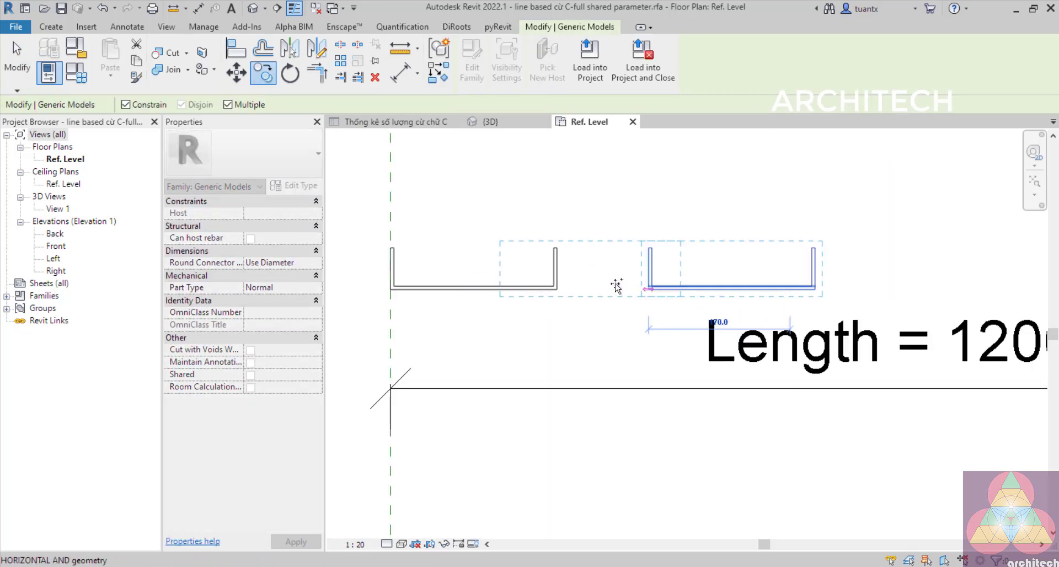
scroll(634, 282, up, 2)
key(Escape)
- Rotate the middle pile 180° and move it so its left leg end fits into the first pile's inner right corner
click(596, 291)
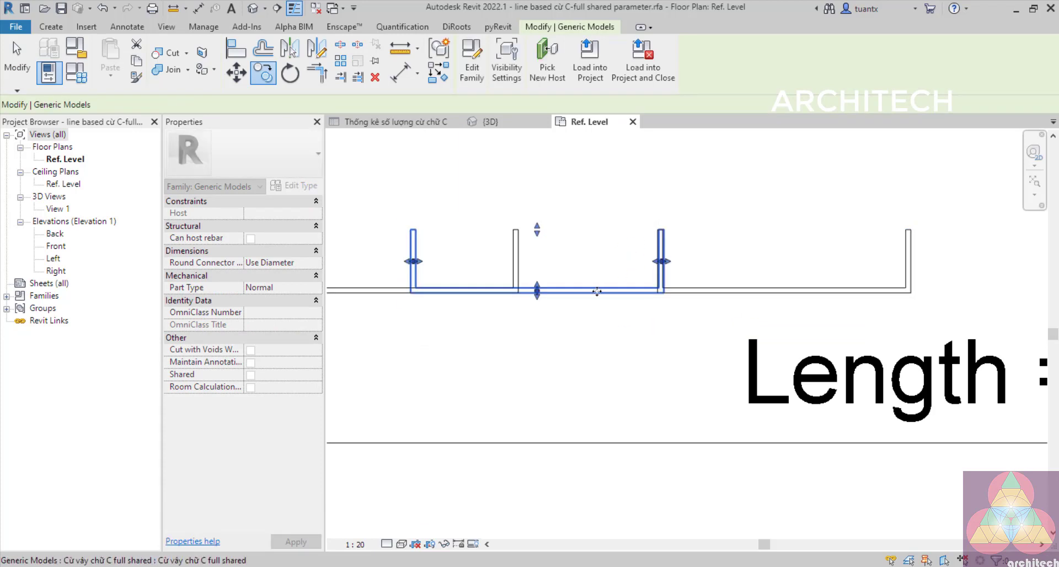
key(space)
key(space)
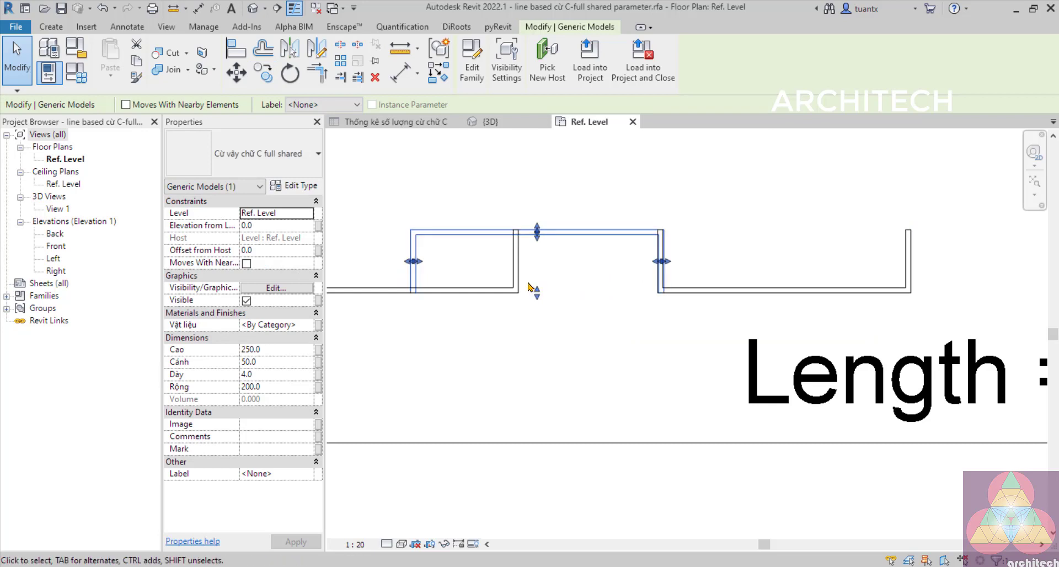
key(m)
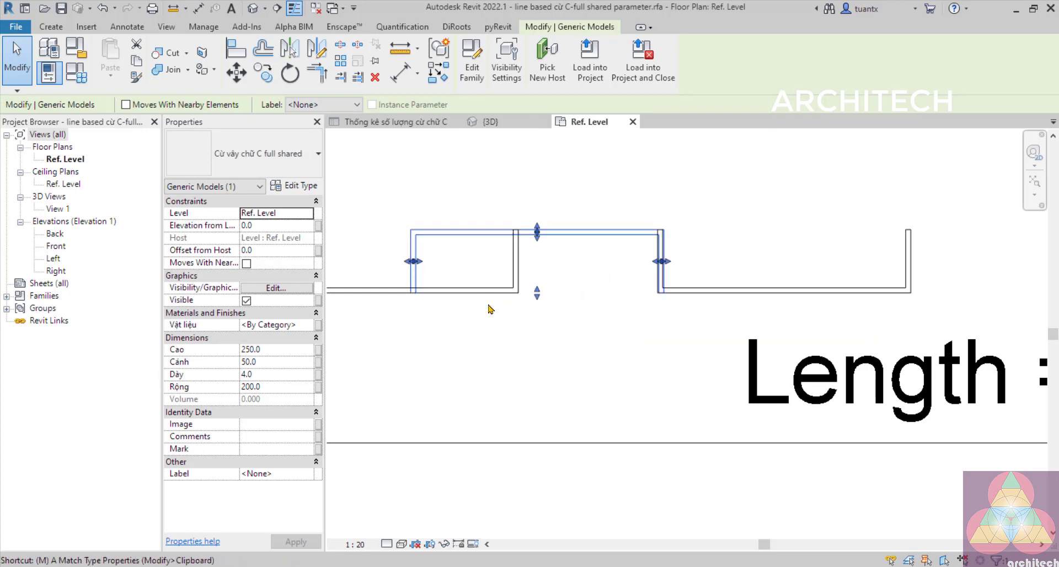
key(v)
scroll(408, 293, up, 3)
click(406, 293)
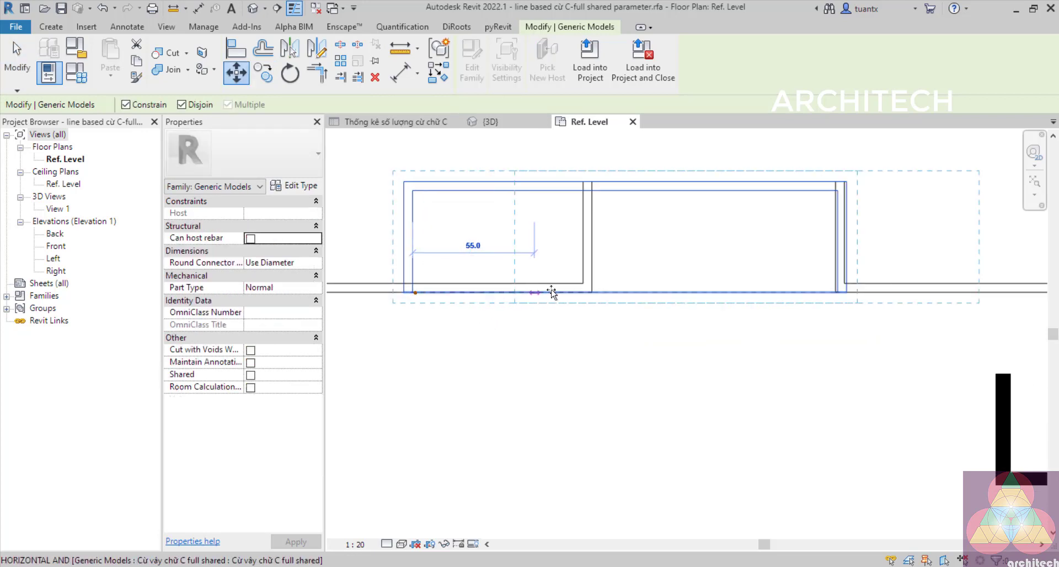
click(579, 286)
key(m)
key(v)
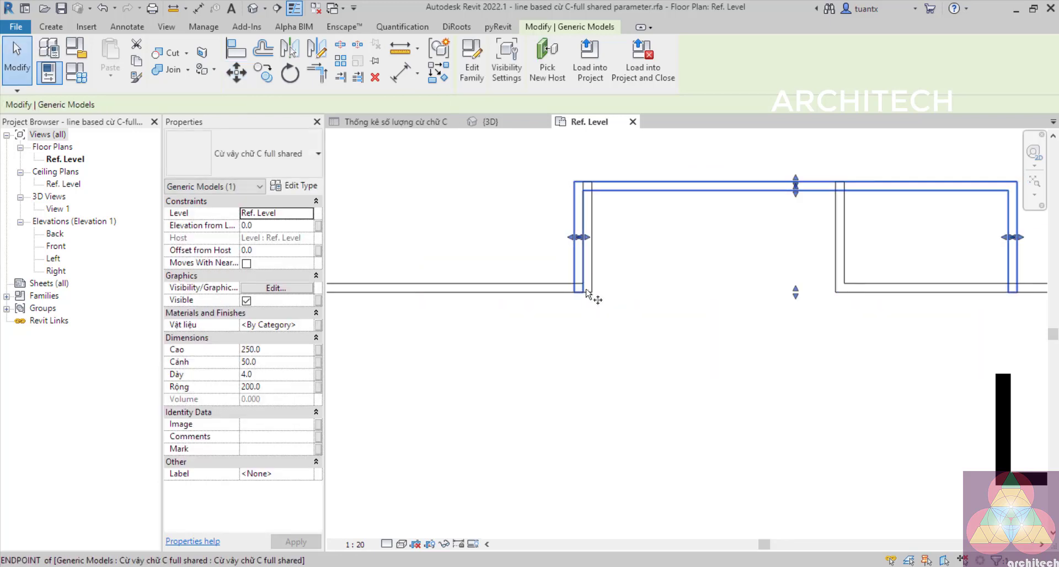
click(584, 293)
key(Escape)
scroll(658, 289, down, 2)
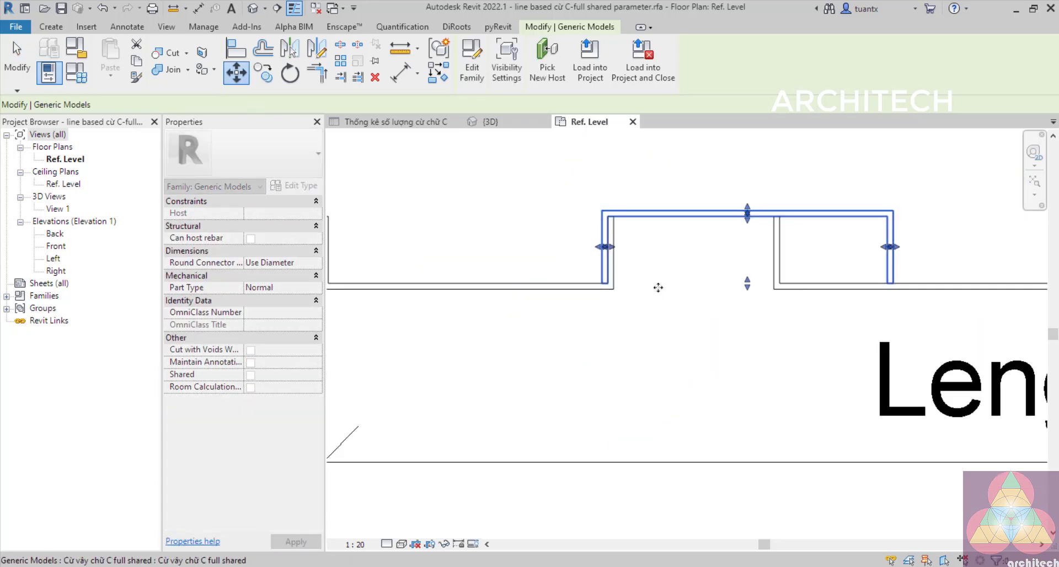
click(607, 296)
click(606, 289)
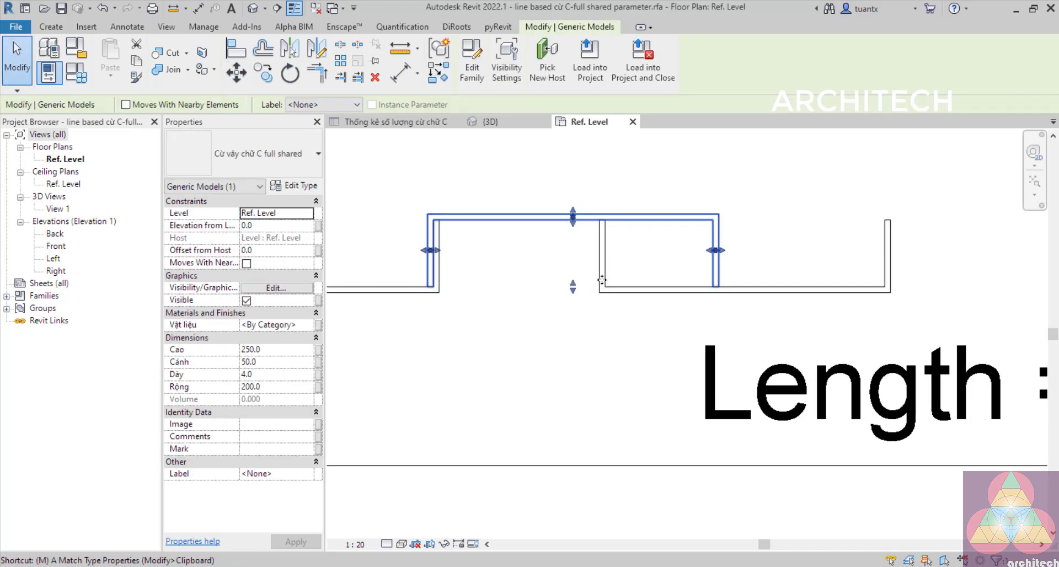
- Try to move a pile by snapping from the third pile's left leg end to the flipped pile's inner right corner
scroll(605, 234, up, 2)
key(m)
key(v)
click(607, 215)
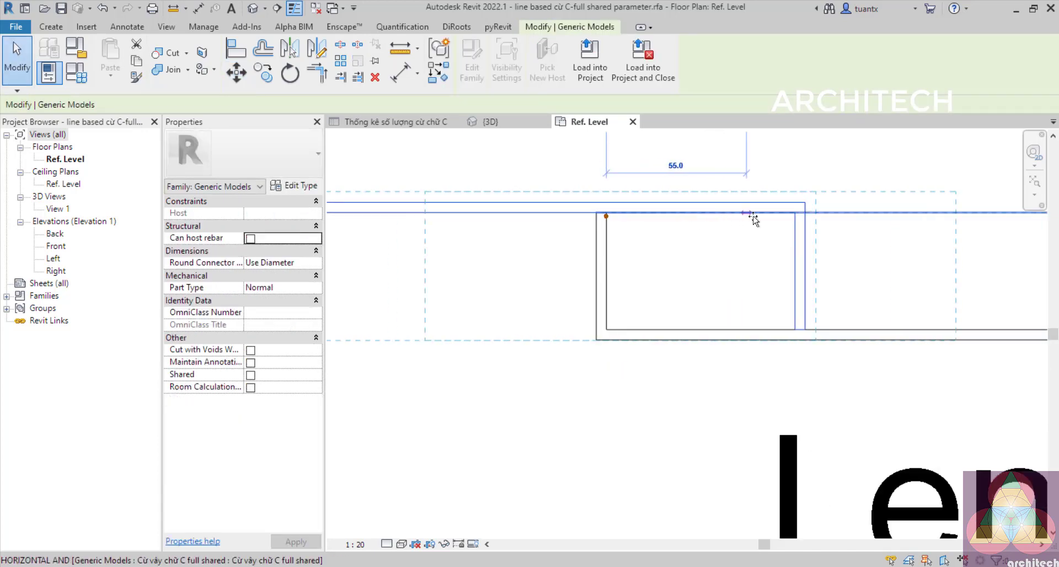
click(793, 213)
click(686, 260)
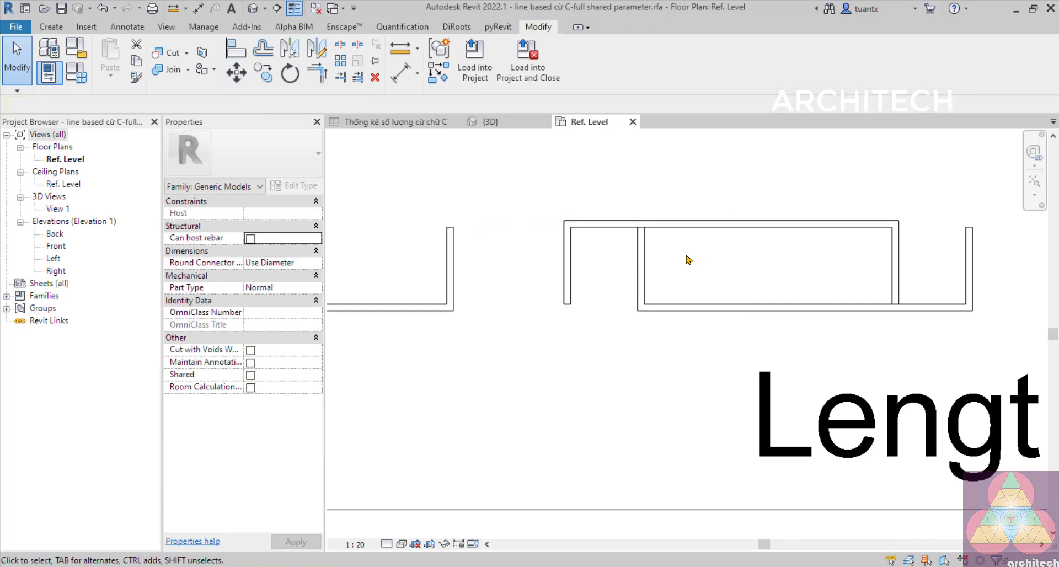
scroll(599, 270, up, 2)
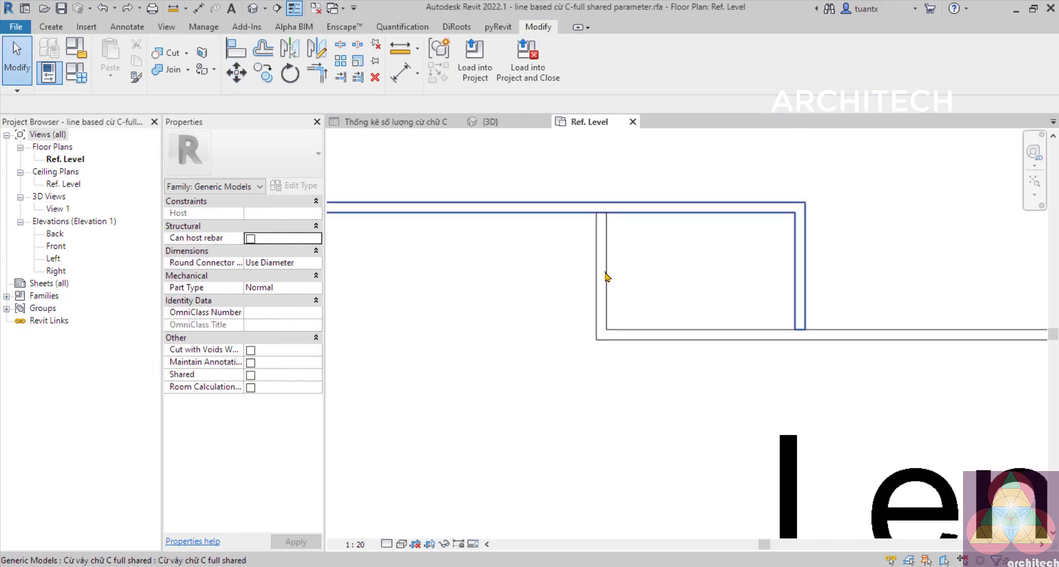
click(603, 272)
key(v)
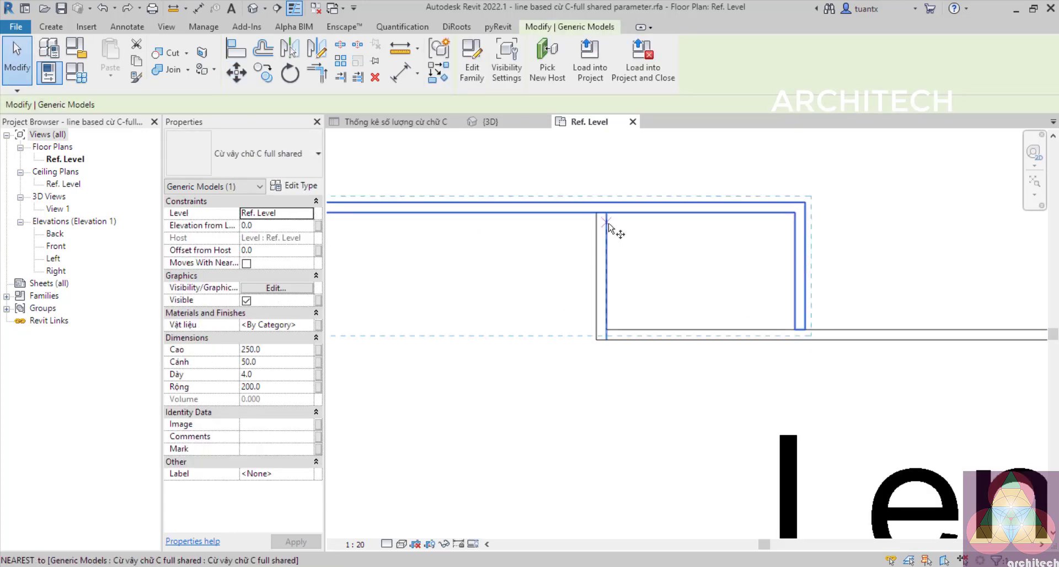
click(607, 213)
click(794, 212)
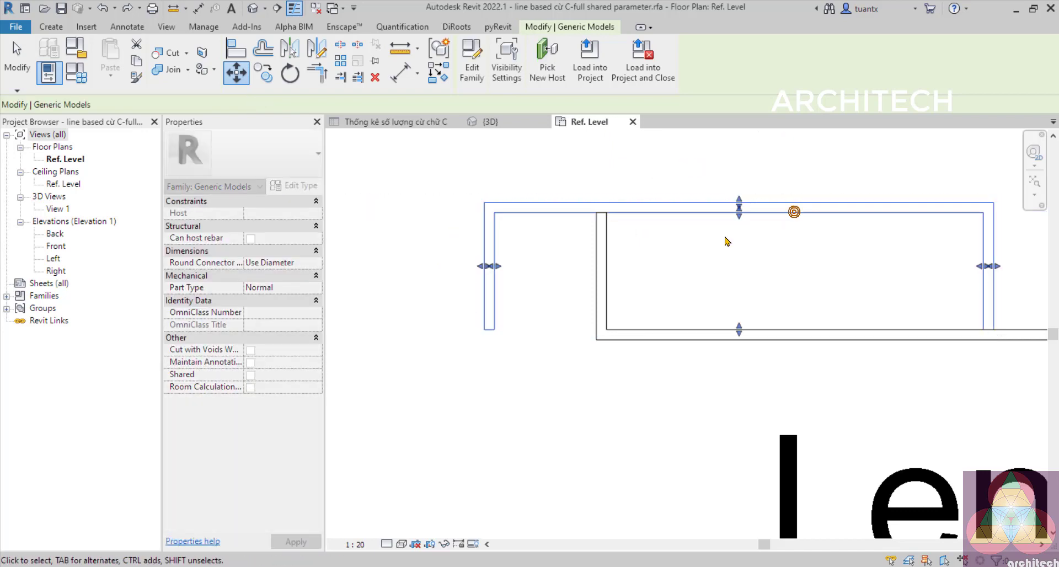
scroll(731, 243, down, 4)
click(691, 332)
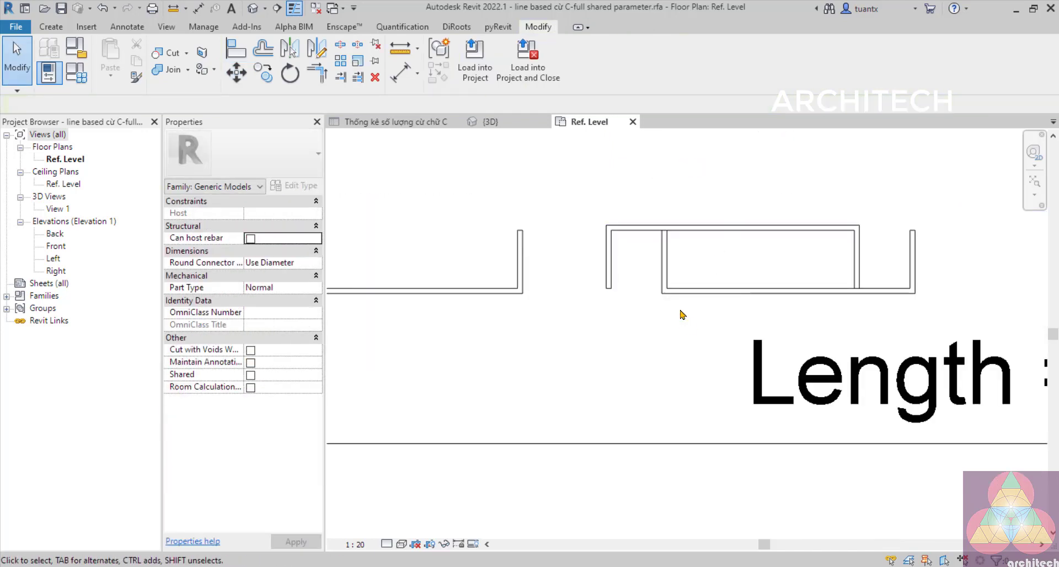
- Move the third pile 74 mm to the right so its left leg end fits into the flipped pile's inner right corner
scroll(683, 315, up, 3)
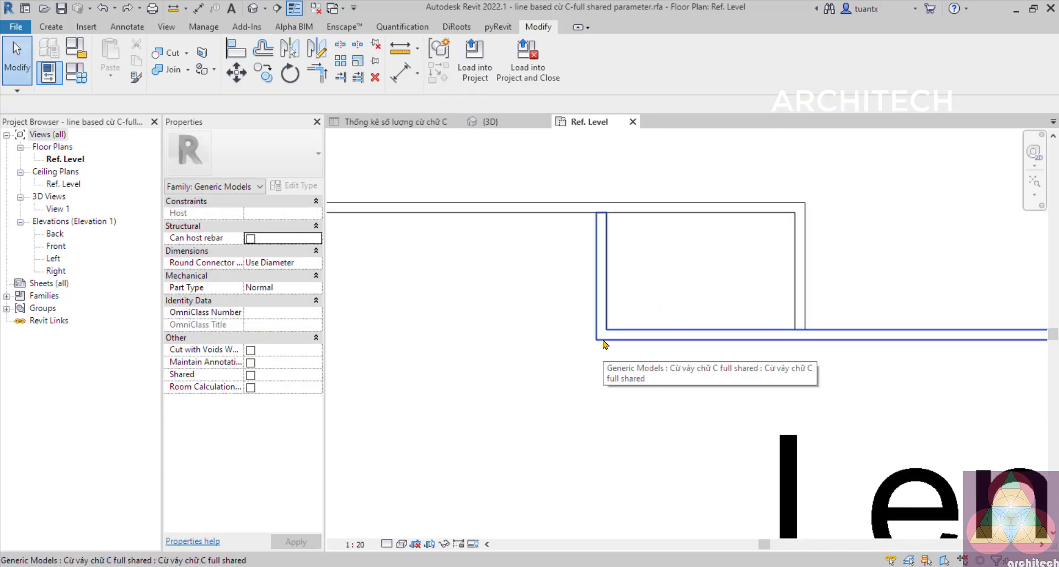
click(604, 342)
key(m)
key(v)
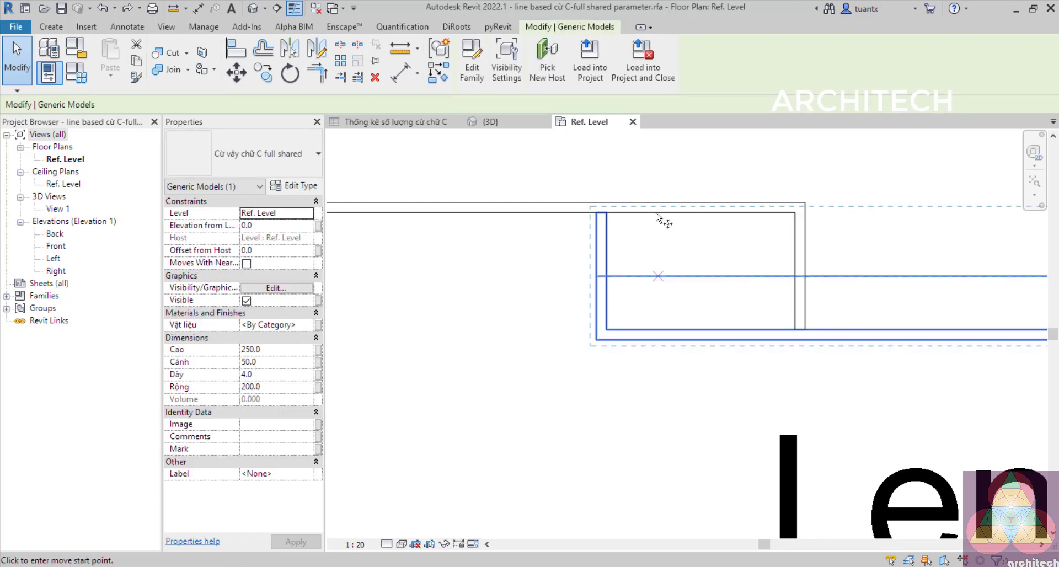
click(606, 213)
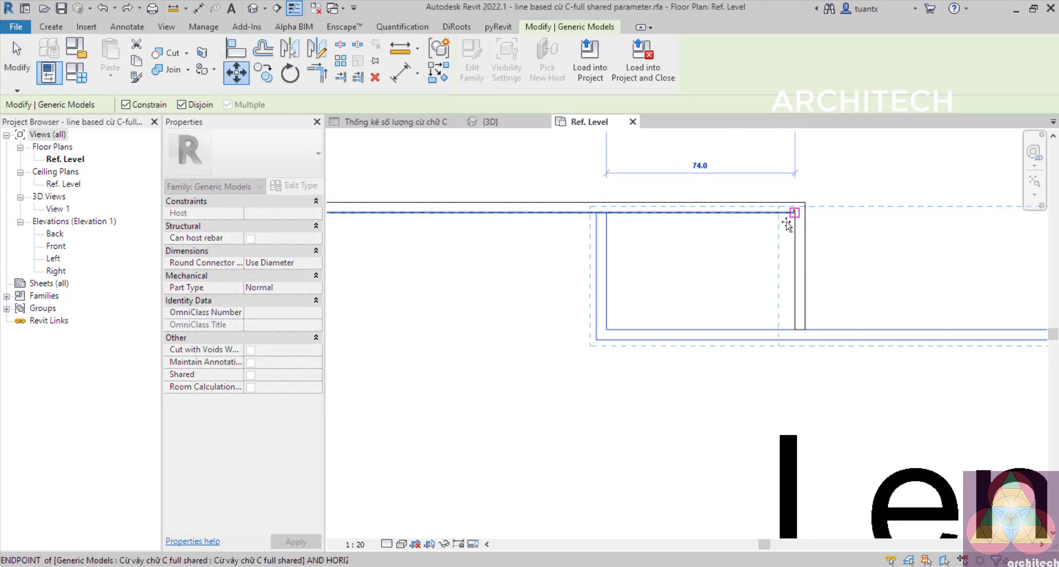
click(787, 225)
click(598, 355)
scroll(596, 348, down, 3)
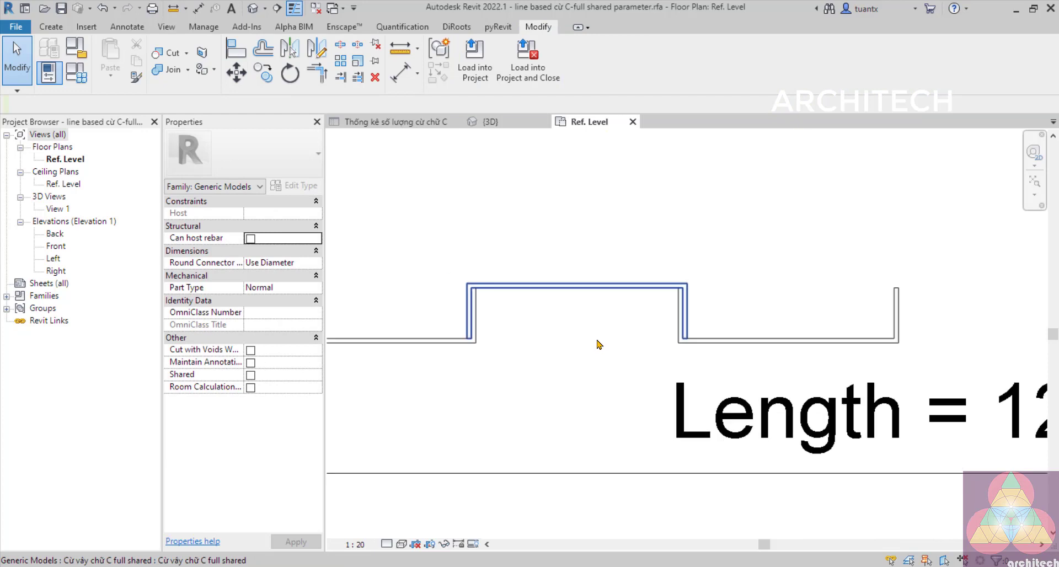
middle_drag(598, 345, 631, 251)
scroll(548, 293, down, 1)
scroll(539, 291, down, 1)
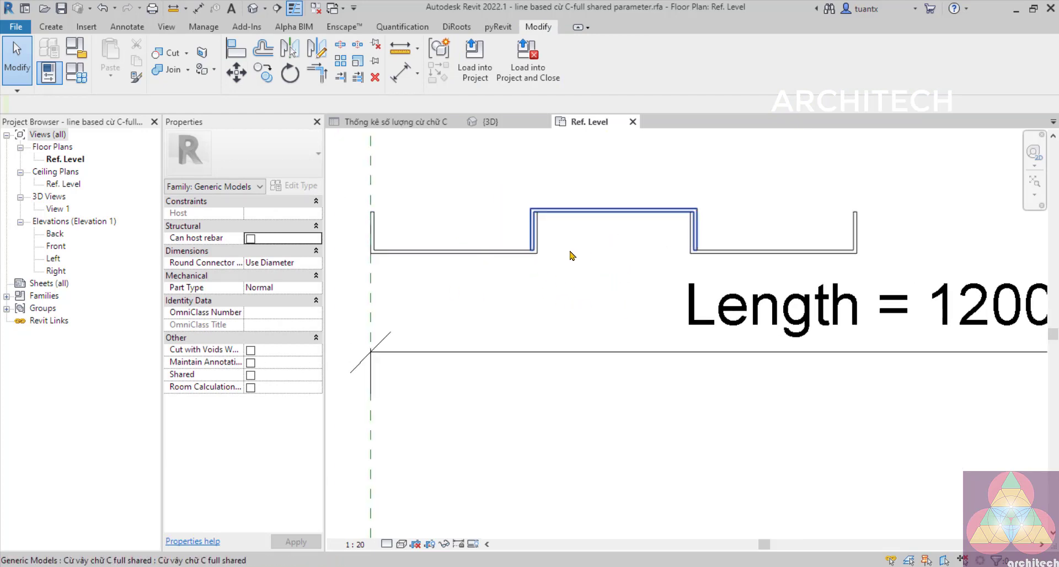
- Inspect the joints between the three interlocked piles along the line
scroll(525, 224, up, 3)
middle_drag(523, 260, 551, 218)
scroll(529, 226, down, 2)
scroll(536, 252, down, 2)
scroll(547, 218, down, 2)
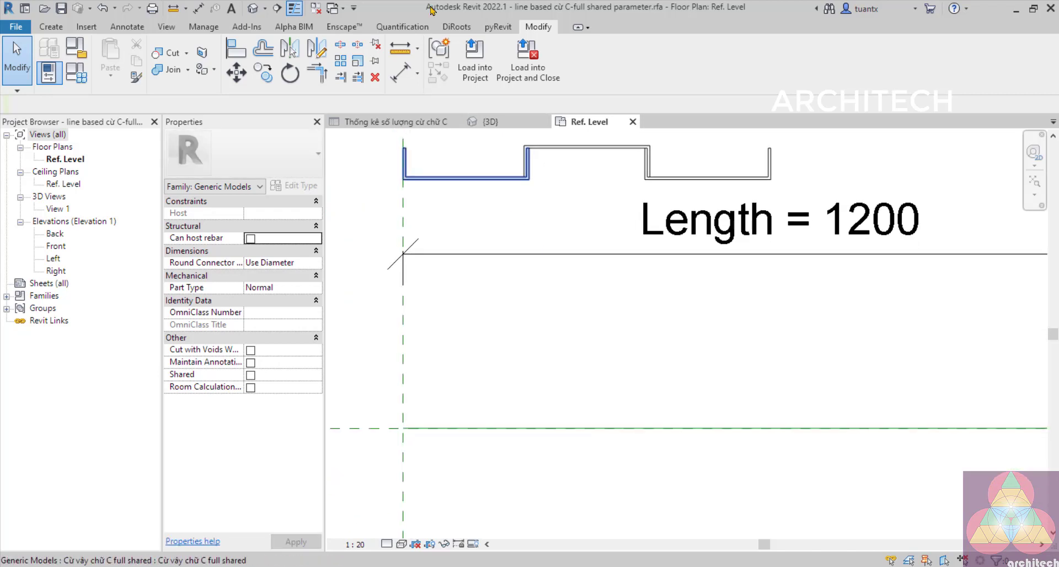
scroll(485, 170, up, 2)
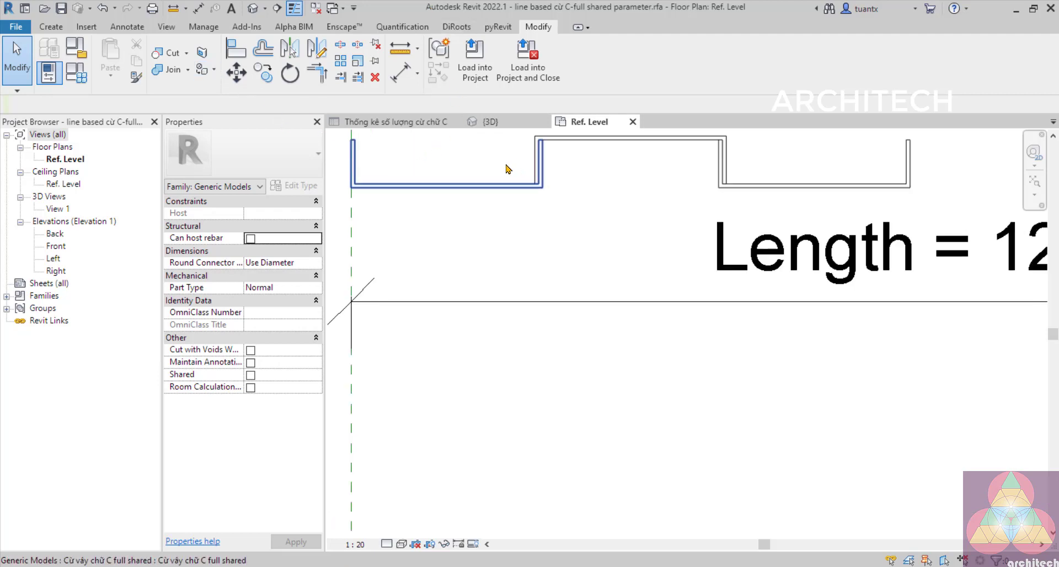
middle_drag(506, 168, 531, 219)
scroll(521, 218, down, 2)
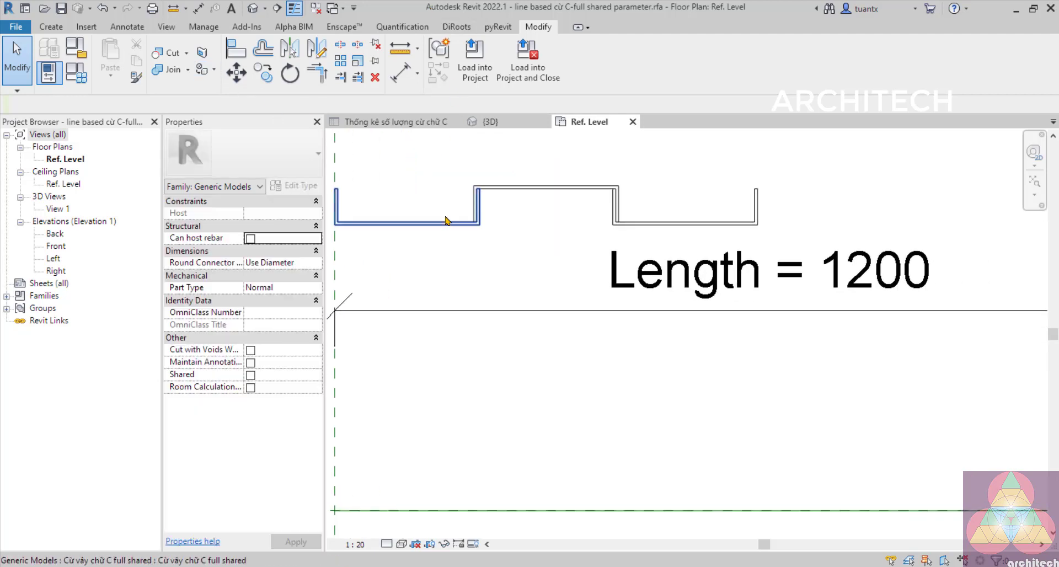
- Copy the flipped pile 384 mm horizontally, from its left leg end to the third pile's inner right corner
click(531, 189)
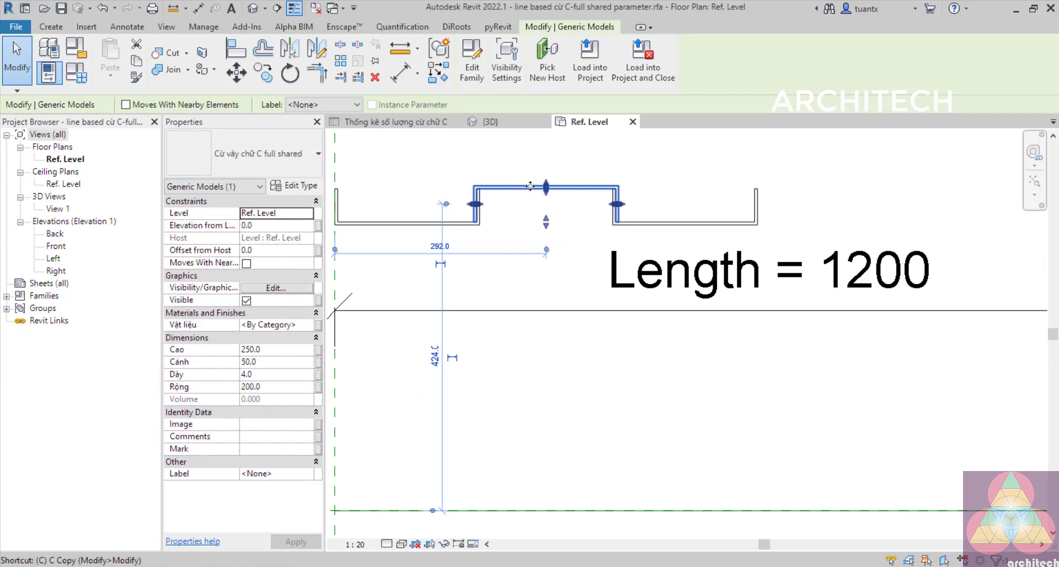
scroll(488, 227, up, 3)
key(c)
key(o)
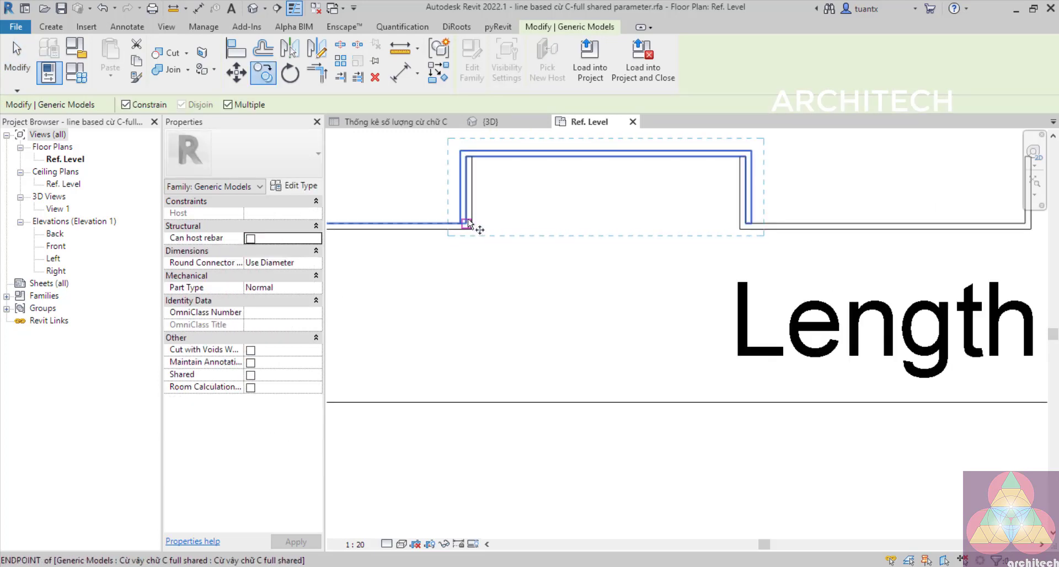
click(467, 221)
scroll(510, 208, down, 3)
scroll(780, 208, up, 4)
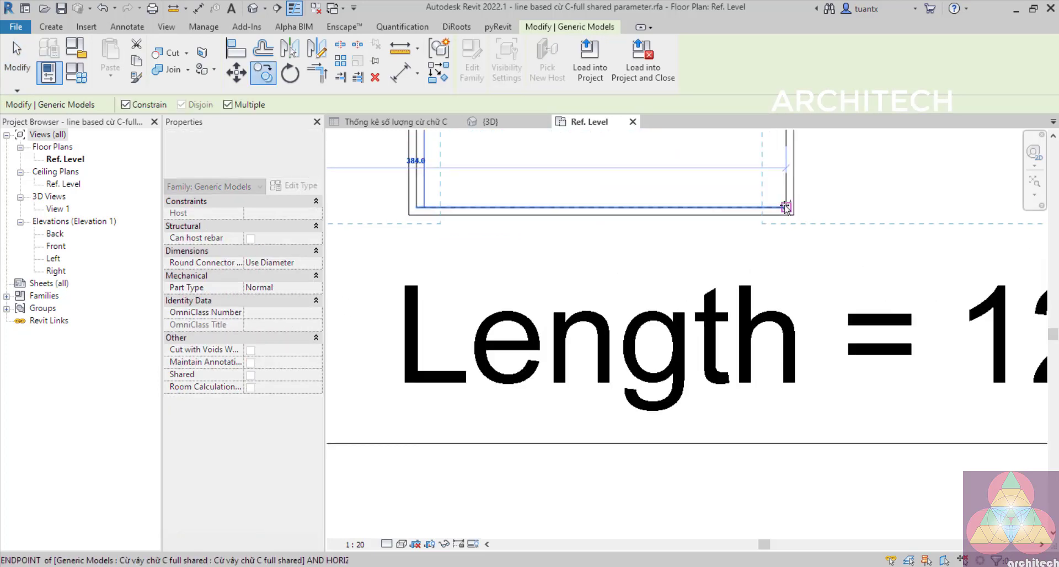
click(786, 207)
scroll(786, 207, down, 4)
key(Escape)
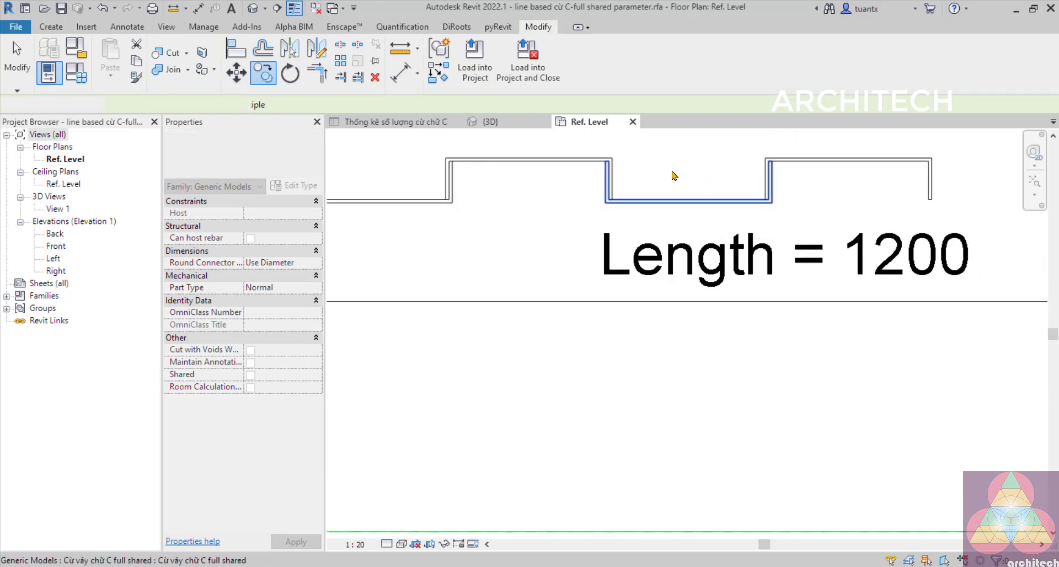
- Examine the alternating row of four piles and the first pile's instance properties
scroll(580, 191, down, 3)
scroll(596, 167, up, 5)
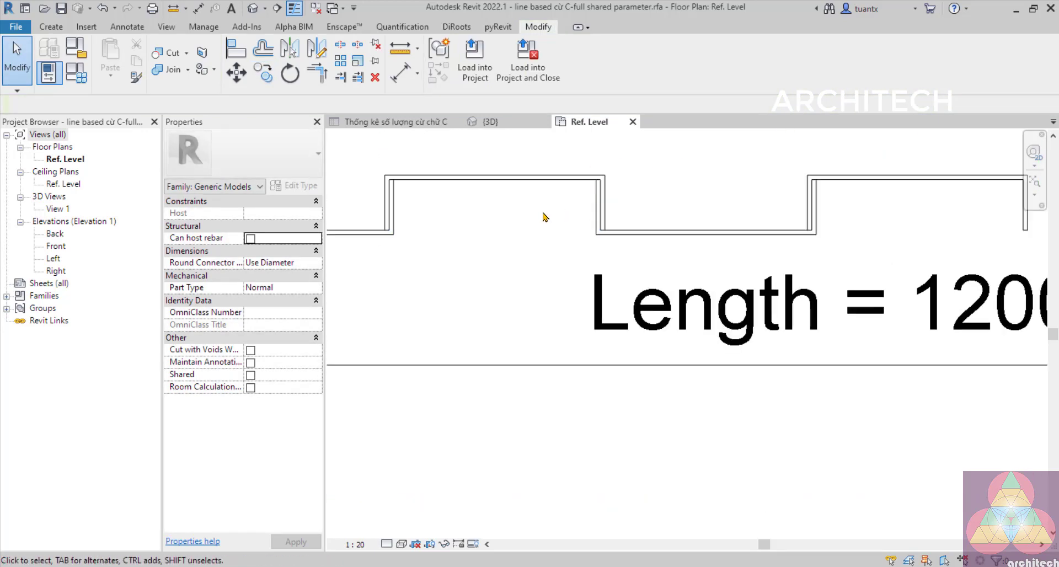
scroll(544, 215, down, 2)
middle_drag(529, 225, 582, 215)
scroll(493, 217, down, 2)
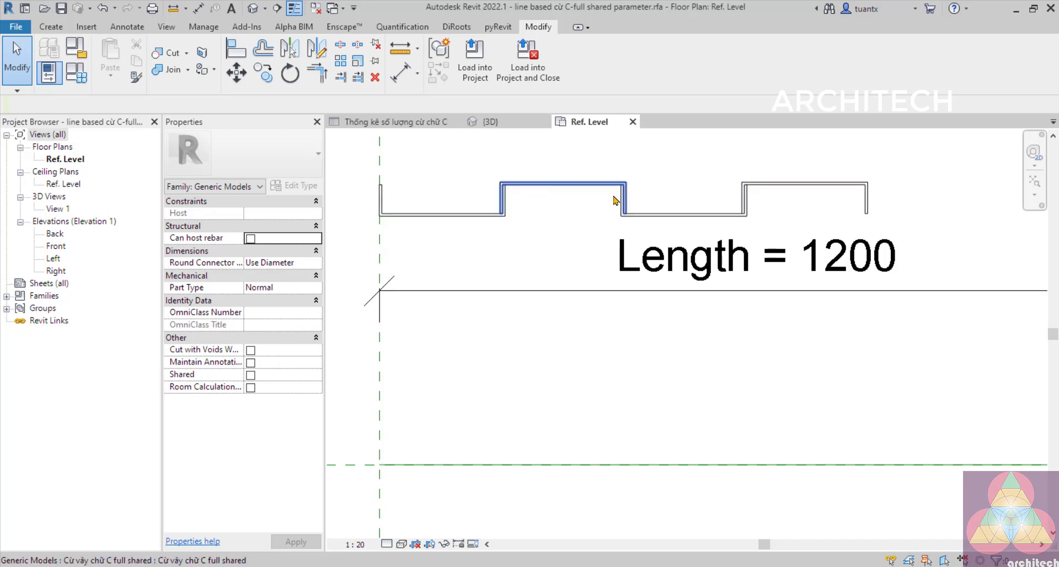
scroll(507, 194, up, 4)
scroll(506, 193, down, 3)
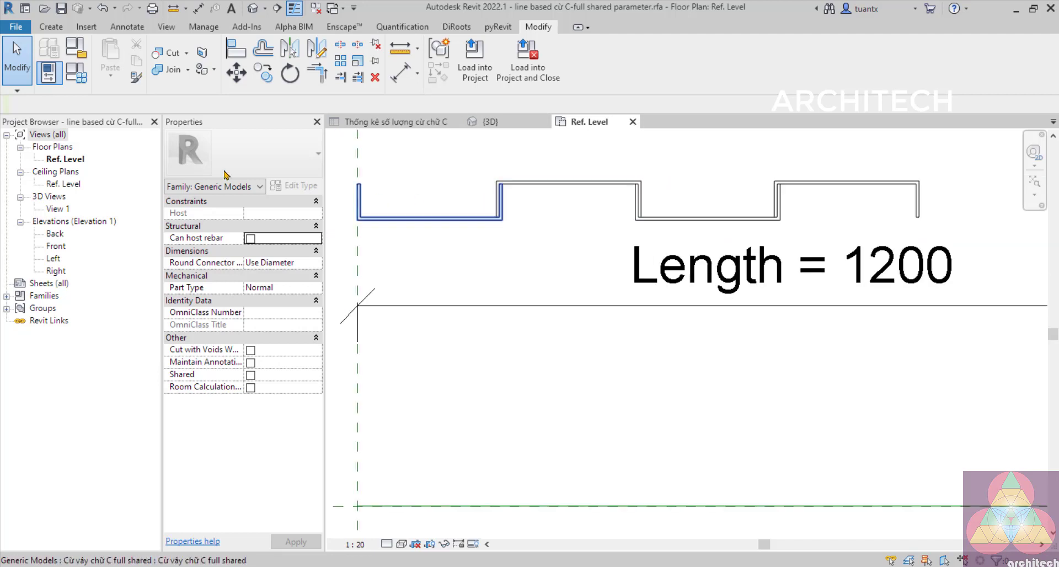
click(425, 219)
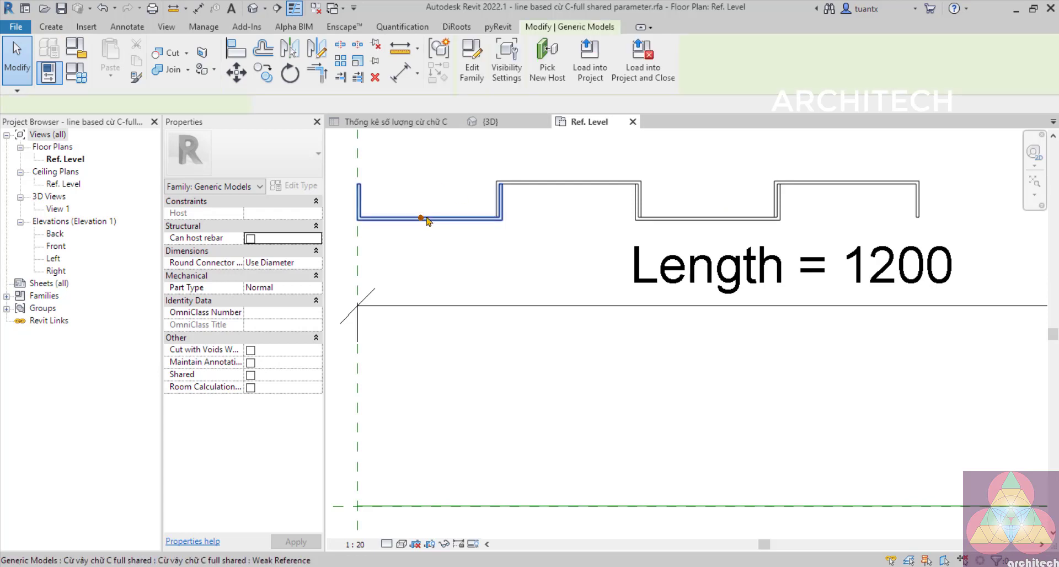
scroll(634, 226, up, 1)
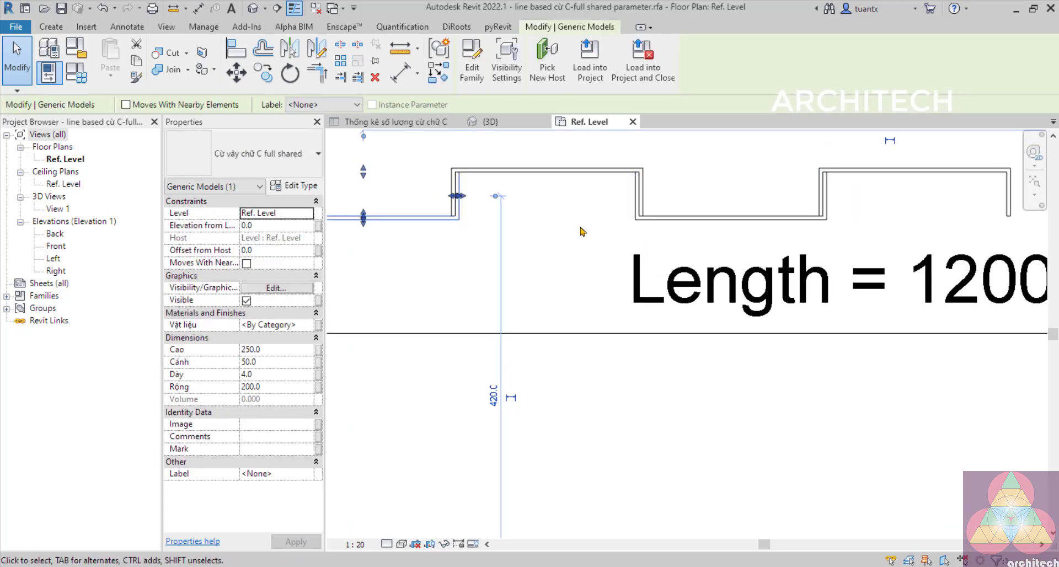
scroll(583, 230, down, 2)
middle_drag(583, 234, 643, 232)
click(632, 237)
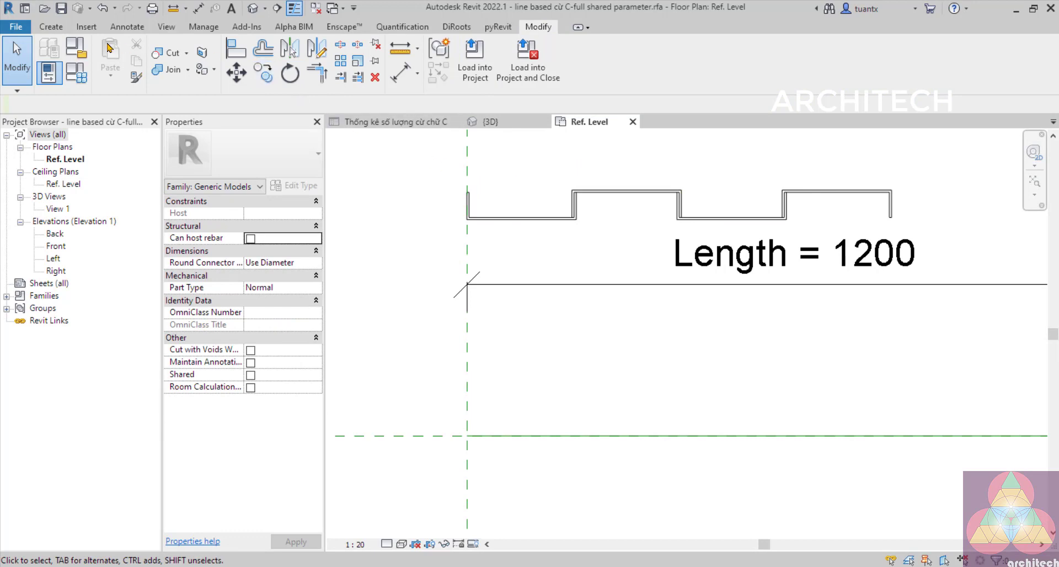
- Draw a vertical reference plane from the third pile's outer left corner down past the horizontal reference line
click(51, 26)
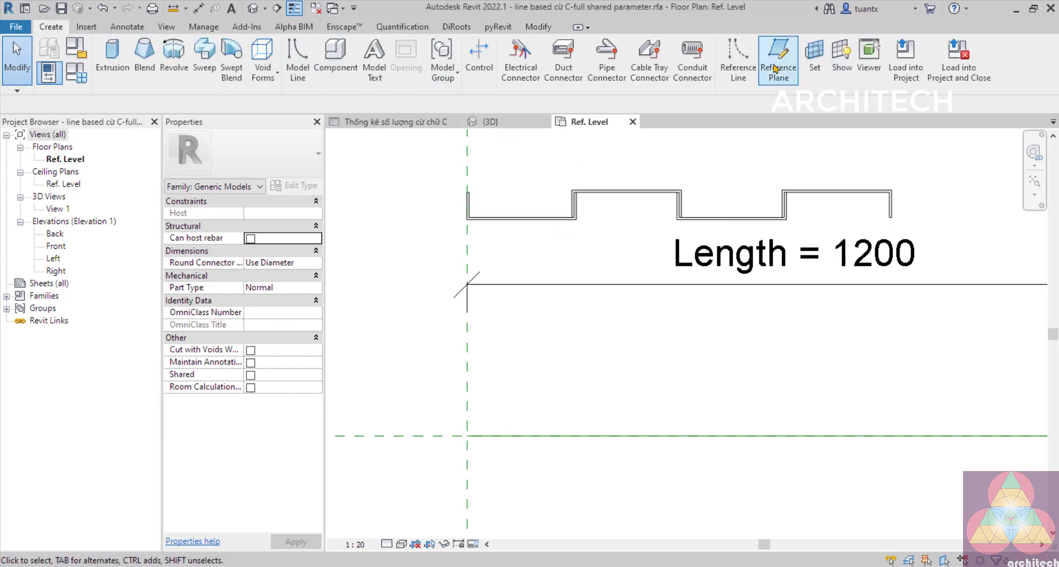
click(778, 60)
scroll(585, 217, up, 2)
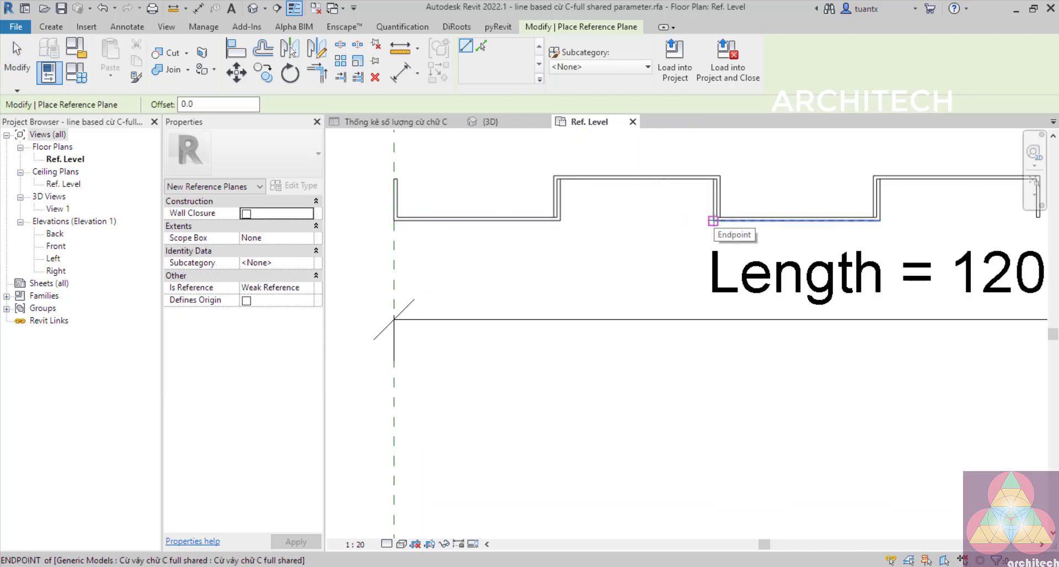
click(714, 220)
scroll(718, 309, down, 2)
middle_drag(719, 352, 710, 223)
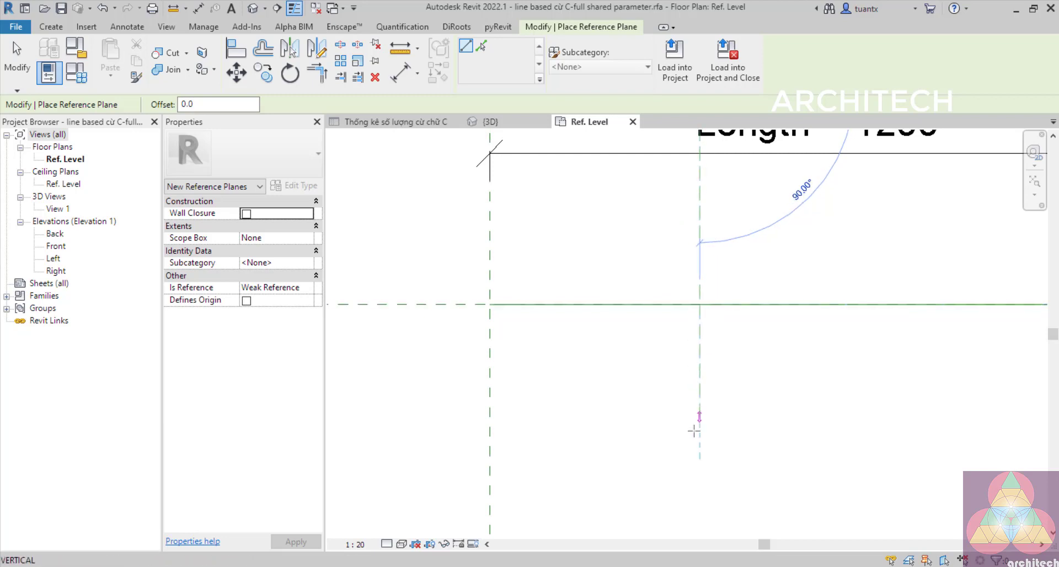
click(697, 449)
middle_drag(679, 348, 597, 276)
middle_drag(563, 307, 568, 268)
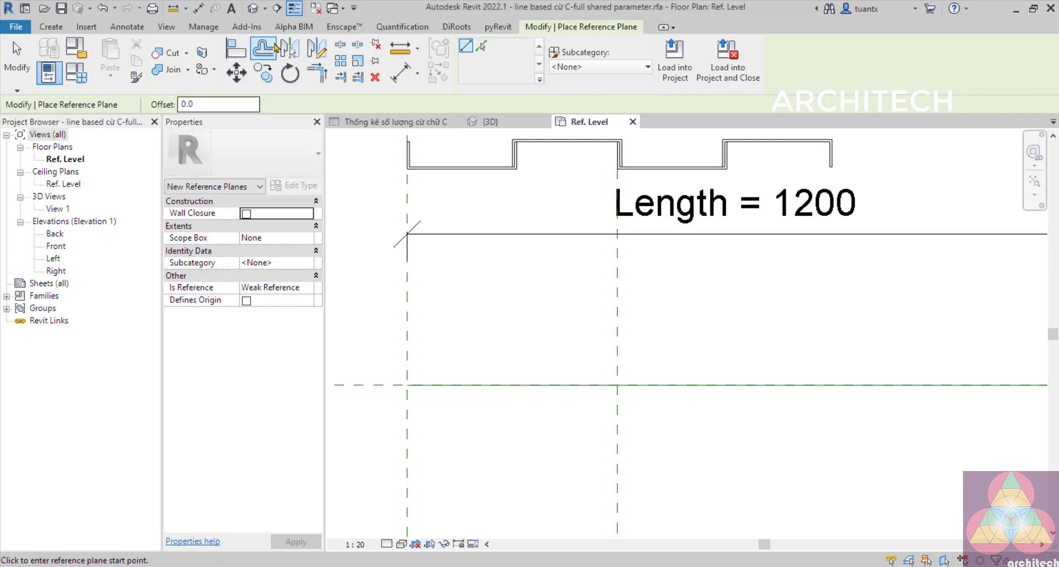
- Add an aligned dimension between the left reference plane and the new vertical plane, below the horizontal reference line
click(198, 9)
scroll(475, 347, down, 1)
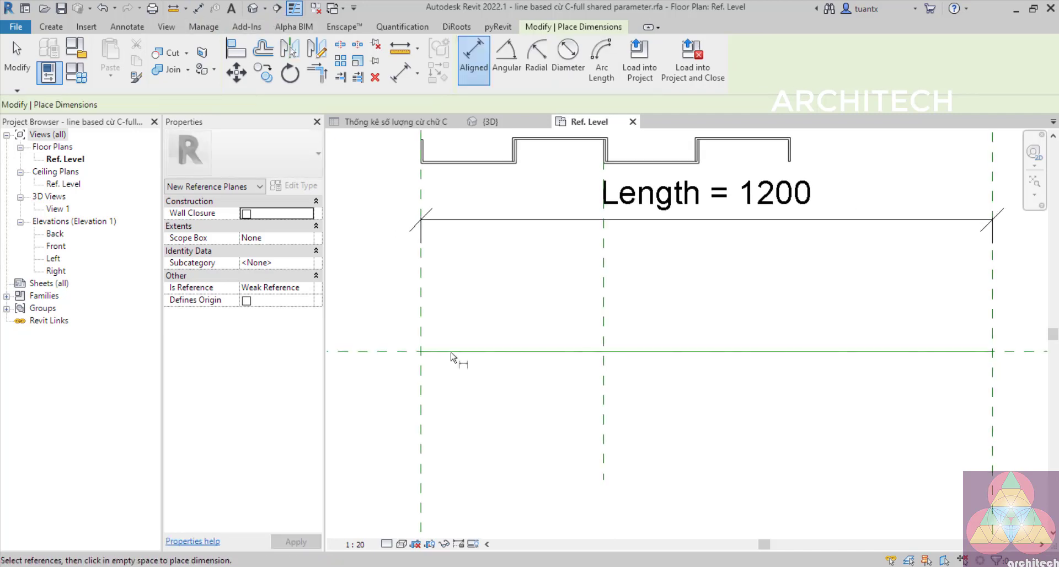
click(421, 389)
click(607, 406)
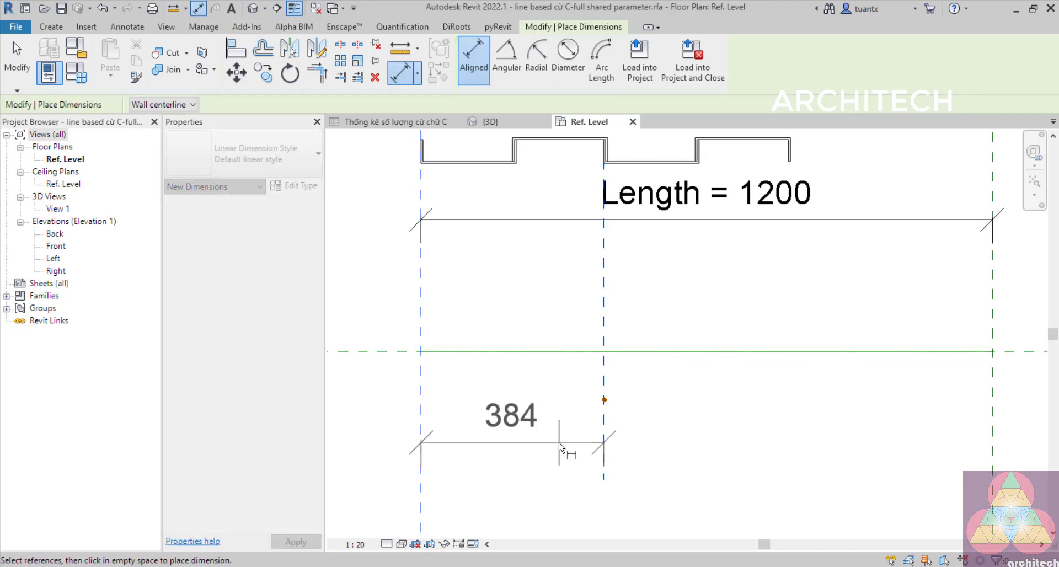
scroll(557, 419, down, 1)
click(556, 428)
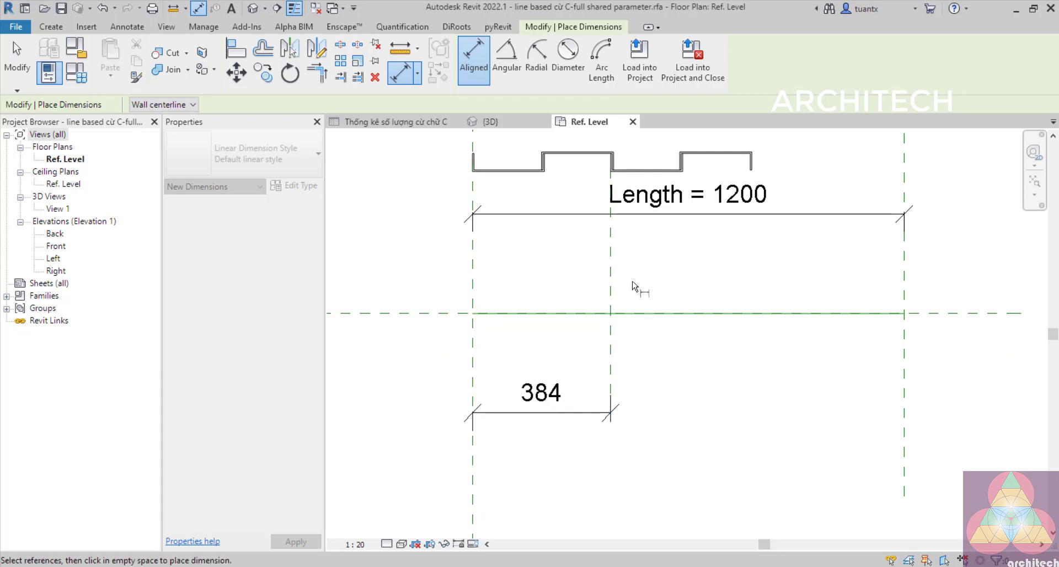
key(Escape)
key(Escape)
scroll(552, 363, up, 2)
key(Escape)
scroll(558, 340, down, 2)
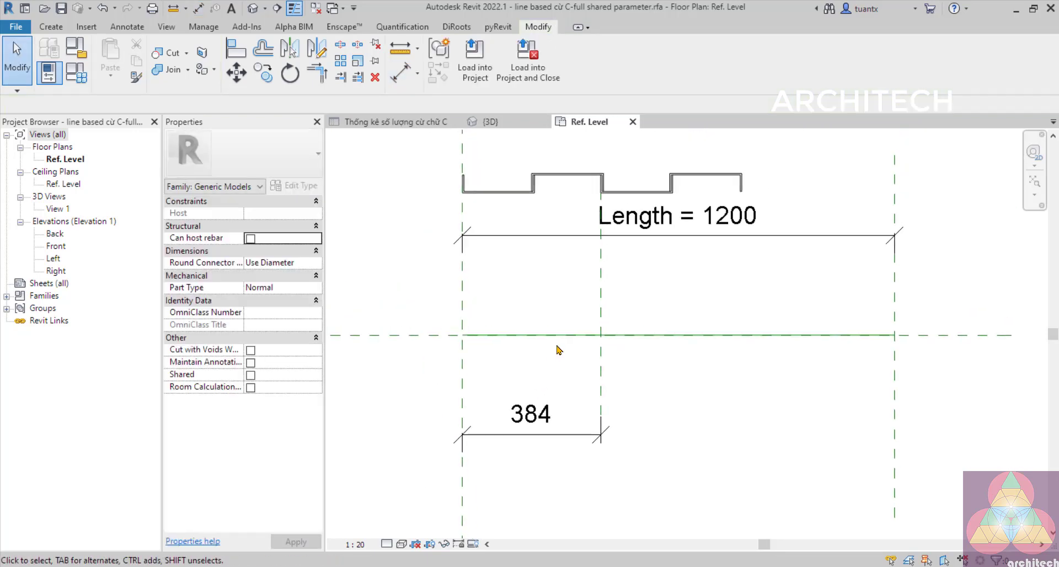
- Label the new spacing dimension with a new instance family parameter named "khoảng rải C thuận", grouped under Dimensions
click(532, 462)
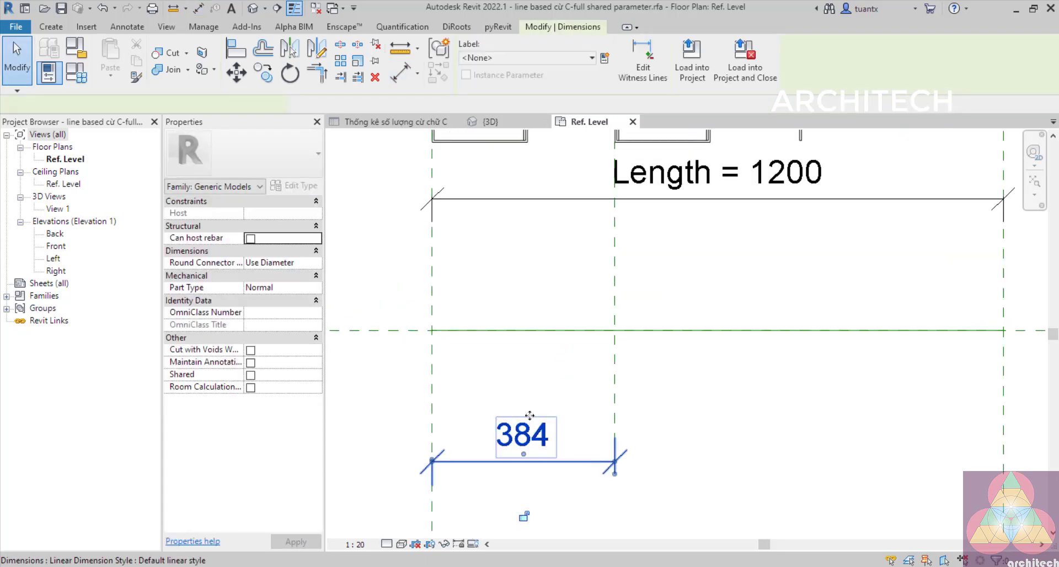
click(607, 58)
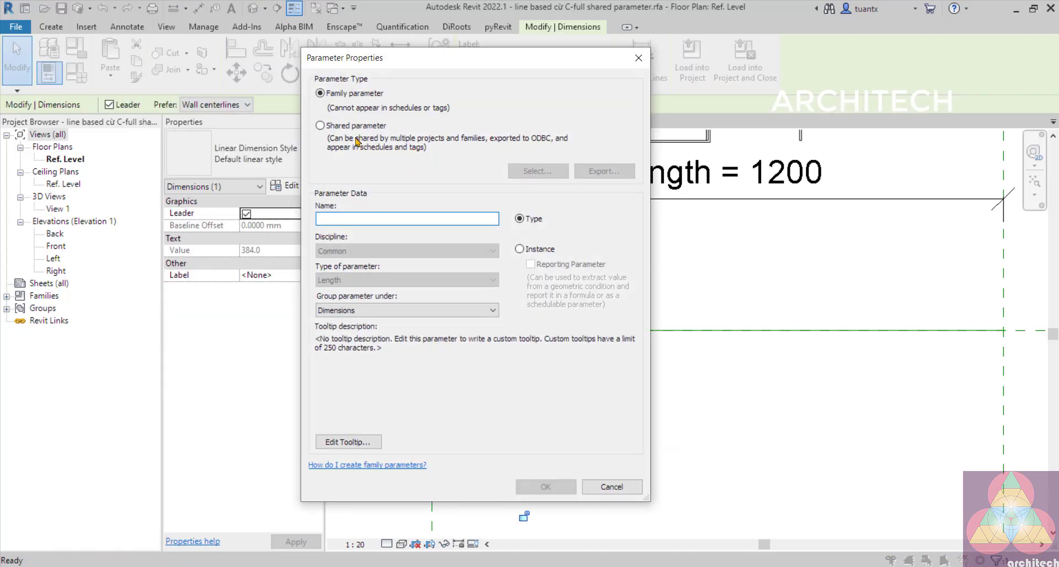
text(khoa)
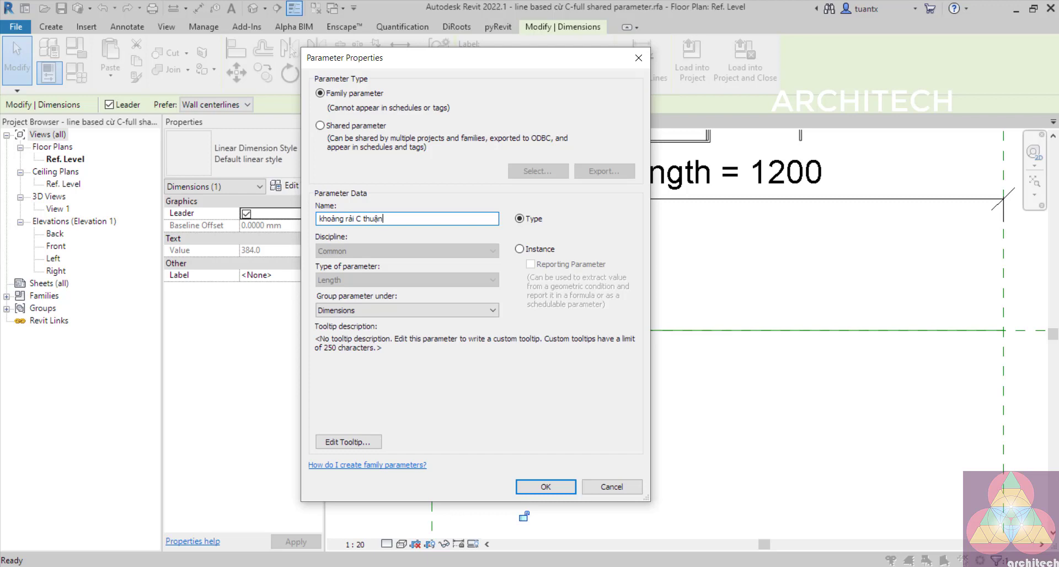
click(520, 249)
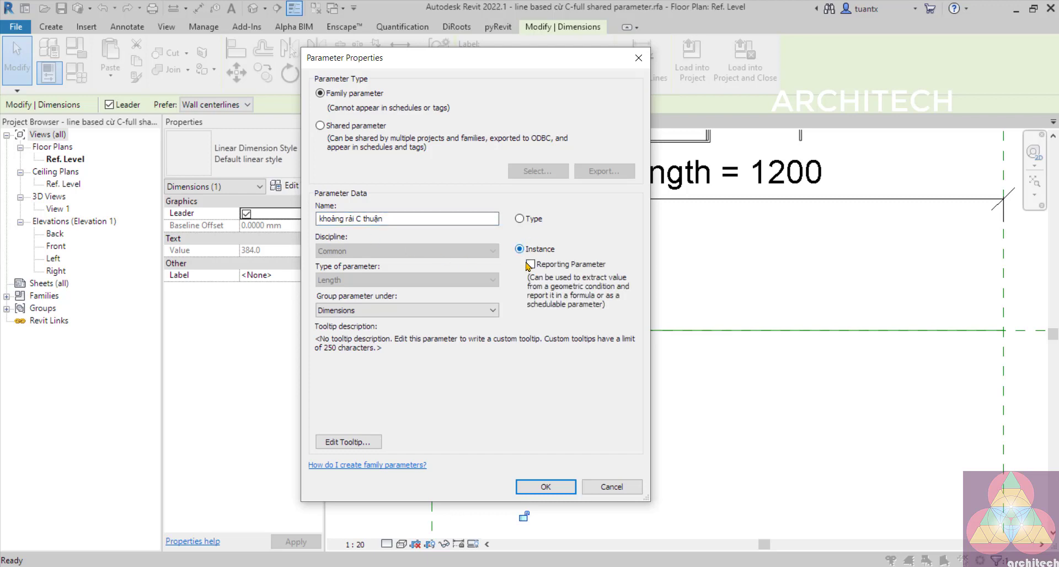
drag(462, 69, 524, 61)
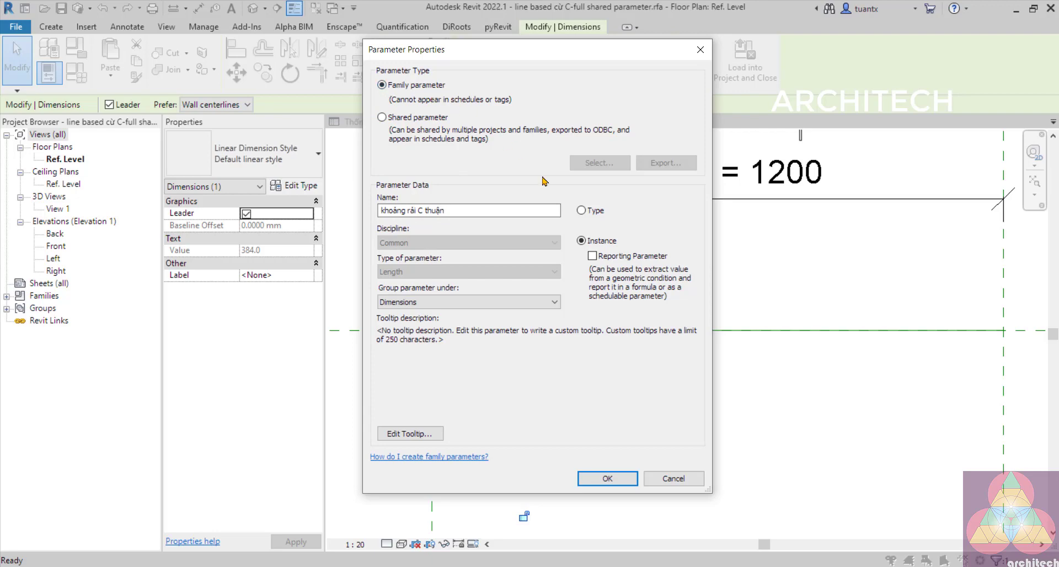
click(607, 479)
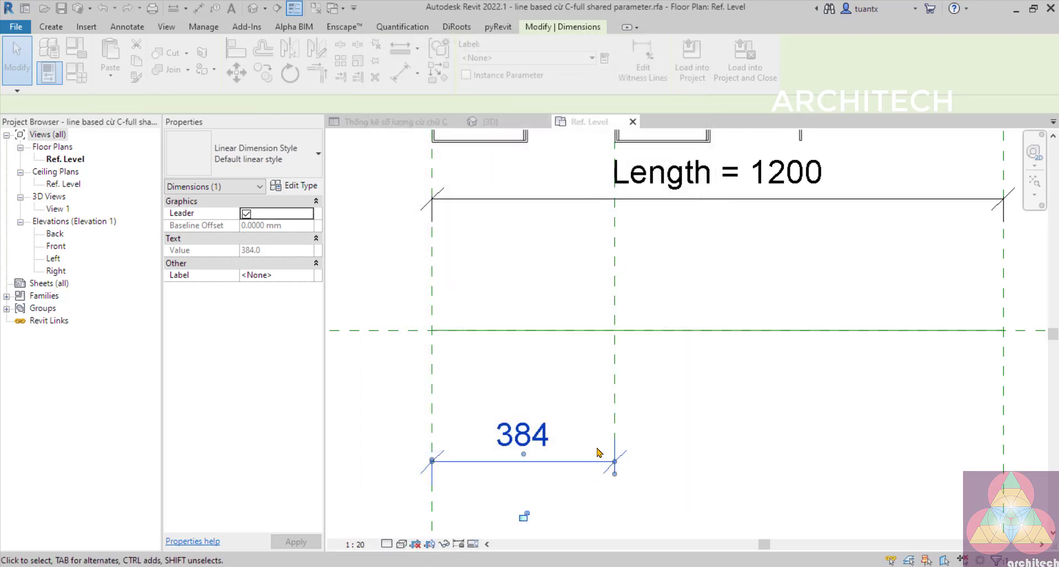
click(721, 419)
scroll(721, 418, down, 2)
middle_drag(721, 419, 667, 381)
scroll(586, 398, up, 1)
scroll(511, 403, down, 1)
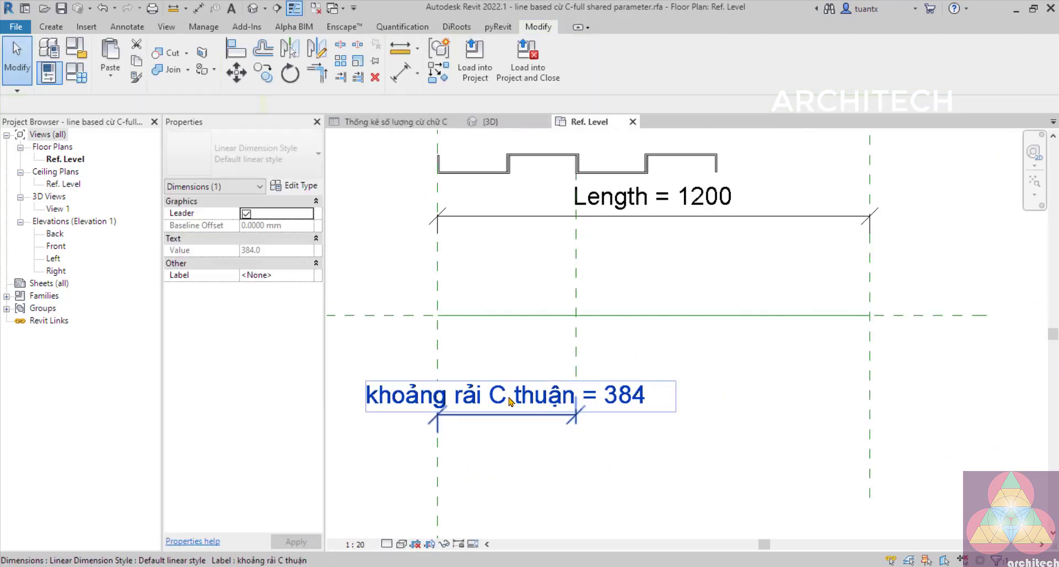
scroll(511, 402, down, 1)
middle_drag(511, 402, 511, 405)
scroll(566, 331, up, 1)
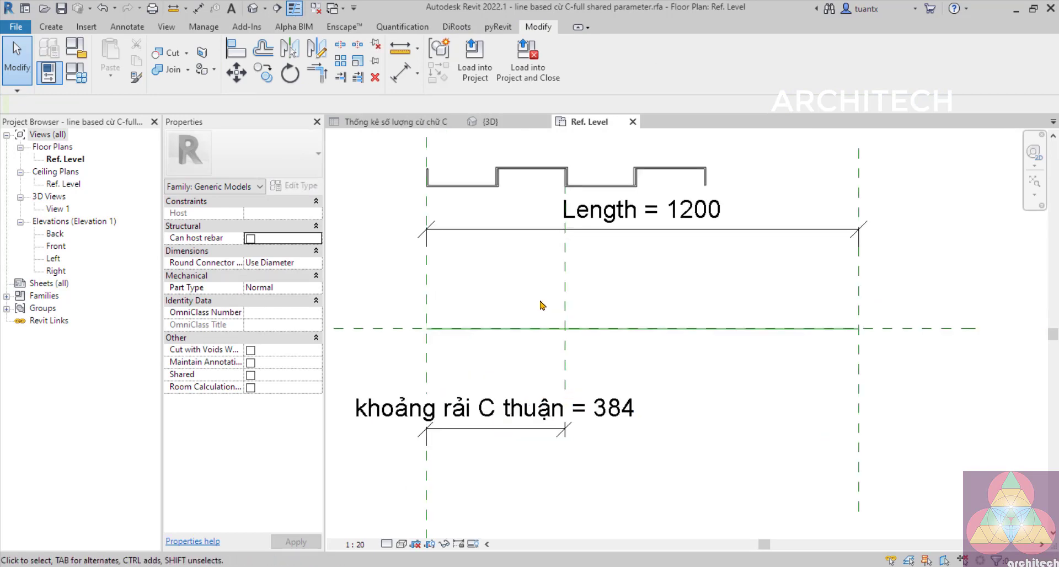
- Review the parameters in Family Types, and check the first pile's dimension properties and its lock to the left reference plane
click(83, 59)
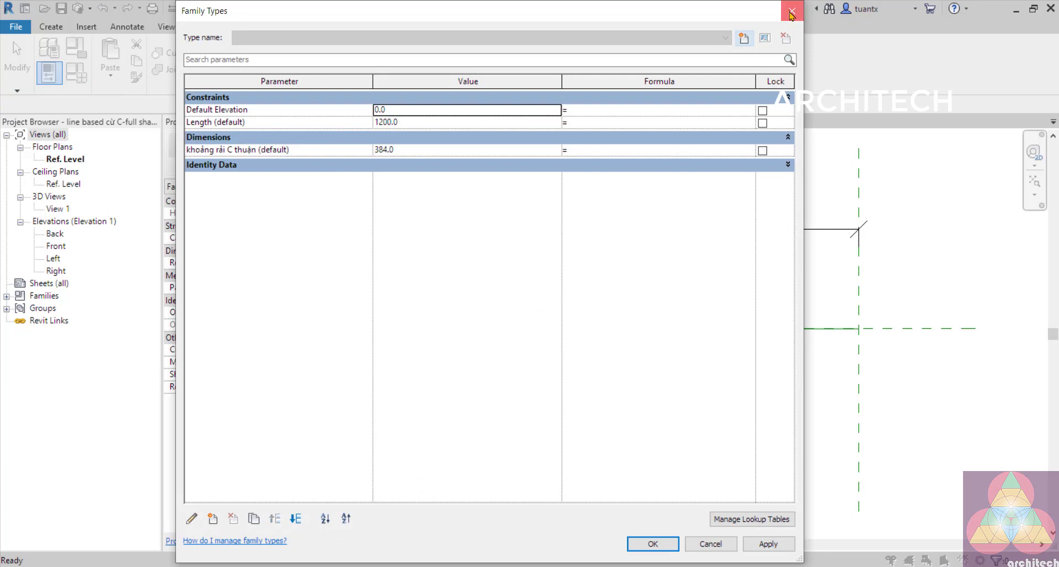
click(791, 11)
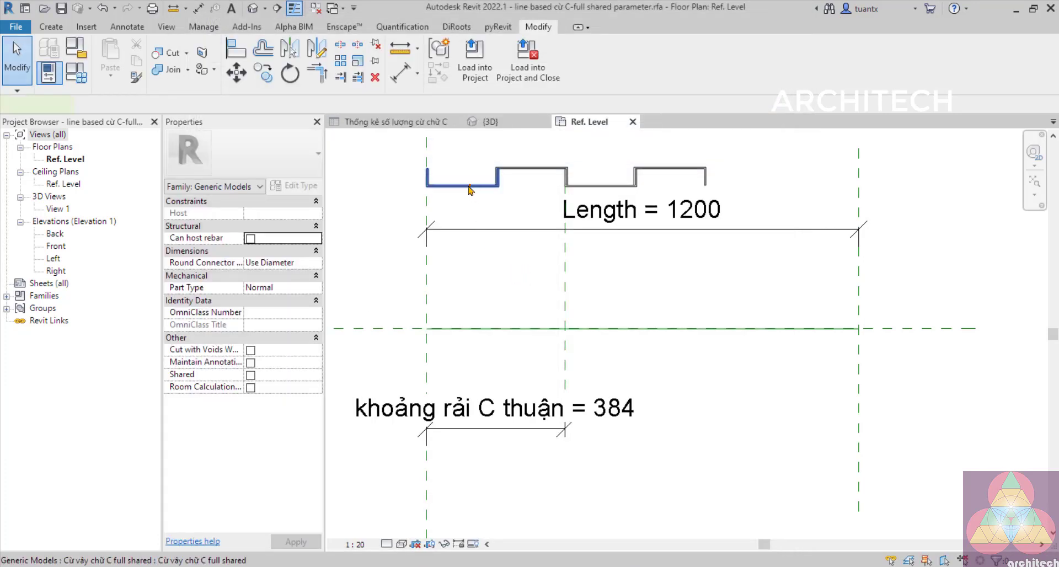
click(471, 192)
scroll(436, 243, up, 3)
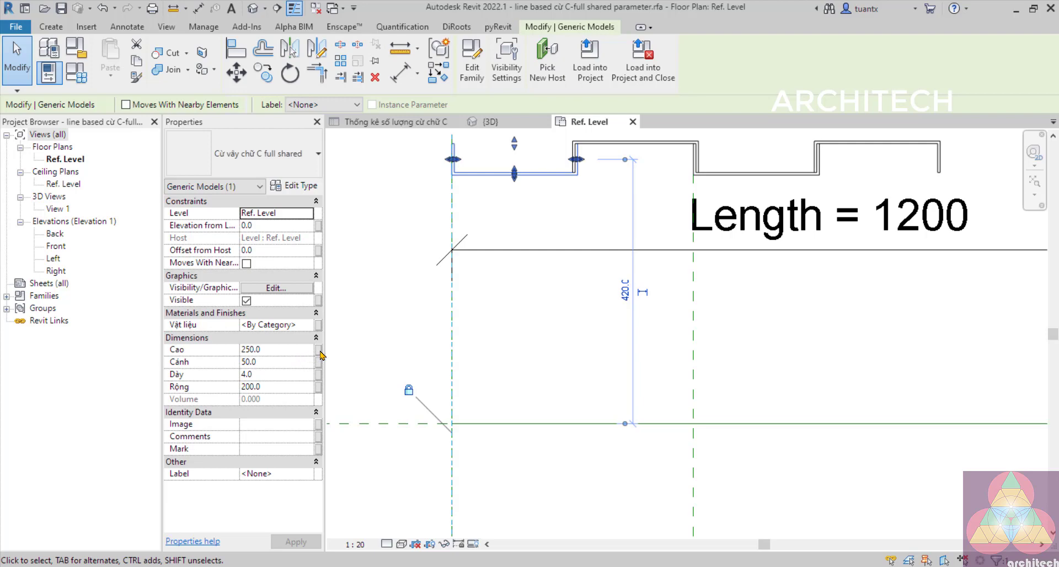
click(508, 314)
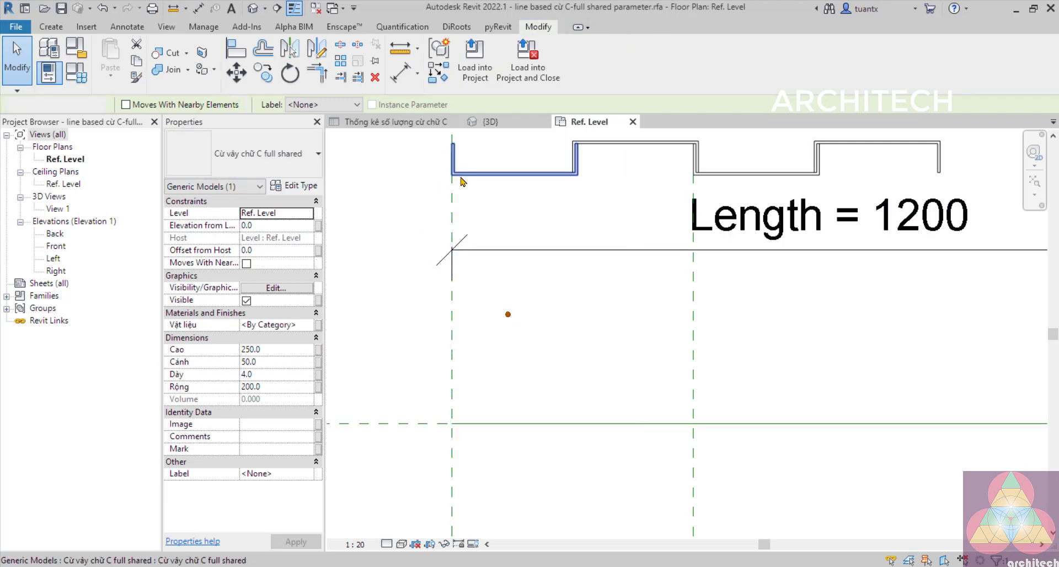
click(471, 176)
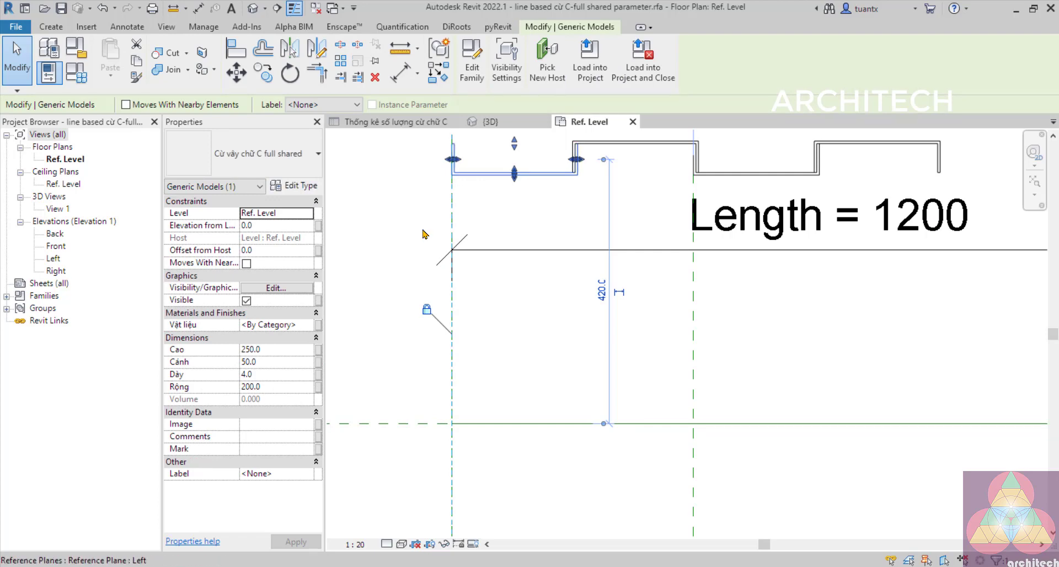
scroll(411, 198, down, 1)
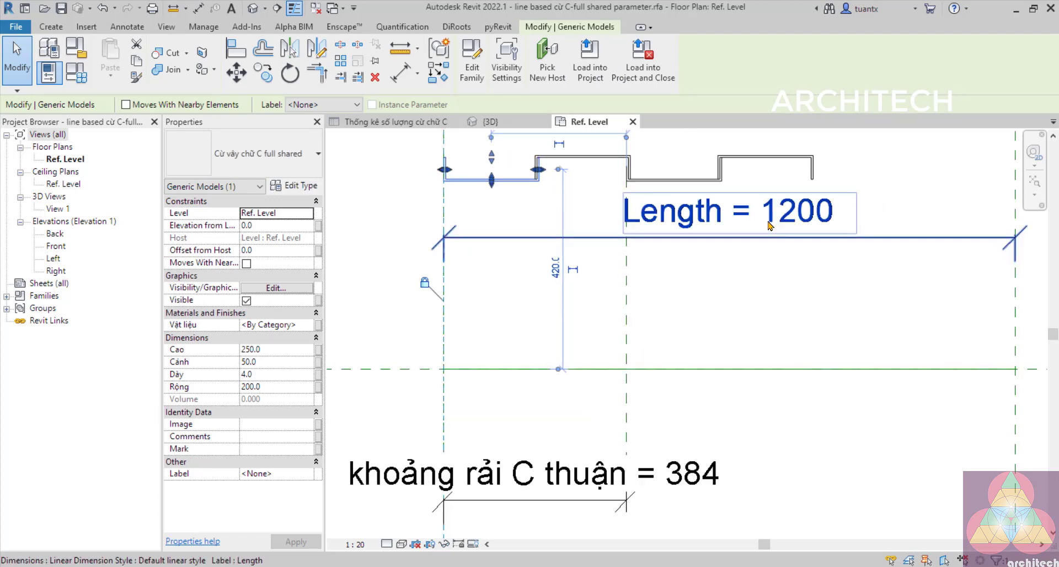
- Check the family's parameter list in Family Types and look at the sheet pile row in the project's 3D view
scroll(726, 228, down, 1)
middle_drag(726, 228, 650, 225)
scroll(827, 266, down, 1)
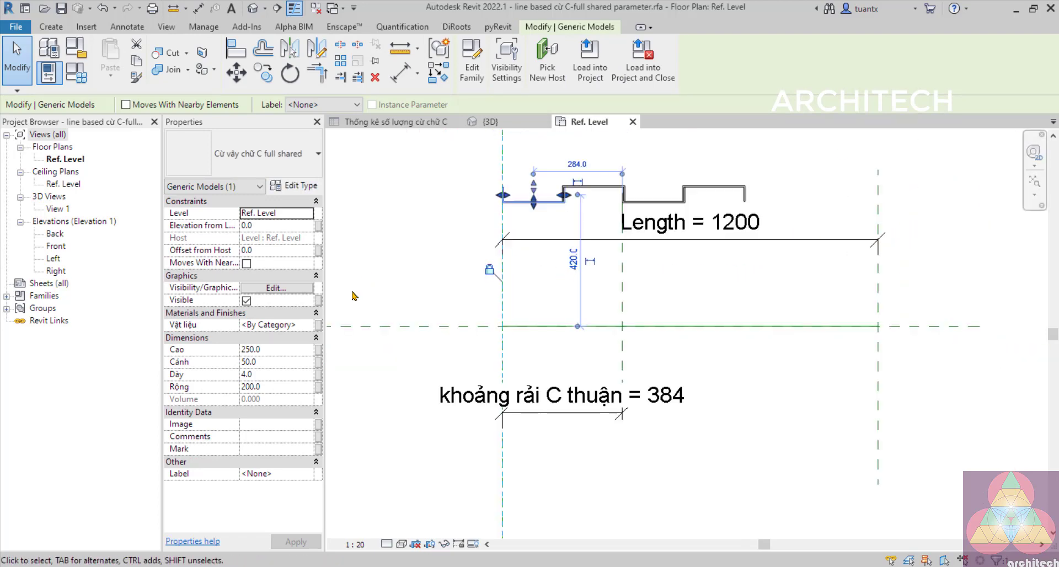
scroll(330, 339, up, 1)
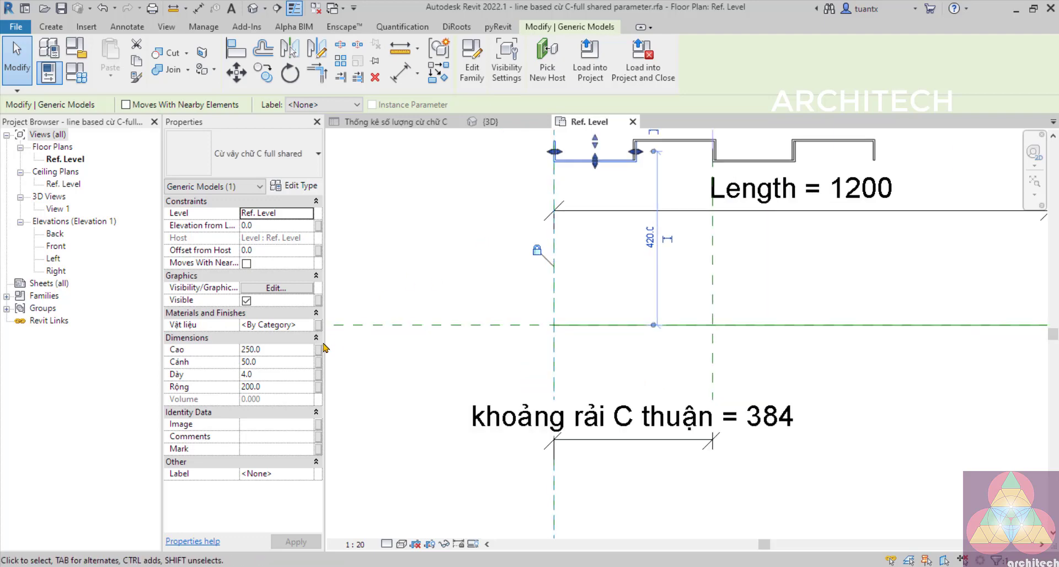
click(87, 81)
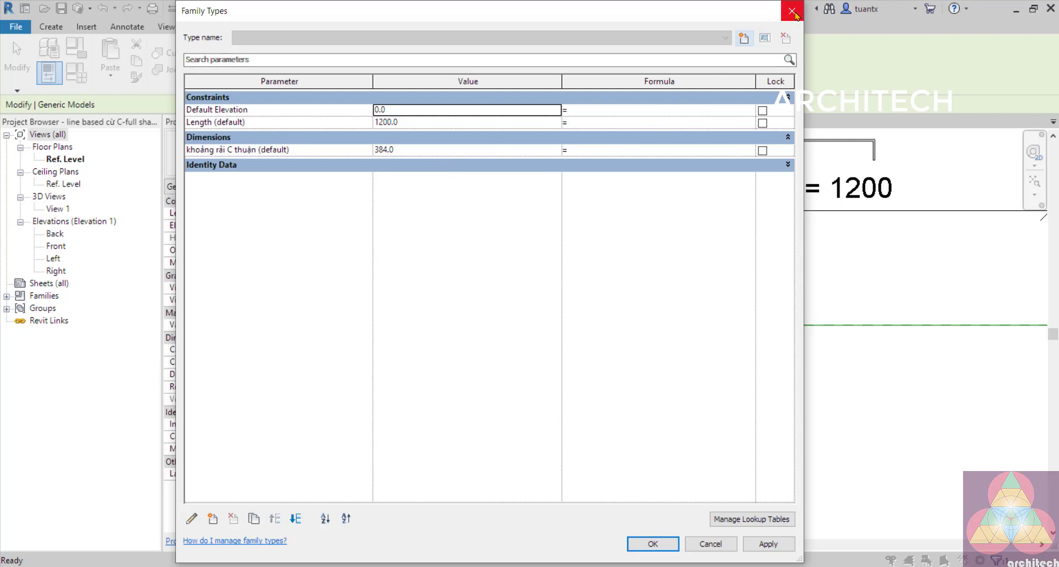
click(792, 11)
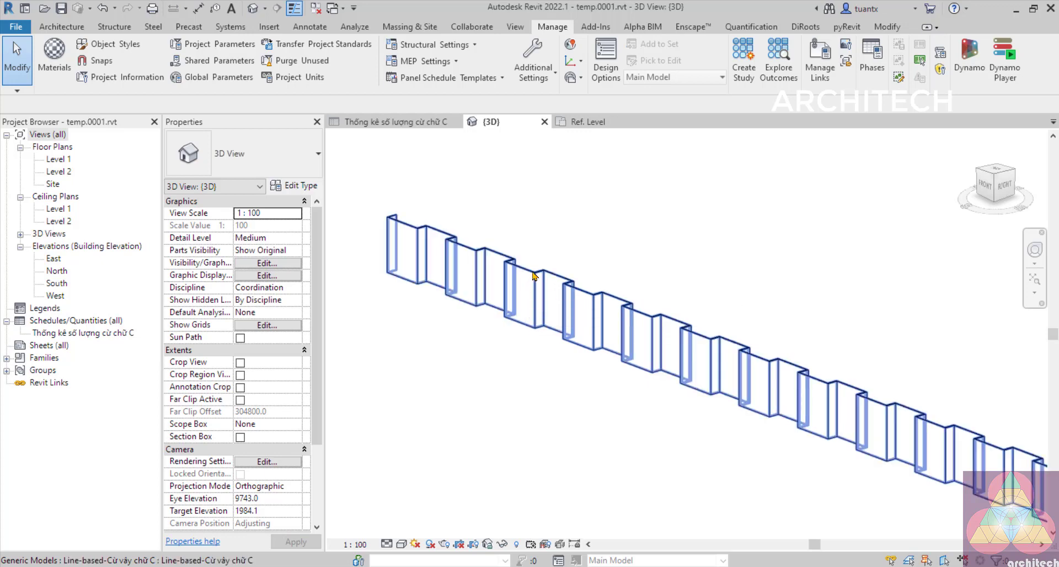
click(601, 122)
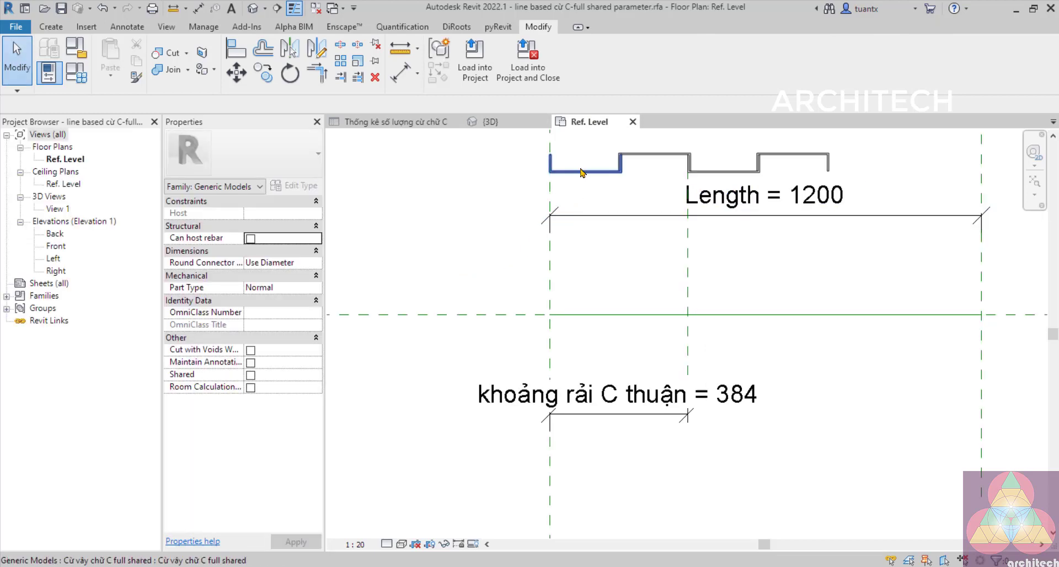
- Associate the first pile's Cao dimension with a new shared type parameter Cao from the group "Cừ vây chữ C", under Dimensions
click(584, 173)
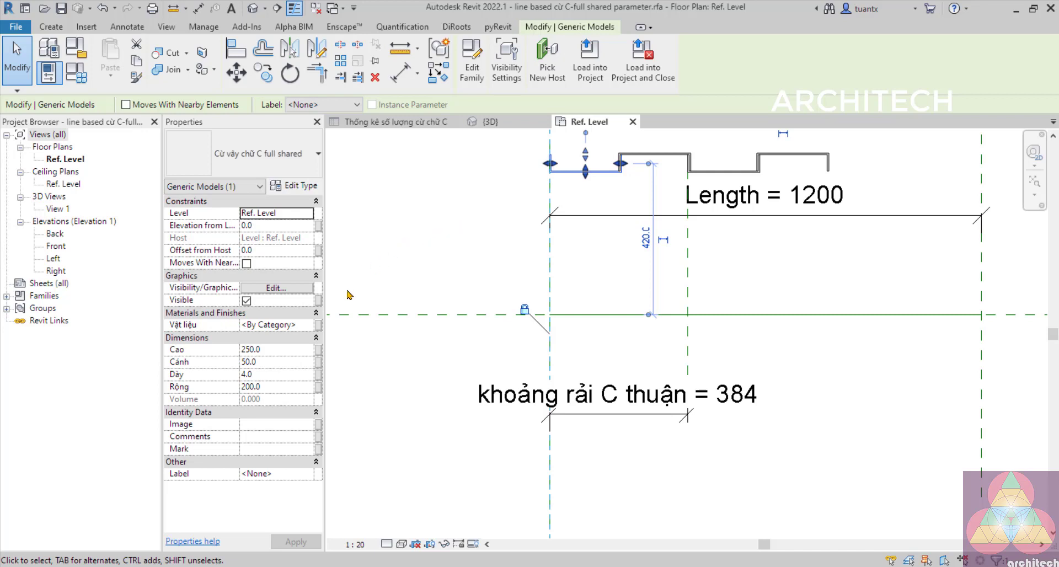
click(319, 353)
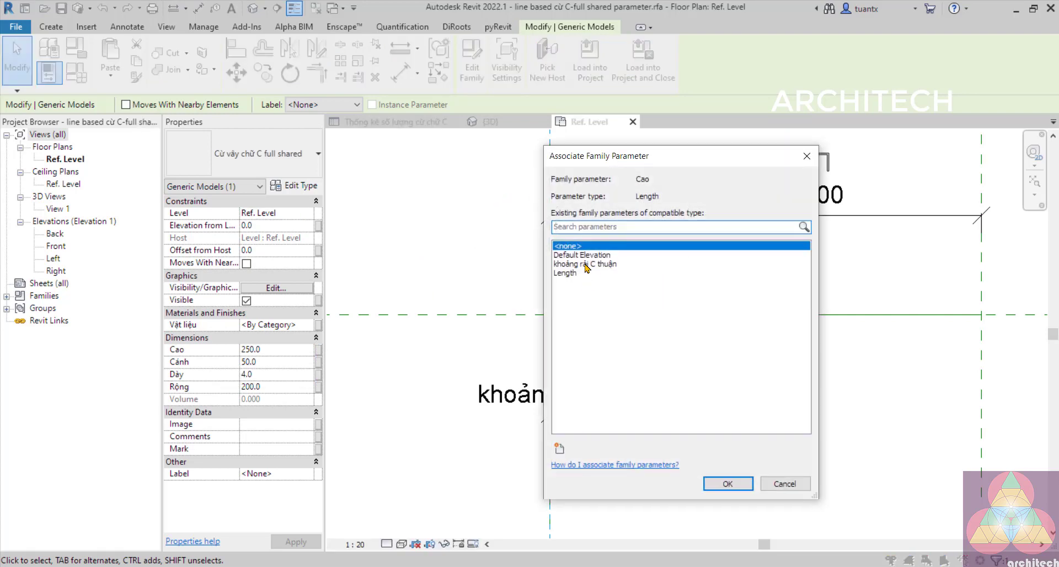
click(561, 451)
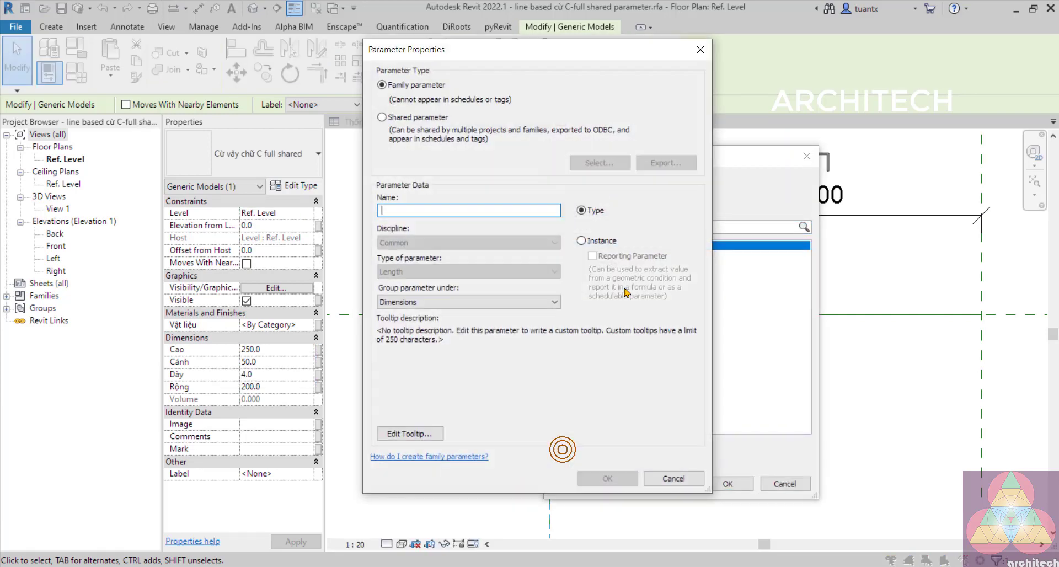
click(408, 121)
click(600, 163)
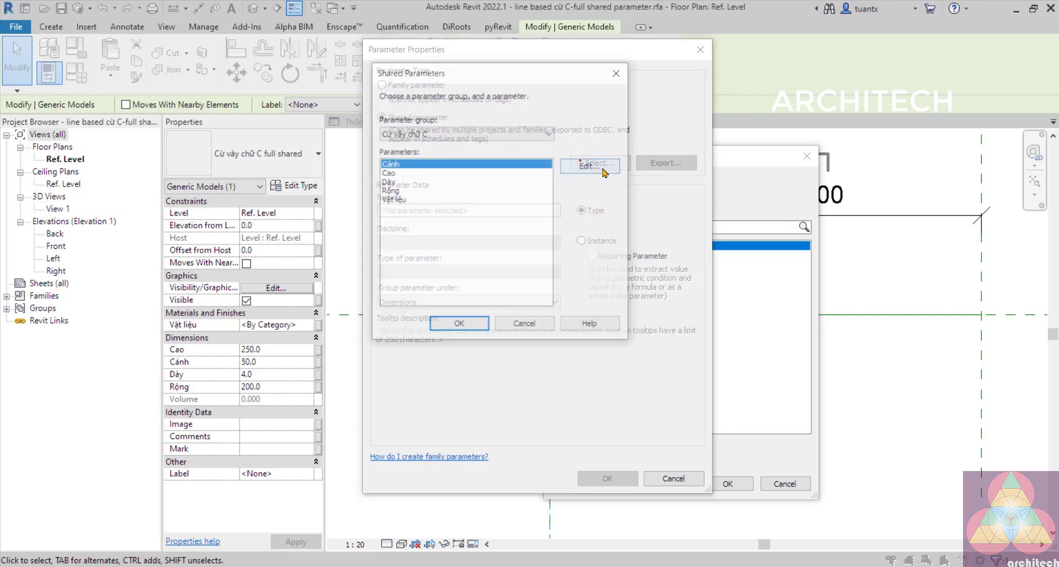
click(407, 174)
click(470, 325)
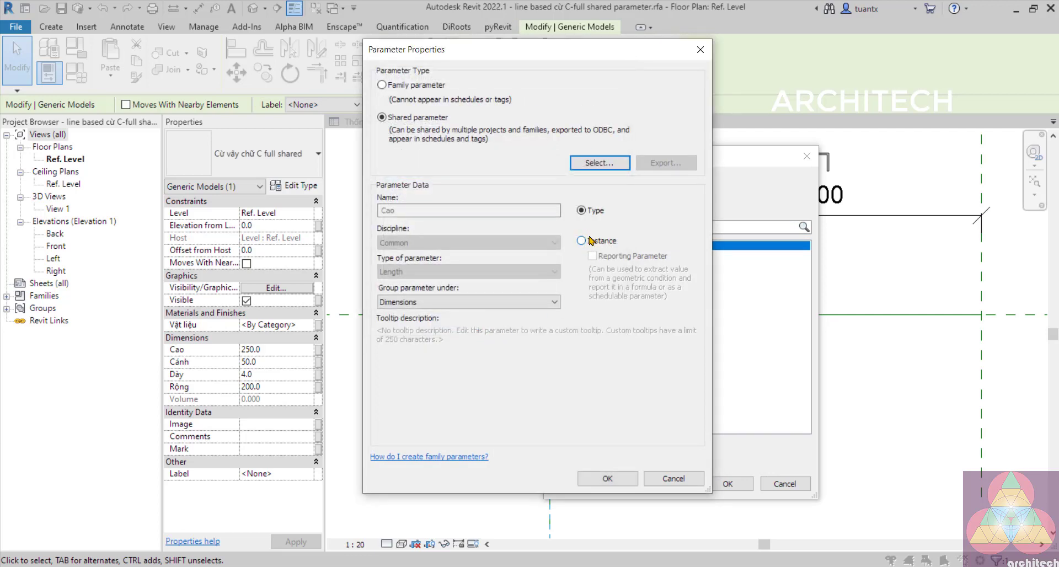
click(606, 479)
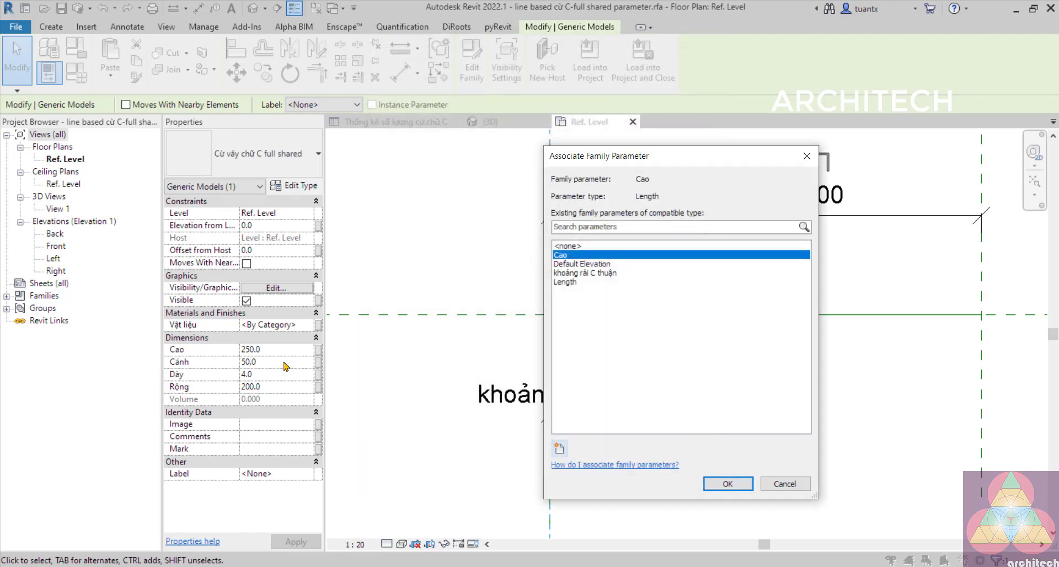
click(727, 484)
- Associate the pile's Cánh dimension with a new shared type parameter Cánh, grouped under Dimensions
click(318, 362)
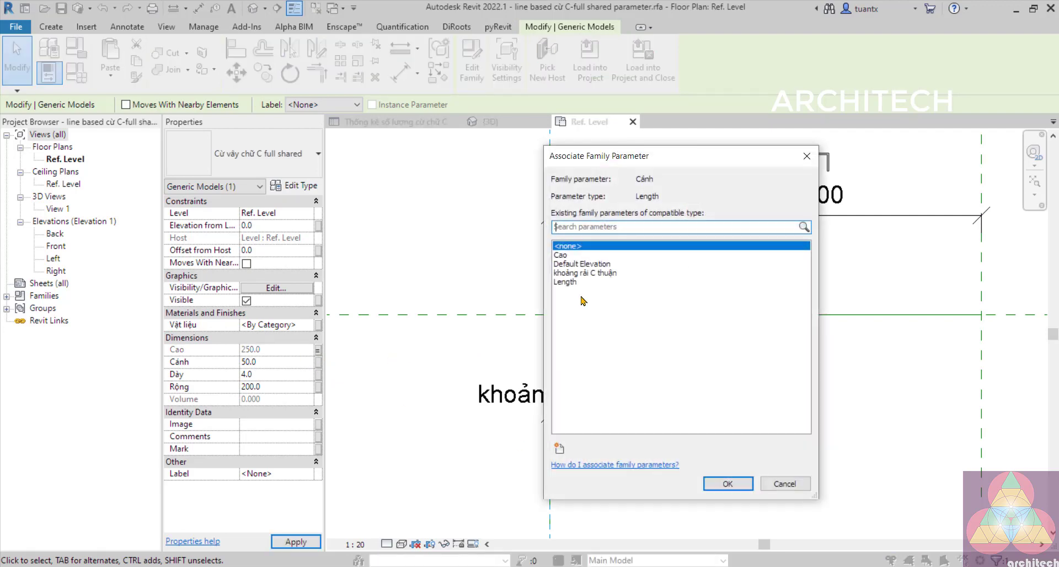
click(559, 449)
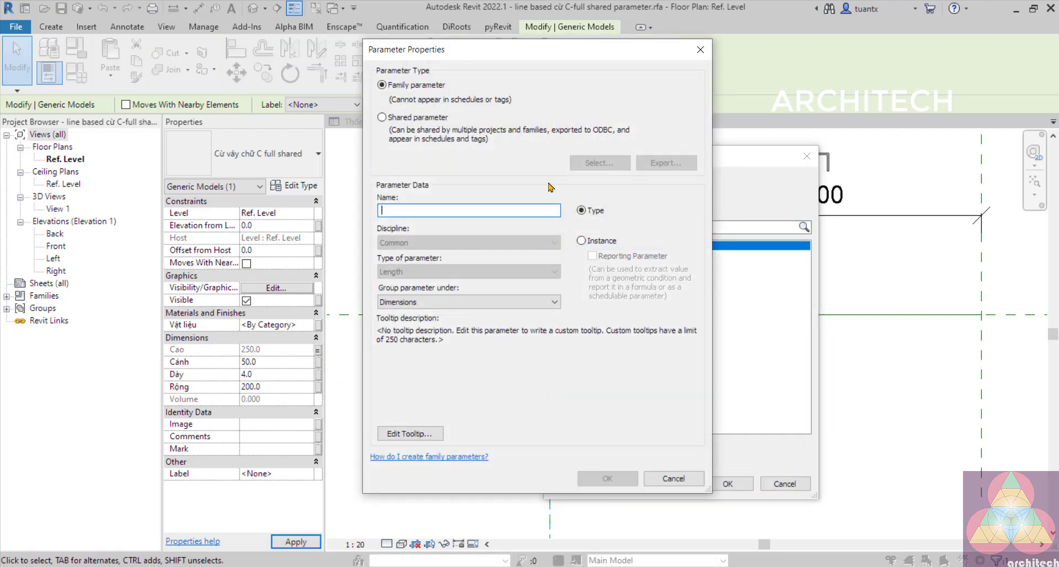
click(400, 118)
click(579, 164)
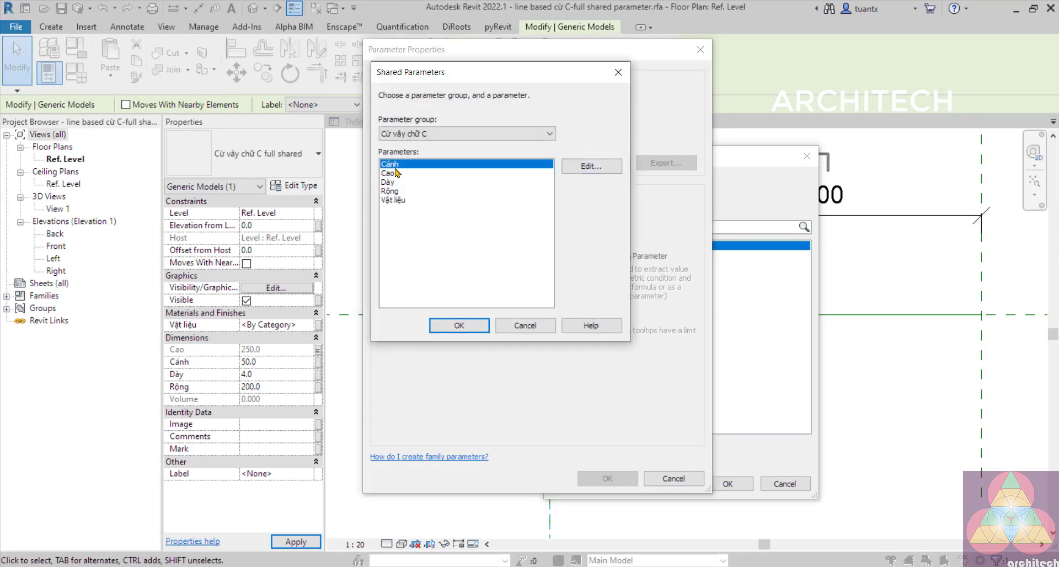
click(473, 329)
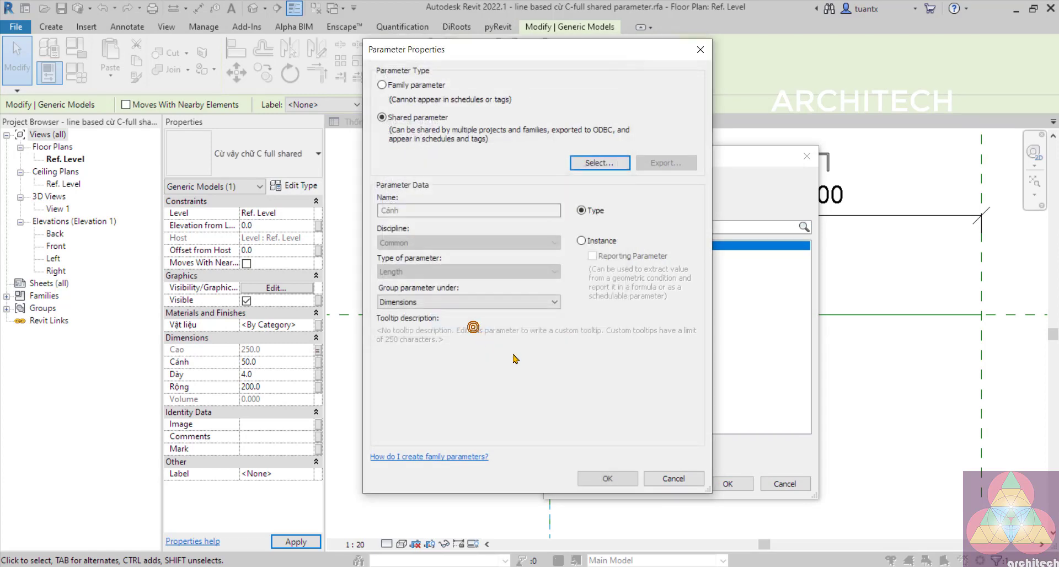
click(595, 478)
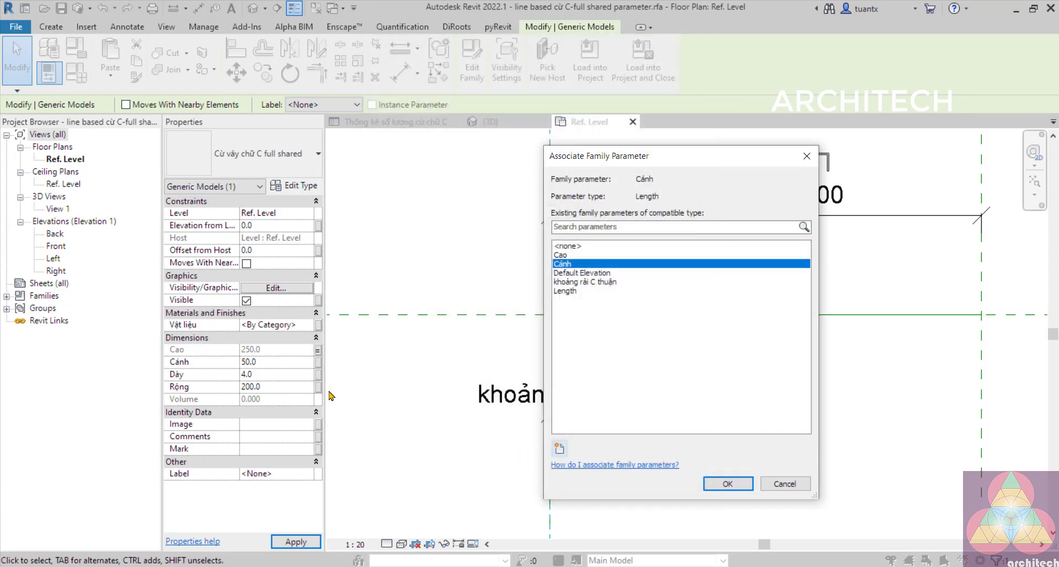
click(728, 484)
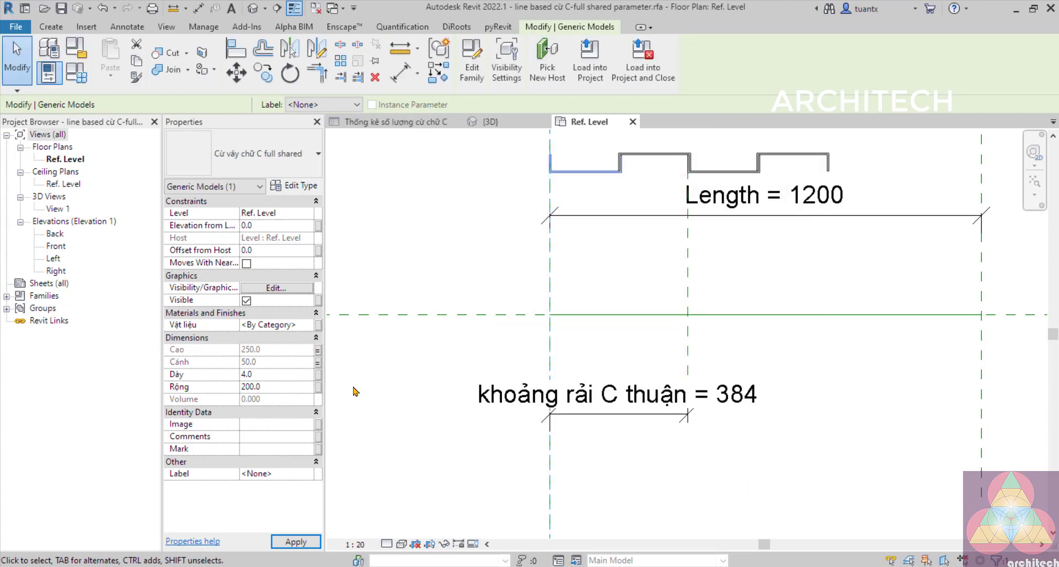
- Associate the pile's Dày dimension with a new shared type parameter Dày, grouped under Dimensions
click(317, 375)
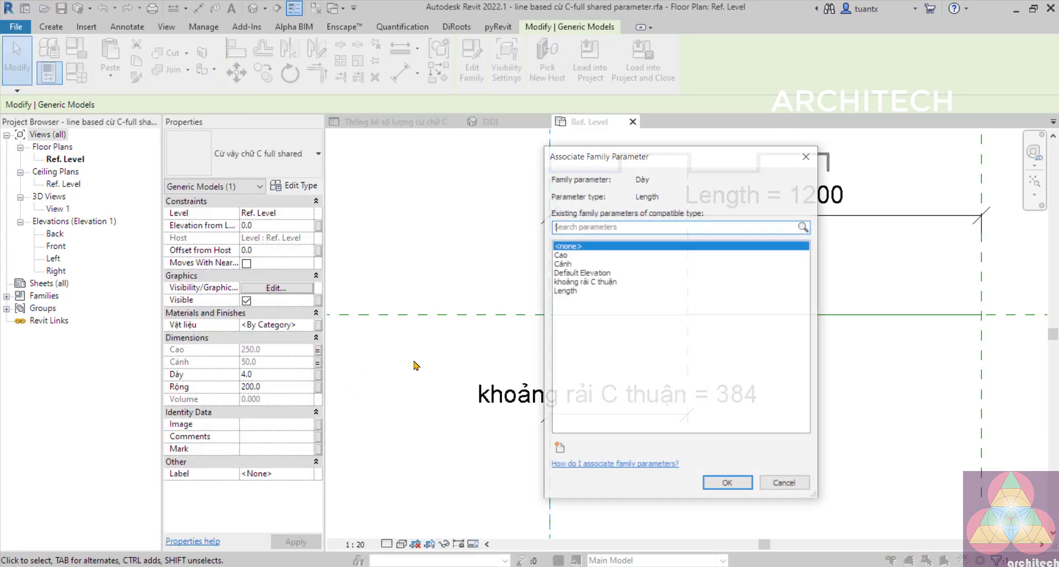
click(564, 272)
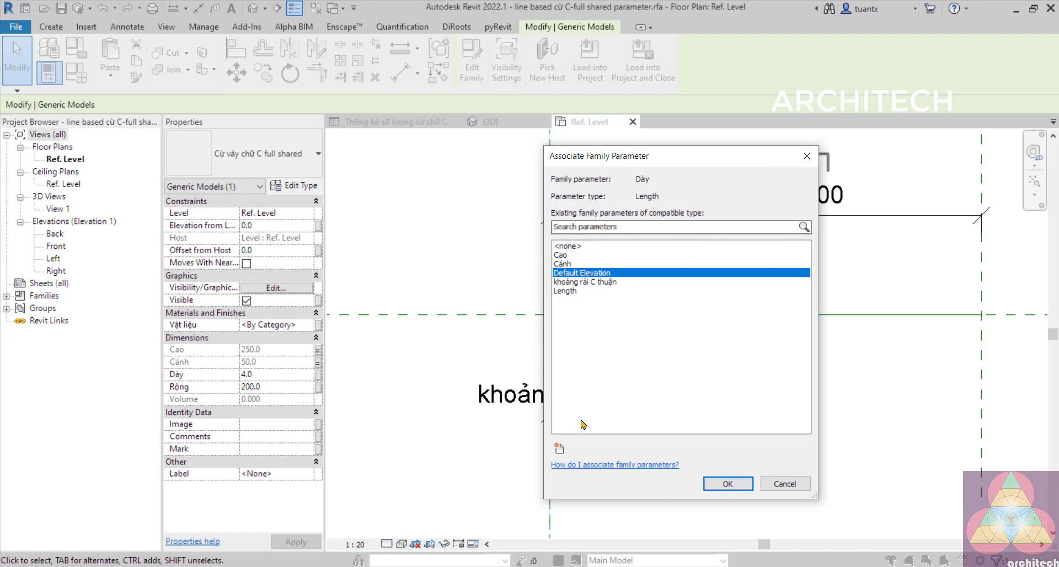
click(559, 448)
click(408, 117)
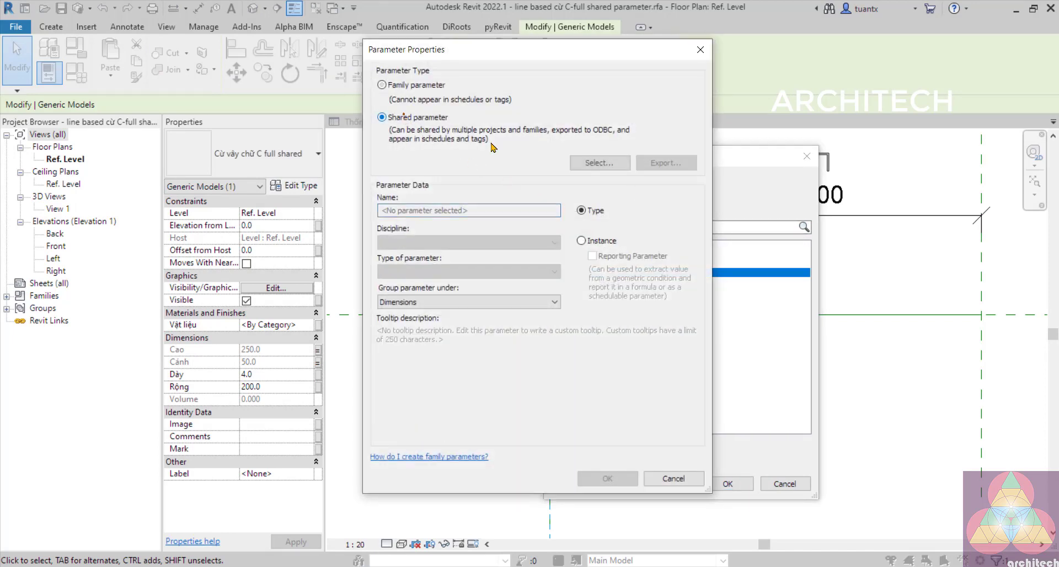
click(600, 162)
click(389, 183)
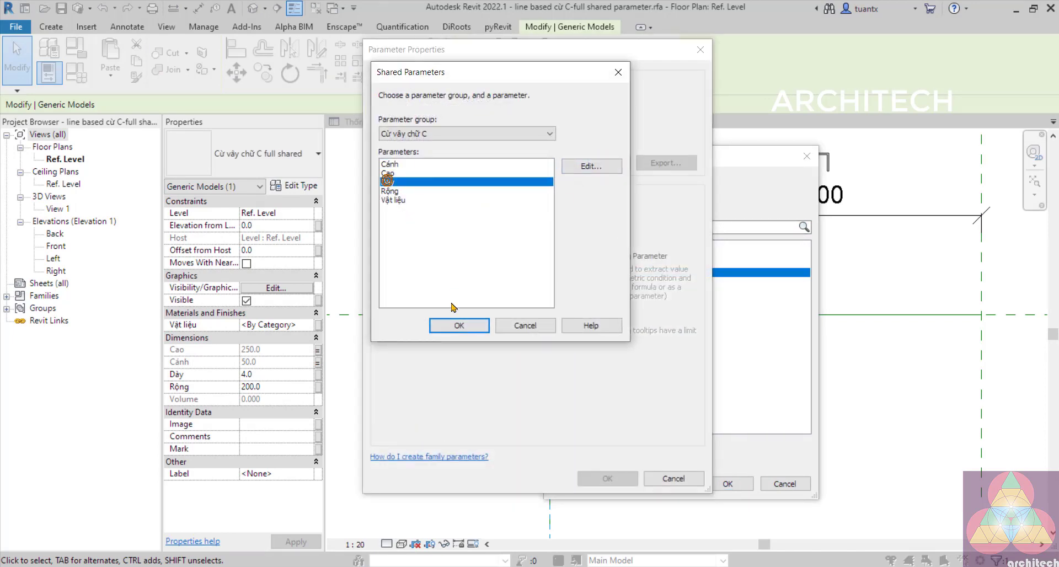
click(459, 326)
click(608, 478)
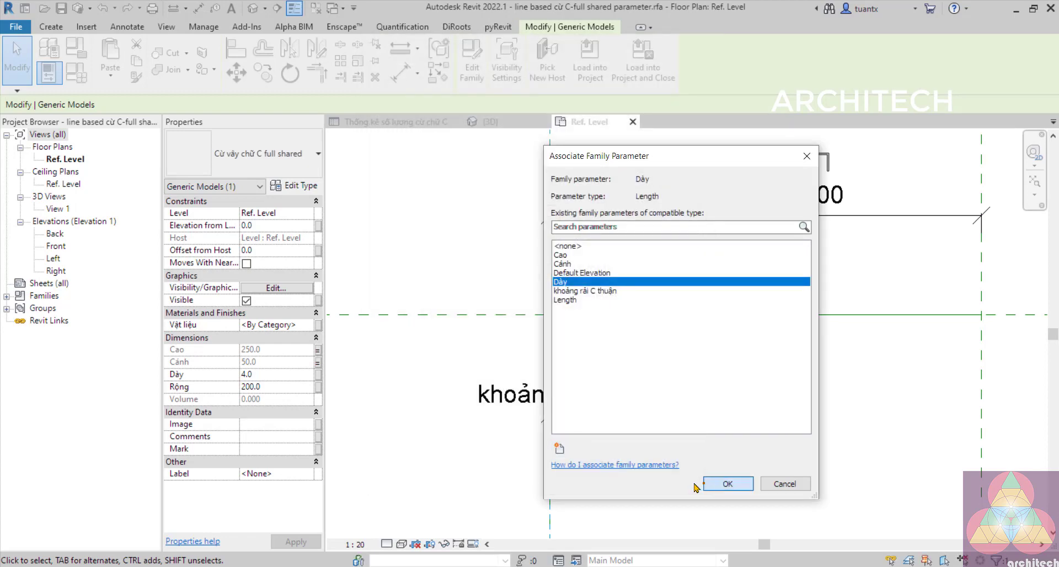
click(728, 483)
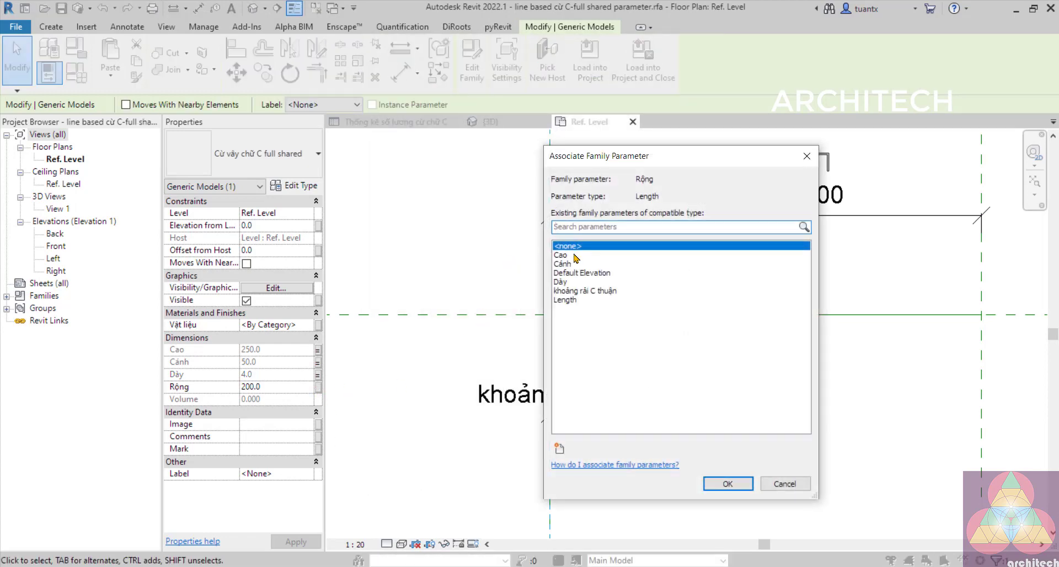
- Associate the pile's Rộng dimension with a new shared type parameter Rộng, grouped under Dimensions
click(559, 448)
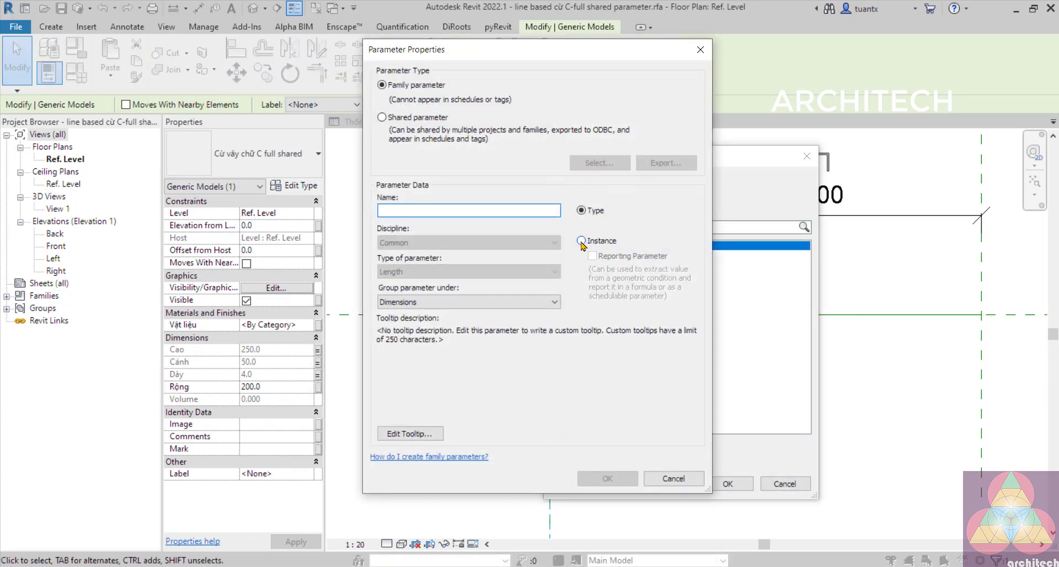
click(397, 117)
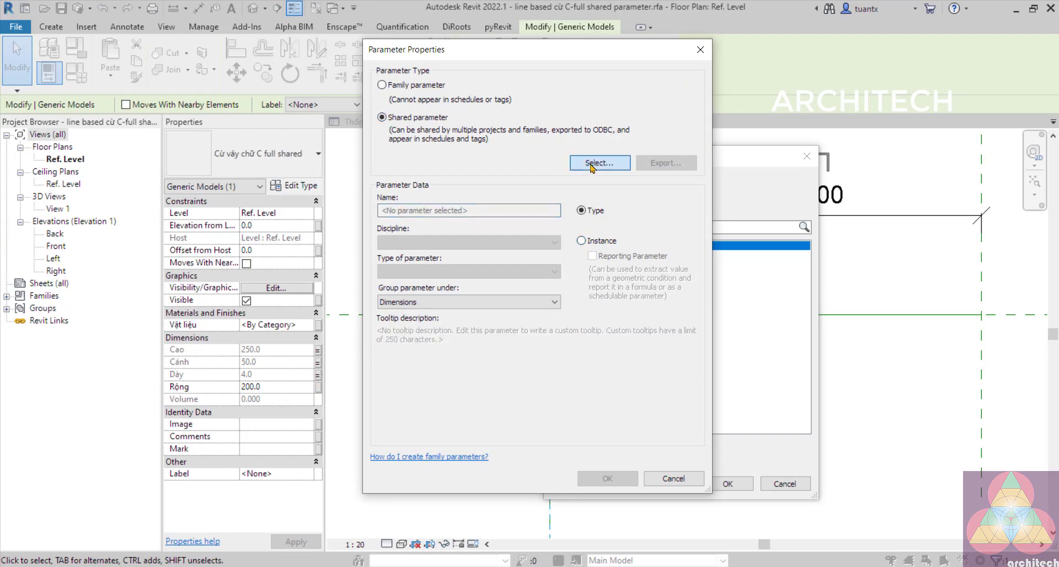
click(600, 163)
click(390, 192)
click(464, 325)
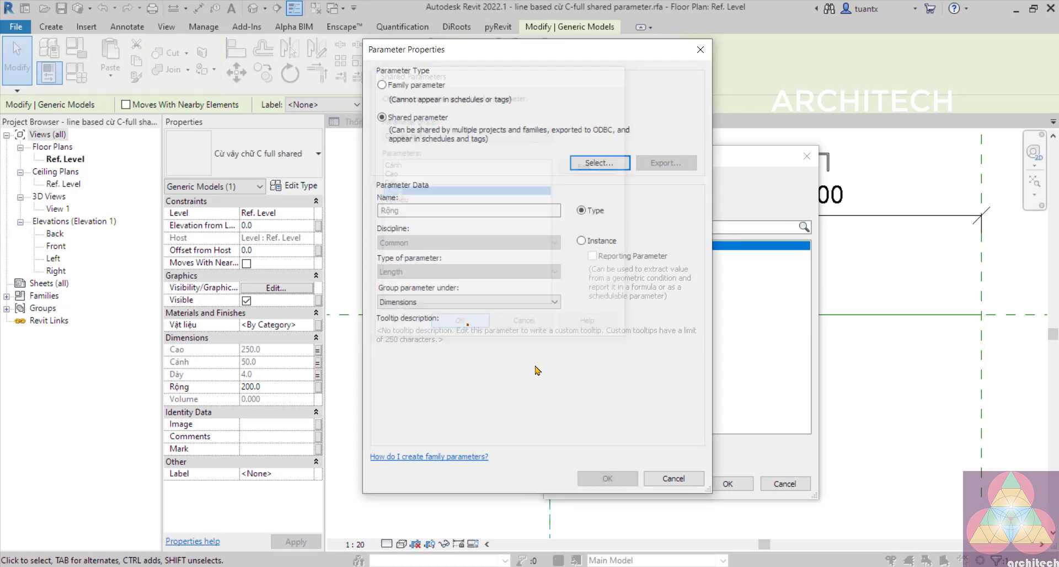
click(607, 478)
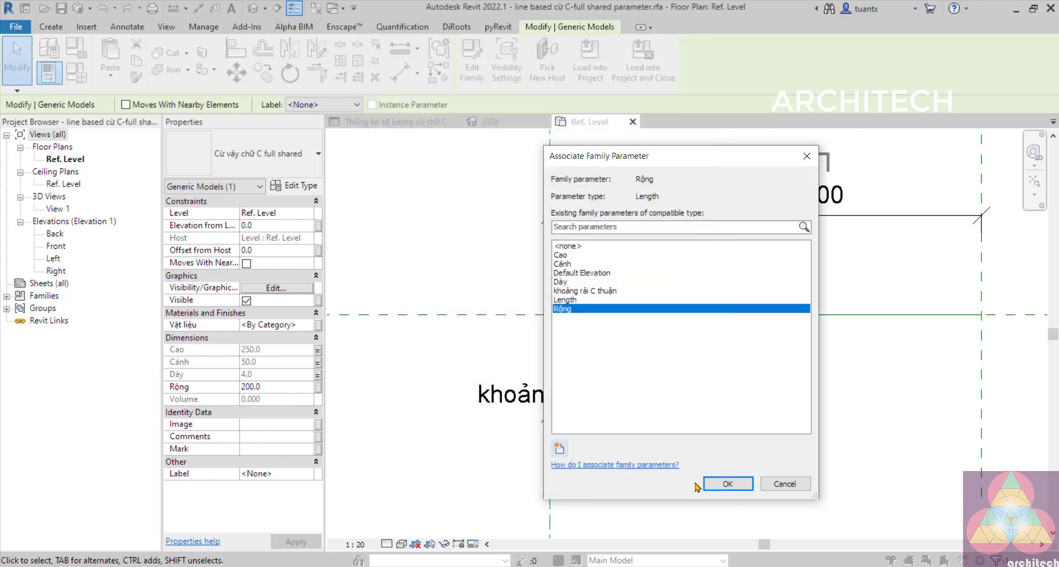
click(727, 483)
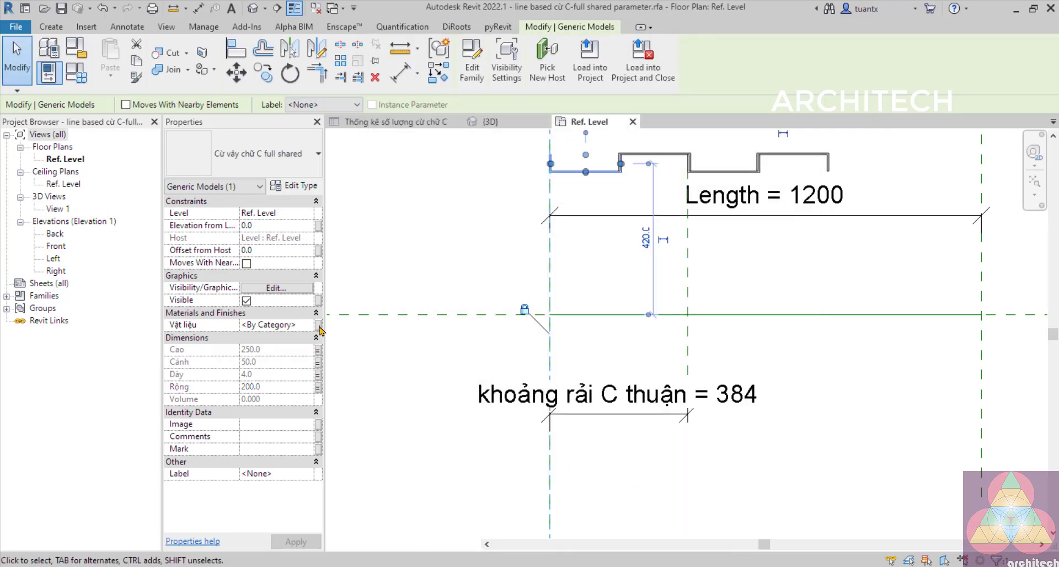
- Associate the pile's Vật liệu material with a new shared type parameter Vật liệu, grouped under Materials and Finishes
click(318, 325)
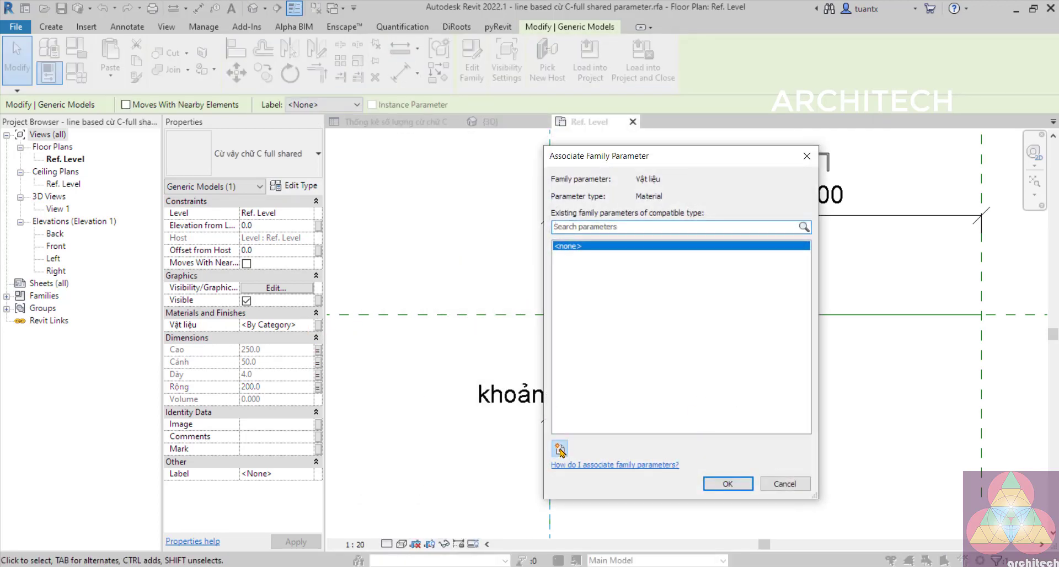
click(559, 448)
click(424, 118)
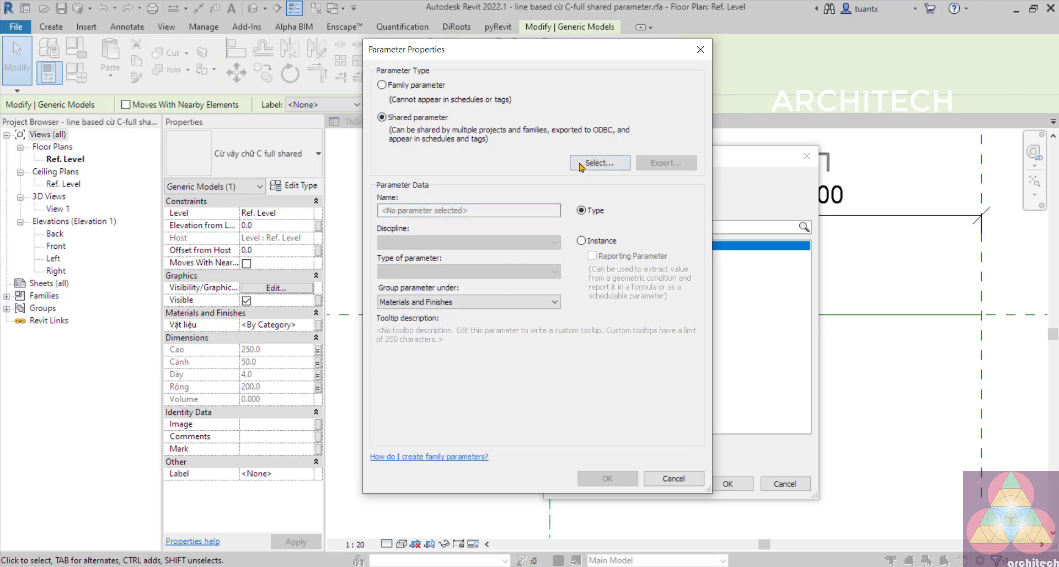
click(600, 163)
click(397, 200)
click(447, 324)
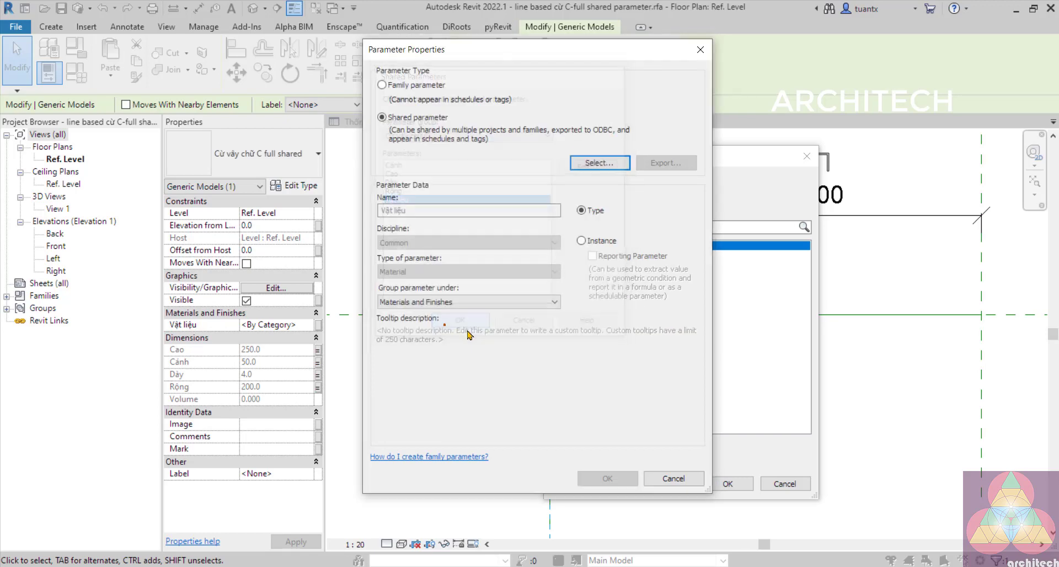
click(608, 478)
click(727, 484)
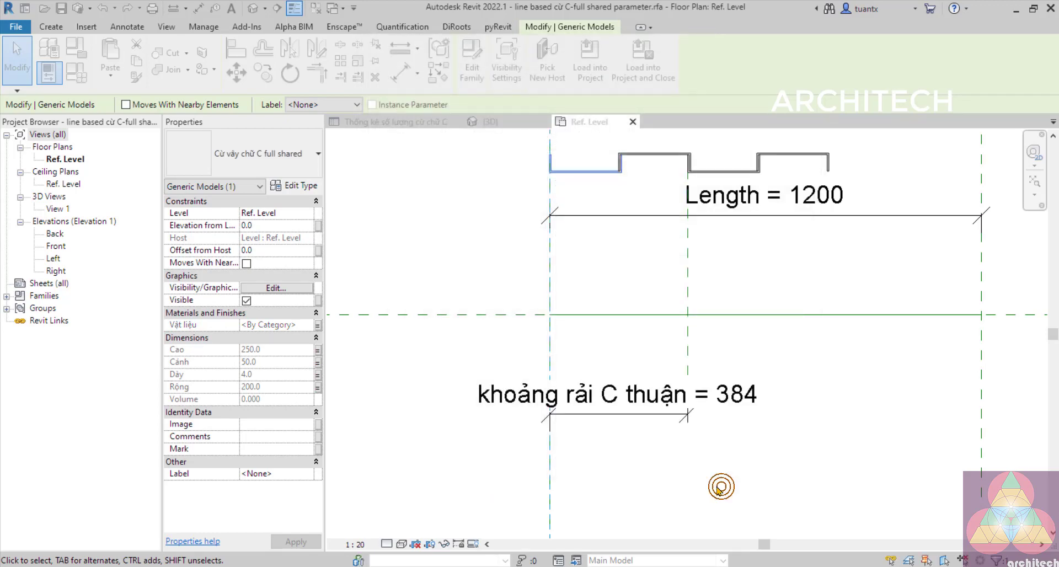
- Deselect the pile and enable the Shared option in the line-based family's own properties
scroll(732, 351, down, 3)
click(689, 364)
scroll(496, 215, up, 5)
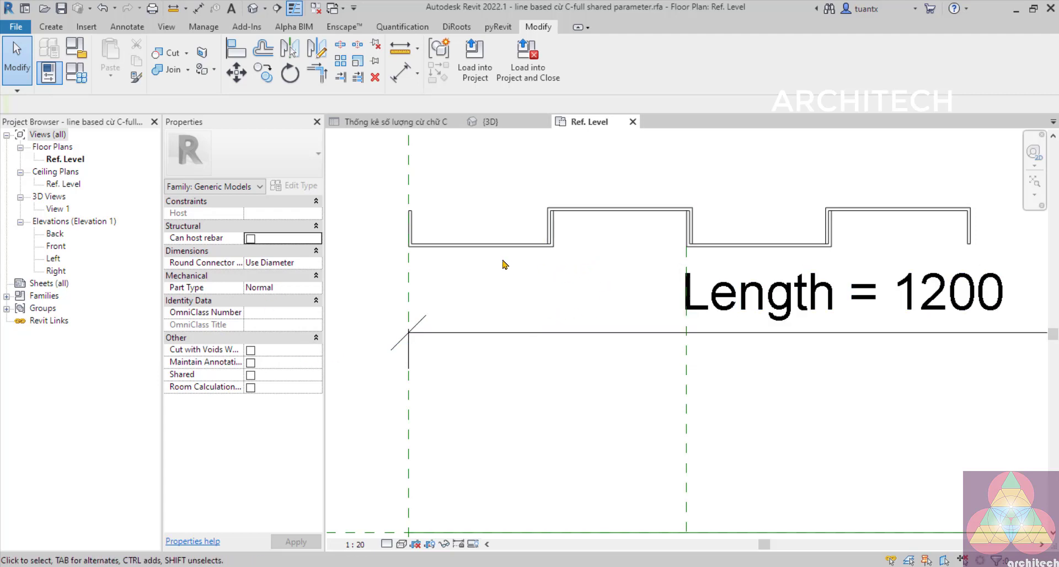
scroll(551, 294, down, 2)
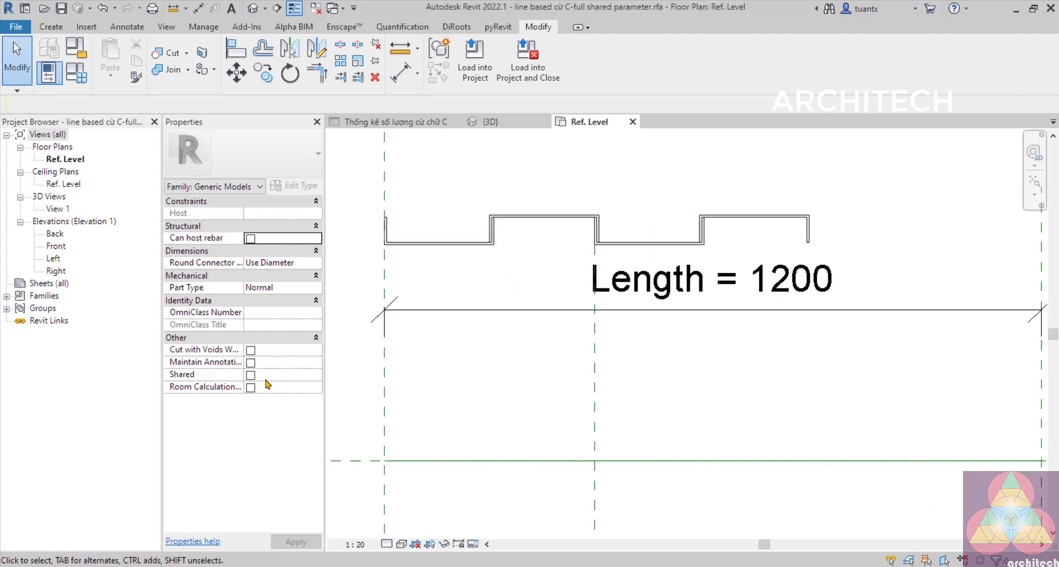
click(252, 379)
scroll(468, 369, down, 3)
middle_drag(468, 369, 496, 352)
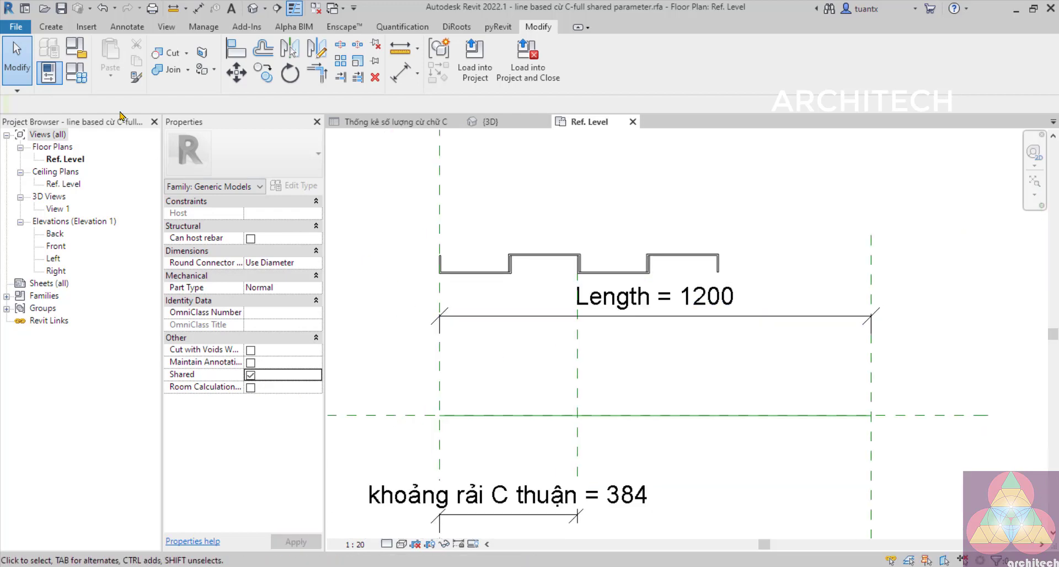
- Test the family's height parameter with the default 3D view open by trying a Cao value of 500
click(76, 72)
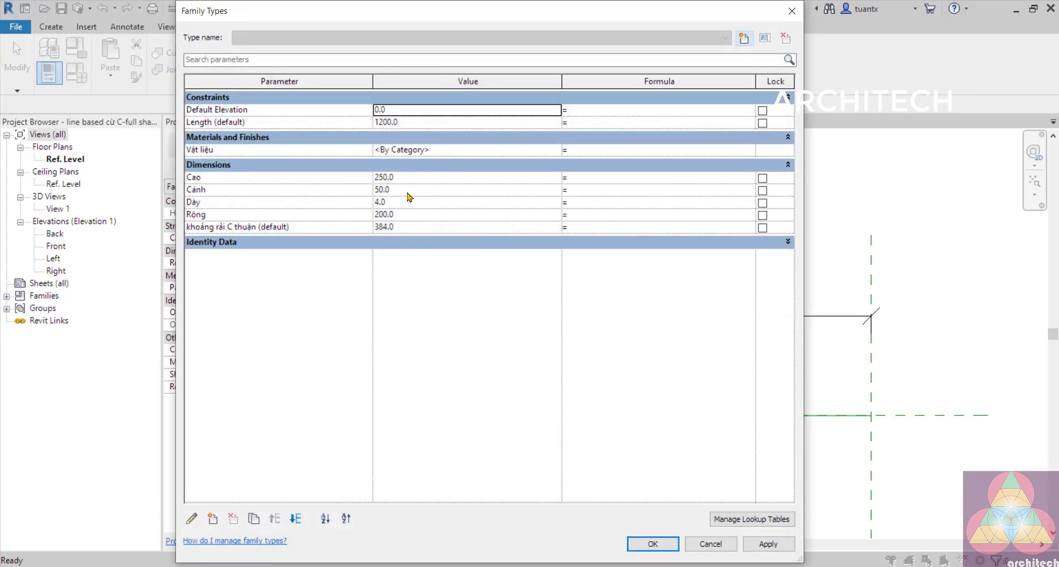
click(712, 547)
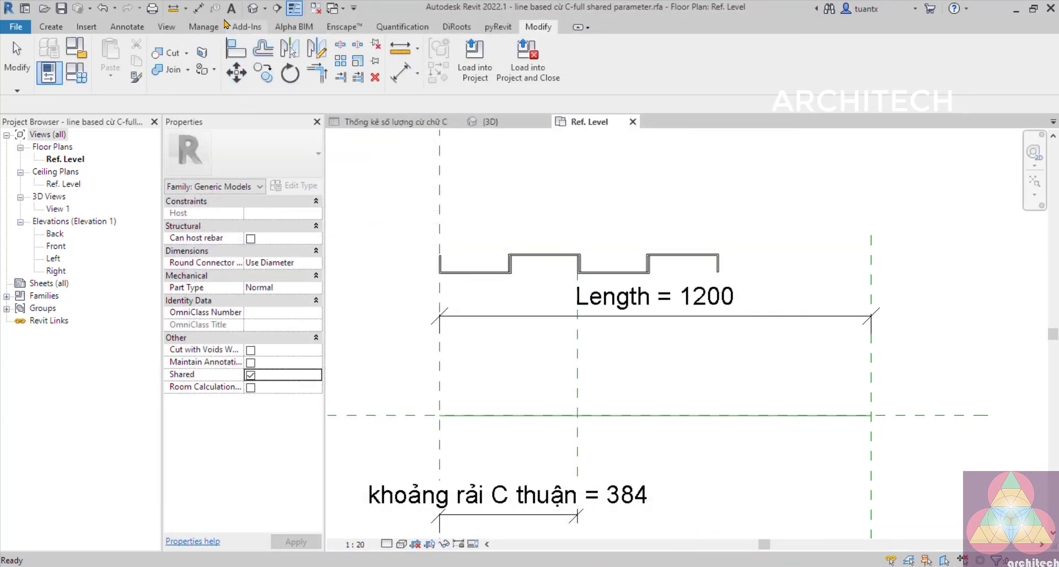
click(252, 8)
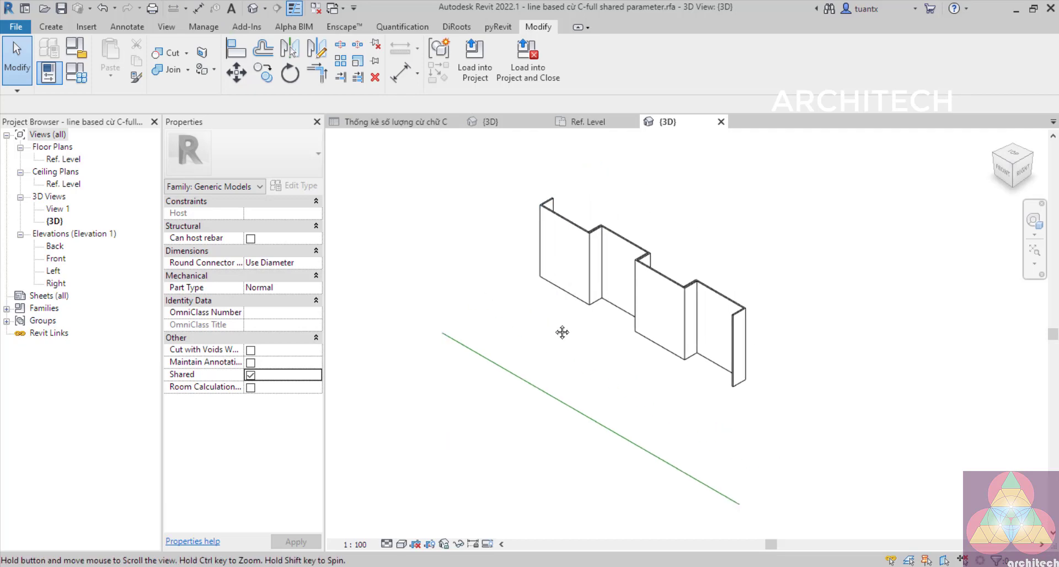
click(71, 73)
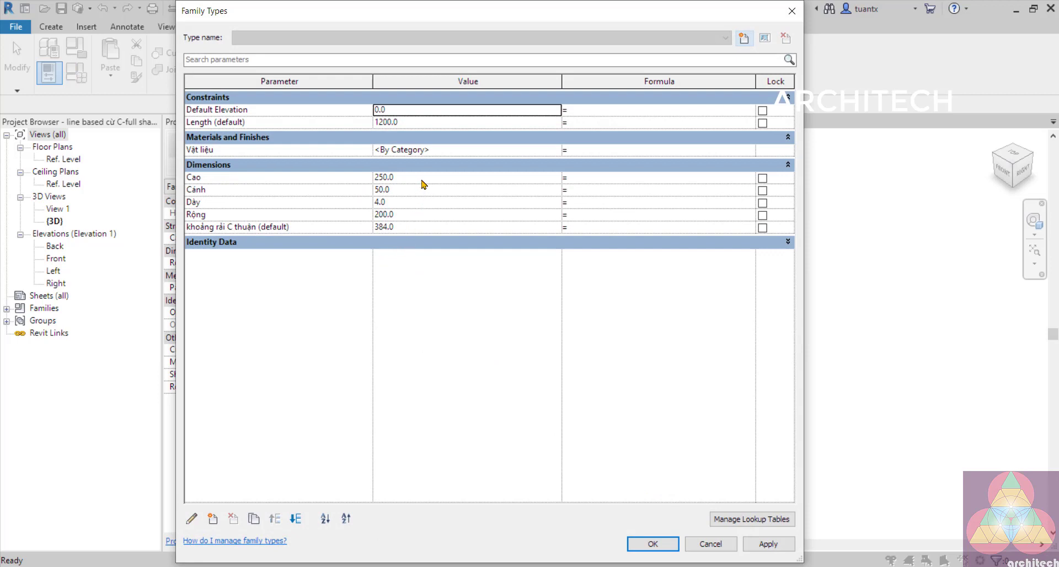
click(423, 177)
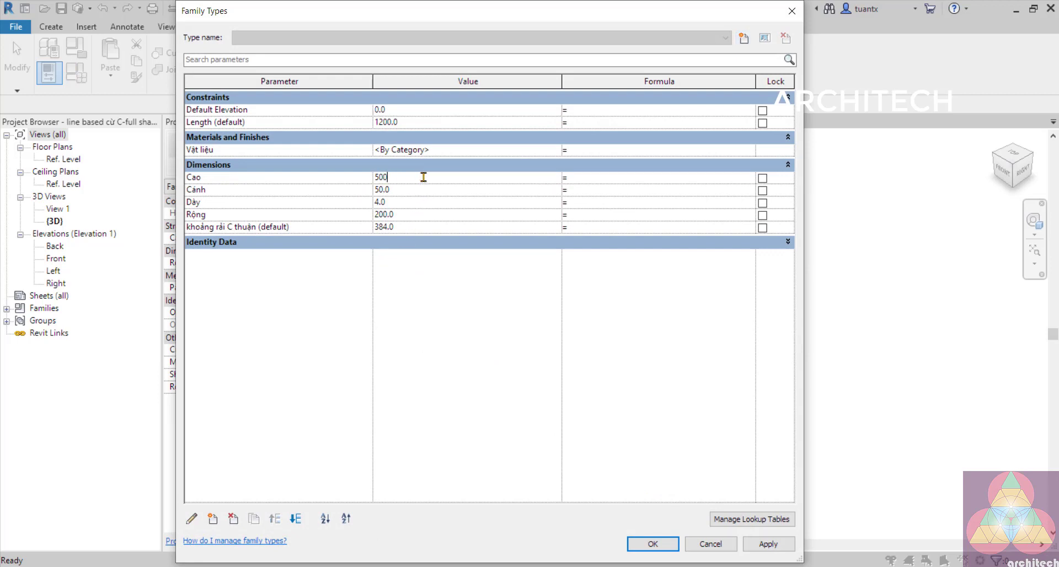
click(646, 543)
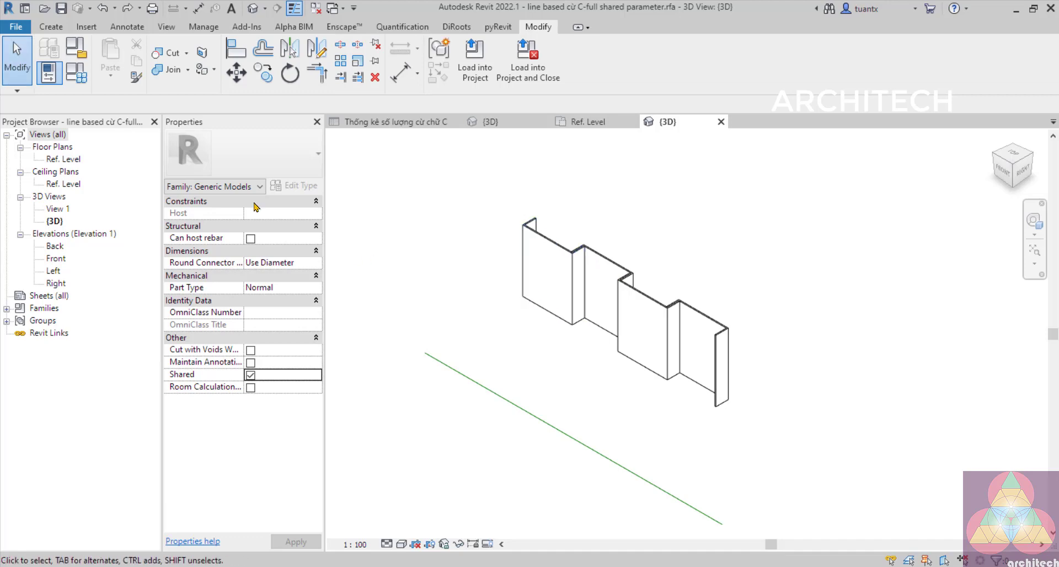
click(78, 74)
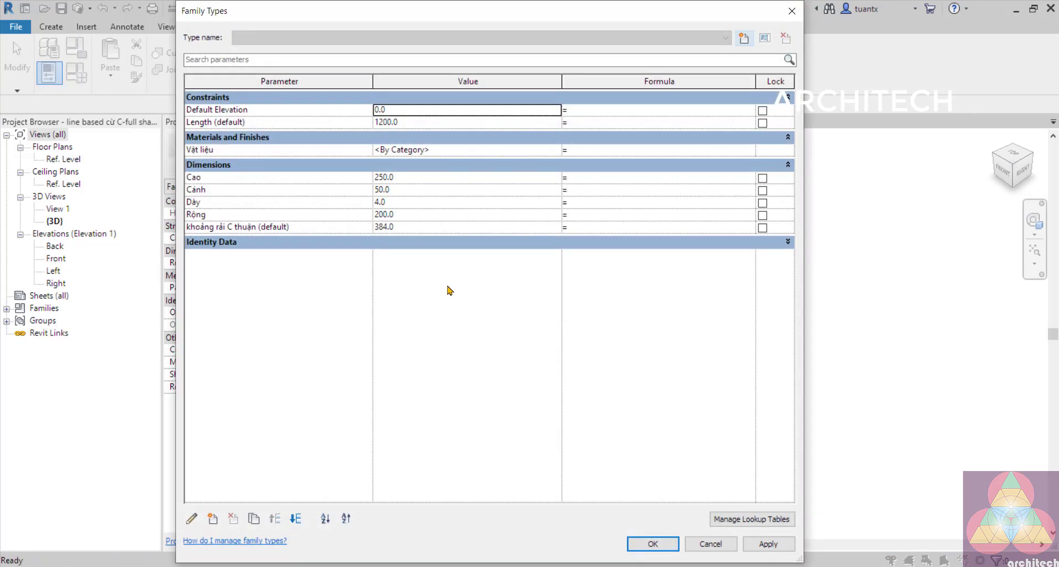
click(706, 538)
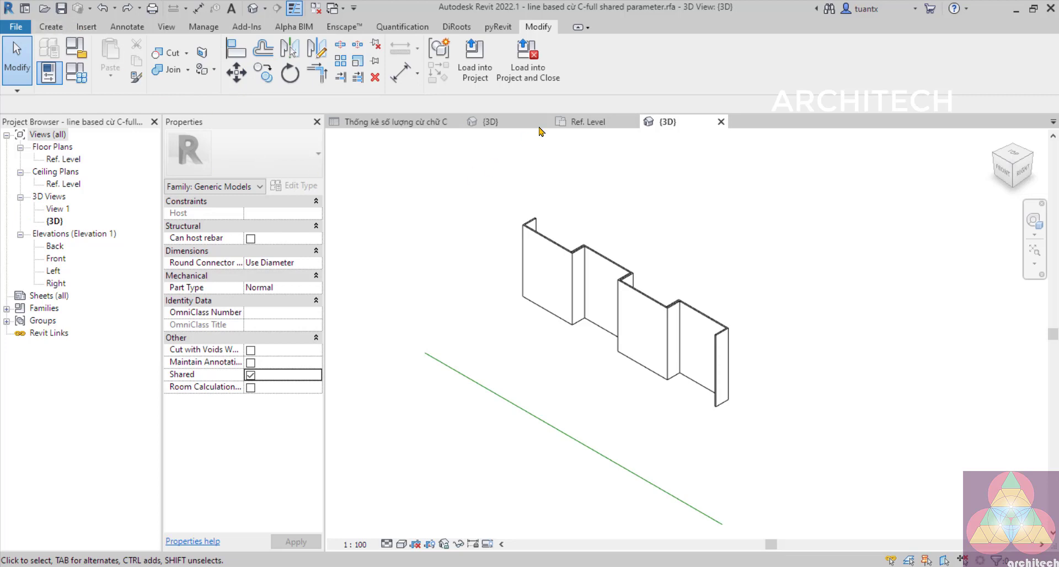
- Examine in the Ref. Level plan how the khoảng rải C thuận spacing relates to the widths and thicknesses of the interlocking piles
click(587, 124)
scroll(541, 309, down, 3)
middle_drag(529, 361, 516, 312)
scroll(516, 397, up, 5)
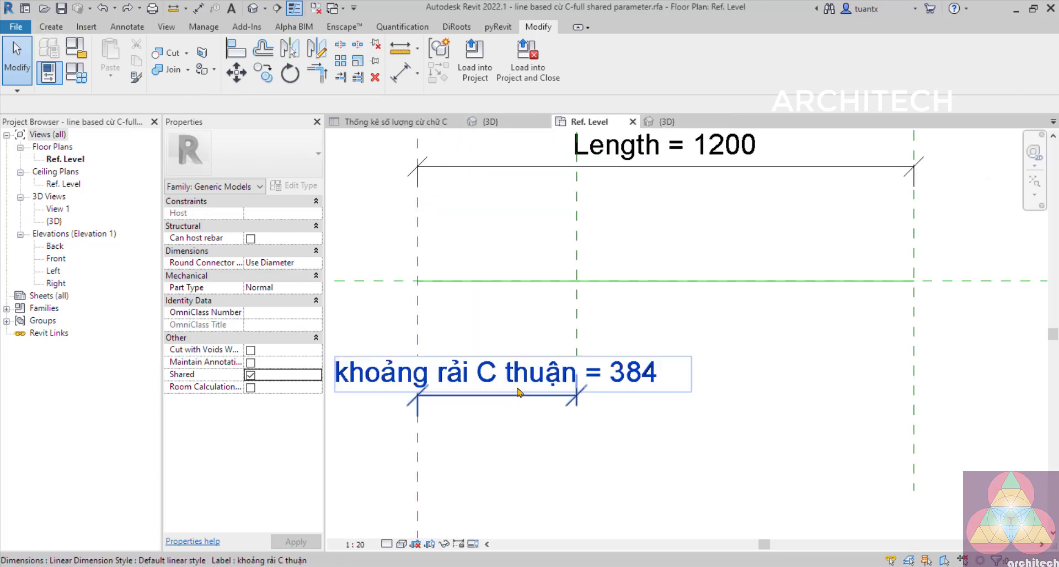
scroll(512, 388, down, 2)
middle_drag(509, 385, 507, 383)
scroll(454, 210, up, 2)
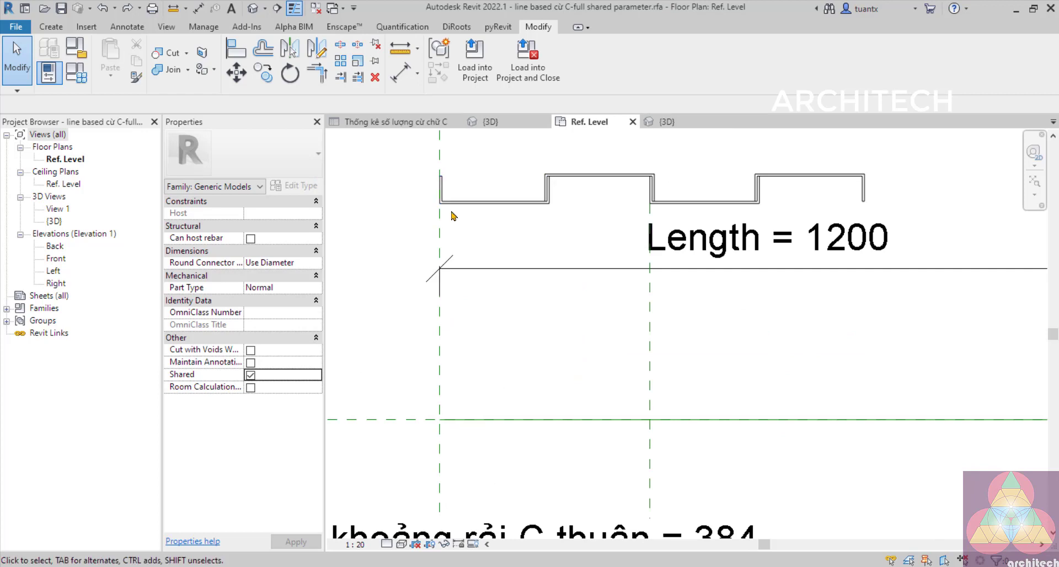
scroll(499, 236, down, 2)
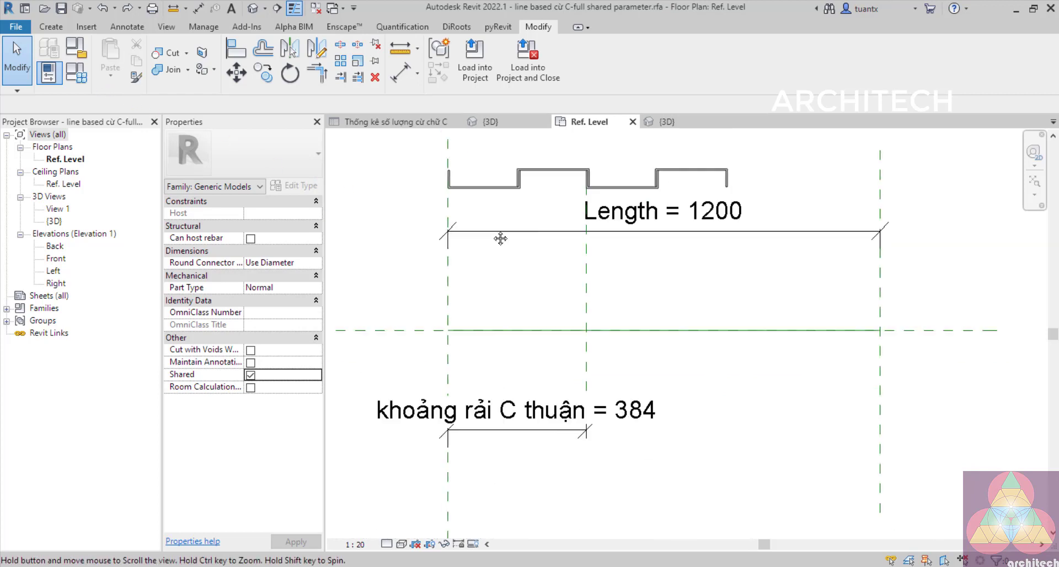
scroll(513, 263, up, 4)
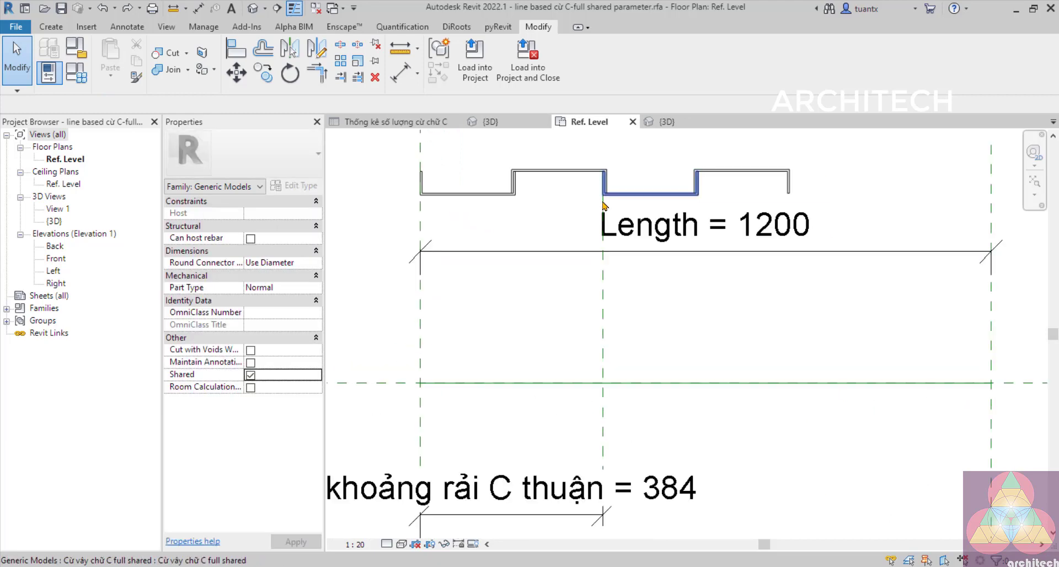
scroll(605, 206, up, 1)
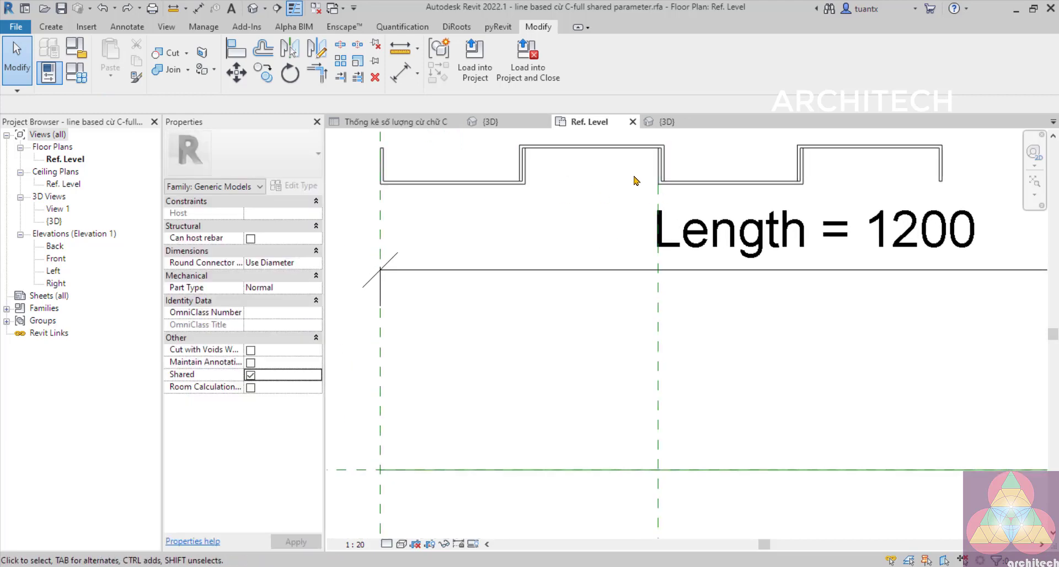
scroll(654, 209, down, 3)
middle_drag(655, 325, 629, 250)
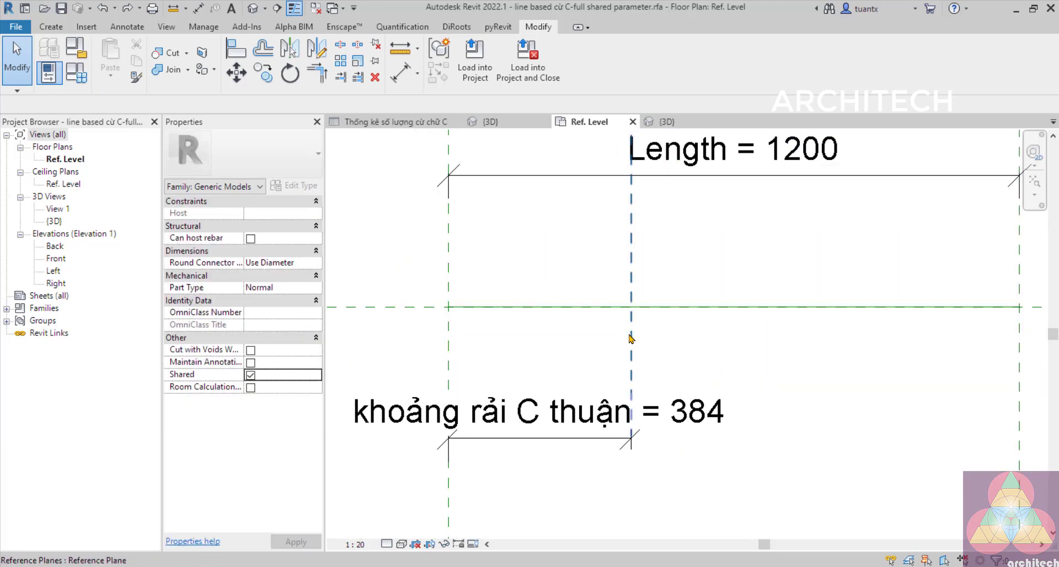
scroll(632, 342, down, 2)
middle_drag(633, 353, 621, 399)
scroll(554, 218, up, 1)
scroll(553, 218, up, 5)
scroll(588, 260, down, 5)
middle_drag(587, 260, 551, 176)
scroll(633, 310, up, 1)
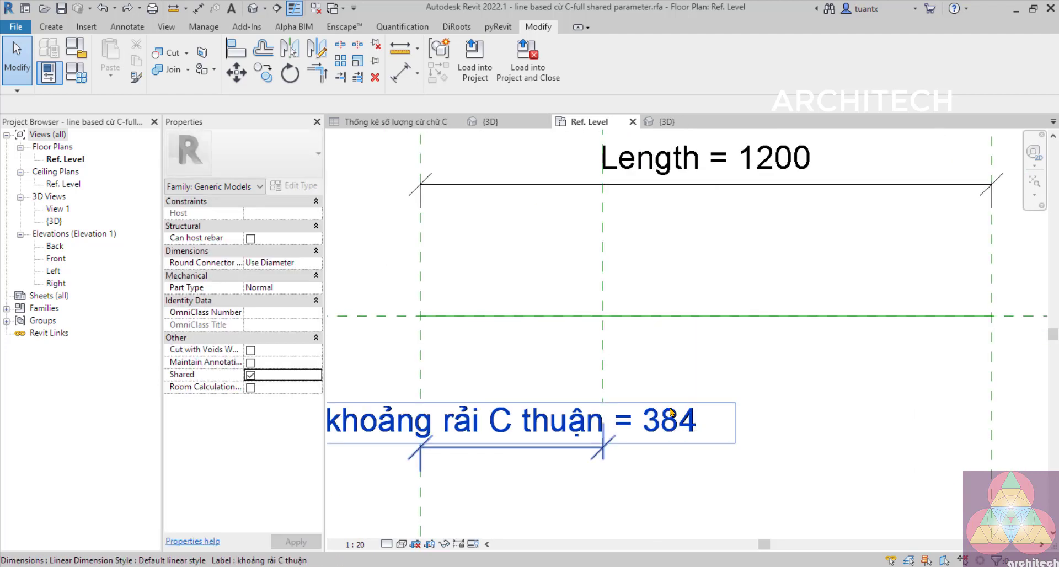
scroll(556, 385, down, 2)
scroll(466, 243, up, 3)
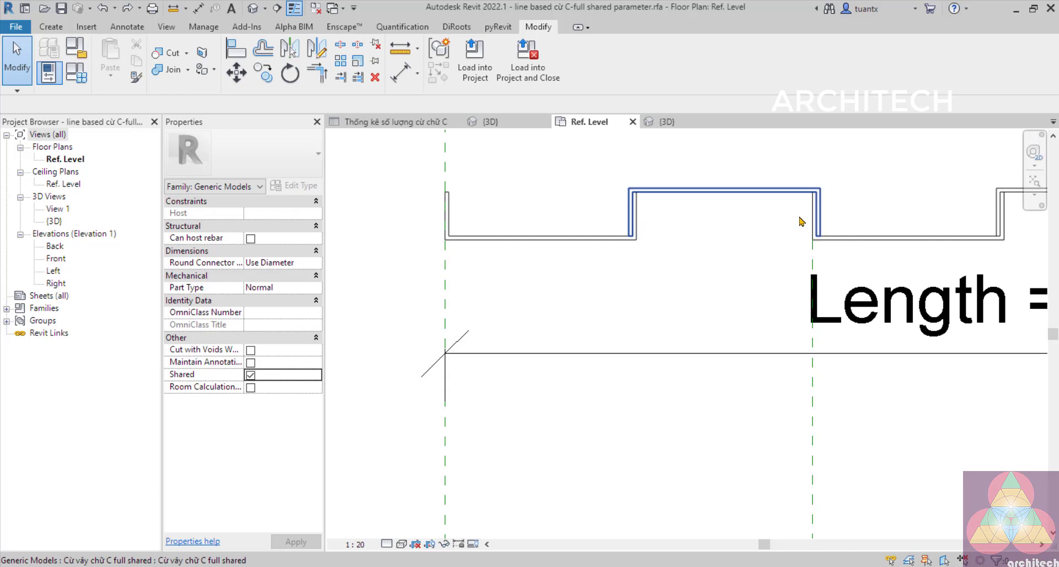
scroll(794, 223, down, 5)
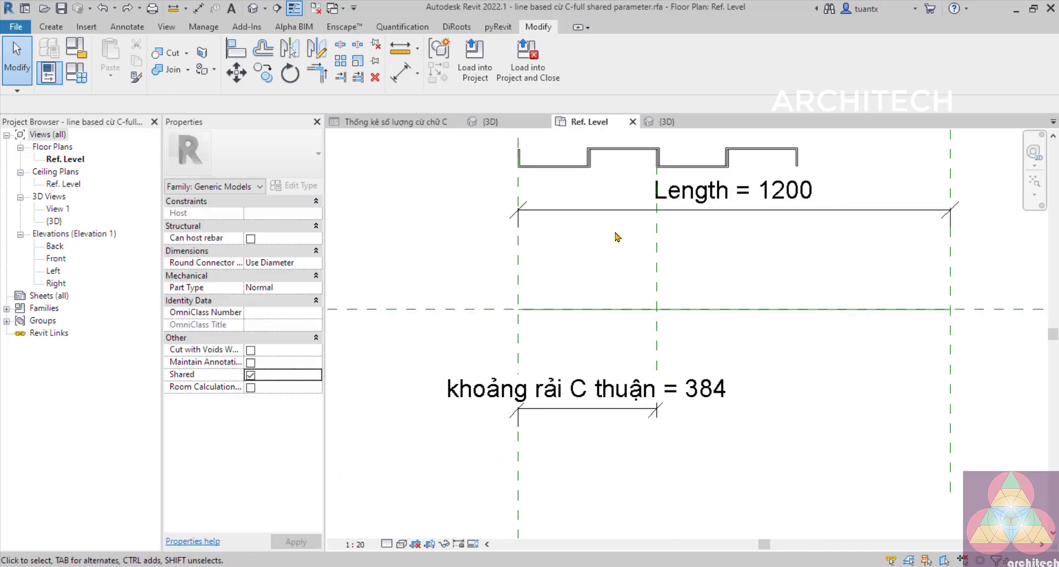
- Drive the khoảng rải C thuận spacing parameter with the formula 2*Rộng-4*Dày
click(76, 71)
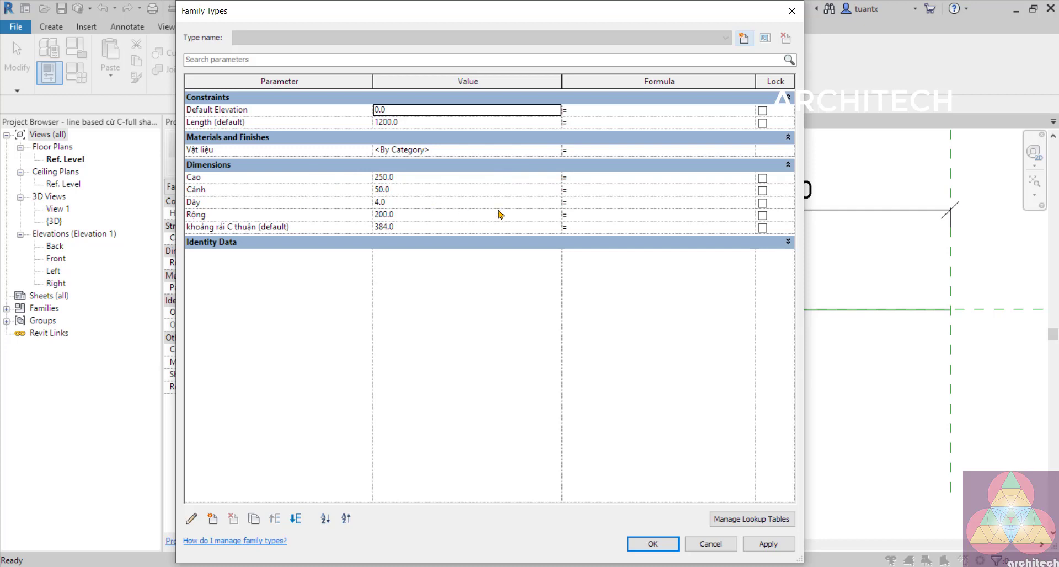
click(588, 230)
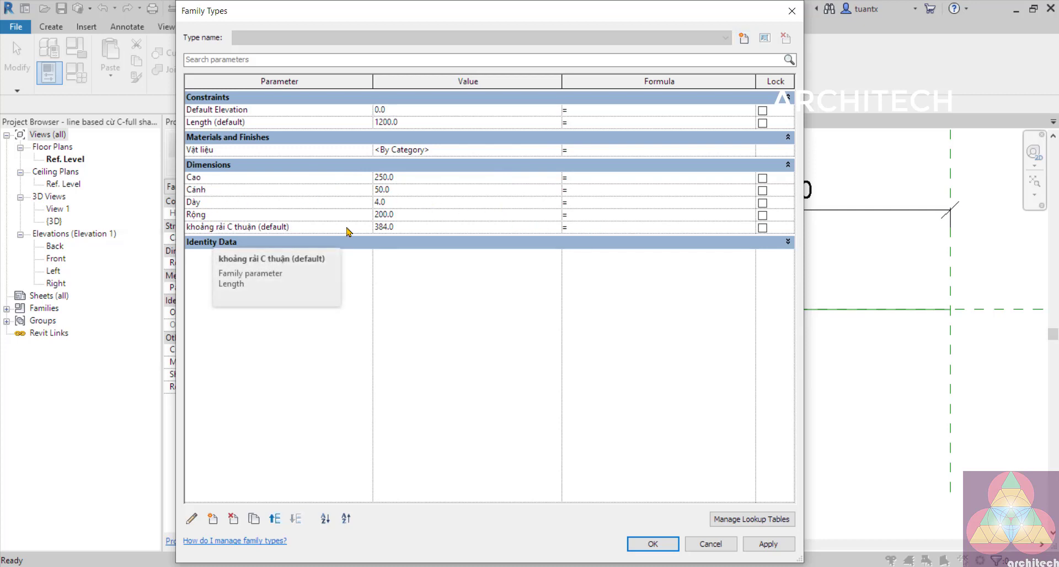
text(2*Rộng-4*Dày)
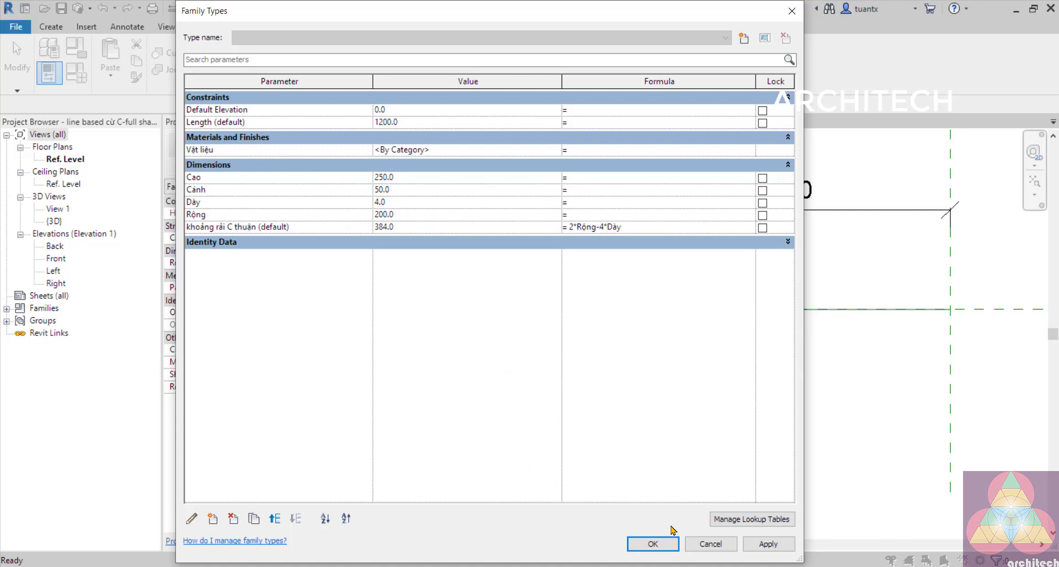
- Apply the formula 2*Rộng-4*Dày to the khoảng rải C thuận parameter and check it in the family types
click(653, 543)
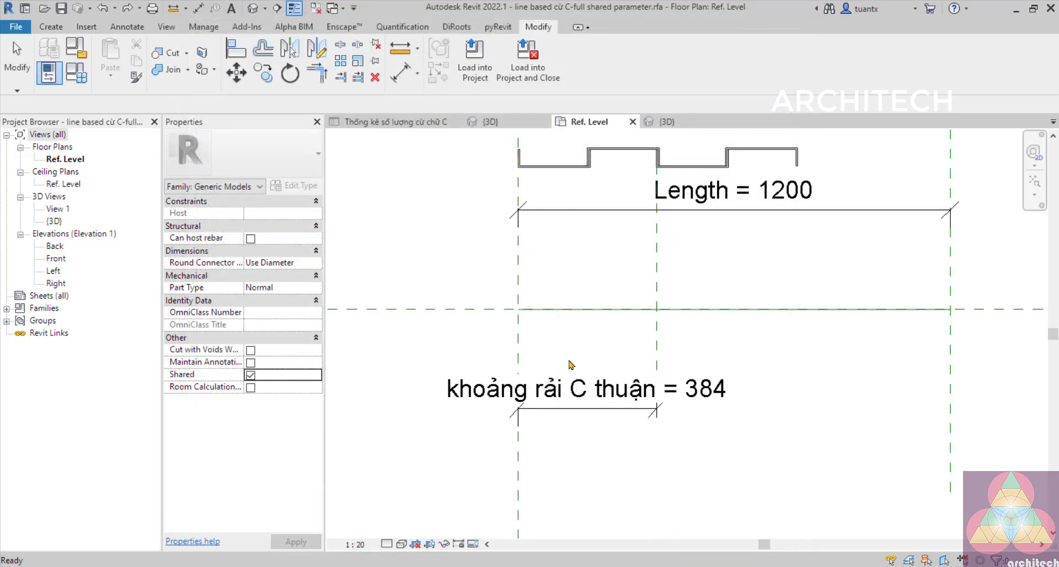
click(77, 73)
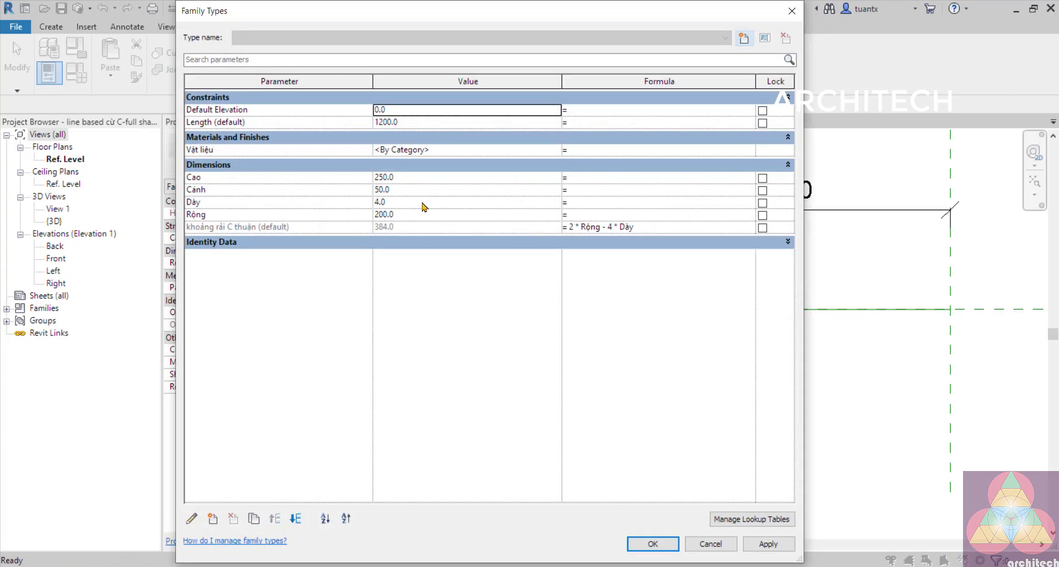
click(711, 545)
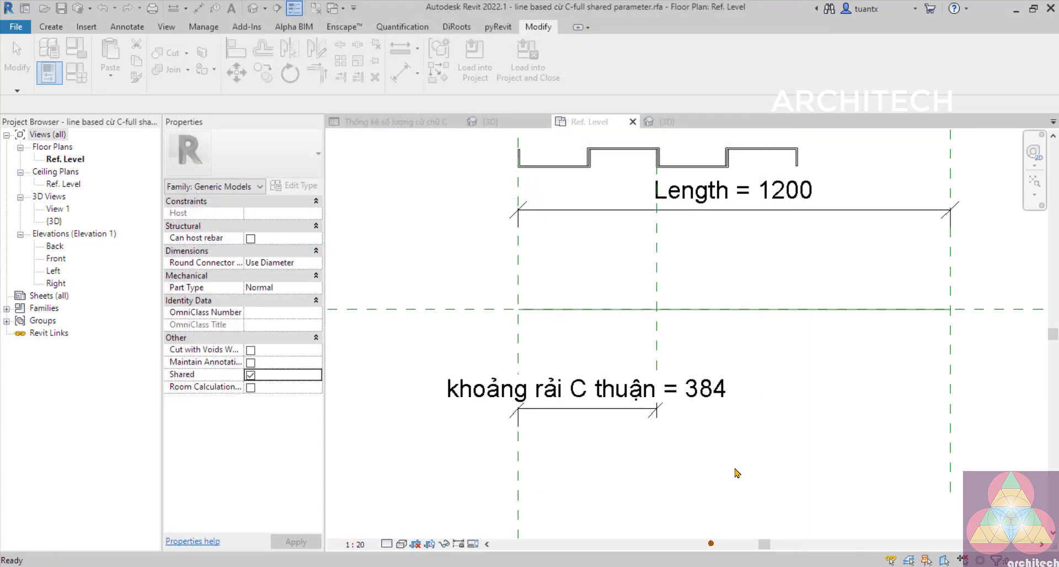
- Move the second, third and fourth C profiles upward together, clear of the first C profile
click(616, 259)
scroll(621, 265, down, 2)
middle_drag(603, 269, 561, 233)
scroll(561, 230, up, 2)
scroll(718, 217, down, 1)
middle_drag(717, 217, 613, 232)
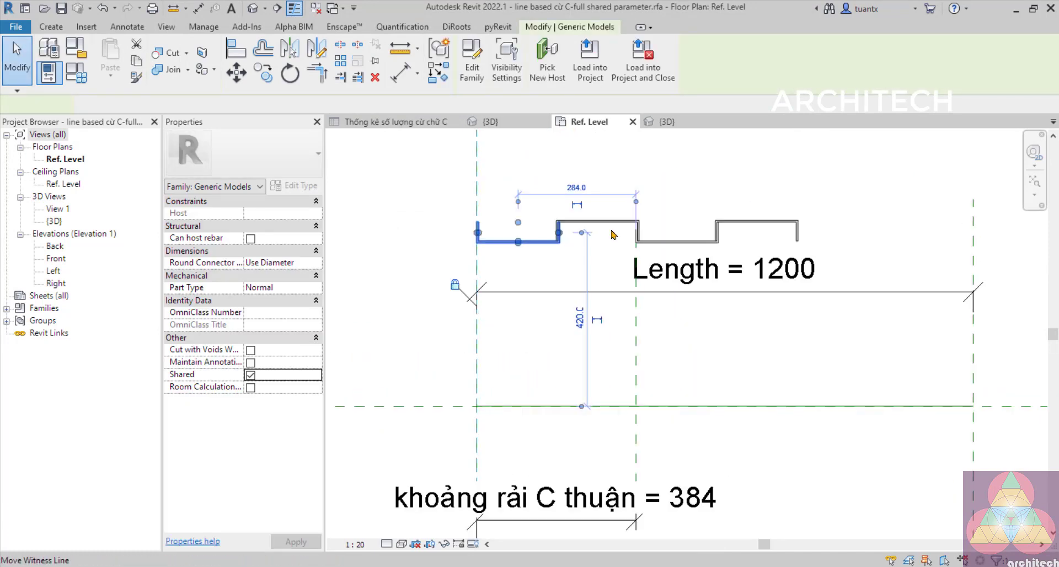
click(614, 223)
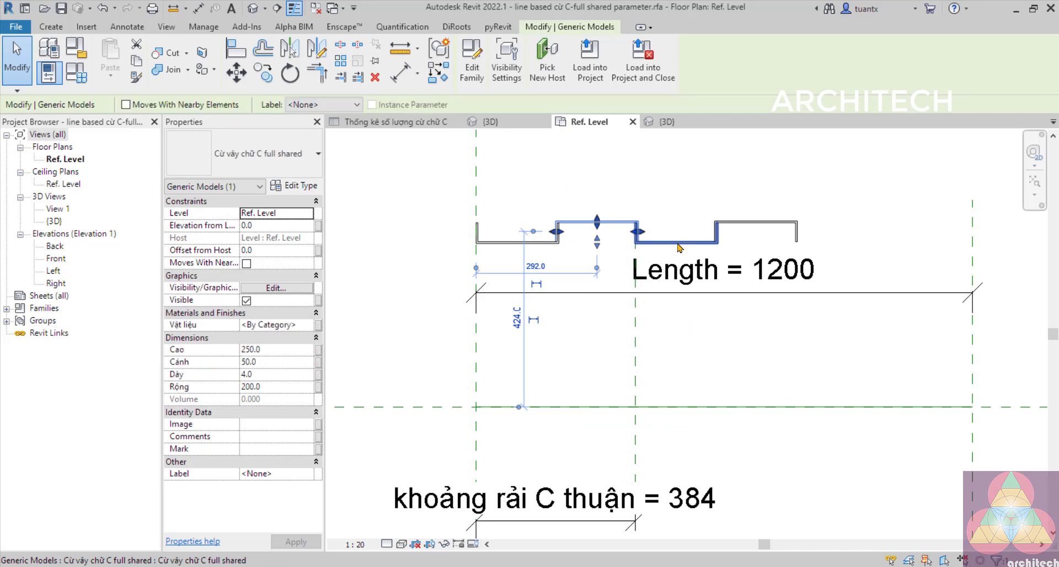
ctrl+click(679, 243)
ctrl+click(751, 229)
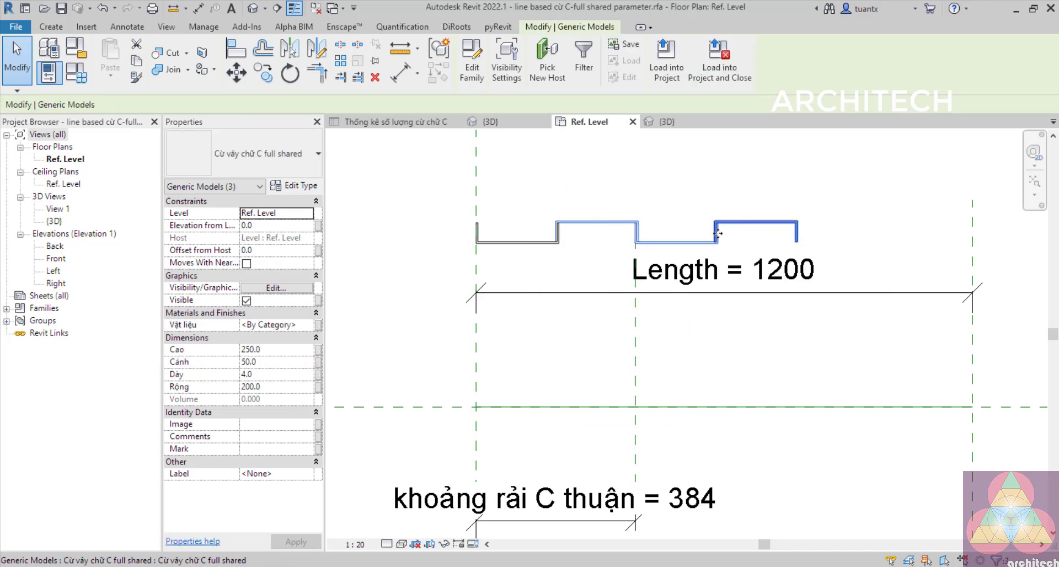
scroll(718, 234, down, 1)
drag(660, 232, 675, 185)
click(629, 225)
scroll(603, 232, up, 2)
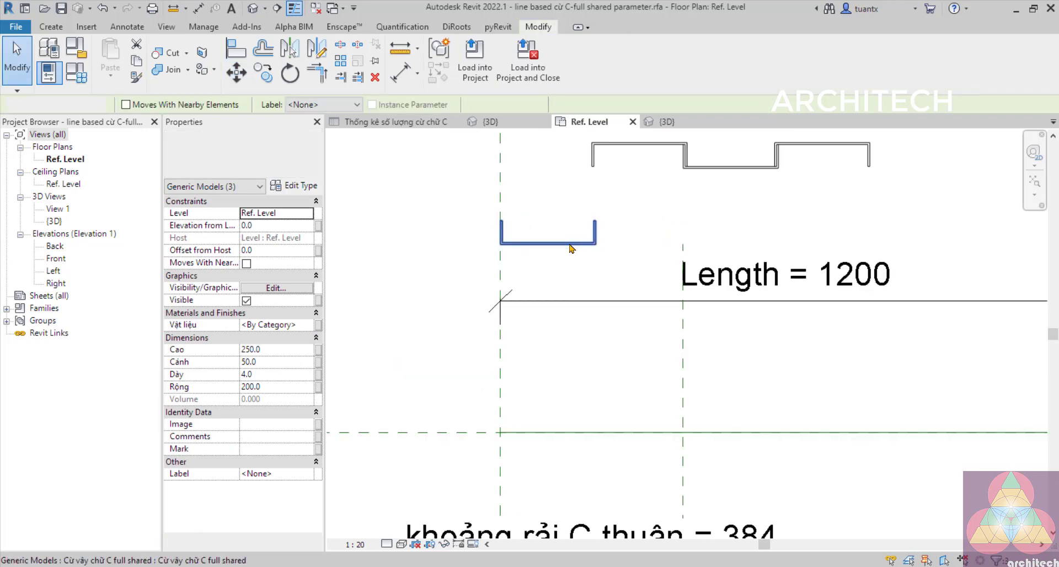
- Array the first C profile as a group of 2, placing the last member at the khoảng rải C thuận reference plane
click(581, 240)
middle_drag(742, 304, 599, 312)
scroll(599, 312, down, 1)
scroll(542, 259, up, 2)
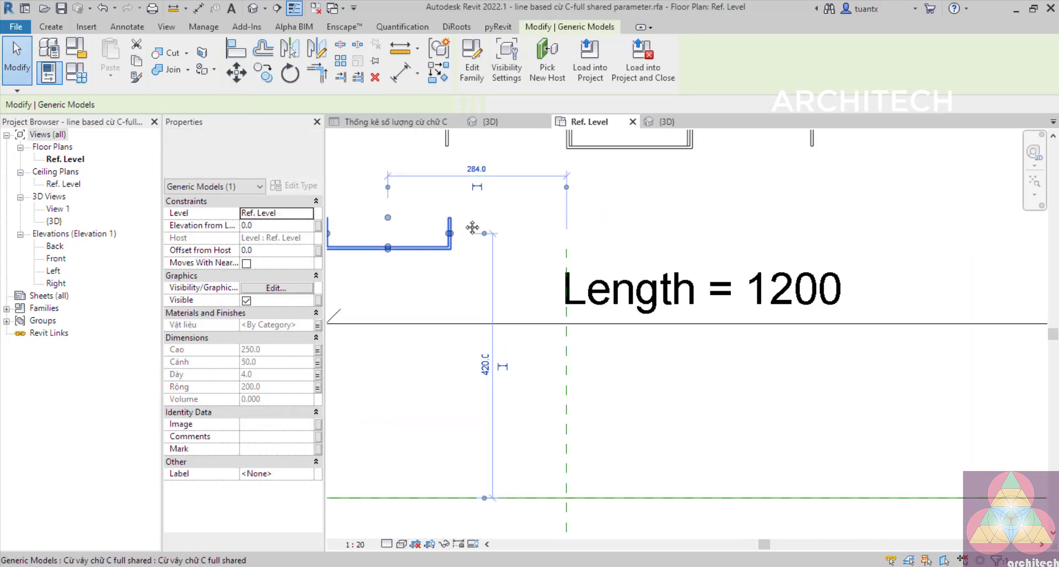
middle_drag(473, 230, 589, 218)
click(341, 60)
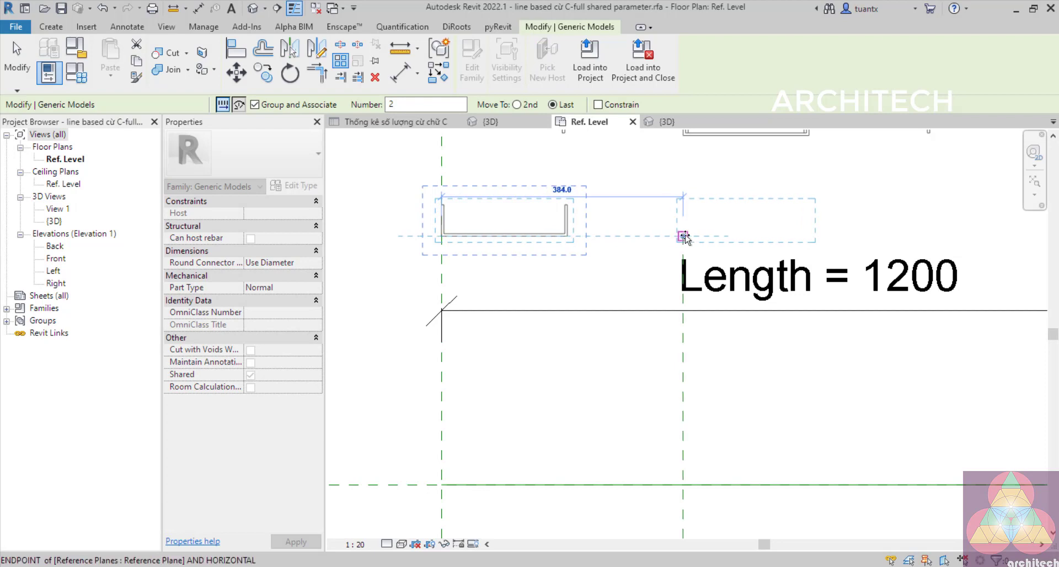
click(682, 237)
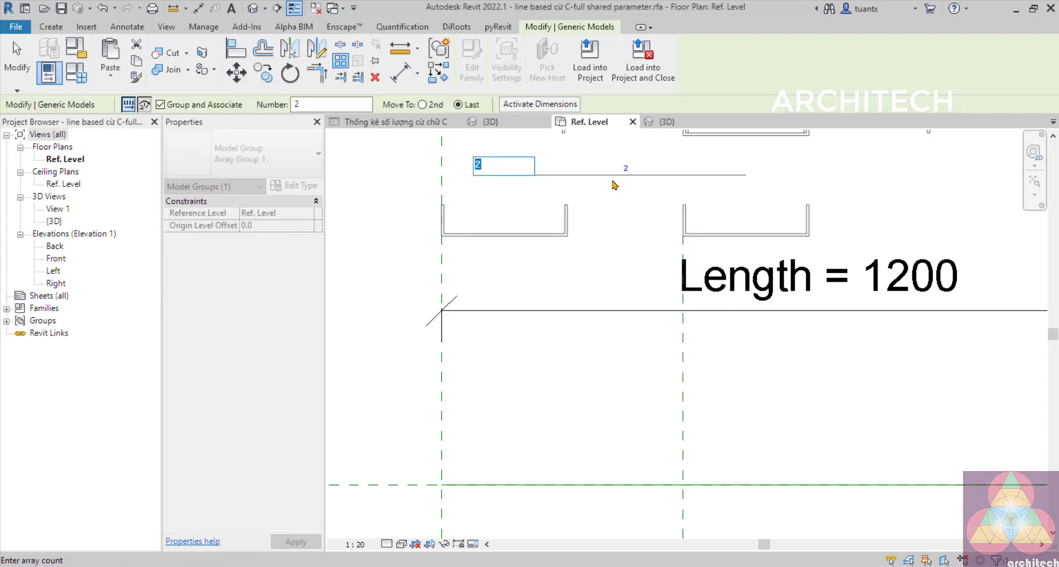
key(Return)
scroll(613, 198, down, 3)
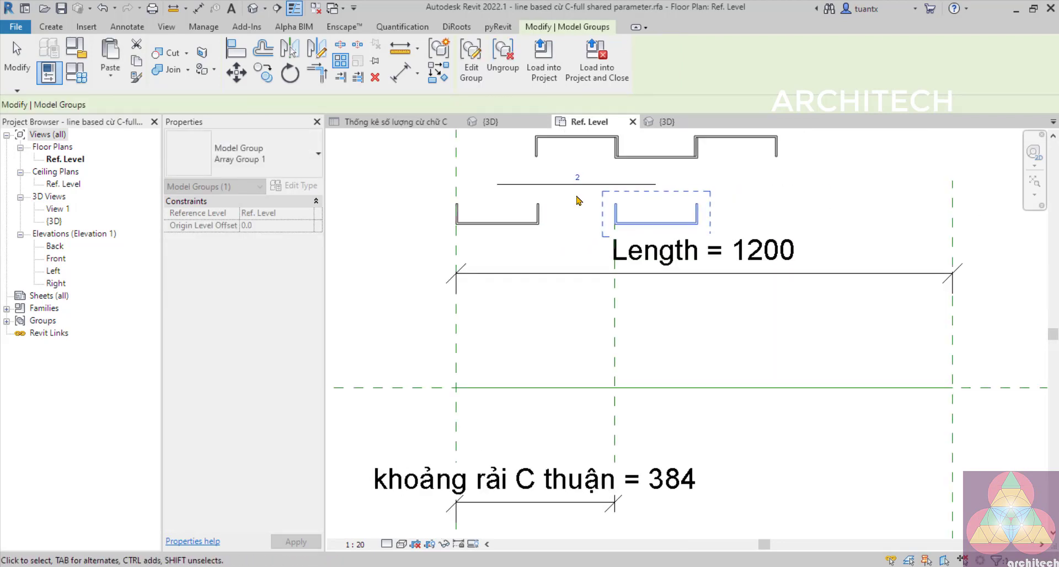
- Try an array count of 3 on the C profile array, and undo the array
click(568, 185)
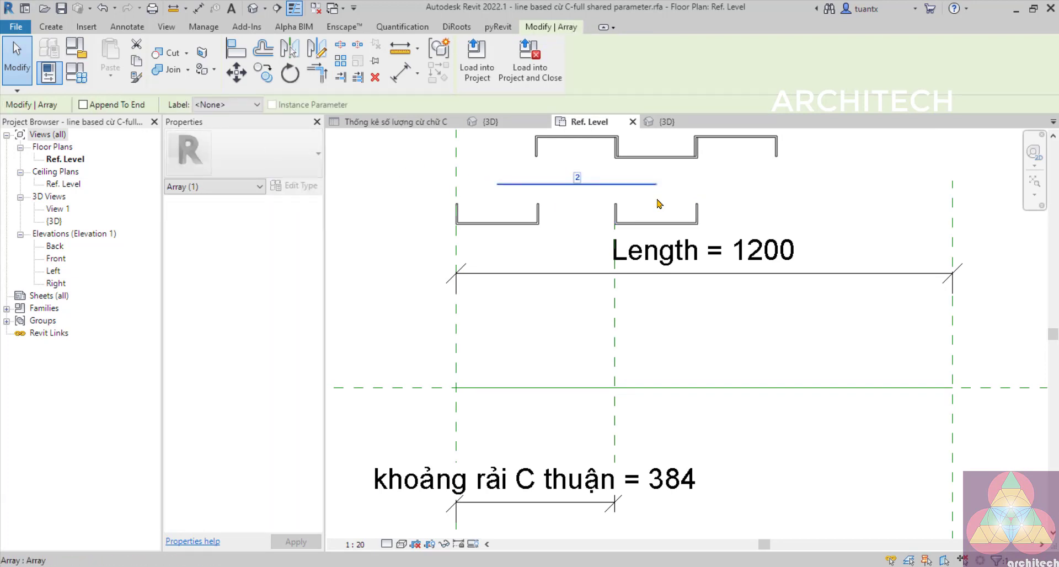
scroll(778, 319, down, 2)
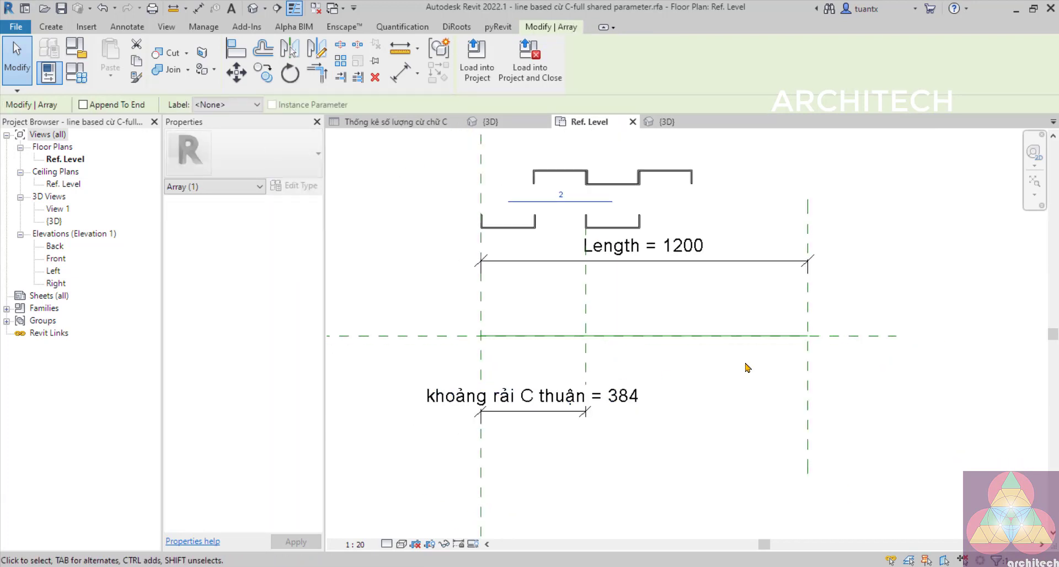
scroll(450, 165, up, 2)
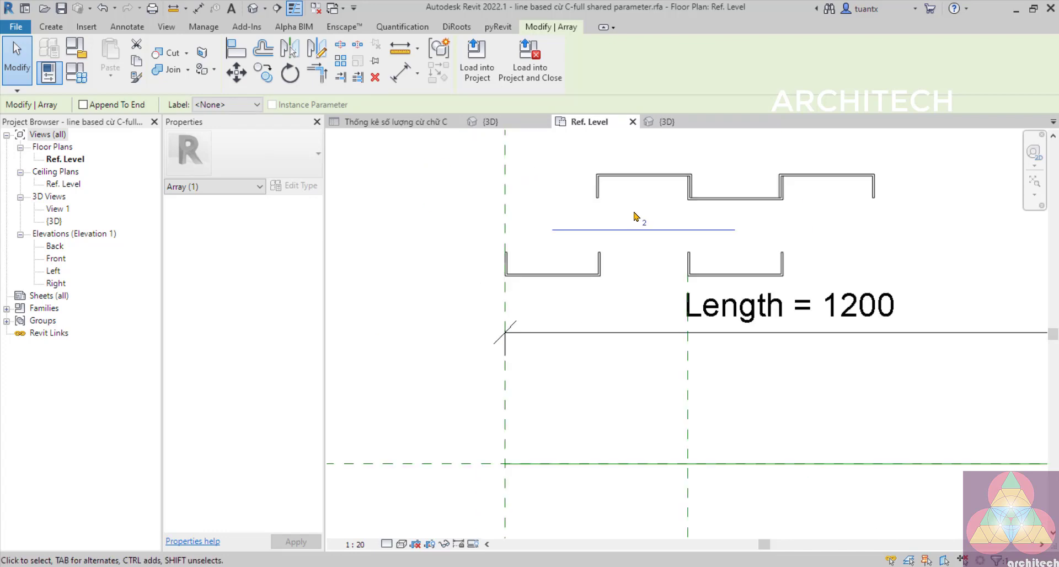
scroll(644, 228, down, 2)
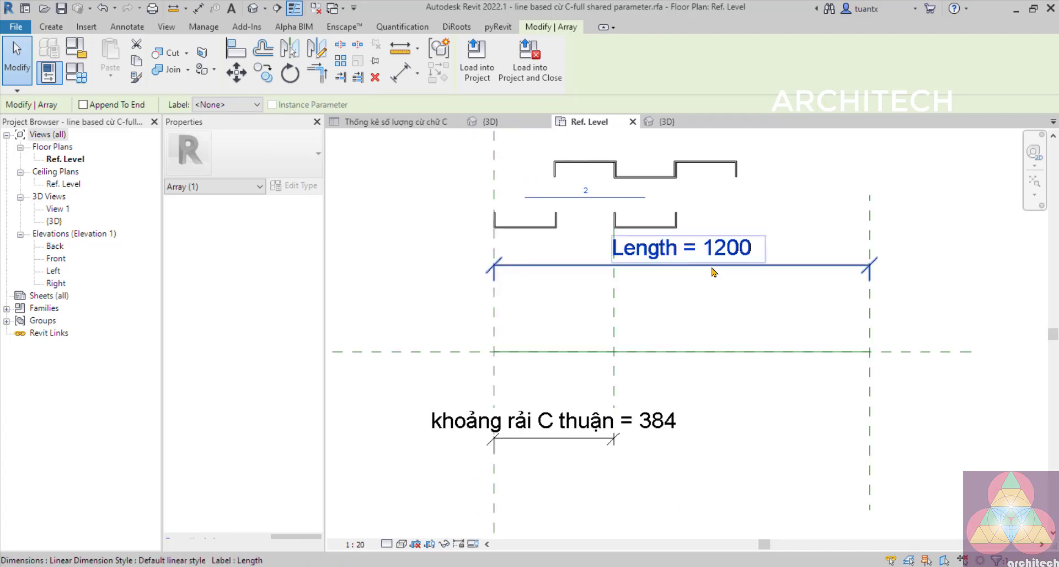
scroll(610, 220, up, 2)
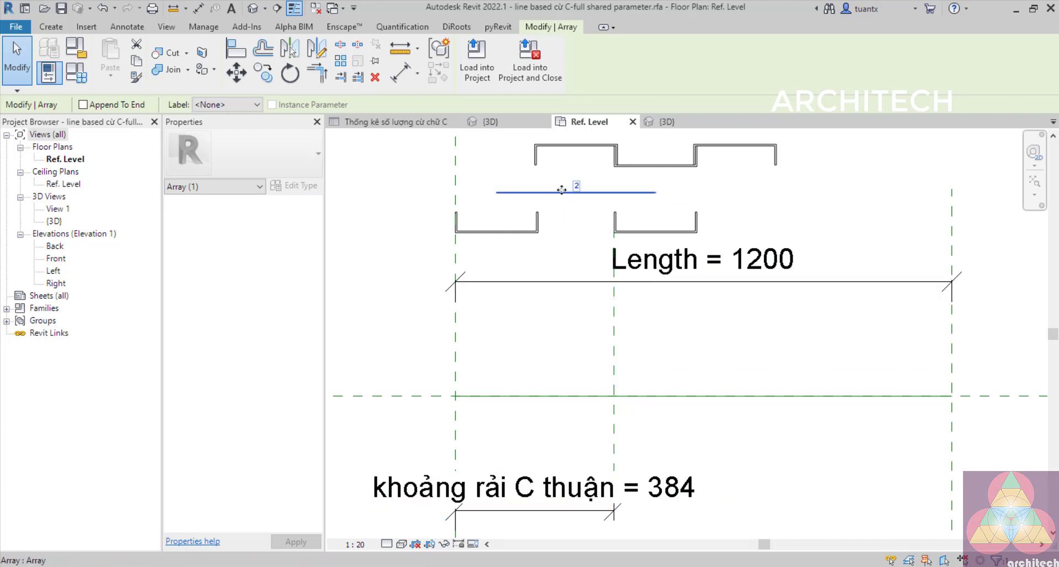
click(577, 188)
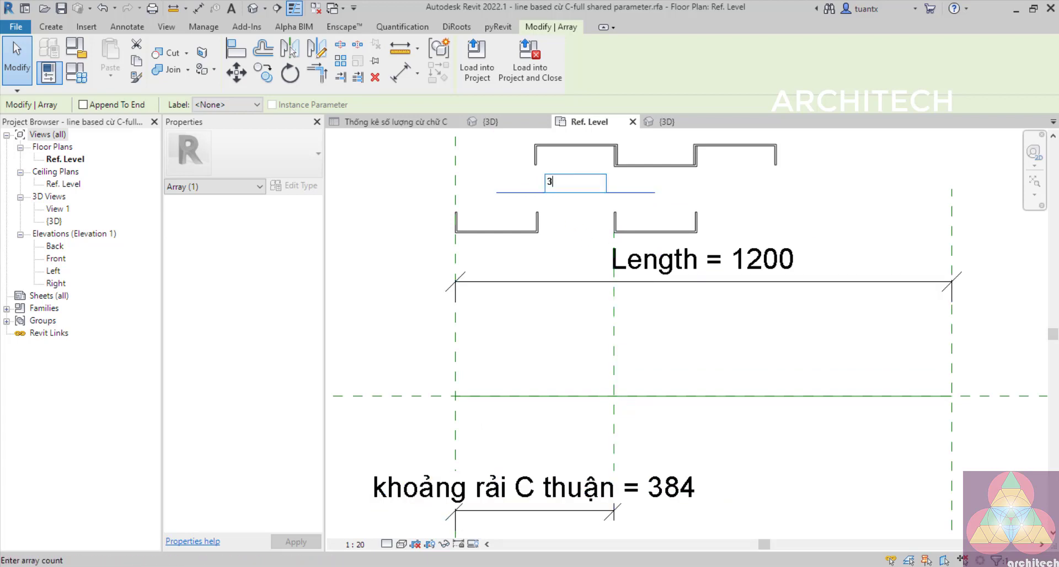
key(Return)
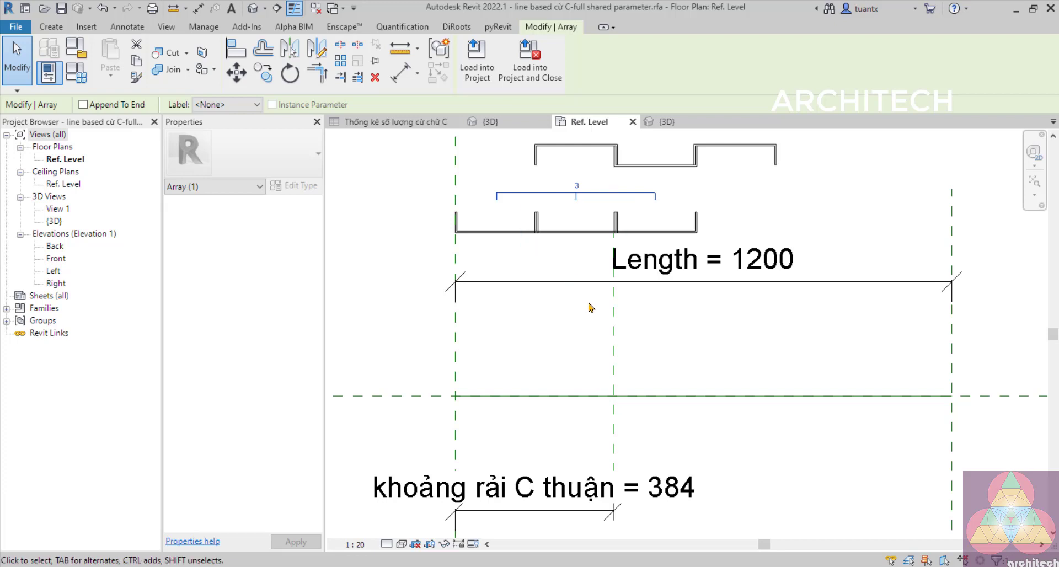
key(Escape)
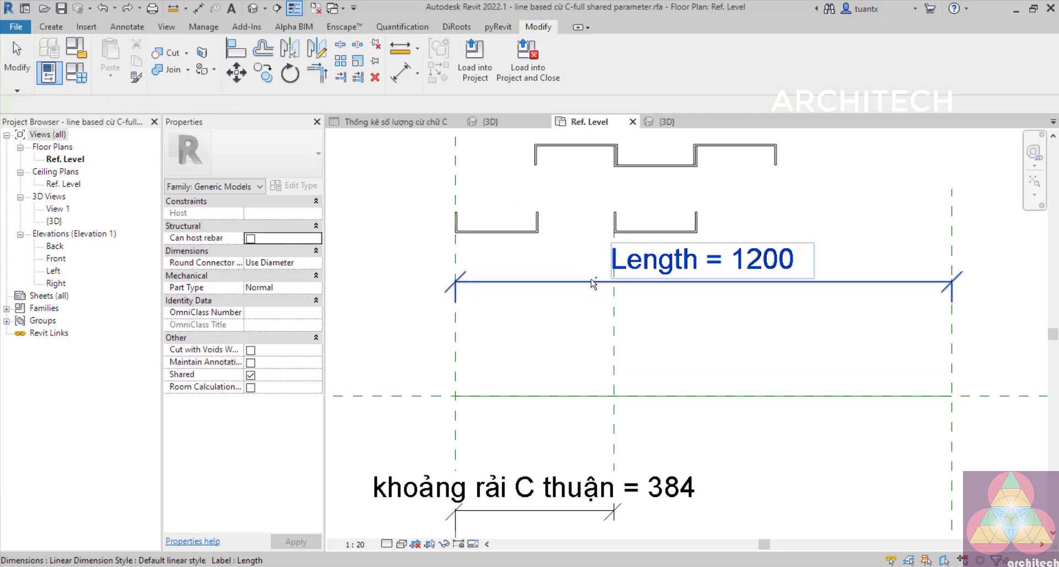
click(627, 235)
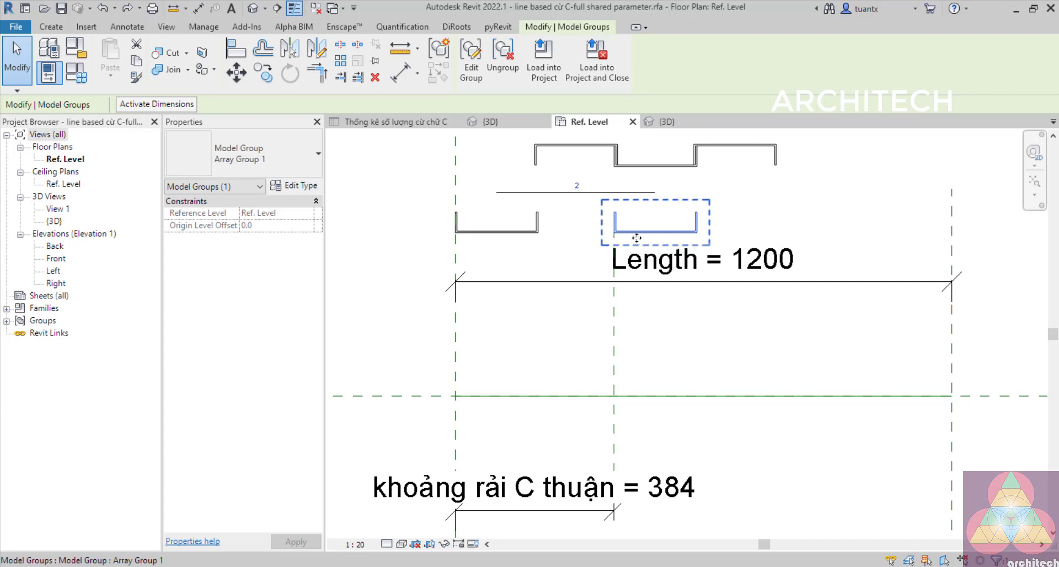
- Array the first C profile with Move To 2nd and 2 members, placing the second at the khoảng rải C thuận reference plane
scroll(629, 223, up, 2)
click(567, 231)
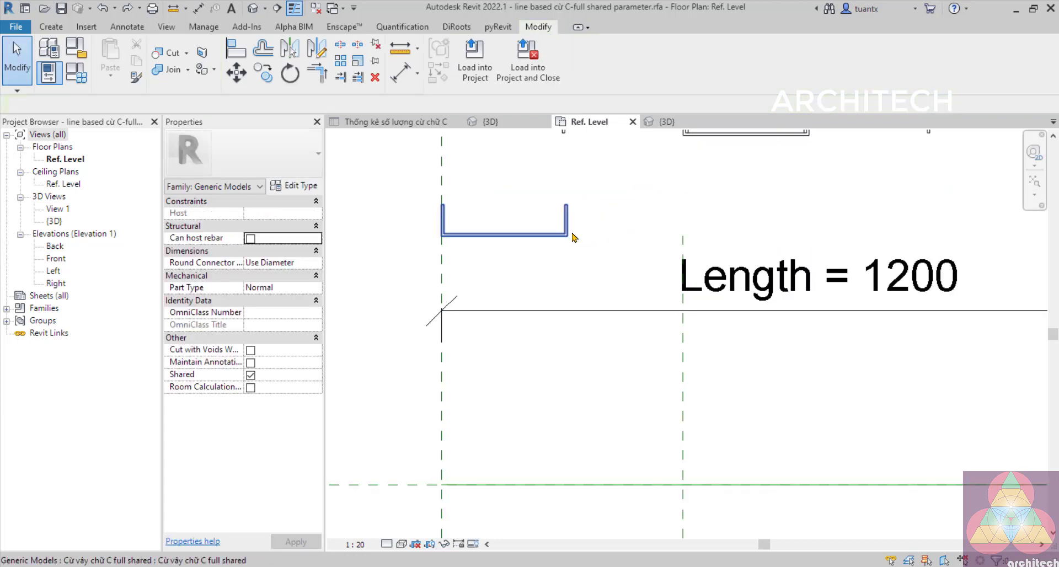
click(340, 60)
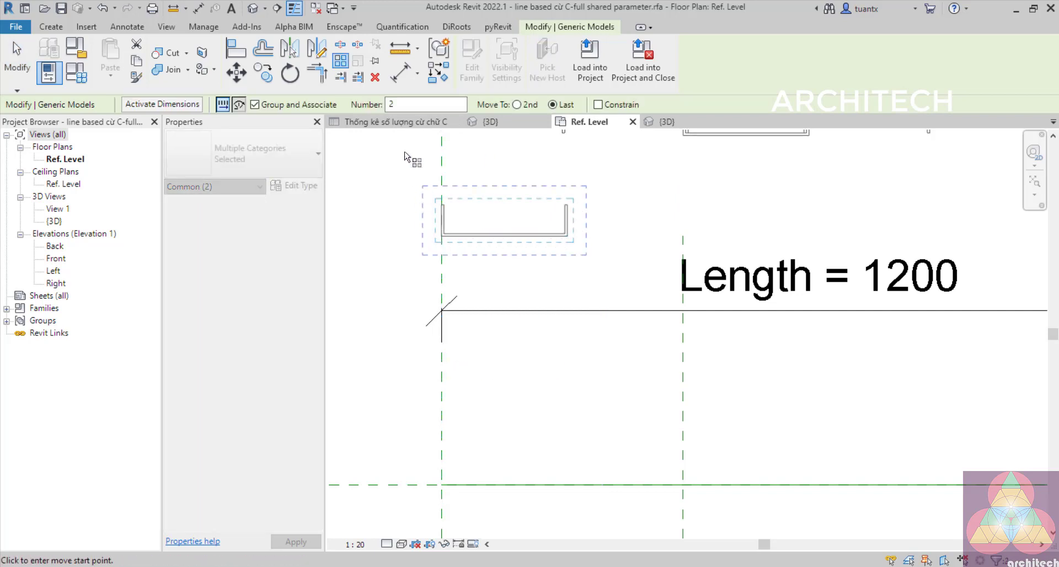
click(518, 105)
click(442, 236)
click(683, 236)
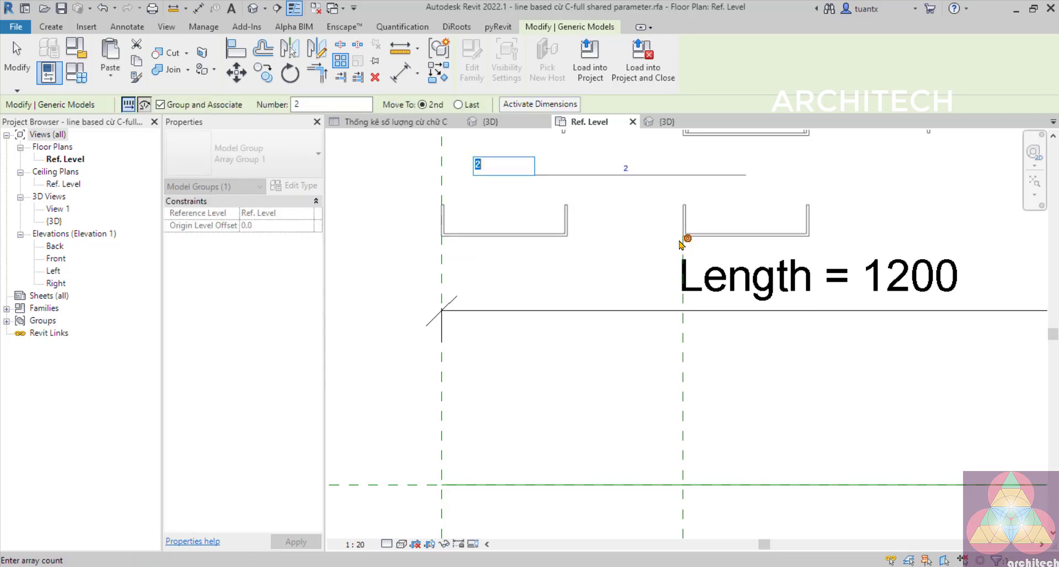
key(Return)
- Set the member count of the C profile array to 3
click(625, 169)
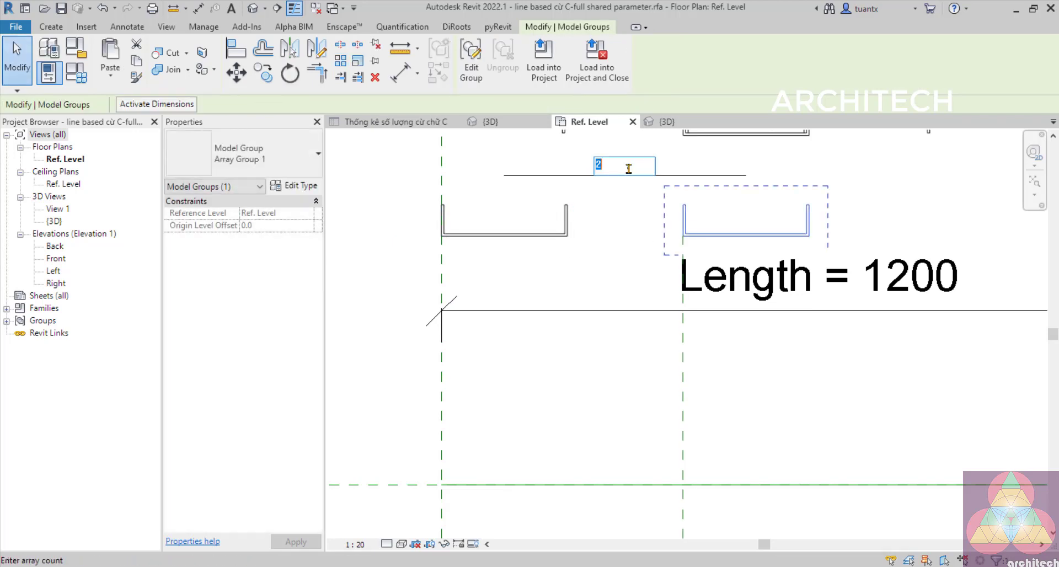
text(3)
key(Return)
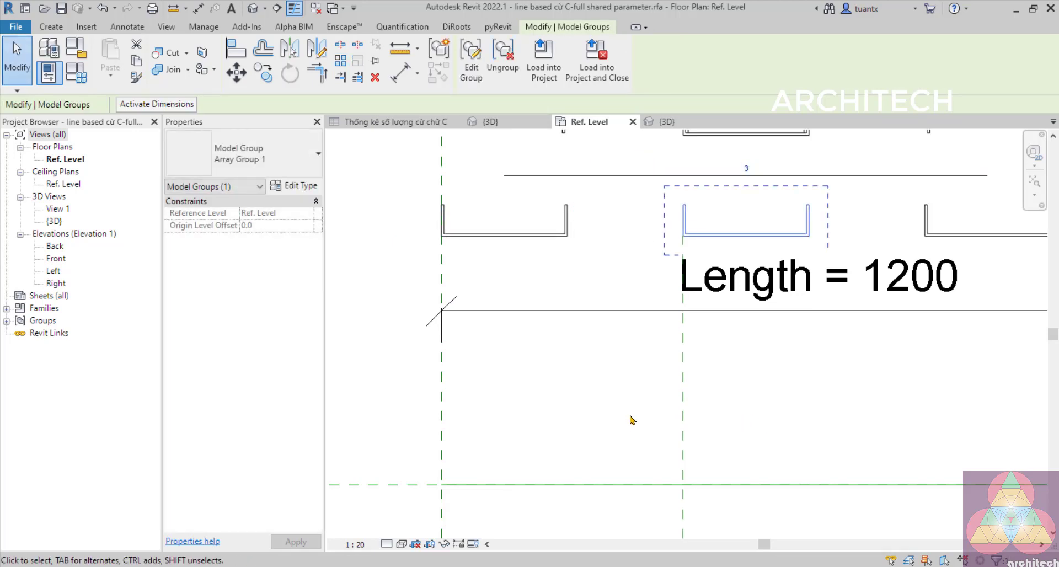
scroll(646, 375, down, 2)
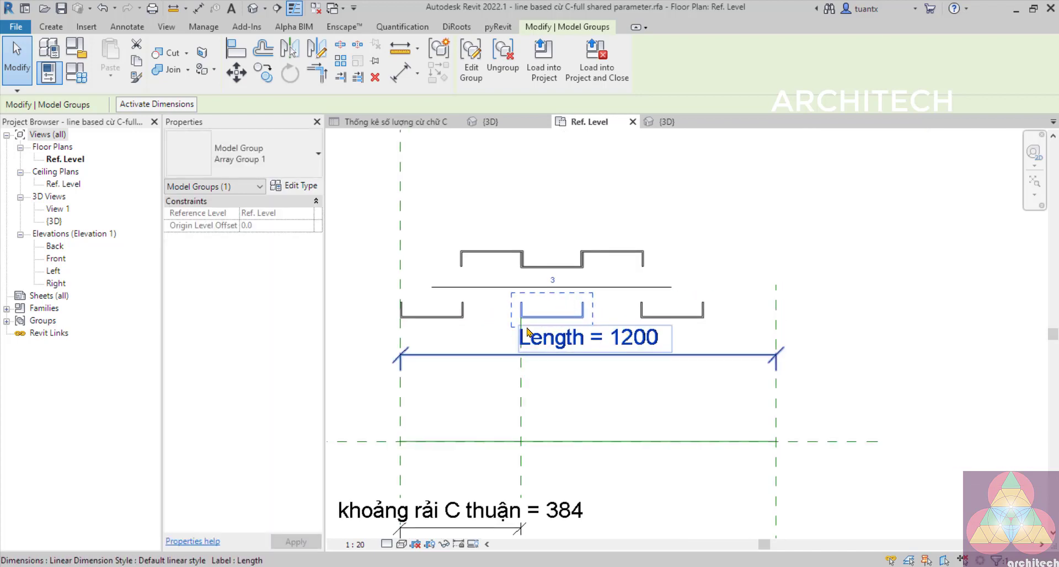
scroll(527, 331, up, 2)
click(564, 407)
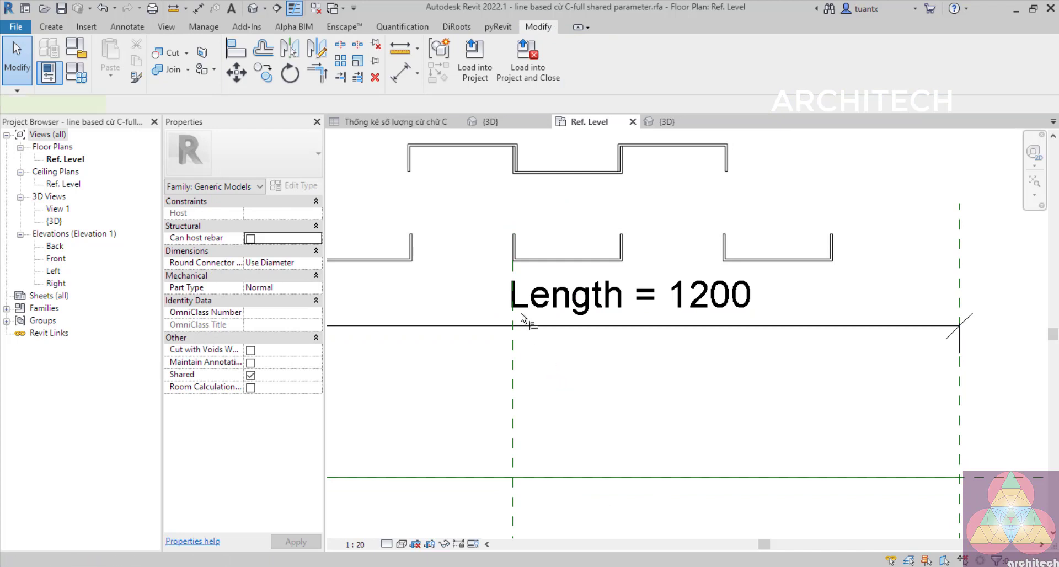
- Align the second arrayed C profile's starting edge to the khoảng rải C thuận reference plane and lock the alignment
key(a)
key(l)
scroll(510, 270, up, 3)
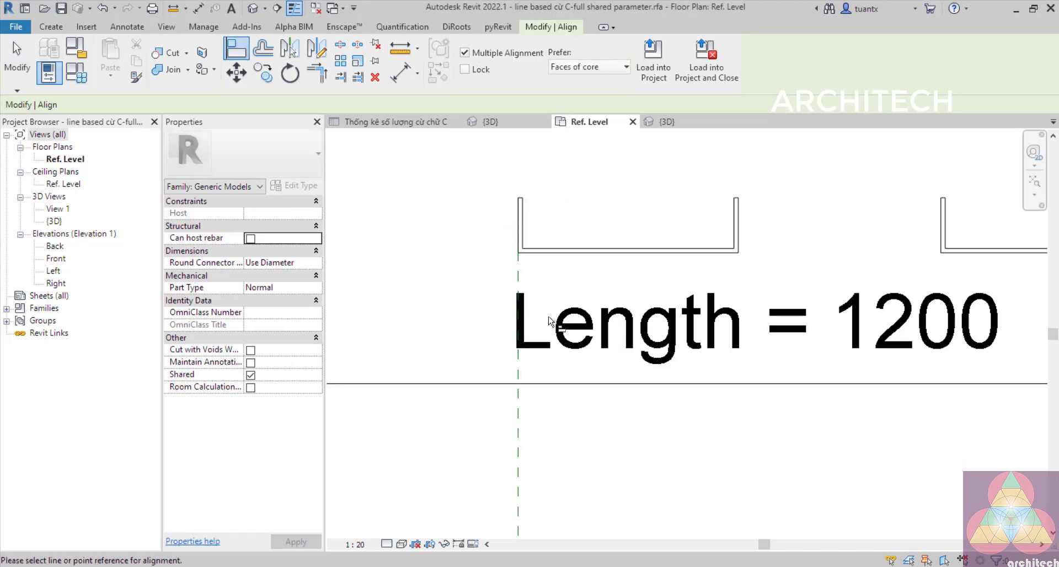
scroll(551, 324, down, 2)
scroll(662, 264, down, 2)
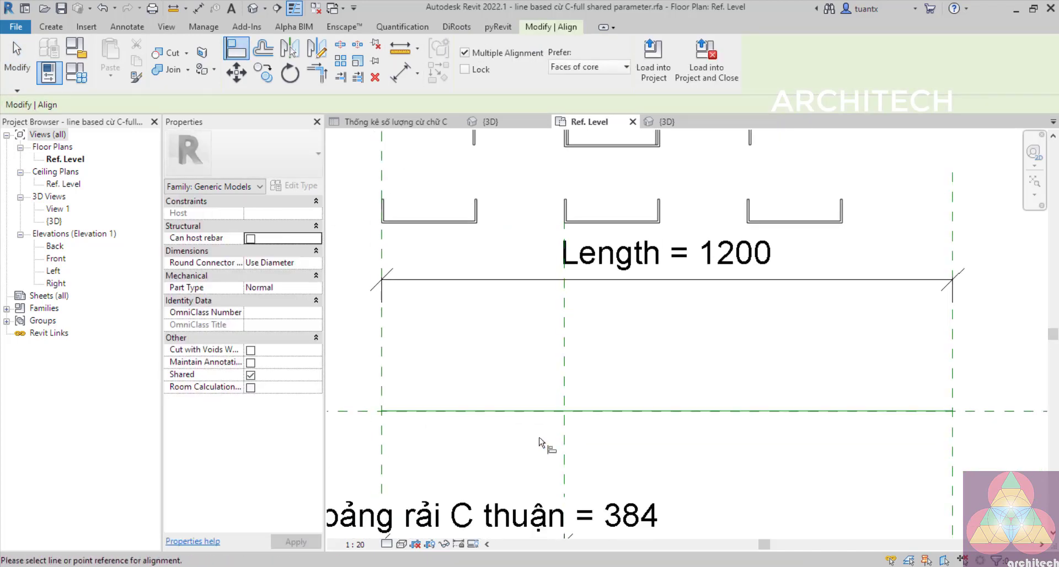
click(567, 342)
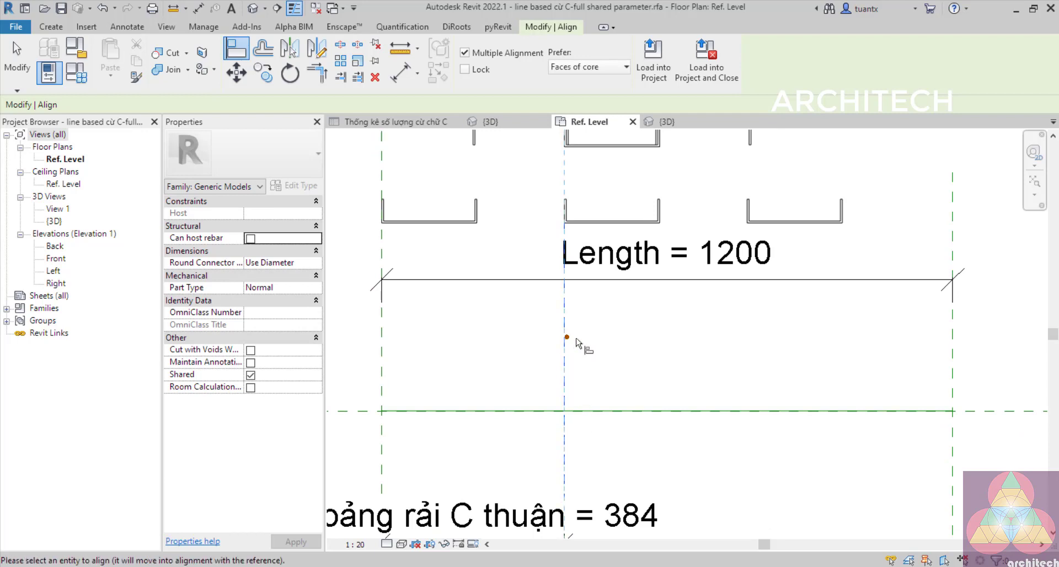
scroll(569, 210, up, 3)
click(574, 210)
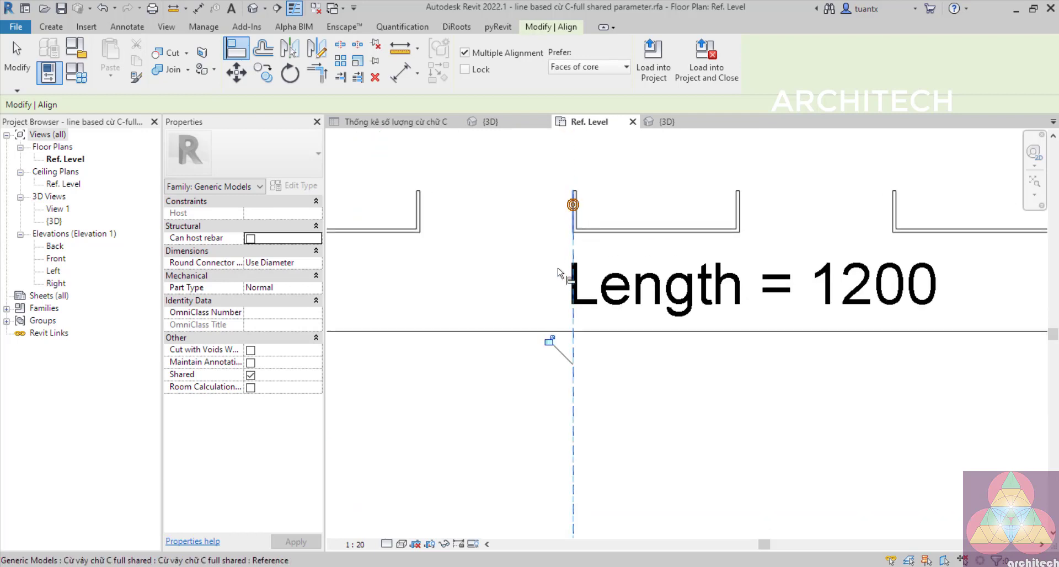
scroll(549, 344, down, 3)
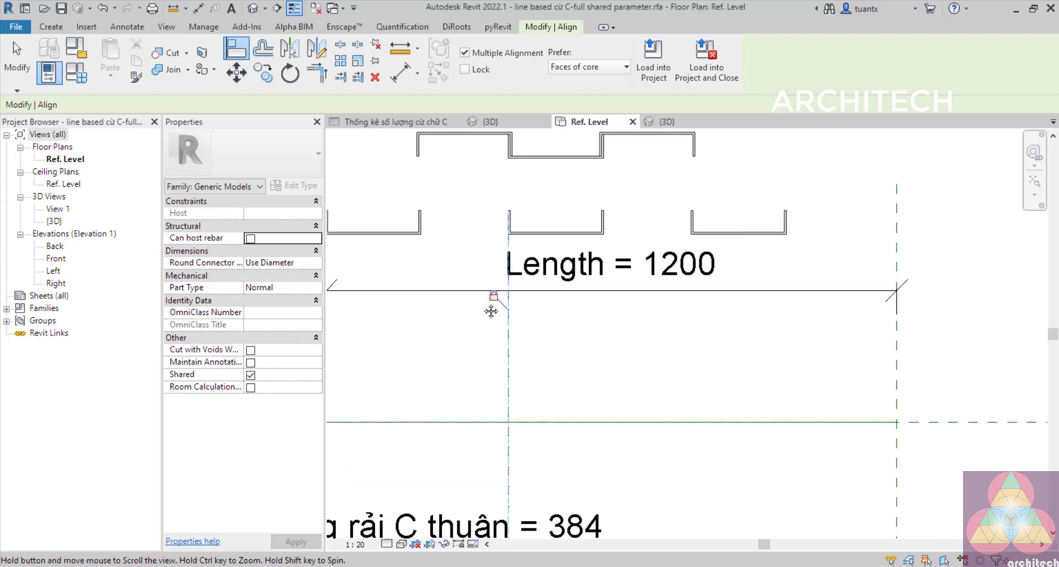
key(Escape)
key(Escape)
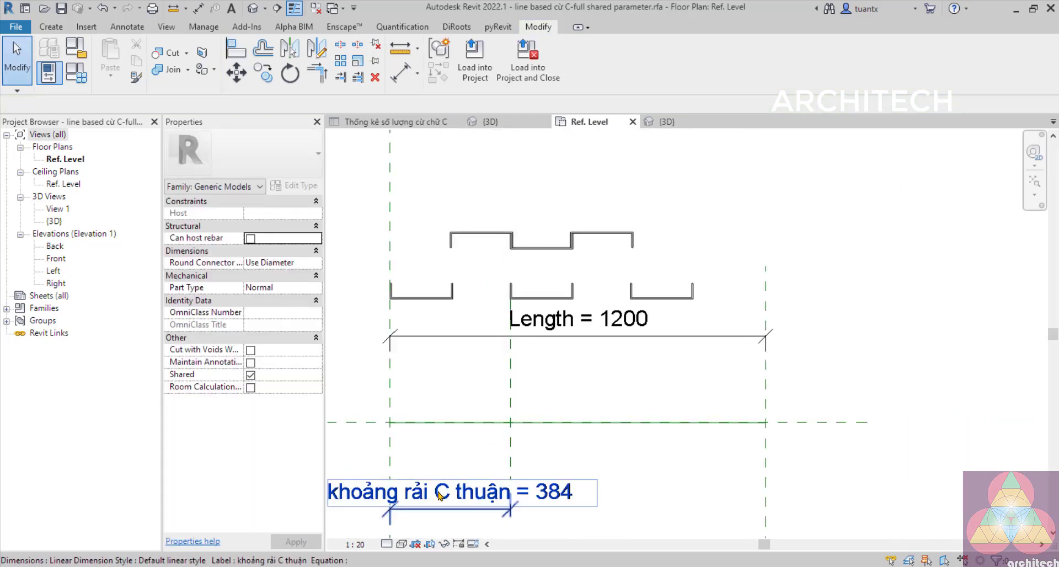
- Set the Rộng family parameter to 300 to test how the C profile array spacing responds in plan
middle_drag(506, 441, 624, 435)
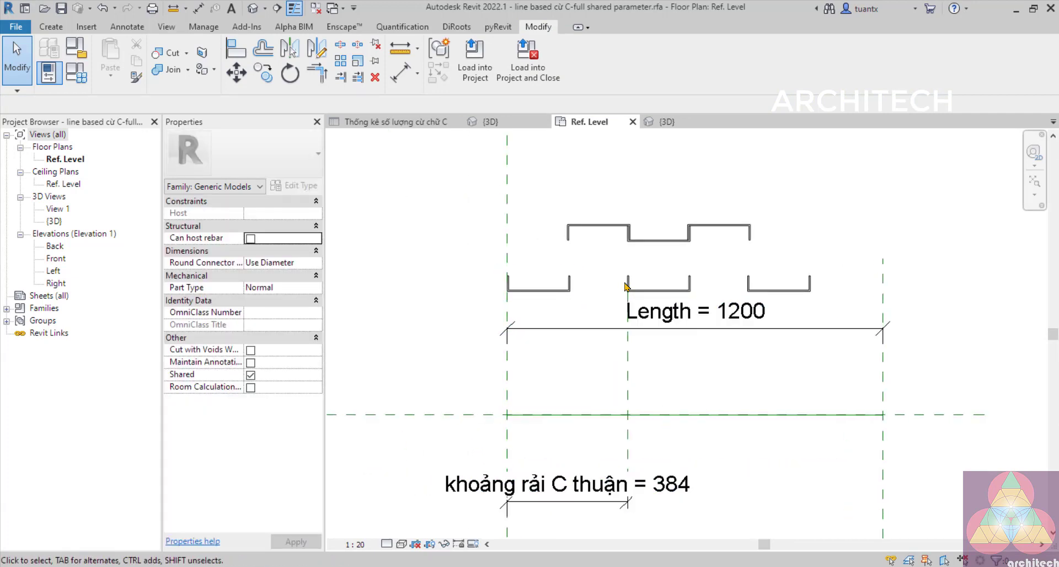
click(76, 72)
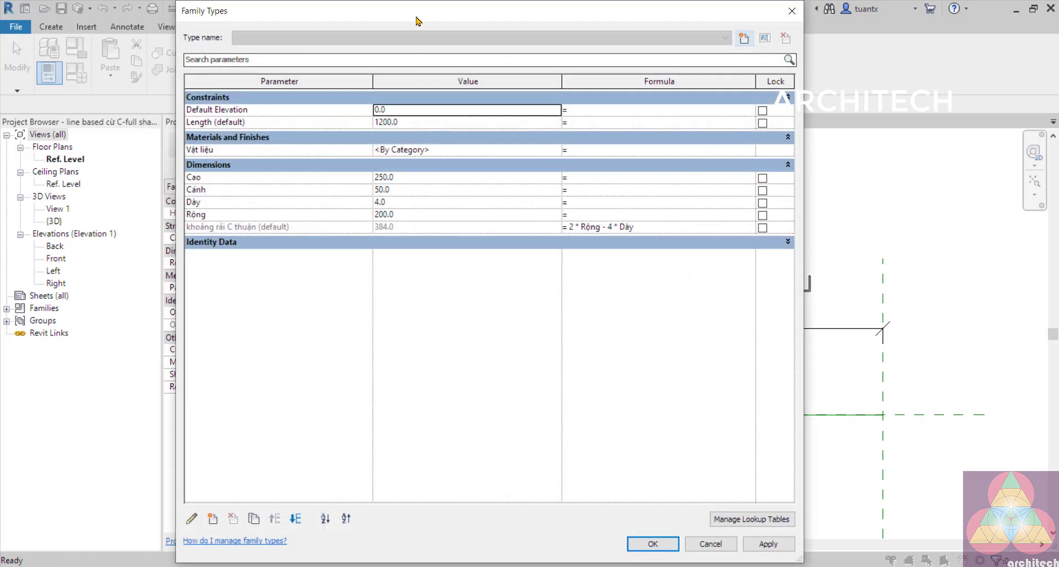
drag(421, 11, 311, 19)
click(310, 223)
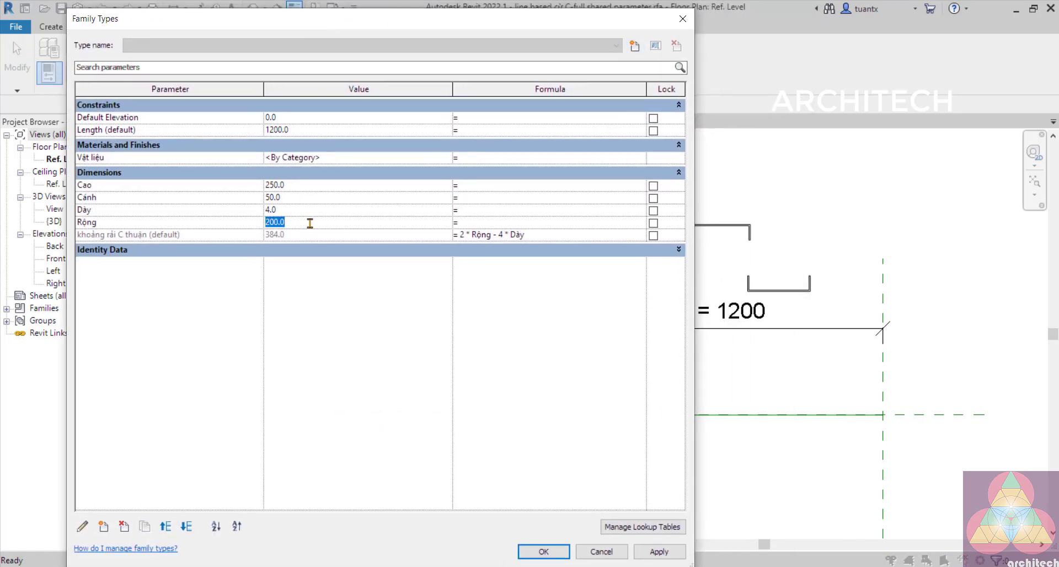
text(300)
click(656, 551)
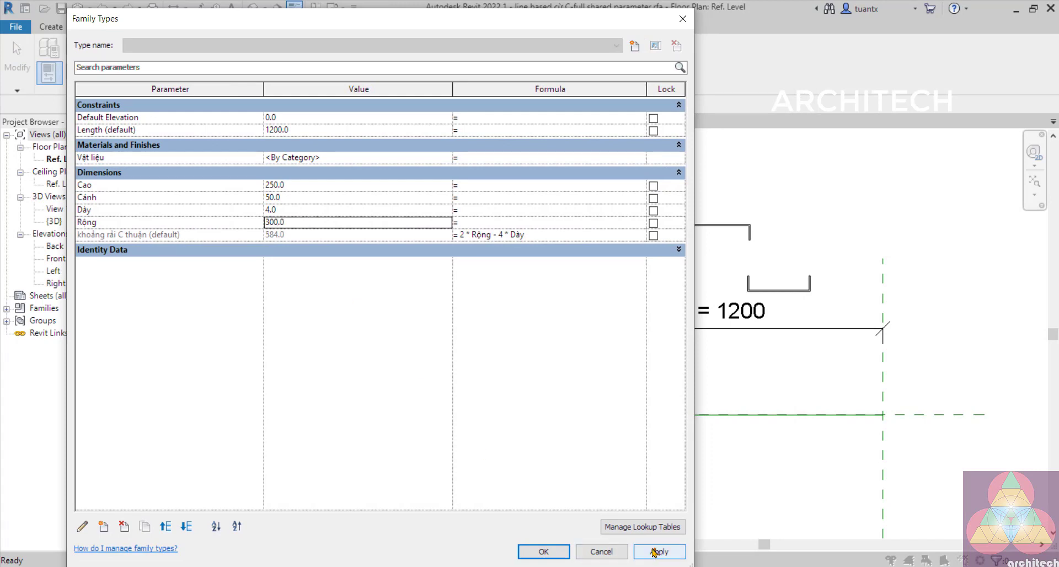
click(556, 552)
scroll(580, 403, down, 1)
middle_drag(580, 403, 470, 317)
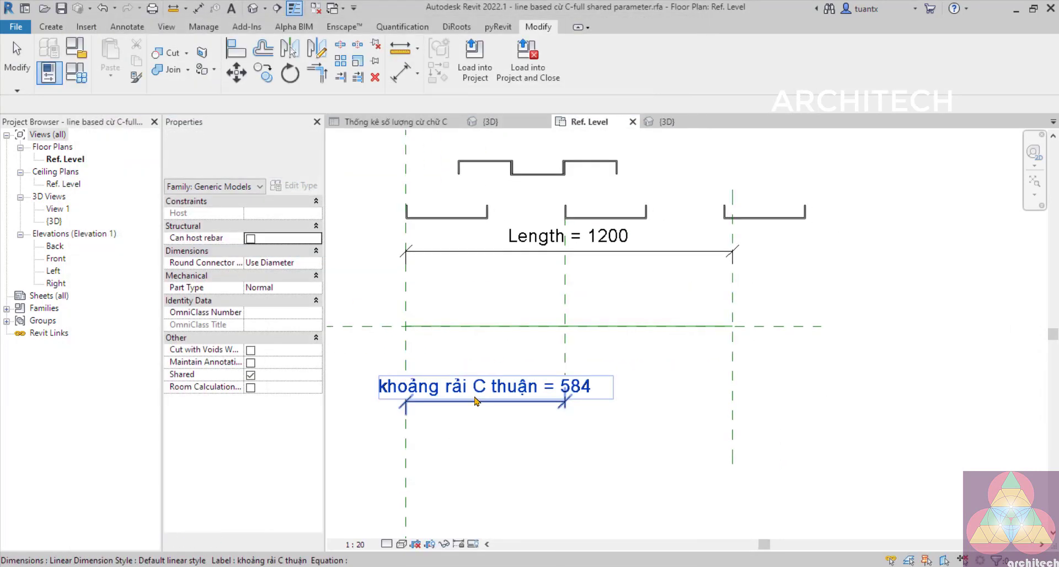
scroll(578, 221, up, 1)
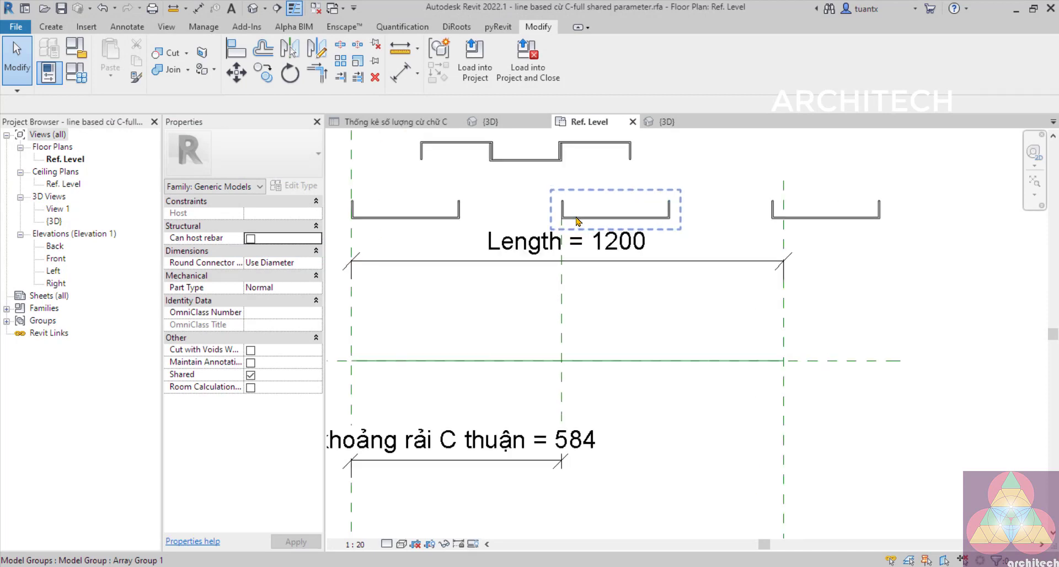
middle_drag(391, 146, 421, 210)
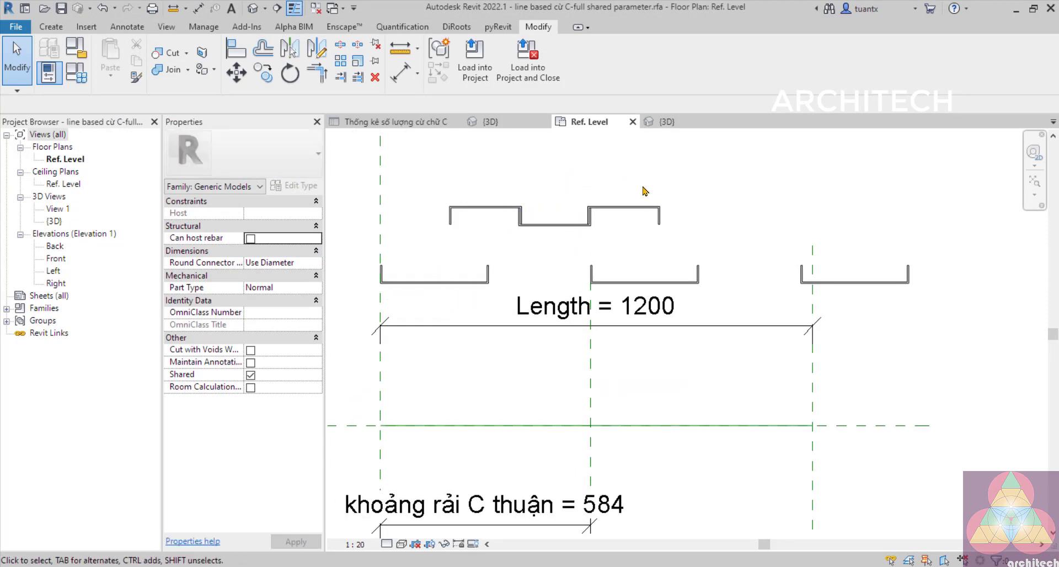
- Set the Rộng family parameter back to 200 and check the arrayed C profiles in plan
click(75, 72)
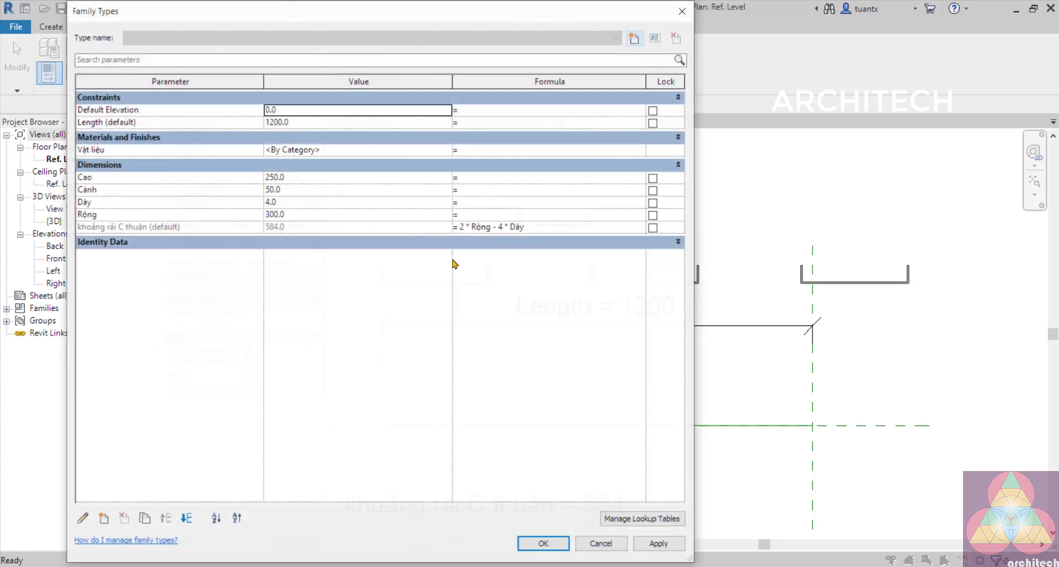
click(312, 215)
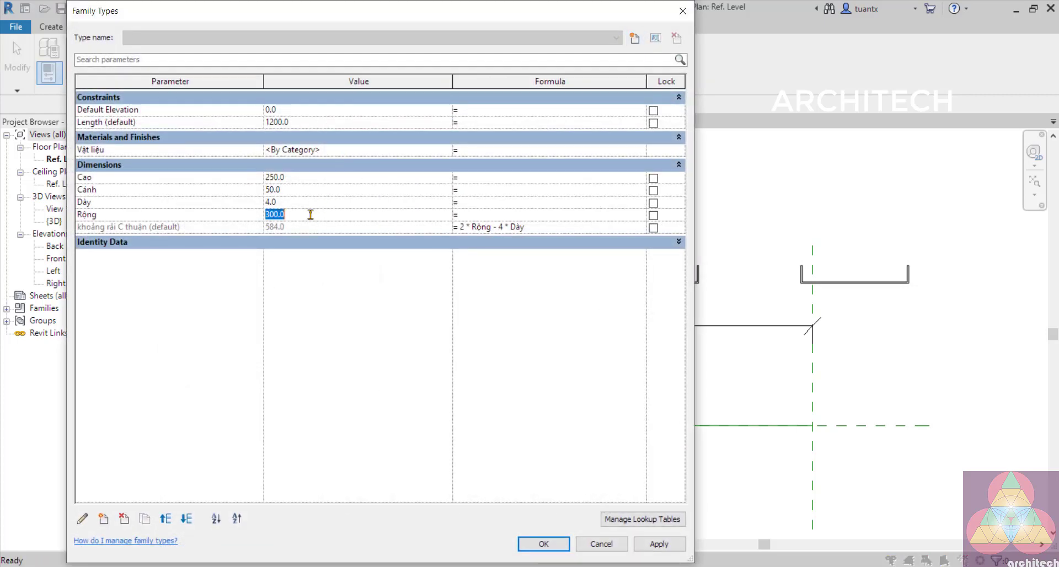
text(200)
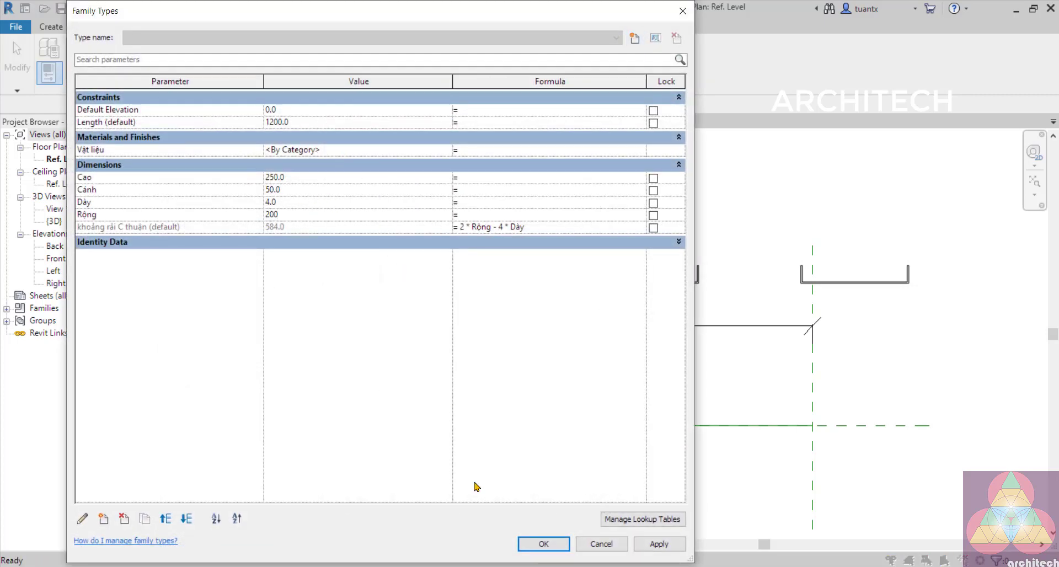
click(543, 543)
scroll(597, 422, down, 2)
middle_drag(597, 419, 563, 385)
scroll(379, 276, up, 4)
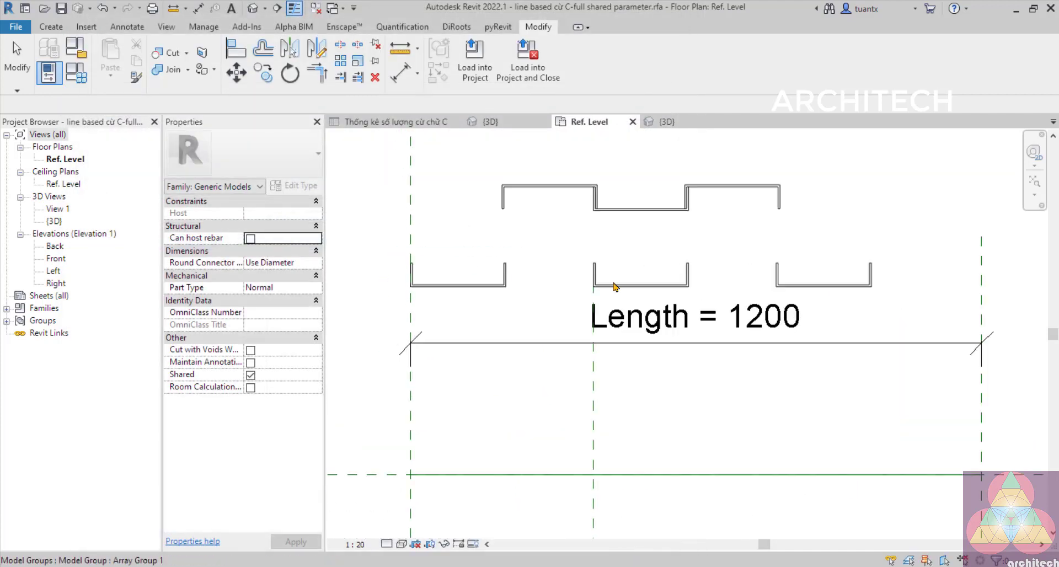
scroll(652, 303, down, 1)
middle_drag(737, 323, 647, 298)
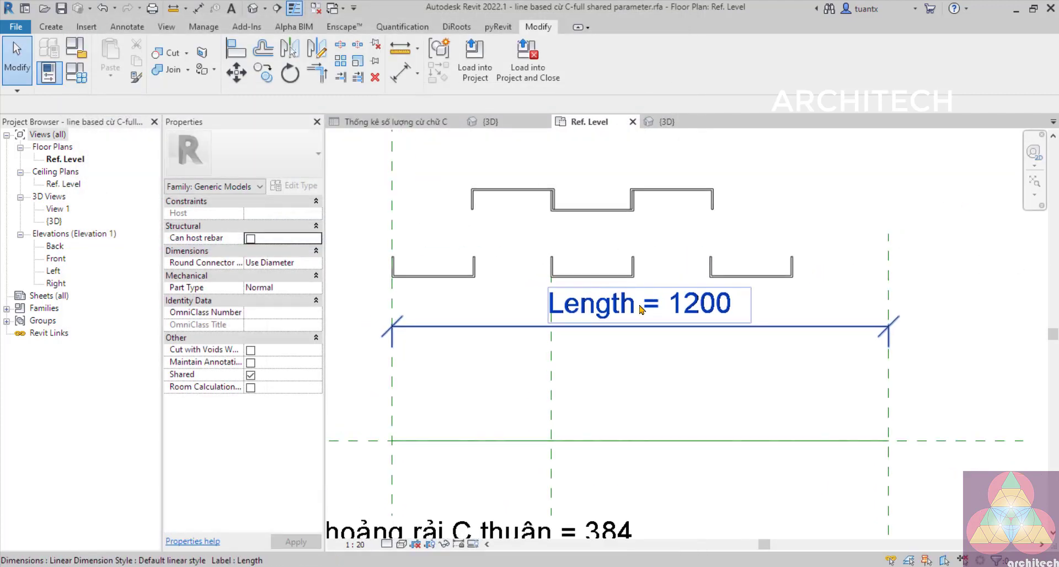
- Label the C profile array's member count with a new instance family parameter named số C thuận
scroll(574, 303, down, 1)
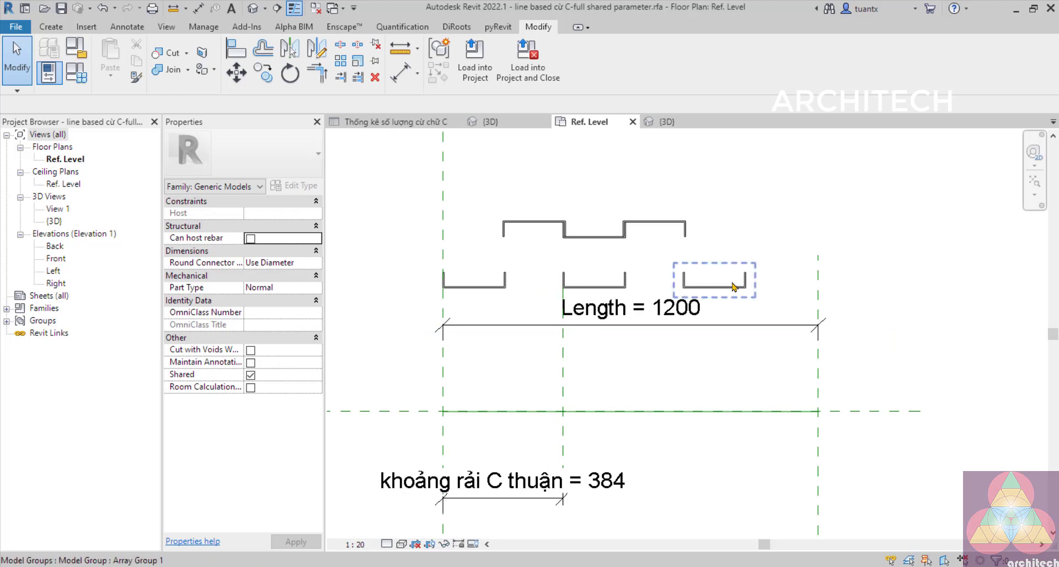
click(602, 286)
scroll(599, 259, up, 1)
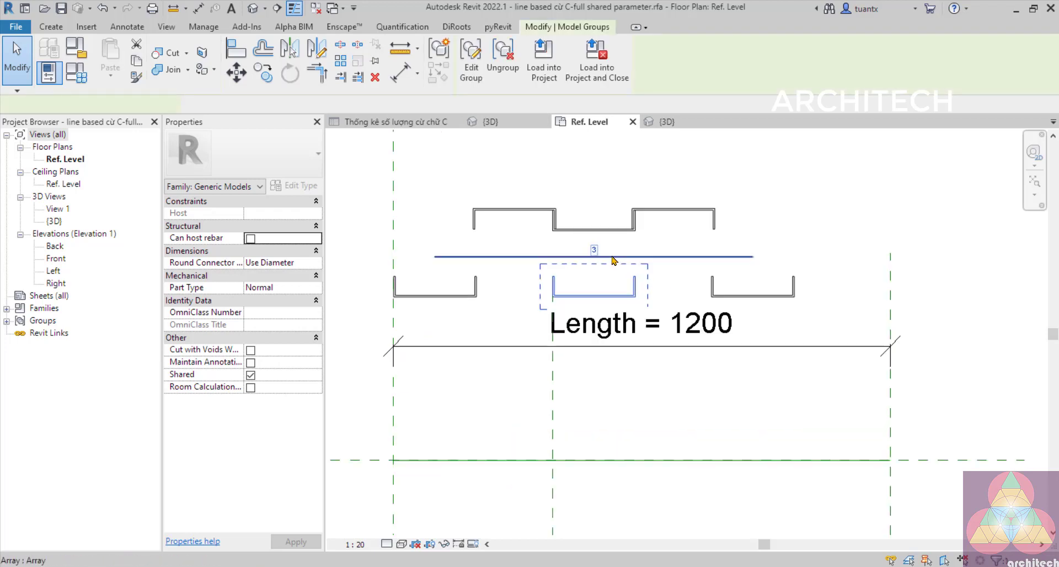
click(611, 256)
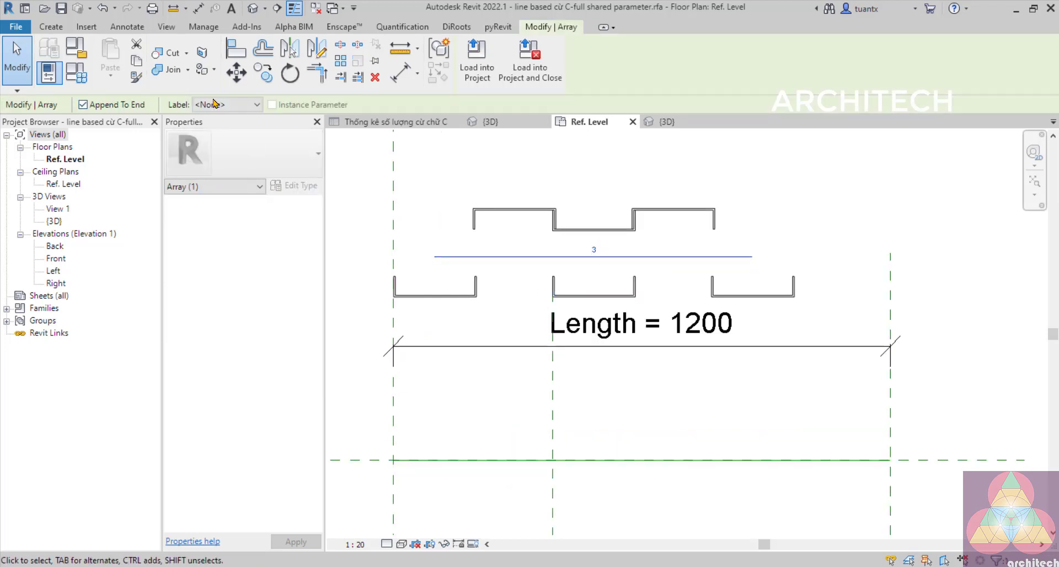
click(217, 105)
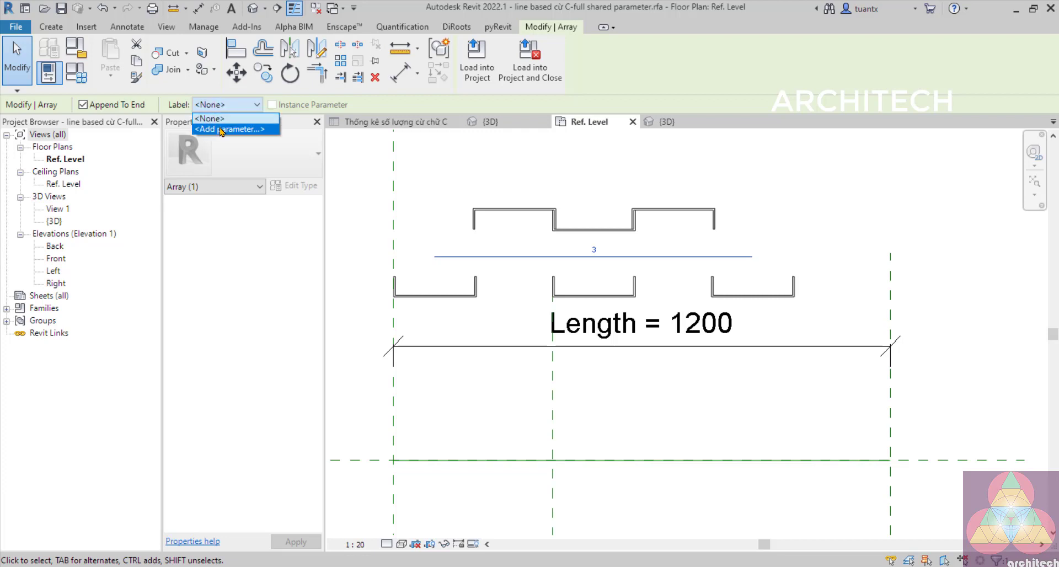
click(222, 129)
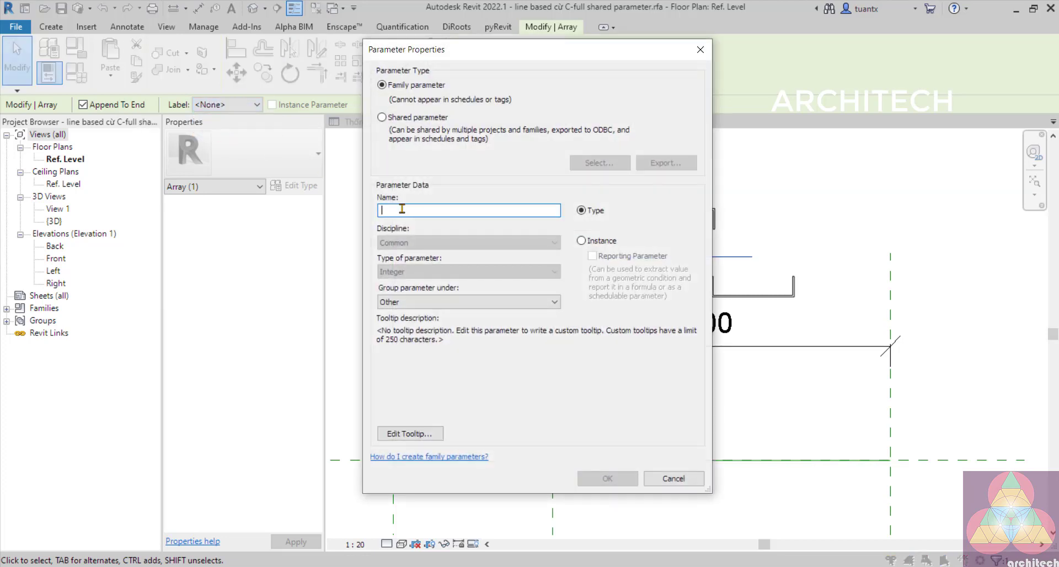
text(số C thuận)
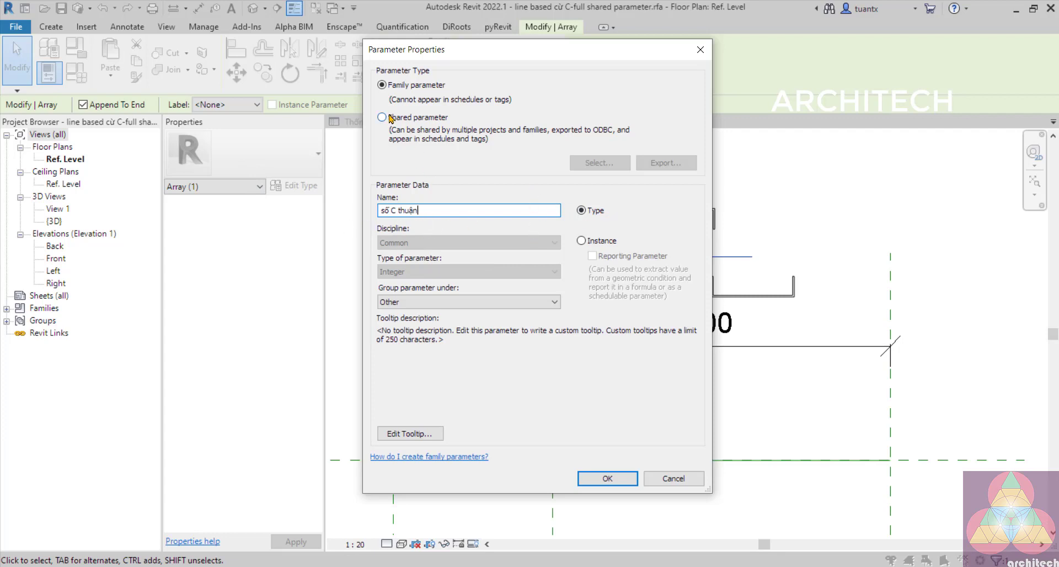
click(582, 243)
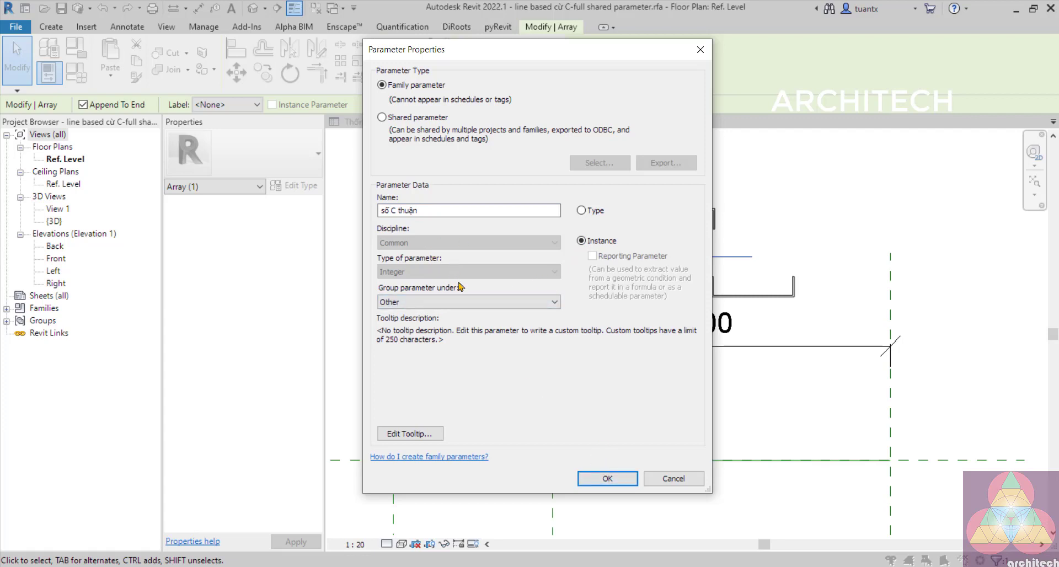
click(609, 477)
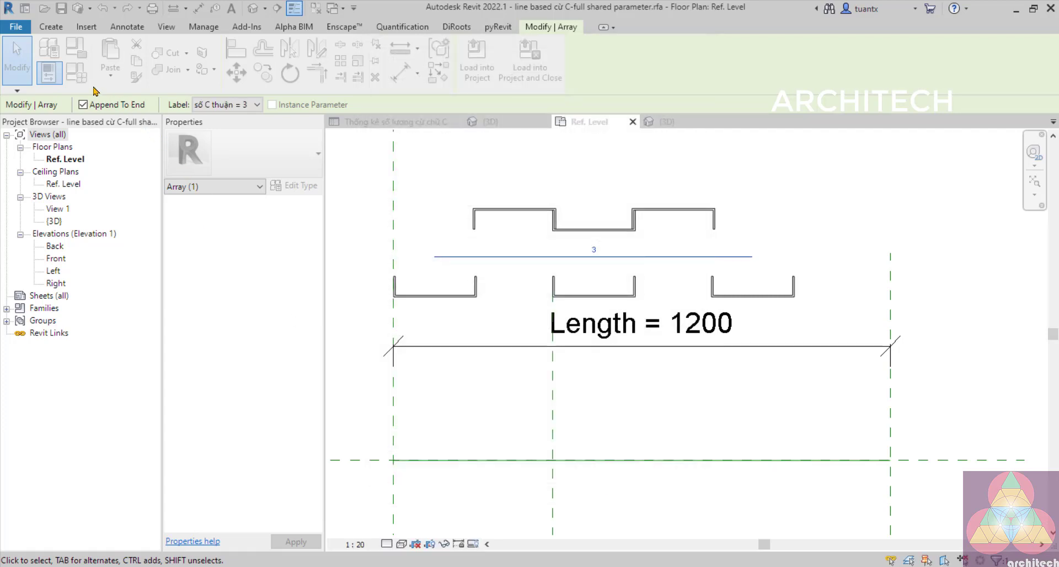
- Give the số C thuận parameter the formula rounddown(Length / khoảng rải C thuận) and apply it to the family
click(78, 75)
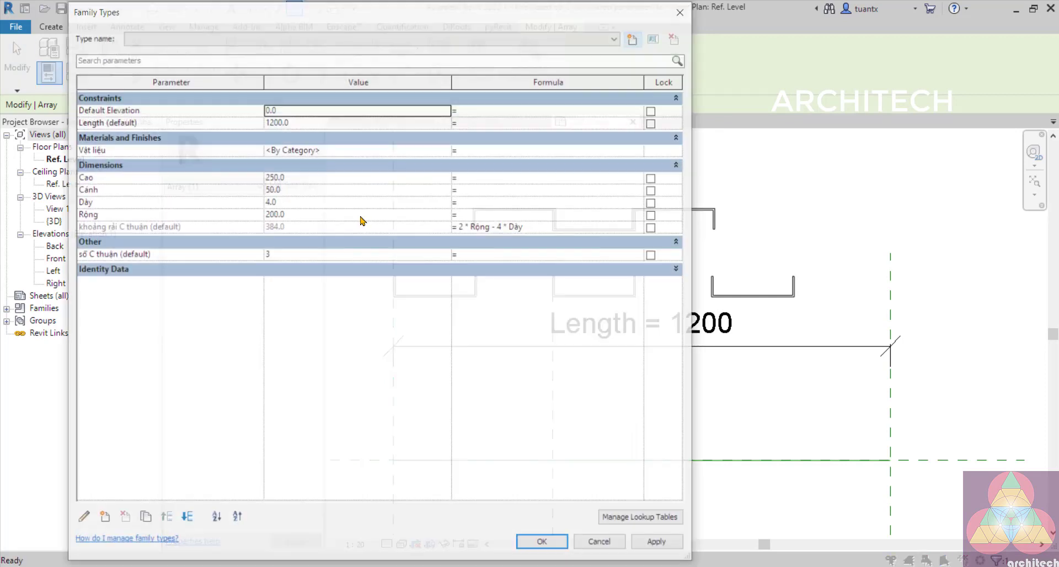
click(478, 255)
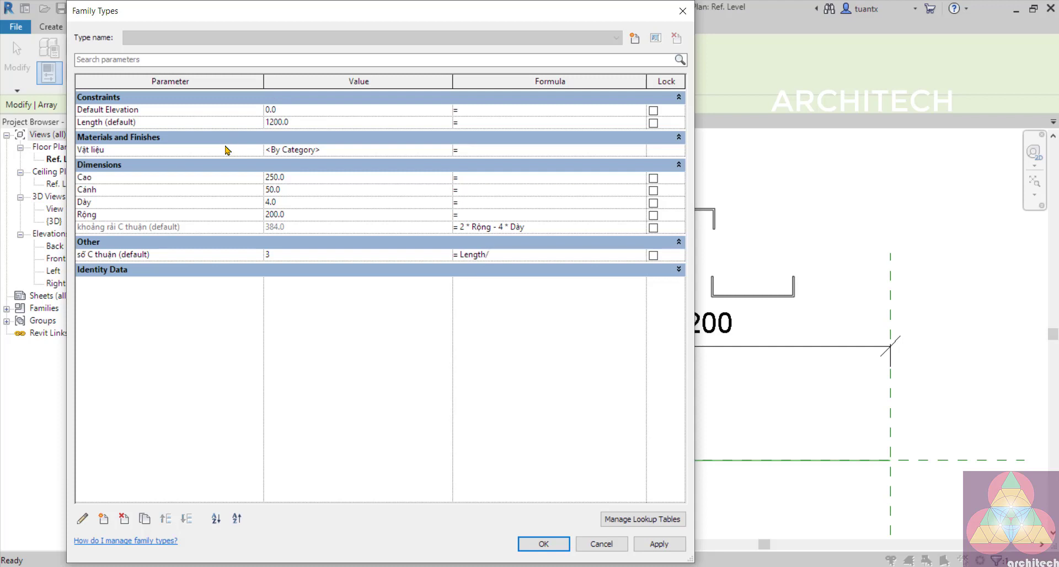
click(145, 232)
click(613, 297)
click(462, 255)
text(()
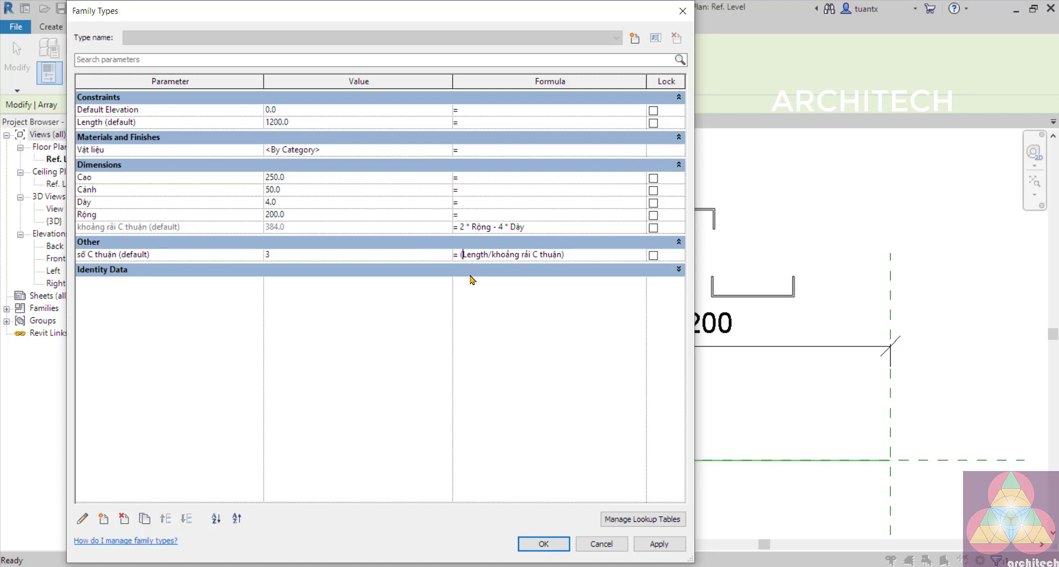
text(roun)
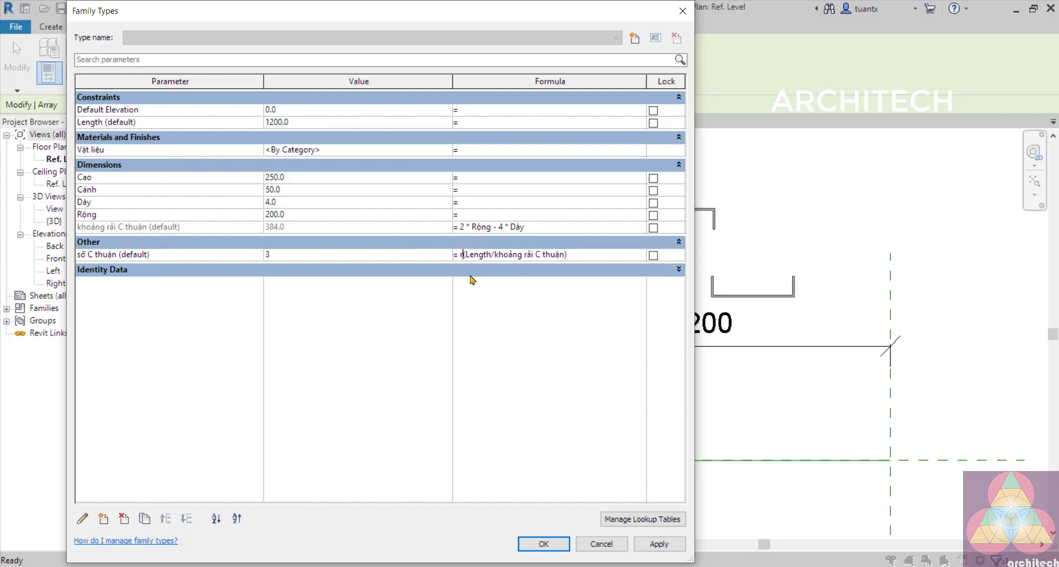
text(down)
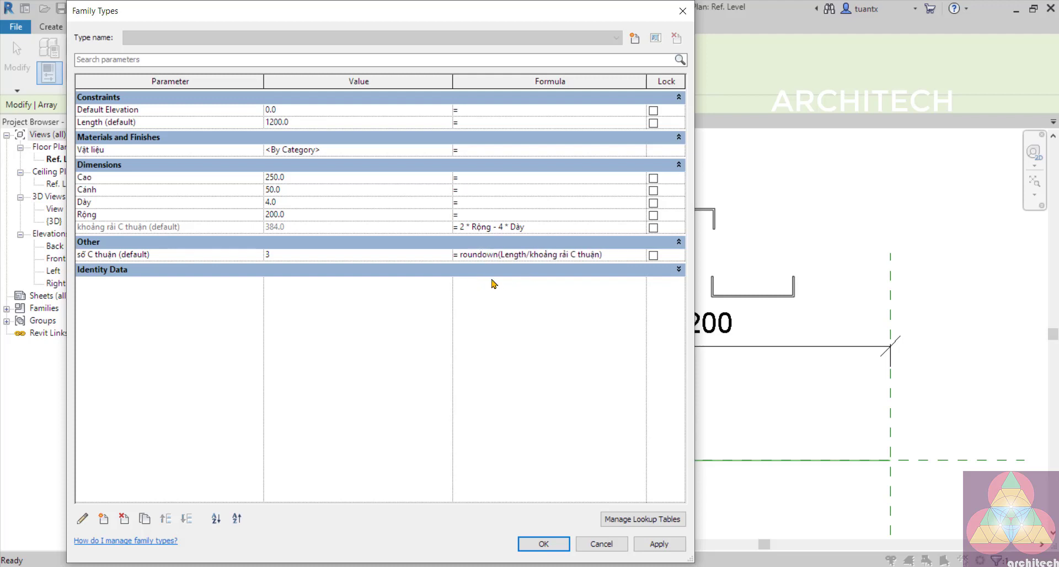
click(645, 541)
click(623, 314)
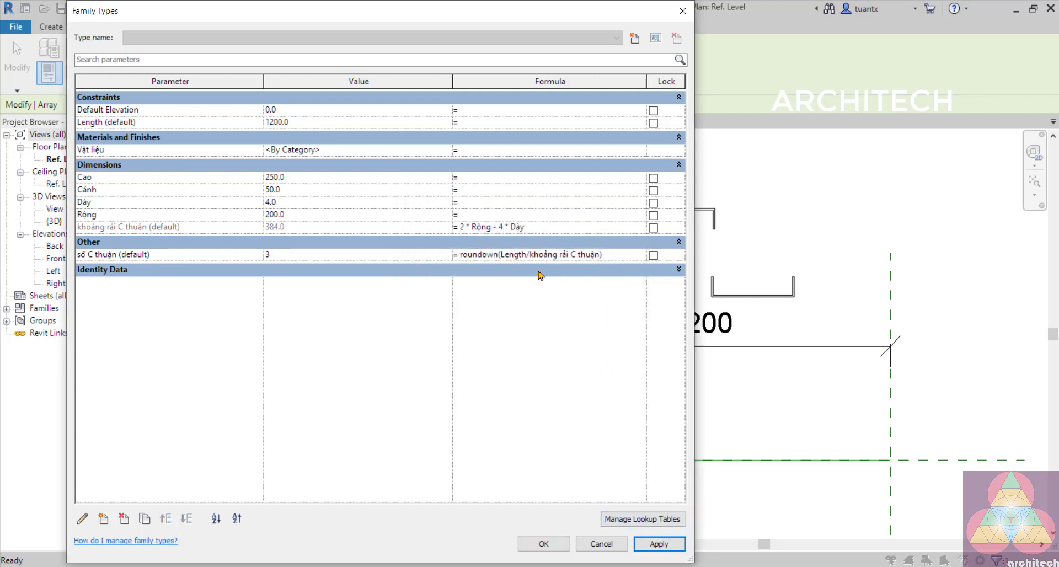
text(d)
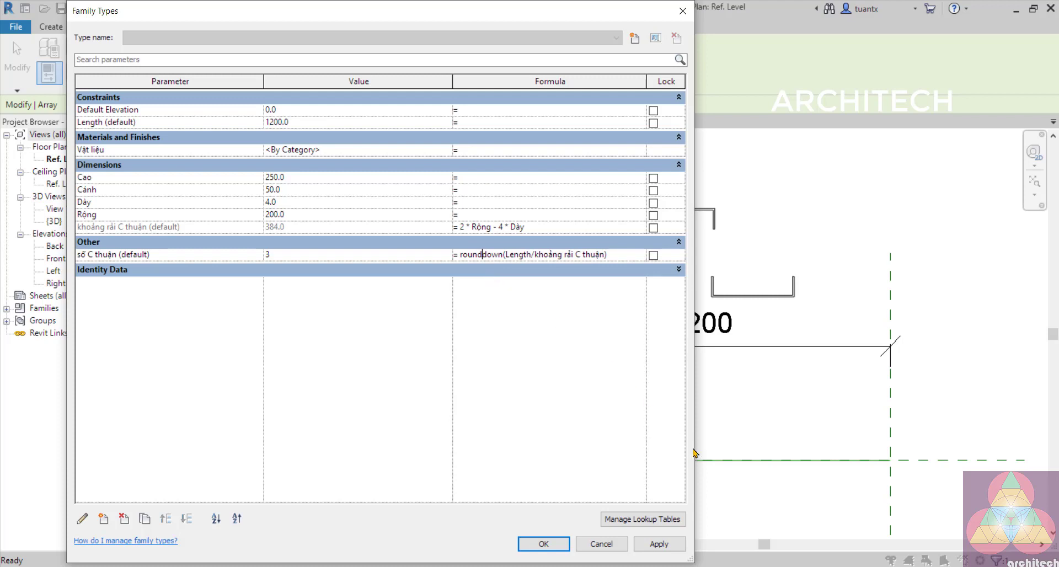
click(643, 545)
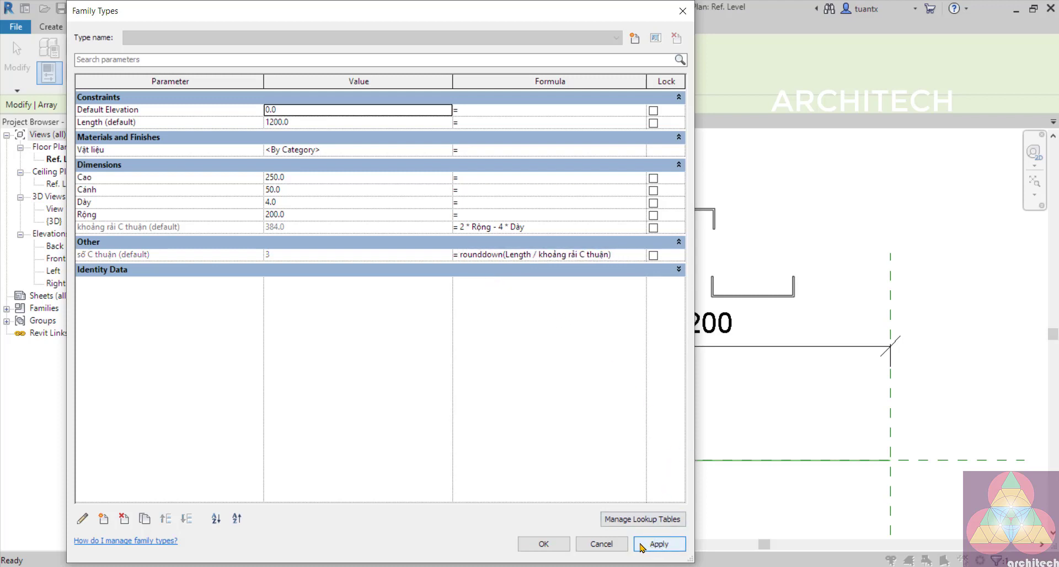
click(543, 544)
scroll(626, 370, down, 3)
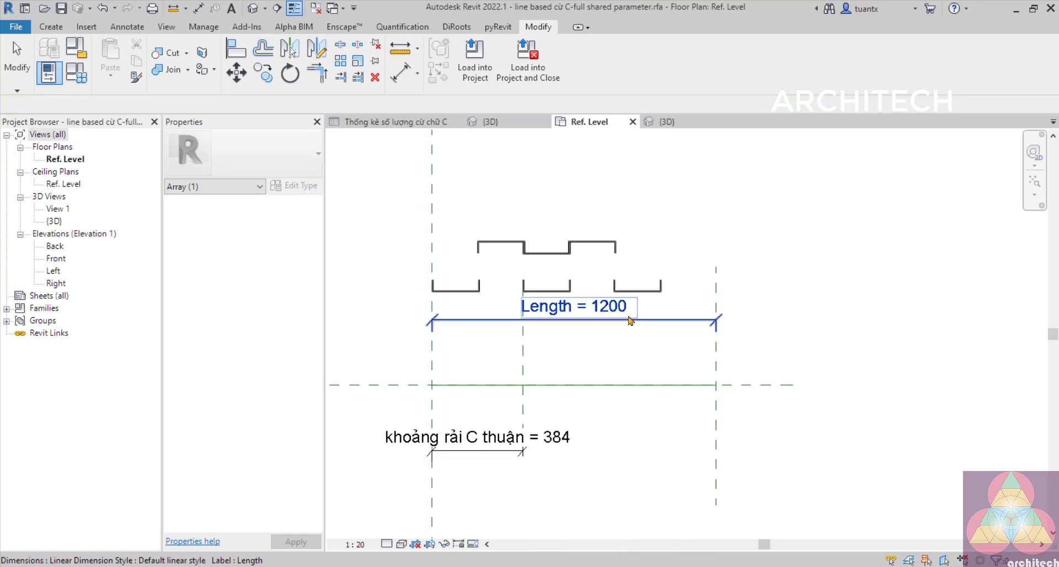
key(Escape)
- Extend the số C thuận formula to rounddown(Length / khoảng rải C thuận)+1 and check the array against the Length reference plane
scroll(643, 284, up, 2)
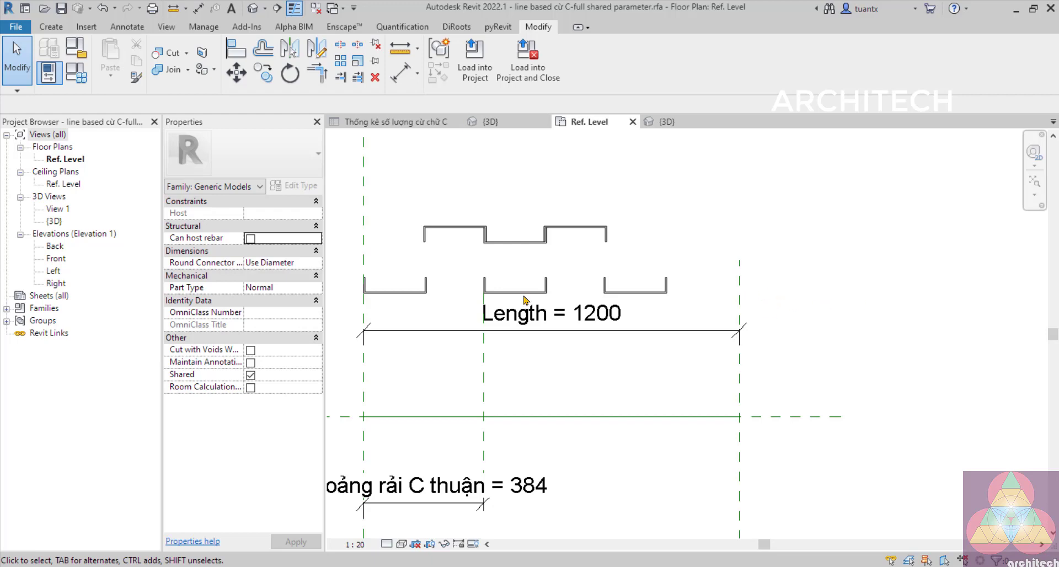
click(76, 71)
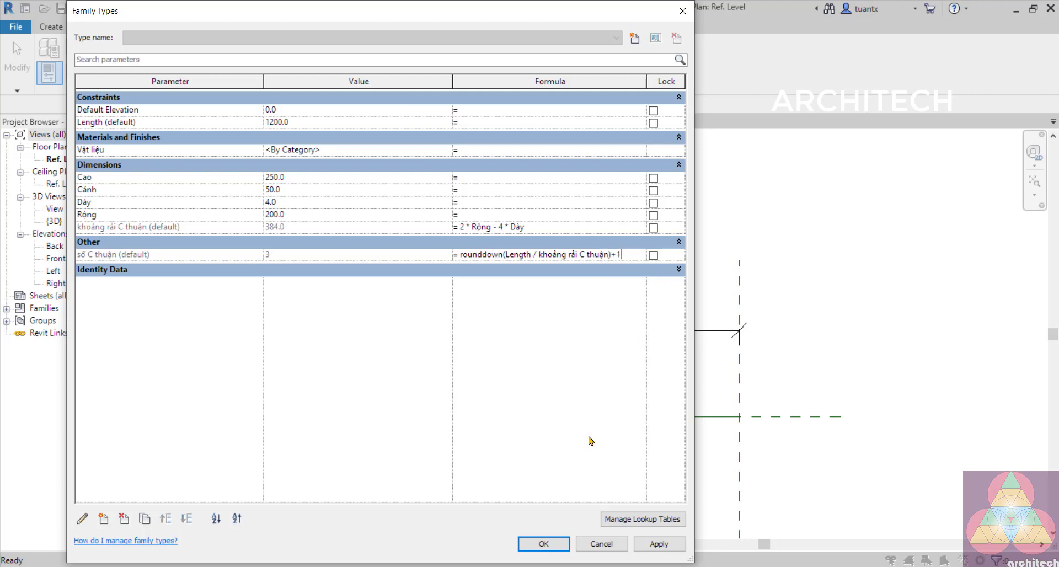
click(545, 545)
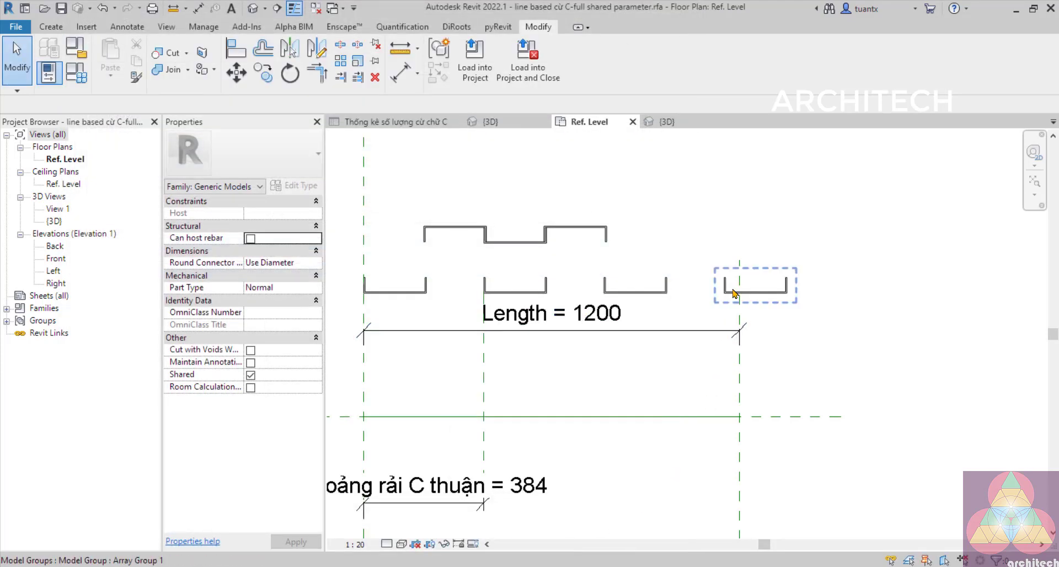
scroll(736, 293, up, 2)
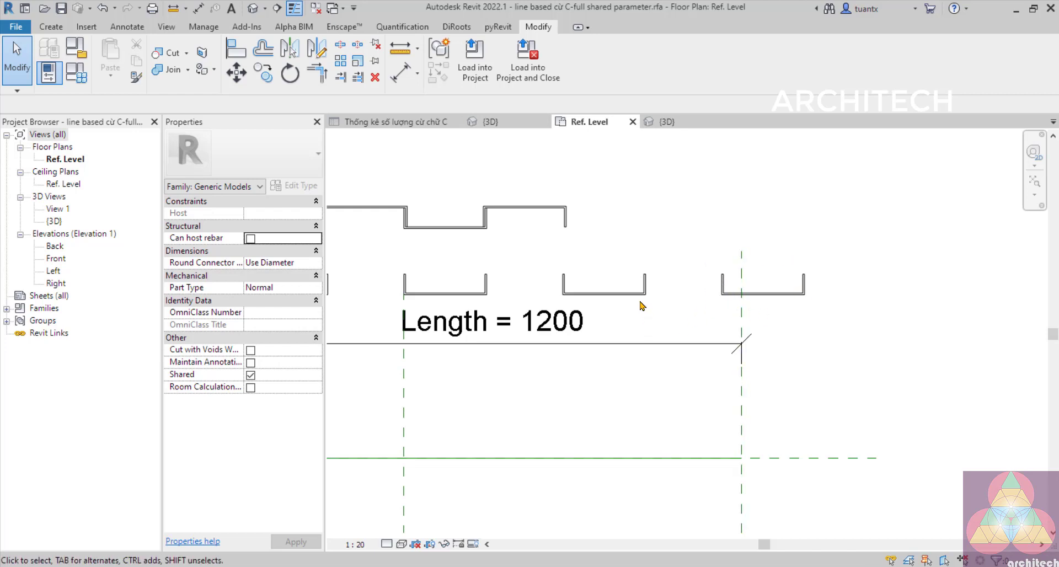
middle_drag(641, 305, 665, 300)
scroll(421, 286, down, 2)
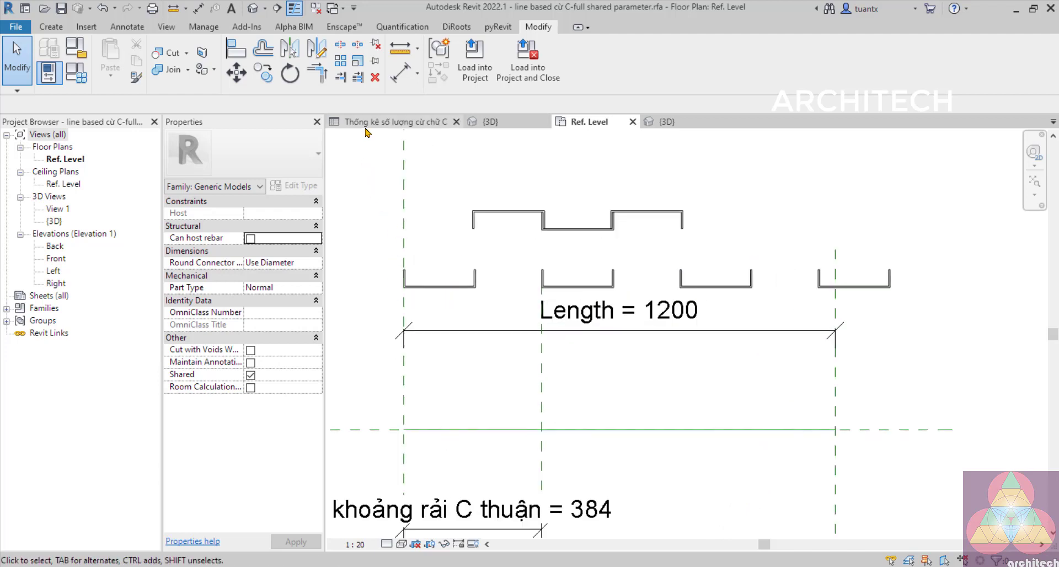
middle_drag(632, 275, 586, 210)
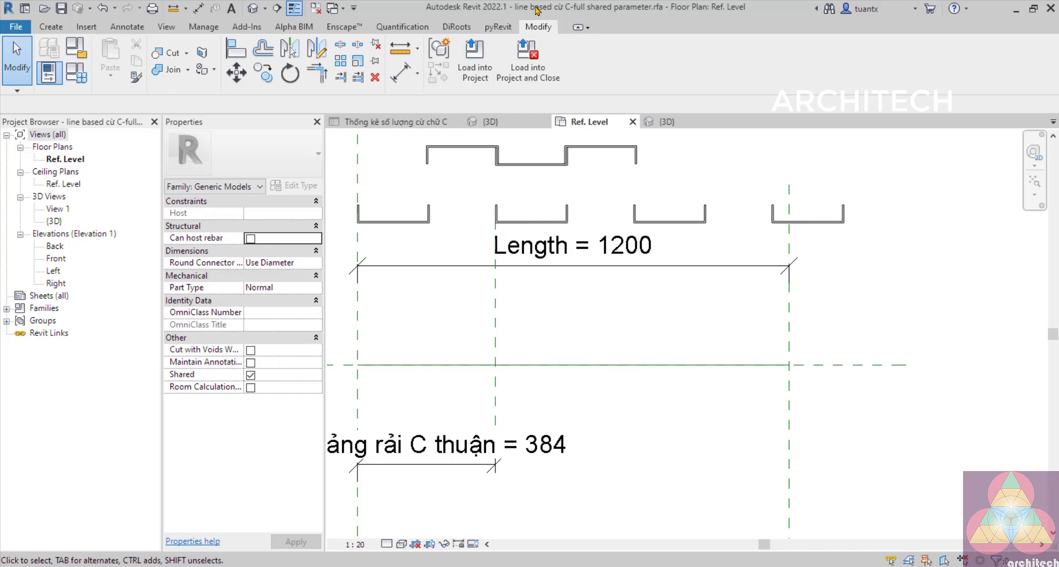
- Align the centre of the first arrayed C profile to the horizontal reference plane
mouse_move(438, 224)
middle_down()
mouse_move(508, 201)
mouse_move(472, 205)
middle_up()
key(a)
key(l)
middle_drag(451, 264, 466, 250)
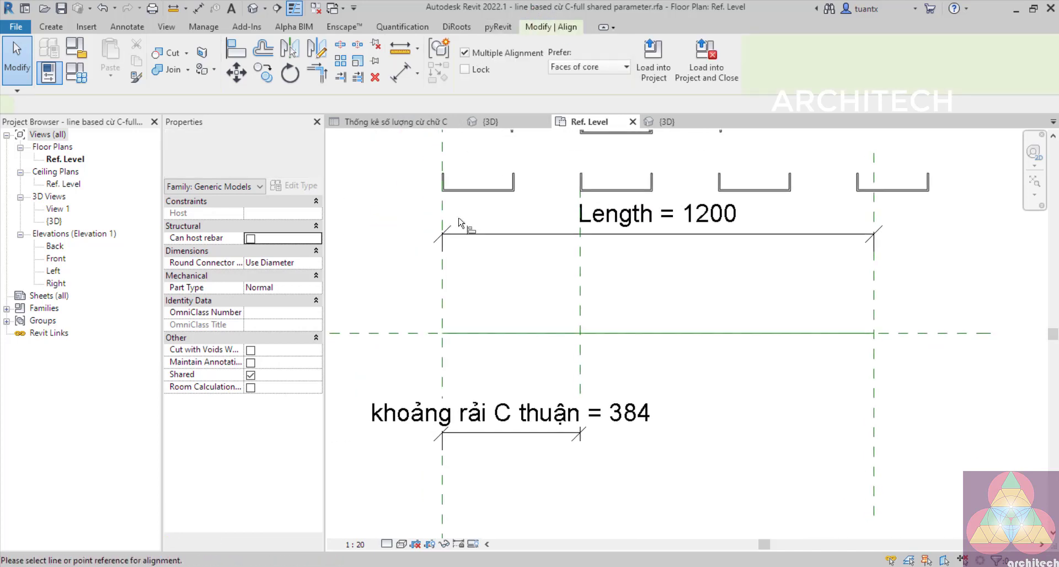
scroll(451, 187, up, 2)
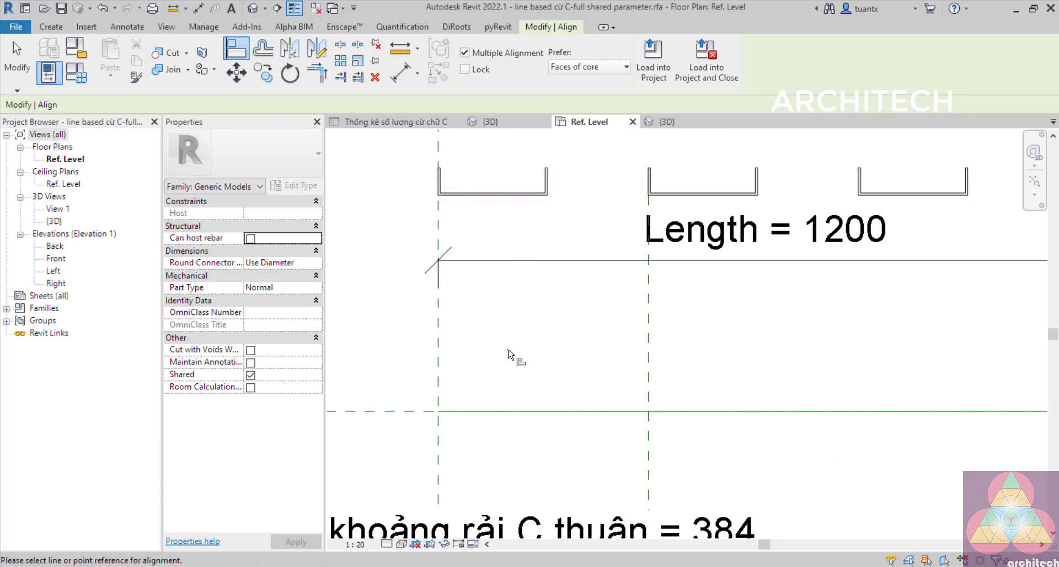
click(408, 418)
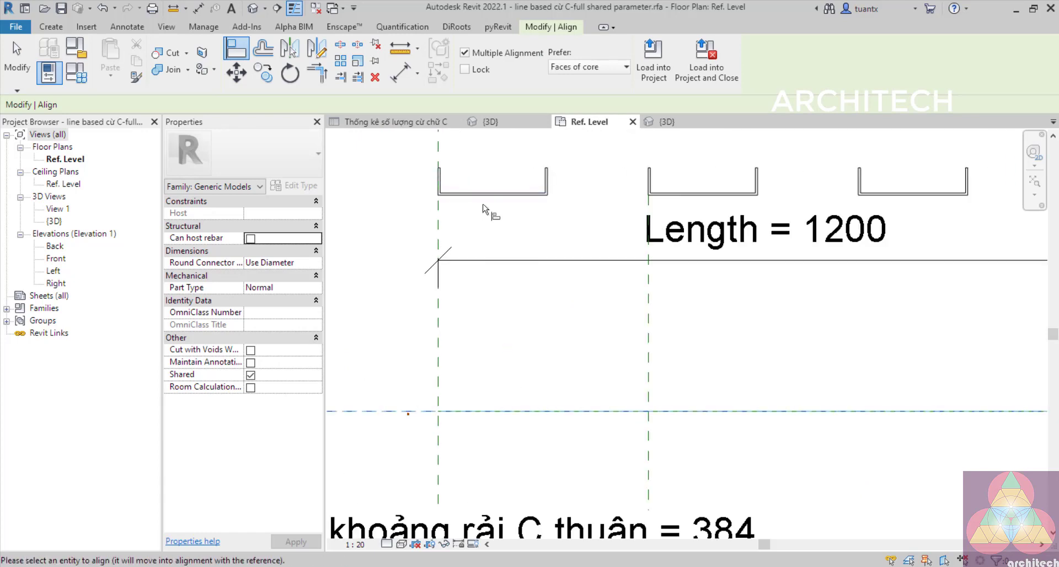
click(486, 187)
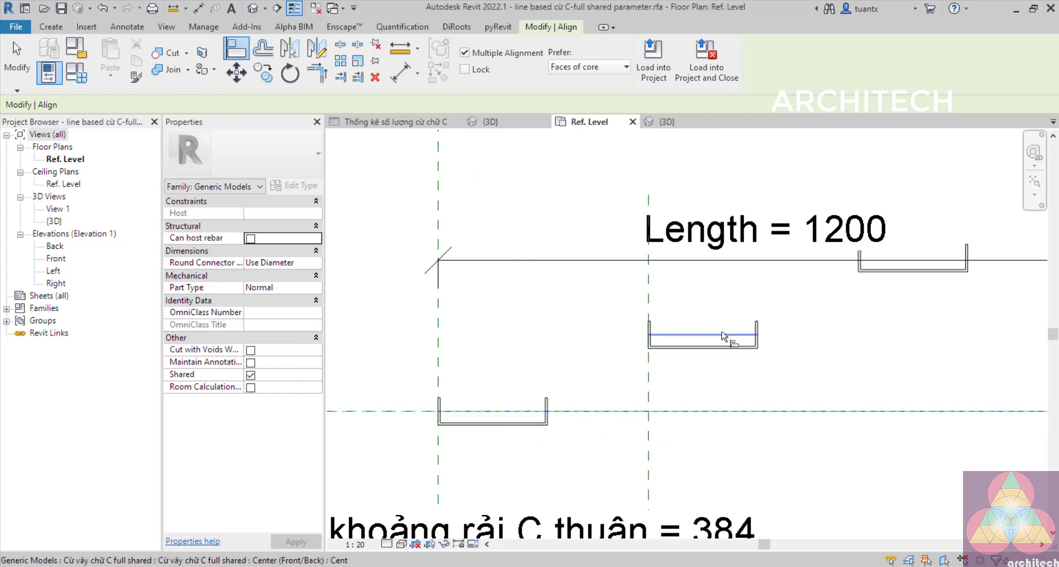
- Align the second arrayed C profile's centre to the same horizontal reference plane and lock the alignment
click(724, 335)
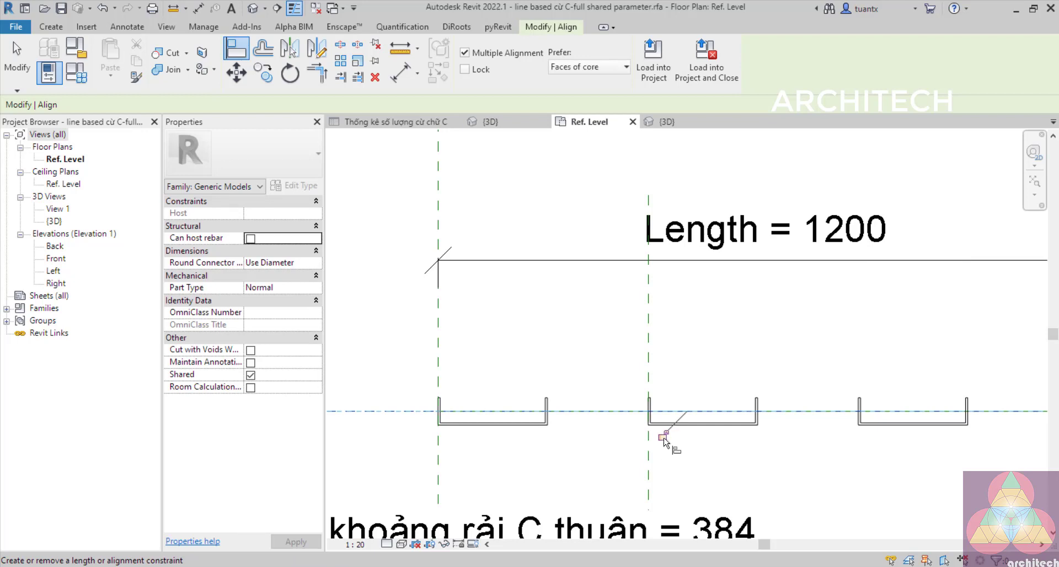
scroll(665, 439, down, 3)
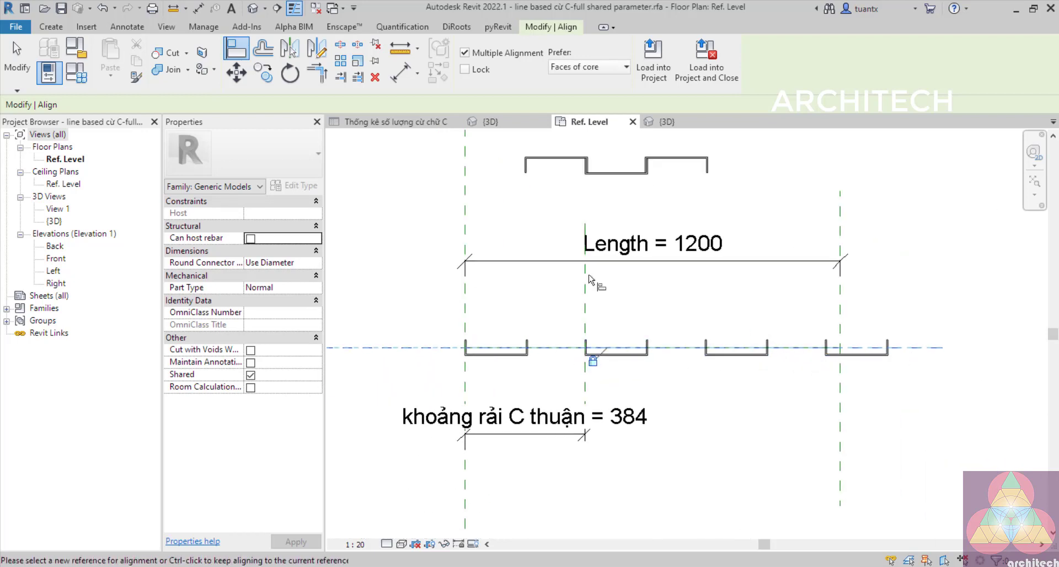
scroll(589, 275, up, 3)
middle_drag(576, 325, 565, 365)
scroll(579, 331, down, 2)
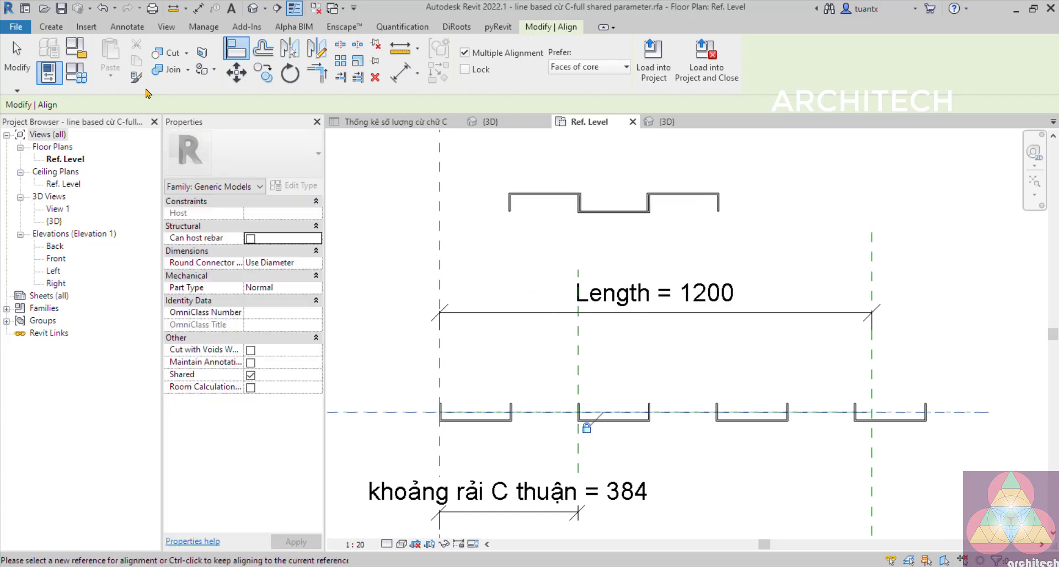
click(17, 58)
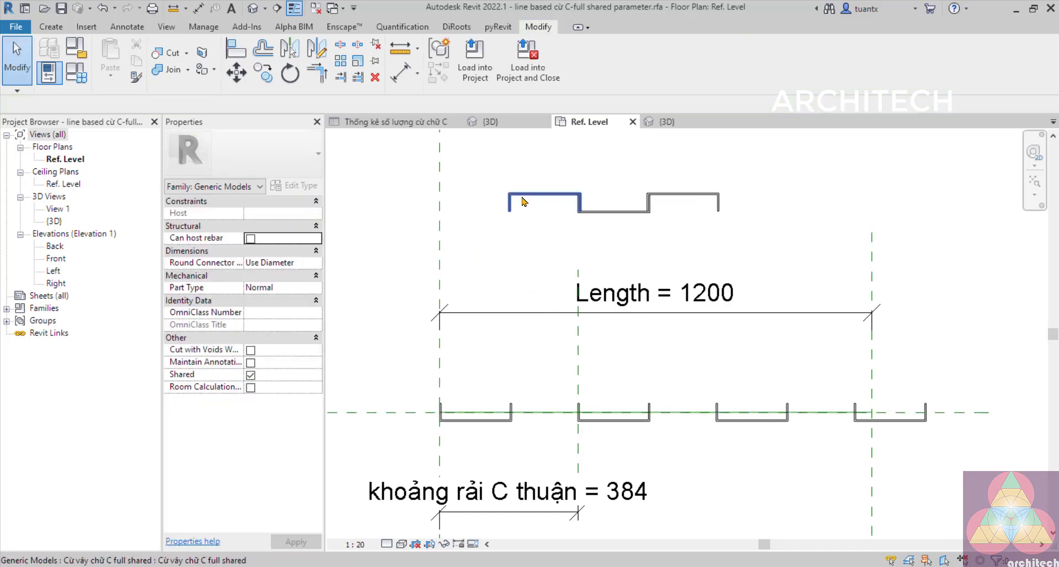
- Draw a vertical reference plane down from the outer left edge of the first inverted C profile in the upper sample row
scroll(508, 232, up, 3)
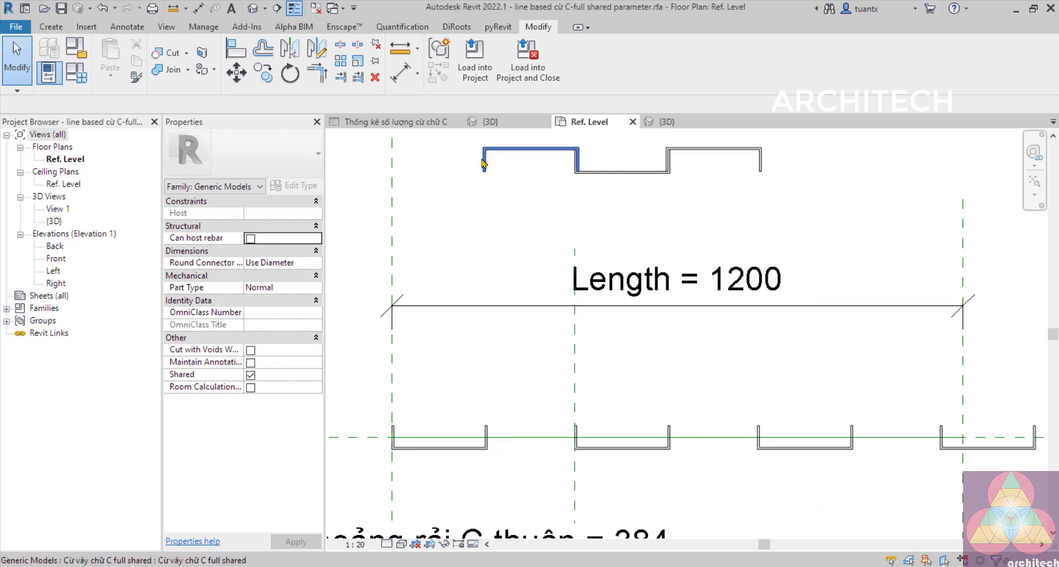
scroll(483, 161, up, 2)
middle_drag(488, 174, 477, 207)
scroll(485, 228, down, 4)
scroll(470, 198, up, 2)
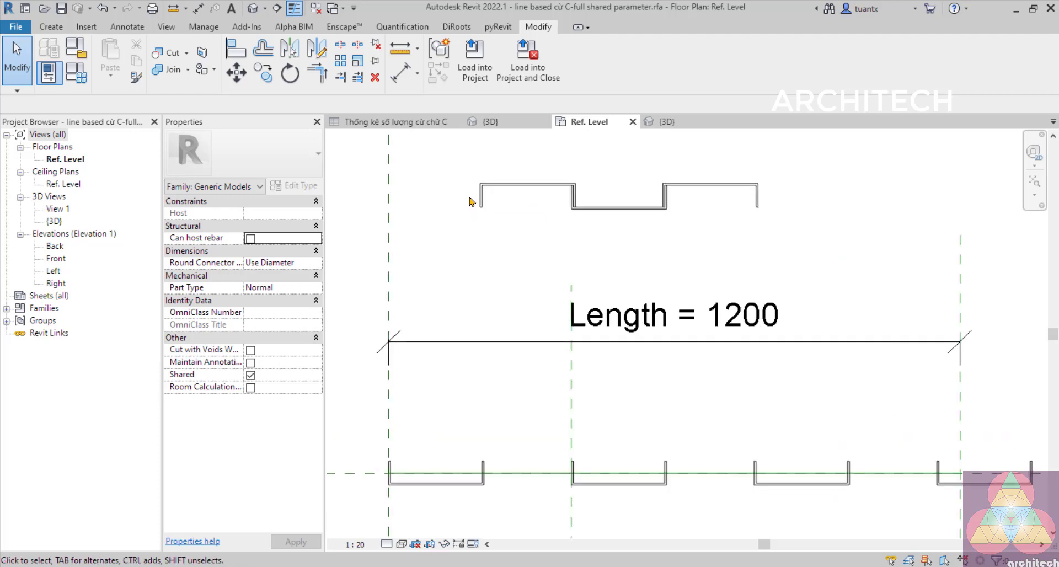
scroll(472, 202, down, 2)
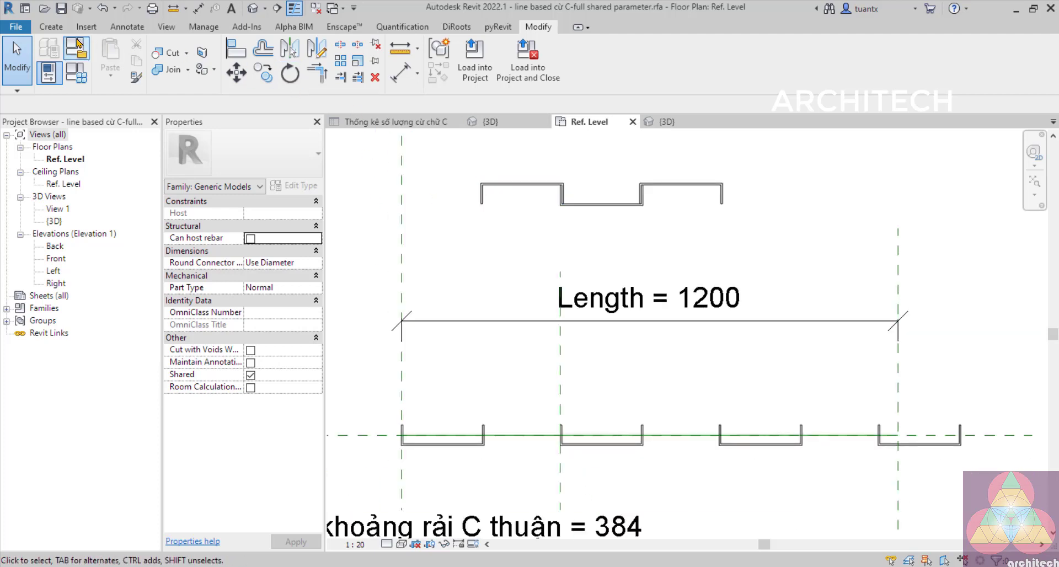
click(51, 26)
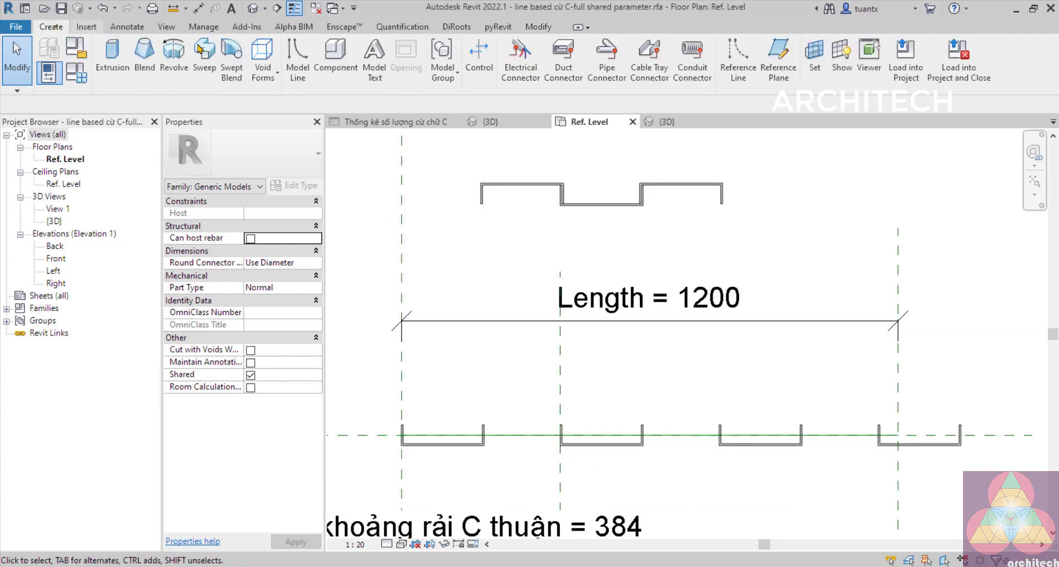
click(789, 69)
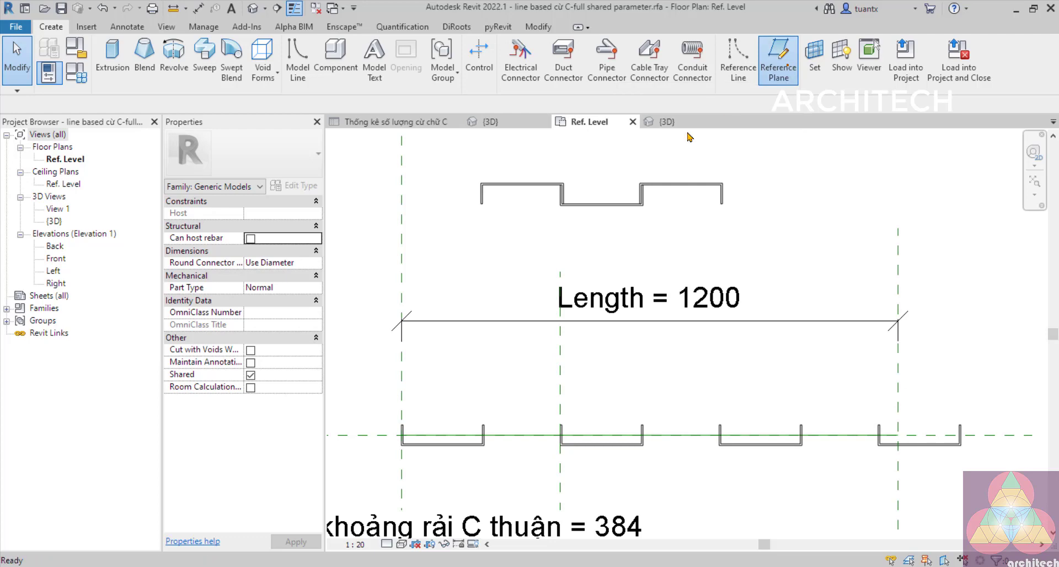
click(482, 183)
click(484, 301)
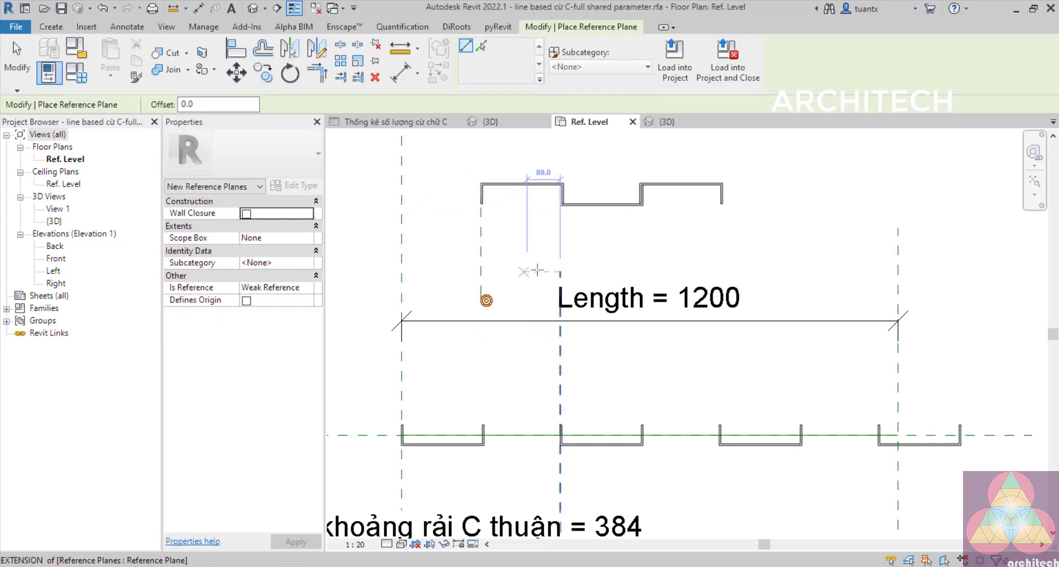
scroll(487, 260, up, 2)
key(Escape)
key(Escape)
- Dimension the distance between the new vertical reference plane and the reference plane at the start of the Length dimension
click(401, 74)
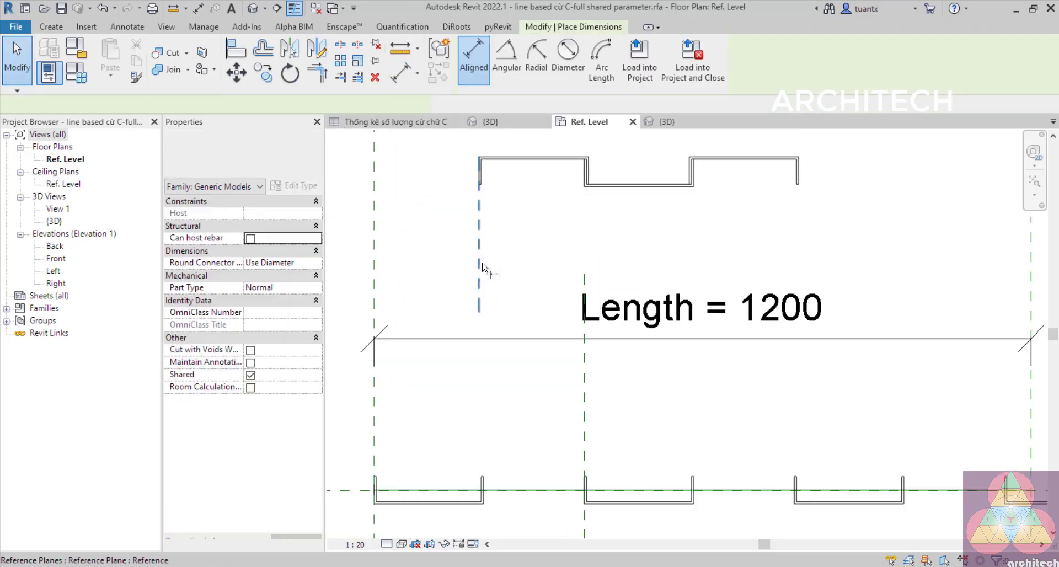
click(480, 264)
click(376, 261)
scroll(403, 283, down, 1)
middle_drag(409, 292, 436, 368)
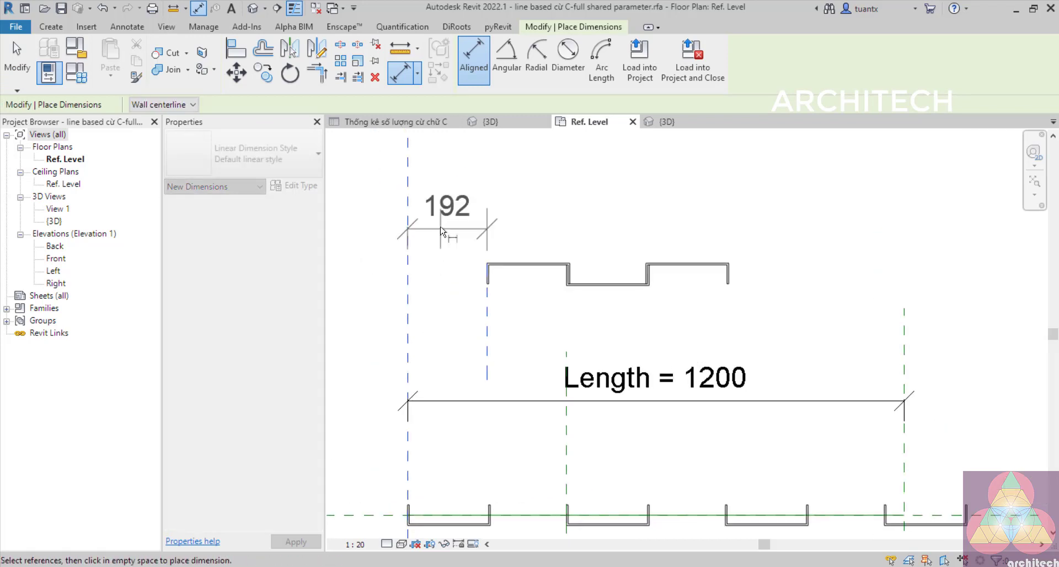
click(441, 226)
key(Escape)
key(Escape)
- Label the new offset dimension with a new instance family parameter named khoảng lùi
click(436, 228)
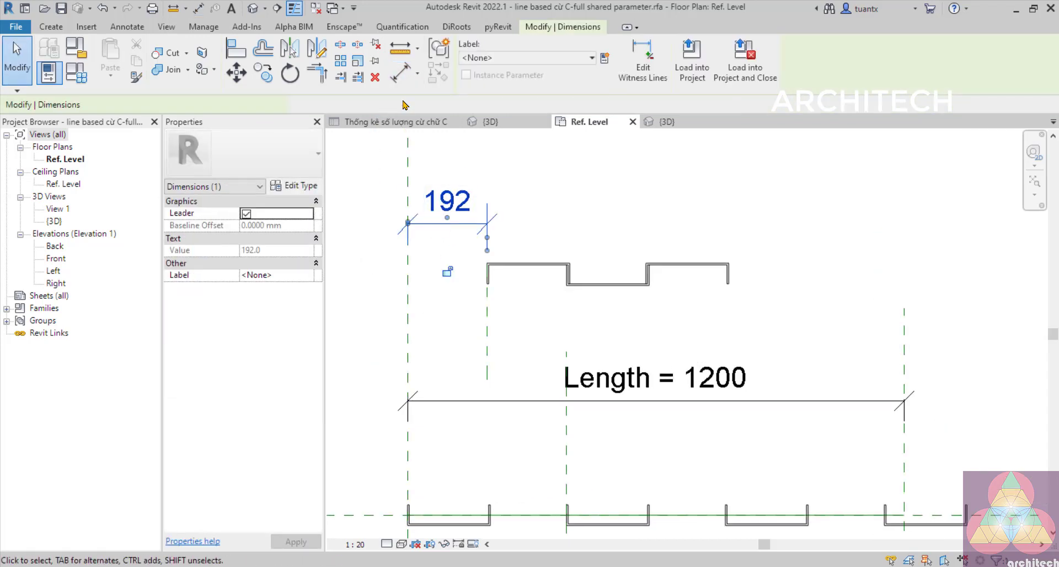
click(604, 58)
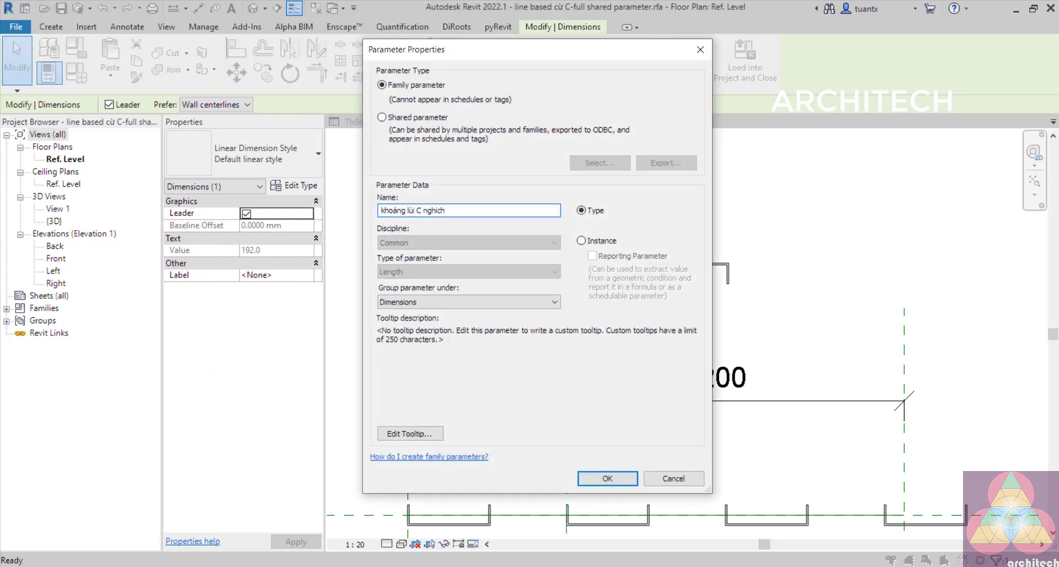
click(591, 242)
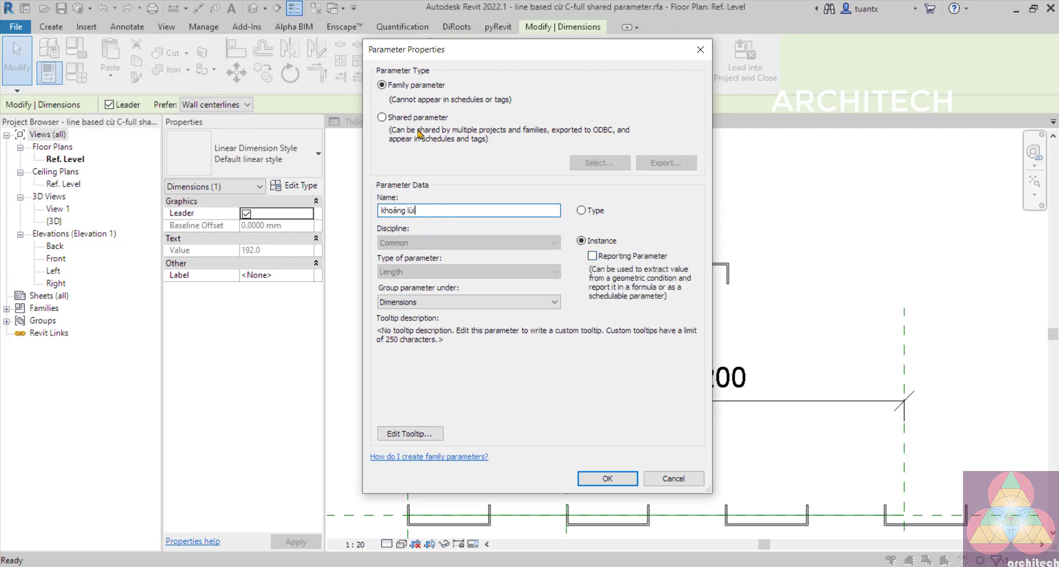
click(607, 478)
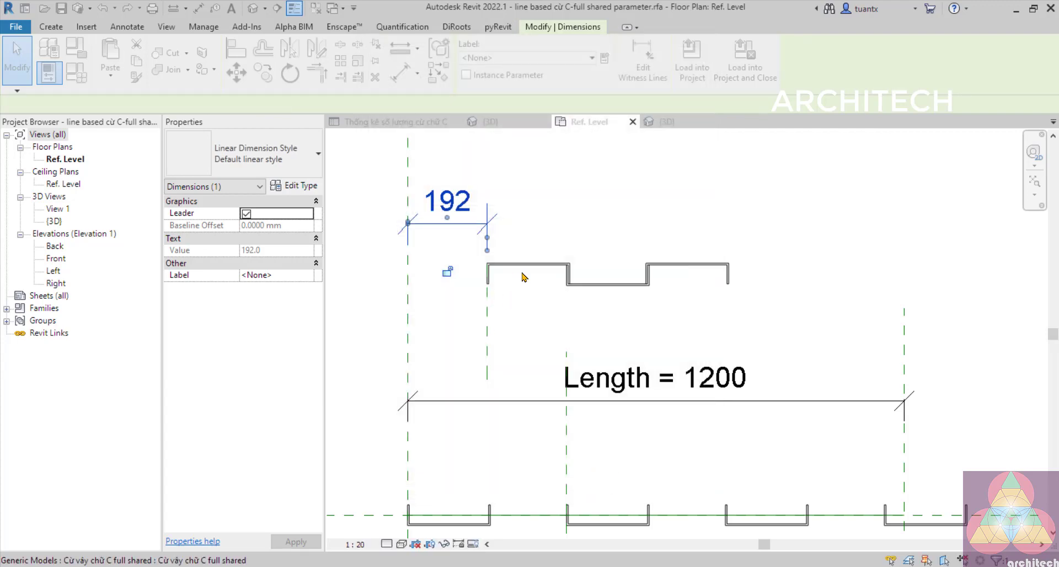
- Examine the khoảng lùi offset against the first arrayed C profile's right flange and the interlocking sample profiles
middle_drag(488, 380, 496, 317)
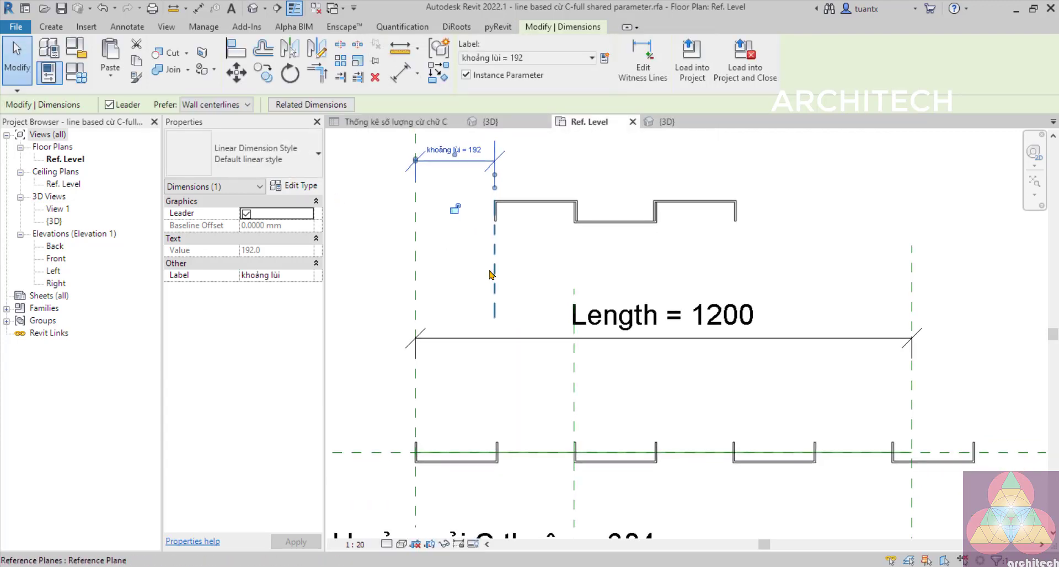
scroll(490, 271, up, 2)
middle_drag(482, 381, 493, 310)
scroll(511, 436, up, 5)
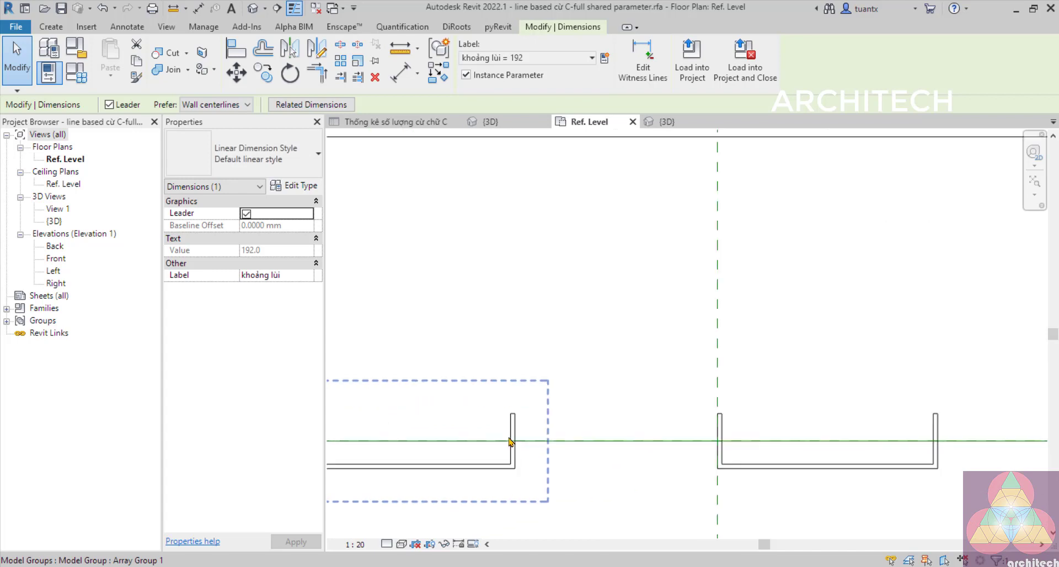
scroll(519, 439, up, 1)
middle_drag(523, 441, 576, 391)
scroll(557, 379, down, 4)
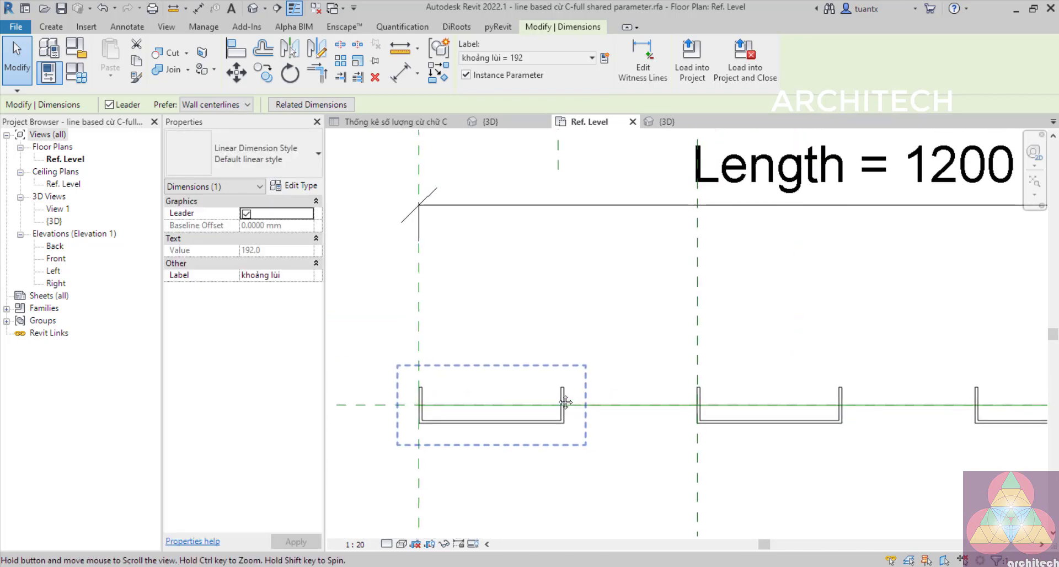
scroll(469, 339, down, 3)
middle_drag(482, 169, 487, 263)
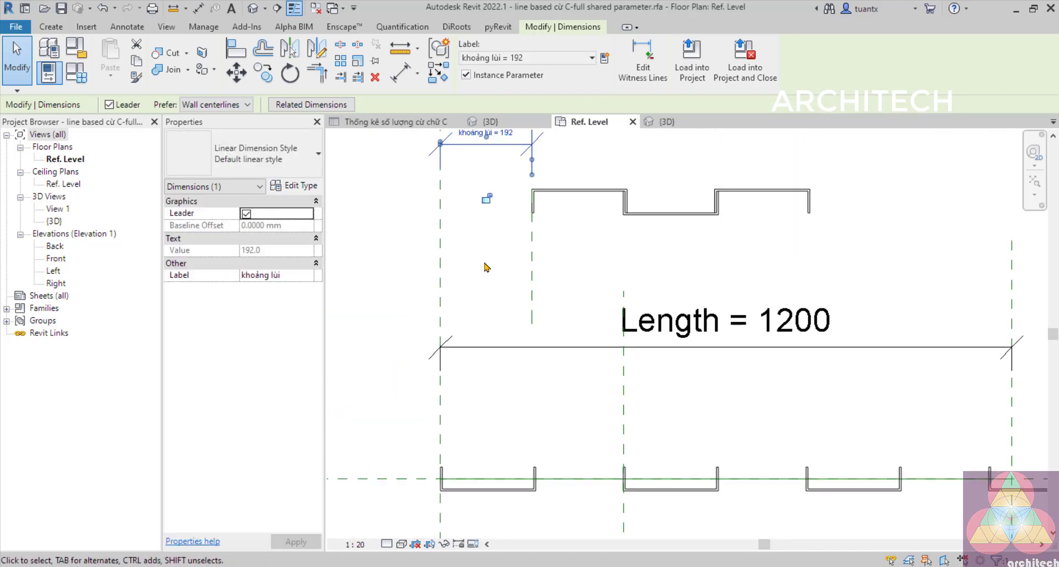
scroll(488, 256, down, 1)
middle_drag(490, 202, 489, 236)
scroll(496, 201, up, 5)
click(510, 183)
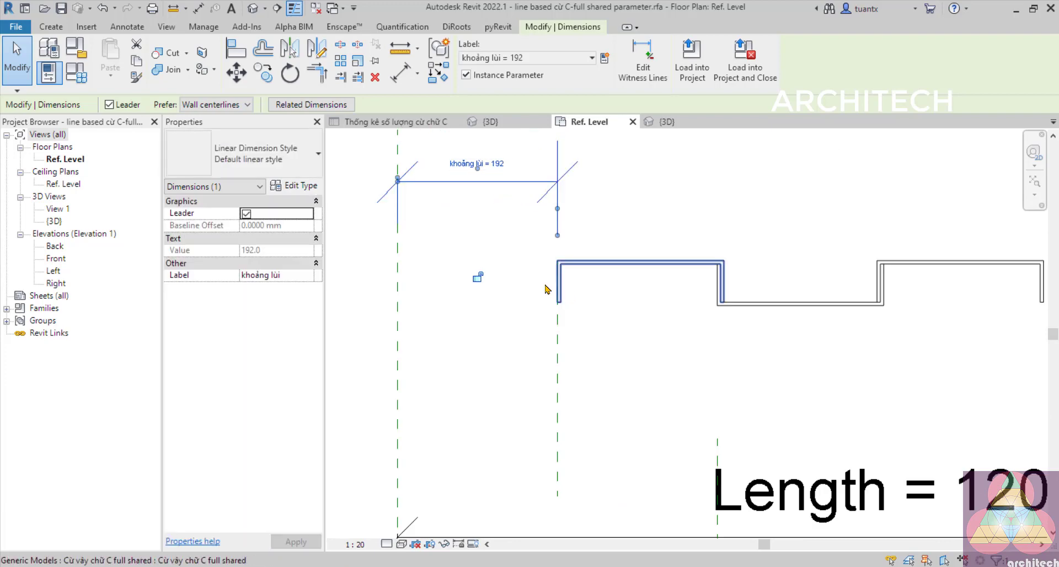
- Give the khoảng lùi parameter the formula Rộng-2*Dày and apply it to the family
click(78, 77)
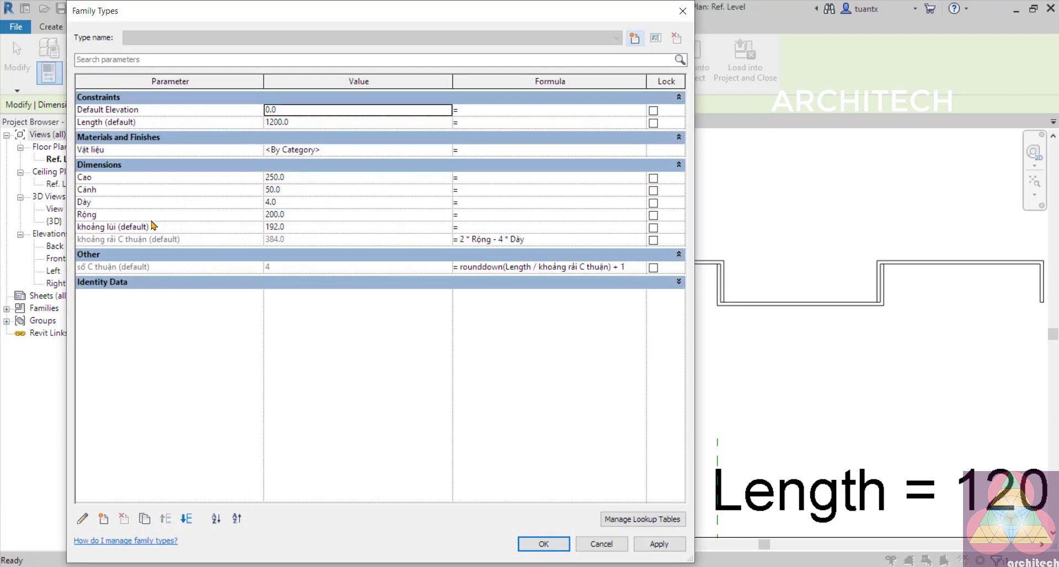
click(488, 227)
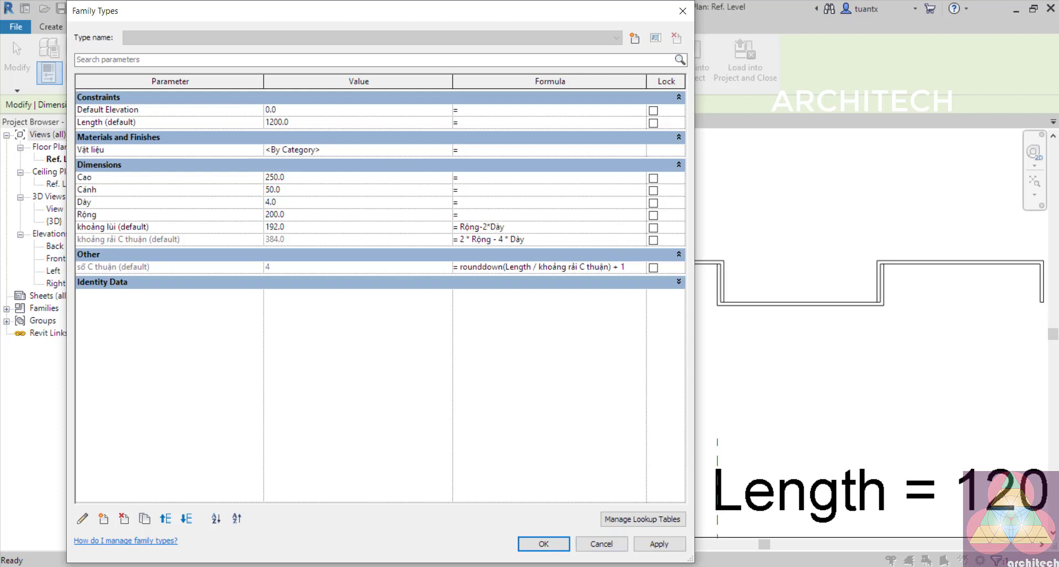
click(552, 546)
click(439, 277)
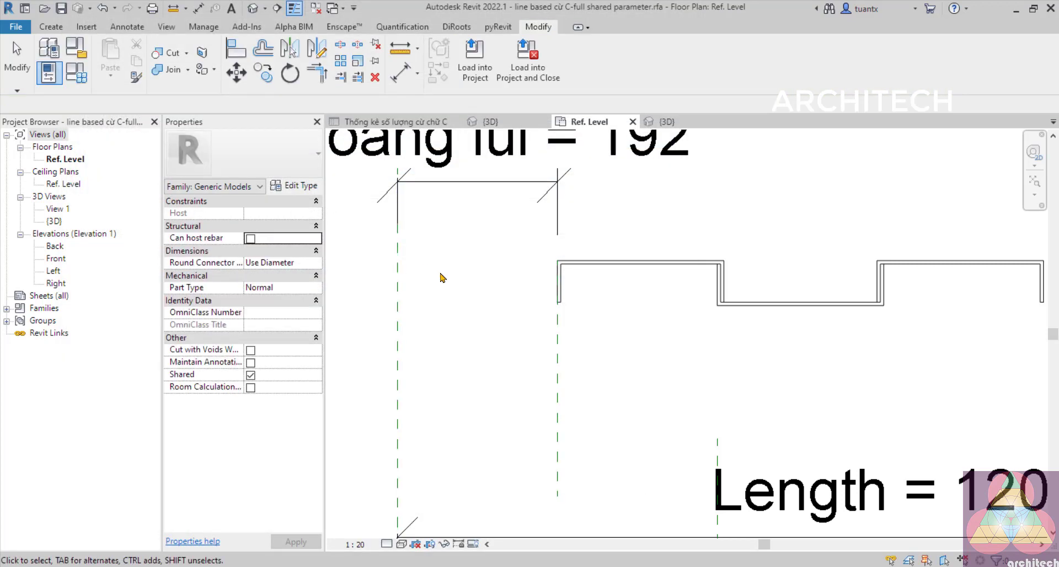
- Delete the interlocking sample C profiles above the Length dimension
scroll(441, 317, down, 2)
click(507, 303)
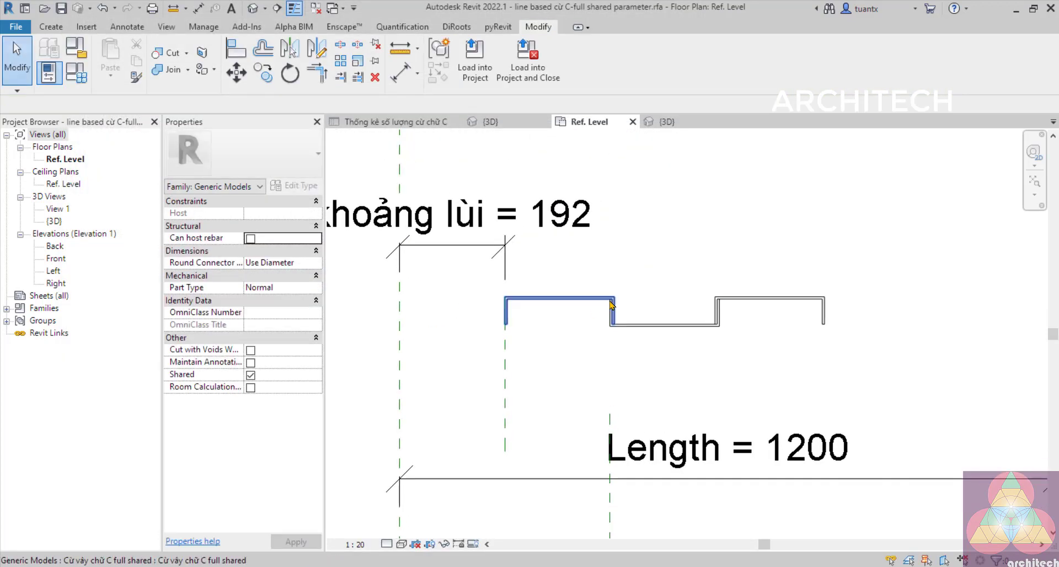
scroll(574, 318, down, 1)
middle_drag(583, 328, 616, 316)
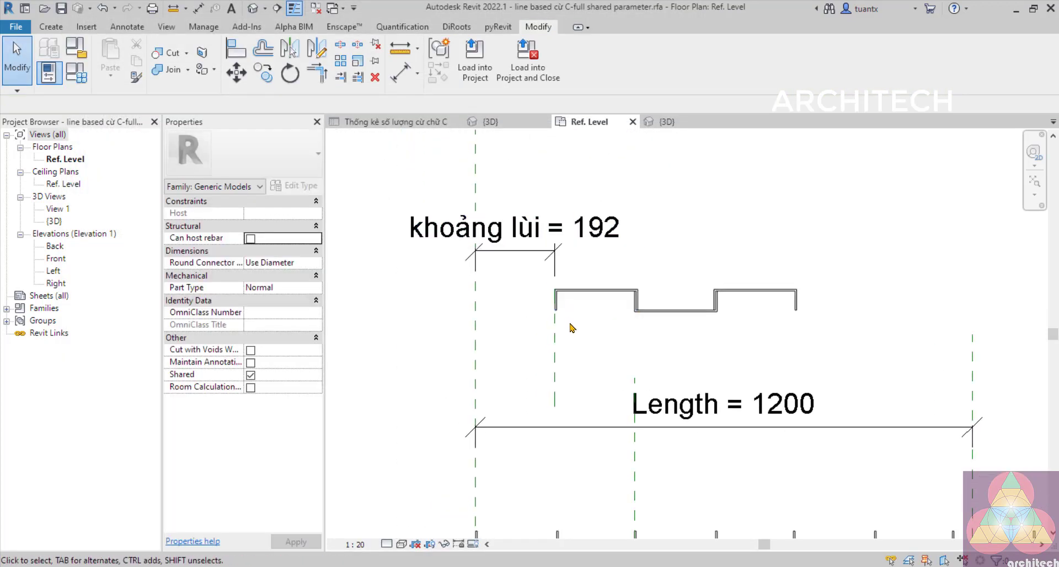
scroll(574, 316, up, 1)
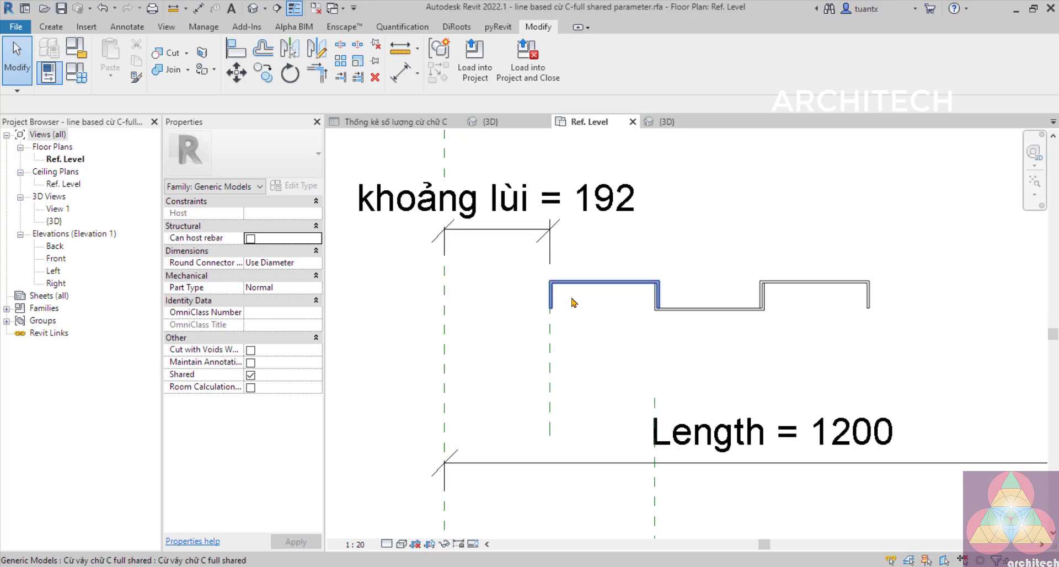
click(611, 289)
scroll(585, 287, down, 2)
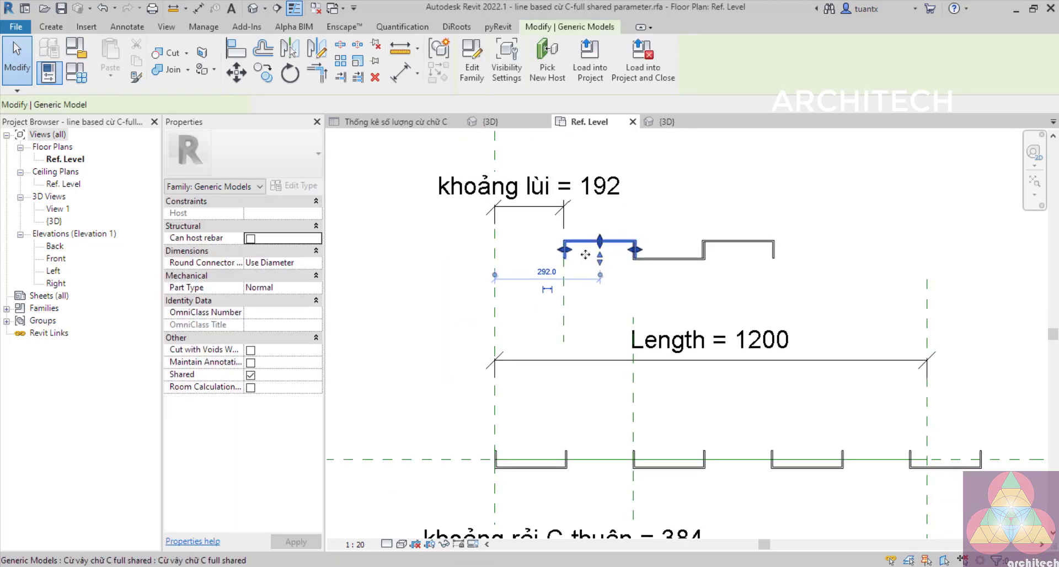
key(Delete)
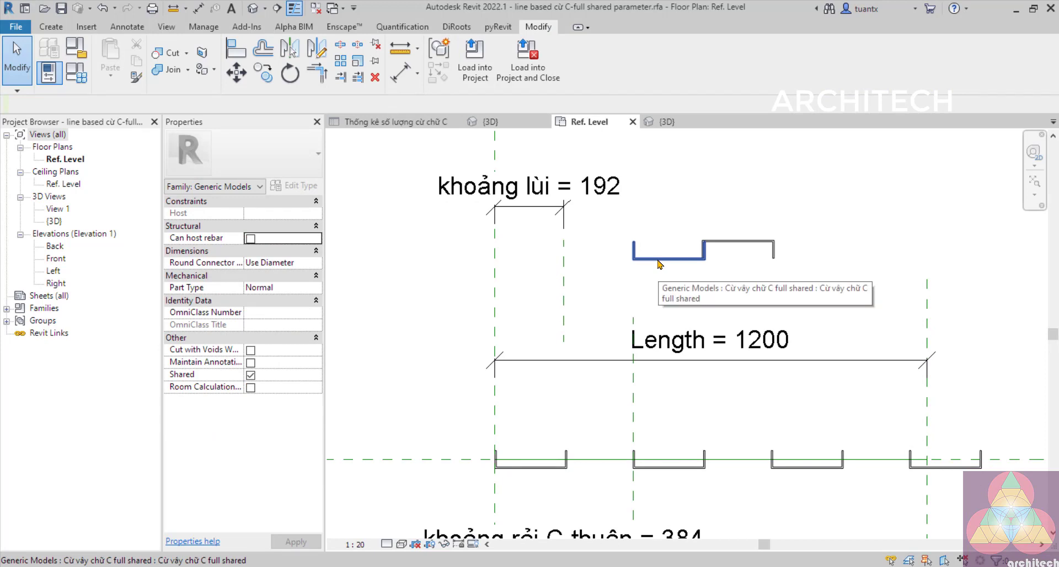
click(725, 249)
key(Delete)
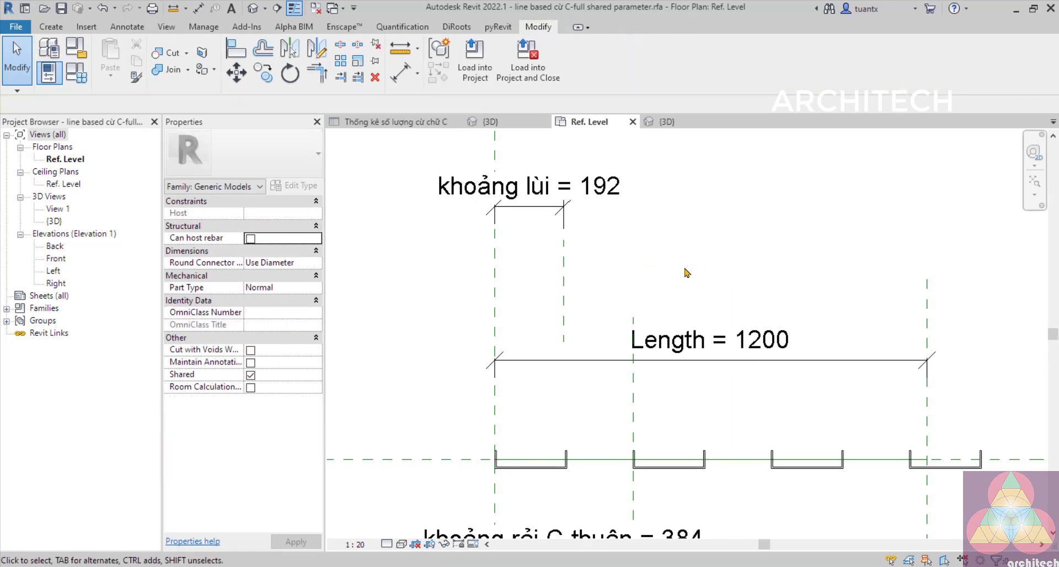
- Copy the first arrayed C profile group straight up, about 400 mm, above the Length dimension
scroll(576, 401, up, 1)
click(568, 485)
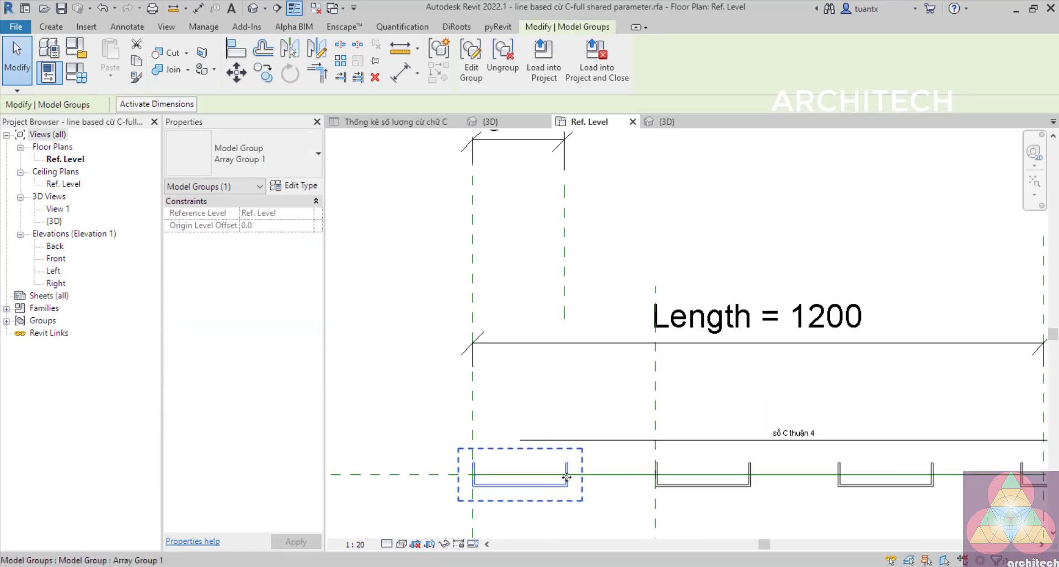
key(c)
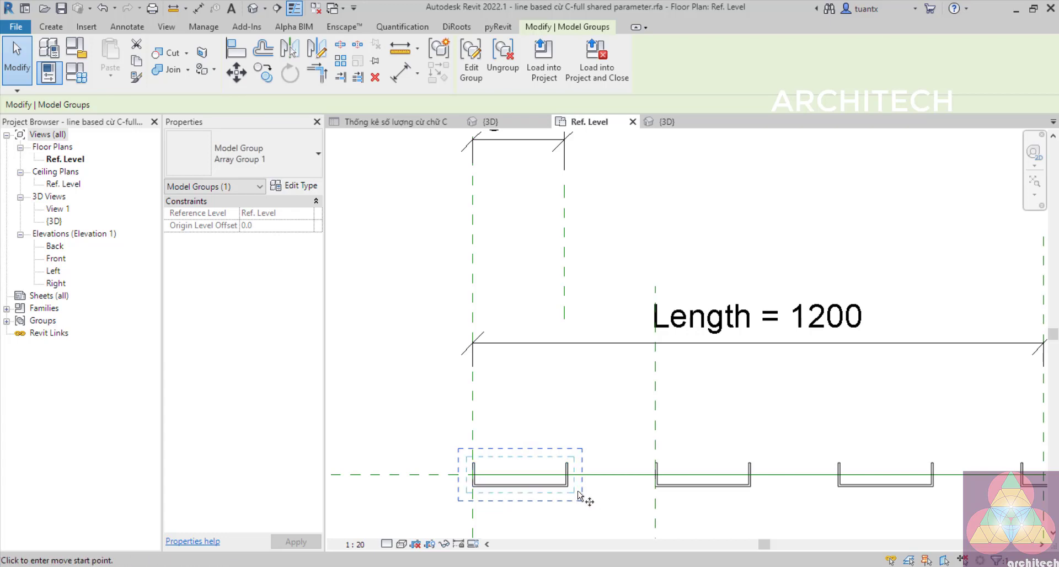
click(566, 485)
click(553, 300)
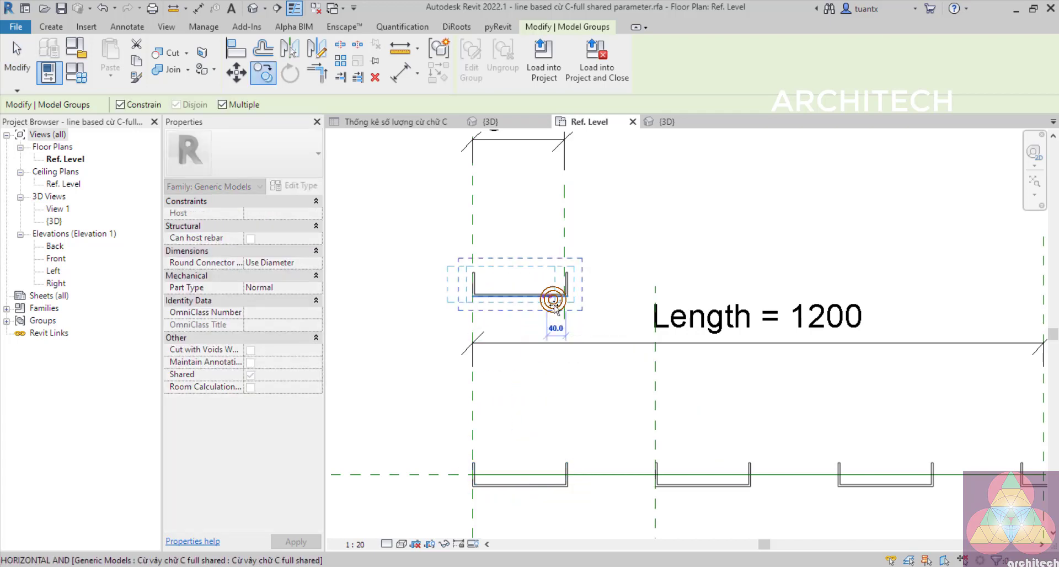
scroll(548, 307, up, 3)
key(Escape)
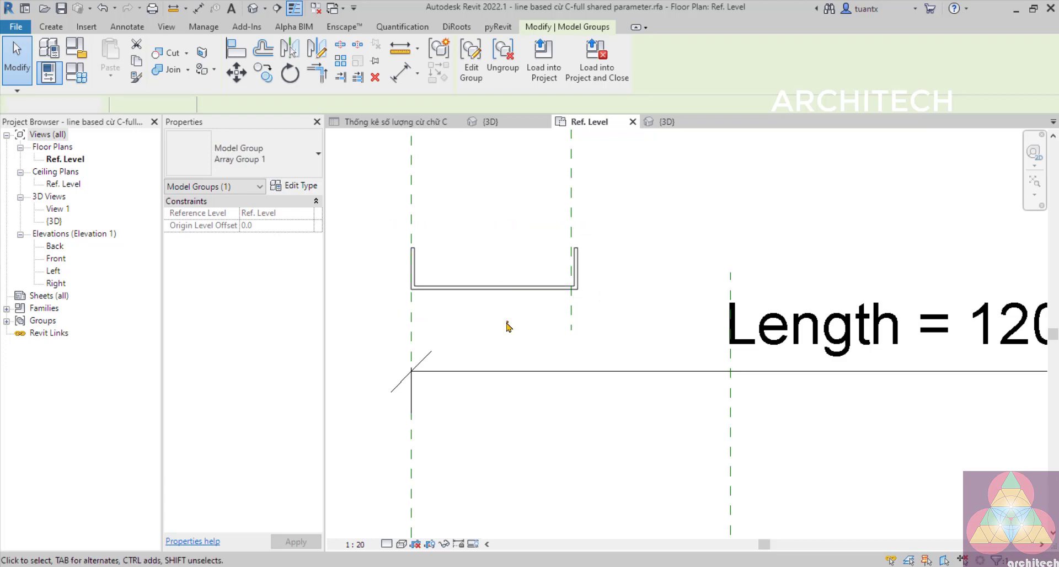
- Ungroup the copied C profile and rotate it 180° so that it opens downward
click(506, 326)
click(498, 292)
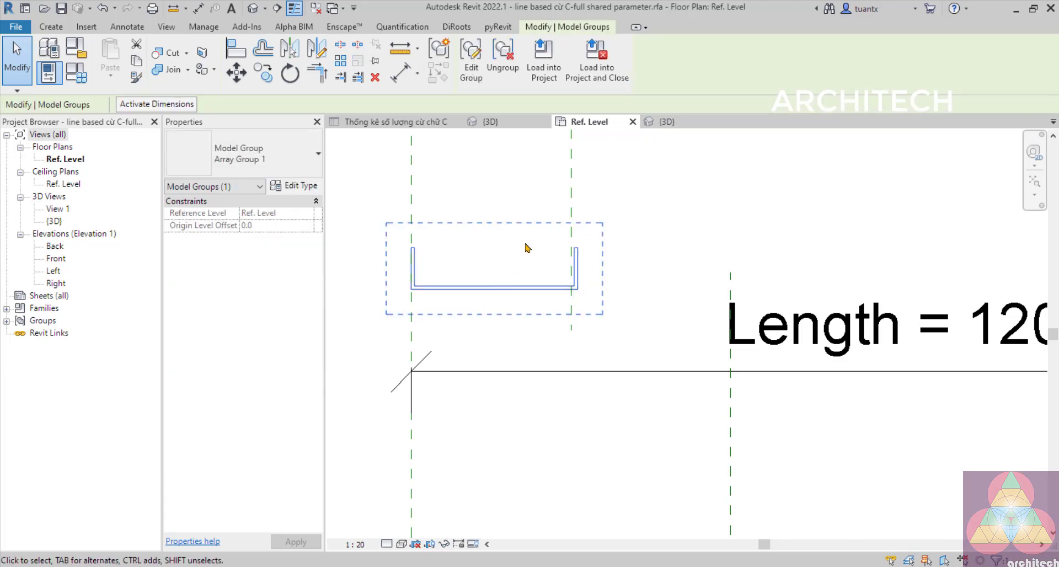
scroll(520, 260, down, 4)
click(507, 64)
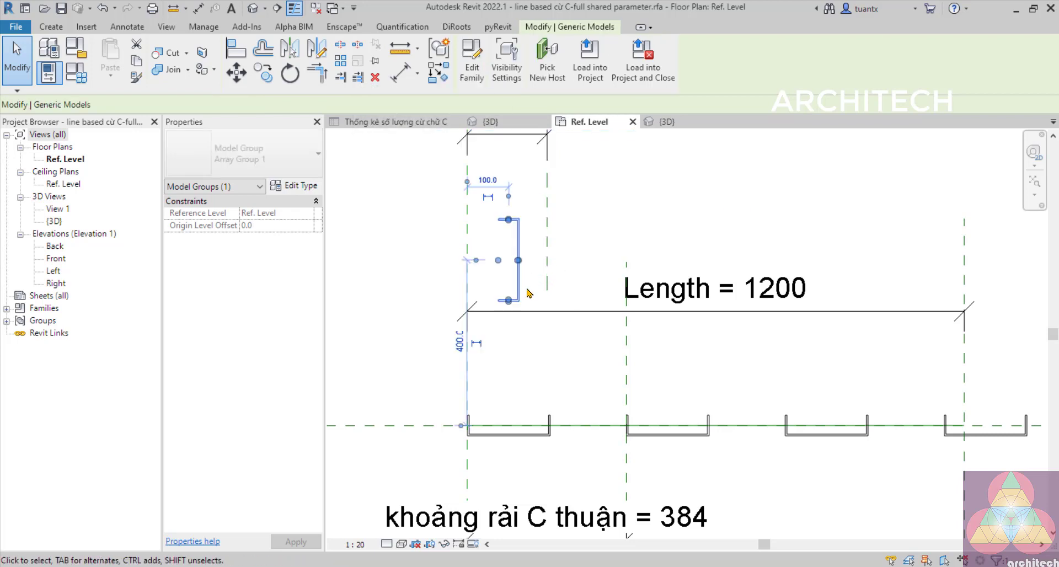
key(space)
click(595, 237)
click(531, 439)
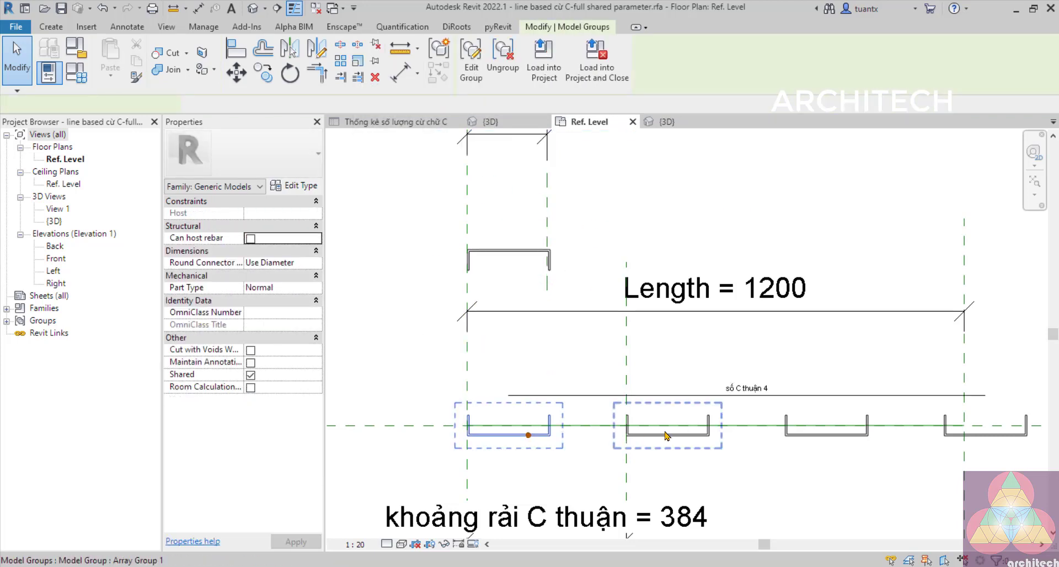
scroll(528, 358, down, 2)
middle_drag(527, 359, 471, 359)
click(471, 359)
- Align the inner face of the inverted C profile's left flange to the khoảng lùi reference plane
scroll(459, 301, up, 4)
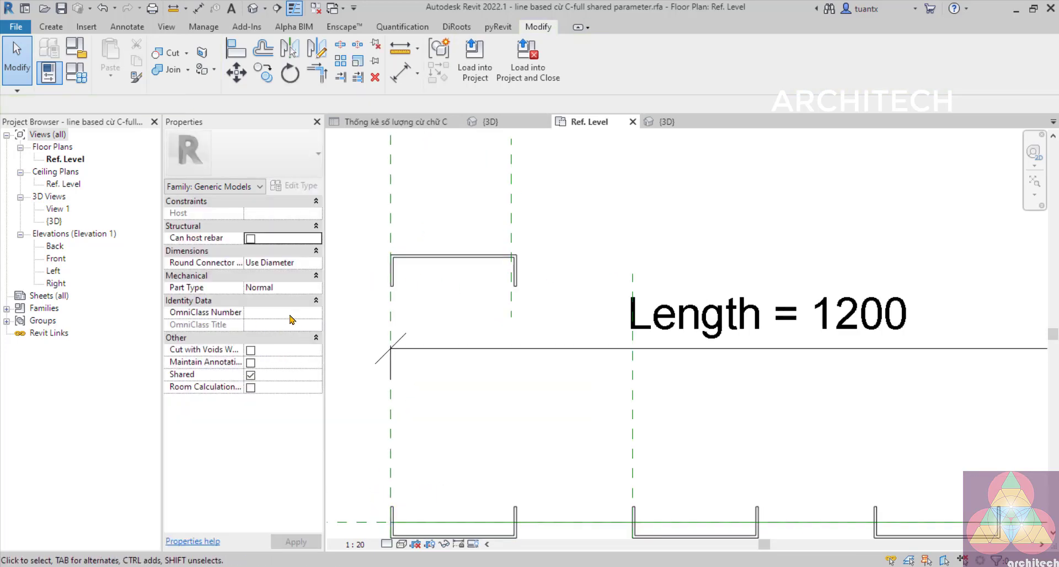
click(447, 258)
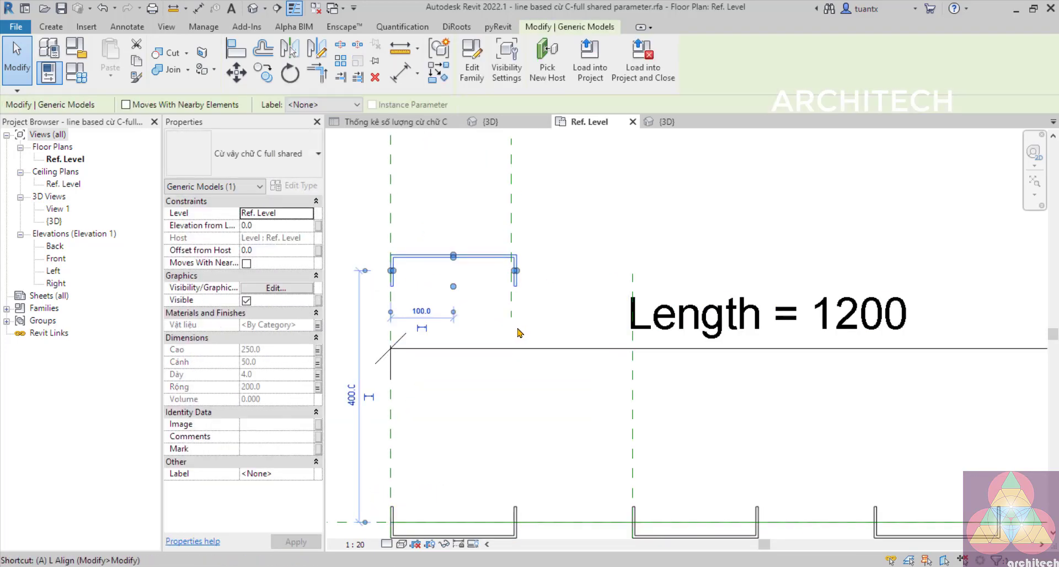
key(a)
key(l)
click(512, 223)
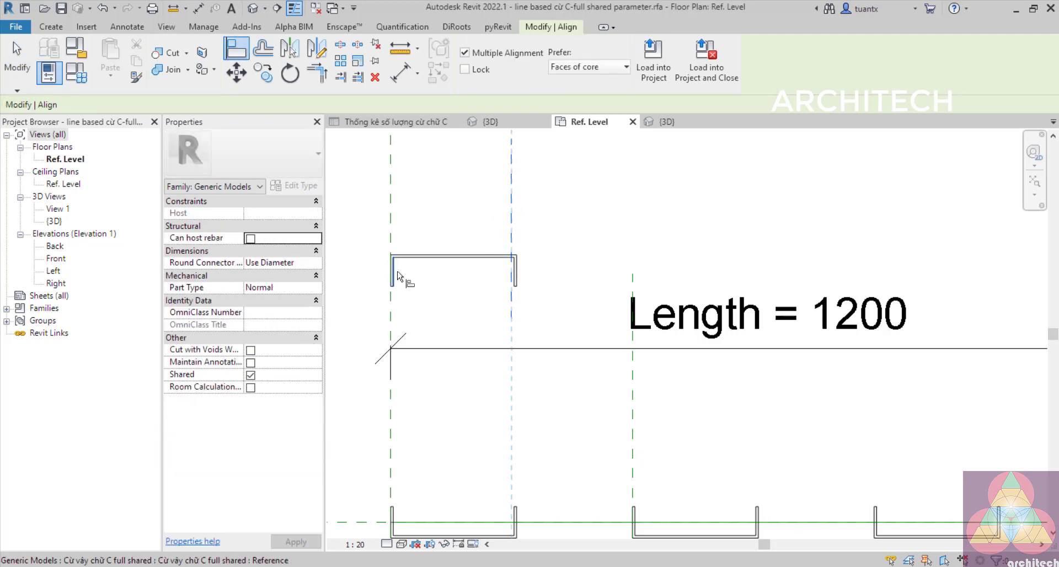
click(397, 274)
scroll(579, 341, down, 1)
middle_drag(579, 358, 560, 266)
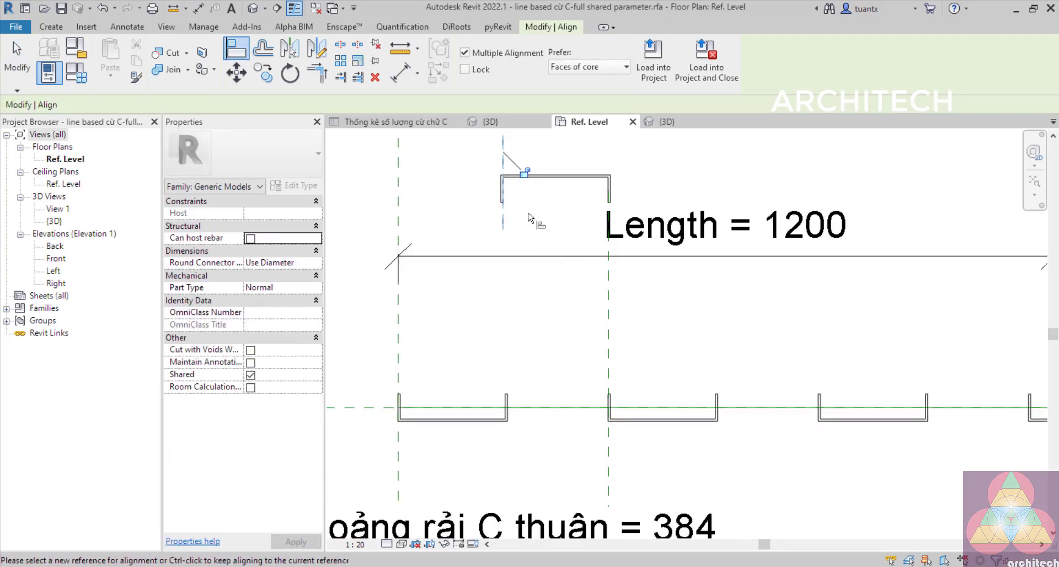
scroll(529, 219, up, 2)
middle_drag(528, 219, 518, 290)
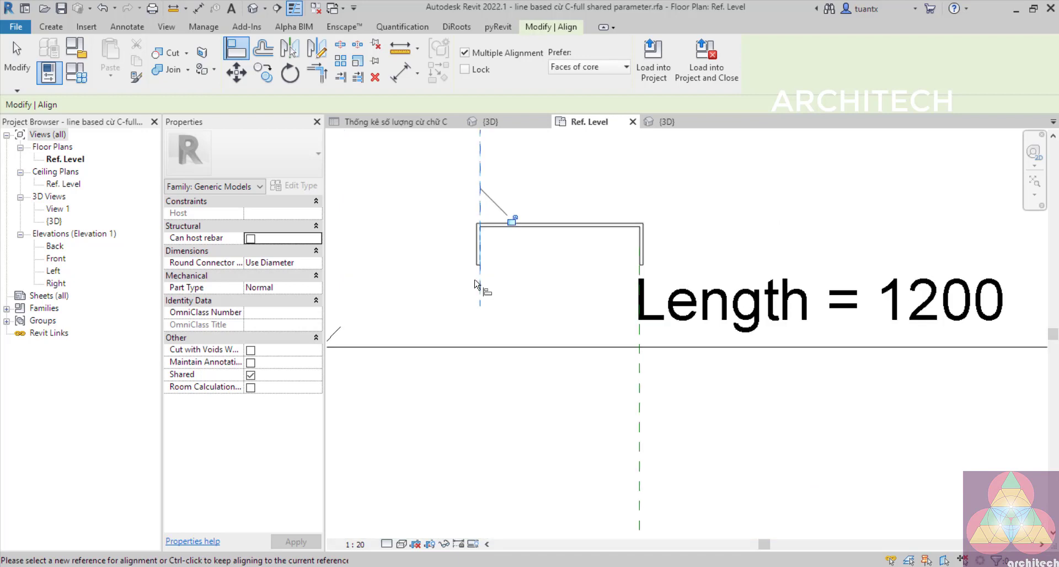
scroll(512, 284, up, 1)
click(12, 53)
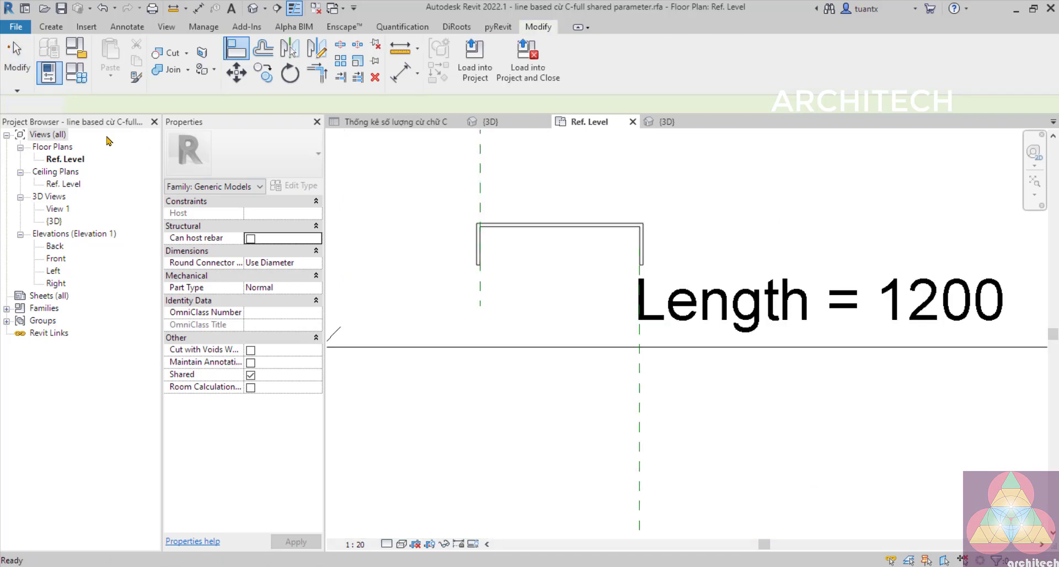
- Examine how the inverted C profile's left flange meets the khoảng lùi reference plane and relates to the array below
click(541, 289)
scroll(554, 287, down, 1)
scroll(497, 262, up, 2)
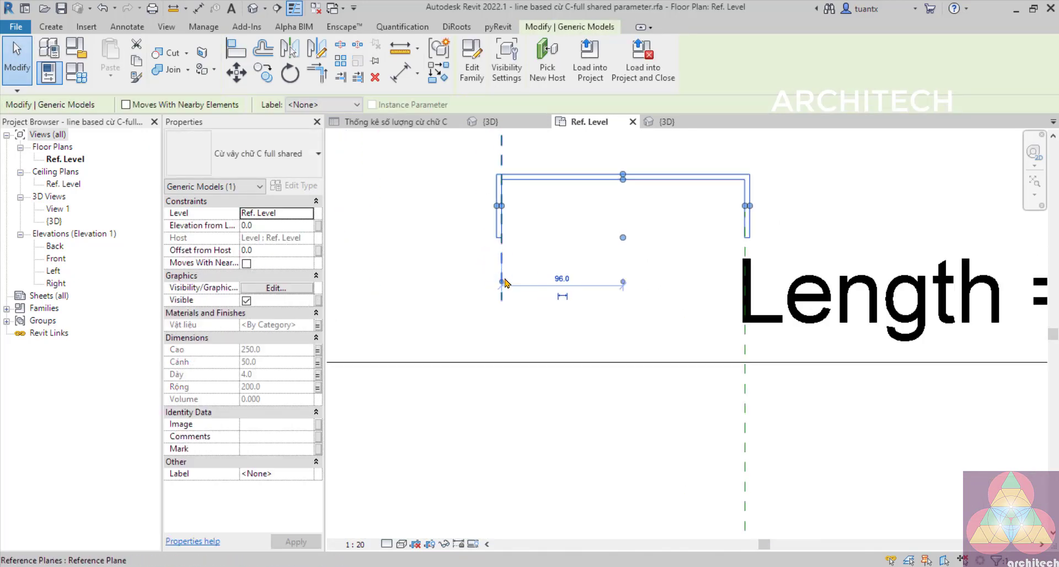
scroll(504, 280, down, 2)
middle_drag(507, 281, 497, 241)
scroll(497, 241, up, 1)
scroll(522, 287, down, 2)
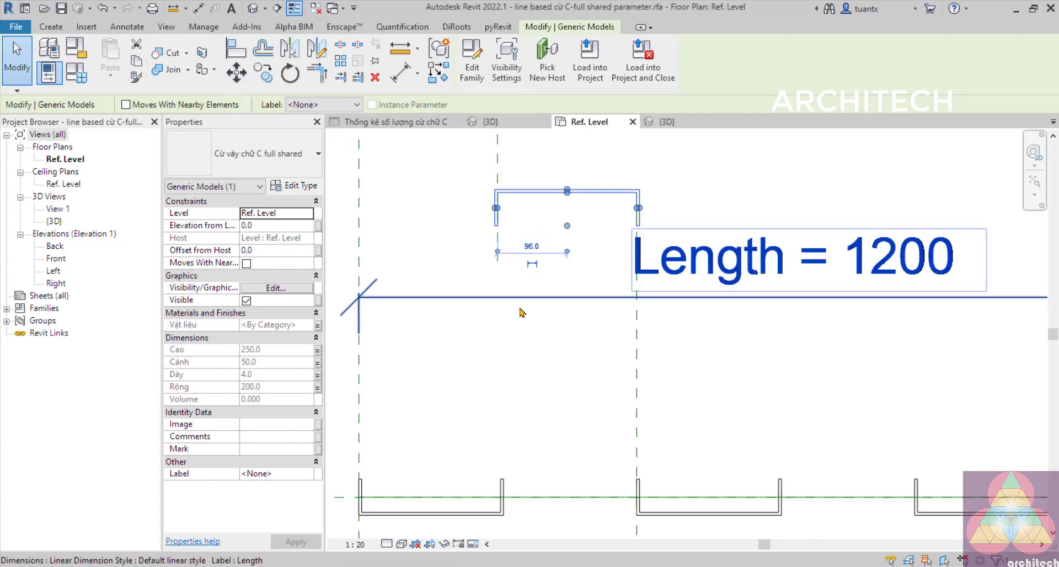
scroll(522, 313, down, 1)
middle_drag(522, 313, 485, 277)
scroll(458, 176, up, 2)
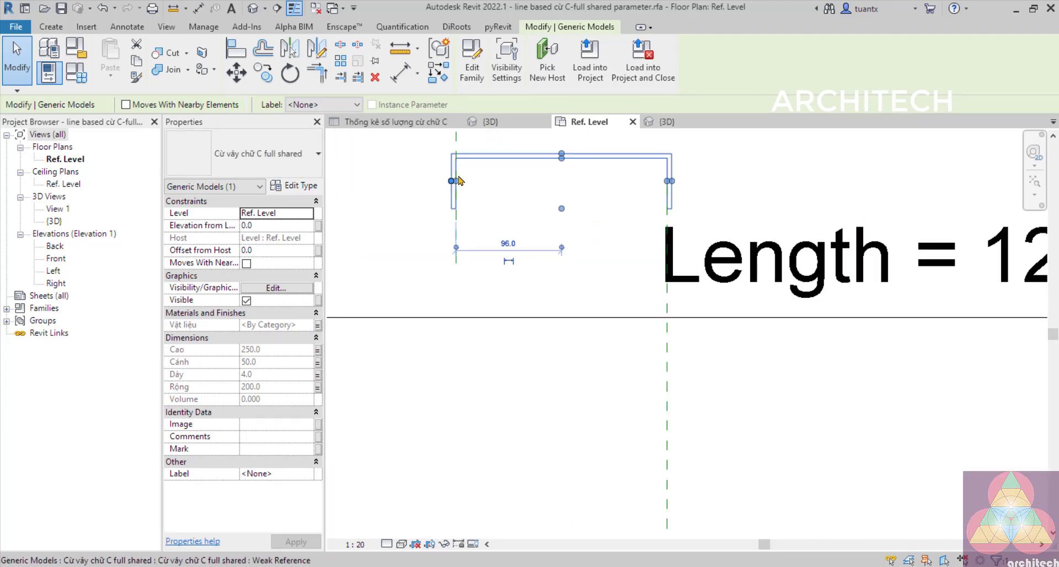
scroll(467, 190, up, 1)
click(501, 201)
middle_drag(491, 204, 479, 257)
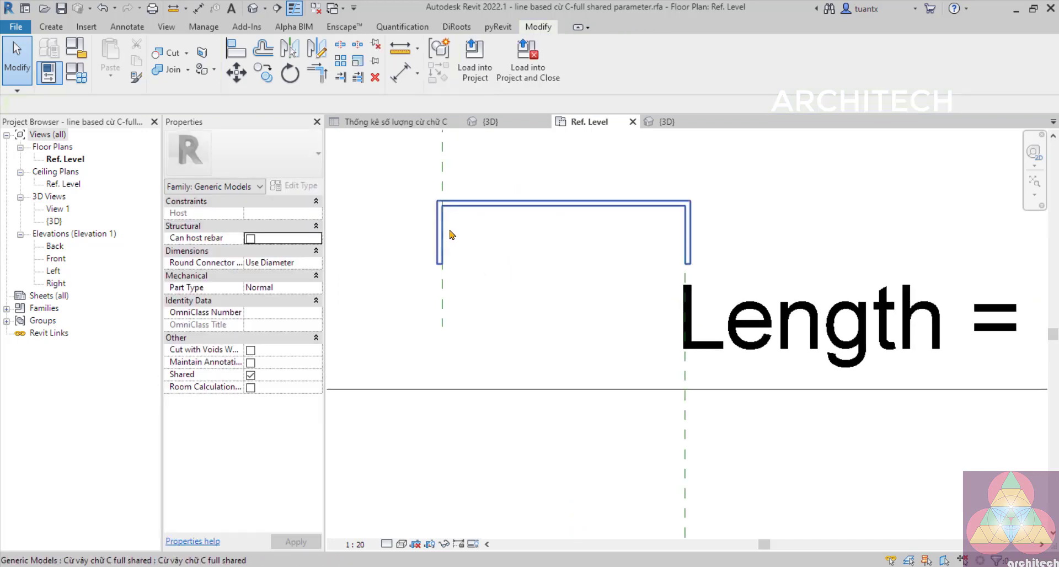
- Lock the alignment between the inverted C profile's left inner flange face and the khoảng lùi reference plane
key(a)
key(l)
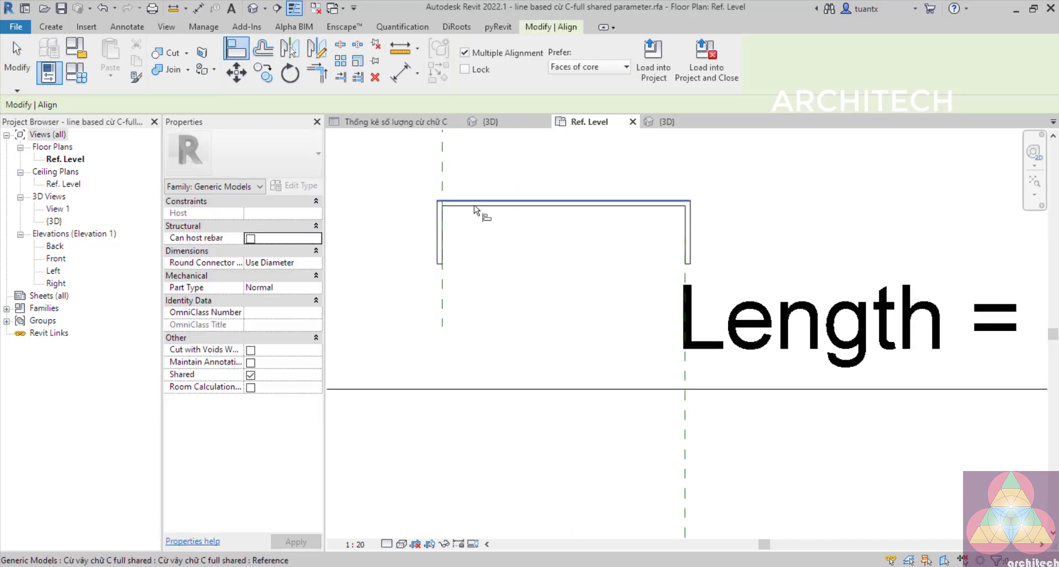
click(445, 168)
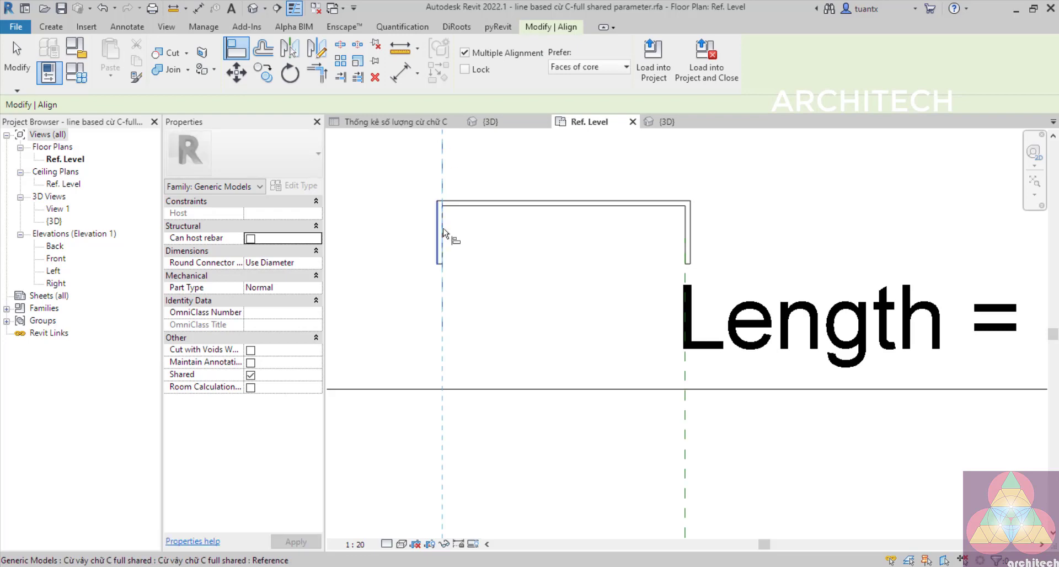
click(445, 228)
click(465, 252)
scroll(512, 269, down, 2)
middle_drag(512, 269, 472, 303)
scroll(497, 244, down, 2)
key(Escape)
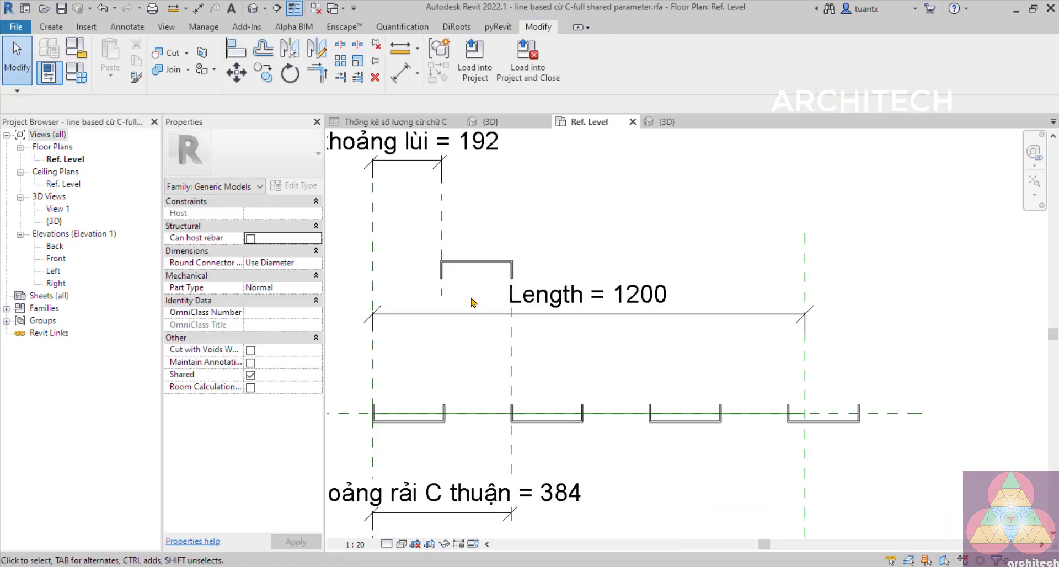
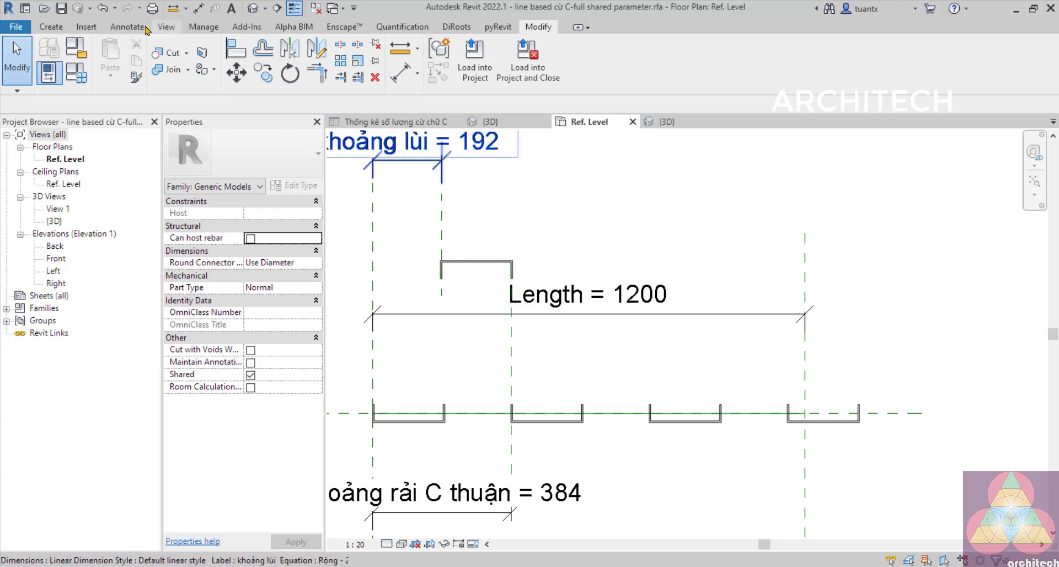
- Draw a vertical reference plane just past the inverted C profile's right flange, above the Length dimension
click(52, 27)
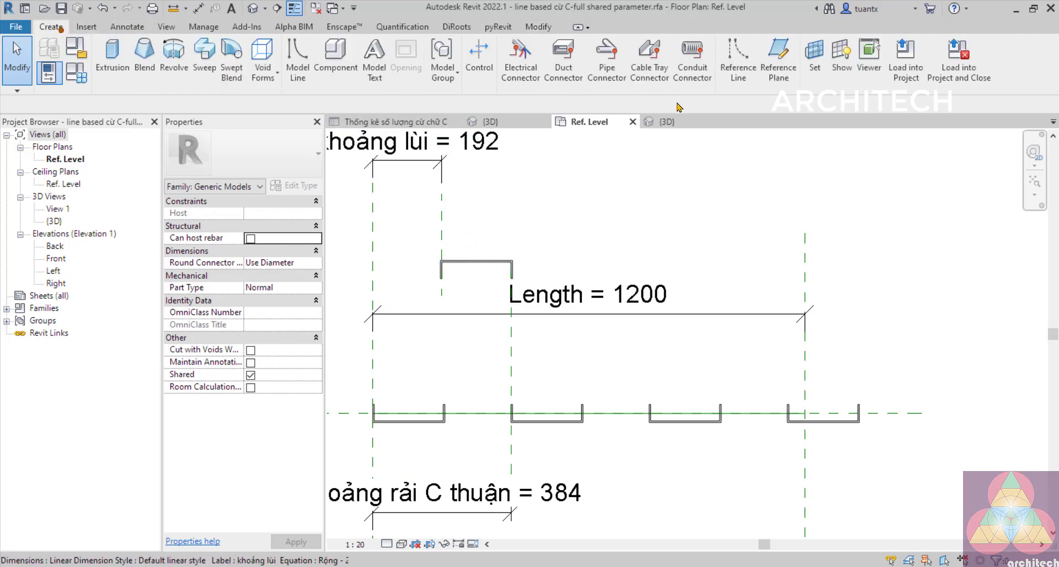
click(778, 60)
click(528, 193)
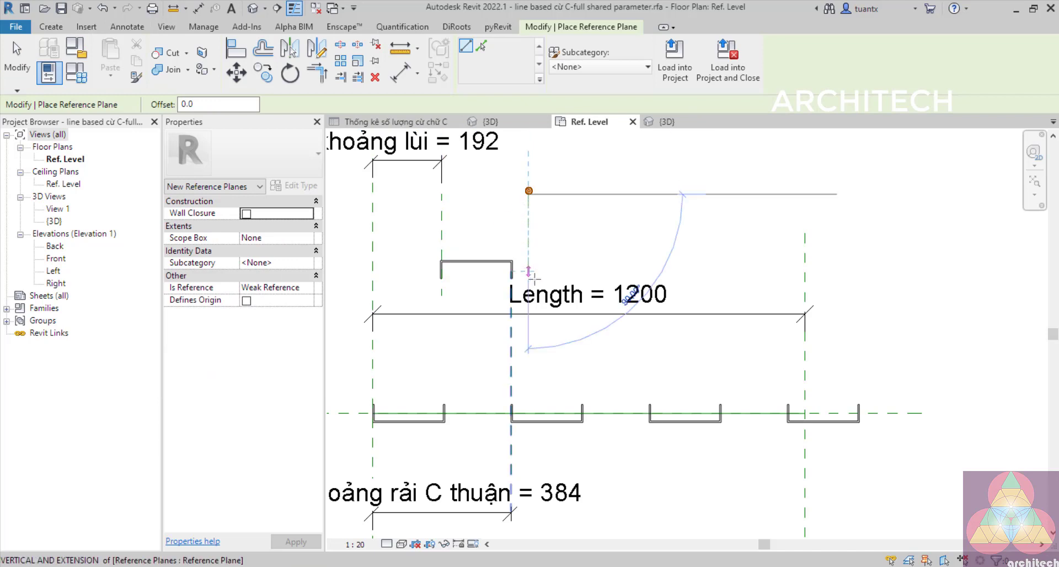
click(528, 297)
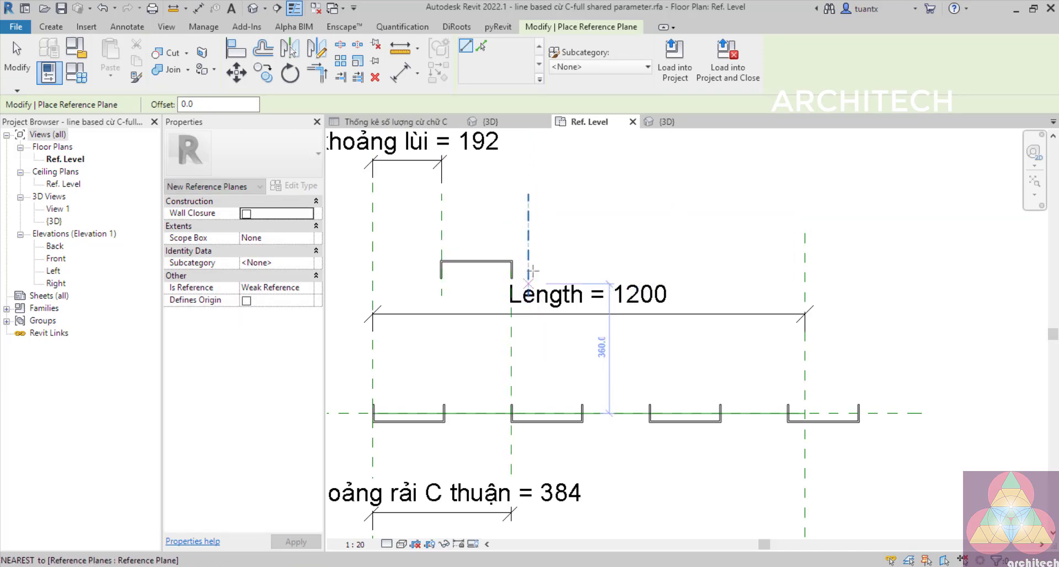
key(Escape)
- Dimension the distance from the khoảng lùi reference plane to the new vertical reference plane
key(d)
key(i)
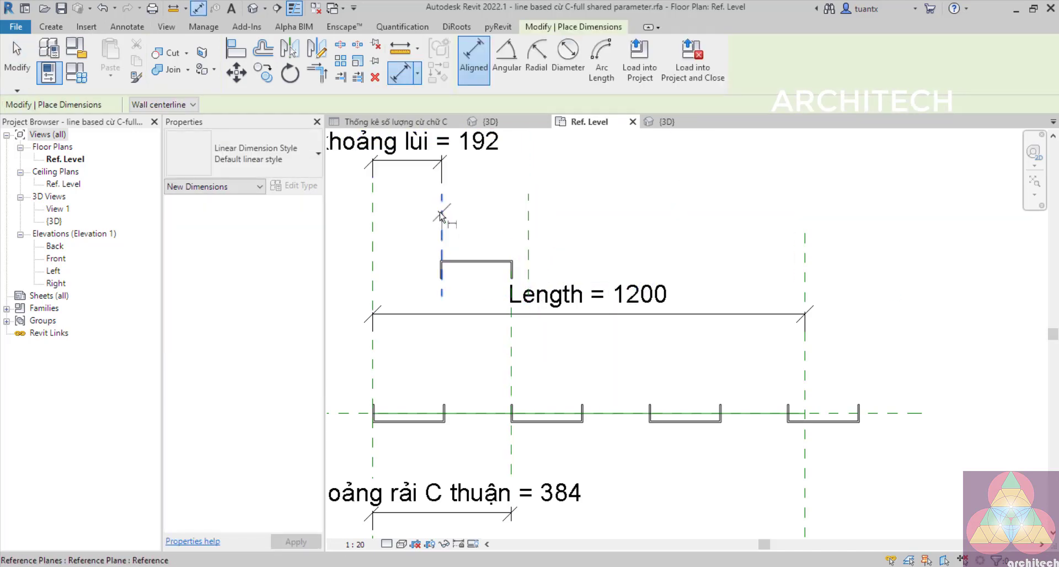
click(442, 225)
click(528, 224)
click(541, 167)
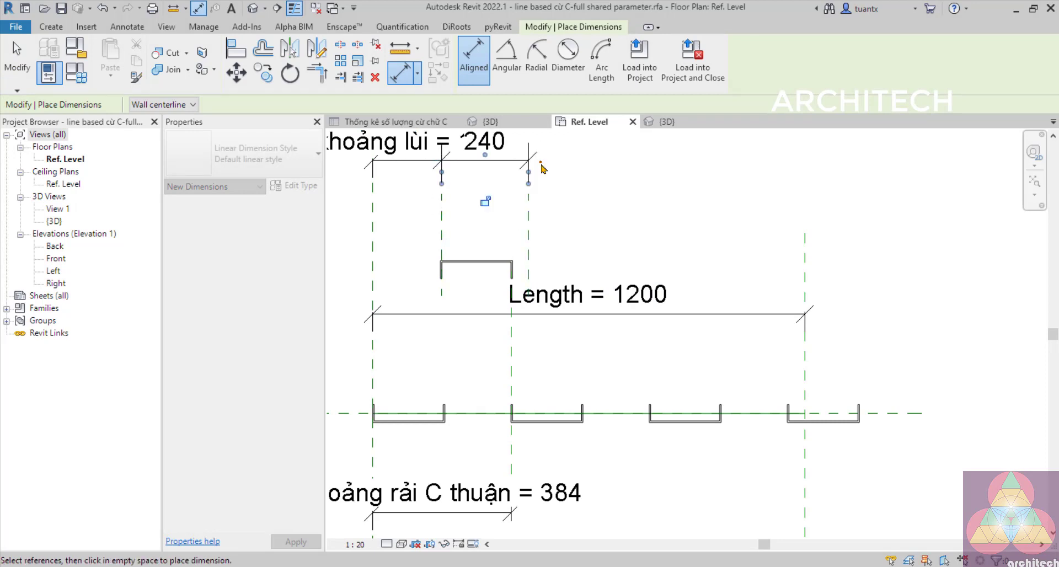
key(Escape)
- Label the new dimension with the existing khoảng rải C thuận parameter
click(508, 163)
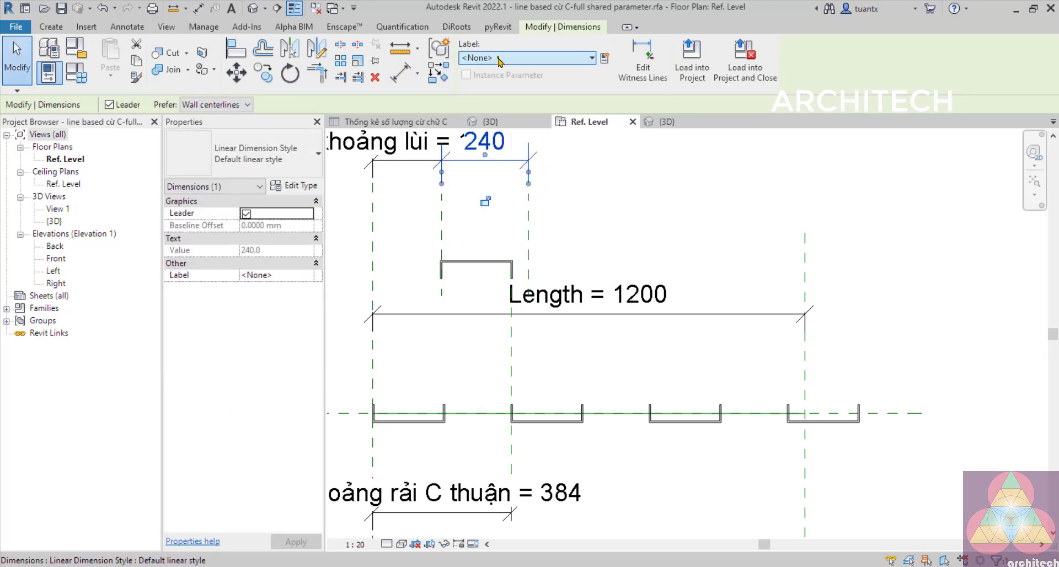
click(500, 59)
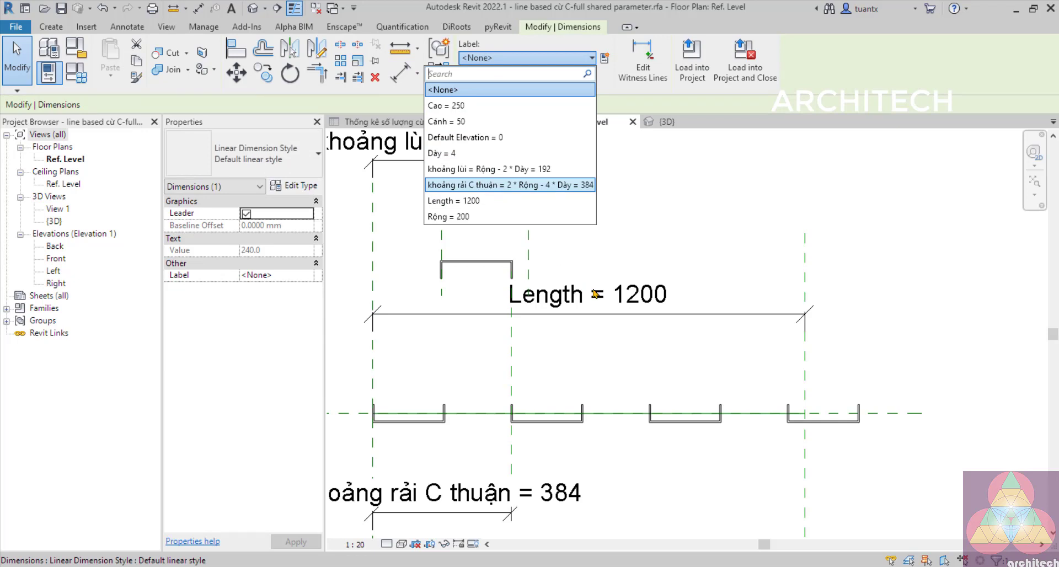
click(486, 186)
click(649, 233)
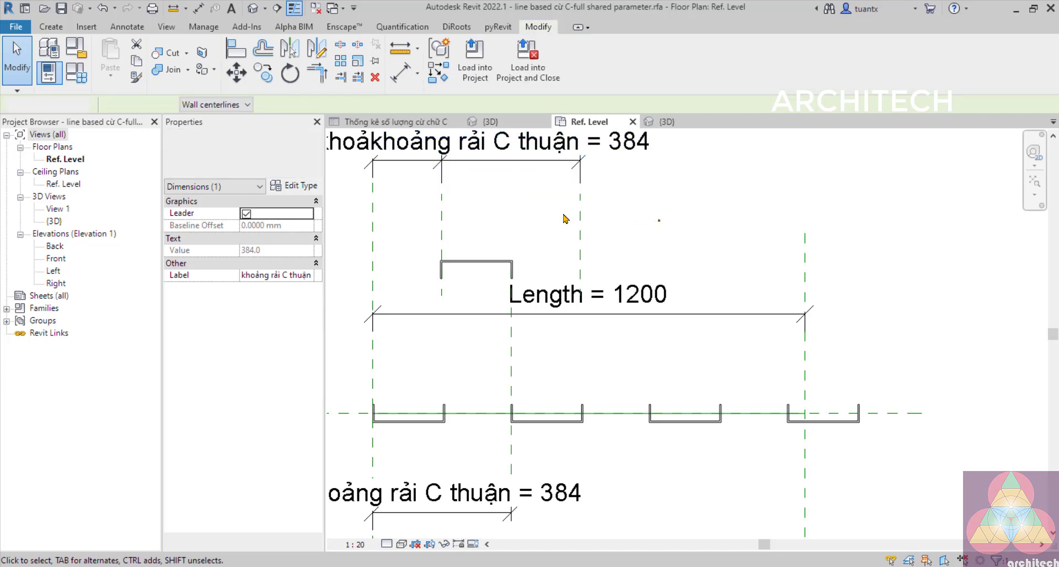
- Examine the inverted C profile's lock and position against its reference planes and the forward C array
click(488, 271)
scroll(485, 276, up, 2)
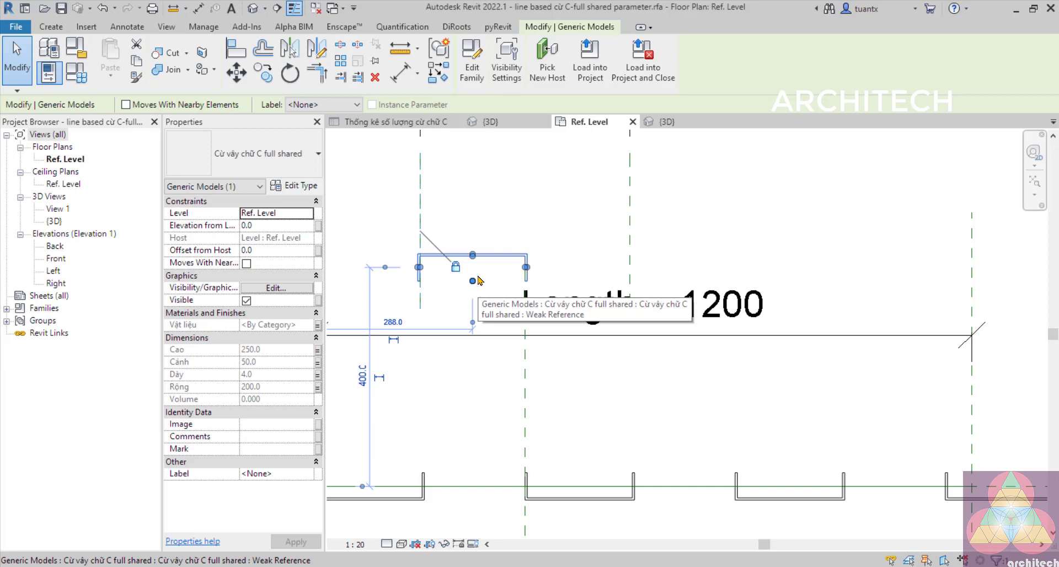
scroll(479, 281, down, 3)
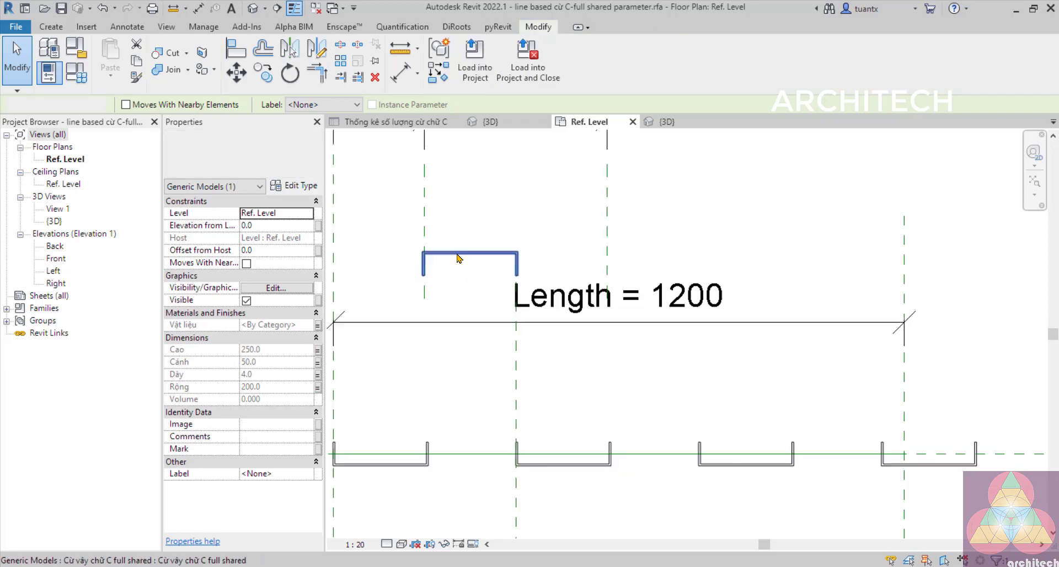
key(Escape)
scroll(485, 296, up, 4)
scroll(530, 269, down, 1)
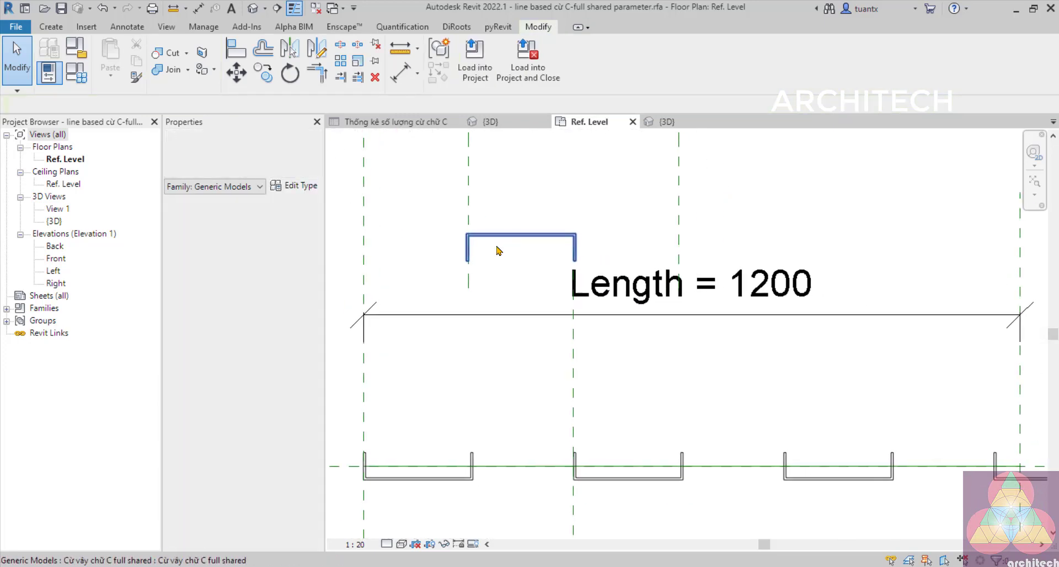
middle_drag(536, 515, 549, 374)
scroll(379, 365, up, 2)
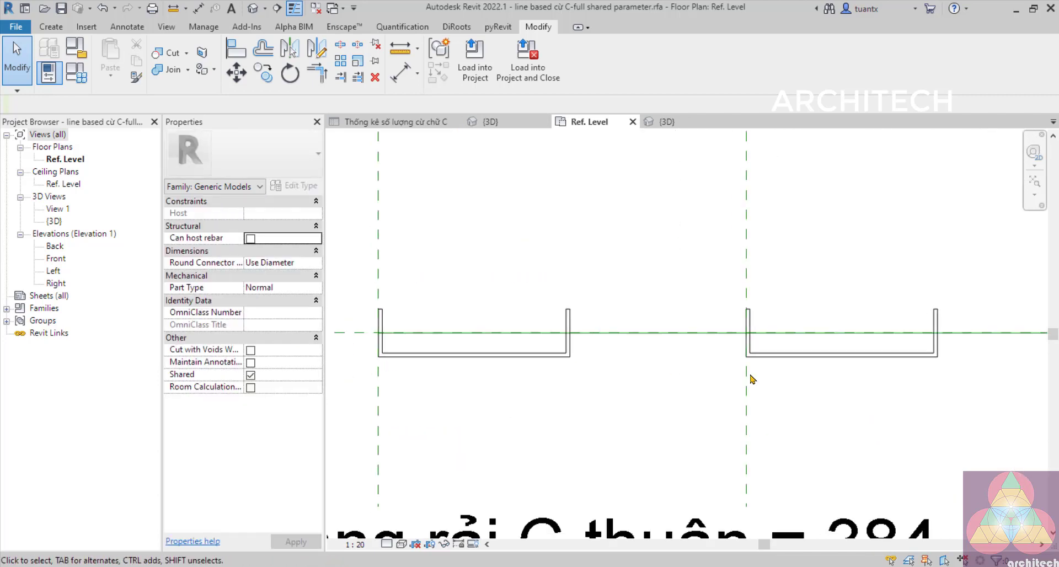
scroll(710, 363, down, 2)
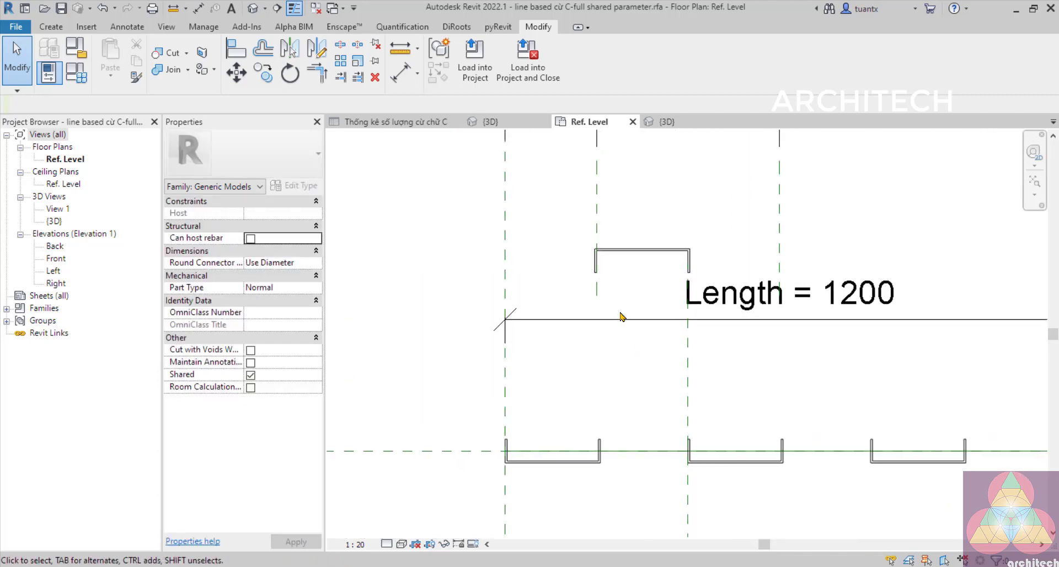
middle_drag(622, 315, 584, 288)
scroll(584, 289, up, 3)
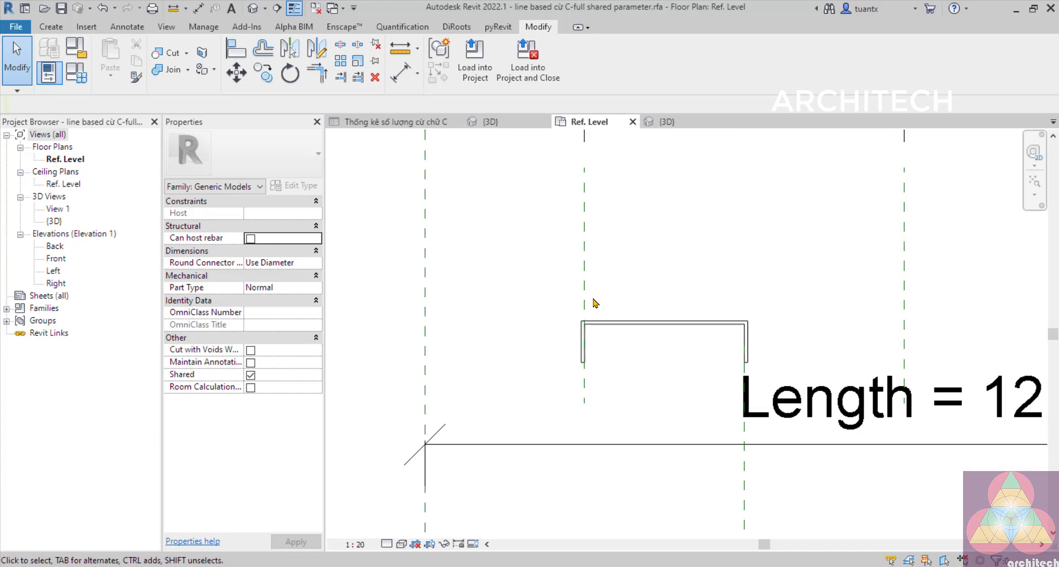
- Align the inverted C profile's left outer face to the khoảng lùi reference plane, removing the conflicting constraints, and lock the alignment
scroll(591, 302, down, 2)
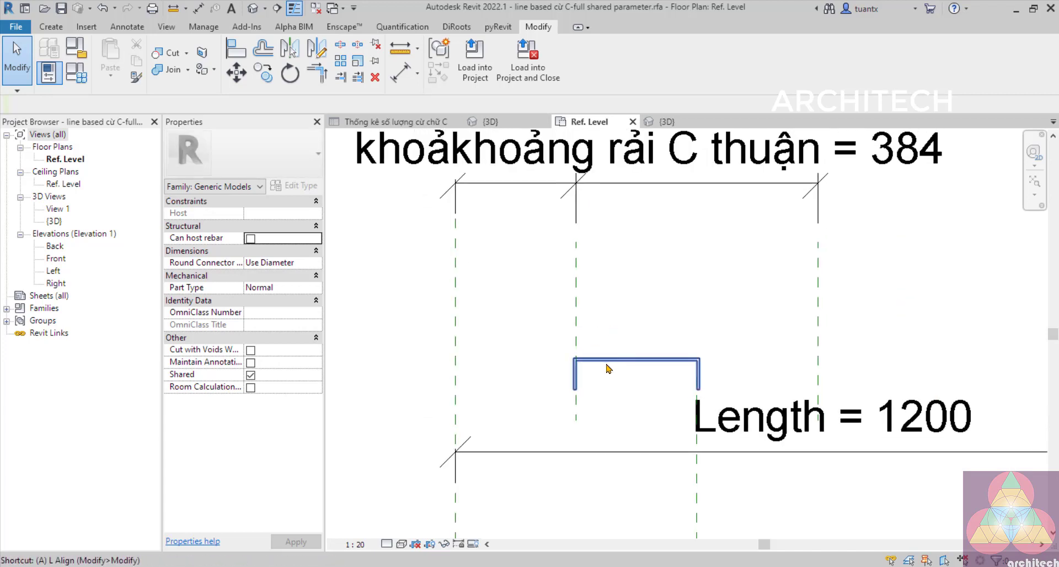
key(a)
key(l)
click(576, 365)
scroll(580, 366, up, 2)
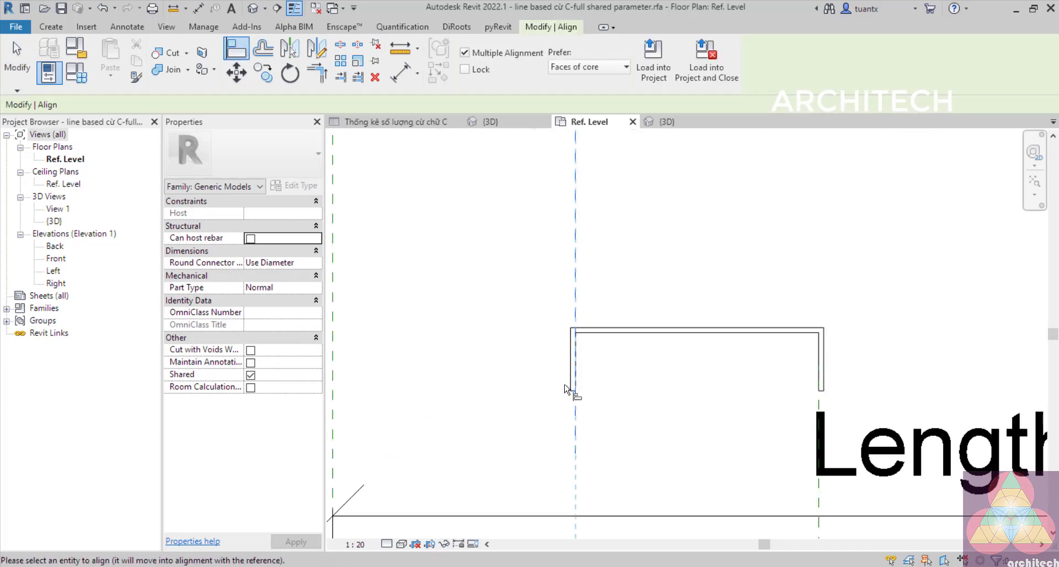
click(577, 383)
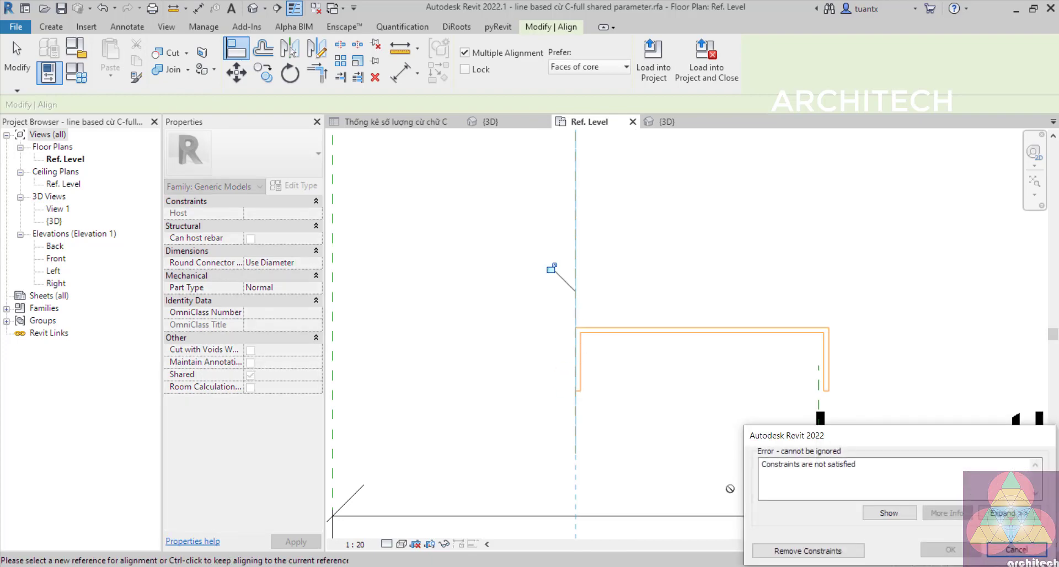
click(790, 550)
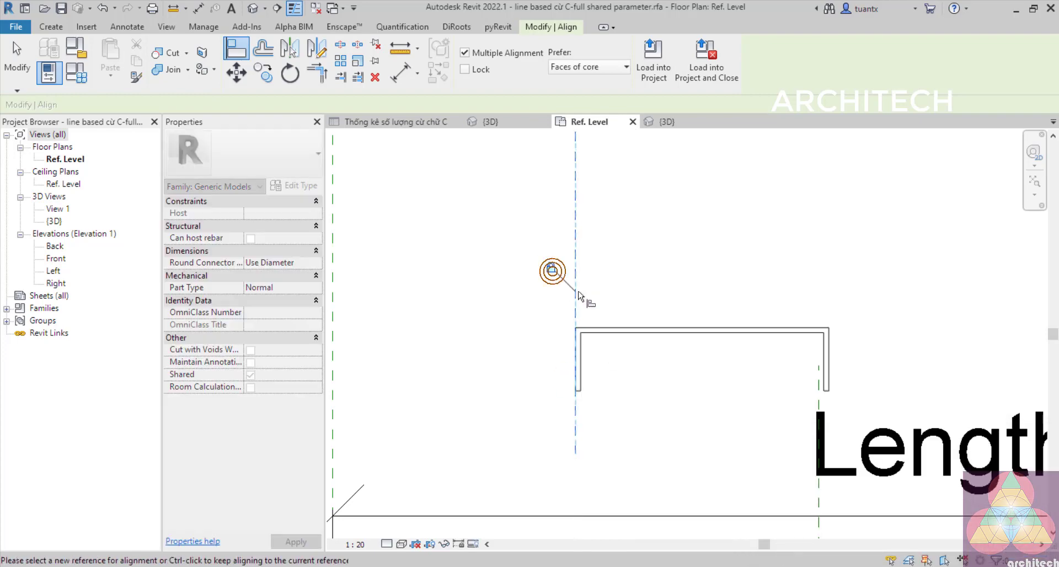
scroll(553, 276, down, 2)
scroll(563, 301, down, 3)
key(Escape)
key(Escape)
scroll(537, 290, up, 1)
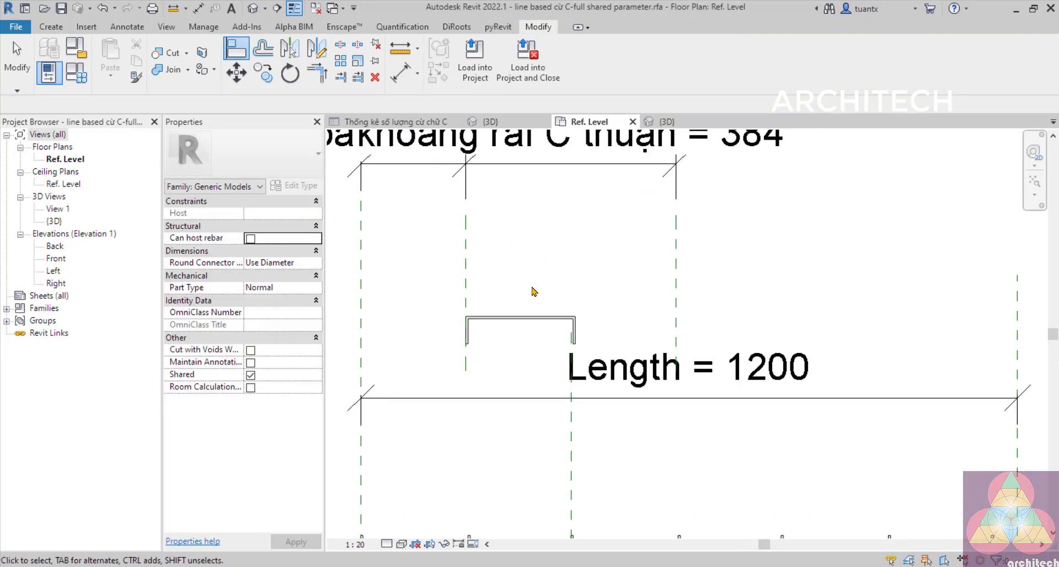
- Examine the khoảng lùi dimension and the inverted C profile's position relative to the forward C array
scroll(531, 288, down, 1)
middle_drag(512, 275, 489, 322)
middle_drag(381, 219, 477, 219)
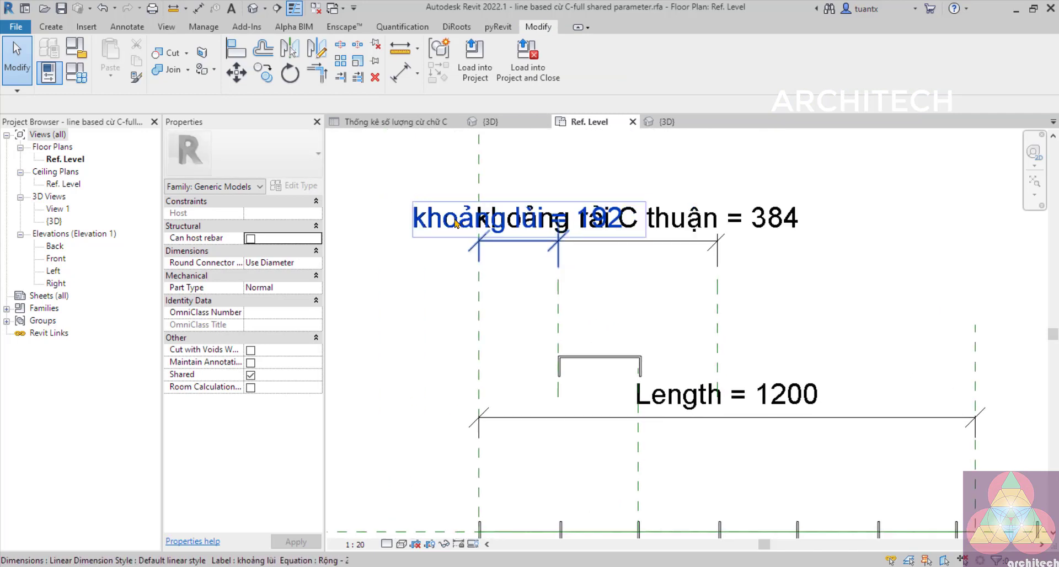
click(458, 222)
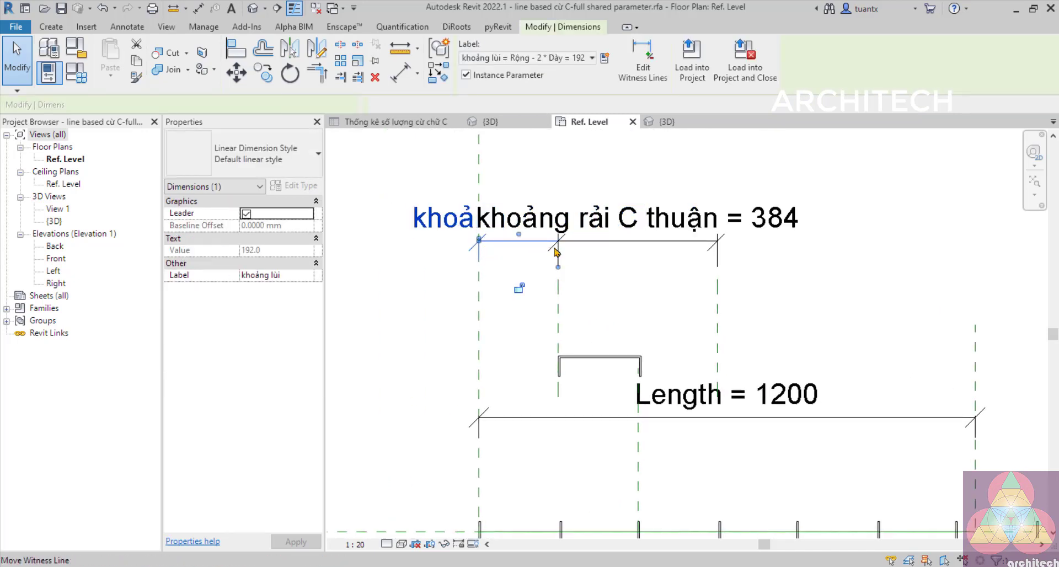
middle_drag(549, 296, 559, 228)
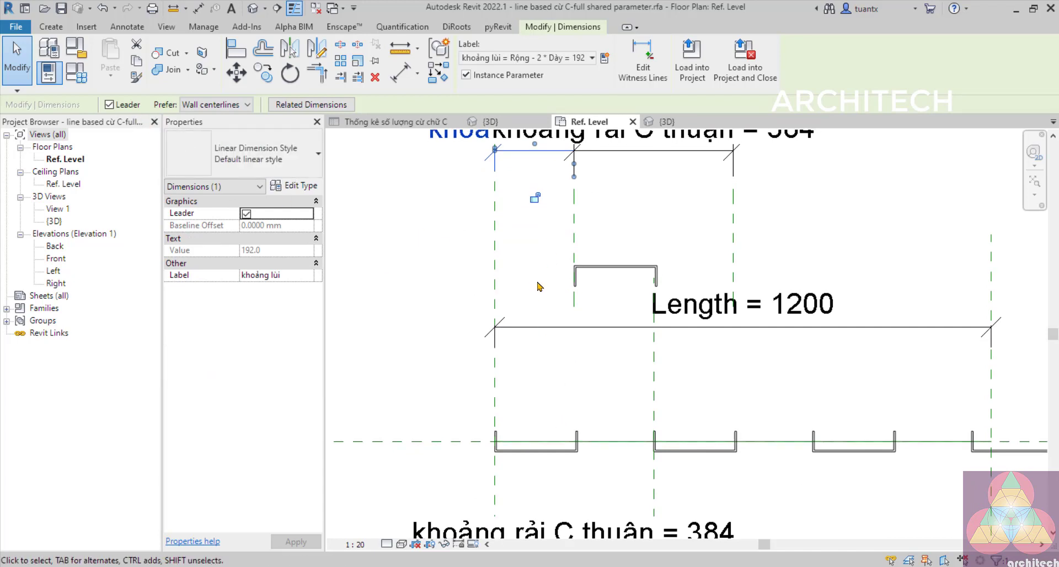
middle_drag(540, 286, 522, 333)
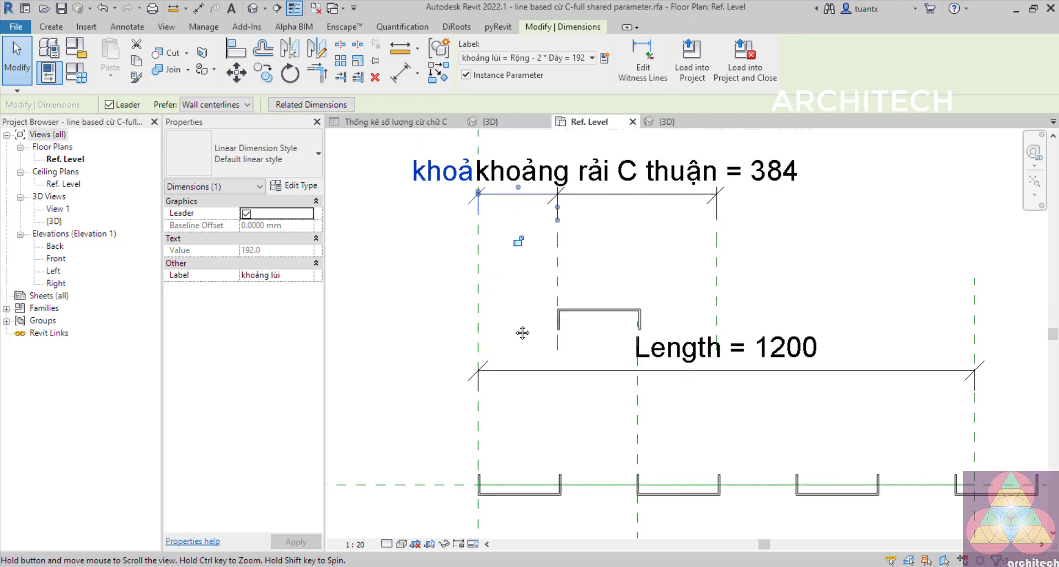
scroll(557, 323, up, 2)
middle_drag(580, 313, 509, 244)
scroll(466, 249, down, 1)
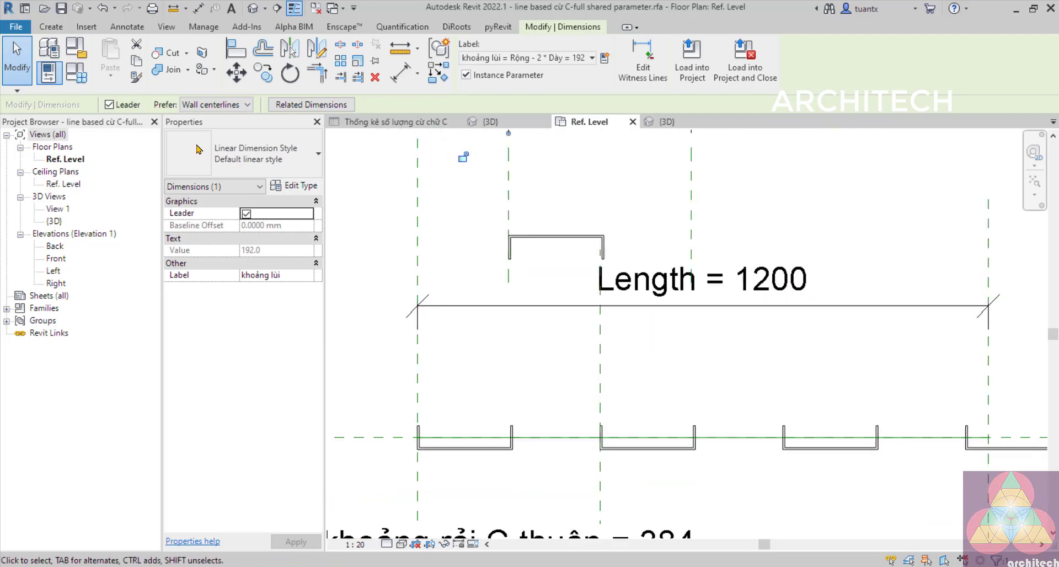
- Change the khoảng lùi formula to Rộng - 3 * Dày and check the dimension's label
click(77, 72)
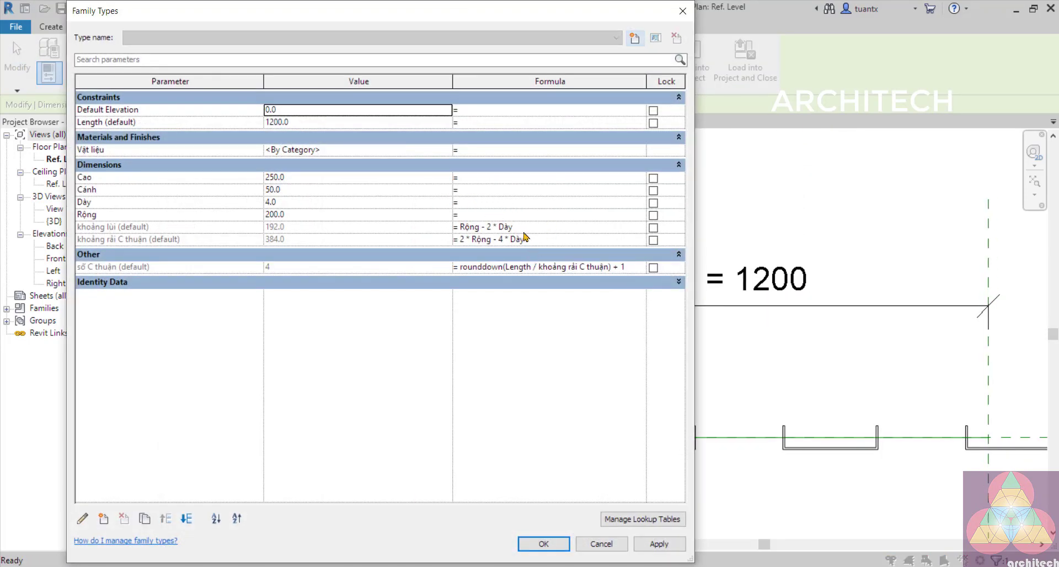
click(490, 229)
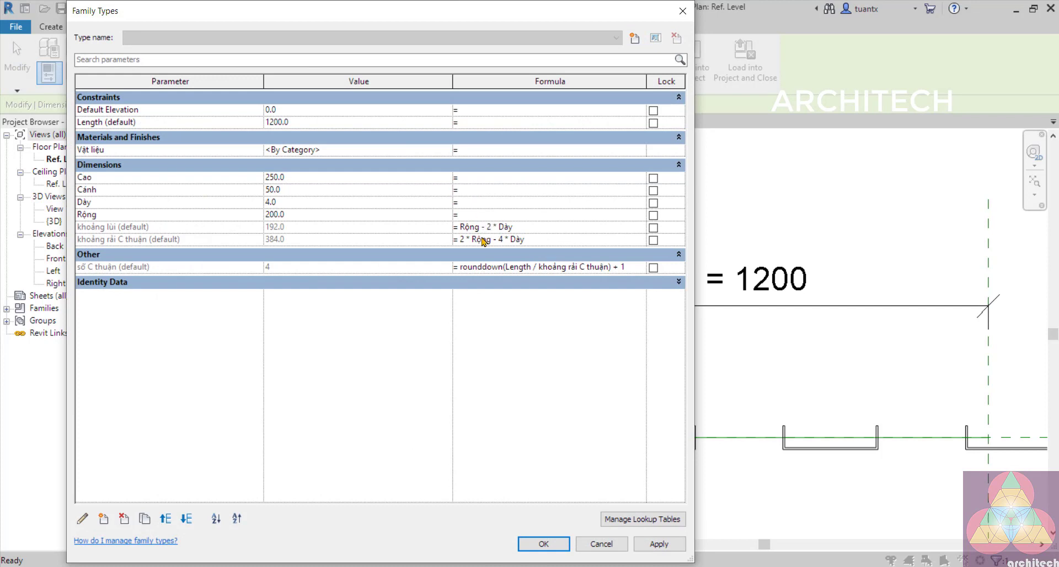
text(3)
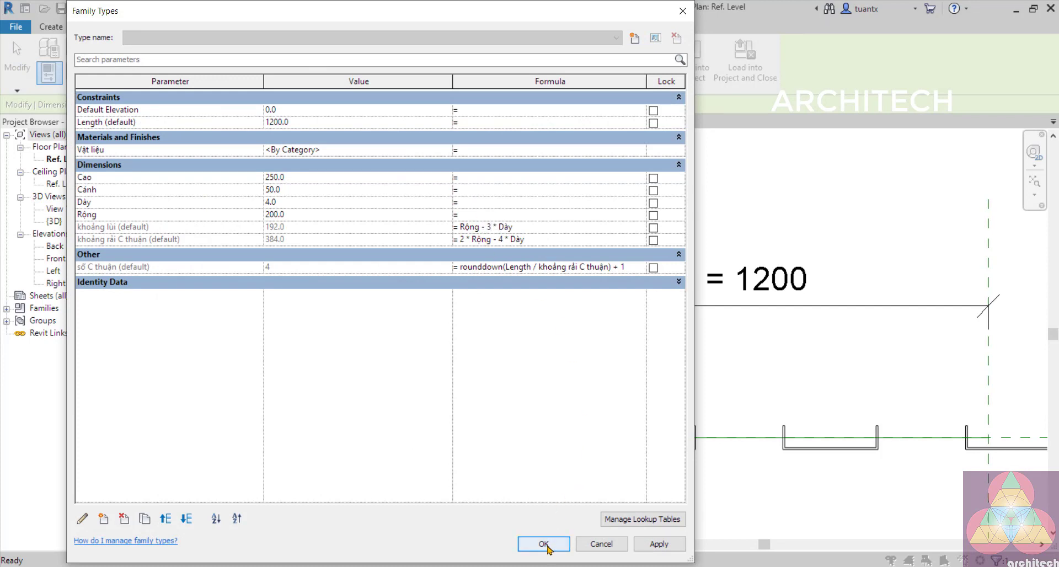
click(543, 544)
scroll(558, 401, down, 1)
scroll(558, 401, down, 1)
middle_drag(559, 401, 552, 458)
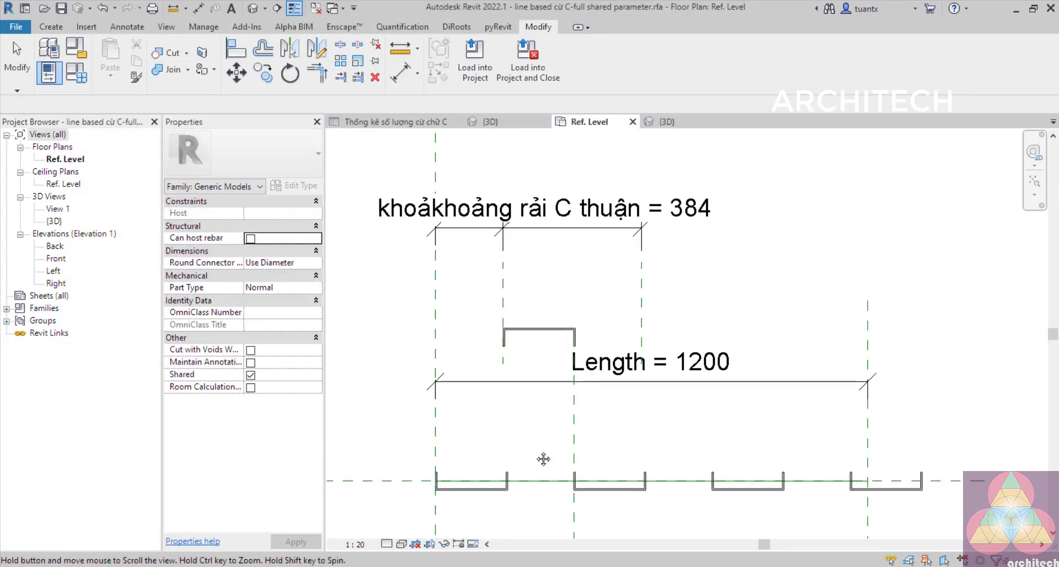
click(399, 210)
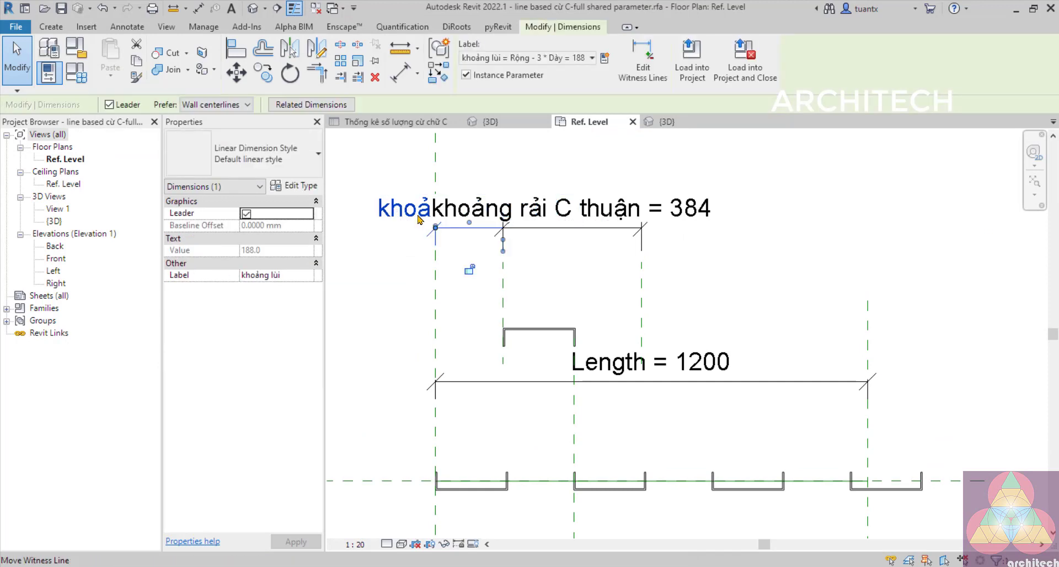
scroll(529, 369, up, 1)
middle_drag(530, 370, 518, 307)
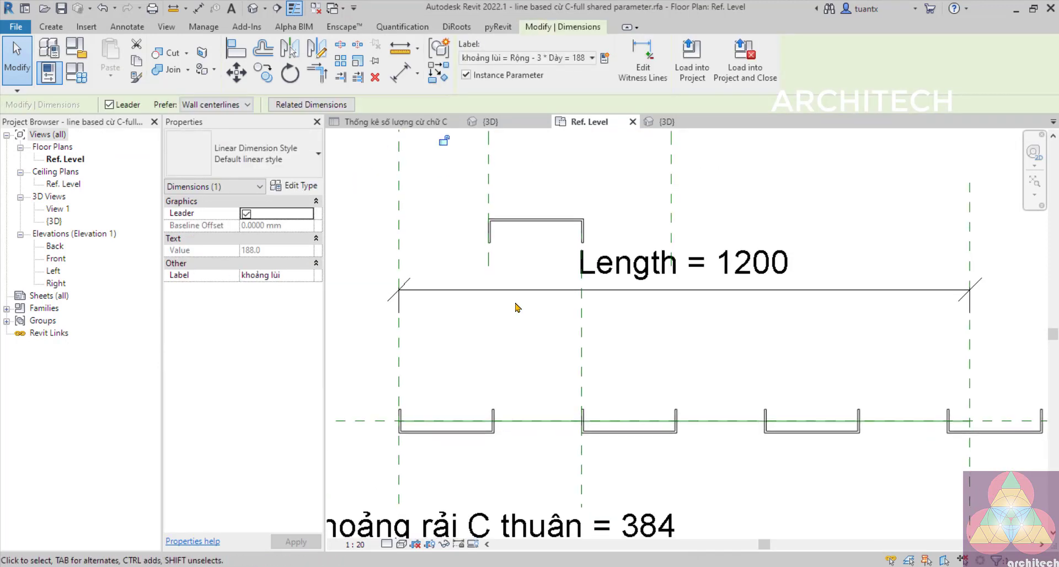
- Try aligning the inverted C profile's centre to the horizontal reference plane to check its flange overlap, and undo the alignment
key(a)
key(l)
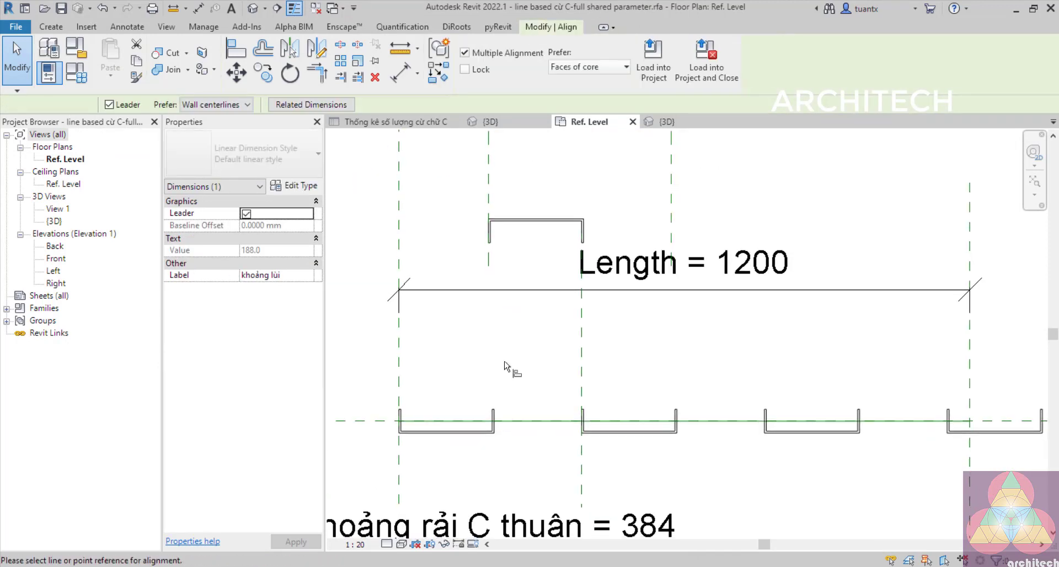
scroll(480, 431, up, 2)
scroll(534, 357, down, 1)
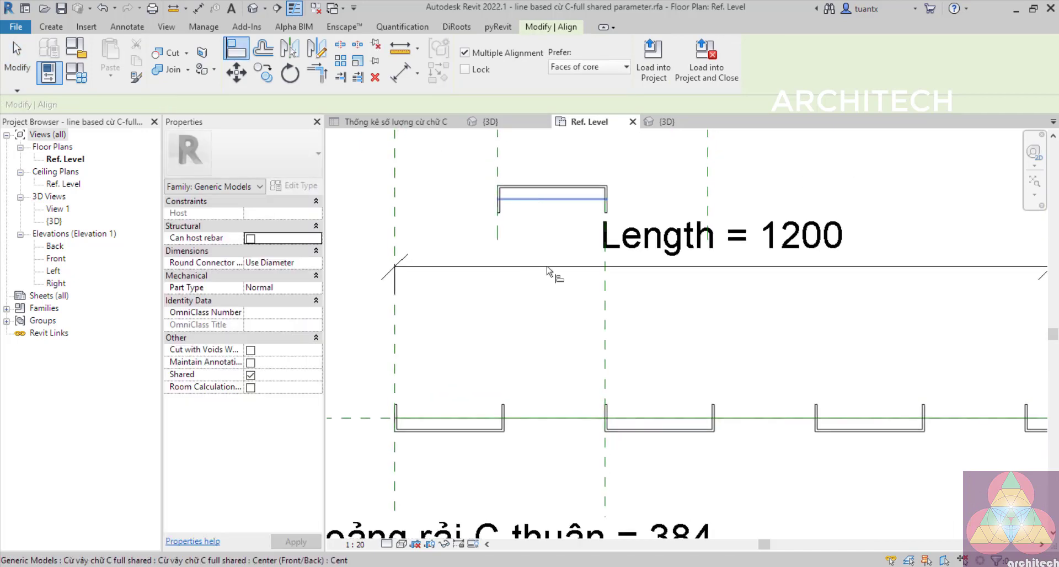
click(530, 418)
click(534, 207)
scroll(498, 434, up, 2)
scroll(498, 435, up, 2)
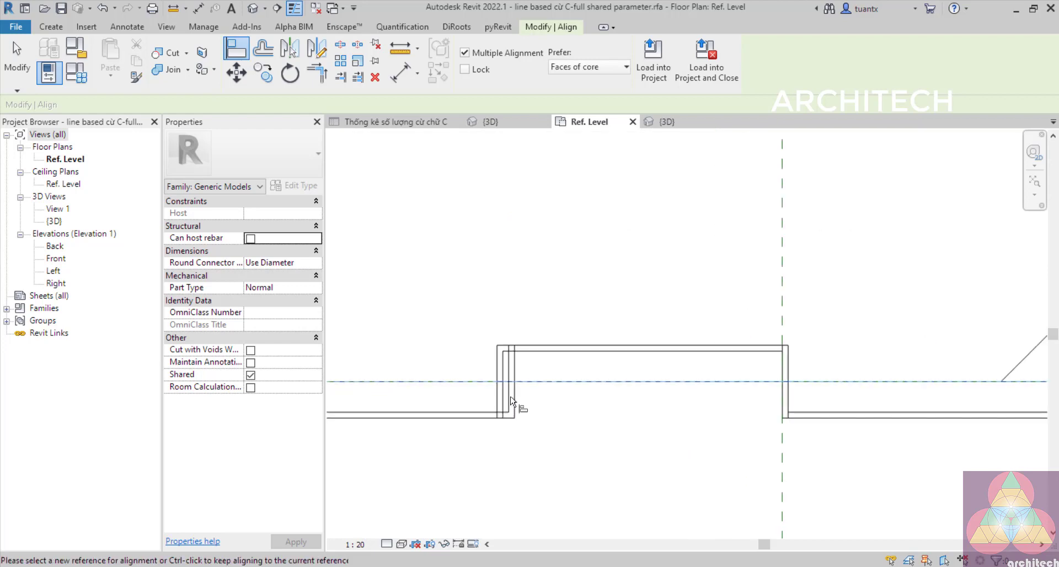
scroll(533, 402, down, 1)
scroll(543, 405, down, 1)
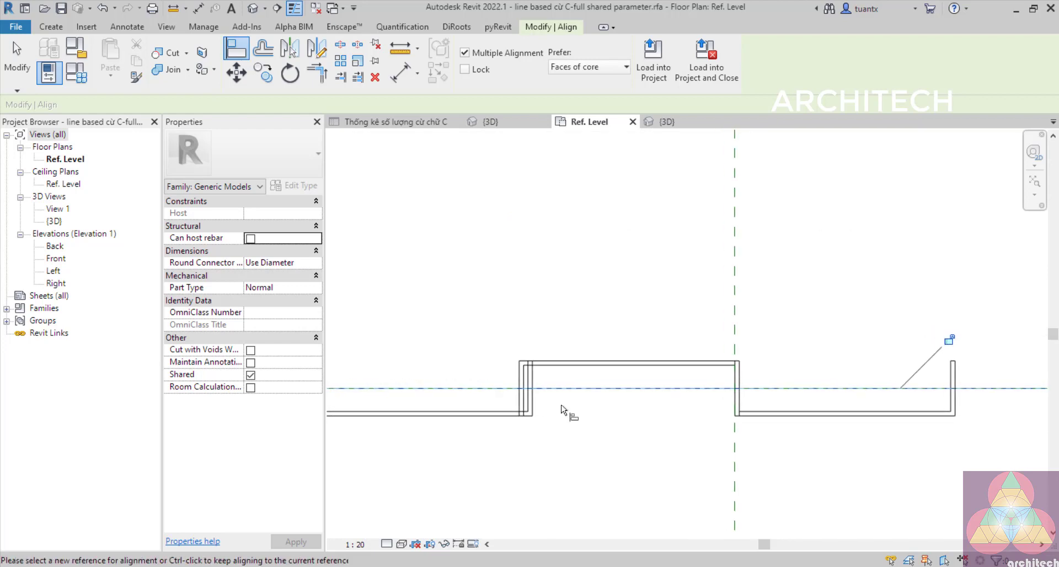
scroll(546, 417, down, 3)
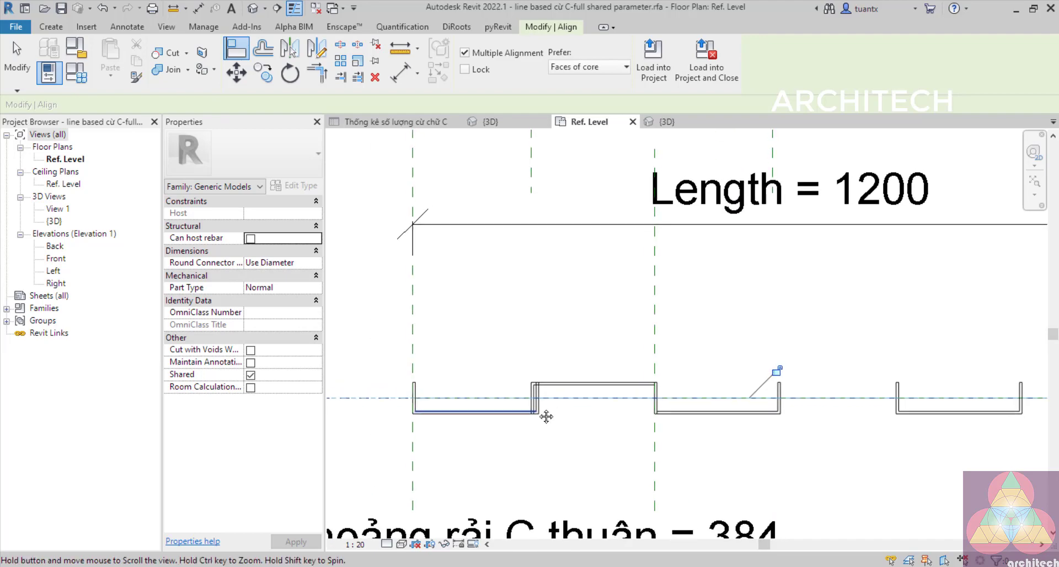
click(531, 446)
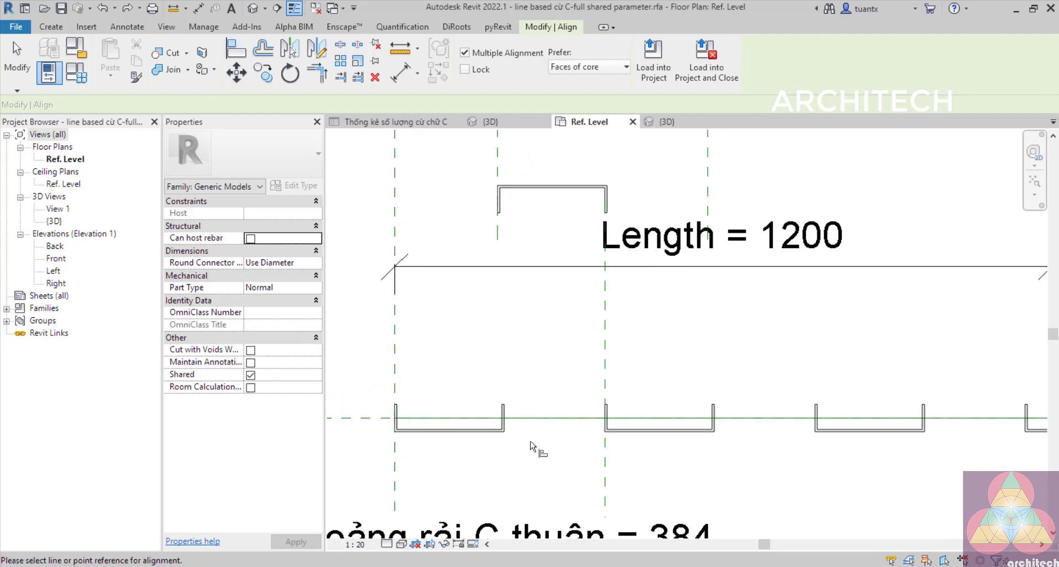
- Change the khoảng lùi formula to Rộng - Dày
click(76, 72)
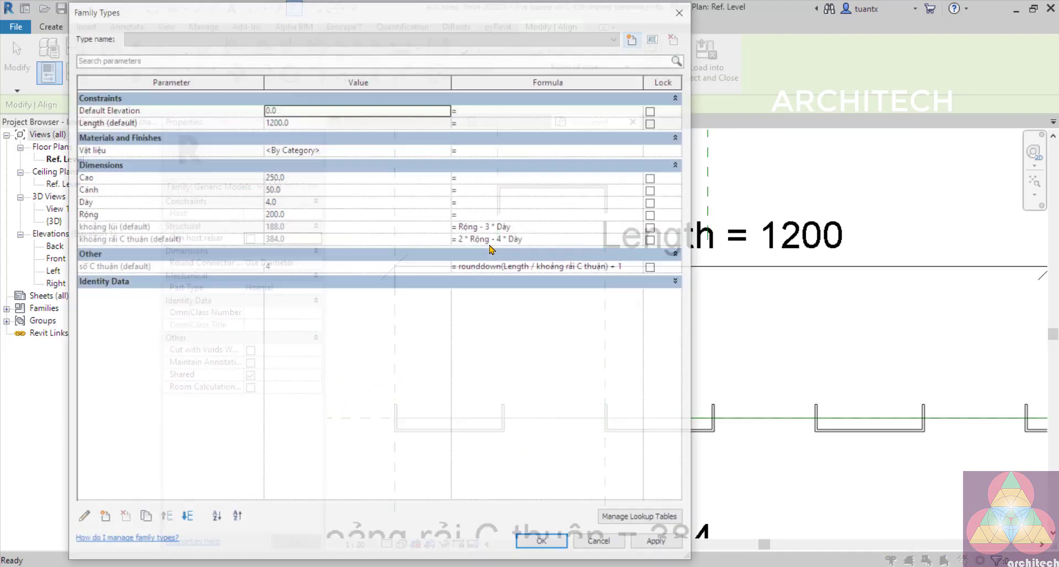
click(489, 228)
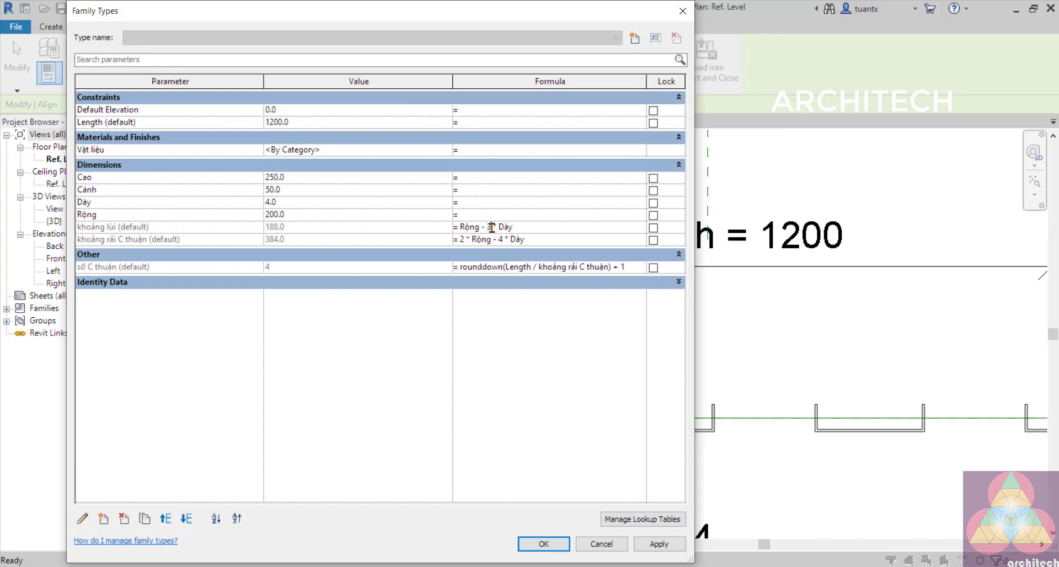
key(Delete)
click(544, 544)
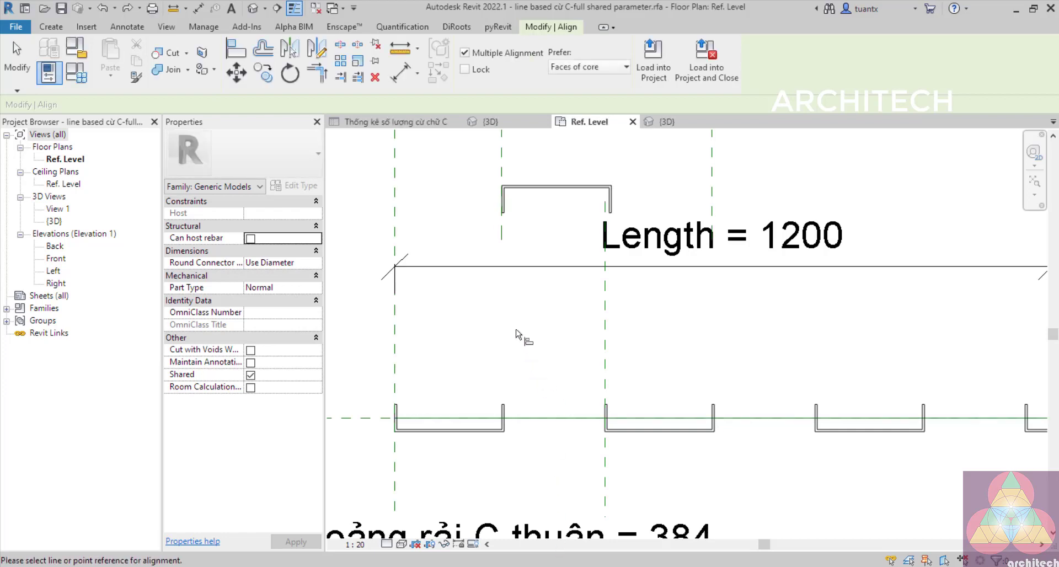
scroll(515, 398, down, 2)
middle_drag(516, 397, 514, 407)
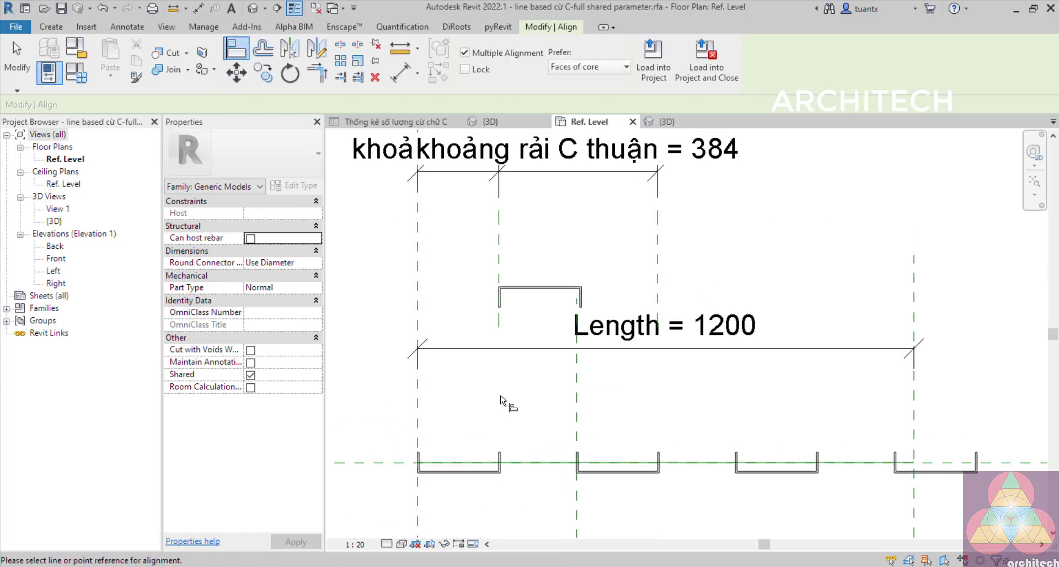
- Test the inverted C profile's fit against the forward C array by aligning it to the horizontal reference plane, and undo that move
scroll(503, 404, up, 1)
click(389, 475)
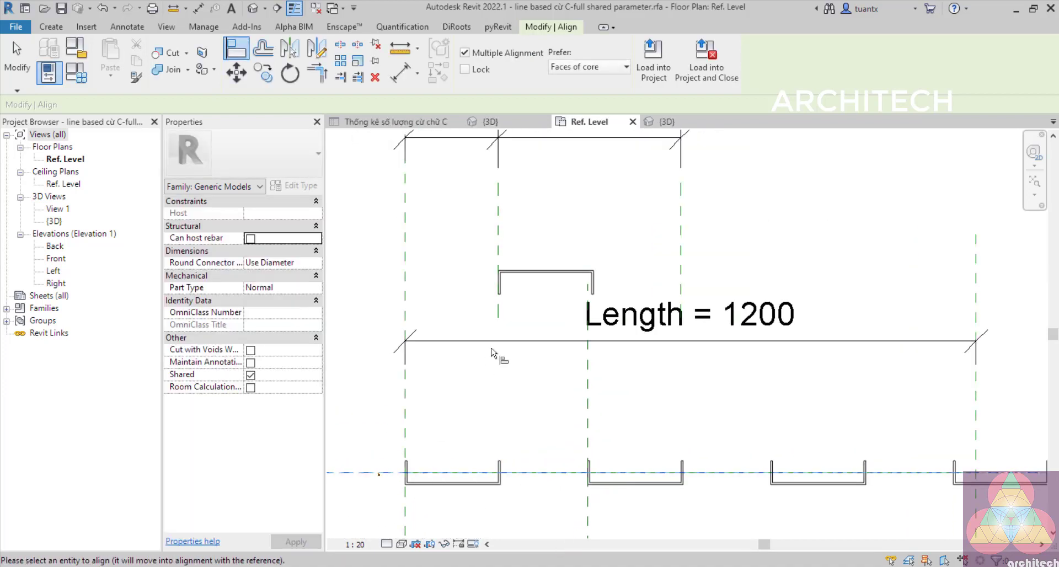
click(539, 290)
scroll(495, 488, up, 5)
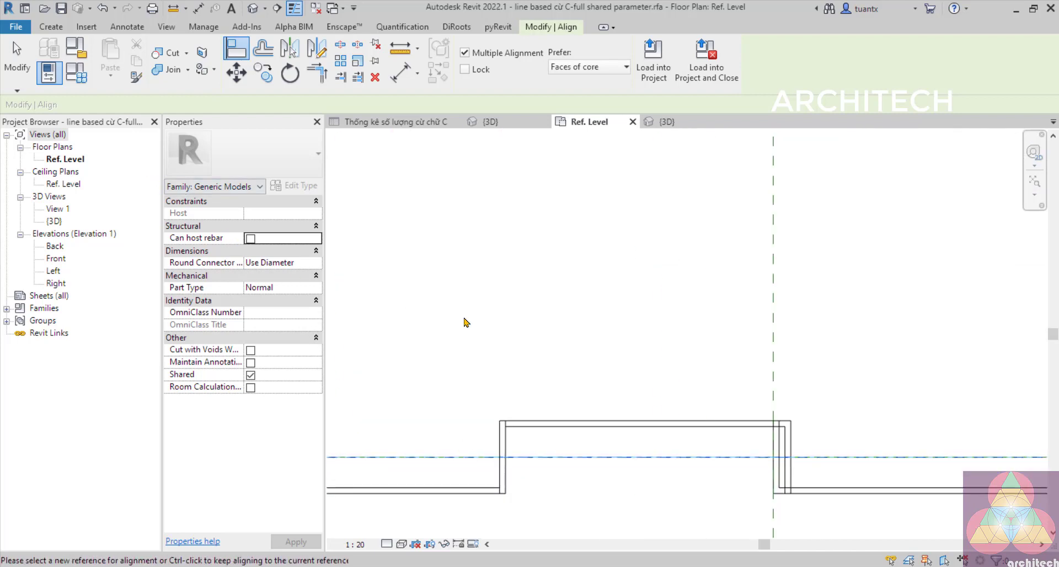
scroll(467, 323, down, 5)
key(ctrl+z)
- Set the khoảng lùi formula to Rộng - 2 * Dày
click(81, 76)
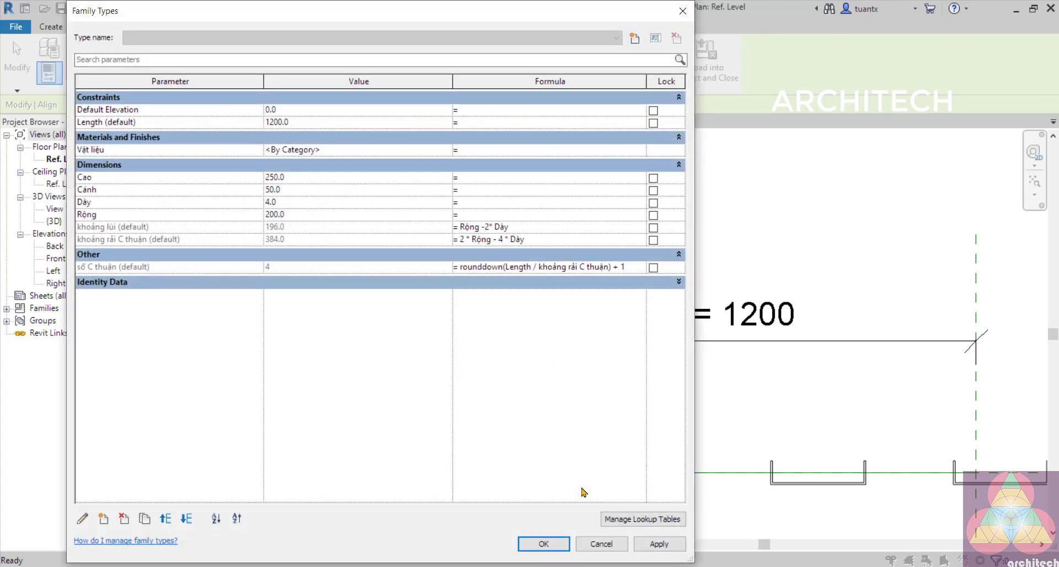
click(544, 544)
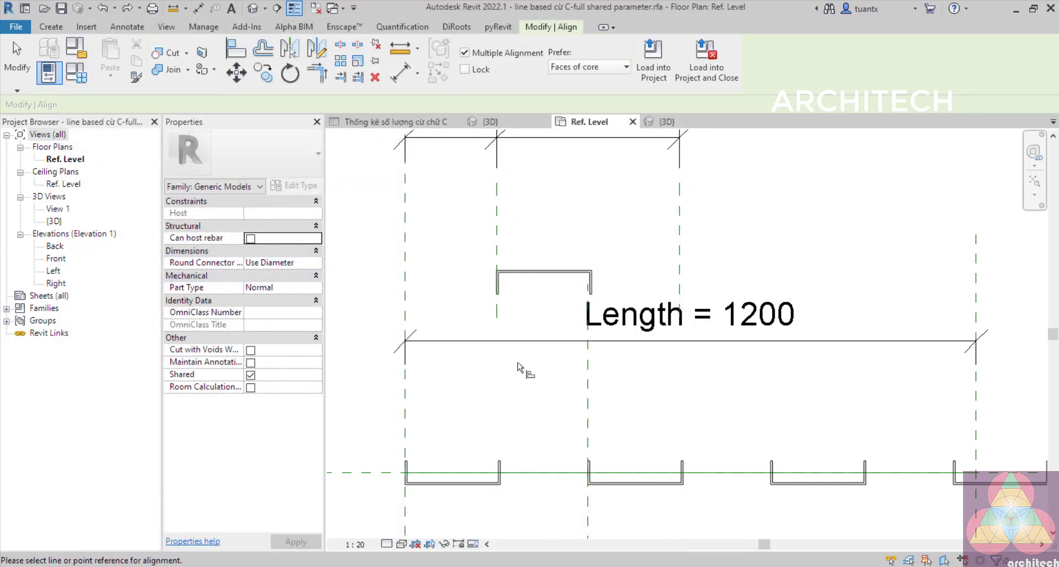
- Align the inverted C profile to the forward C array's centre reference plane, inspect both flange overlaps, and undo the alignment
click(367, 473)
click(528, 283)
scroll(504, 475, up, 2)
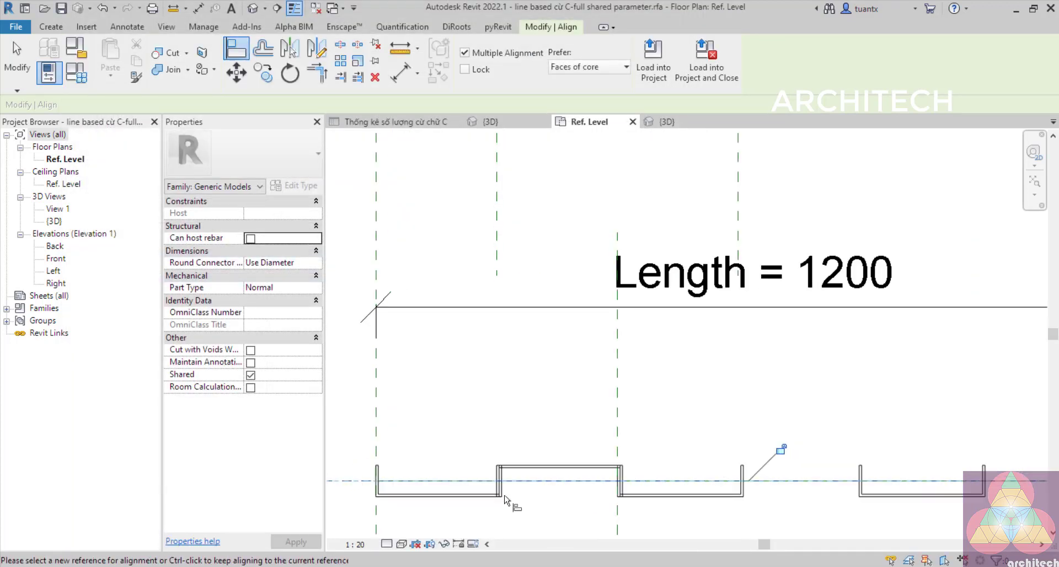
scroll(504, 499, up, 4)
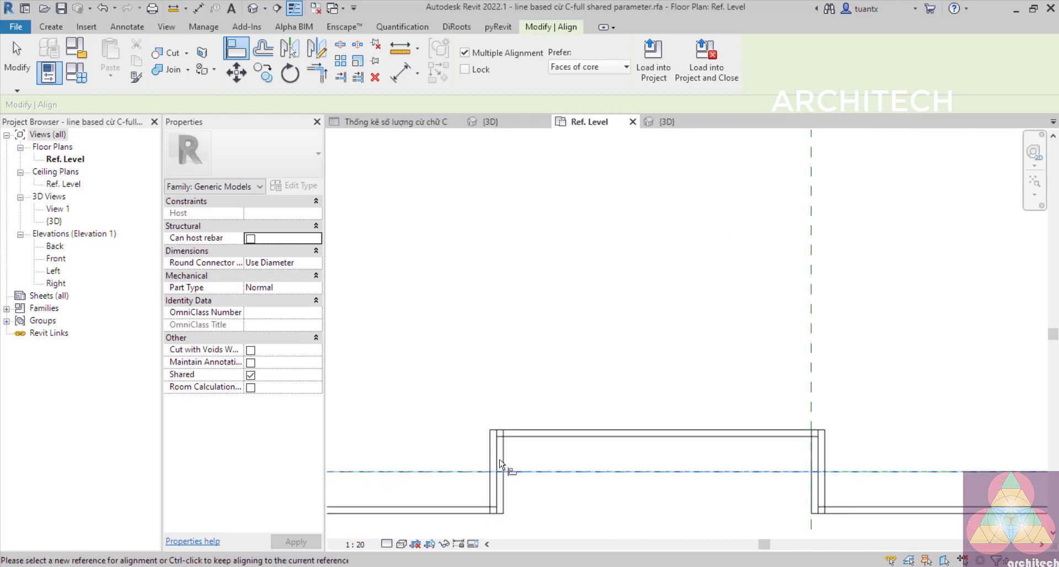
key(ctrl+z)
scroll(500, 472, down, 8)
middle_drag(538, 423, 531, 428)
scroll(478, 298, up, 2)
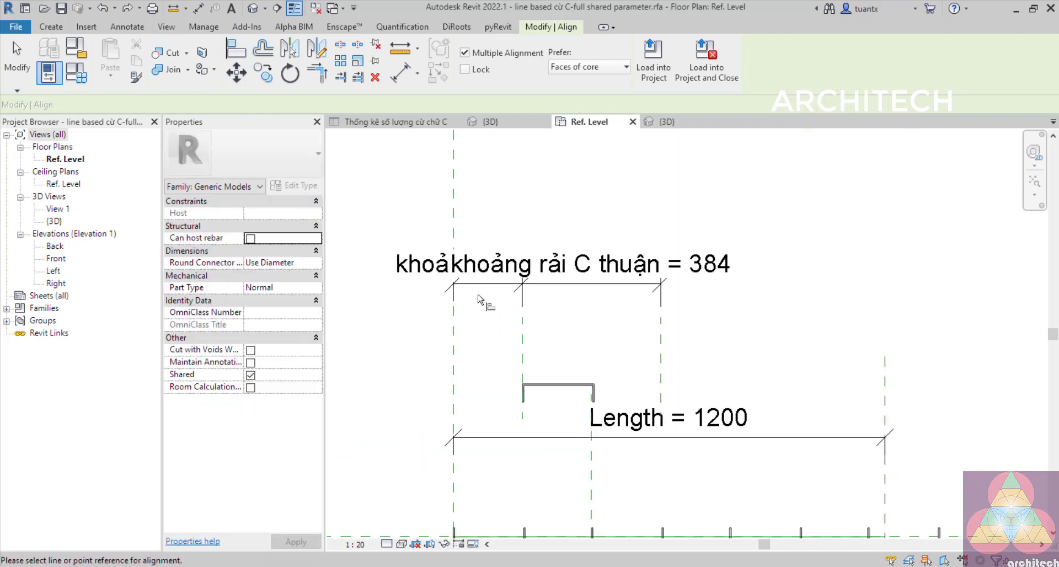
scroll(478, 298, up, 1)
key(Escape)
key(Escape)
- Check the khoảng lùi dimension's label and the inverted C profile's offset from the forward C array
click(418, 266)
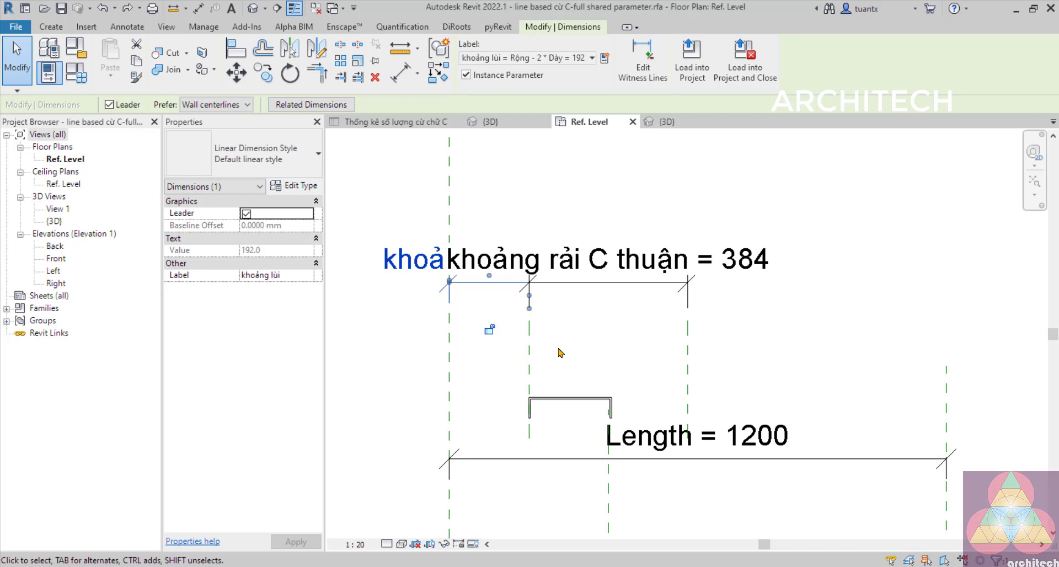
scroll(531, 377, down, 1)
middle_drag(531, 378, 499, 279)
scroll(514, 402, up, 2)
scroll(470, 326, down, 1)
scroll(510, 278, up, 1)
scroll(506, 290, down, 1)
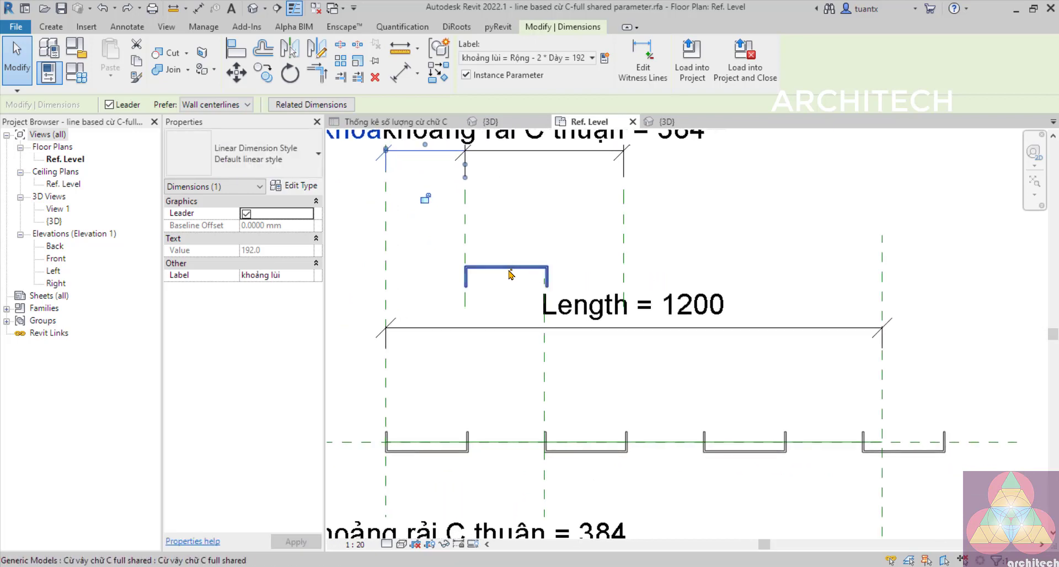
- Array the inverted C profile as a group of 2, spacing the second member 384 mm away at the next vertical reference plane
click(510, 275)
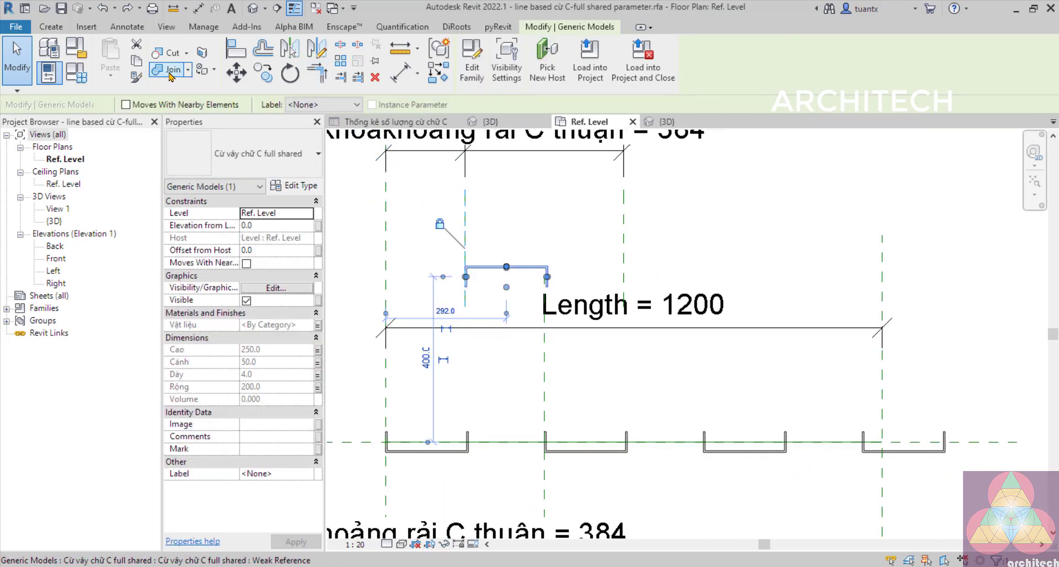
click(340, 63)
scroll(474, 269, up, 1)
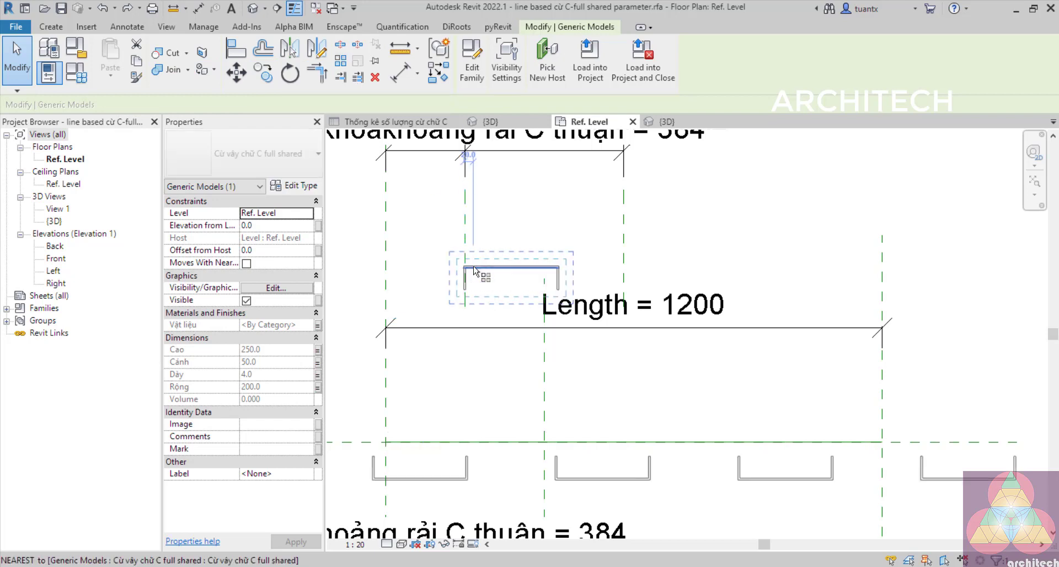
scroll(471, 269, up, 2)
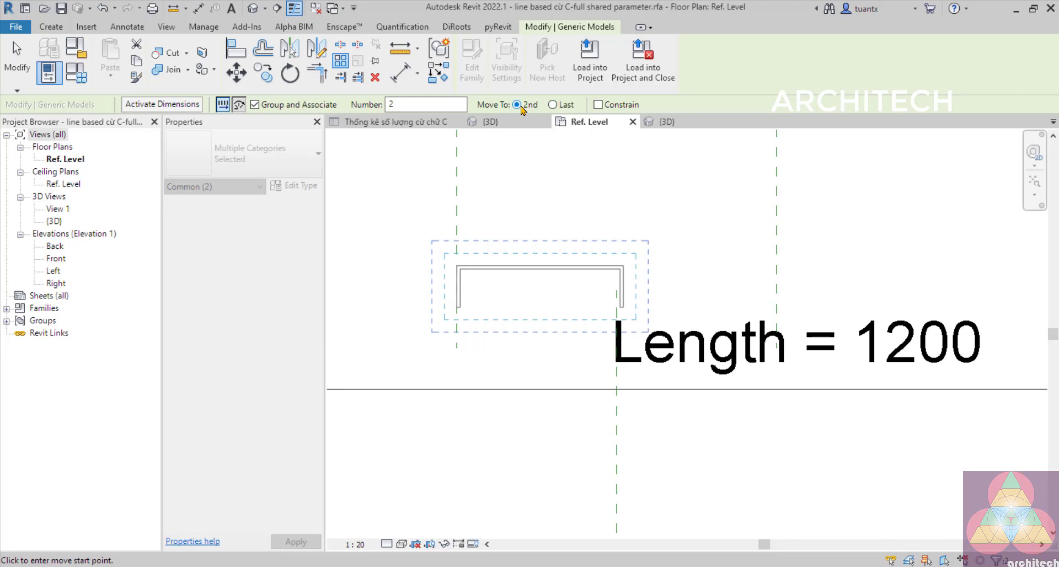
click(457, 267)
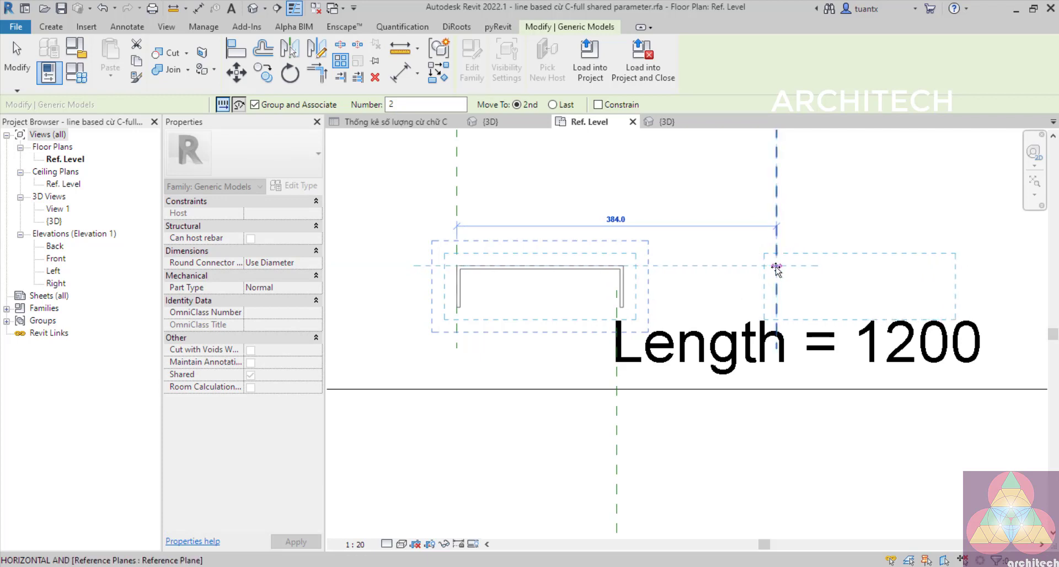
click(777, 267)
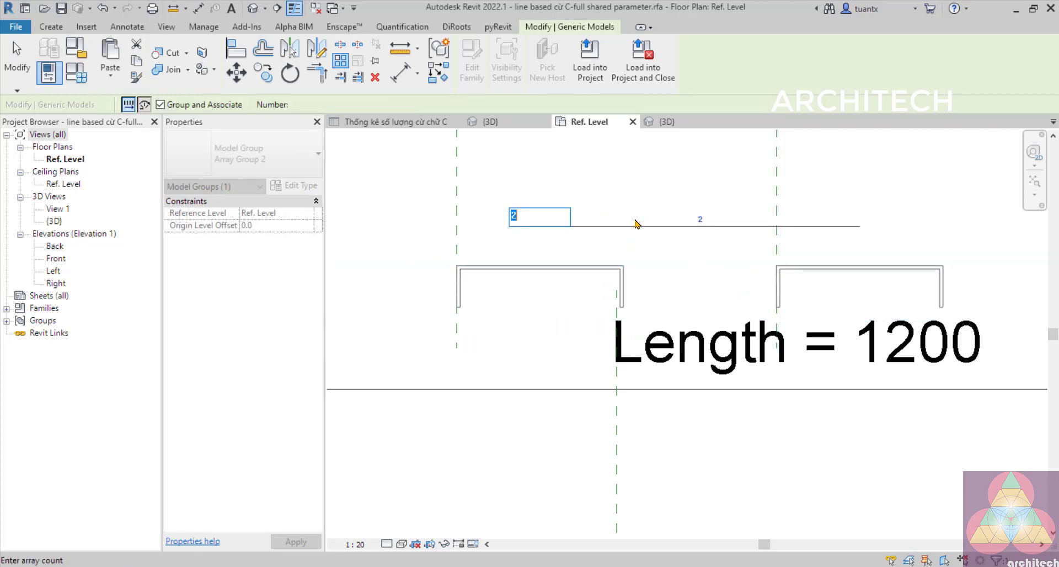
key(Return)
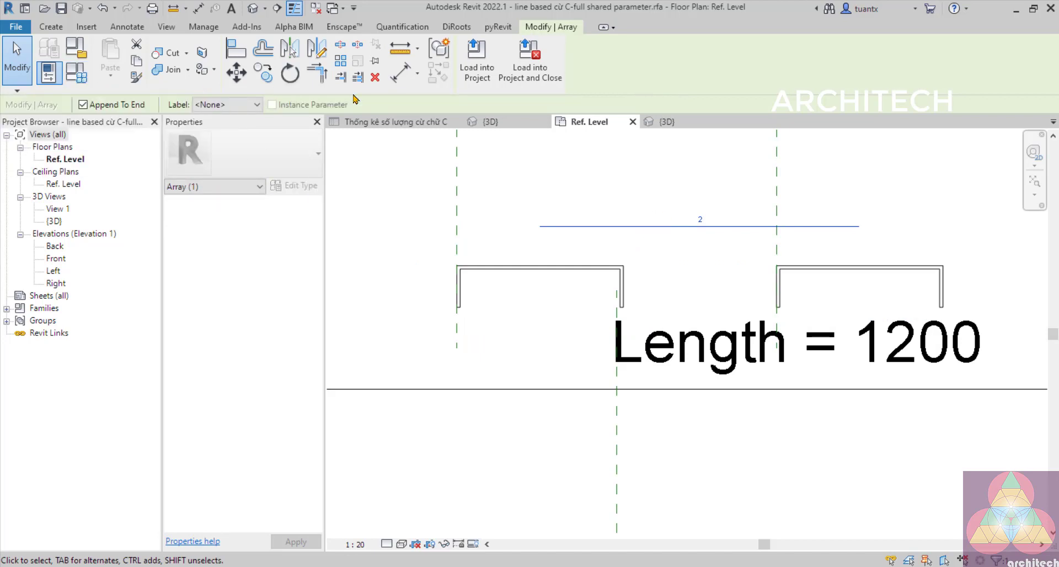
- Label the inverted C array's count with a new instance family parameter named số C nghịch
click(257, 104)
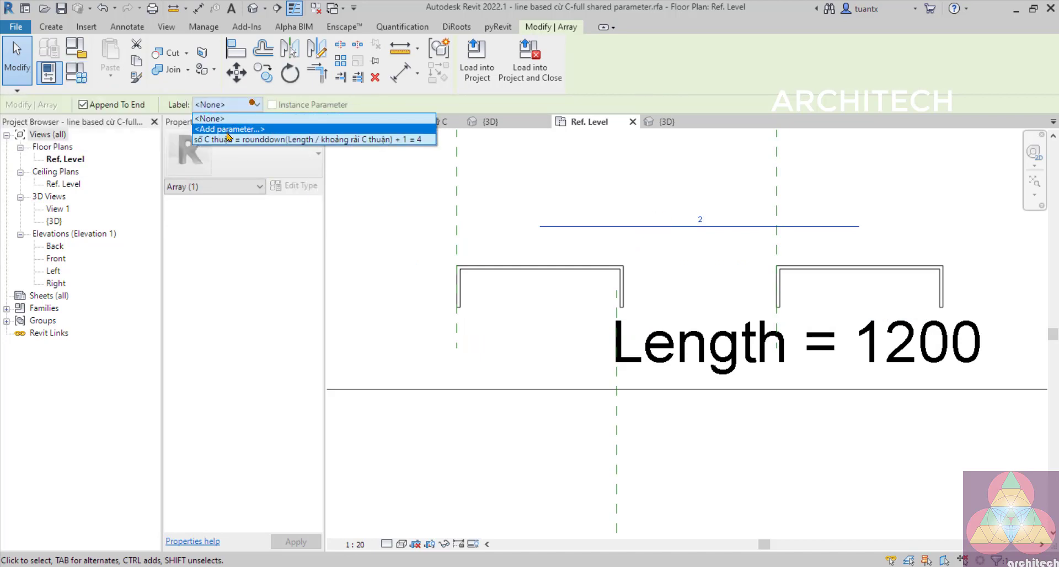
click(226, 133)
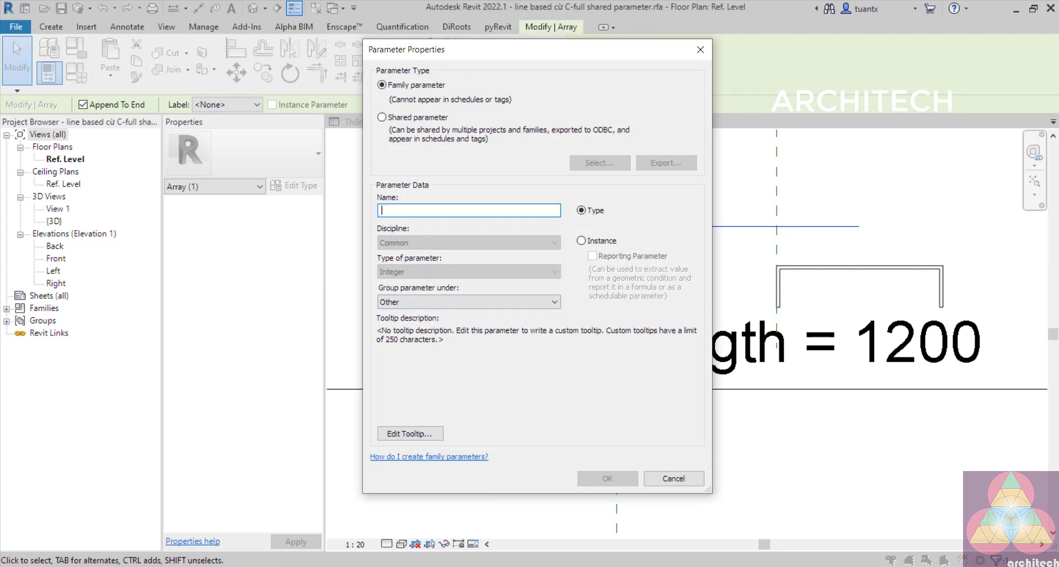
text(số C nghịch)
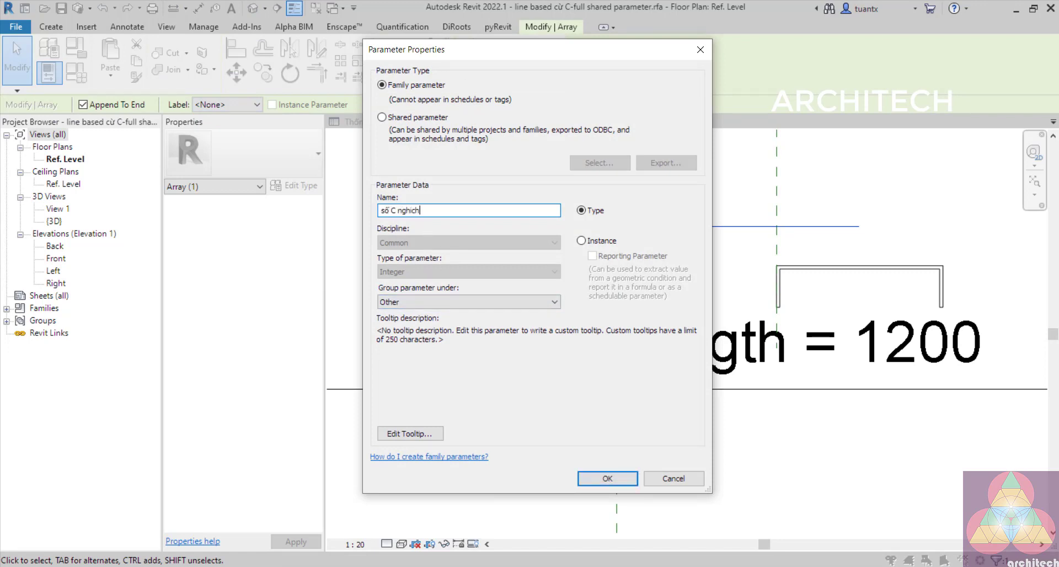
click(582, 243)
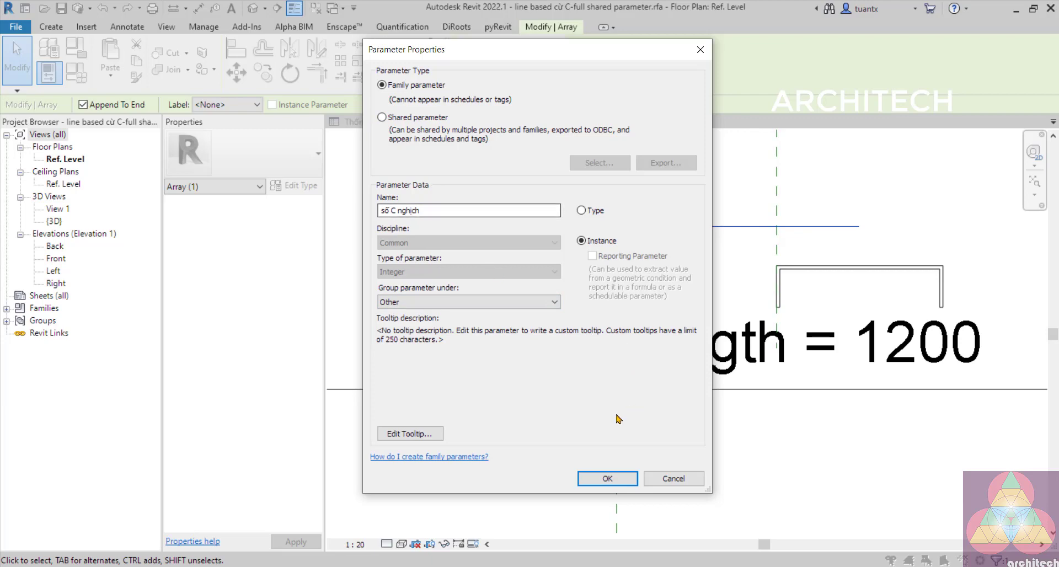
click(606, 480)
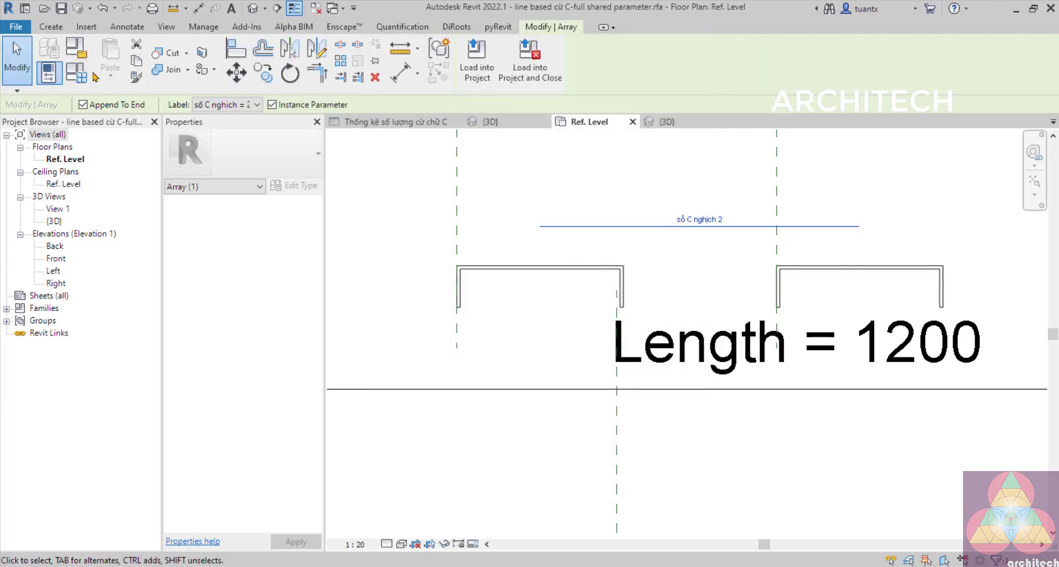
- Review the family's parameter formulas and compare the inverted and forward C arrays along the Length dimension
click(91, 74)
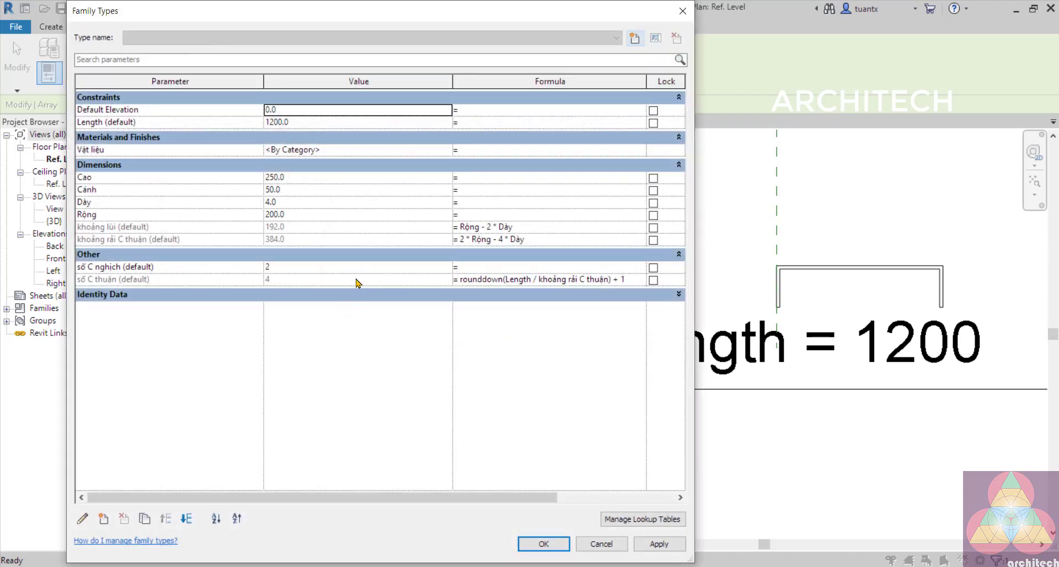
click(683, 11)
scroll(668, 257, up, 1)
middle_drag(667, 258, 554, 288)
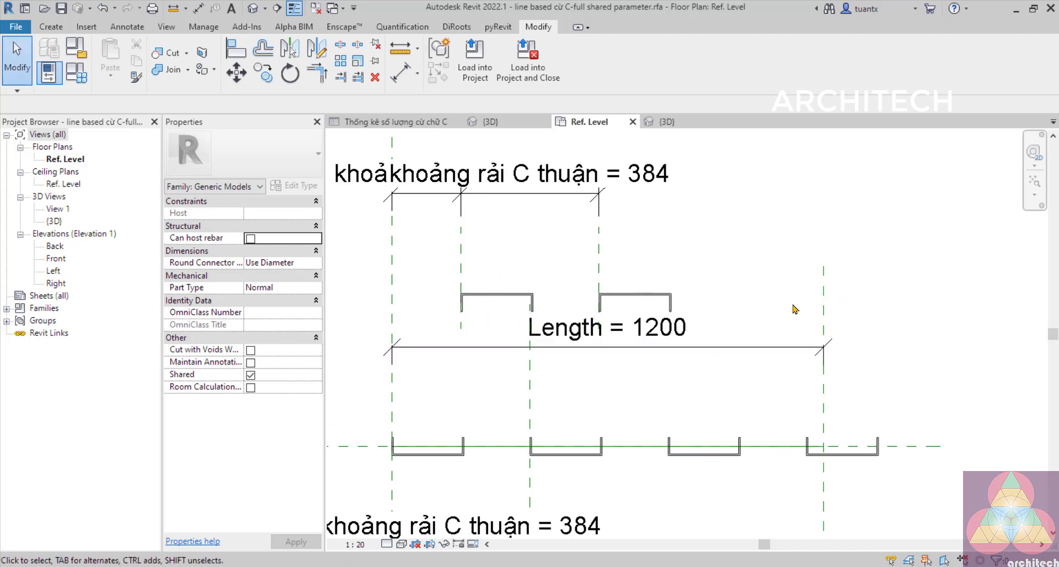
middle_drag(730, 428, 778, 312)
scroll(653, 361, down, 1)
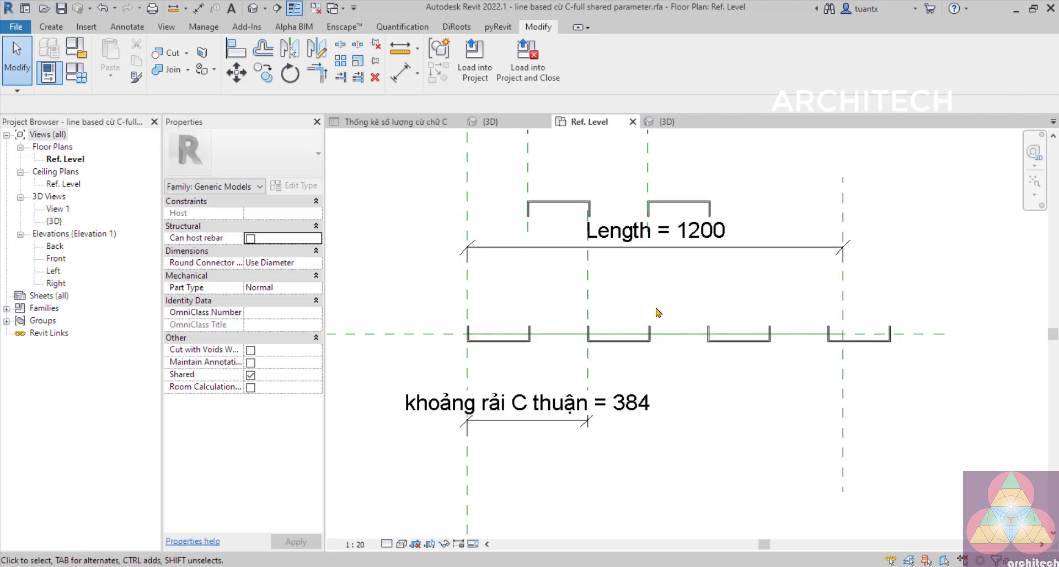
scroll(659, 313, down, 1)
middle_drag(658, 313, 642, 385)
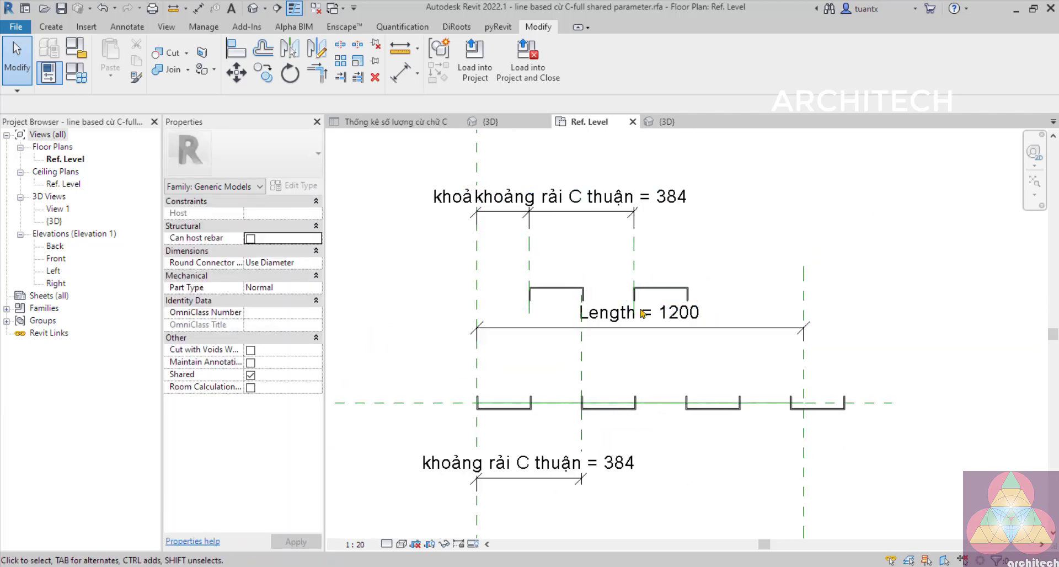
- Set the số C nghịch formula to rounddown((Length - khoảng lùi) / khoảng rải C thuận) and apply it
click(77, 72)
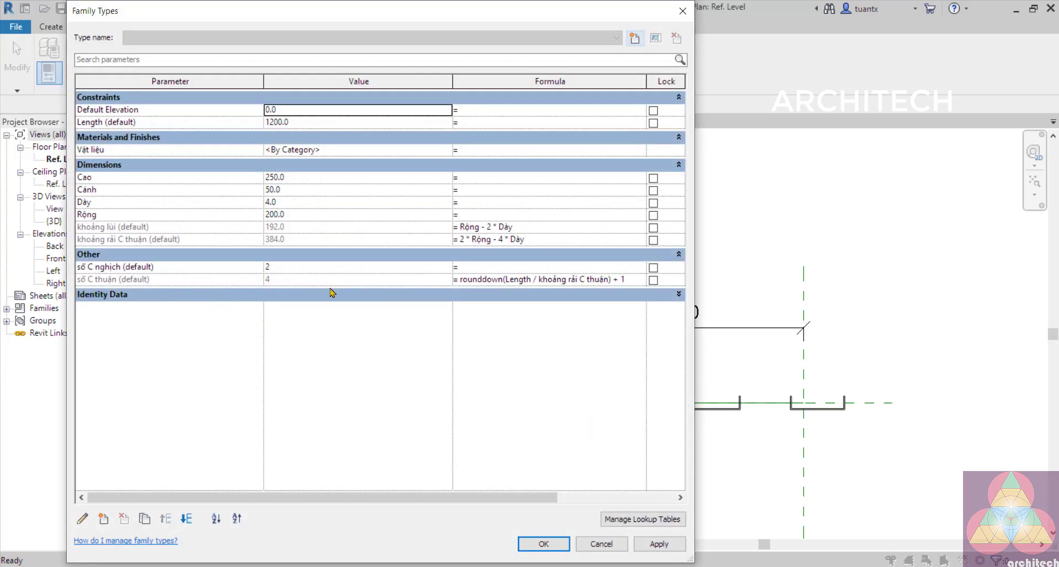
click(489, 268)
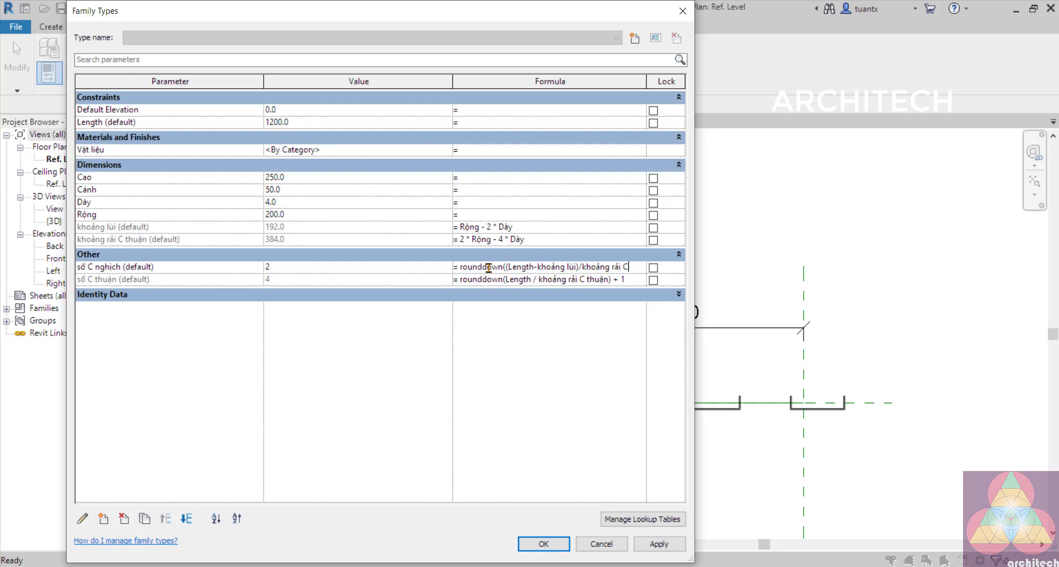
text(thuận)))
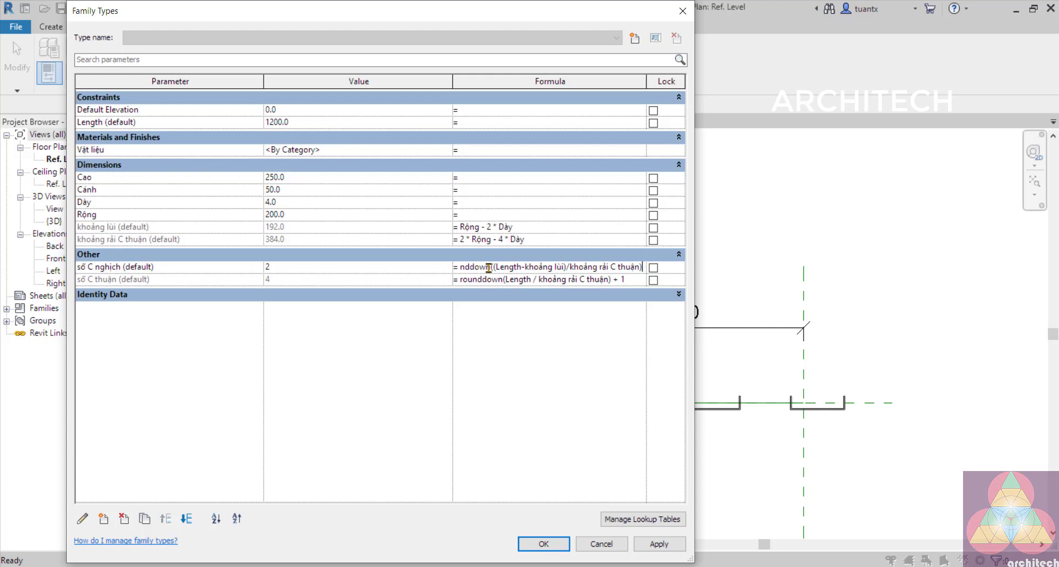
key(Tab)
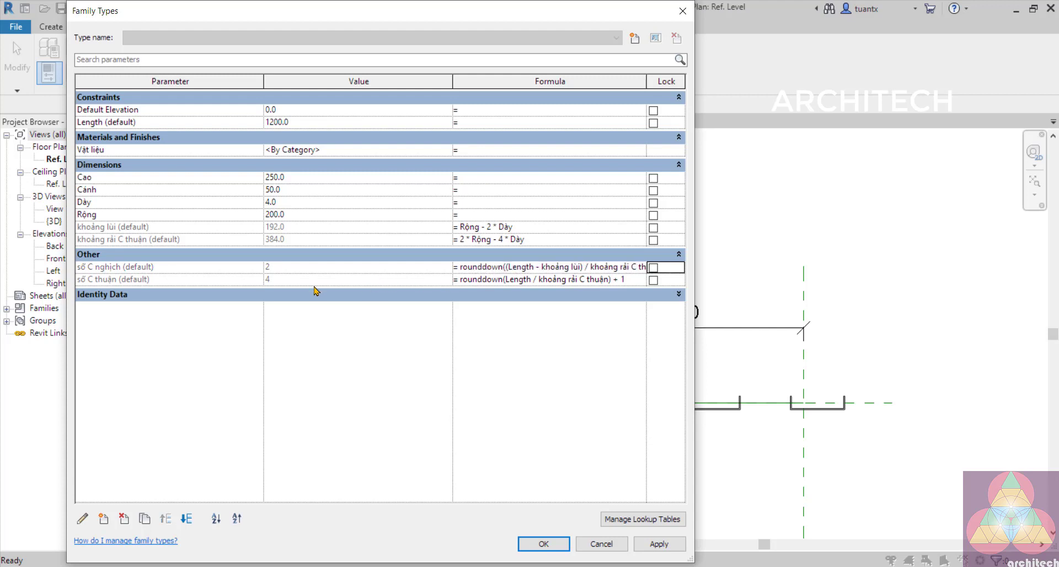
click(660, 544)
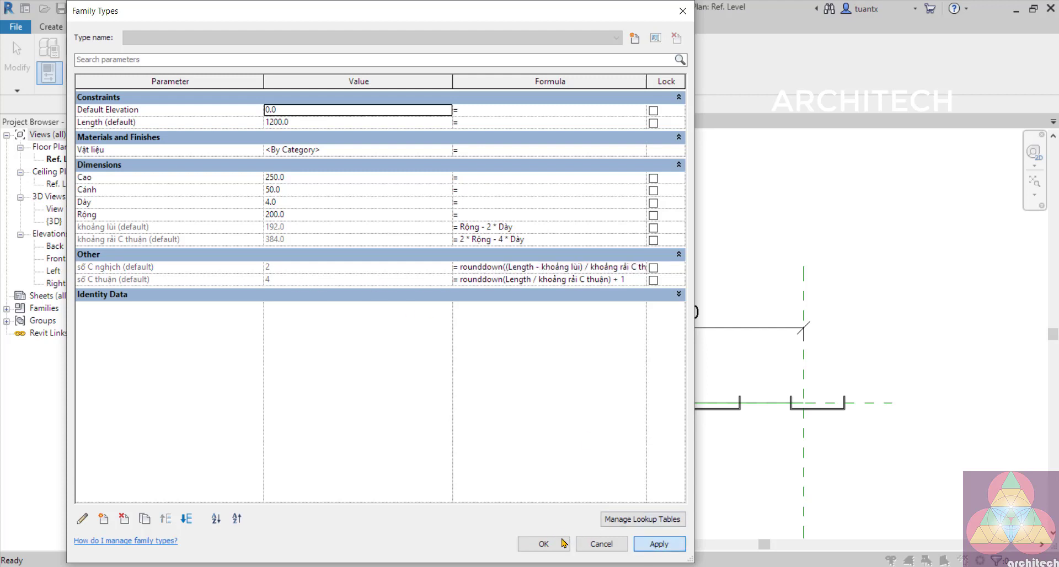
click(562, 544)
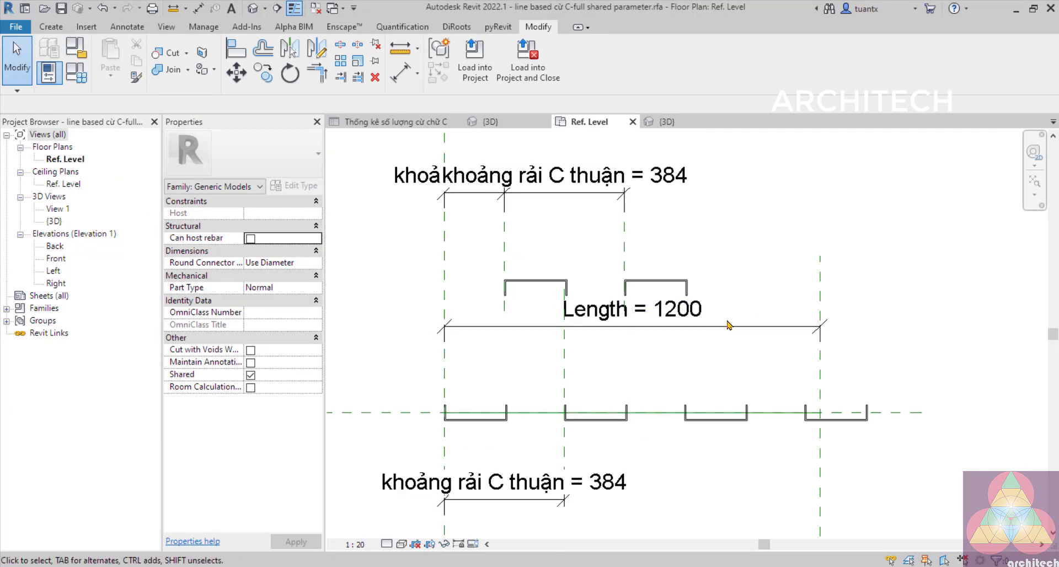
- Prefix the số C nghịch formula with 1 + so the inverted array gains one more member
click(83, 80)
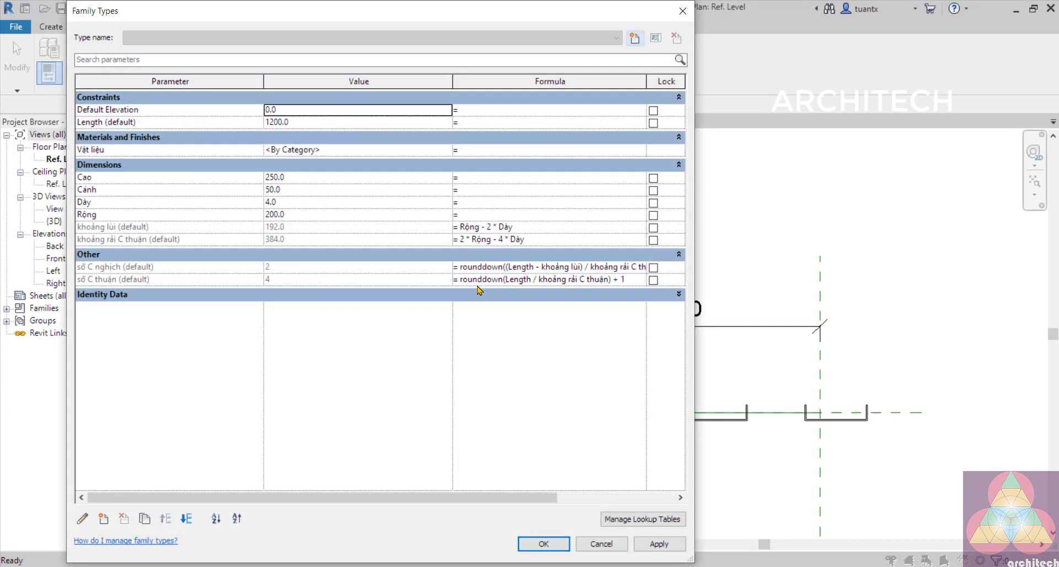
click(618, 266)
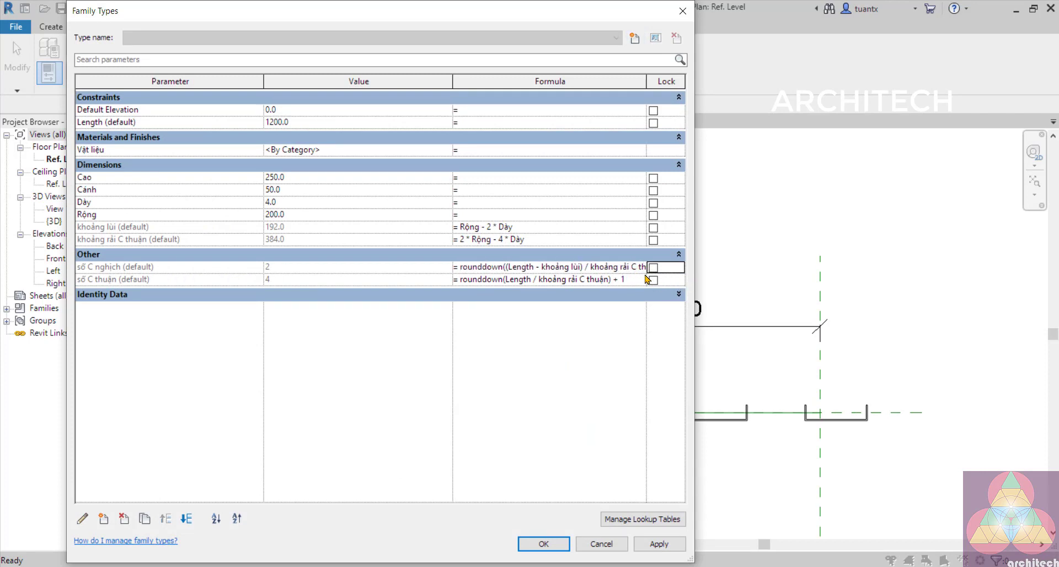
click(630, 266)
text(1)
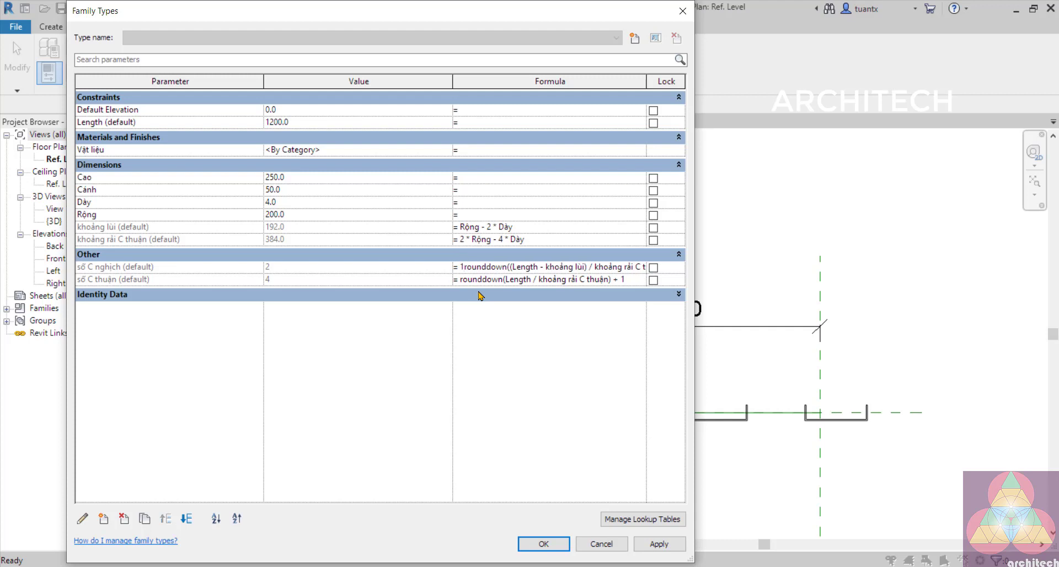
text(+)
click(544, 544)
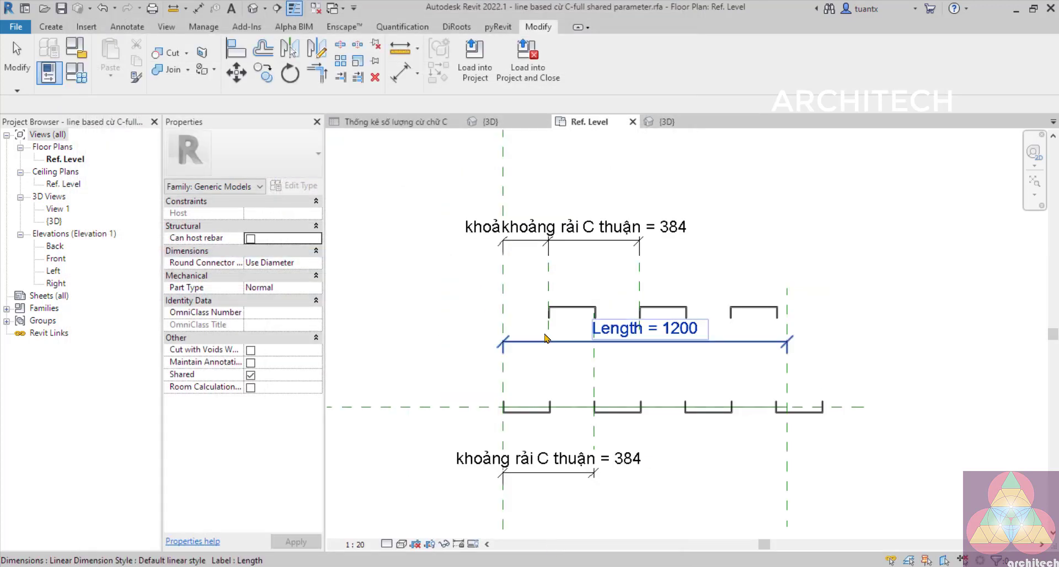
- Examine the spacing of both C arrays and the first forward C profile's position relative to the horizontal centre reference plane
scroll(592, 341, down, 2)
middle_drag(591, 340, 554, 273)
scroll(548, 277, up, 4)
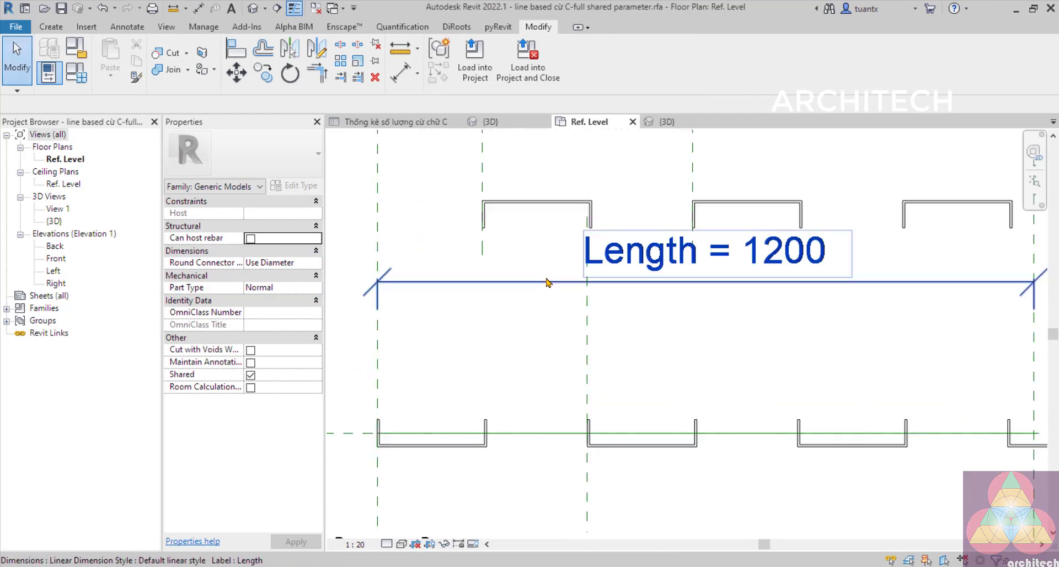
scroll(522, 413, down, 2)
middle_drag(516, 411, 588, 338)
scroll(499, 373, up, 4)
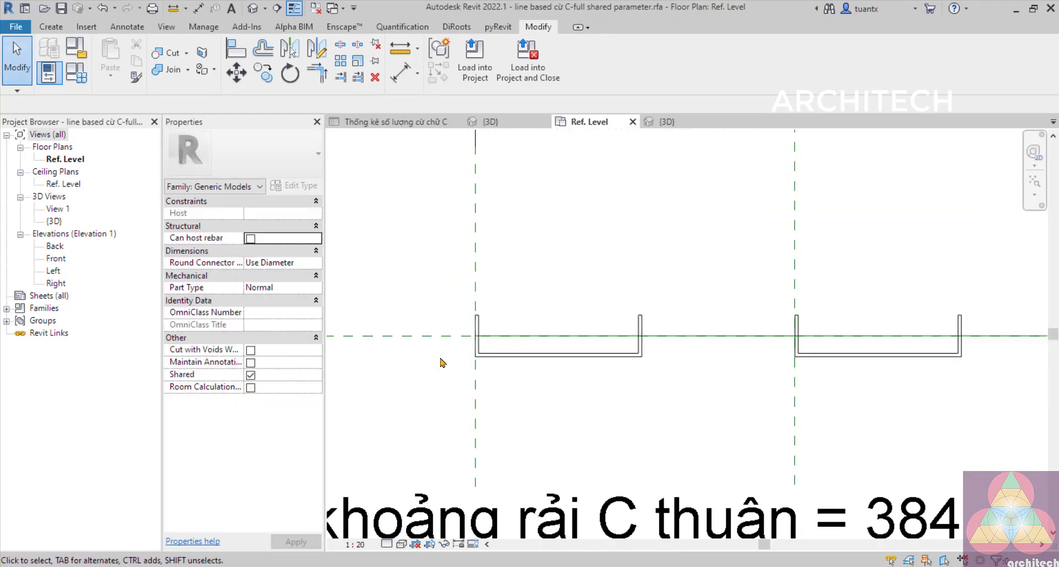
scroll(499, 359, up, 1)
scroll(500, 362, up, 1)
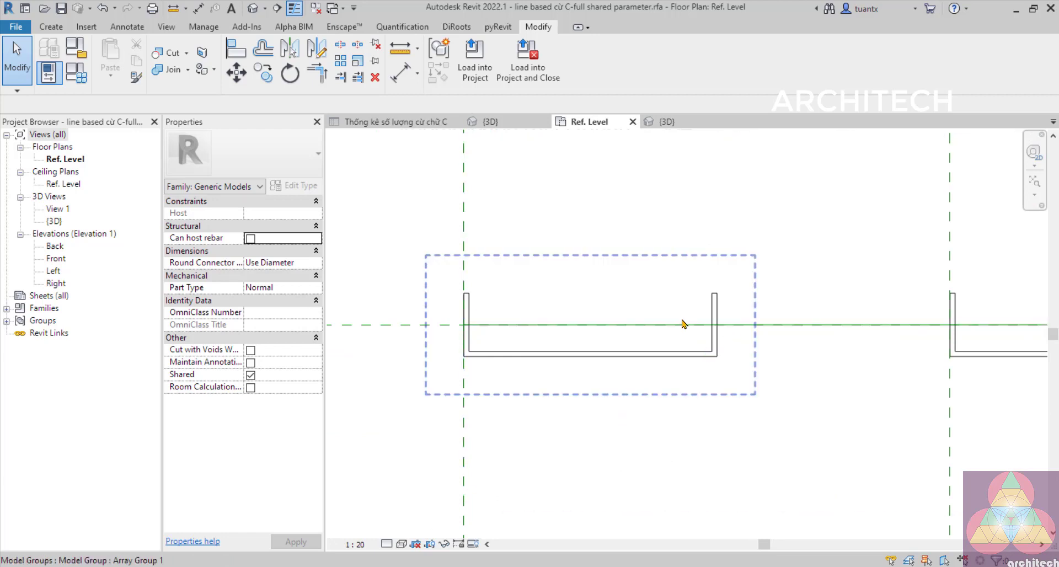
scroll(684, 325, down, 3)
middle_drag(672, 335, 647, 383)
scroll(647, 384, down, 1)
scroll(698, 251, down, 2)
middle_drag(697, 253, 665, 289)
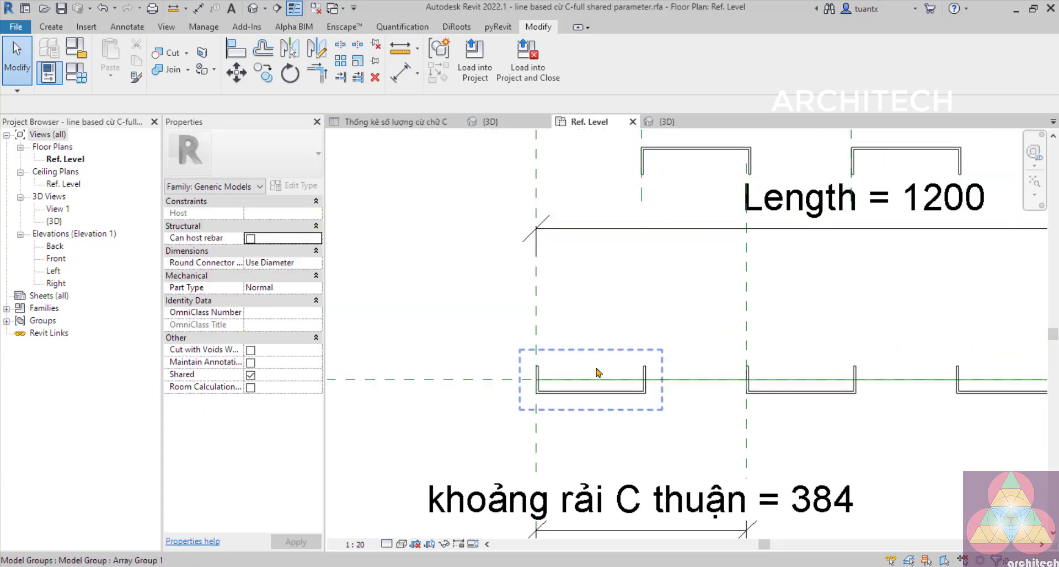
scroll(587, 383, up, 2)
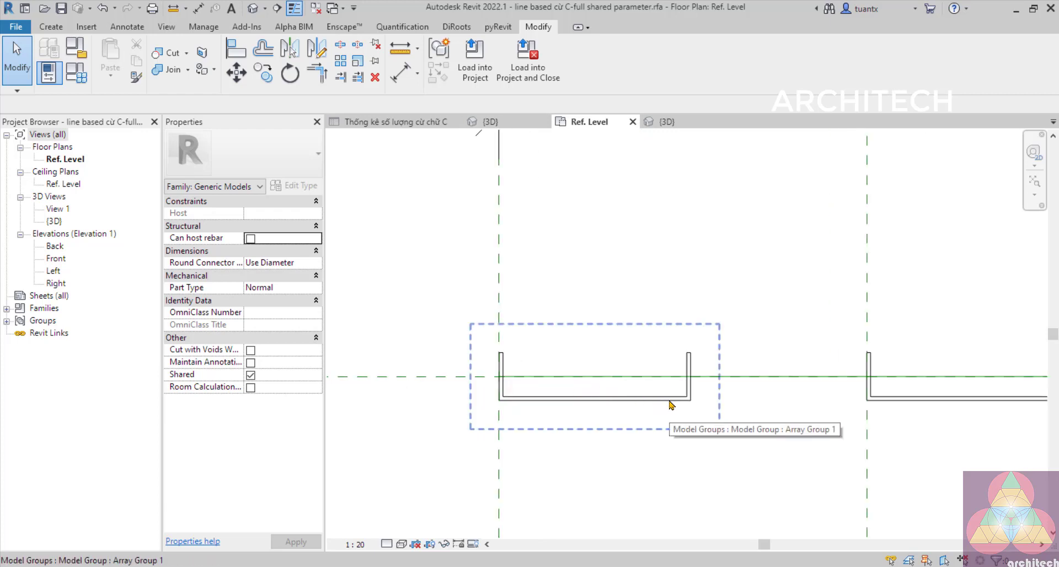
middle_drag(619, 402, 656, 377)
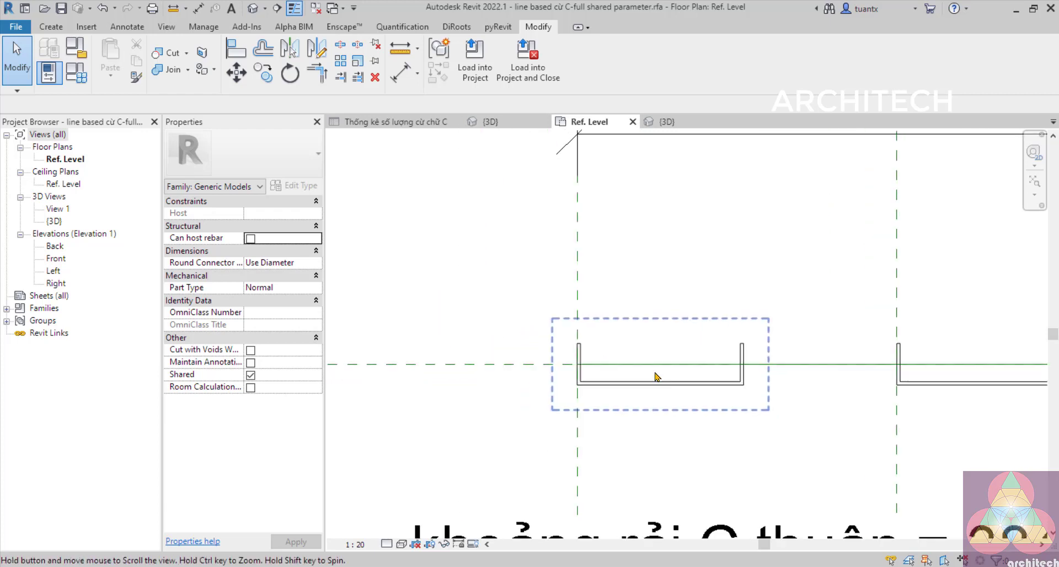
- Draw a short horizontal reference plane across the first forward C profile's flanges, slightly above the centre reference plane
click(51, 26)
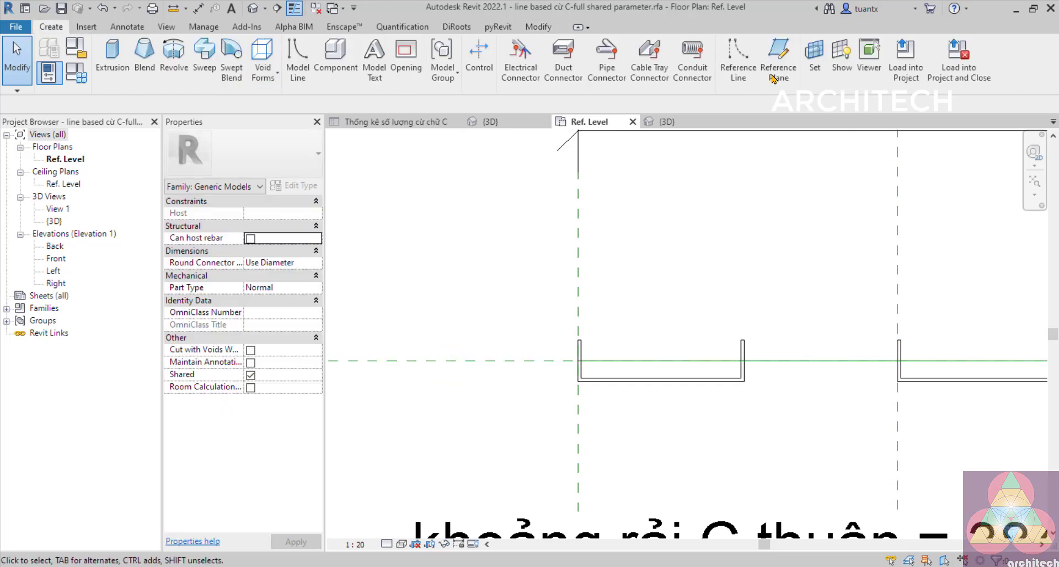
click(774, 79)
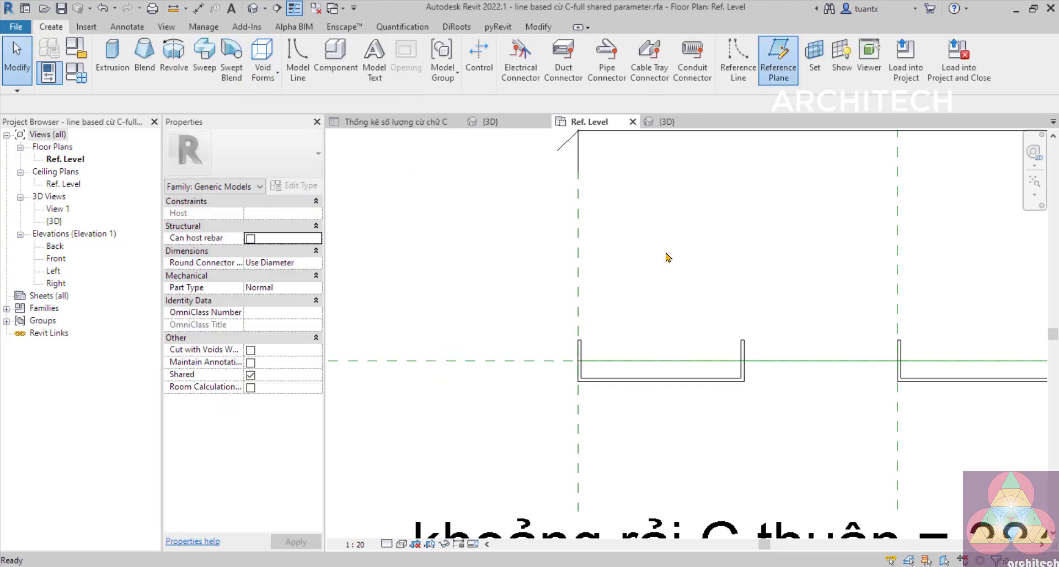
click(637, 350)
click(782, 351)
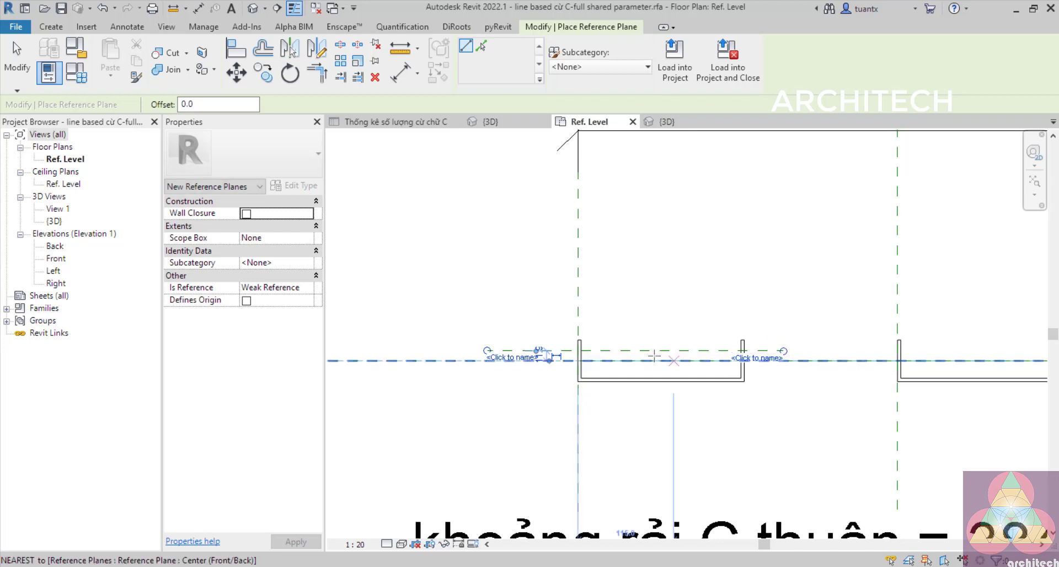
key(Escape)
click(622, 349)
key(Escape)
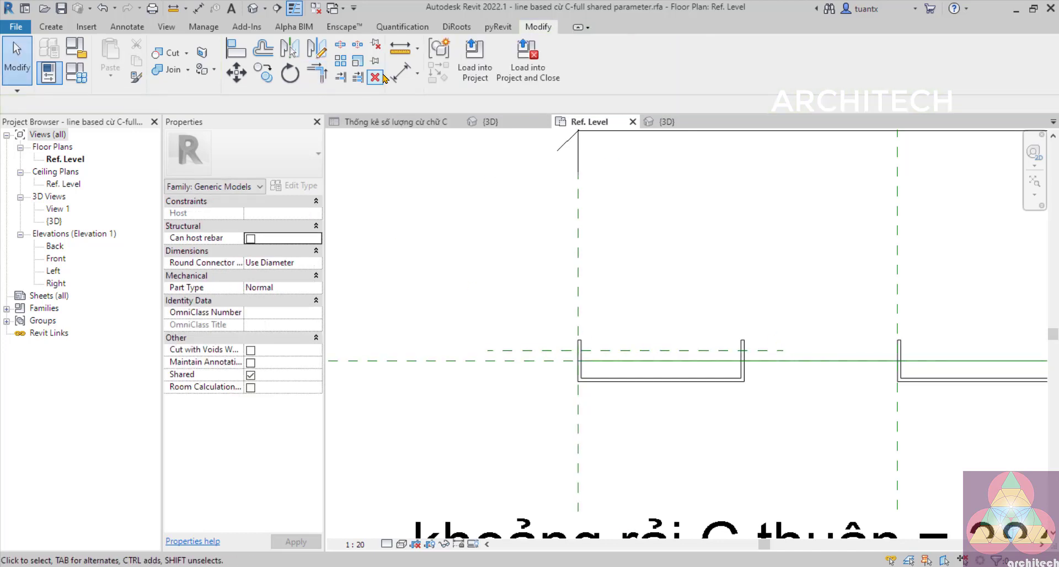
- Dimension the gap between the short horizontal reference plane and the Center (Front/Back) plane, placing it outside the first C profile
click(398, 74)
scroll(576, 393, up, 2)
click(550, 337)
click(552, 350)
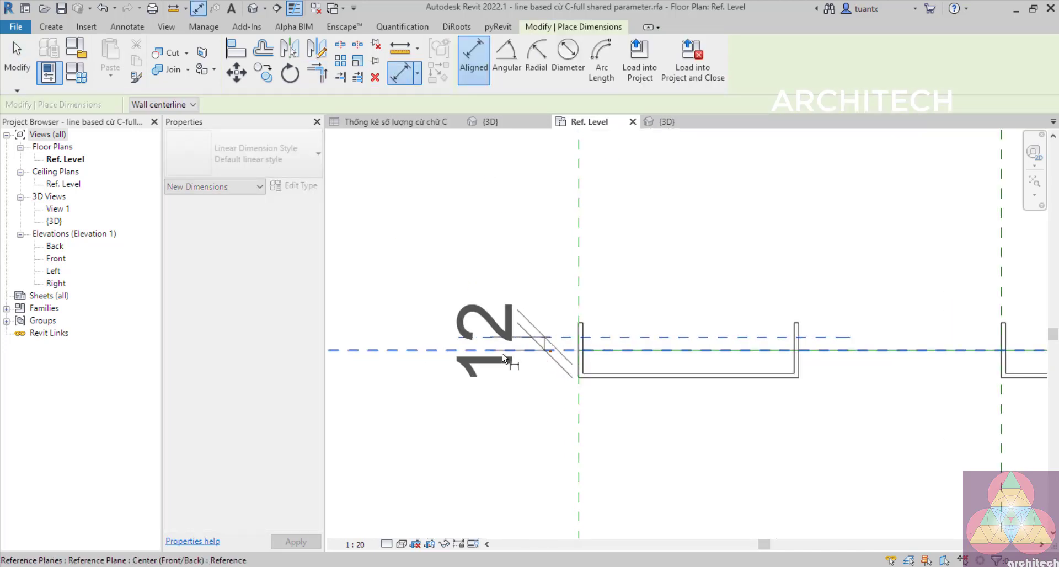
click(398, 313)
scroll(415, 316, down, 1)
scroll(425, 330, down, 1)
key(Escape)
key(Escape)
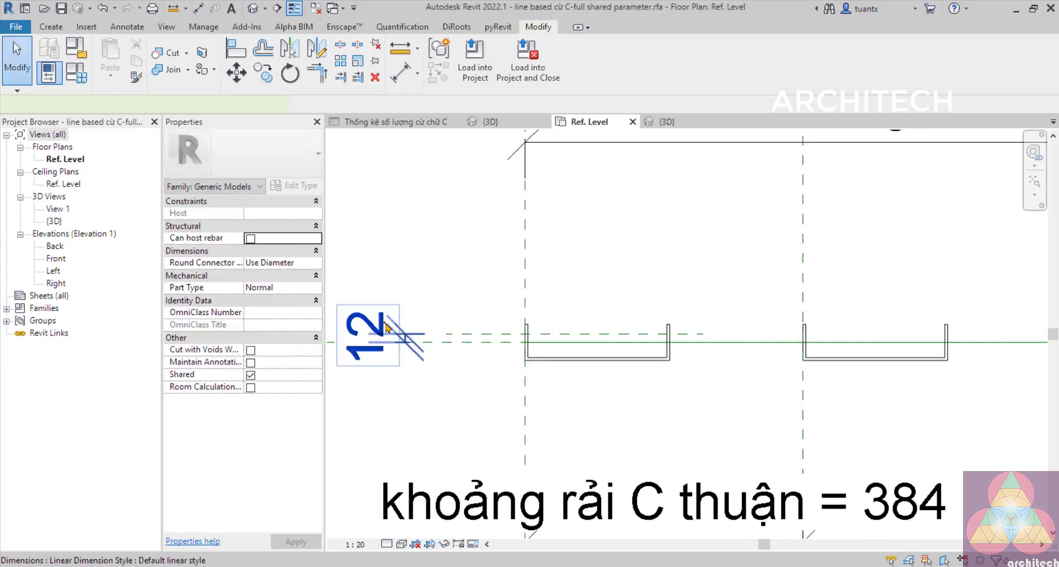
- Label the new reference plane dimension with the Dày parameter
click(365, 336)
click(549, 60)
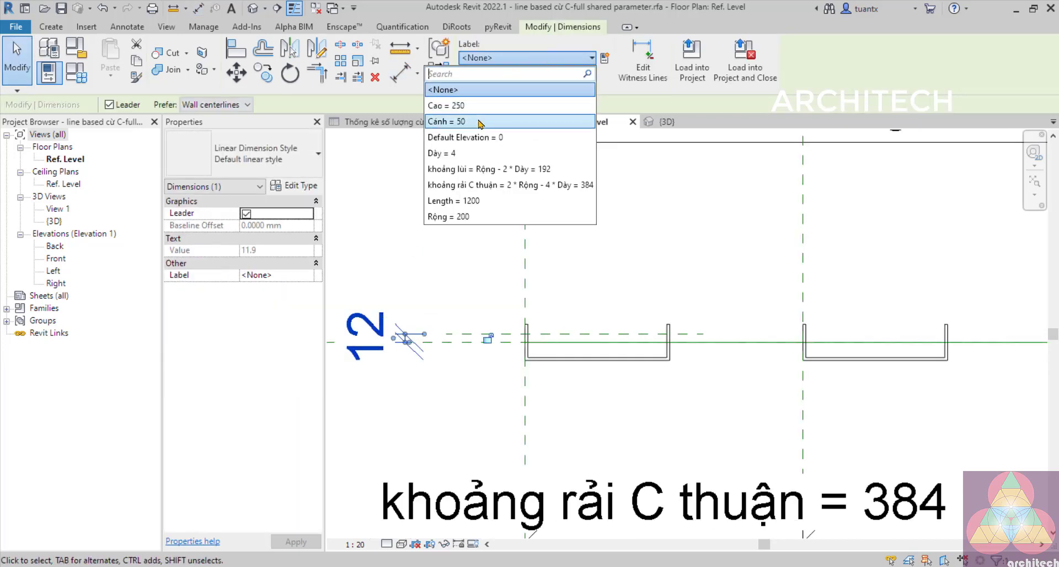
click(469, 407)
scroll(598, 449, down, 2)
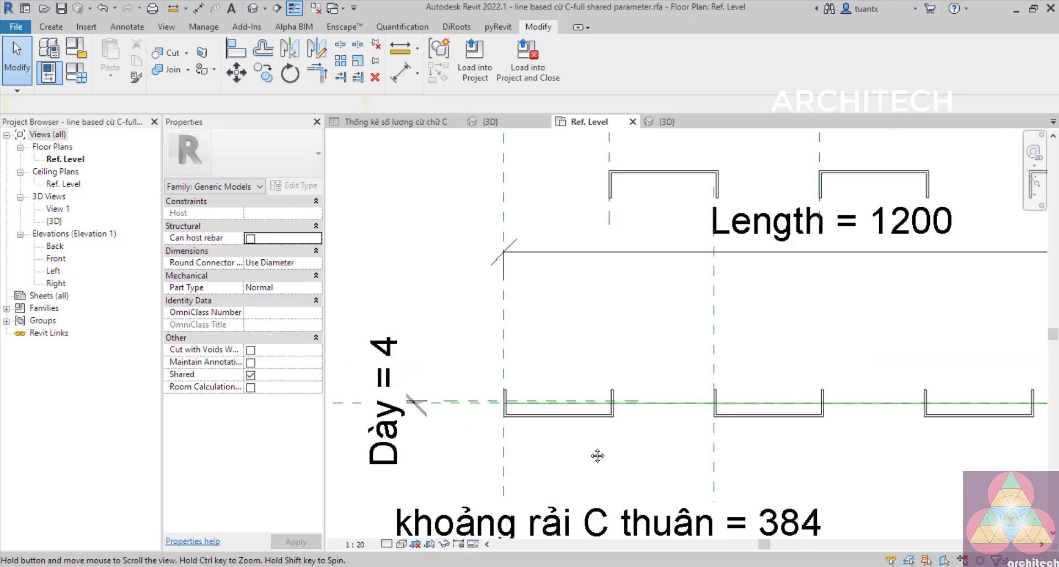
- Align the first inverted C profile to the short horizontal reference plane and lock the alignment
key(l)
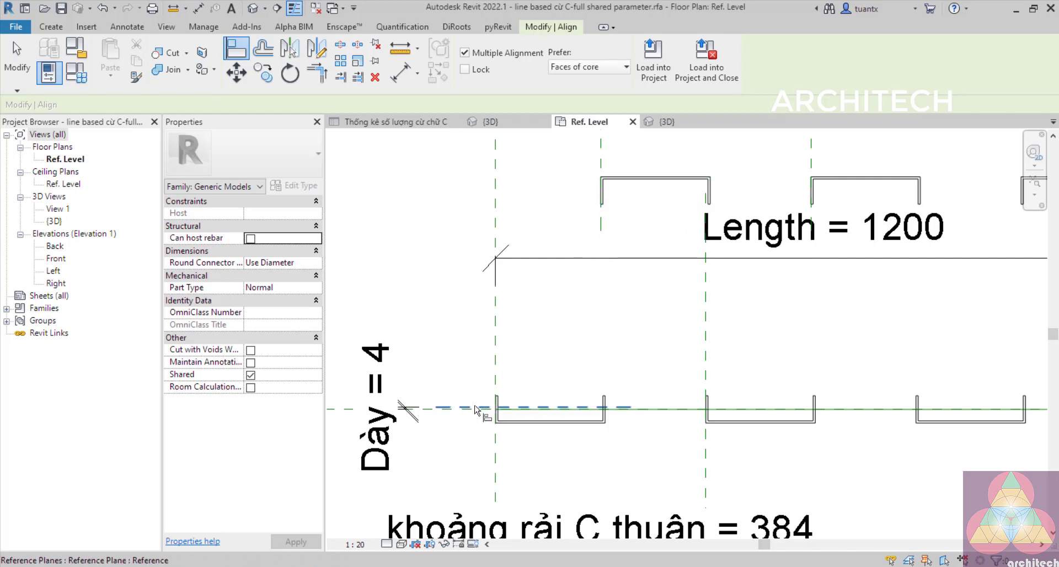
click(480, 409)
click(655, 196)
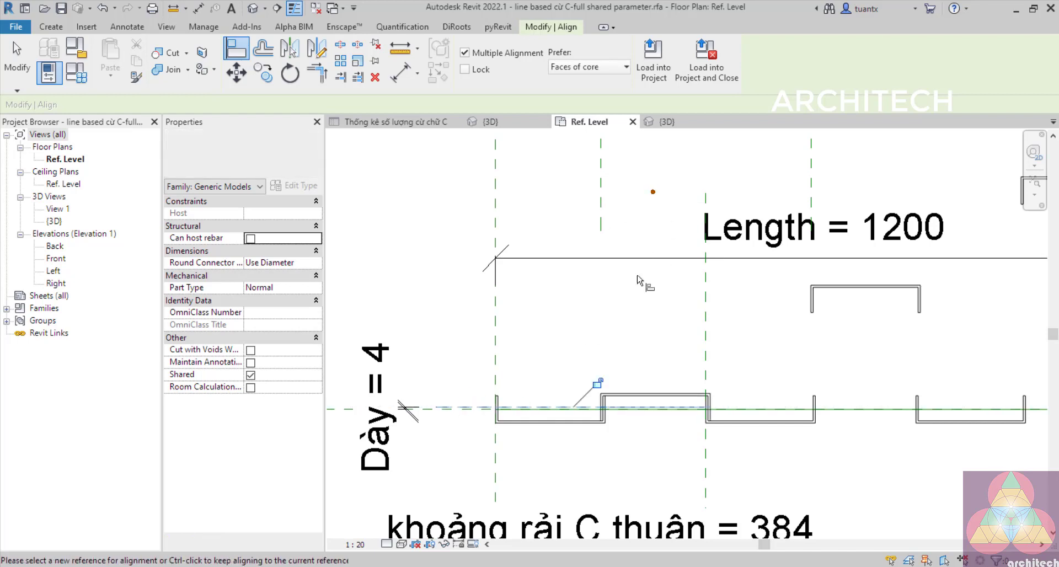
scroll(610, 432, up, 4)
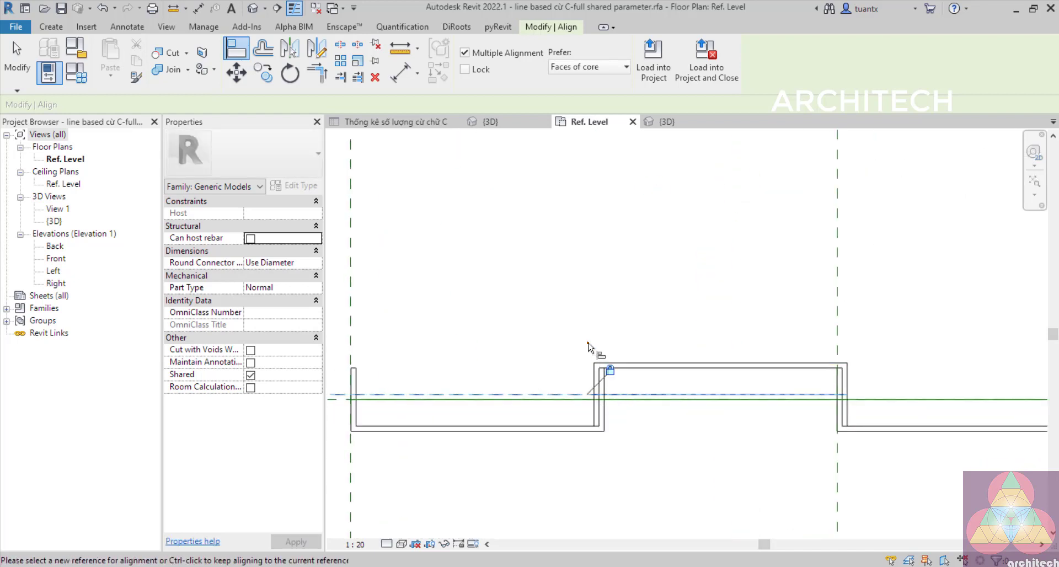
scroll(595, 354, down, 3)
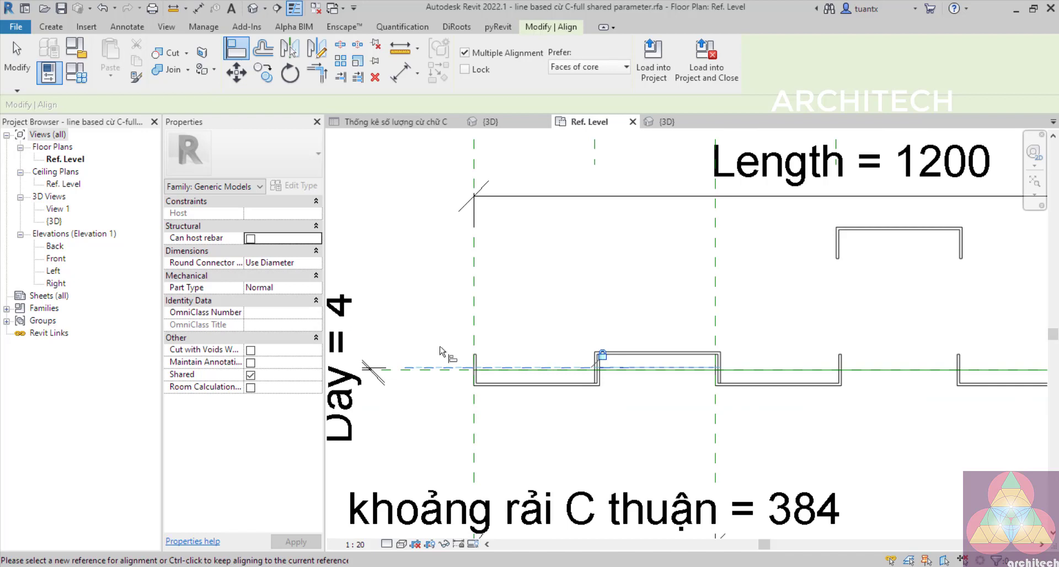
- Align the second inverted C profile to the same short horizontal reference plane and lock the alignment
click(440, 347)
click(431, 368)
scroll(801, 320, down, 3)
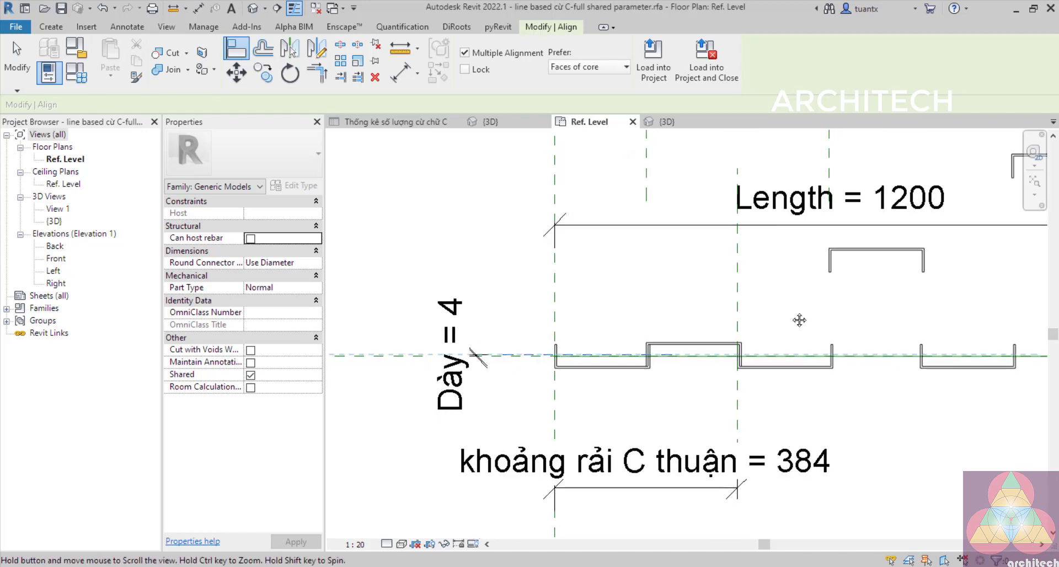
click(844, 264)
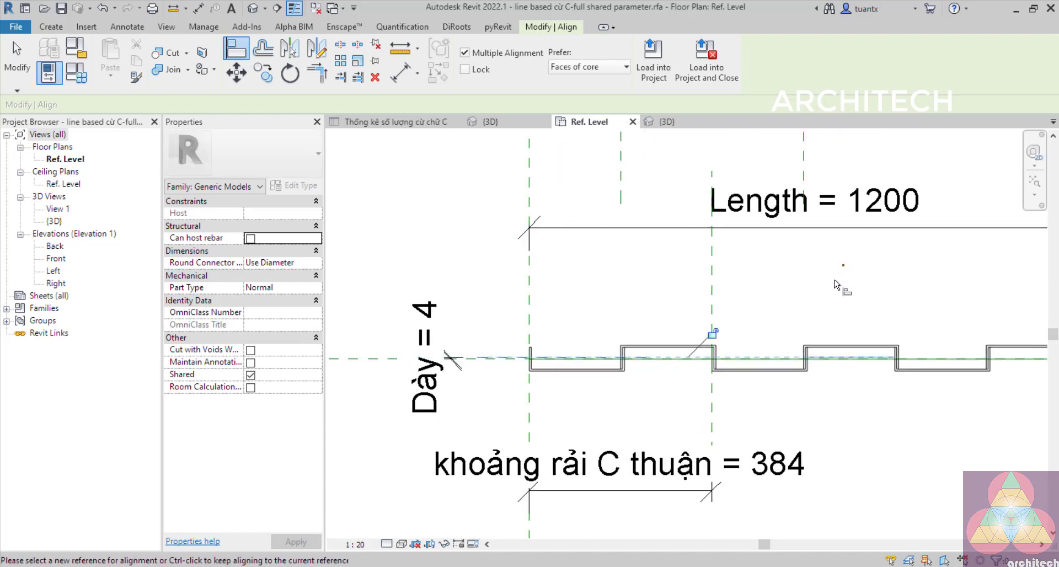
scroll(710, 336, up, 1)
click(710, 332)
scroll(843, 319, down, 2)
middle_drag(843, 318, 628, 324)
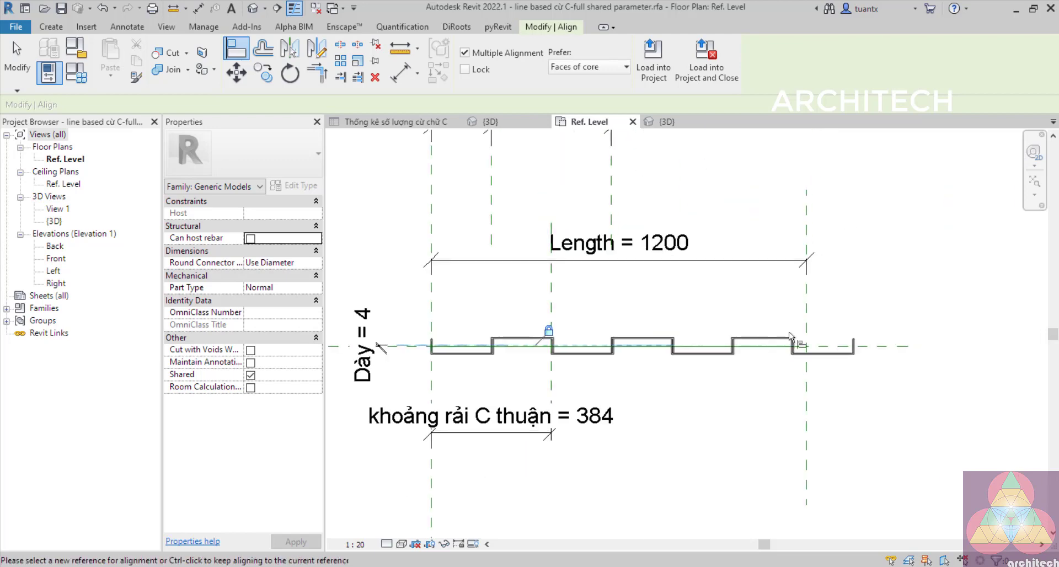
key(Escape)
scroll(815, 361, up, 2)
key(Escape)
scroll(764, 362, down, 2)
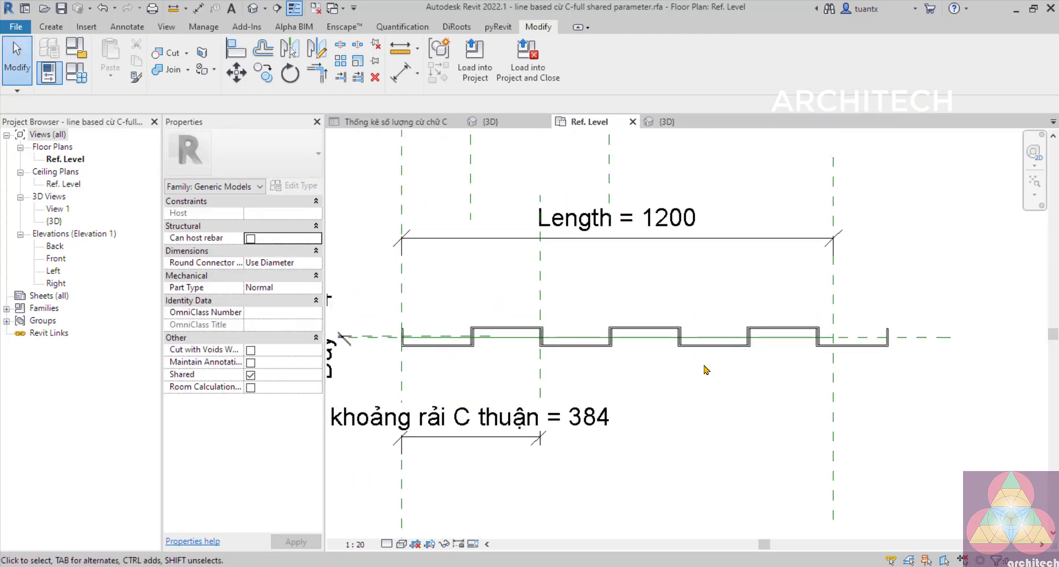
scroll(333, 252, down, 1)
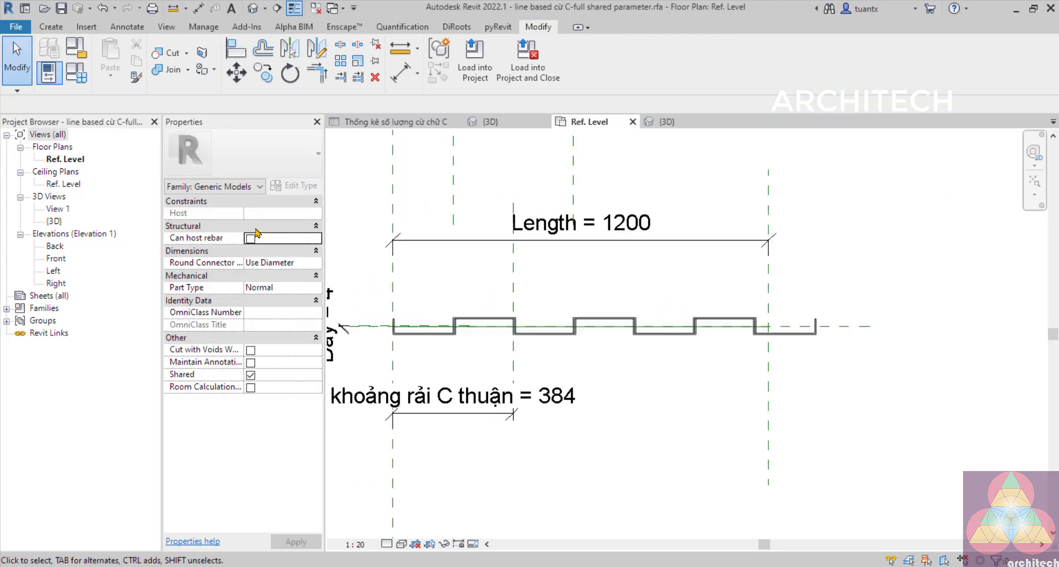
- Try a Rộng value of 300 in the family parameters to test both C arrays
click(77, 74)
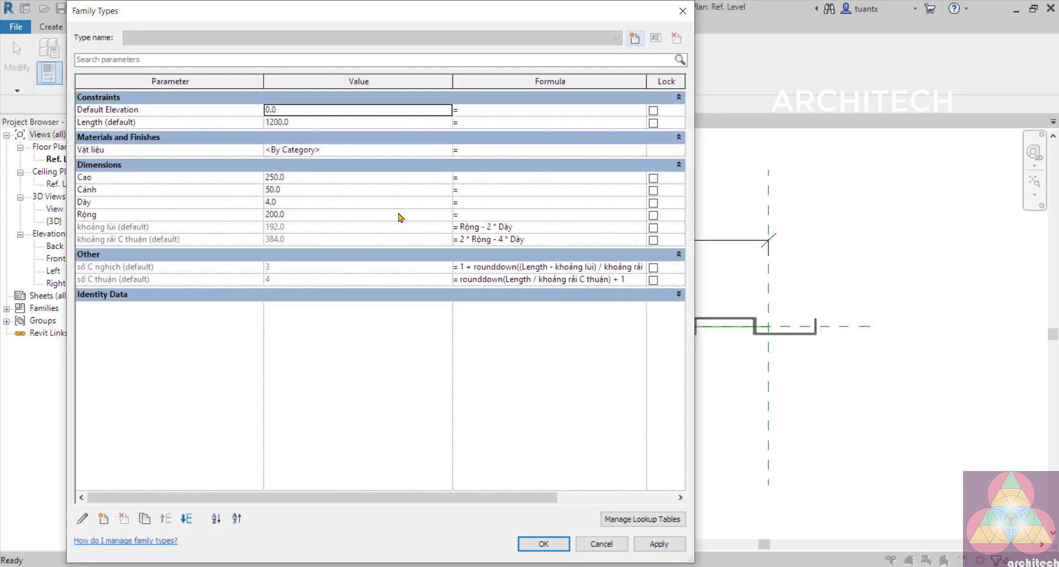
click(310, 215)
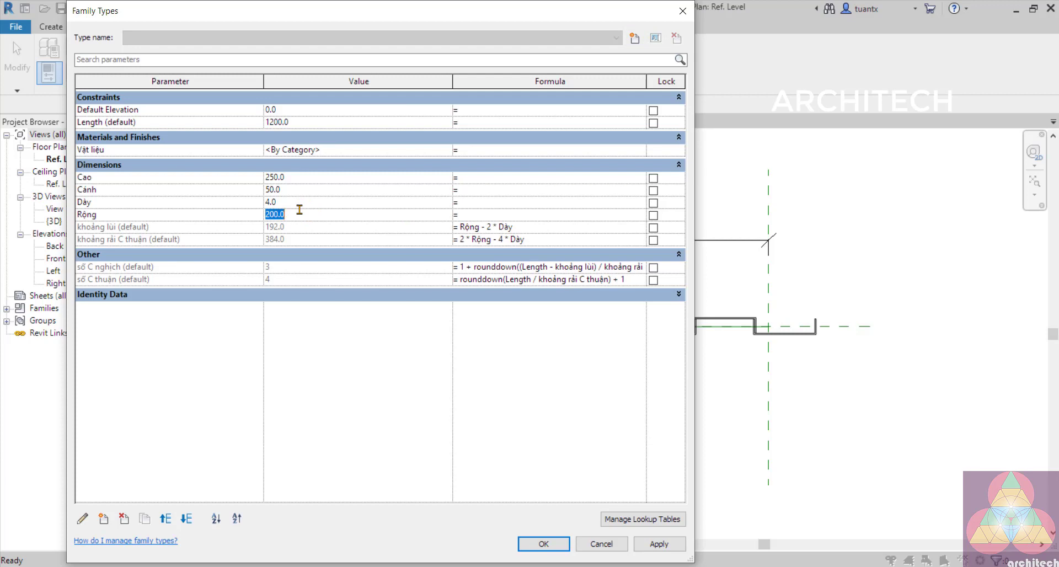
click(543, 546)
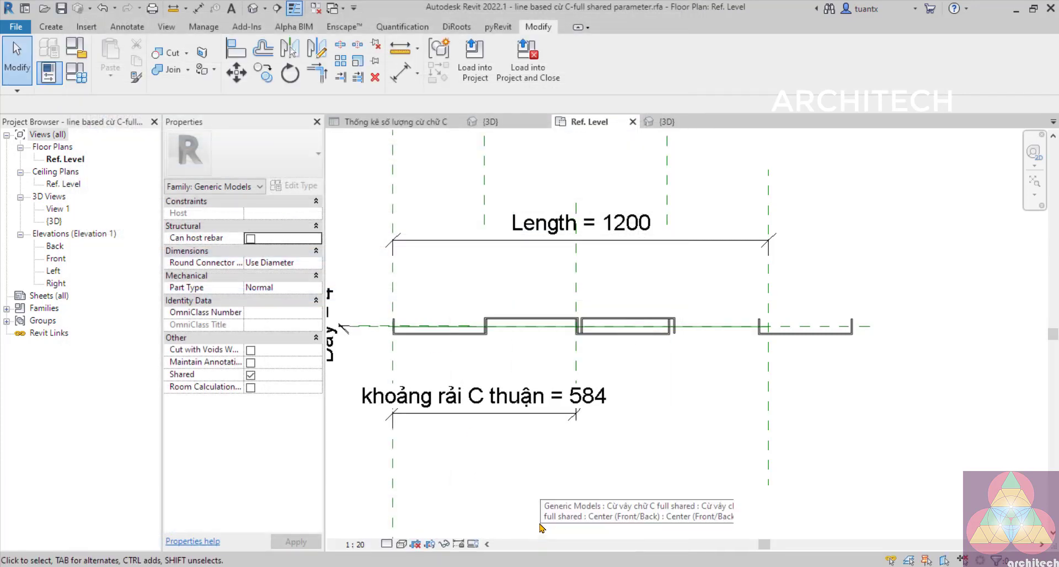
- Examine the spacing between the forward and inverted C profiles at the new width and undo the Rộng change
scroll(619, 362, up, 1)
middle_drag(634, 364, 658, 411)
scroll(668, 393, down, 2)
scroll(613, 353, up, 2)
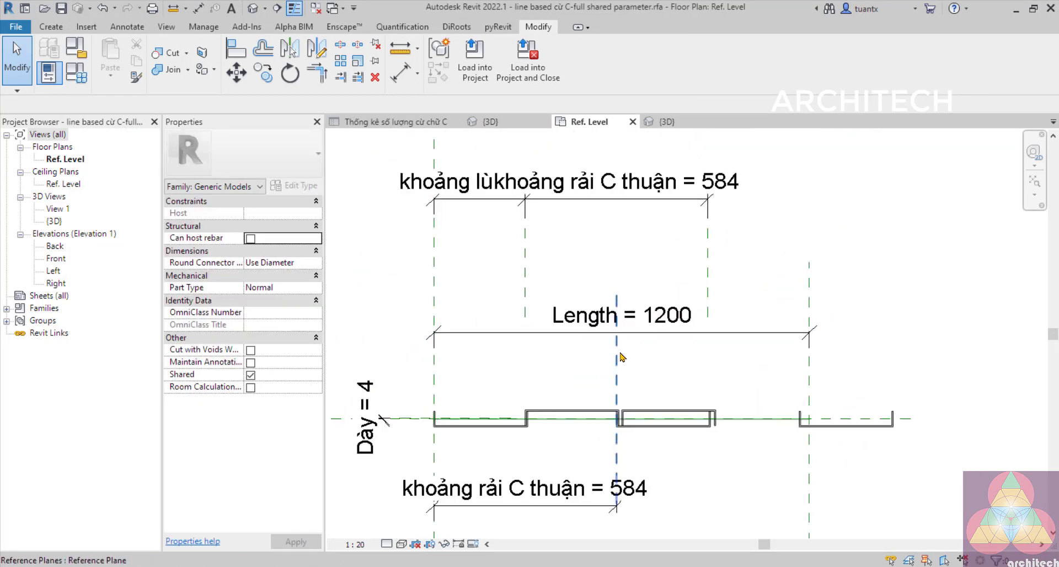
scroll(762, 453, up, 2)
middle_drag(760, 444, 737, 336)
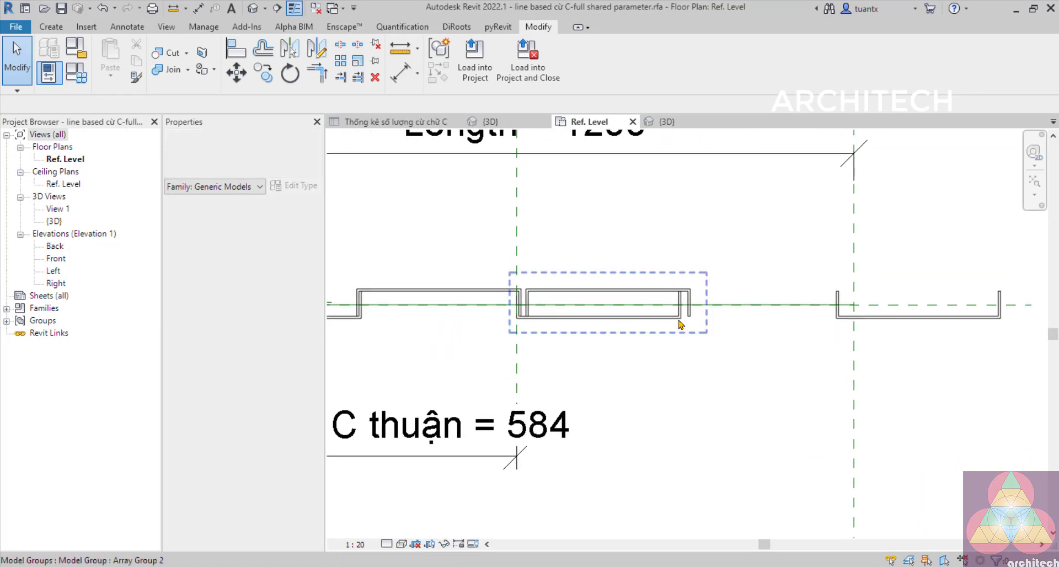
middle_drag(574, 366, 647, 436)
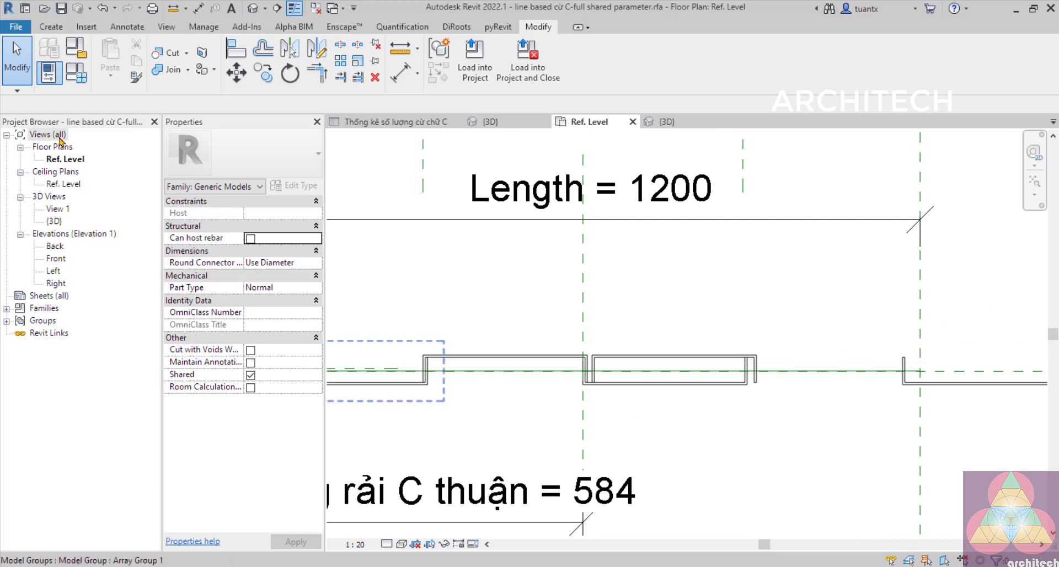
scroll(591, 373, down, 2)
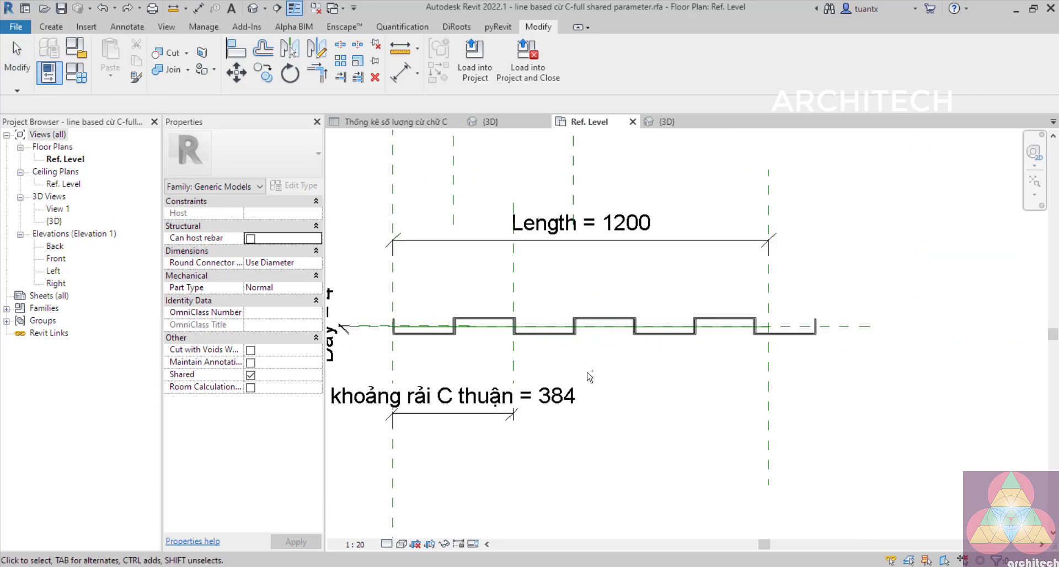
- Align the second inverted C profile's outer flange edge to the vertical reference plane of its array spacing and lock it
middle_drag(587, 302, 577, 352)
scroll(576, 352, up, 1)
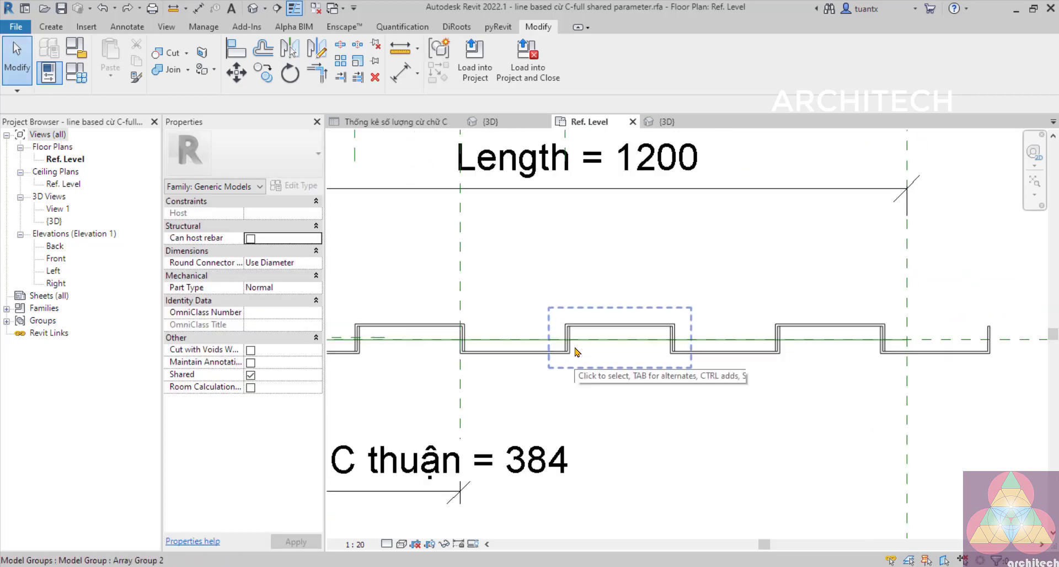
middle_drag(622, 286, 567, 400)
scroll(577, 387, down, 1)
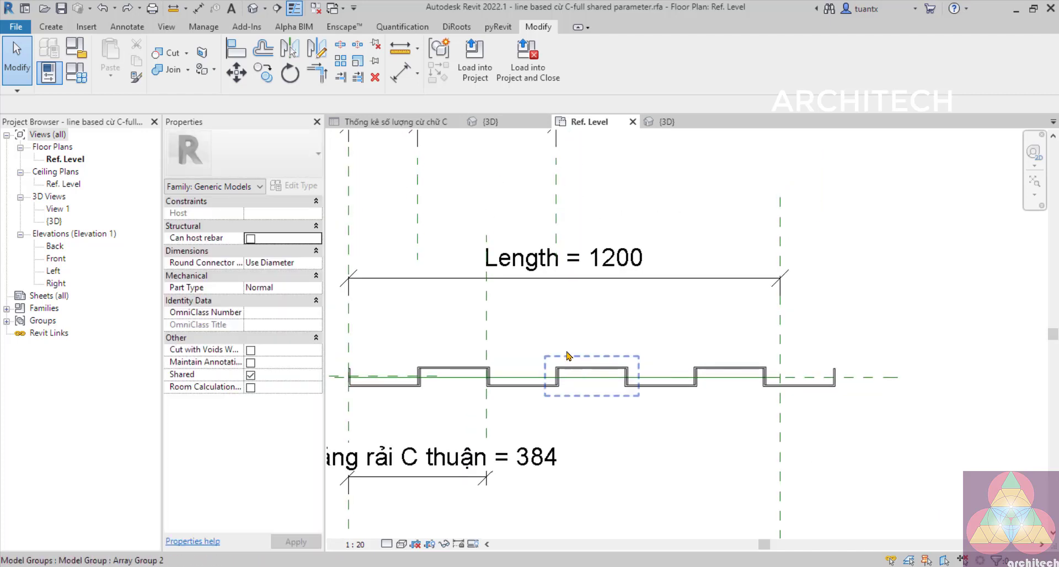
mouse_move(556, 204)
middle_down()
mouse_move(538, 272)
mouse_move(567, 243)
mouse_move(568, 209)
middle_up()
key(l)
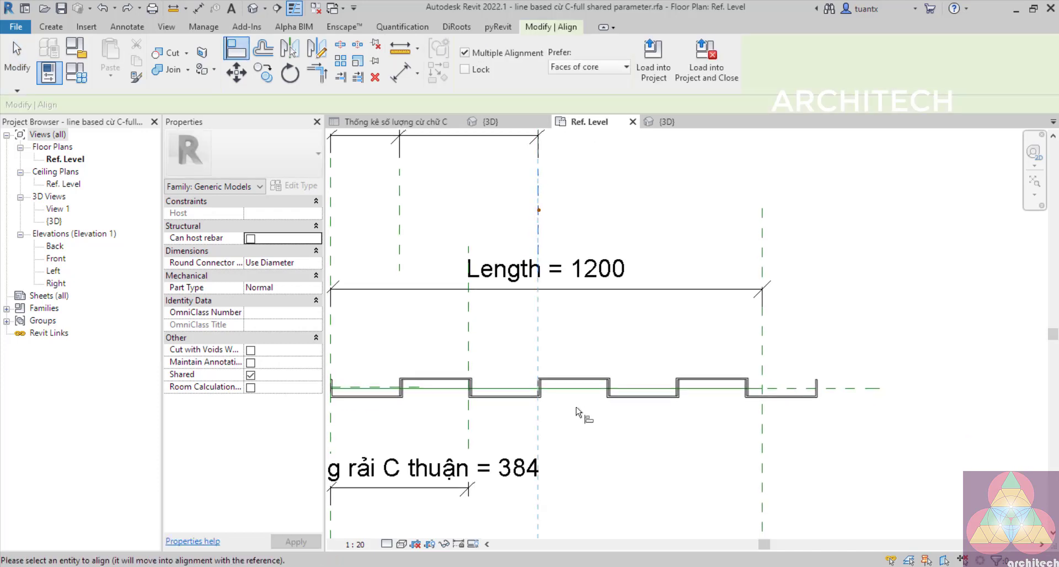
scroll(576, 411, up, 5)
click(486, 355)
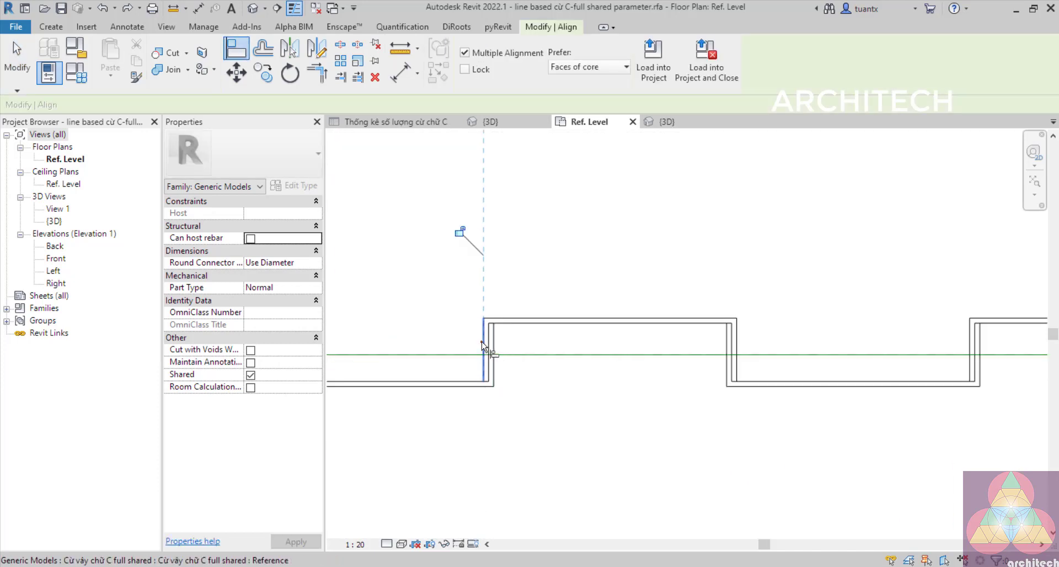
click(459, 232)
- Set Rộng to 300 in the family parameters, apply it, and check the fit of both C arrays in plan
scroll(461, 237, down, 3)
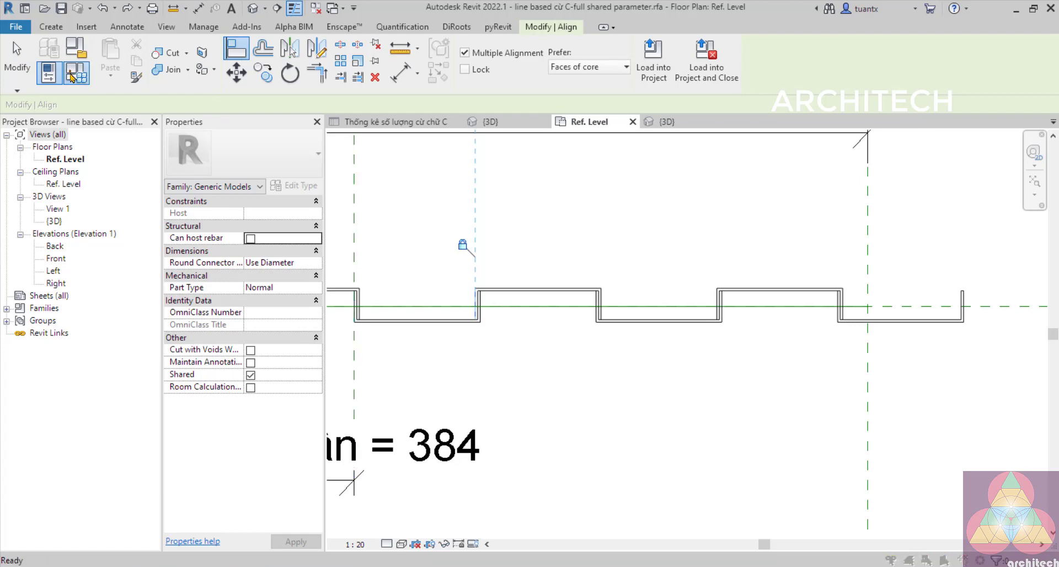
click(70, 77)
click(304, 215)
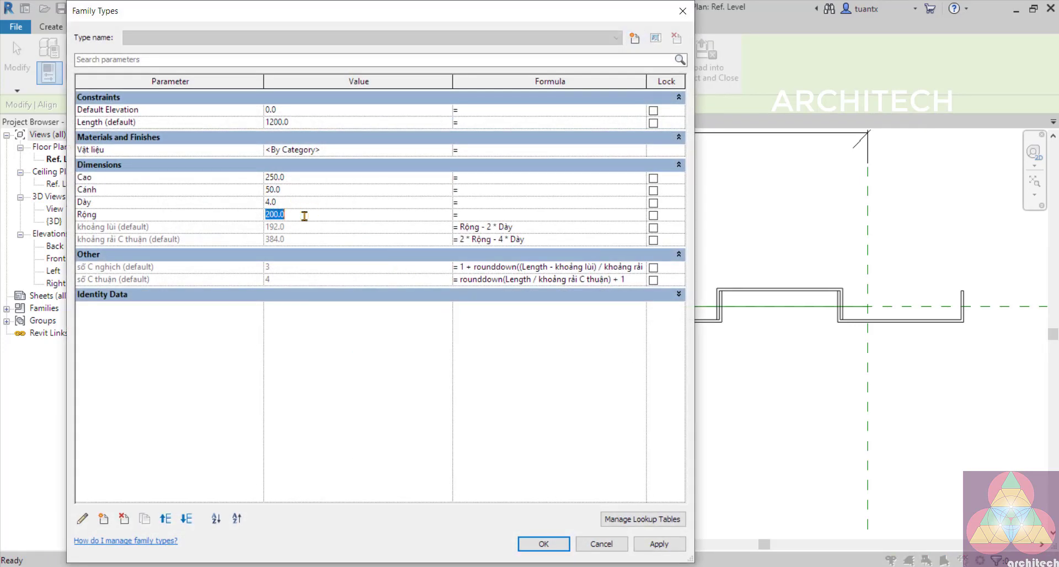
click(651, 546)
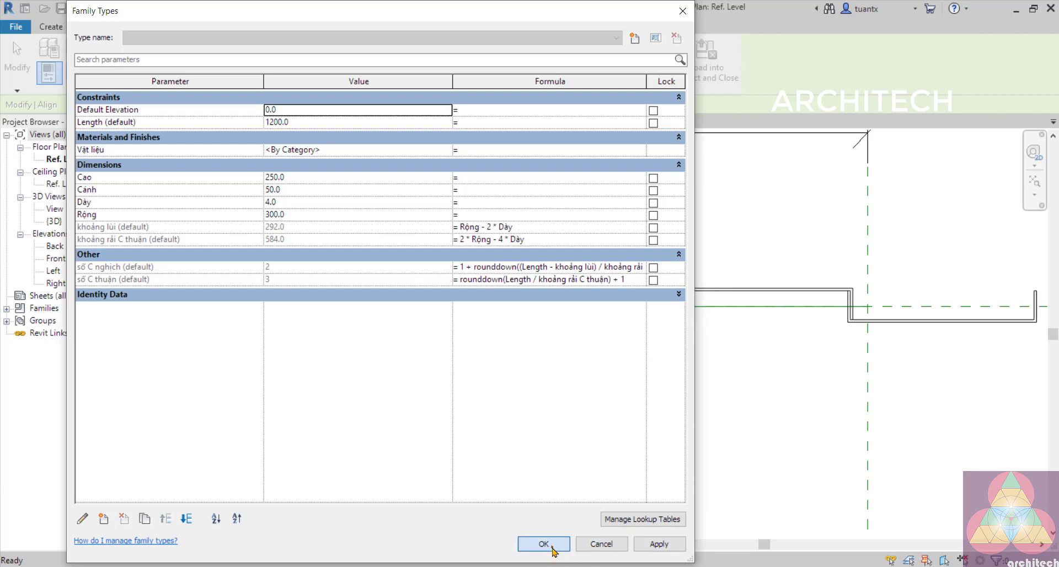
click(545, 545)
scroll(618, 408, down, 3)
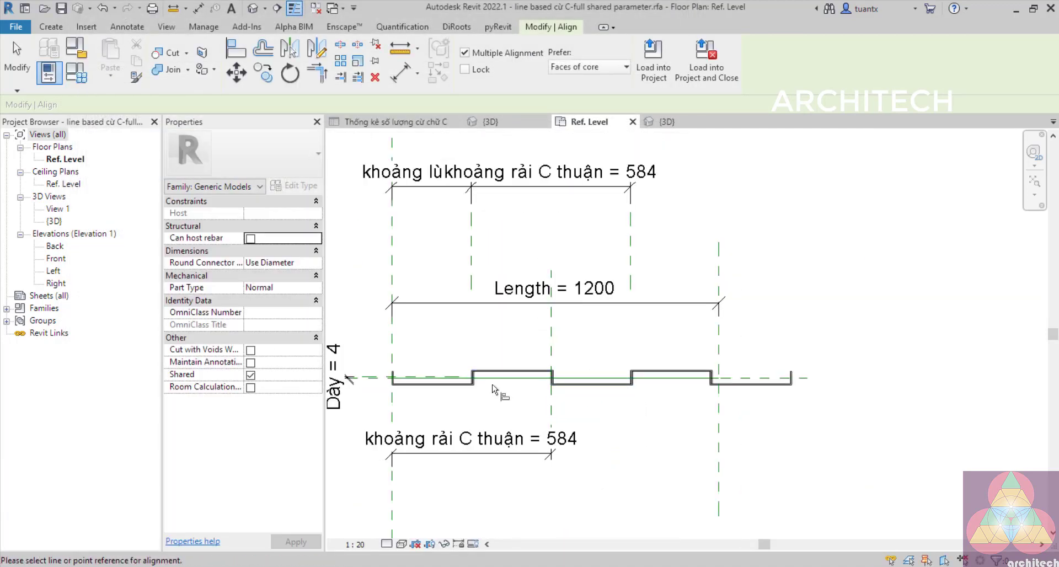
scroll(425, 378, up, 2)
scroll(425, 377, up, 1)
middle_drag(425, 376, 353, 287)
- Set the Cao parameter to 500 in the family parameters
click(76, 73)
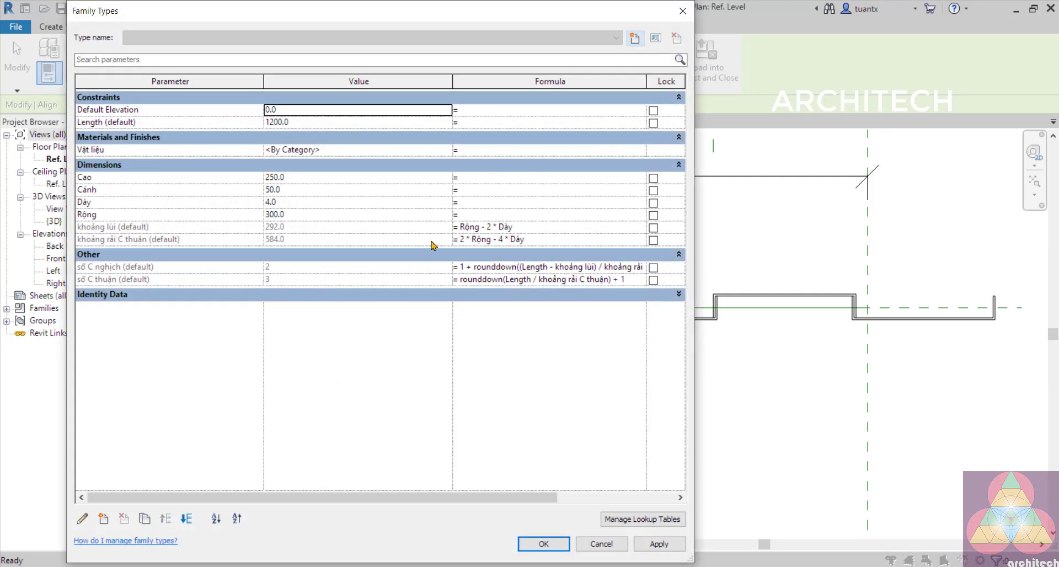
click(352, 179)
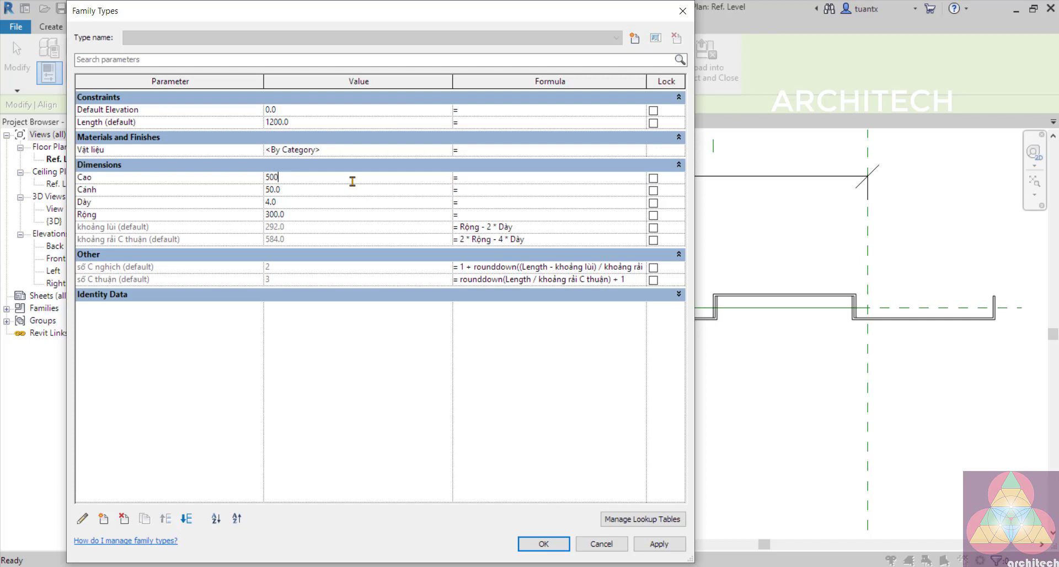
click(540, 543)
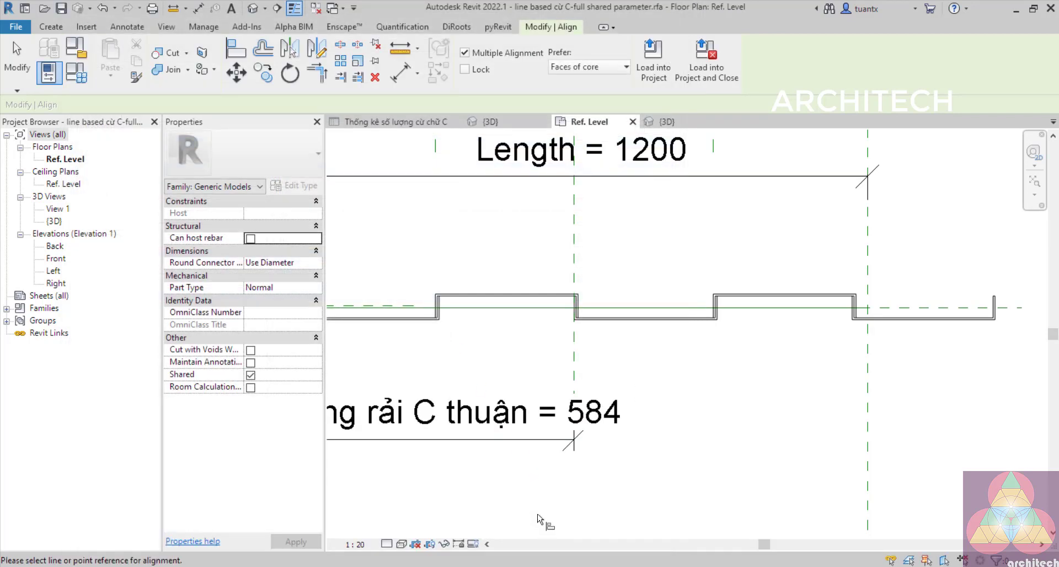
scroll(519, 412, down, 2)
middle_drag(514, 410, 461, 379)
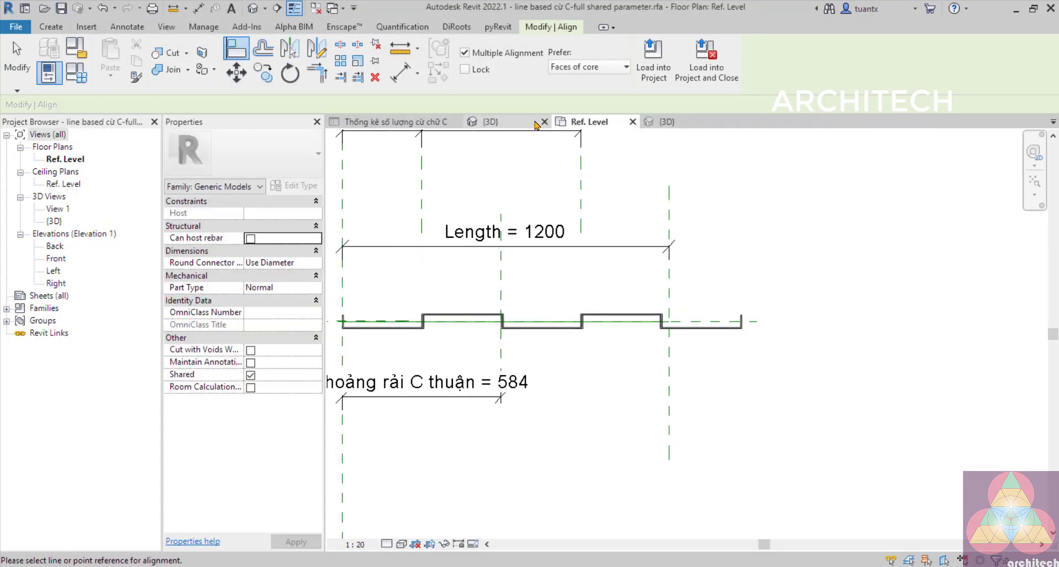
- Examine the interlocking C sheet piles in the family's 3D view
click(668, 123)
scroll(596, 276, down, 2)
shift+middle_drag(566, 369, 649, 326)
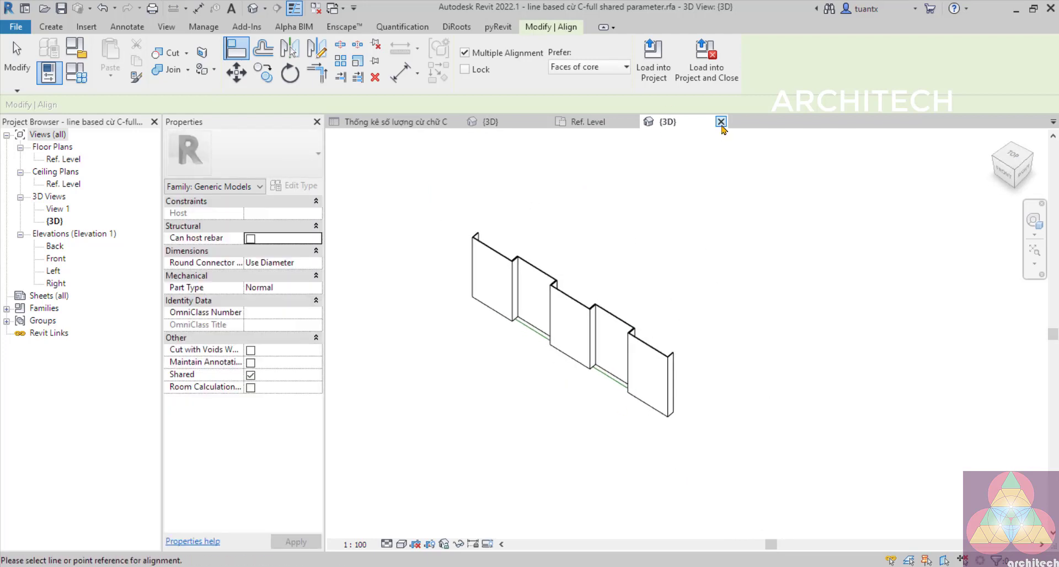
- Close the family's 3D view and load the family into the temp.0001 project
click(721, 121)
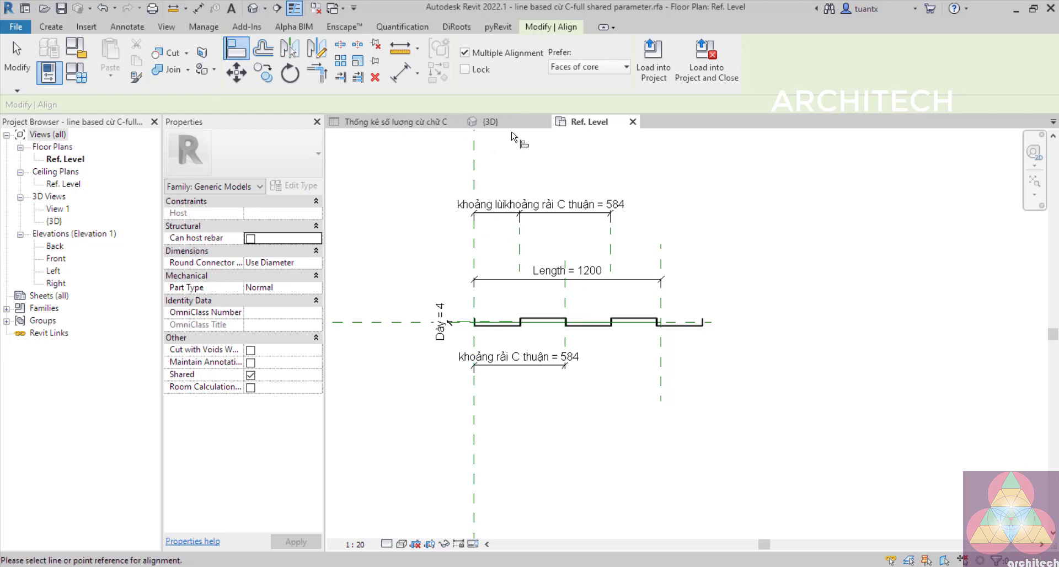
click(664, 73)
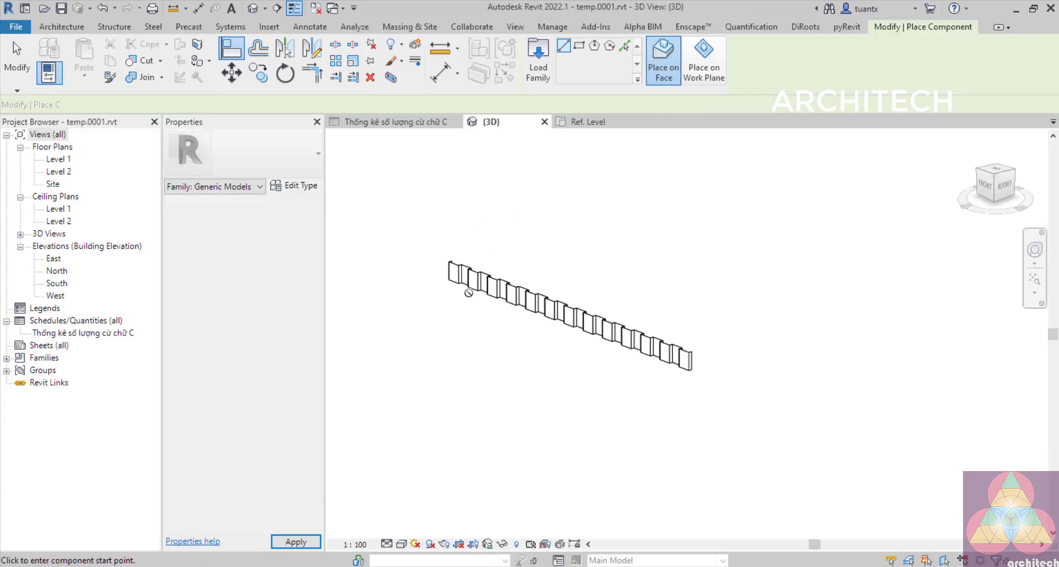
- In the Level 1 plan, place a "line based cừ C-full shared parameter" row on the work plane, about 1900 mm long at about 25°, below the existing row
double_click(56, 159)
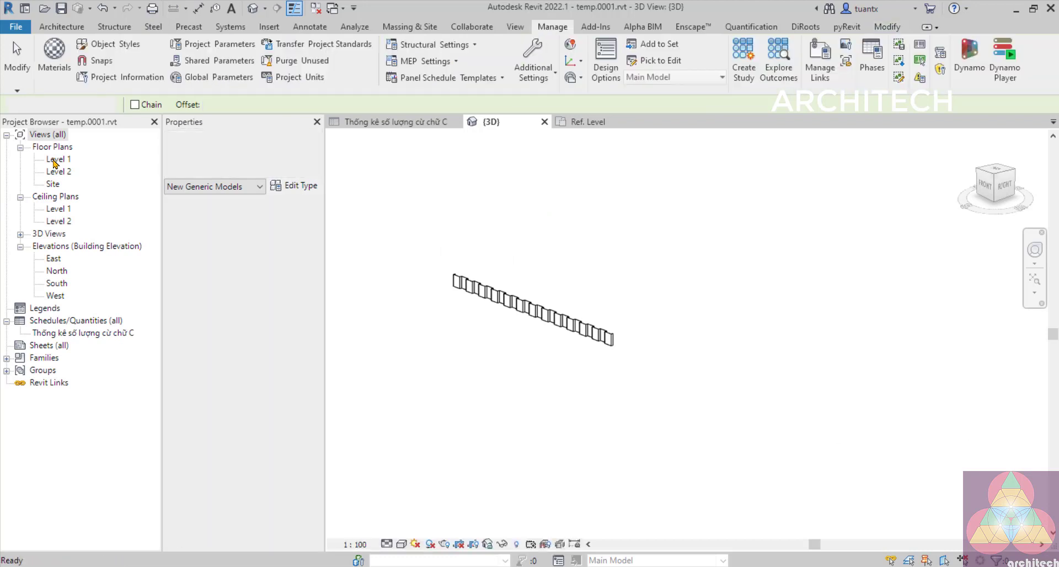
scroll(645, 329, up, 4)
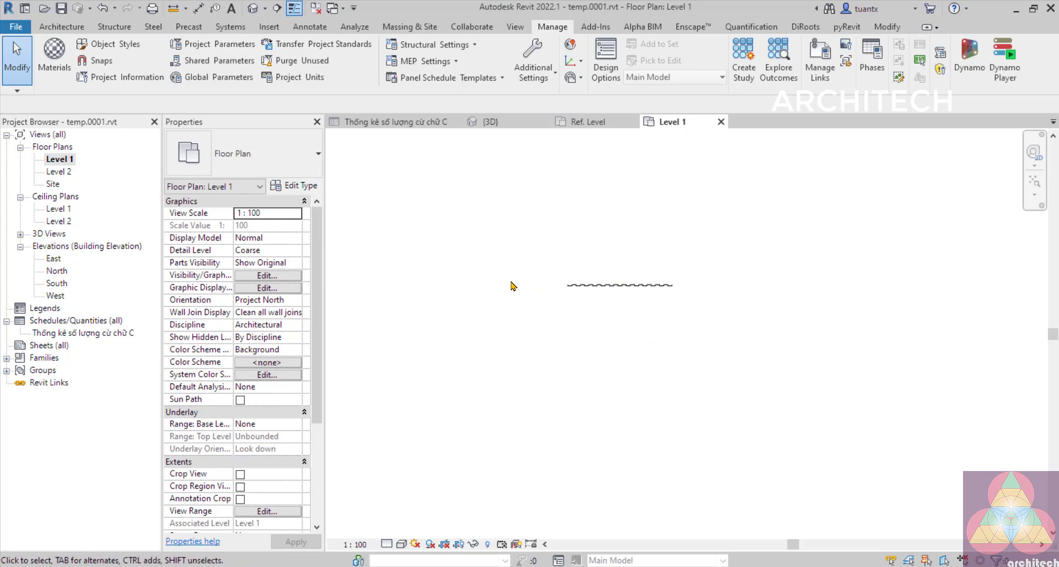
key(c)
key(m)
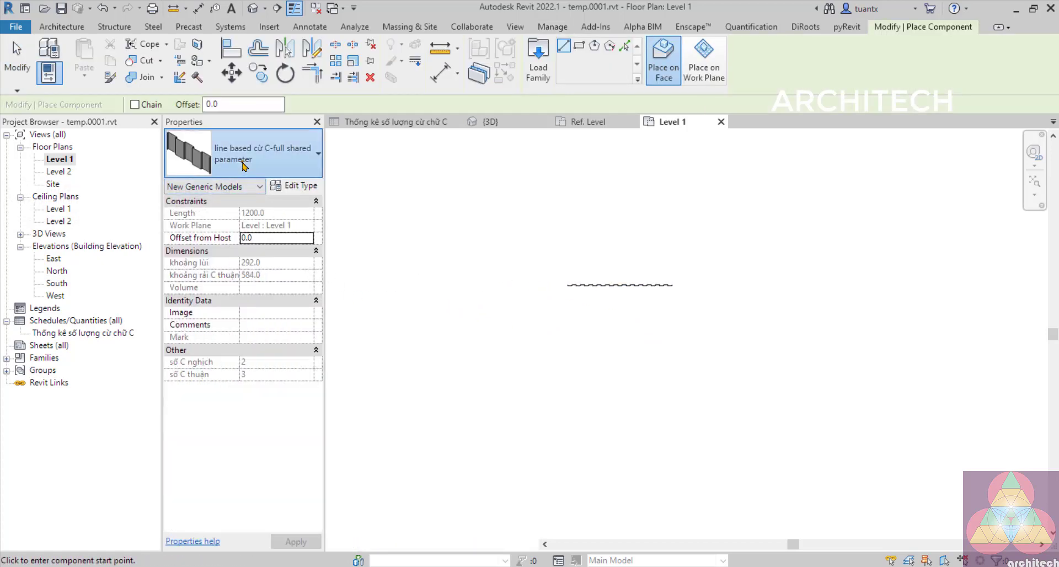
click(245, 166)
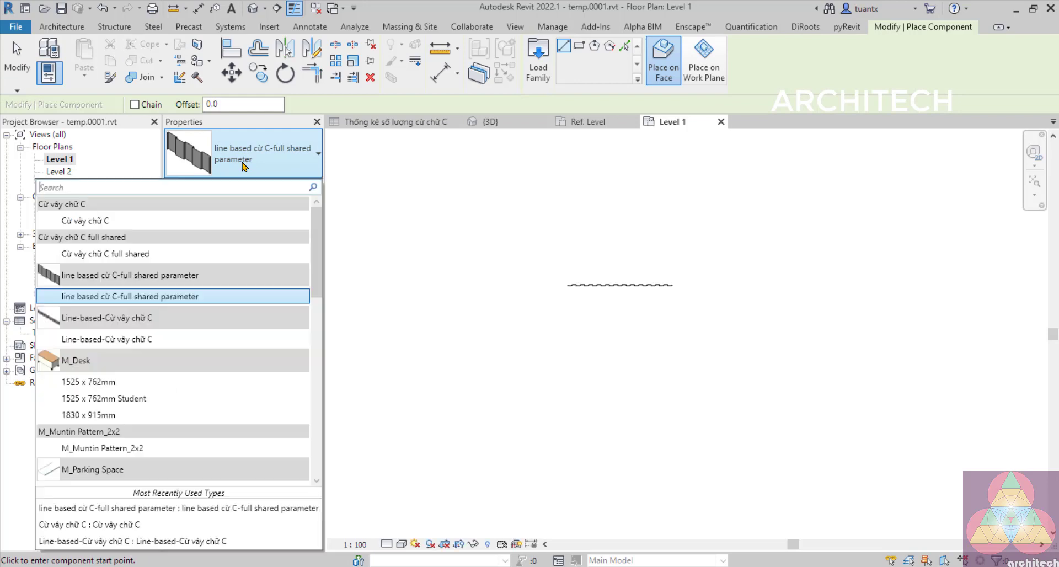
click(140, 298)
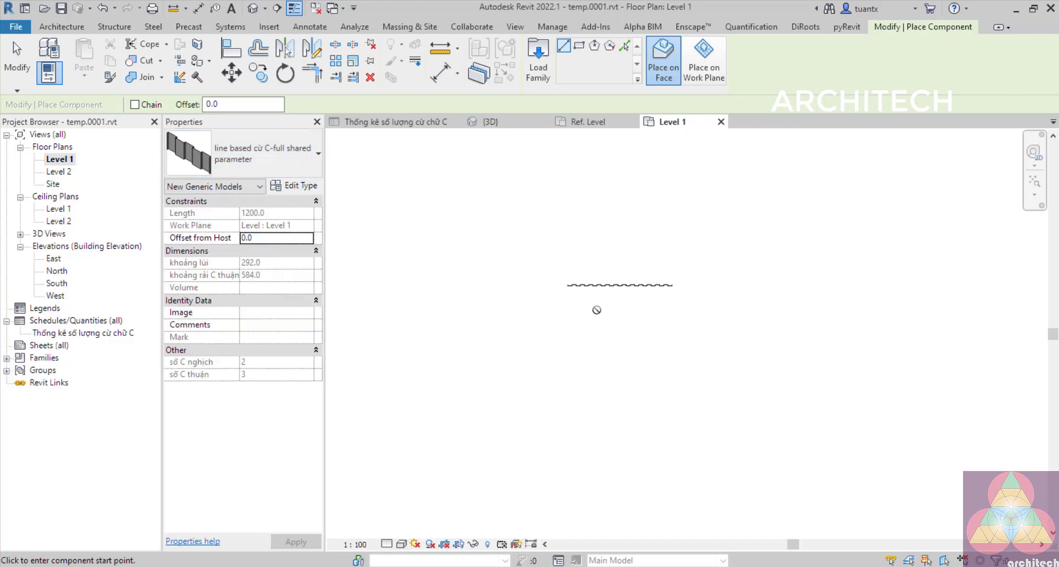
click(704, 61)
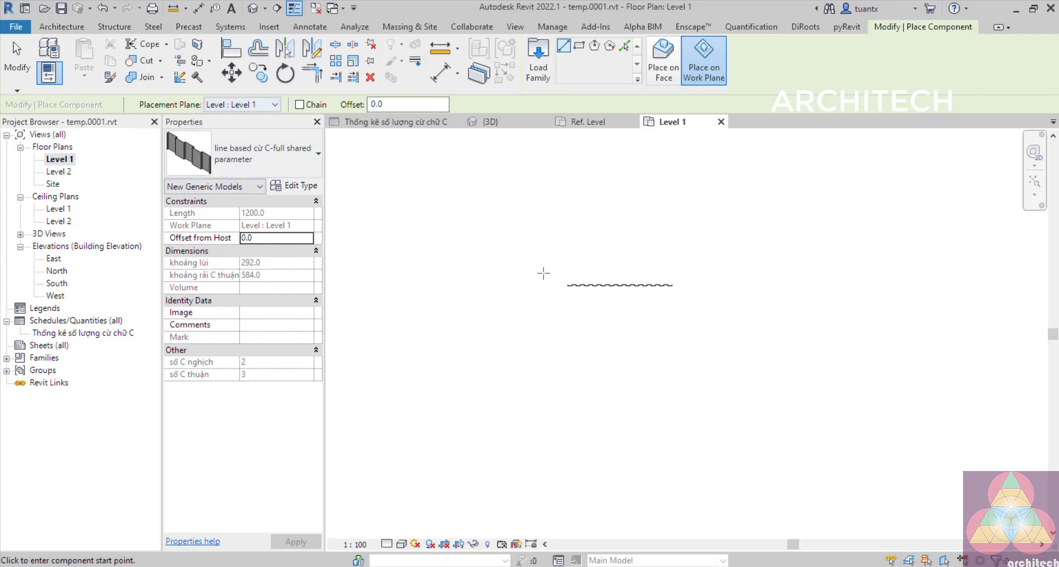
scroll(585, 303, up, 3)
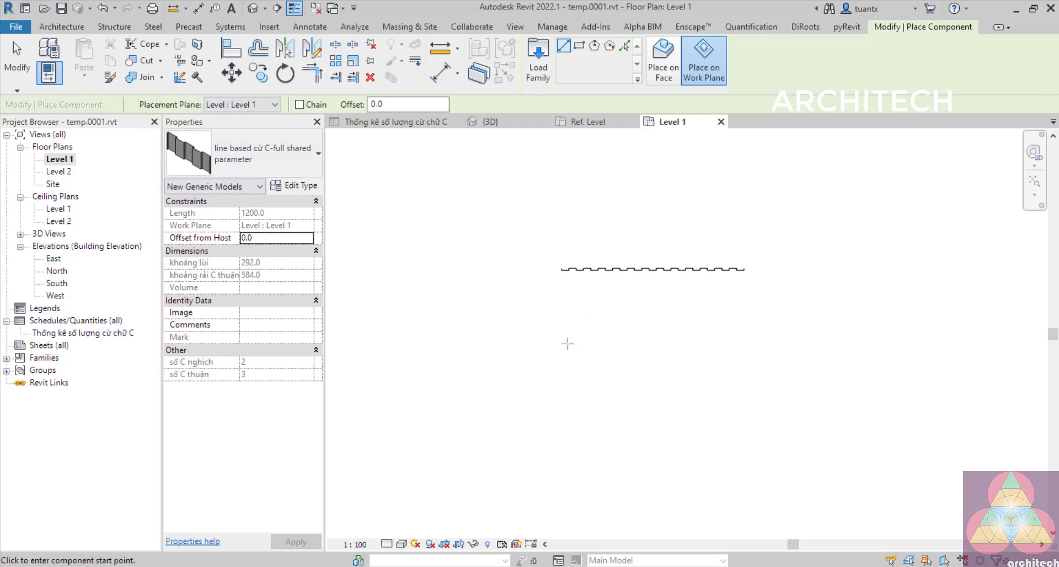
click(635, 313)
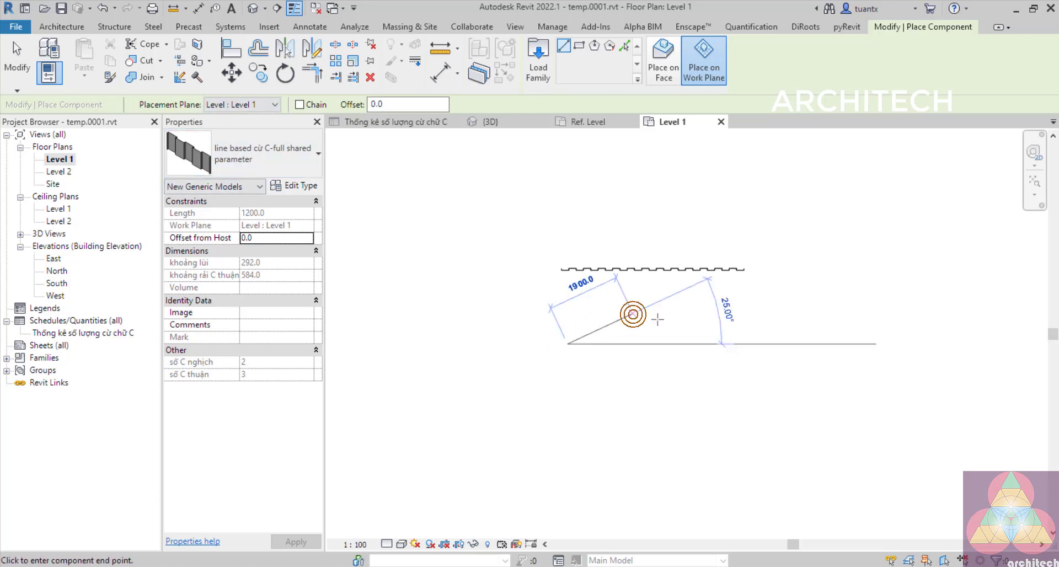
scroll(629, 331, up, 3)
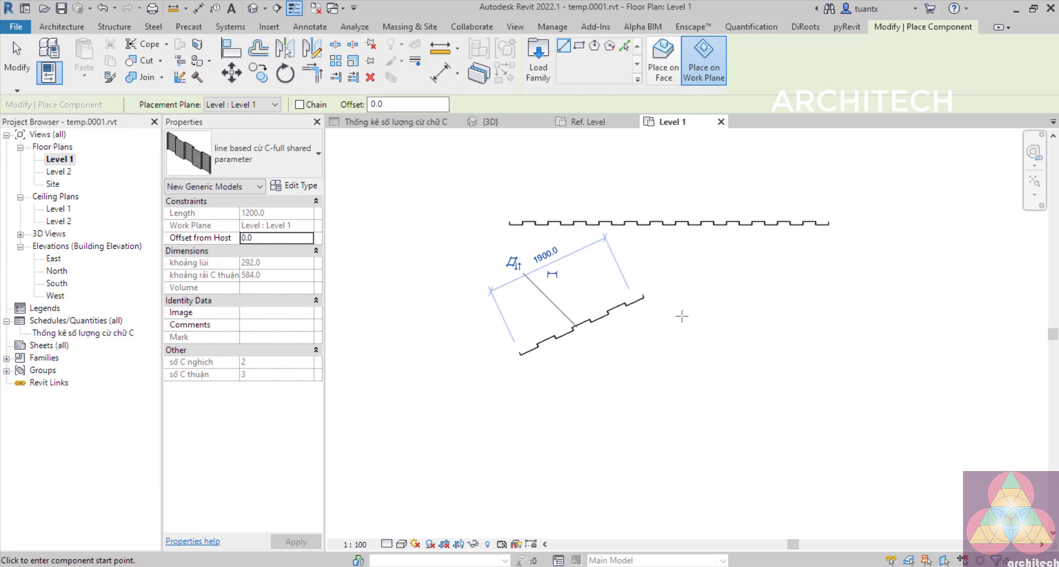
key(Escape)
key(Escape)
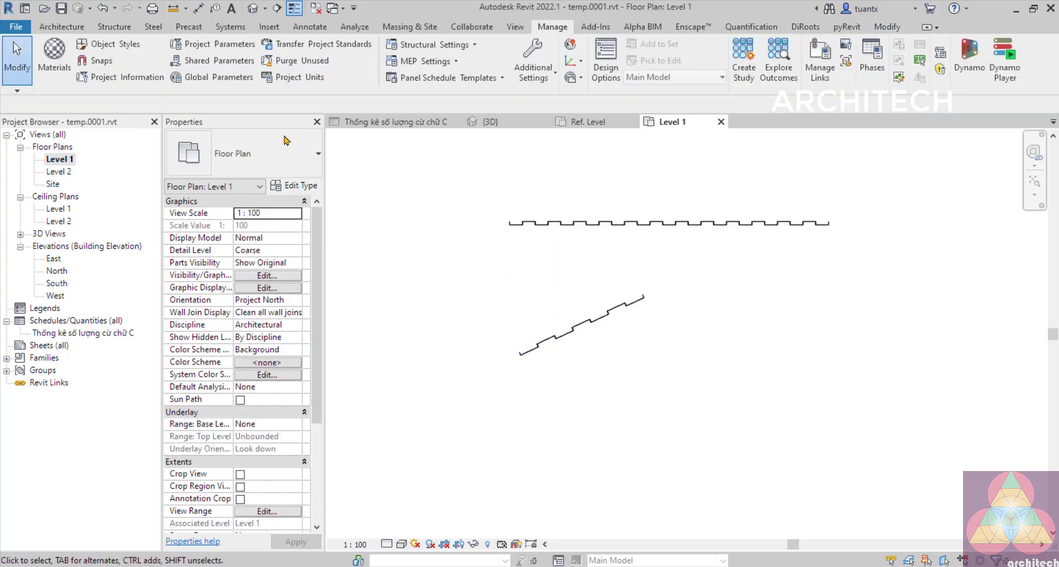
- Examine the newly placed sheet pile row in the project's 3D view alongside the existing row
click(602, 332)
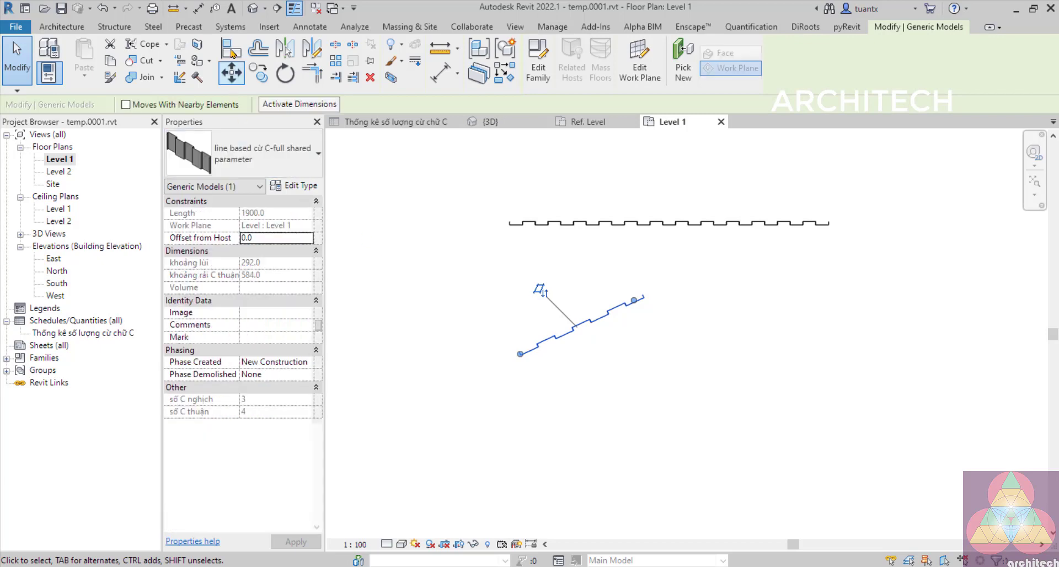
click(254, 10)
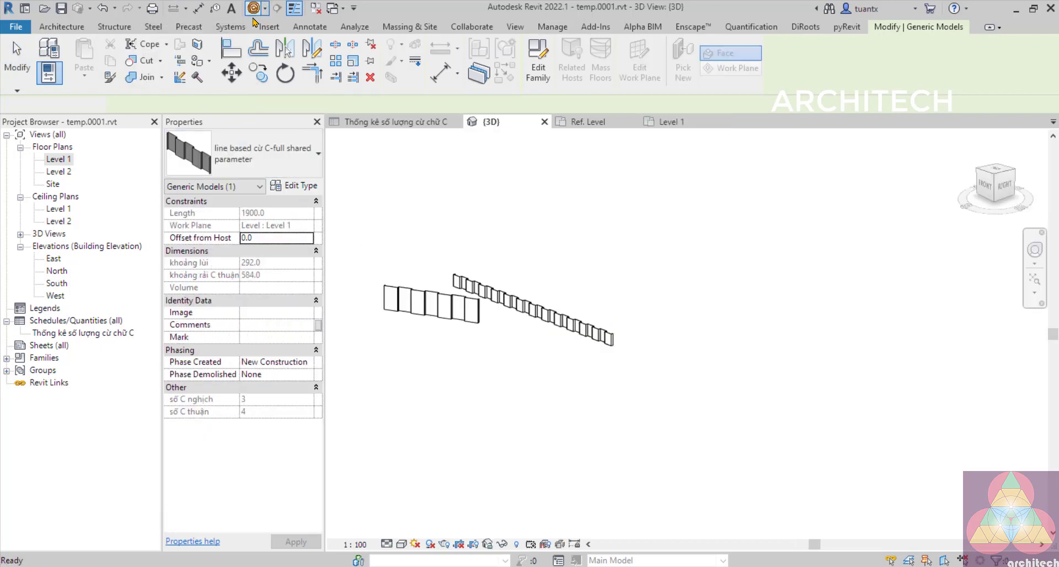
shift+middle_drag(456, 328, 505, 332)
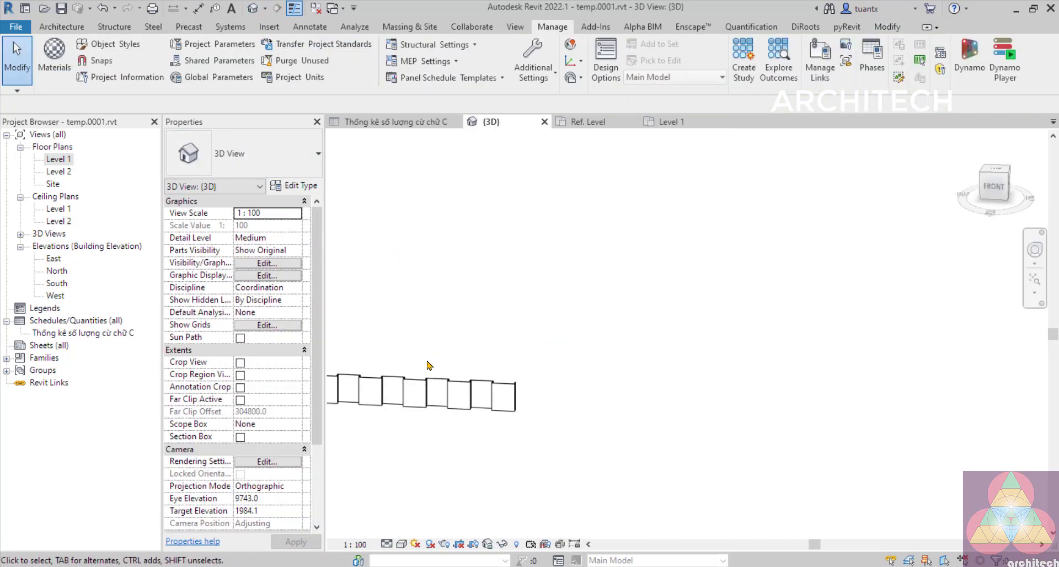
scroll(403, 368, down, 3)
middle_drag(387, 375, 589, 303)
shift+middle_drag(513, 373, 543, 380)
scroll(452, 344, up, 3)
middle_drag(452, 344, 583, 294)
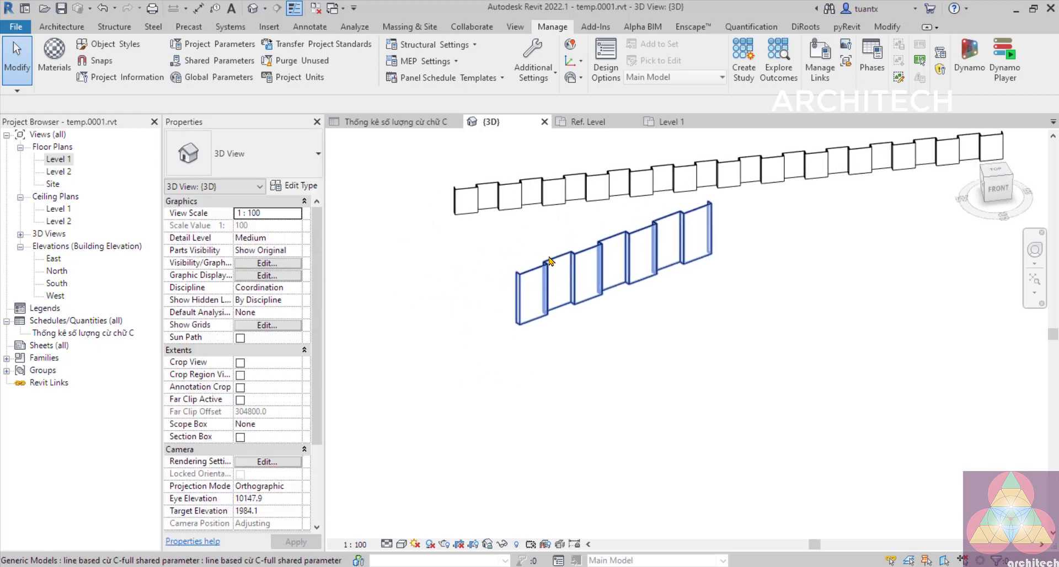
- Select a single nested C sheet pile within the new row and set its type's Type Mark to C2
click(541, 270)
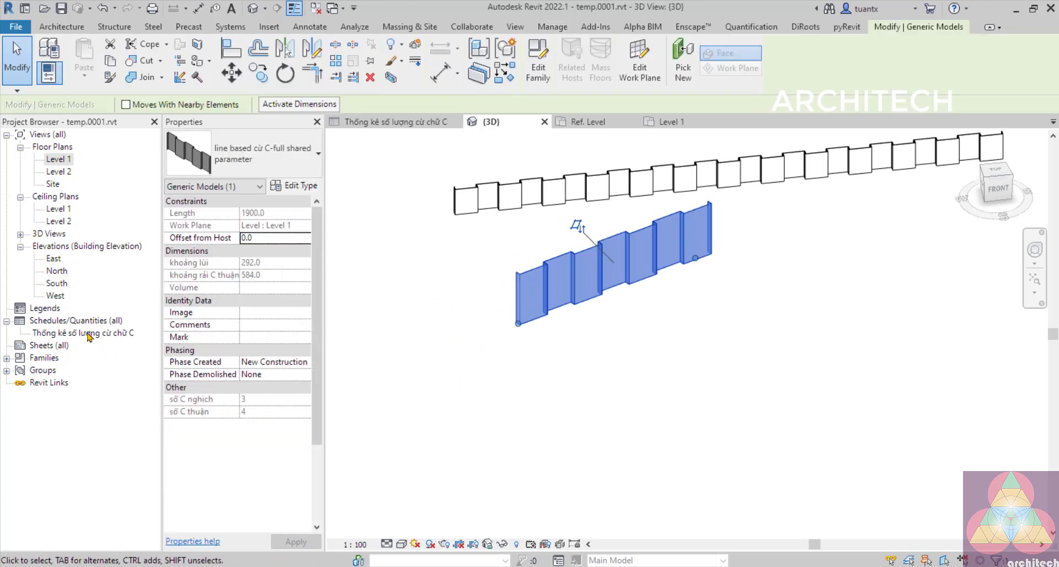
click(89, 333)
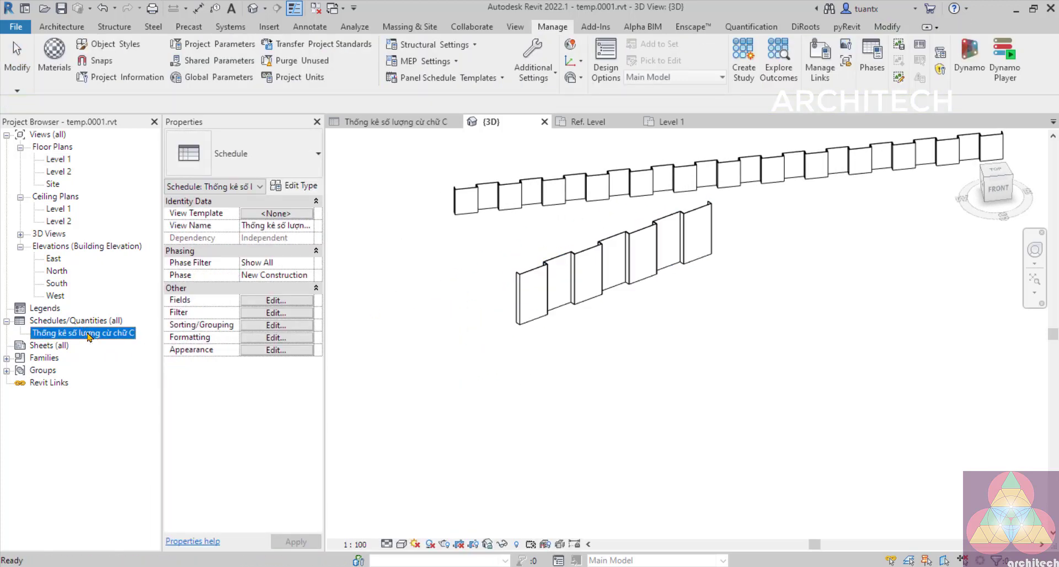
click(530, 292)
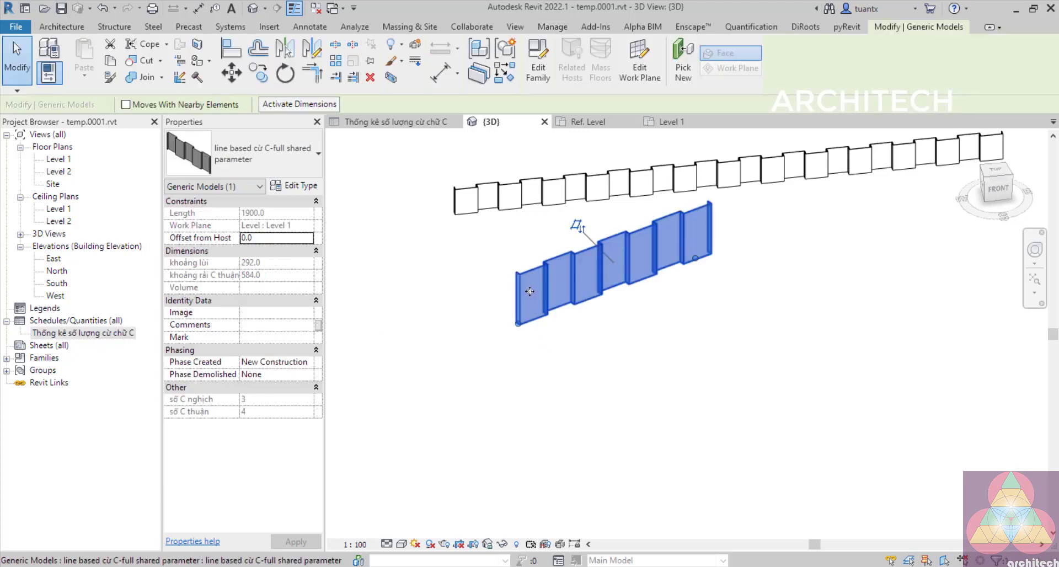
key(Tab)
key(Tab)
key(Tab)
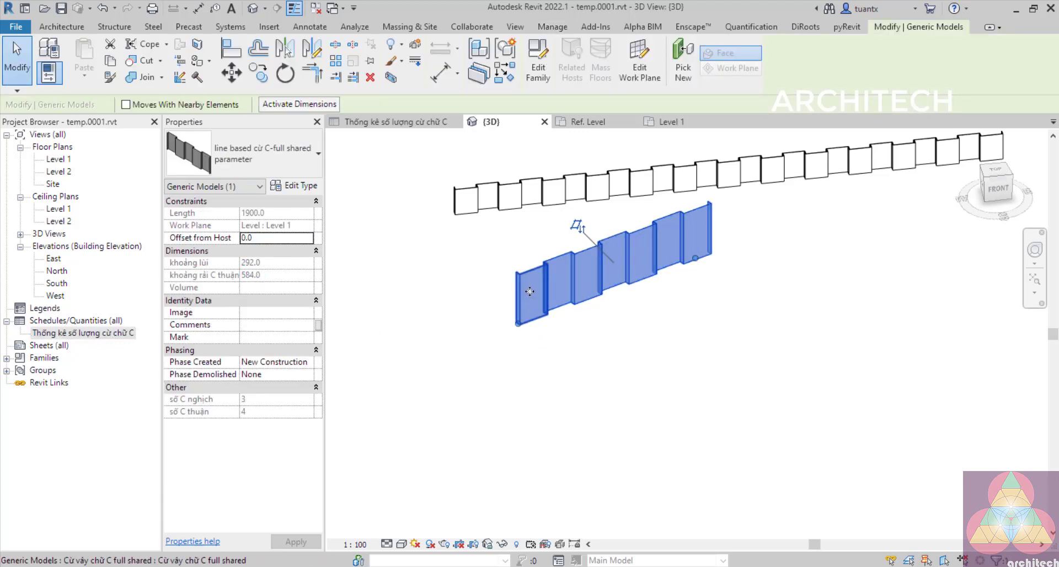
click(530, 291)
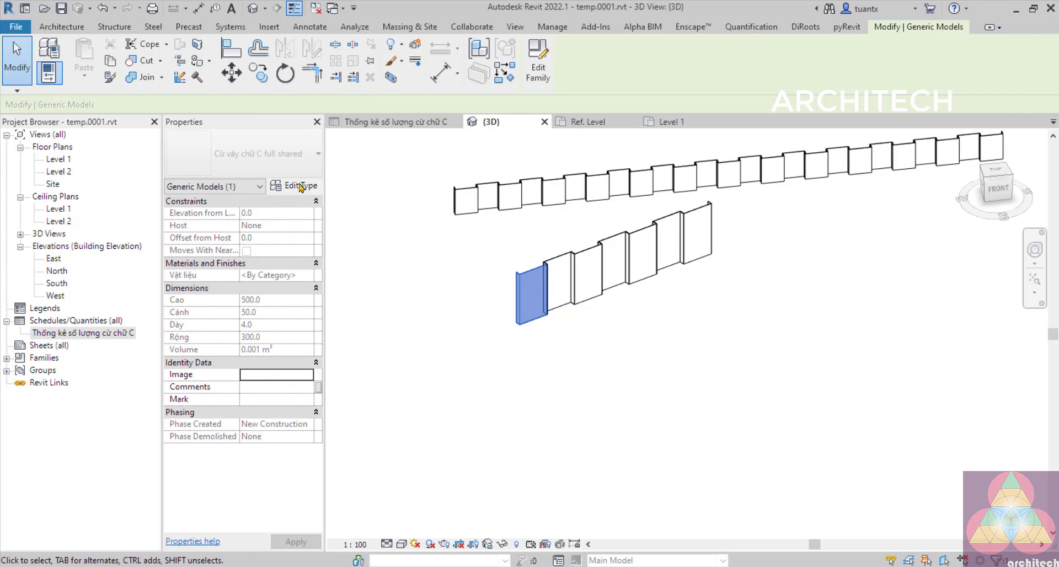
click(301, 188)
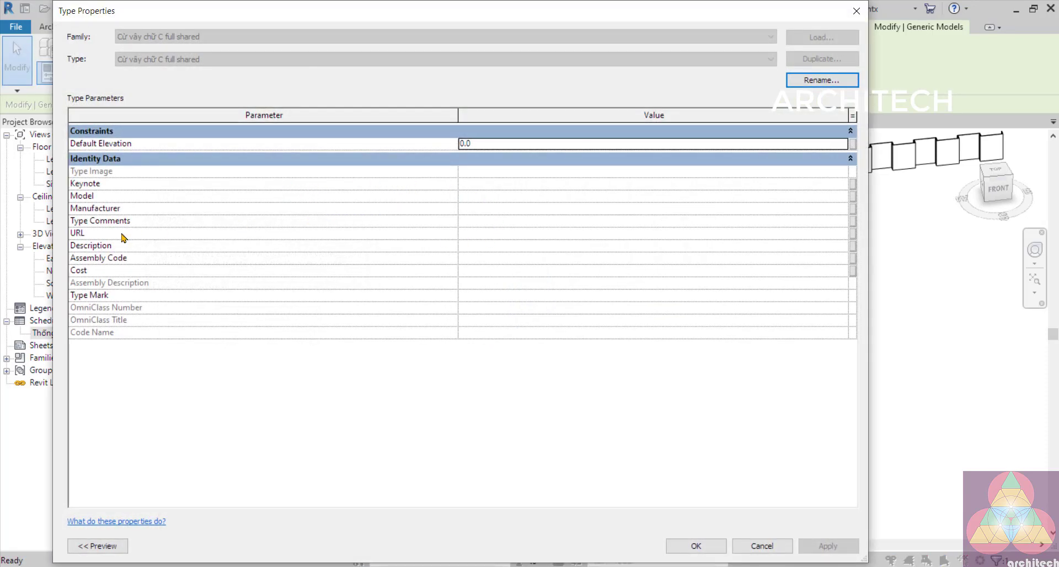
click(469, 298)
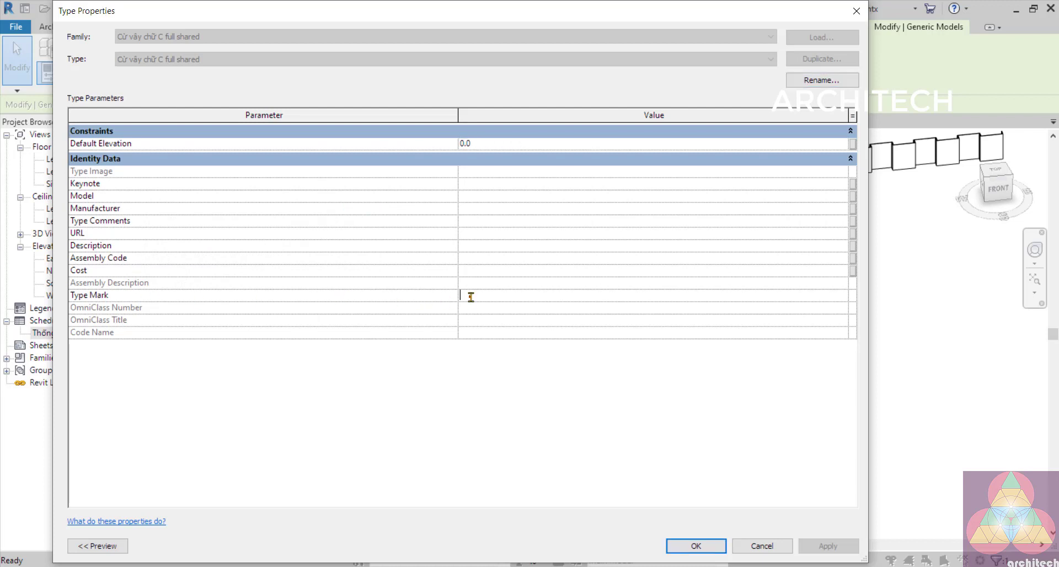
text(C2)
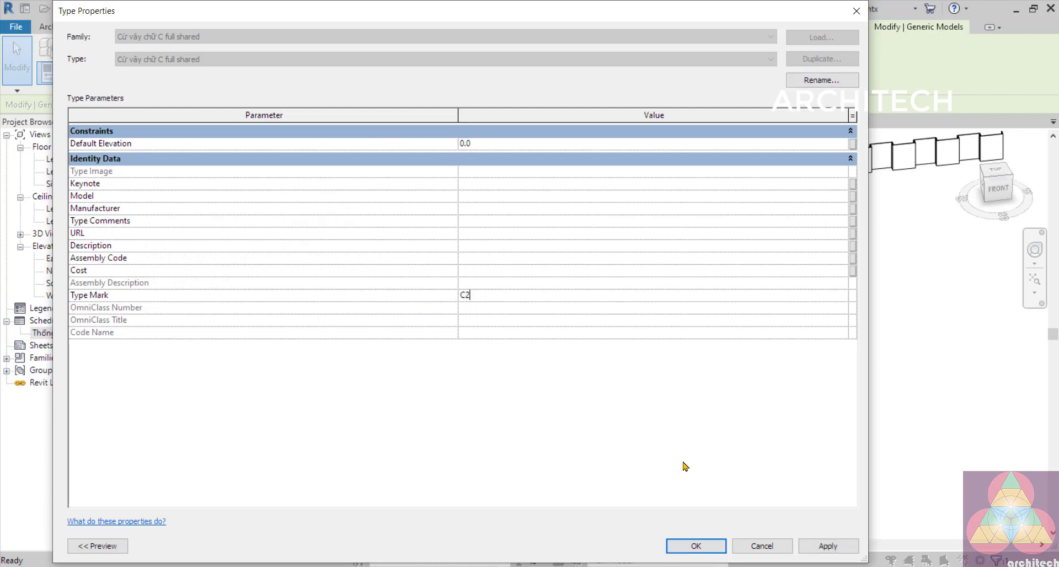
click(708, 548)
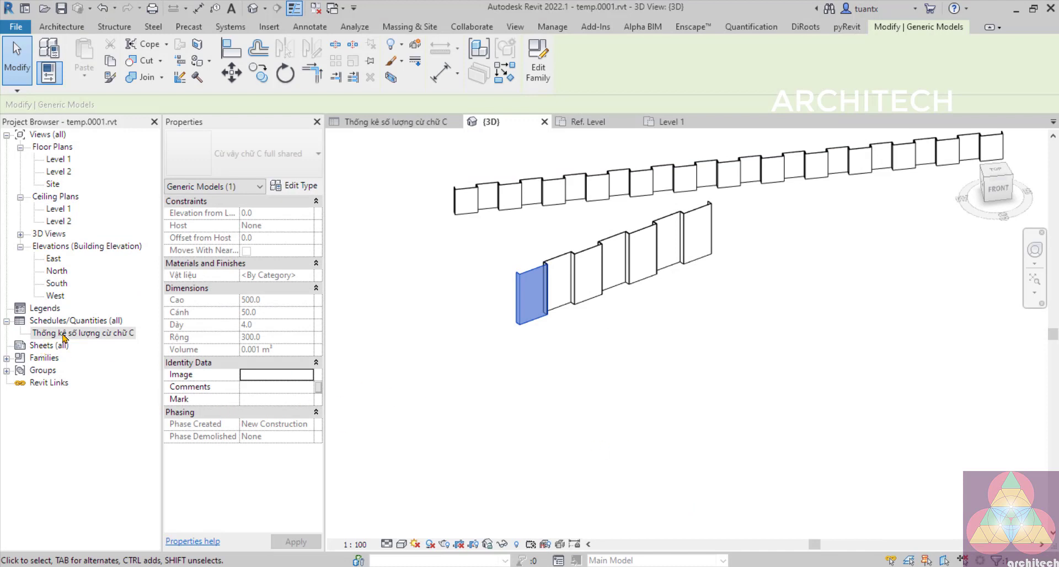
- Set the filter of the schedule "Thống kê số lượng cừ chữ C" to Type Mark equals C2
double_click(64, 334)
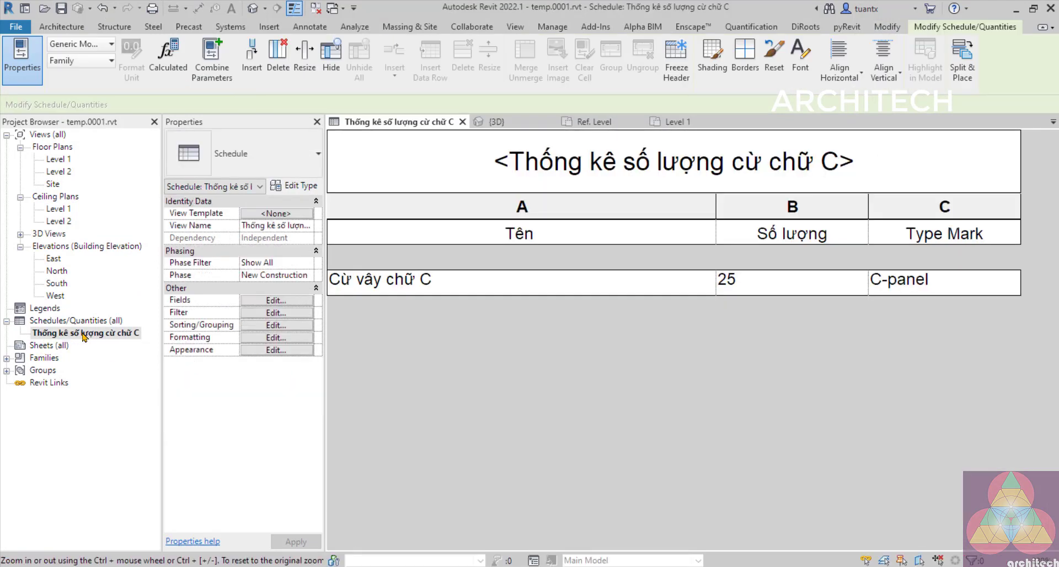
click(270, 313)
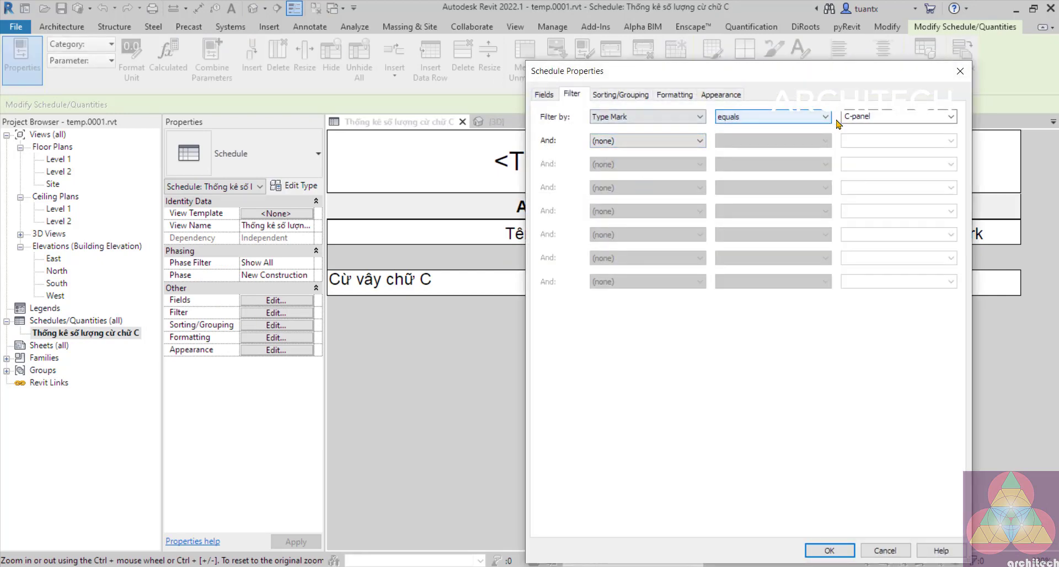
click(951, 116)
click(887, 131)
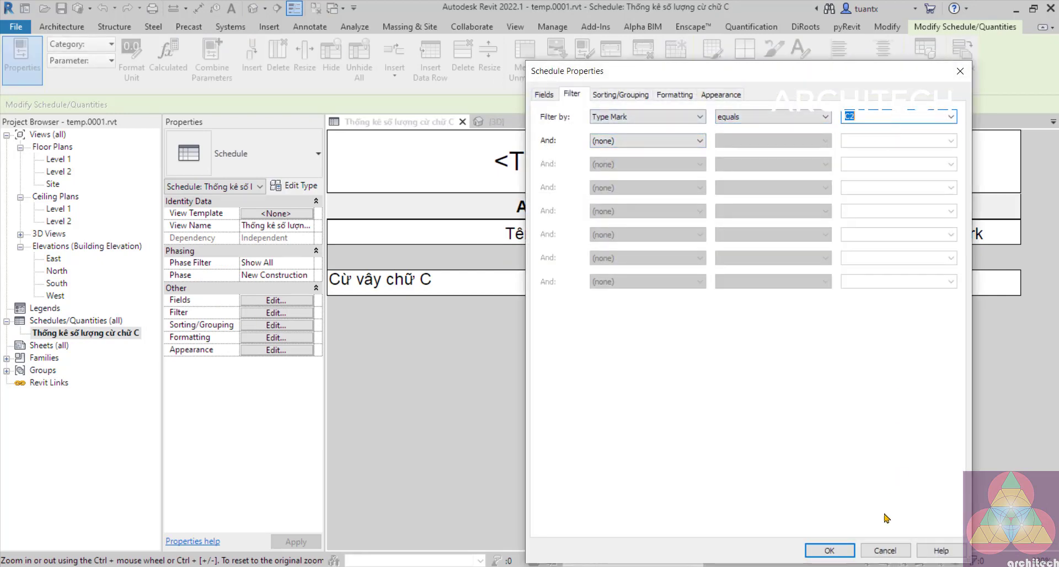
click(830, 551)
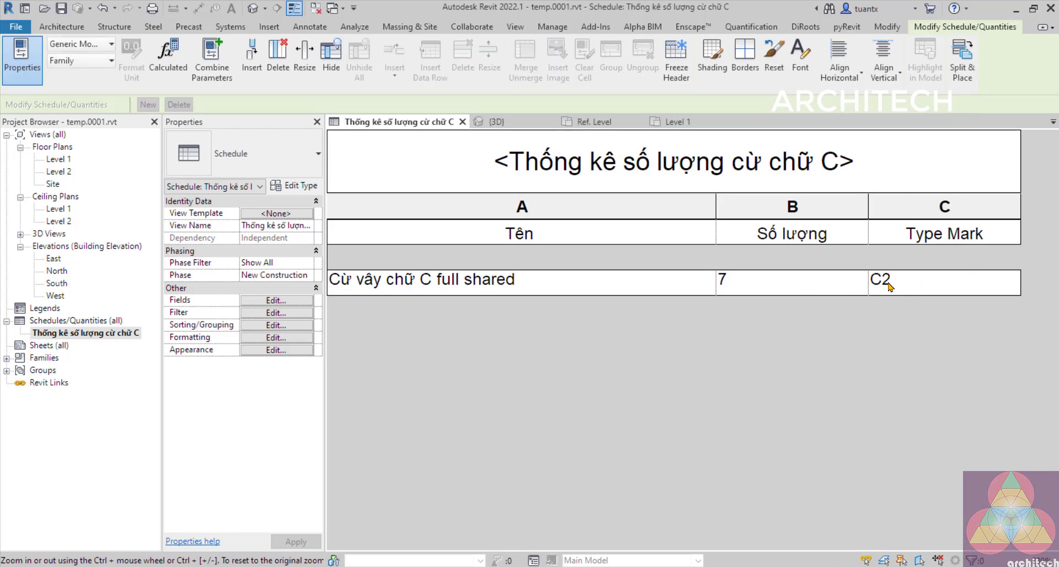
- Add the first listed Cao, Cánh and Dày parameters as fields of the schedule "Thống kê số lượng cừ chữ C"
click(491, 122)
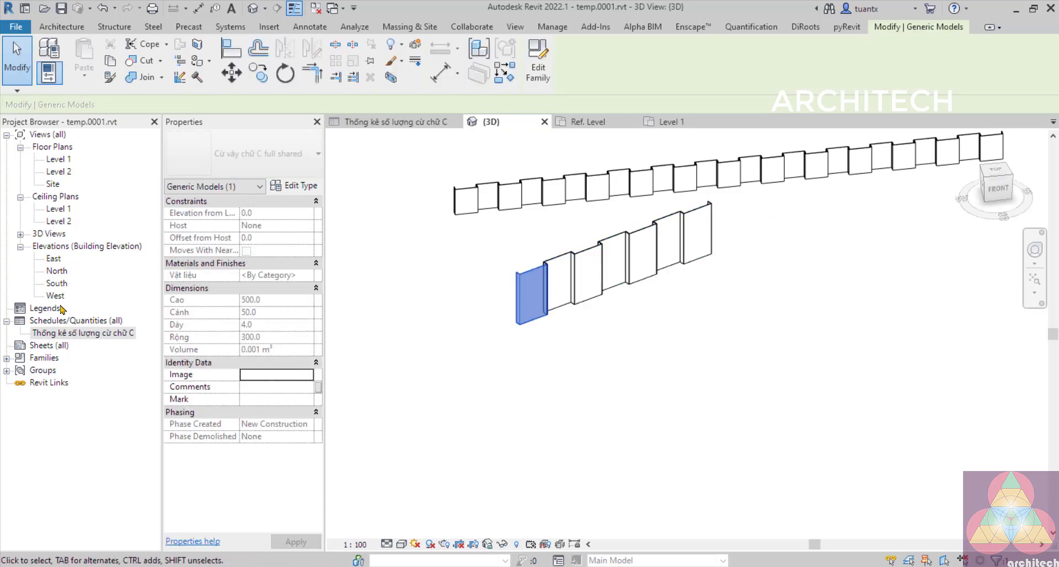
double_click(59, 333)
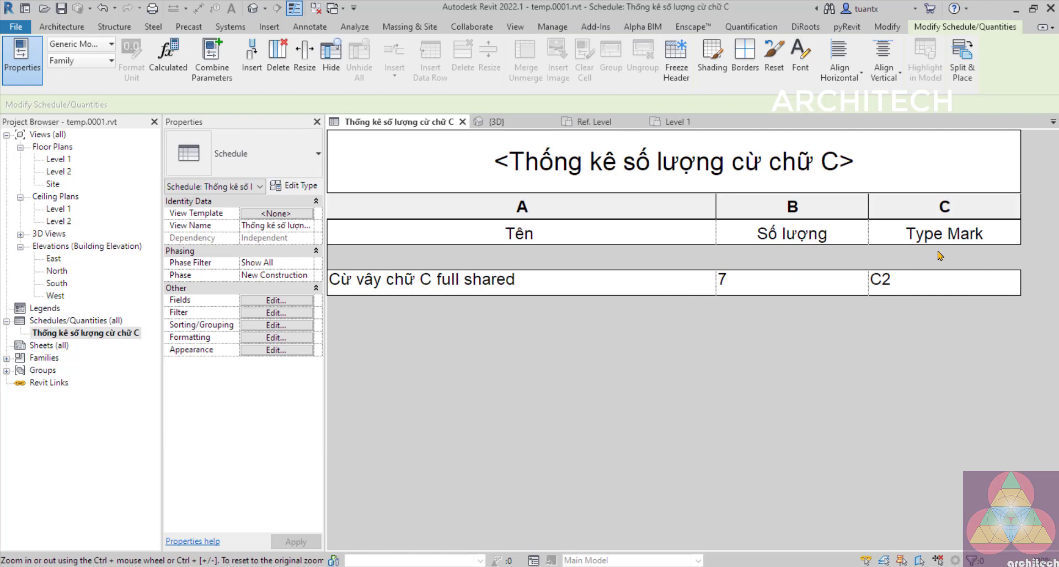
click(276, 301)
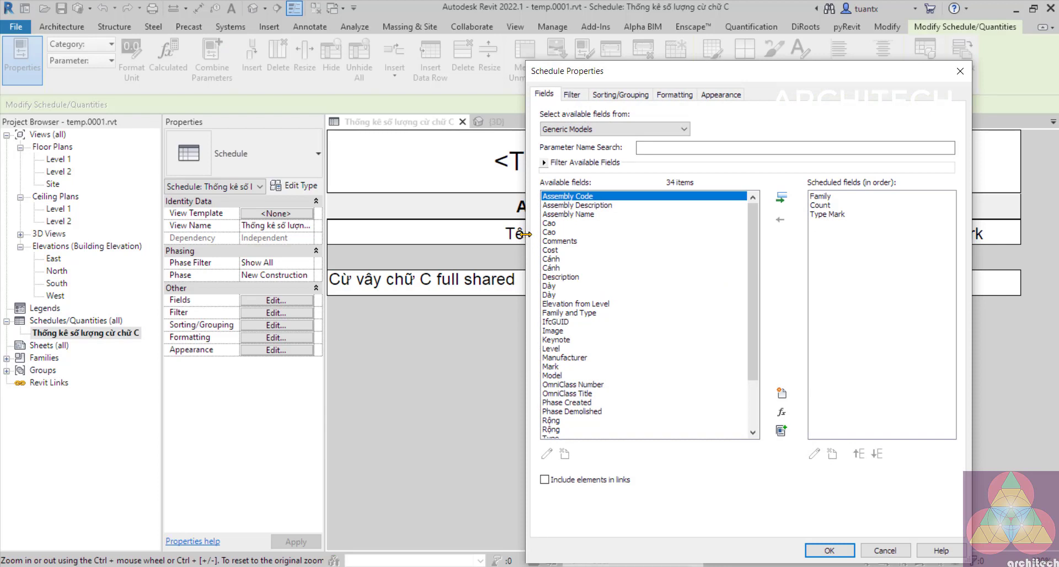
drag(524, 235, 350, 245)
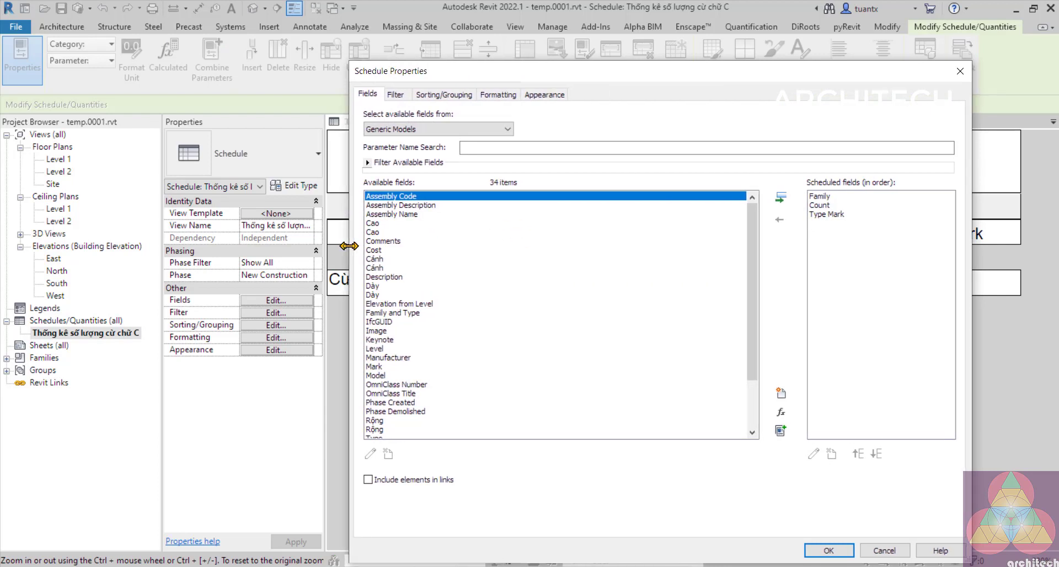
click(370, 224)
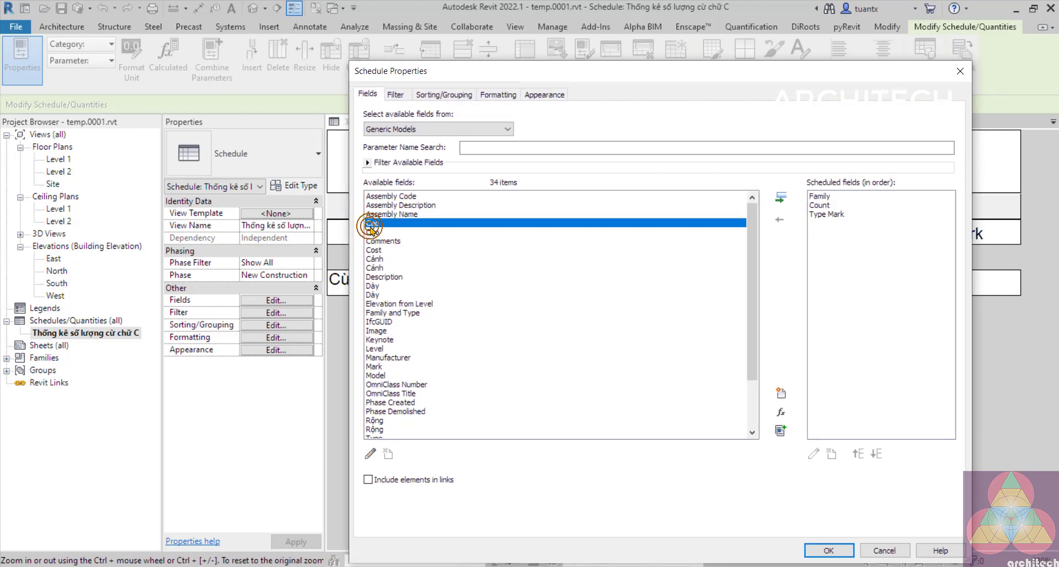
click(413, 129)
click(413, 129)
click(780, 198)
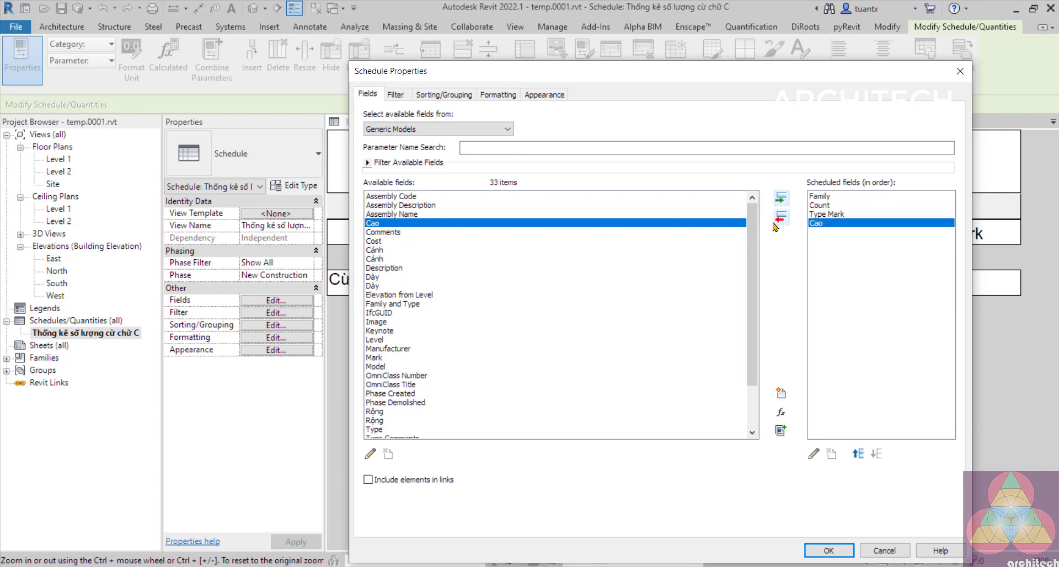
click(377, 250)
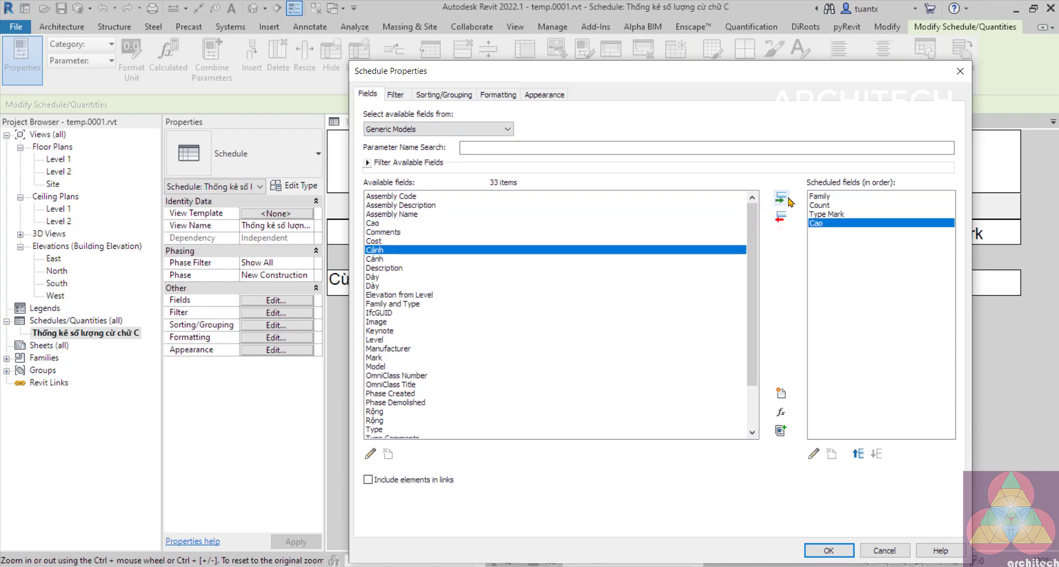
click(781, 198)
click(384, 269)
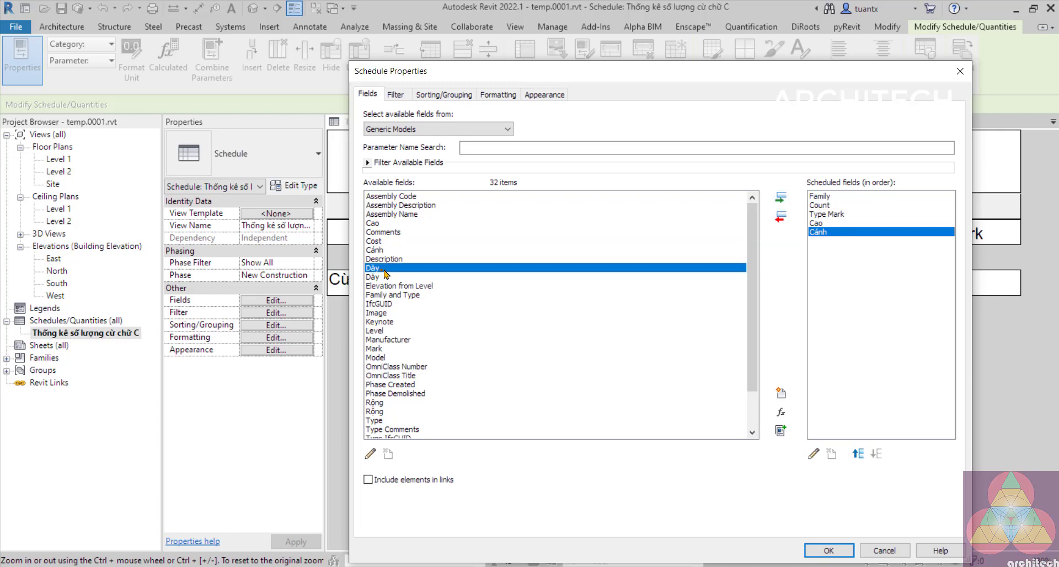
click(777, 200)
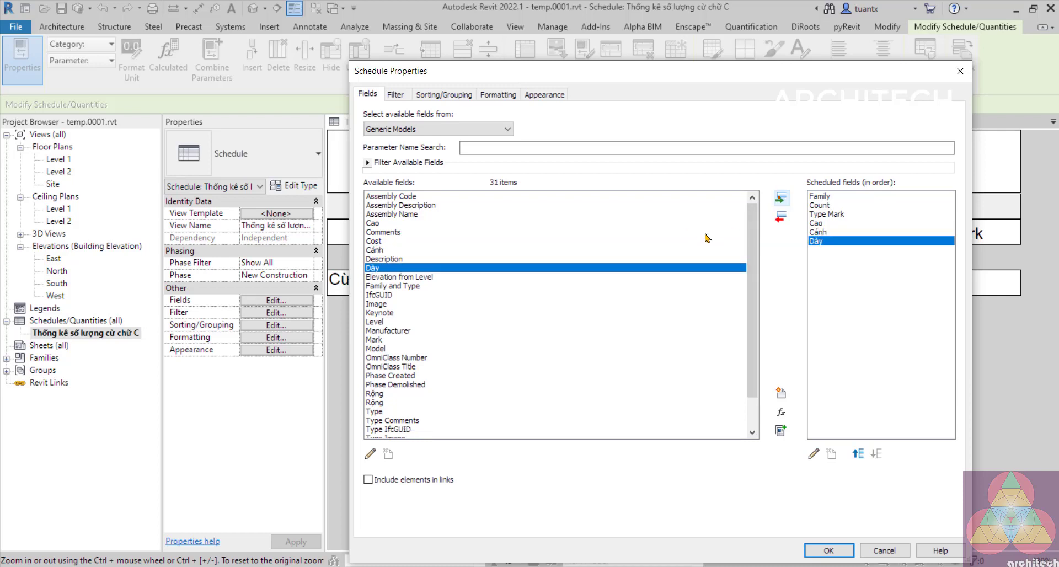
- Add the first listed Rộng parameter and the Vật liệu parameter to the scheduled fields and apply the field changes
scroll(400, 358, down, 2)
click(396, 359)
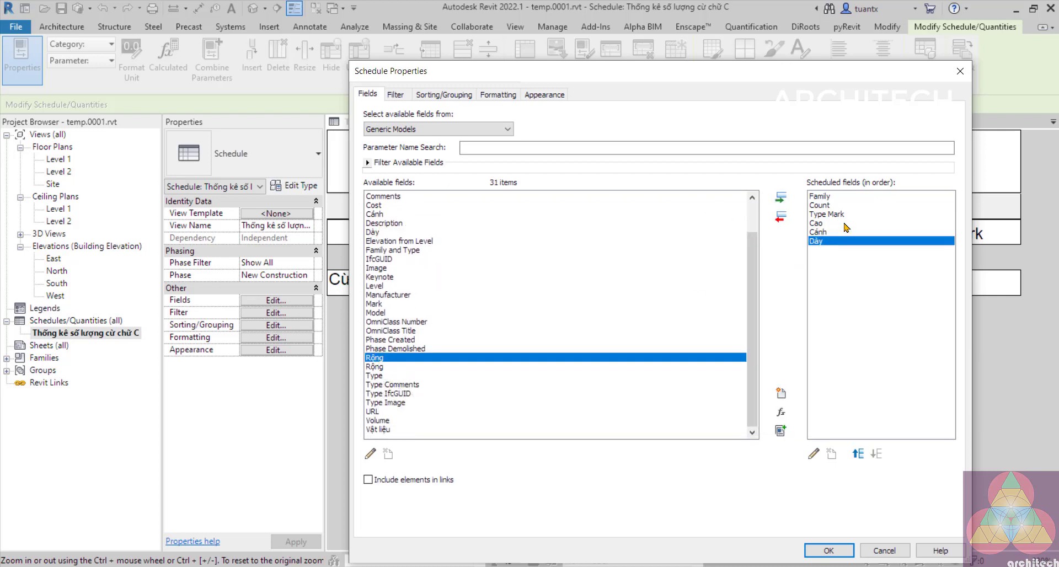
click(782, 198)
click(382, 429)
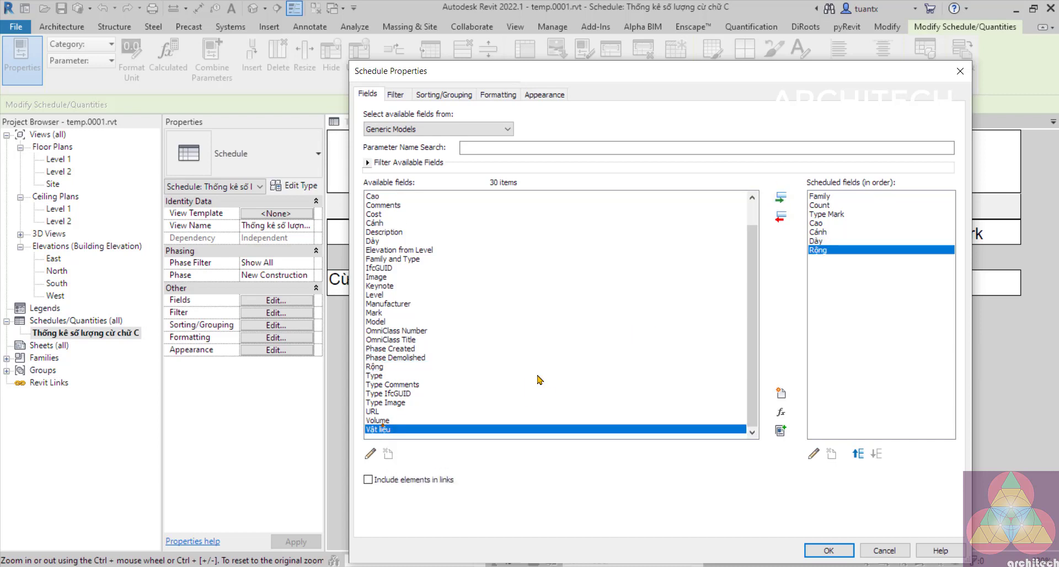
click(782, 197)
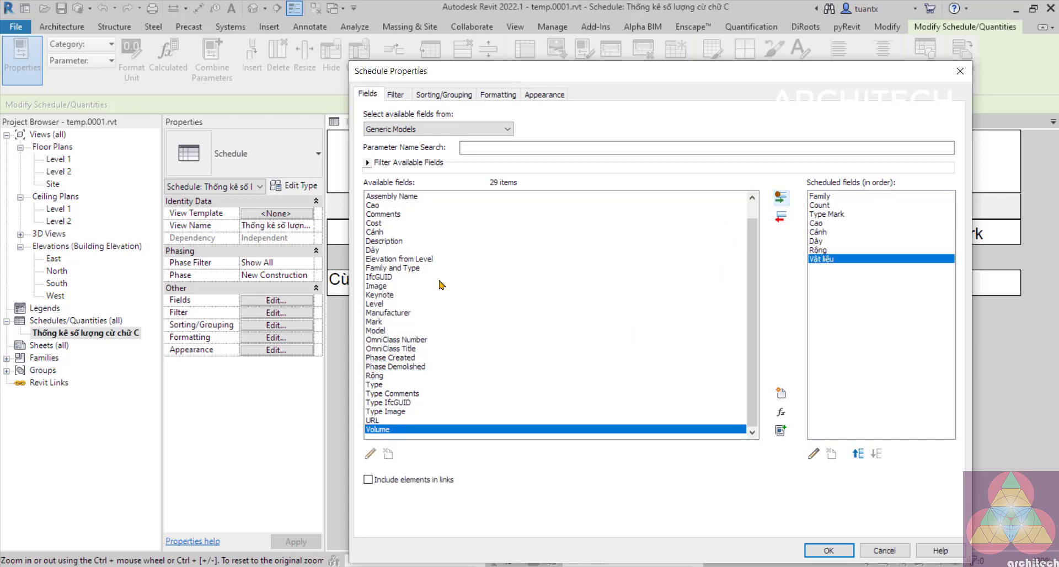
click(377, 252)
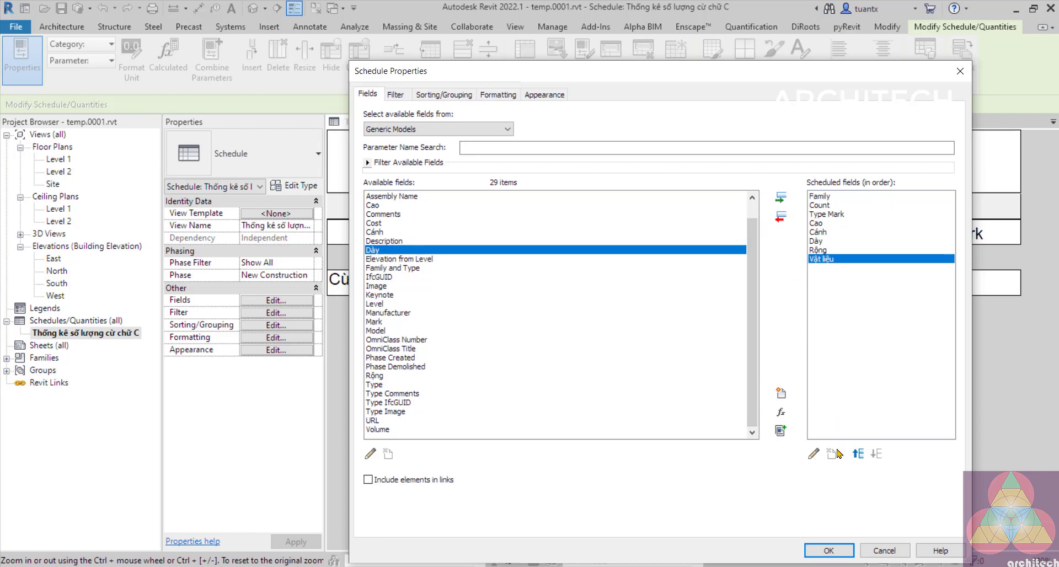
click(826, 551)
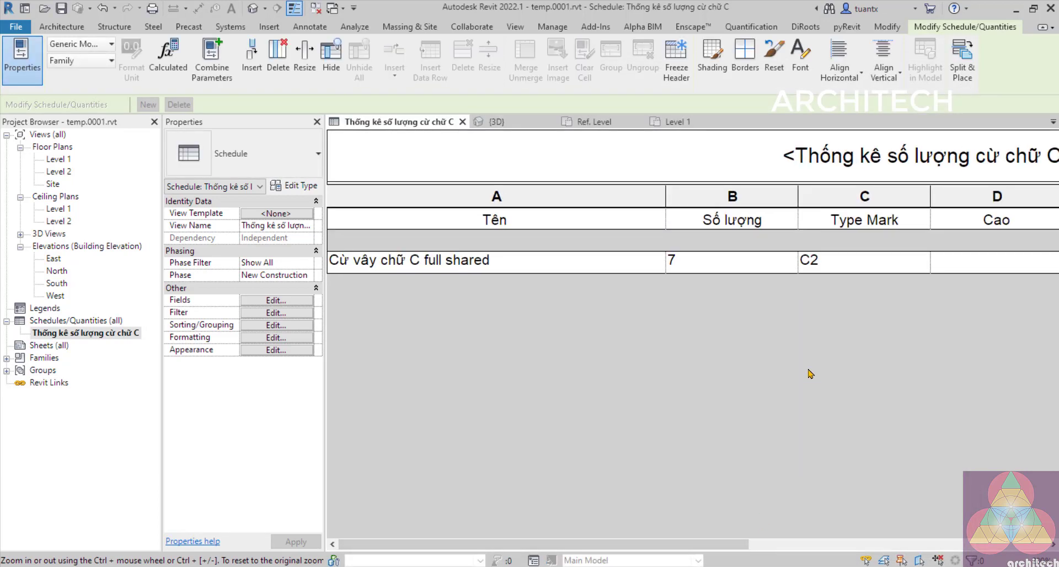
ctrl+scroll(810, 373, down, 4)
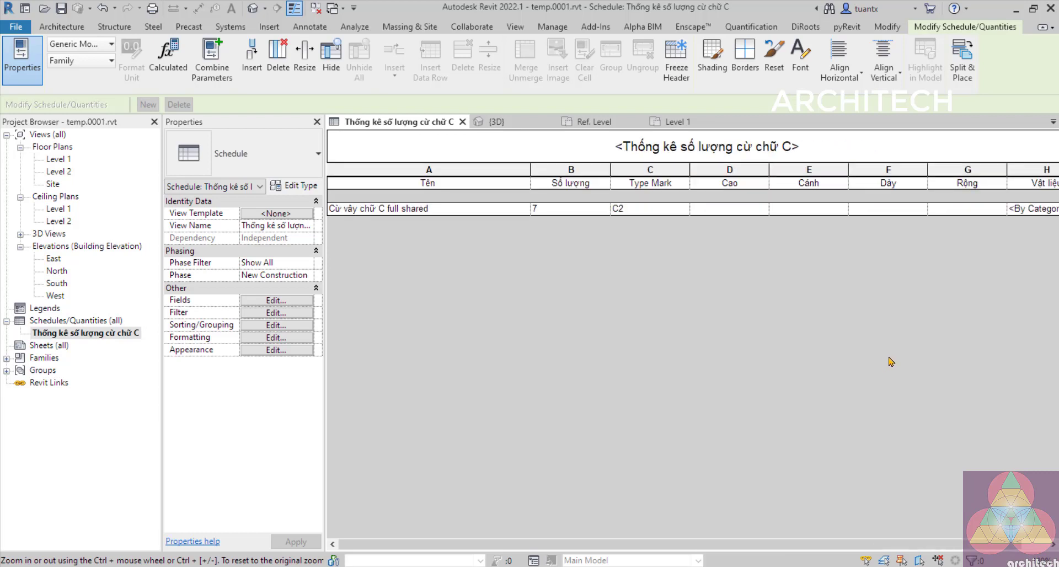
drag(664, 547, 799, 545)
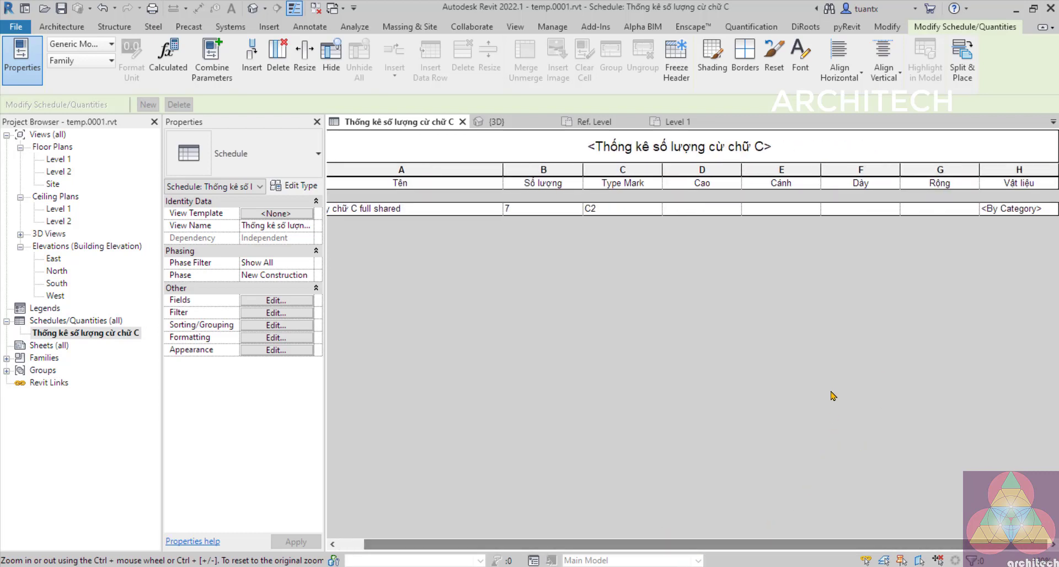
ctrl+scroll(839, 332, up, 1)
- Add the remaining Cao, Cánh, Dày and Rộng parameters after Vật liệu in the schedule and apply the change
click(300, 302)
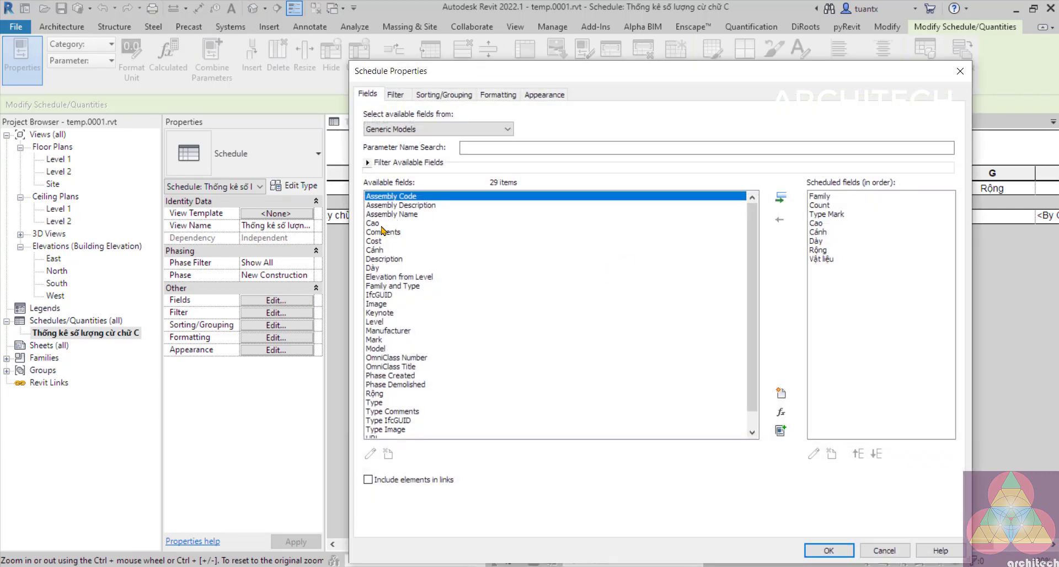
click(379, 223)
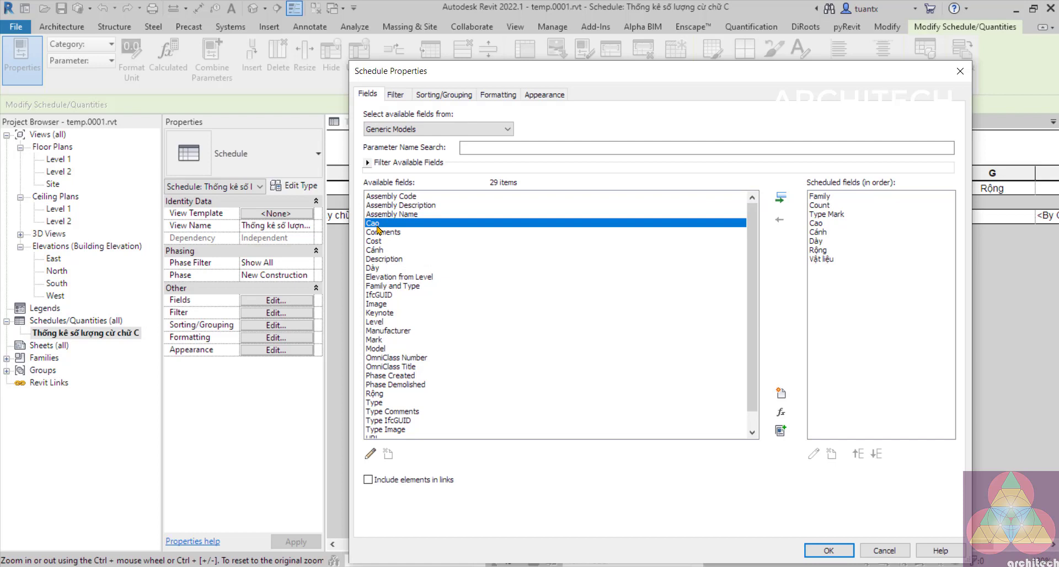
click(781, 198)
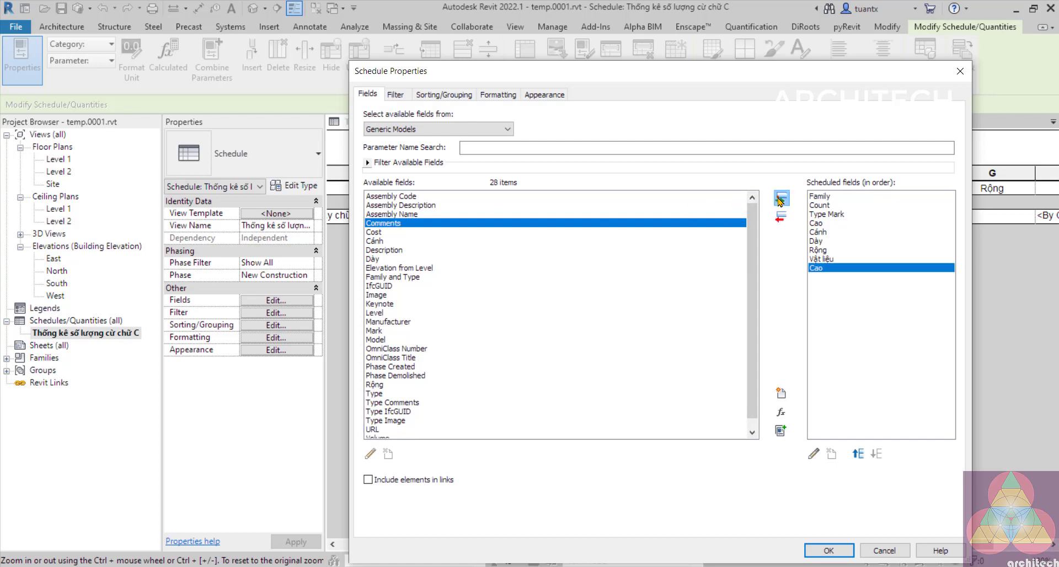
click(375, 243)
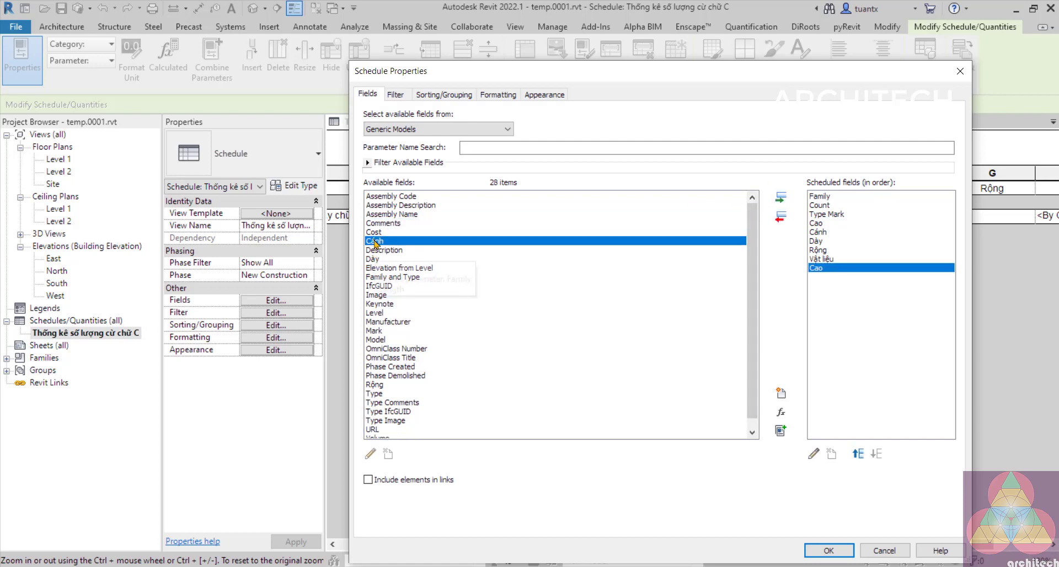
click(780, 198)
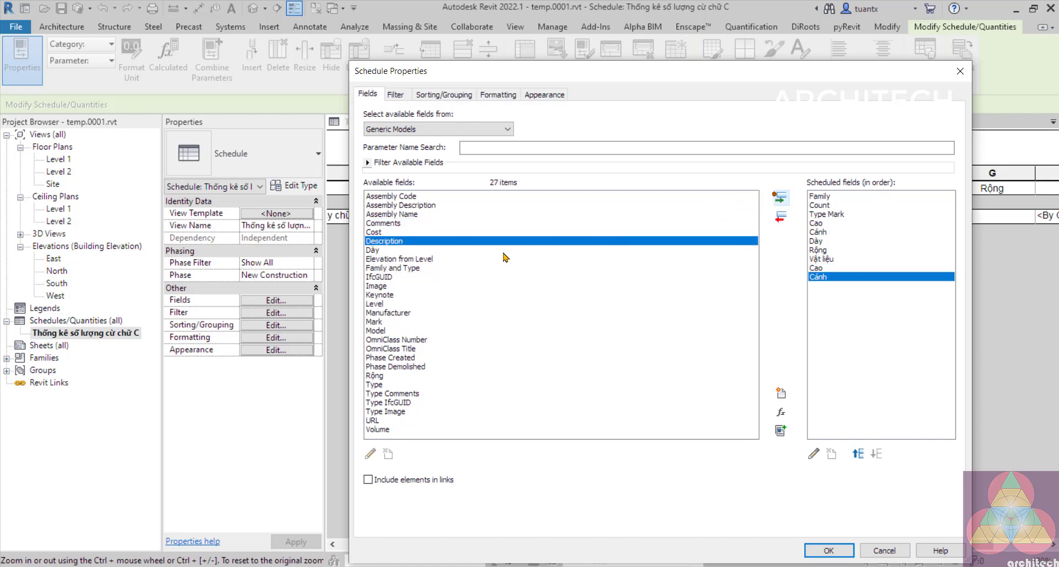
click(373, 250)
click(781, 197)
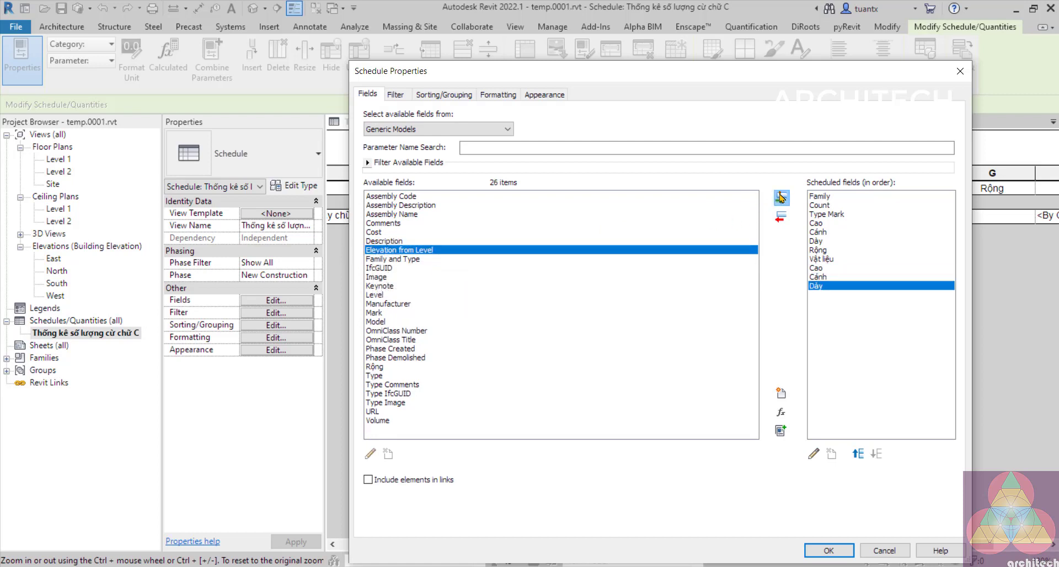
click(374, 367)
click(781, 198)
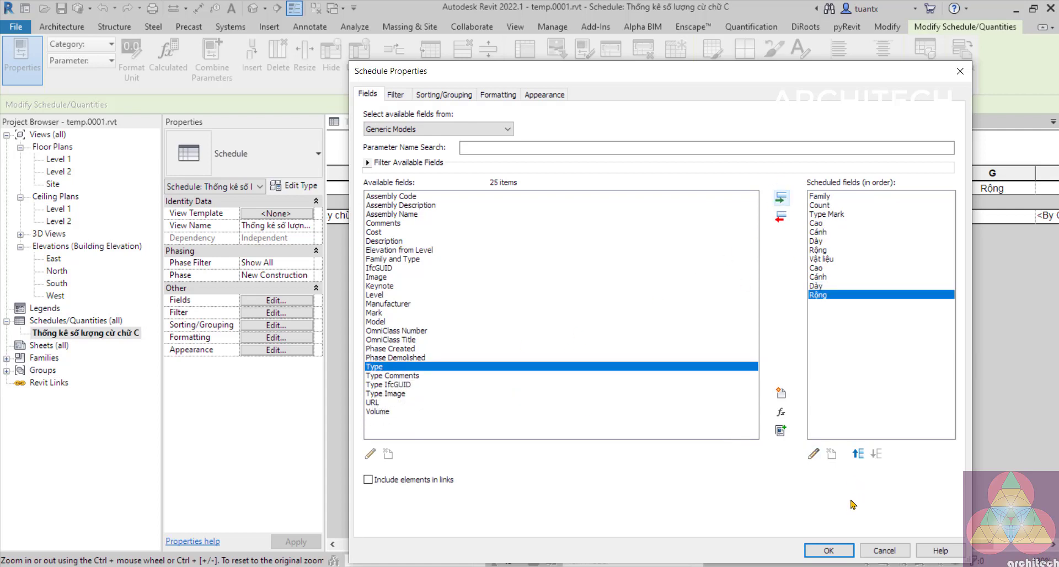
click(828, 550)
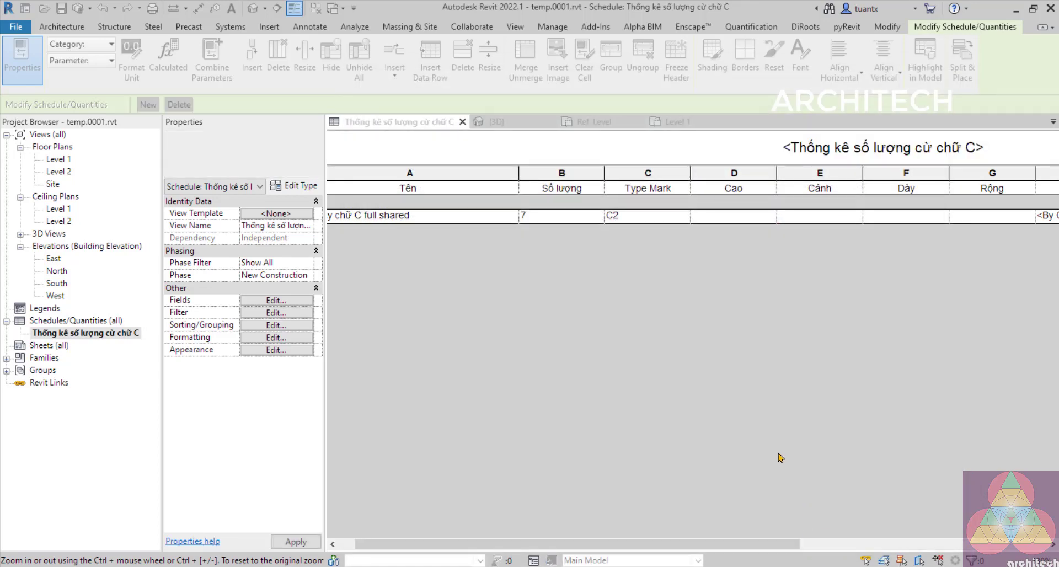
ctrl+scroll(793, 380, down, 2)
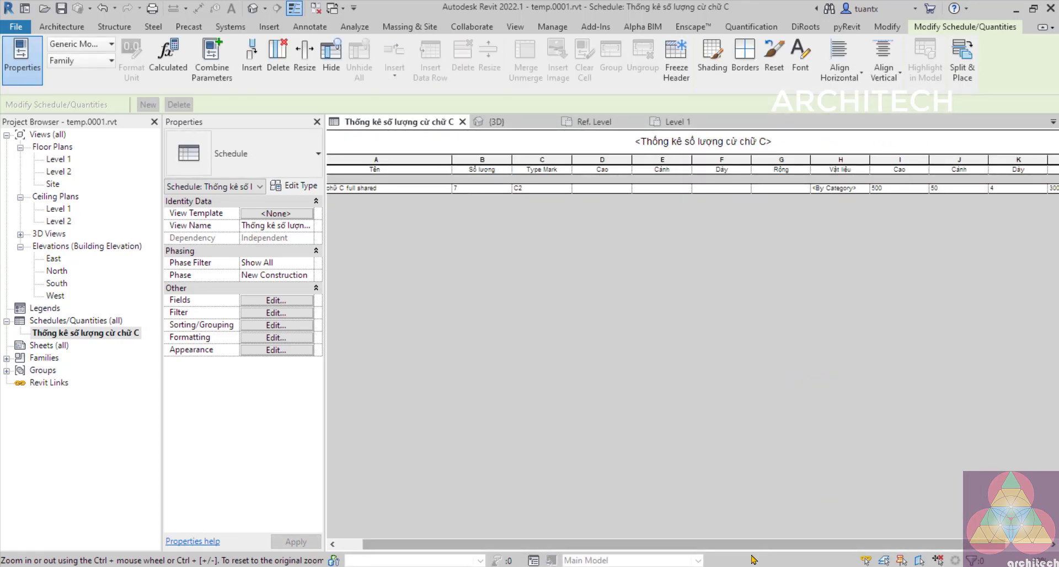
ctrl+scroll(952, 256, up, 3)
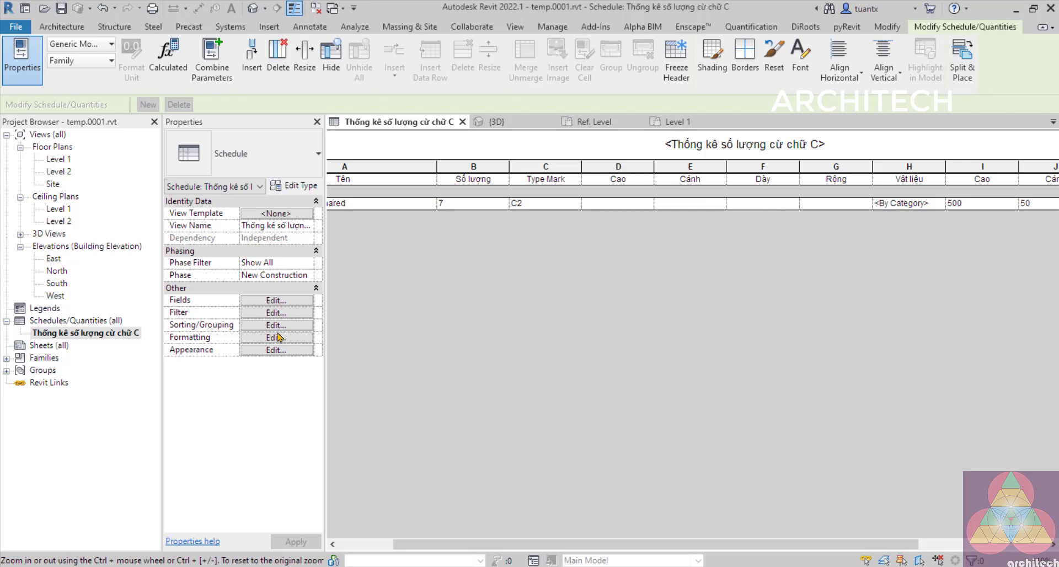
- Rename the headings of the four dimension columns after Vật liệu to CaoC, CánhC, DàyC and RộngC
click(1003, 180)
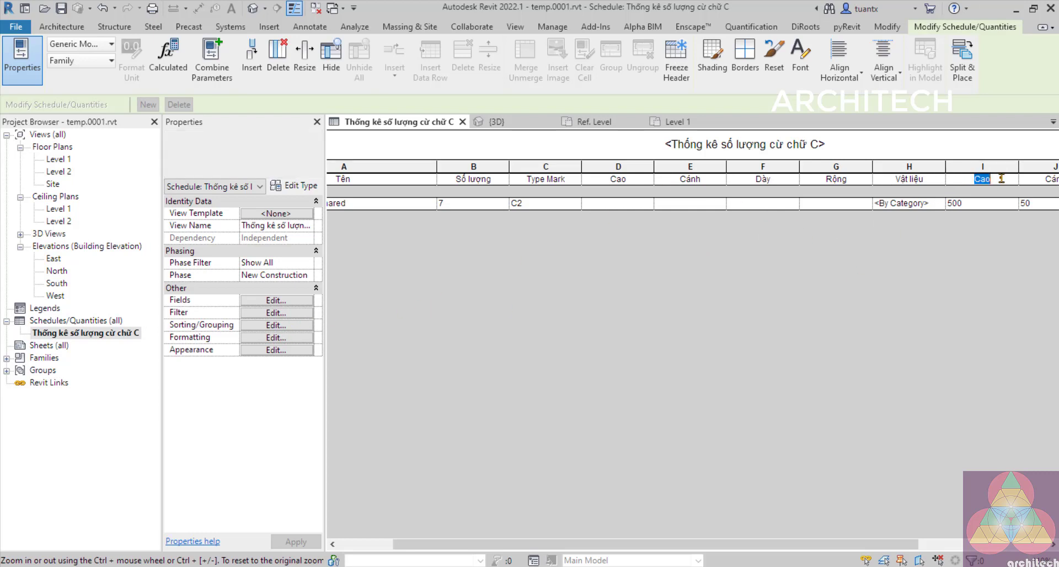
text(C)
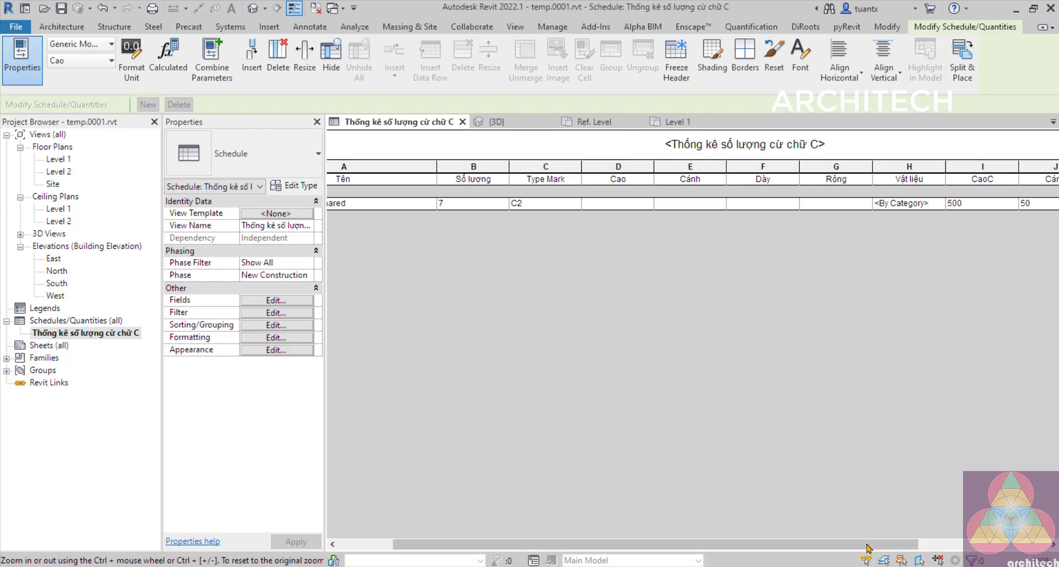
drag(878, 545, 1034, 520)
click(901, 179)
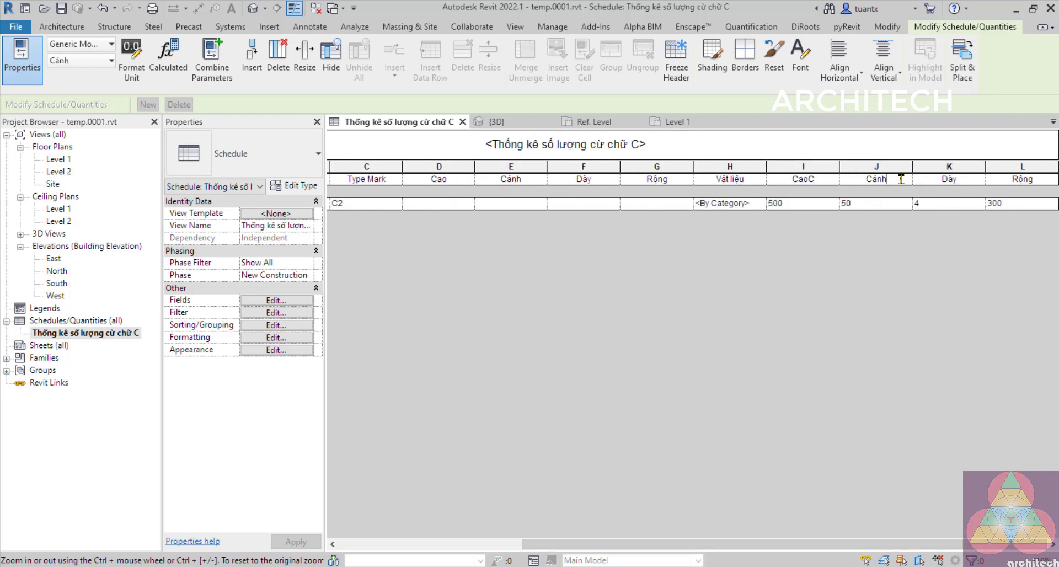
text(C)
click(967, 180)
text(C)
click(1034, 180)
text(C)
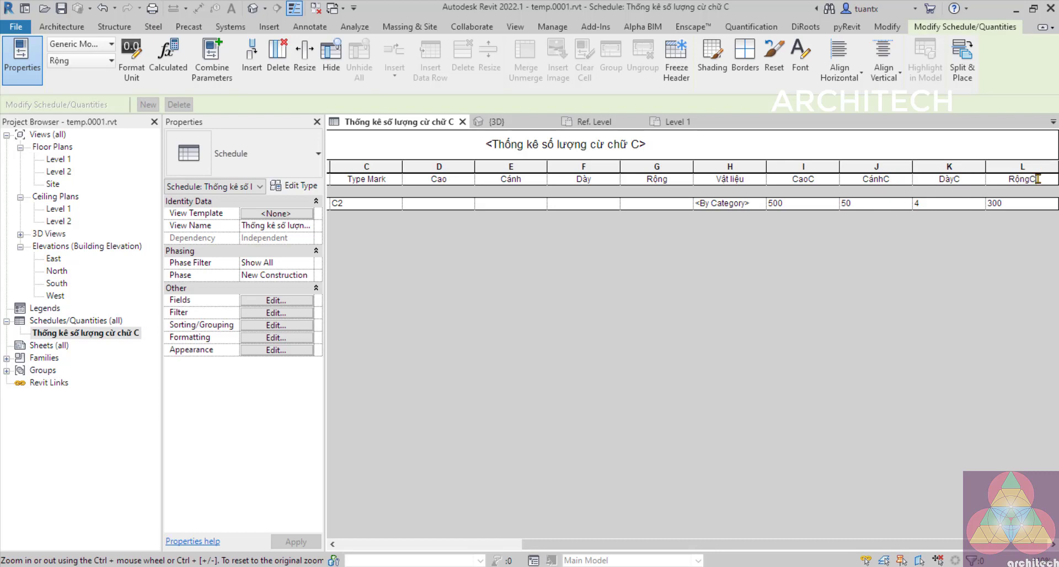
click(837, 543)
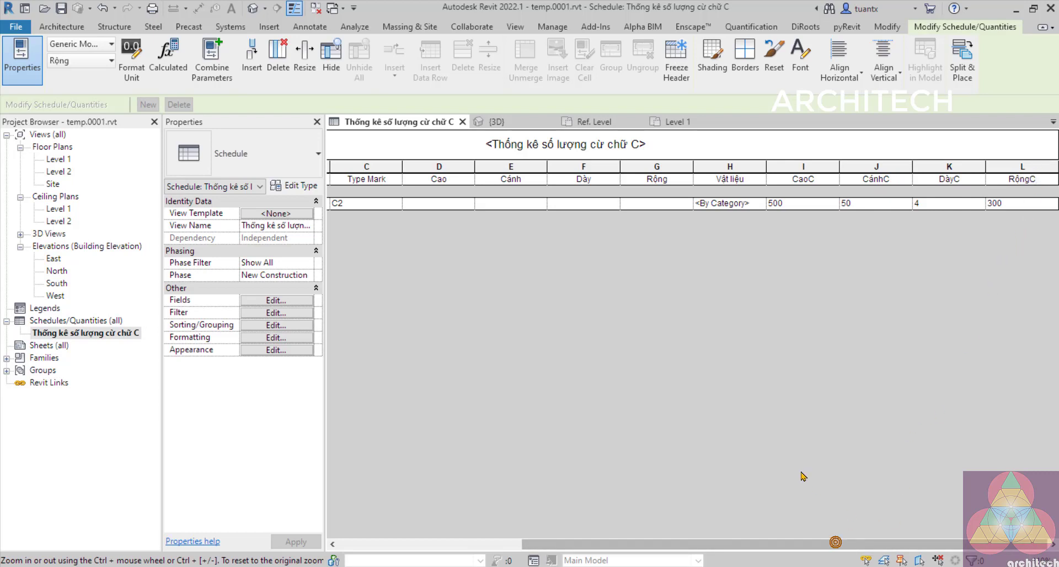
- Remove the first Cao, Cánh, Dày and Rộng fields, listed before Vật liệu, from the schedule and apply the change
click(255, 339)
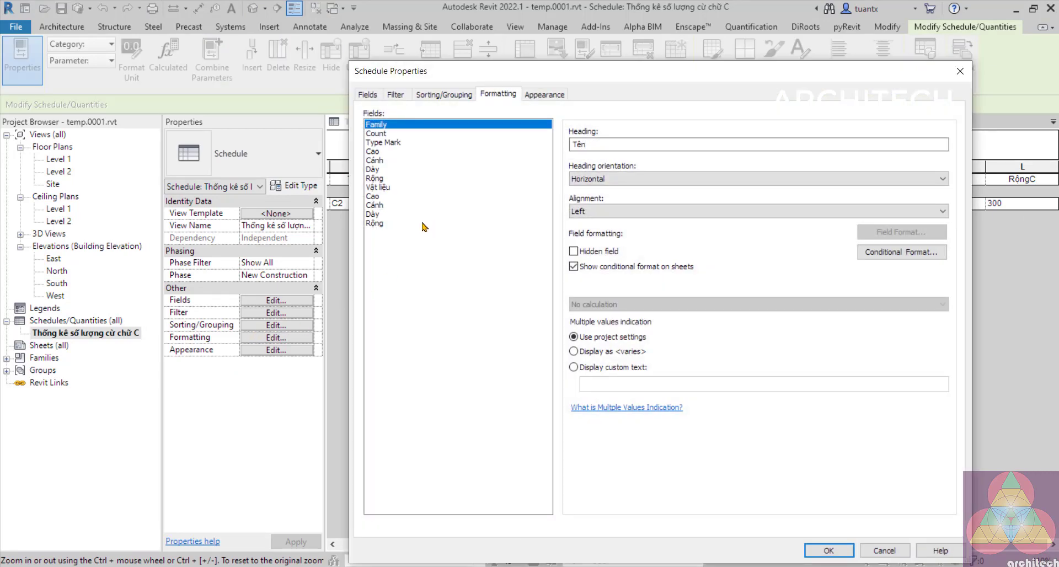
click(375, 153)
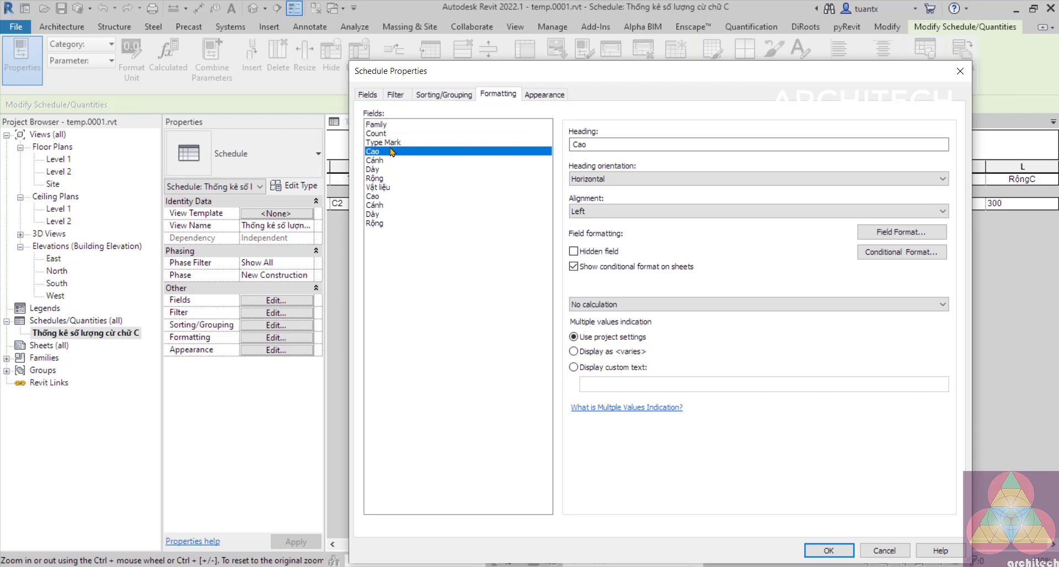
click(367, 95)
click(818, 225)
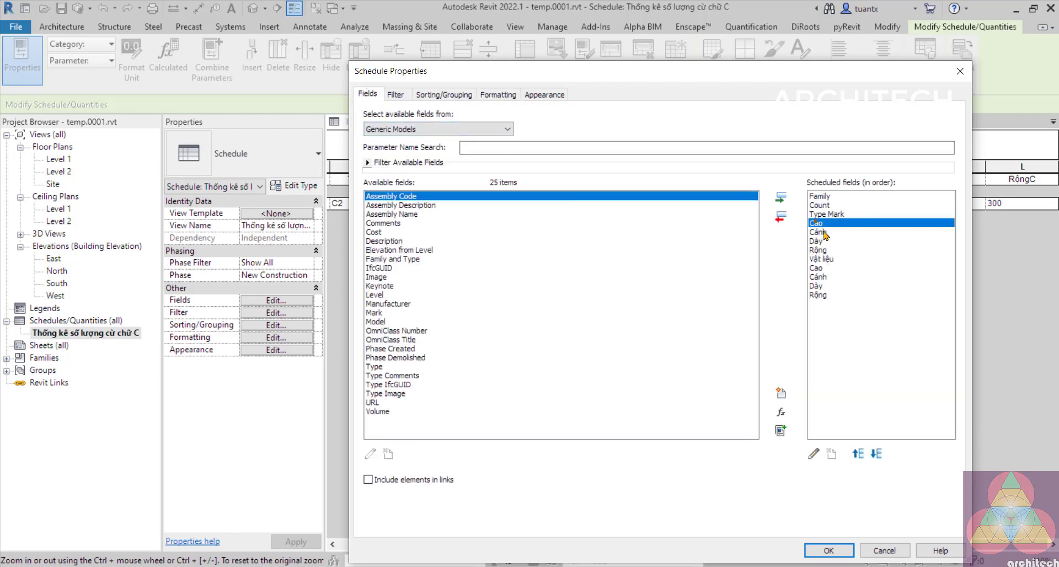
shift+click(820, 232)
shift+click(817, 241)
shift+click(818, 249)
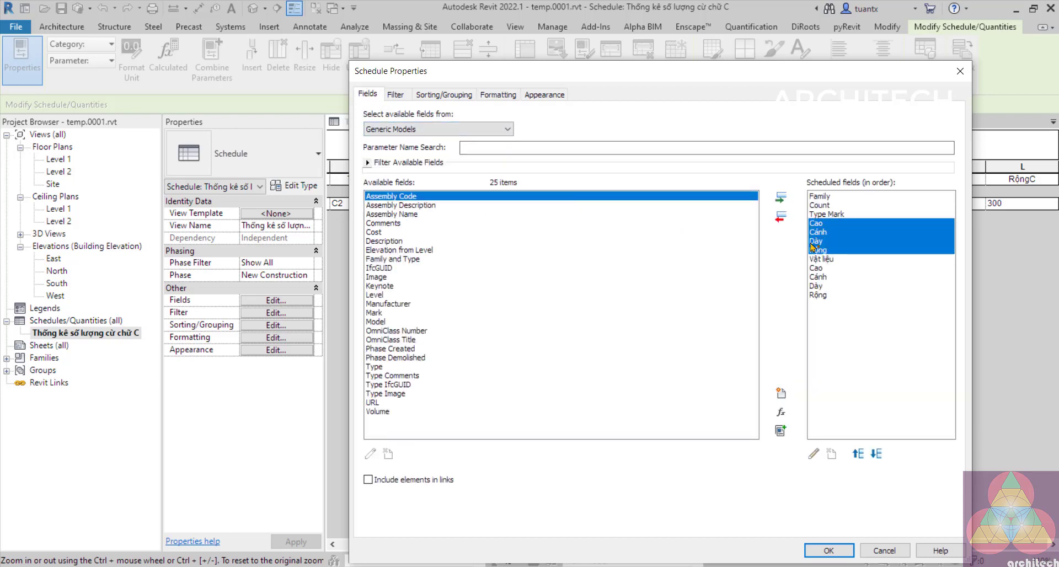
click(781, 220)
click(828, 551)
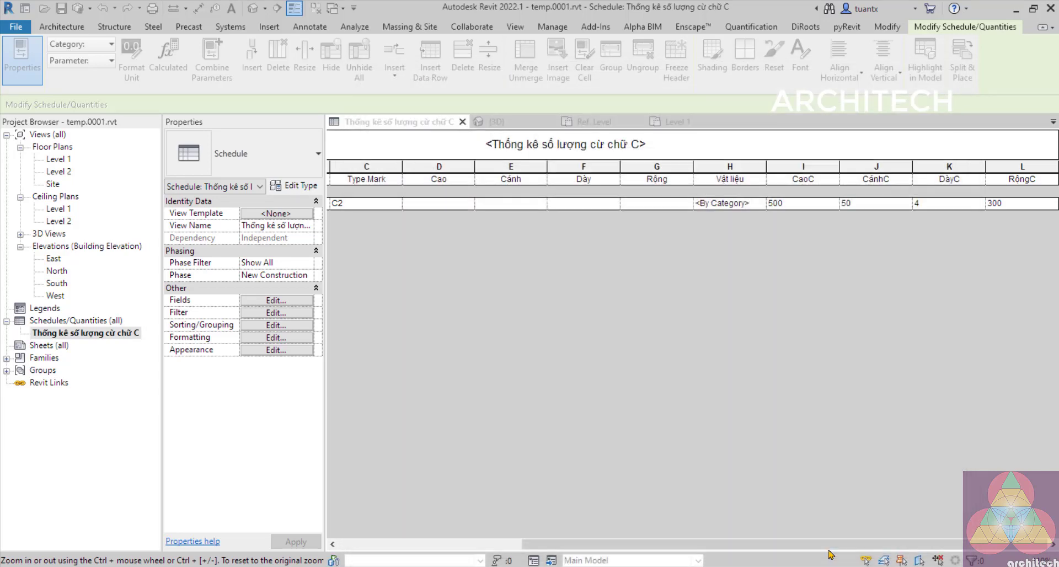
- Narrow the schedule columns from Tên through RộngC to fit their contents more closely
drag(512, 167, 442, 167)
drag(514, 166, 488, 166)
drag(559, 165, 541, 166)
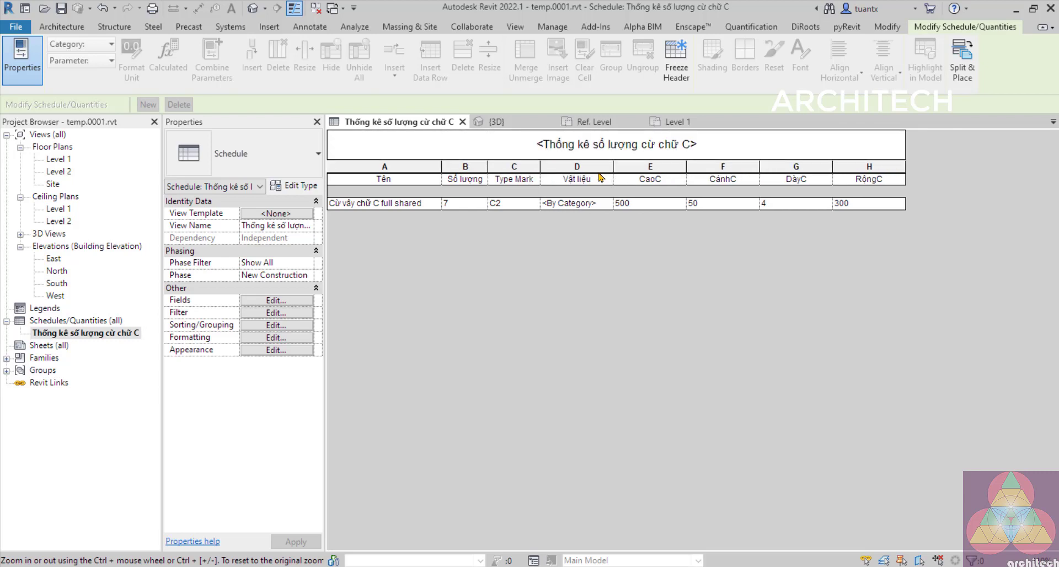
drag(614, 165, 609, 165)
drag(686, 167, 676, 167)
drag(749, 166, 740, 167)
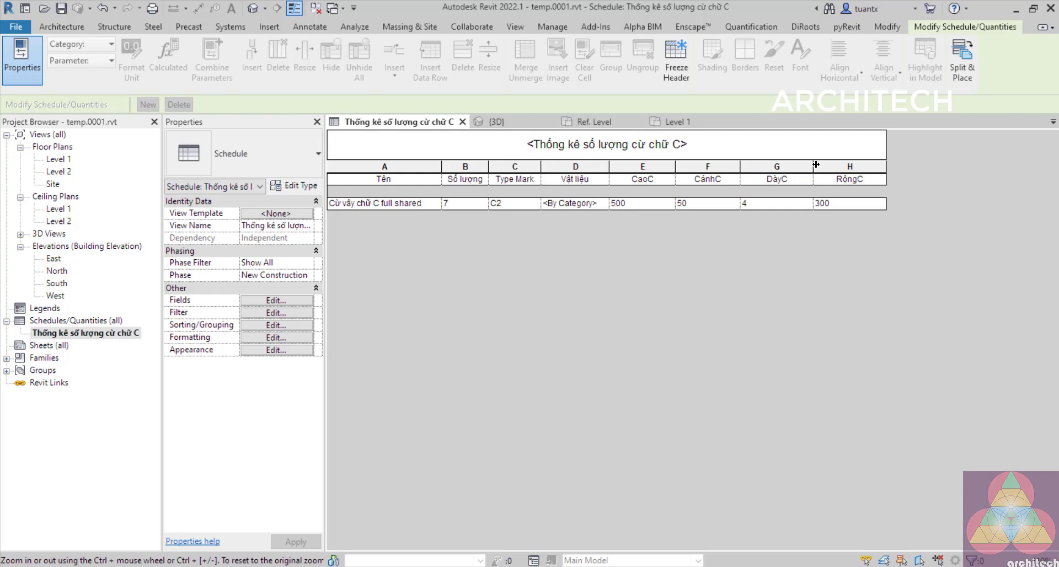
drag(820, 166, 802, 168)
drag(873, 167, 867, 167)
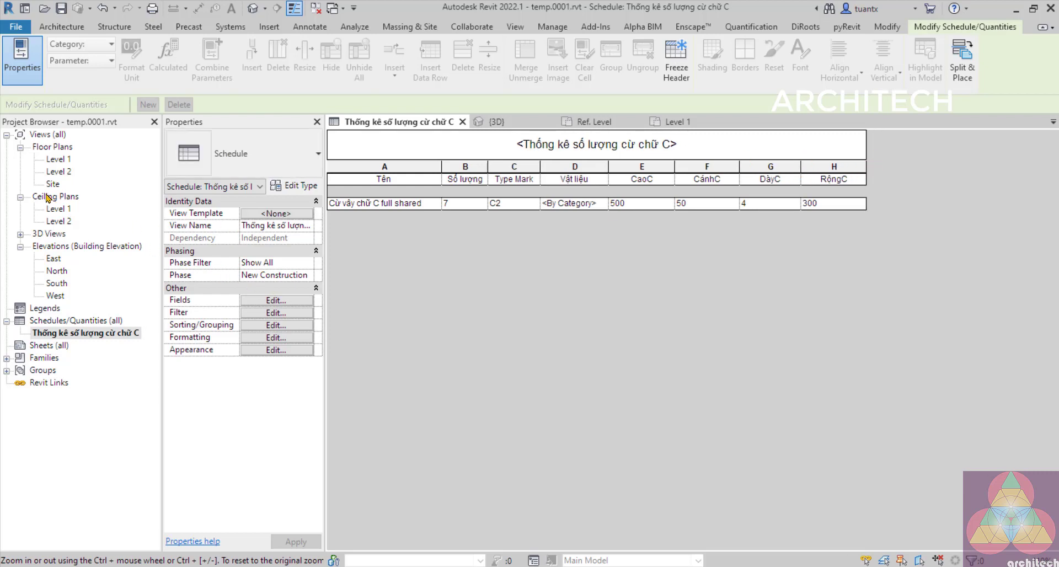
- Place another line-based C pile run about 4100 mm long below the sloping run in the Level 1 plan, and reopen the pile schedule
double_click(60, 160)
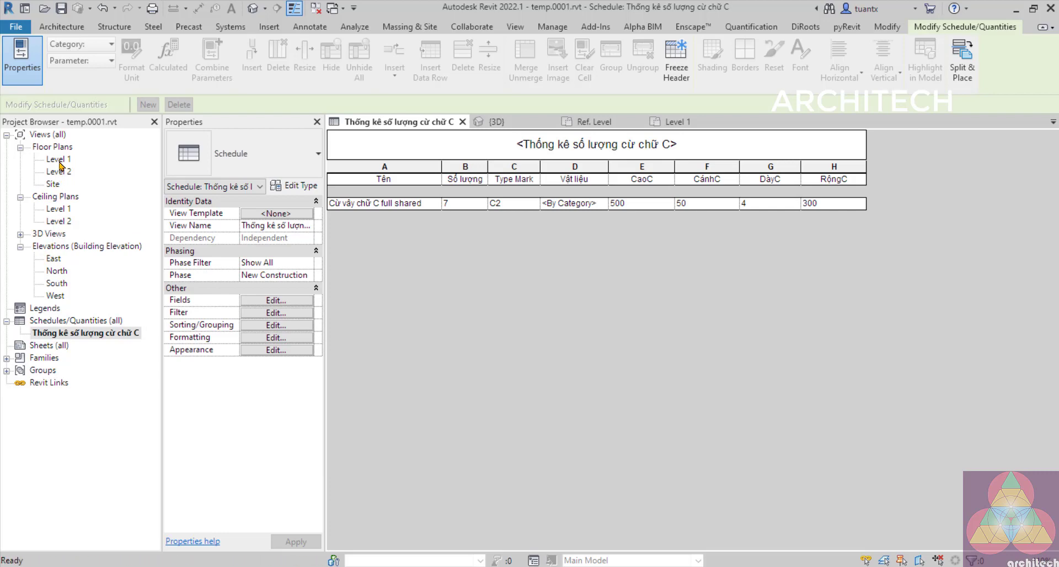
click(607, 318)
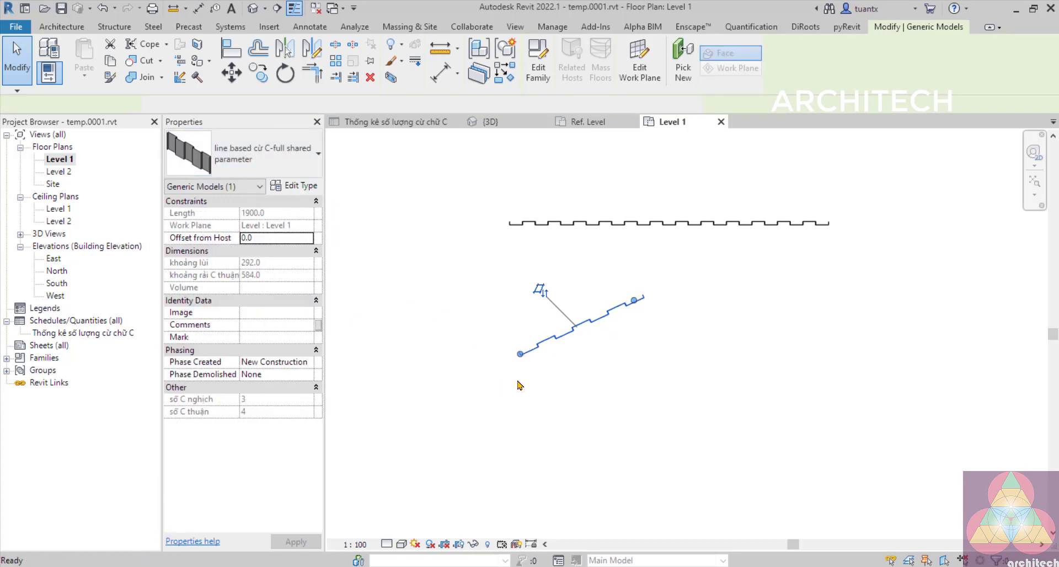
key(c)
key(s)
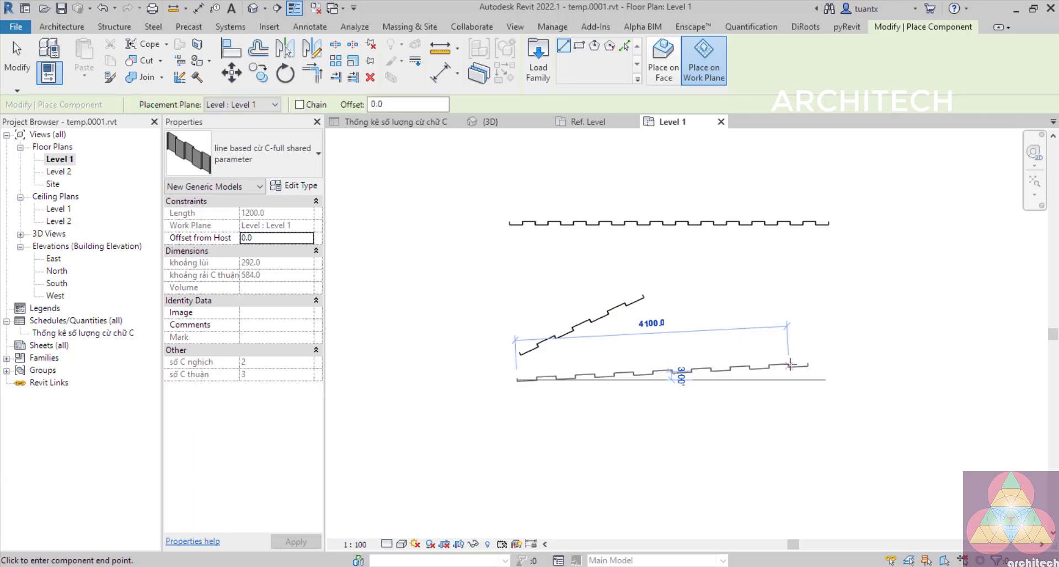
click(788, 366)
click(63, 337)
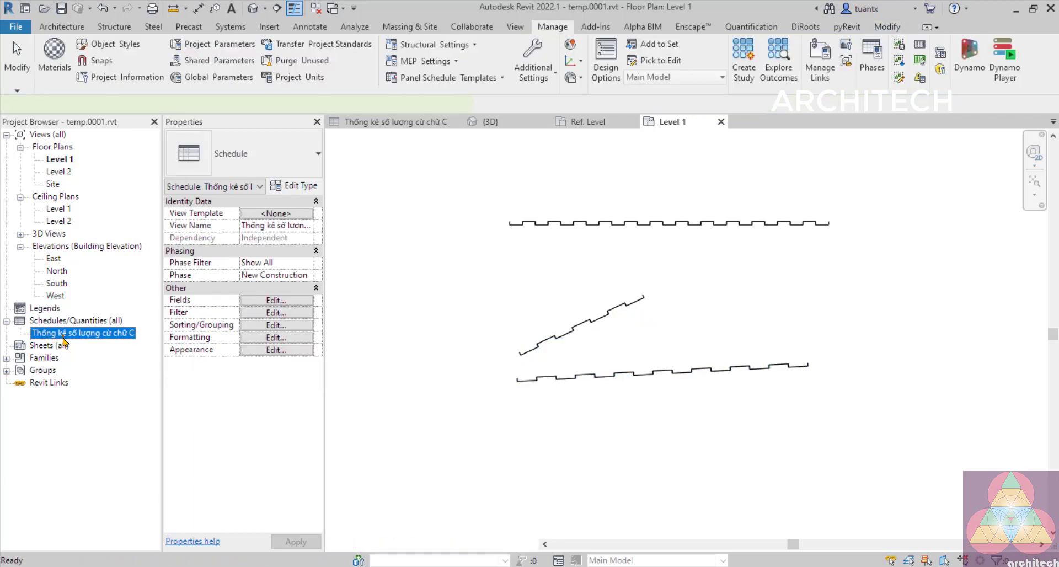
double_click(63, 338)
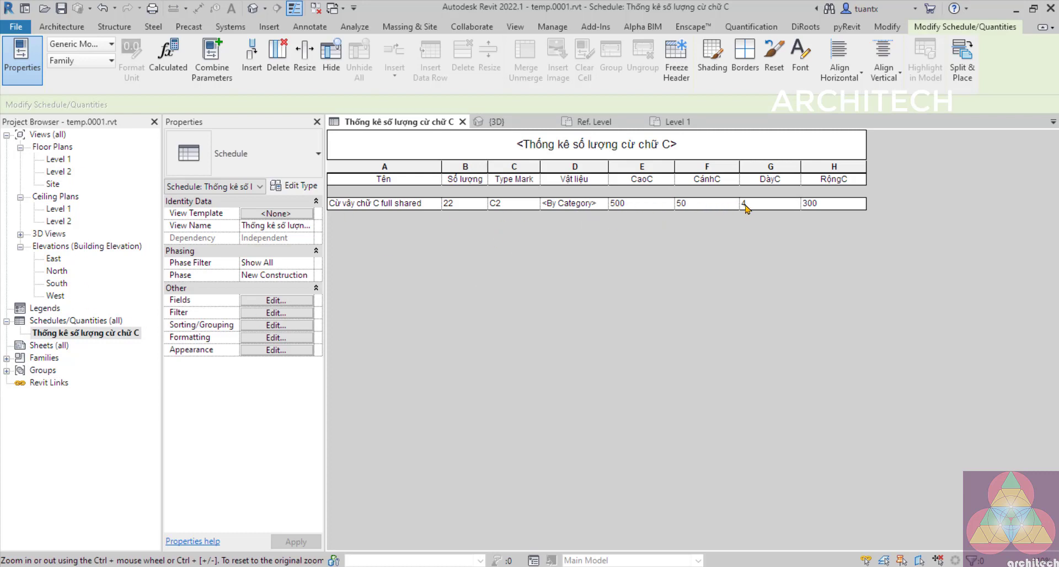
- Start tagging the lowest pile run in Level 1 by category and open the Annotations library folder to load a tag family
double_click(56, 159)
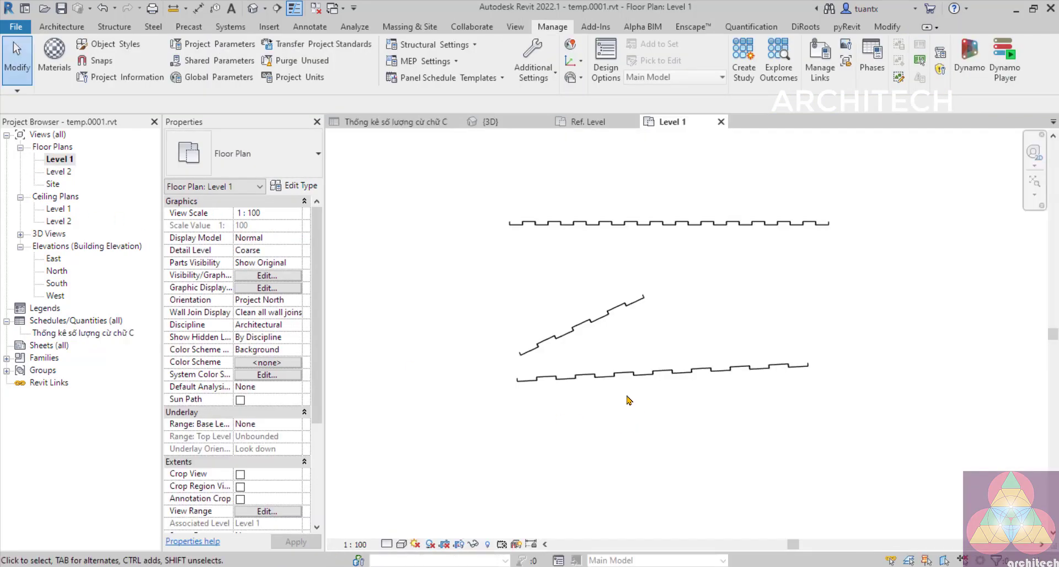
scroll(604, 389, up, 5)
scroll(443, 402, down, 2)
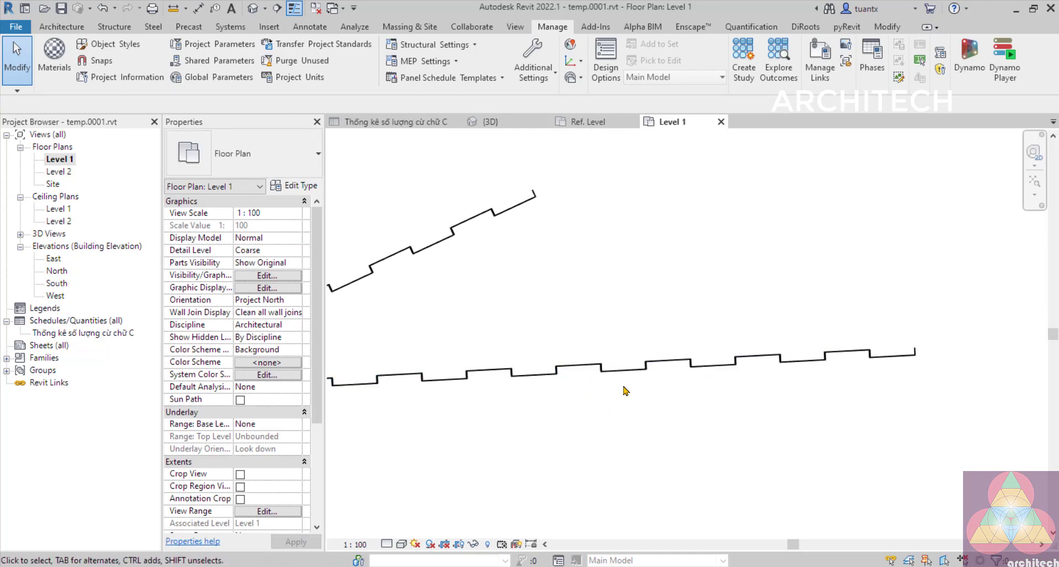
click(310, 26)
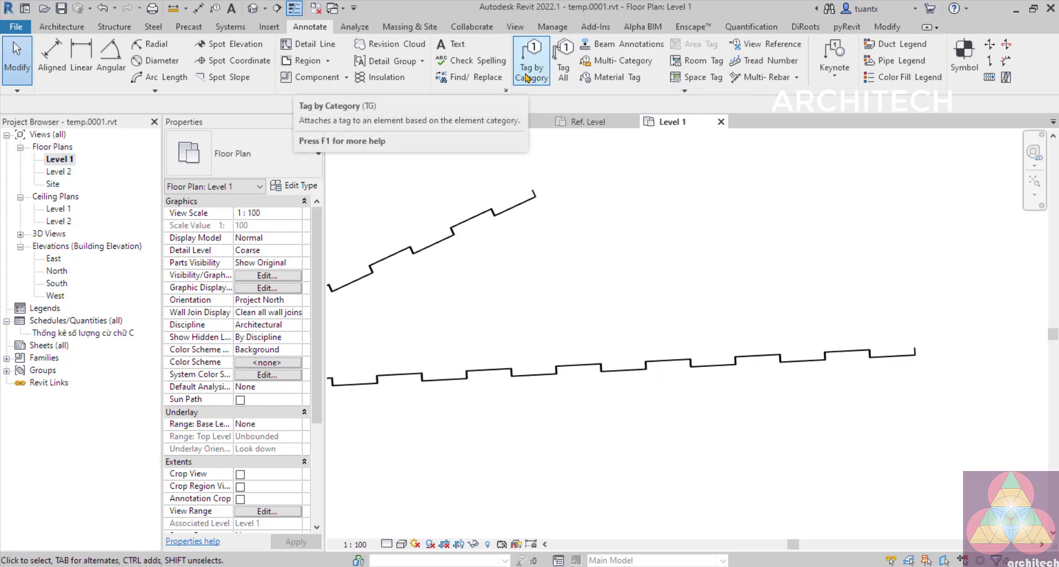
click(527, 79)
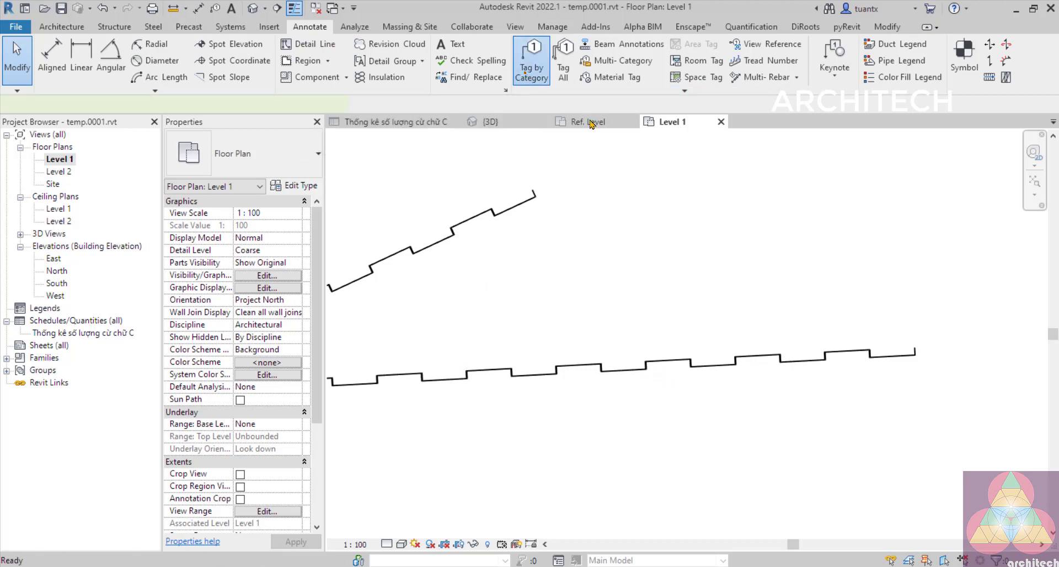
click(587, 367)
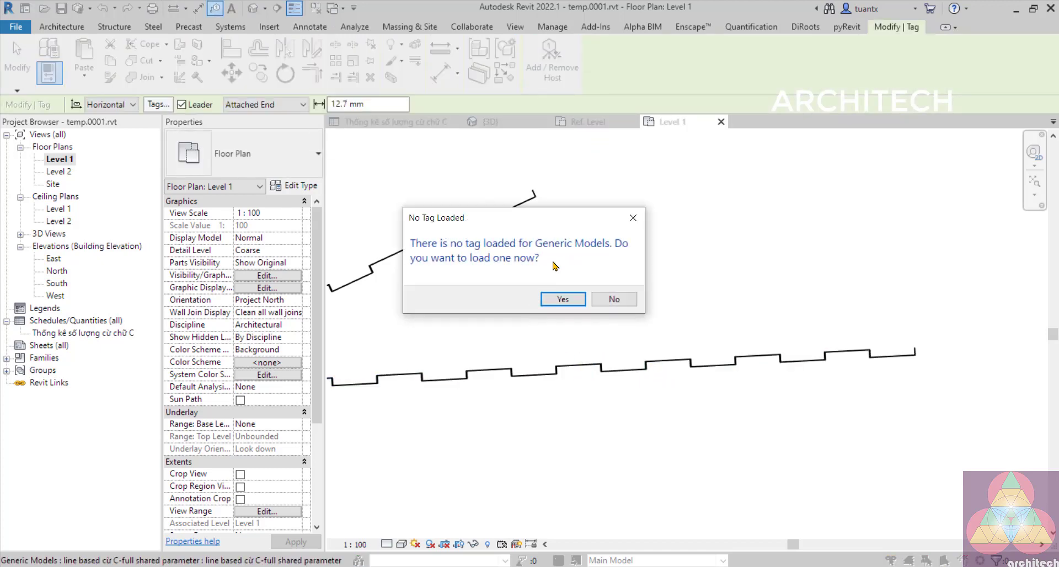
click(561, 301)
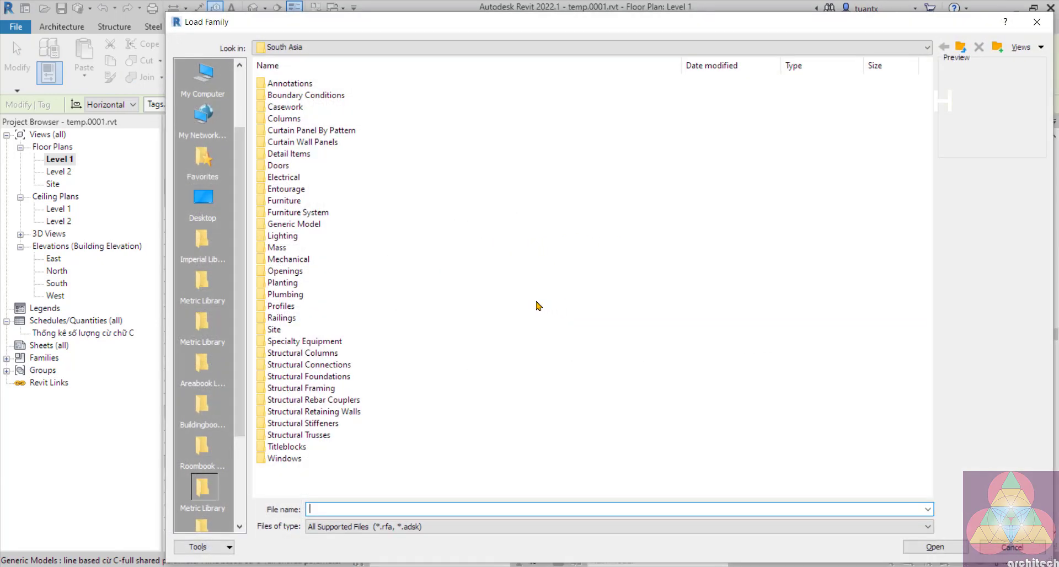
double_click(291, 83)
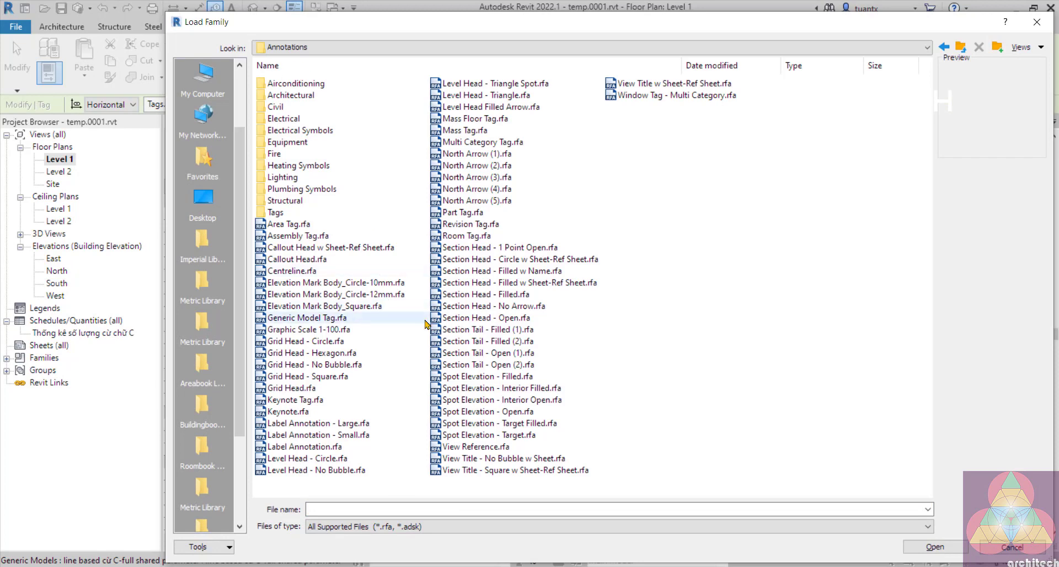
click(476, 306)
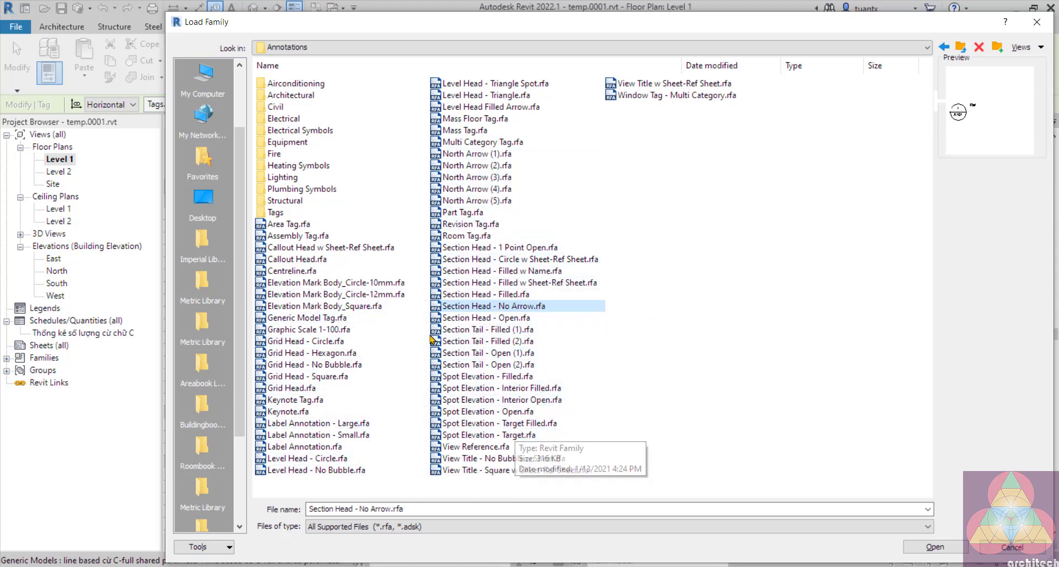
double_click(275, 212)
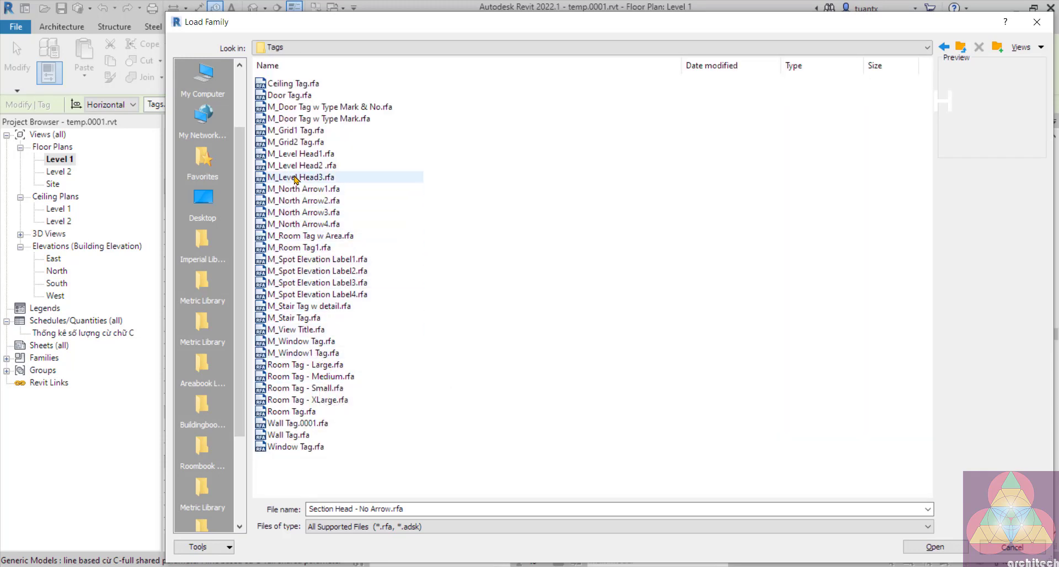
click(303, 153)
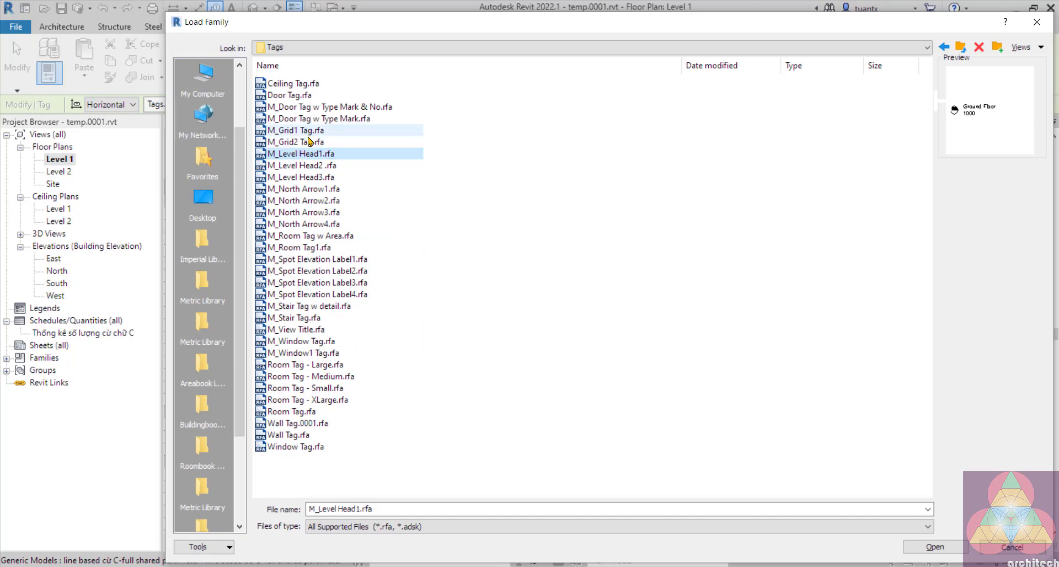
click(309, 213)
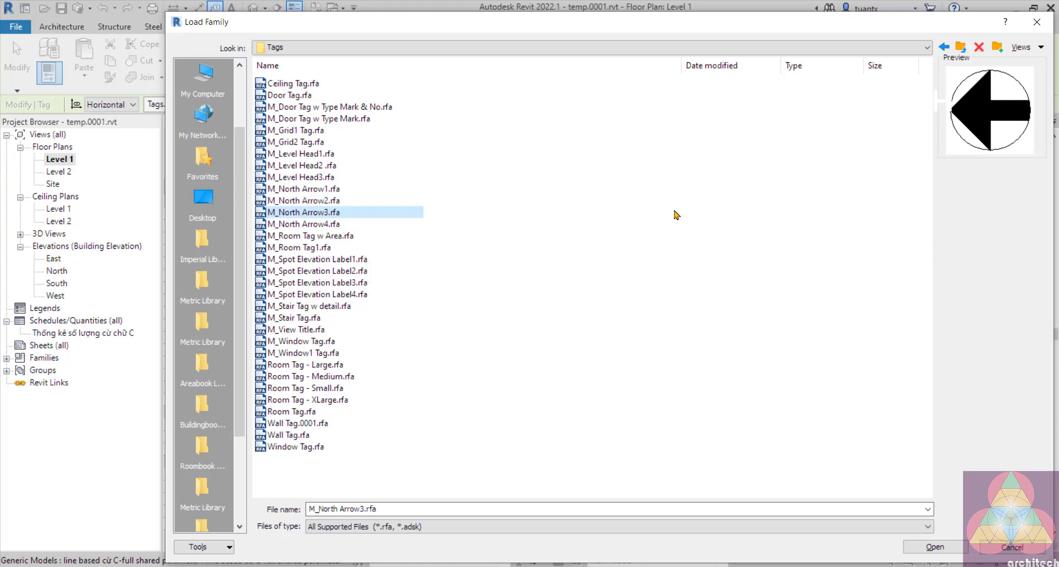
click(959, 49)
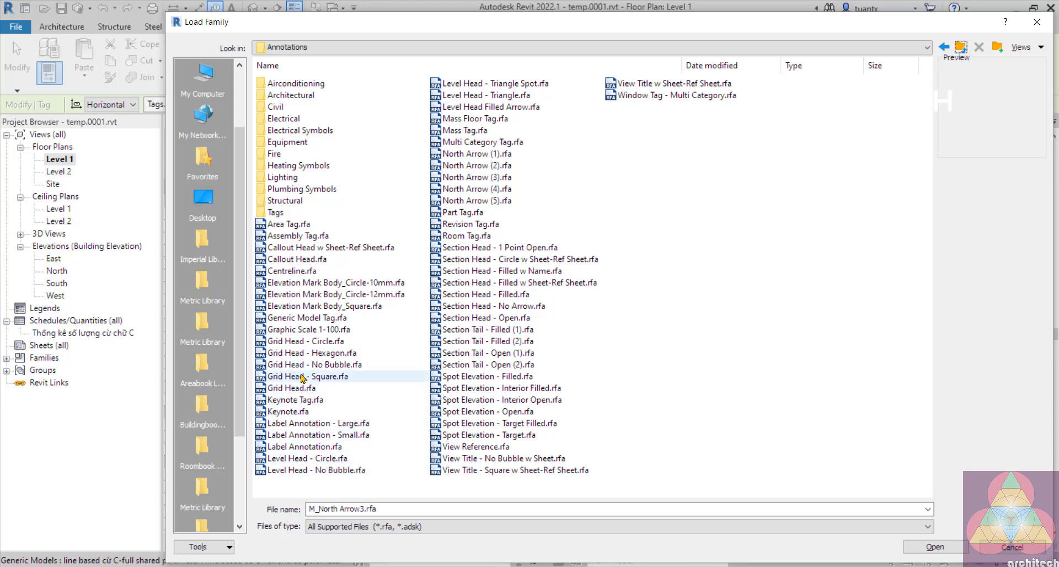
- Load Generic Model Tag.rfa and place the tag with a leader above the lowest pile run
click(298, 318)
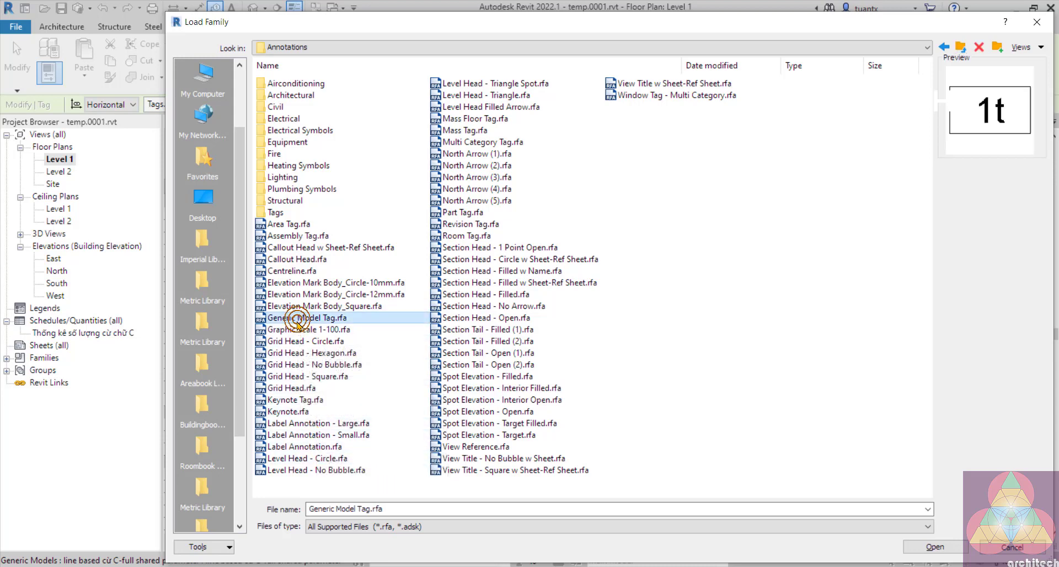
click(934, 549)
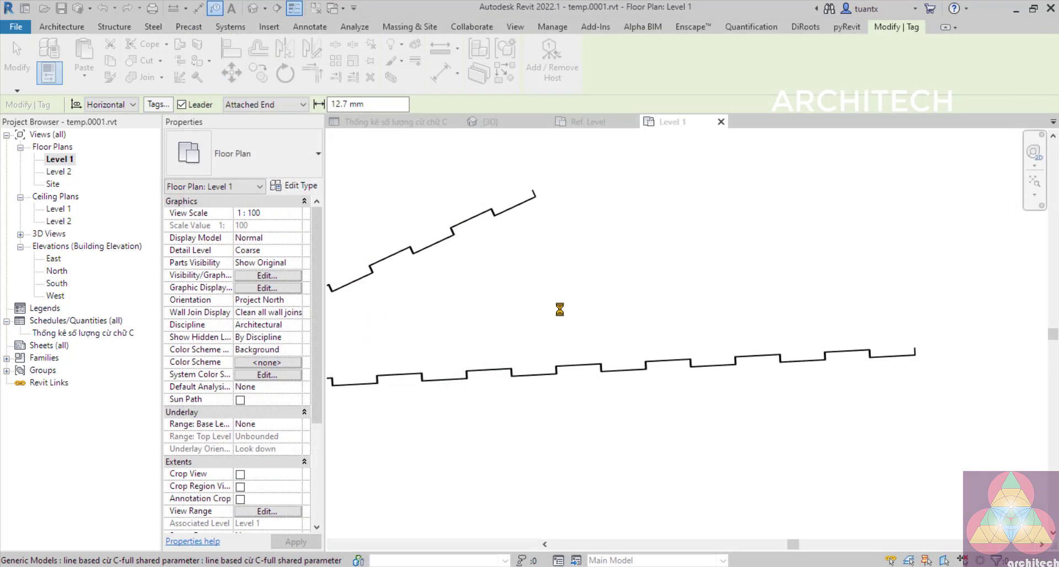
click(567, 373)
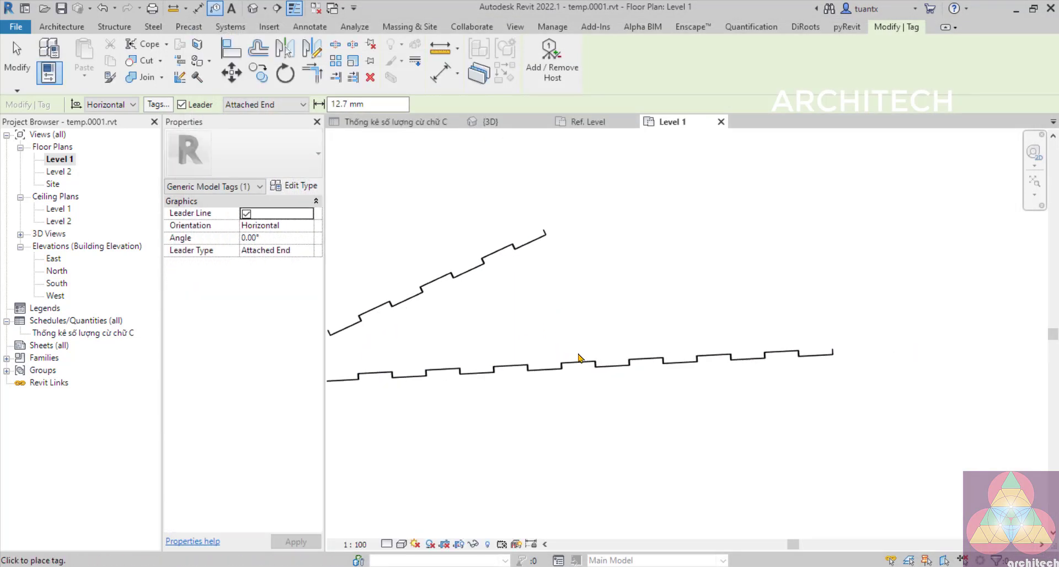
scroll(588, 359, down, 3)
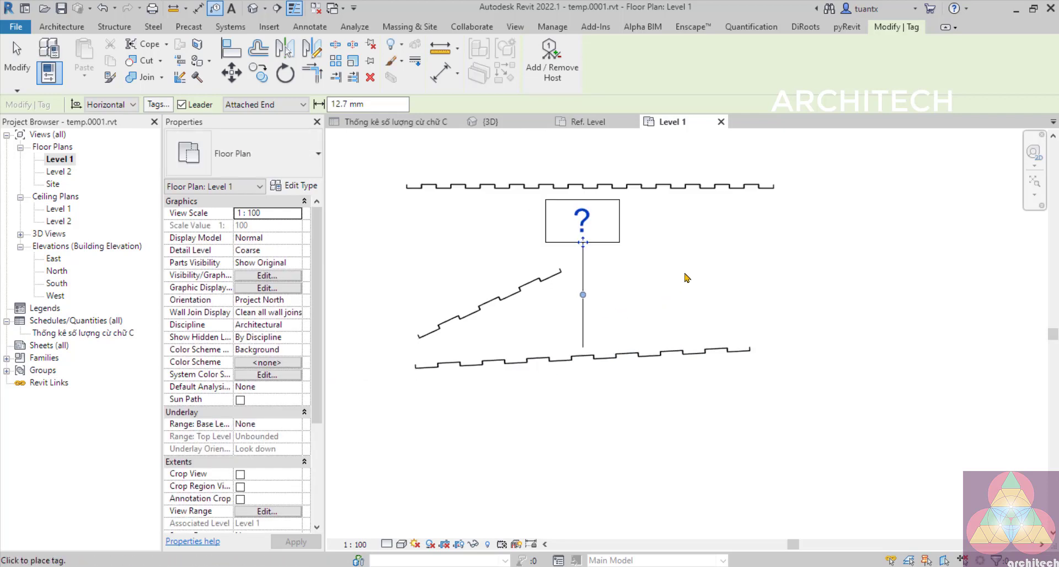
scroll(660, 248, up, 3)
key(Escape)
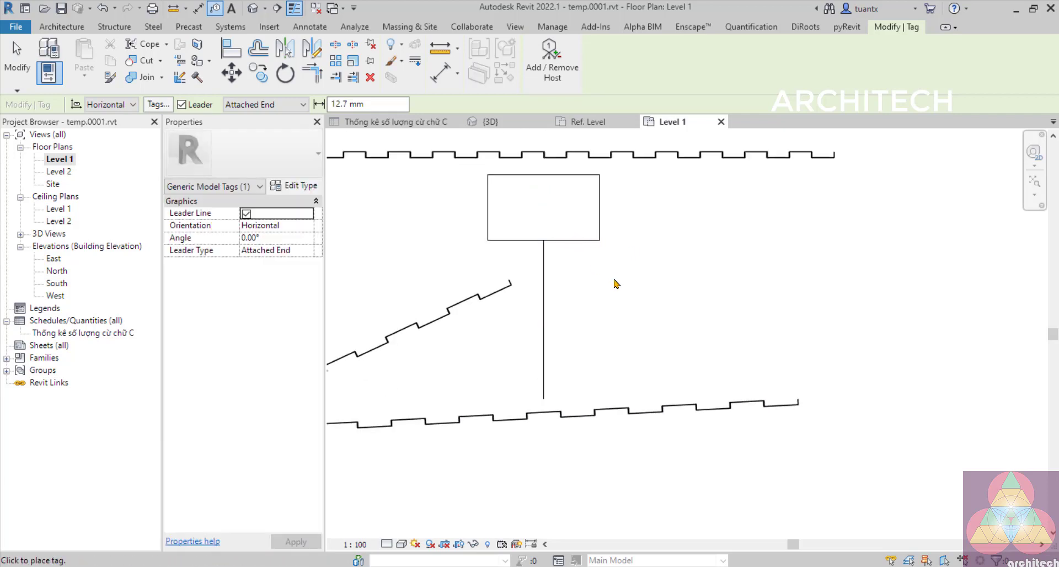
key(Escape)
- Open the placed generic model tag's family for editing and open its Type Mark label's parameter settings
click(568, 243)
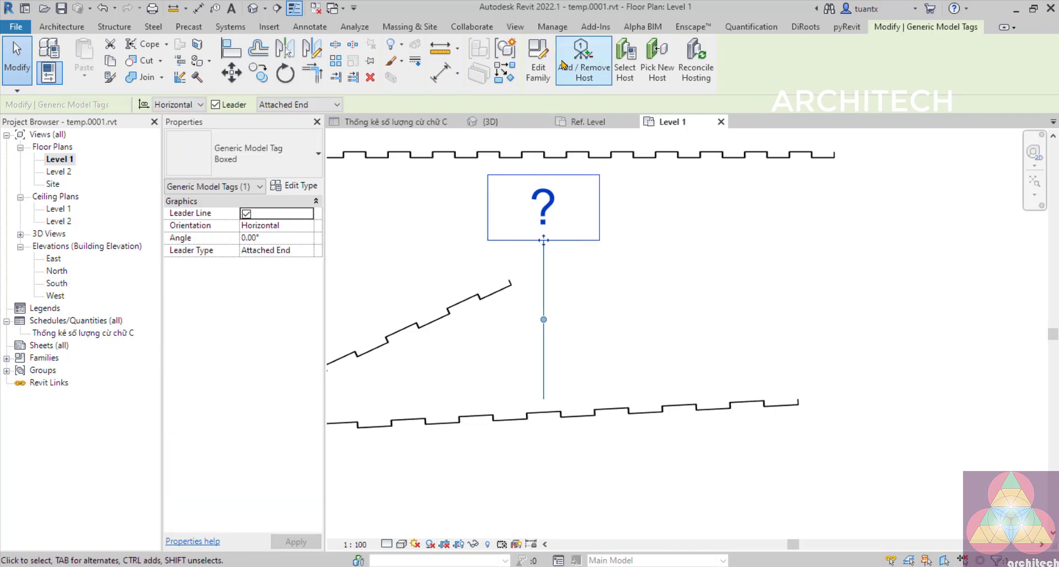
click(544, 65)
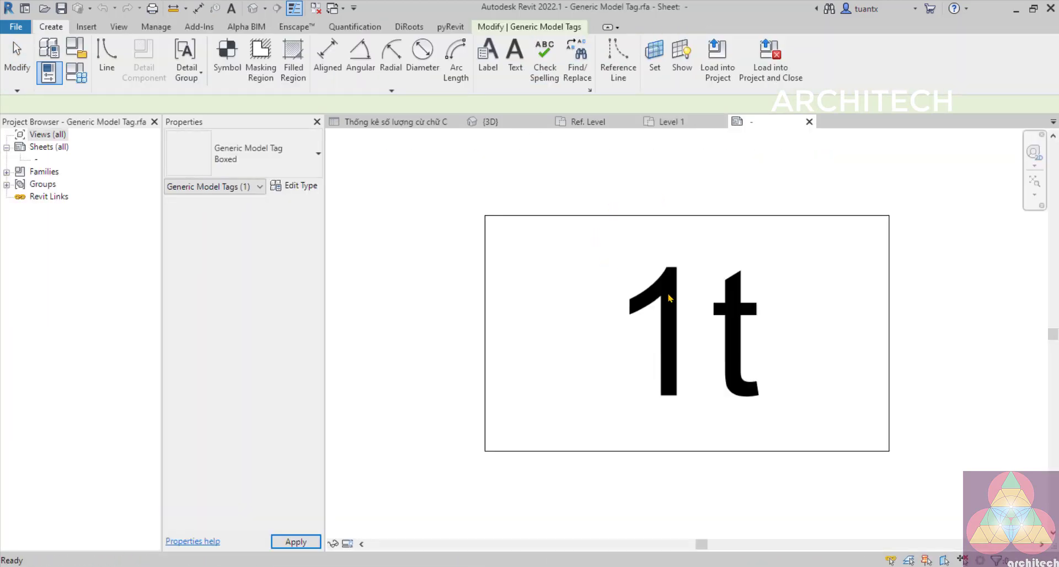
click(669, 300)
click(471, 61)
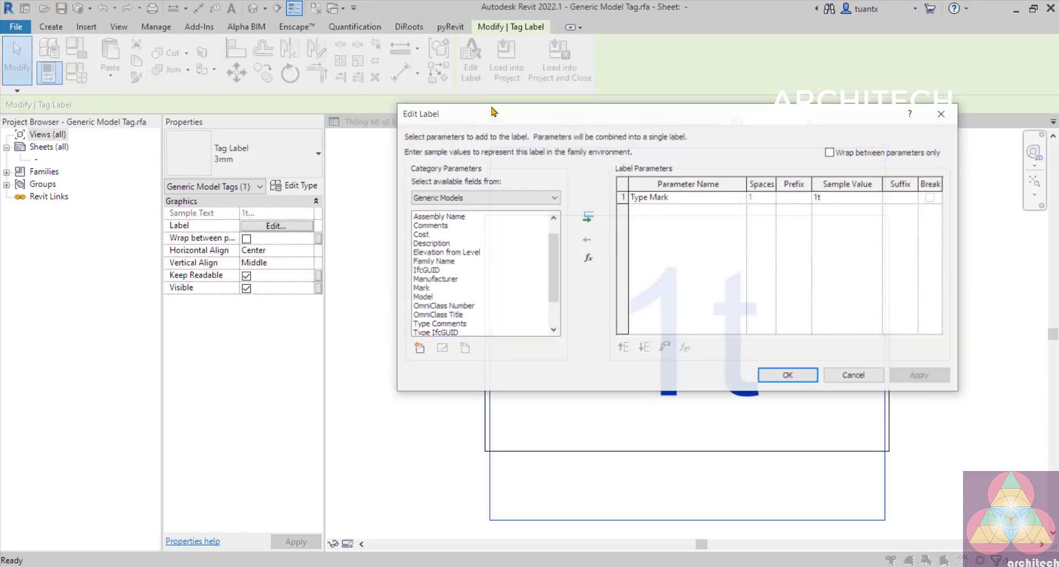
drag(555, 271, 563, 251)
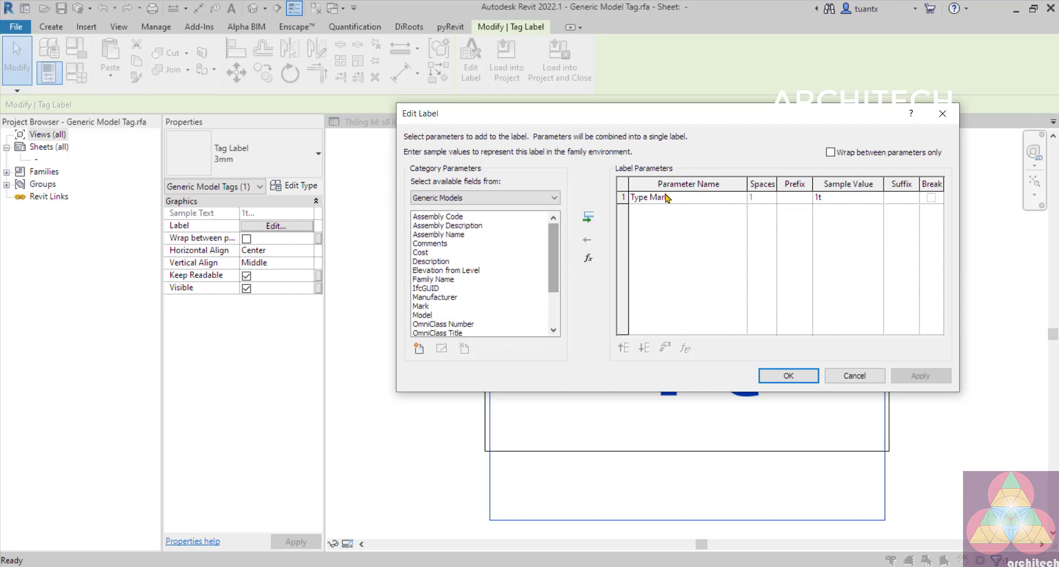
drag(682, 122, 566, 111)
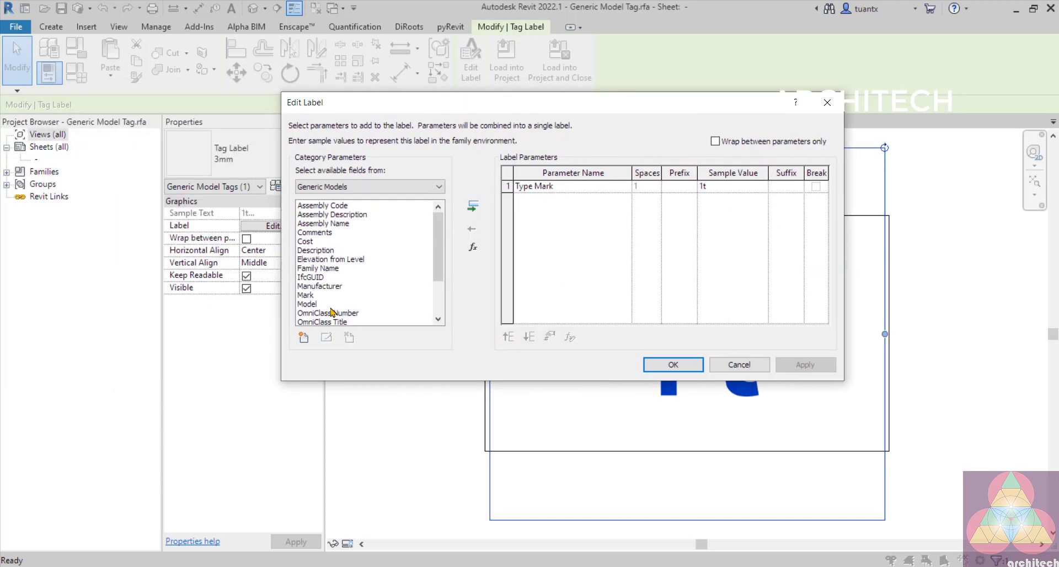
- Add the shared parameter Rộng from the Cừ vây chữ C group to the label's available fields
click(304, 337)
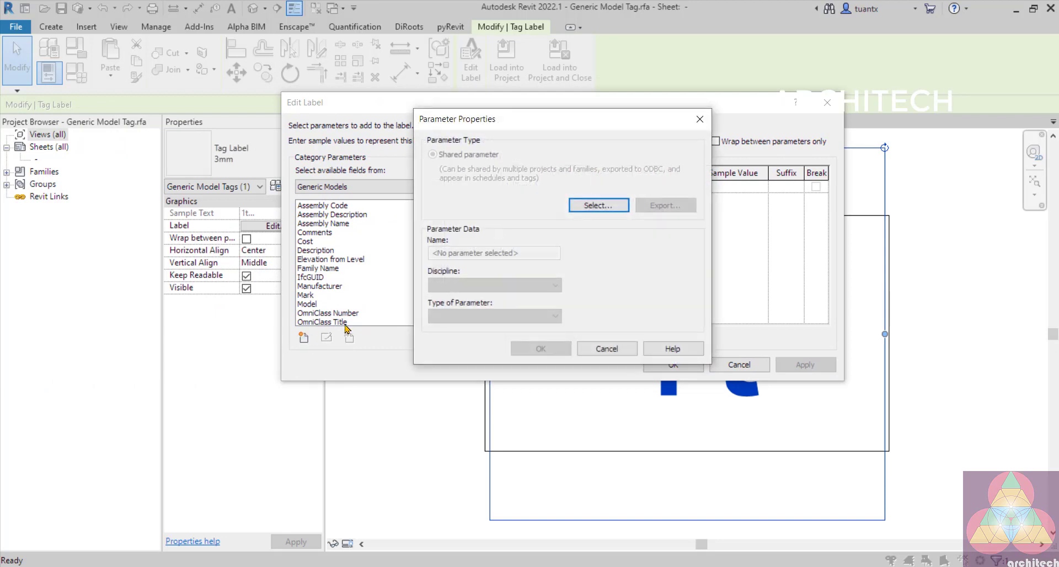
click(582, 206)
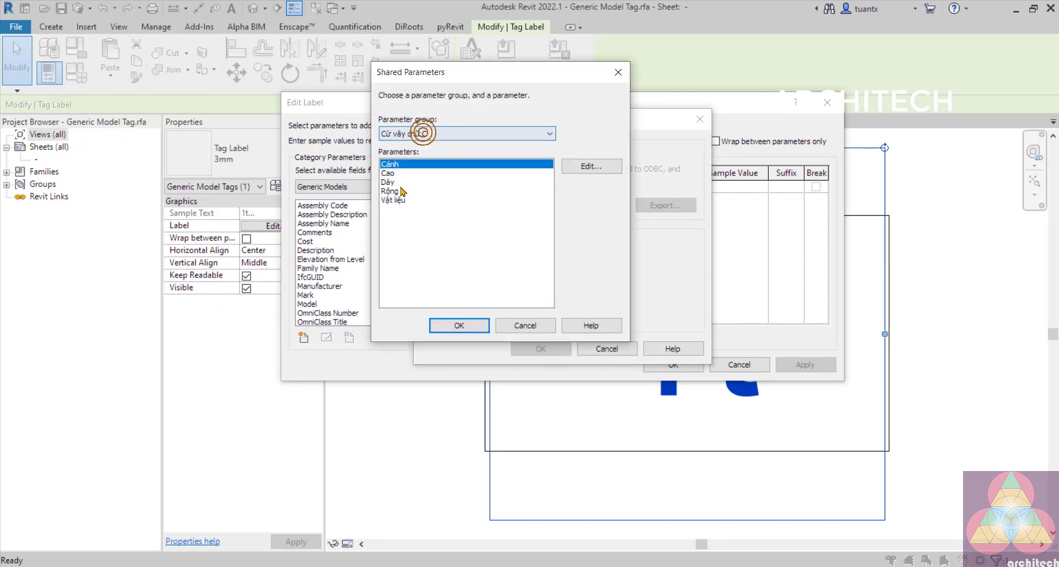
click(393, 172)
click(398, 165)
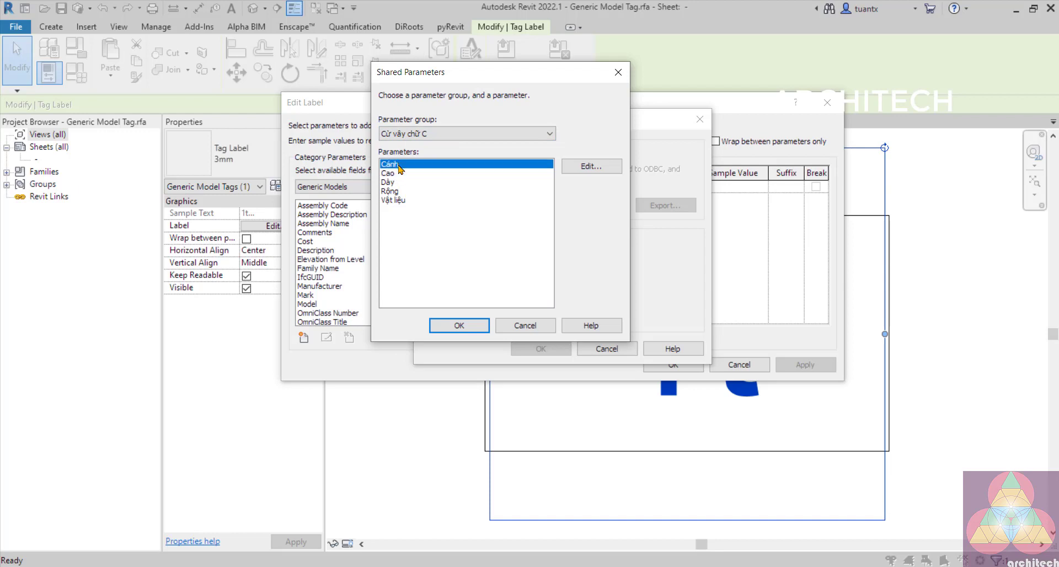
click(394, 192)
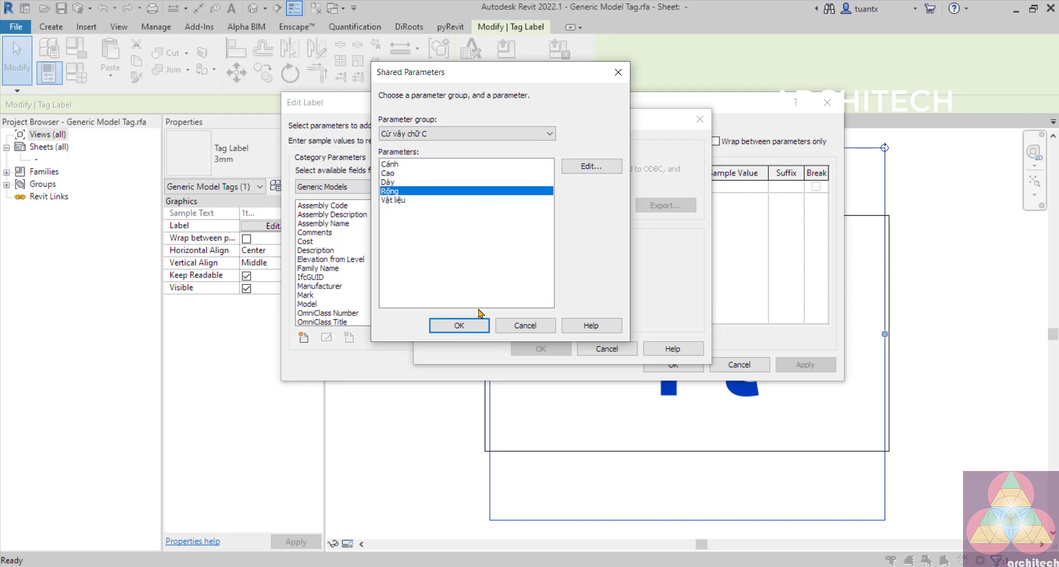
click(473, 324)
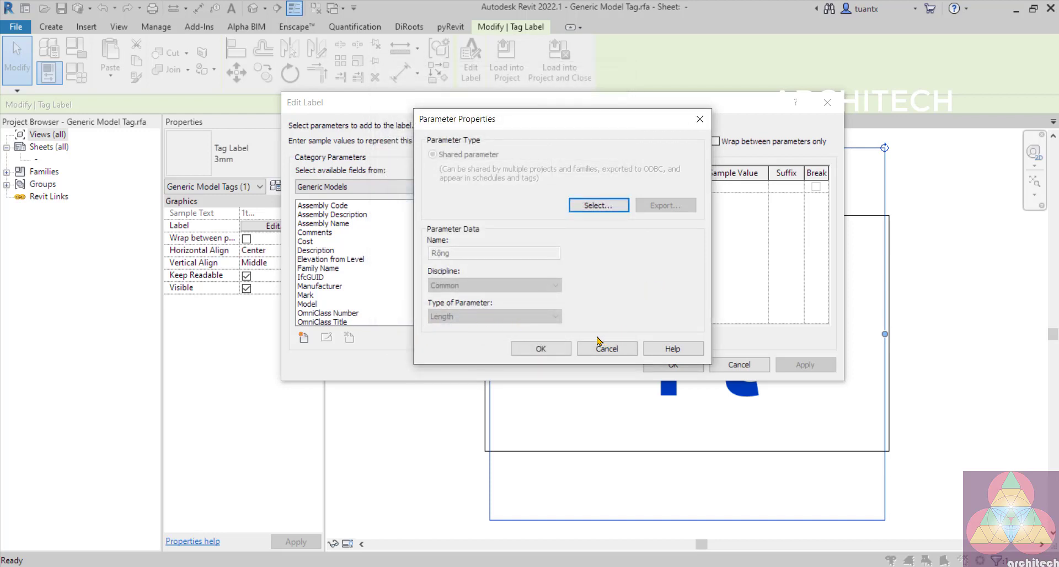
click(537, 348)
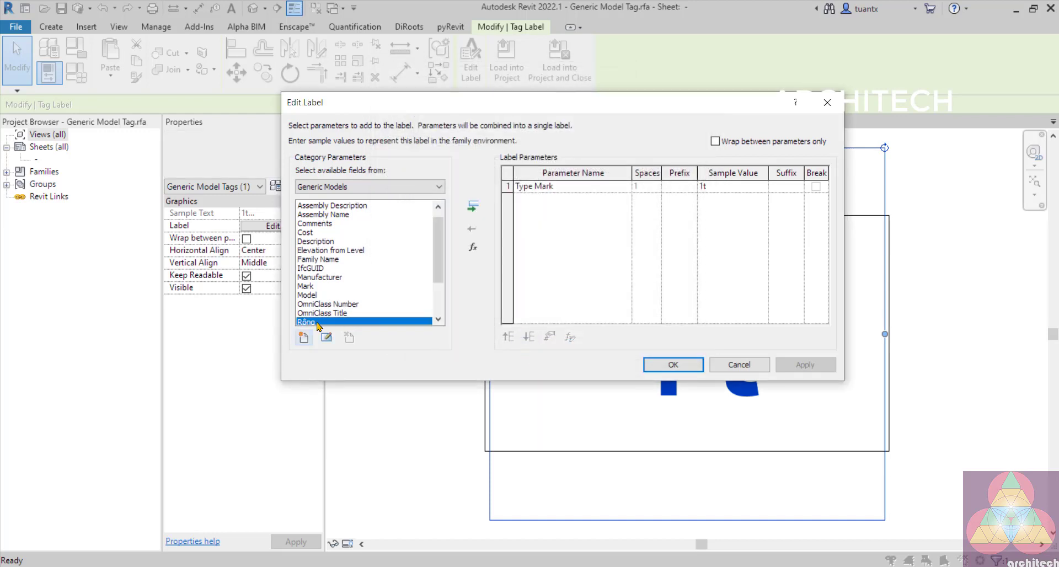
- Add Rộng to the tag label and remove Type Mark from it
click(473, 207)
click(543, 186)
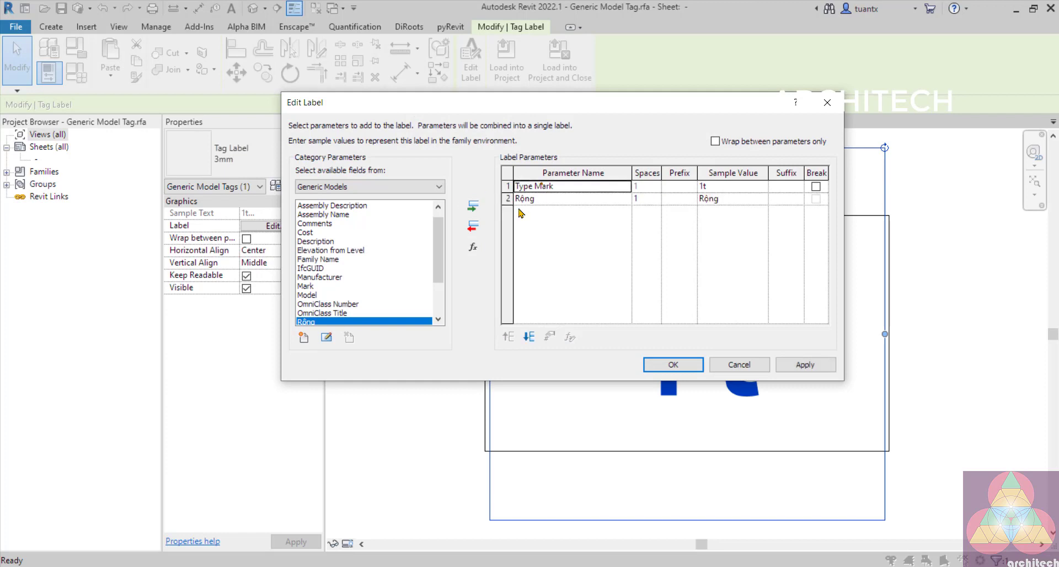
click(473, 226)
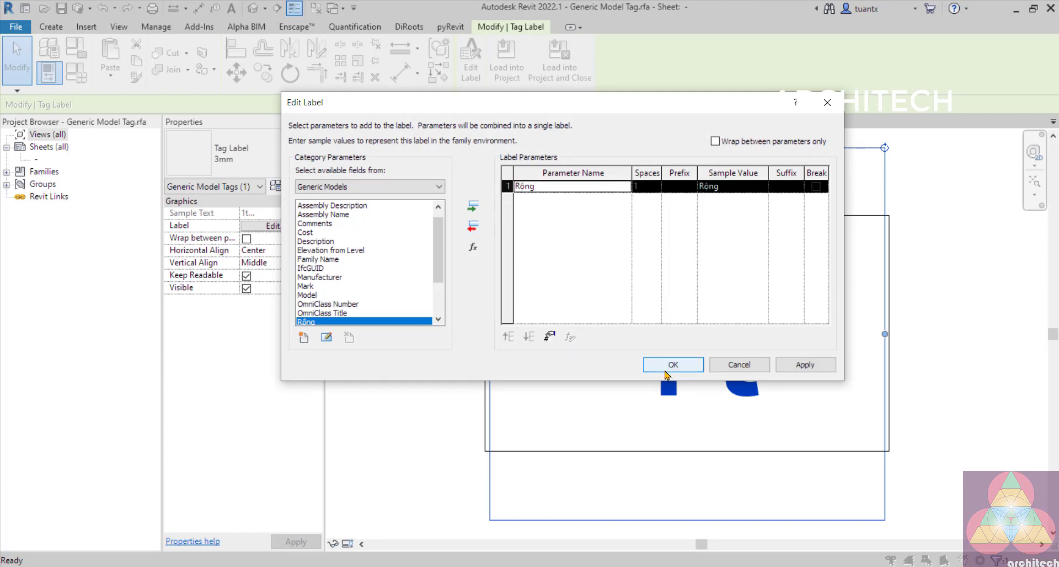
click(672, 365)
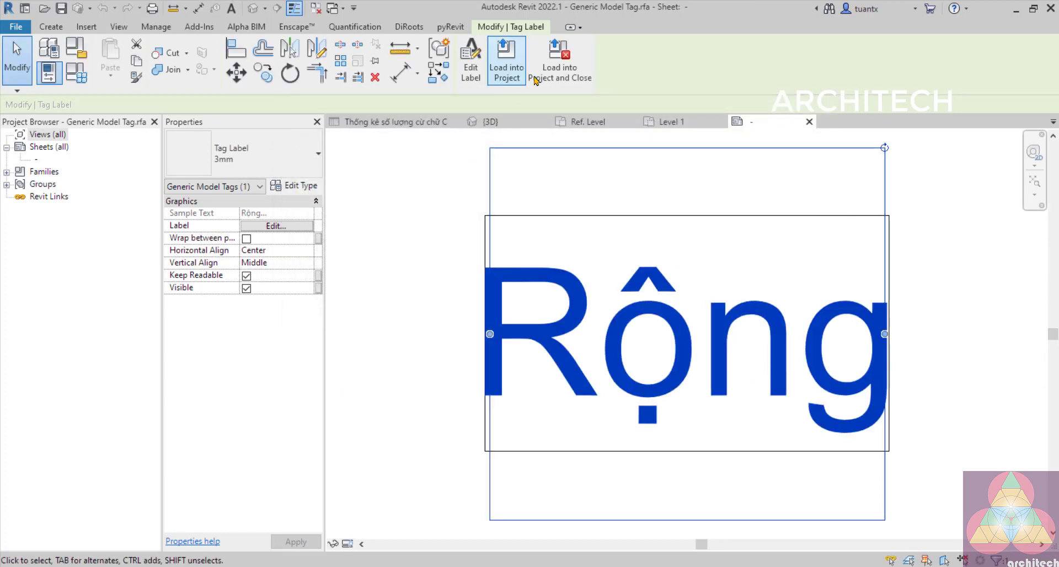
- Load the edited Generic Model Tag into temp.0001.rvt, overwriting the existing version
click(513, 70)
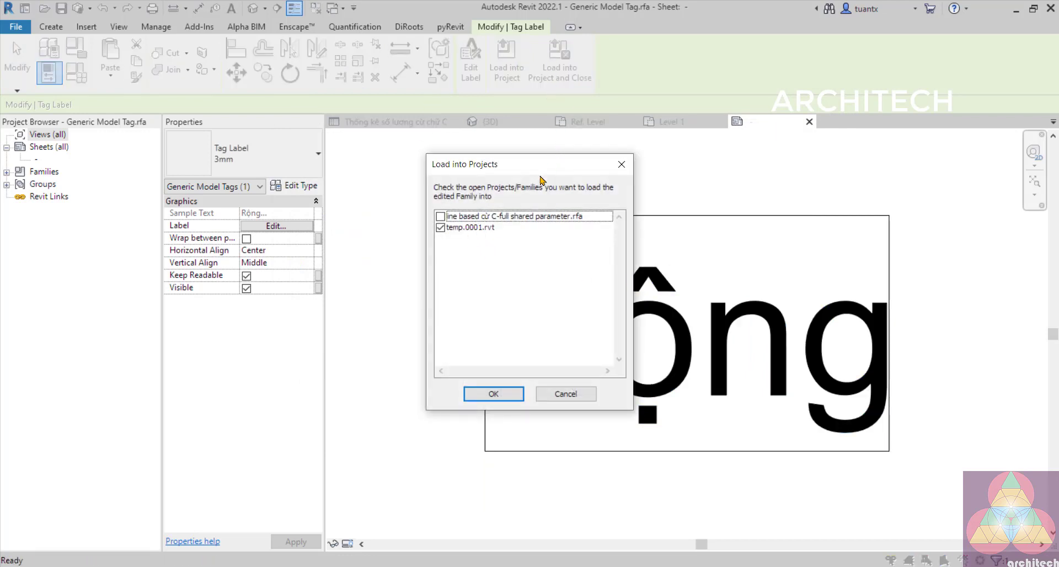
click(502, 395)
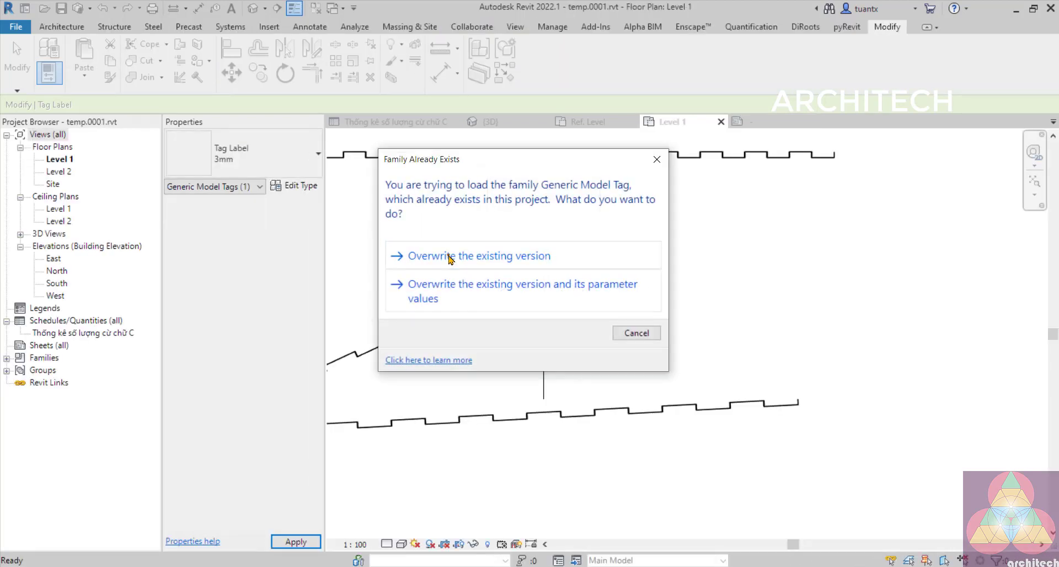
click(452, 259)
scroll(585, 271, down, 1)
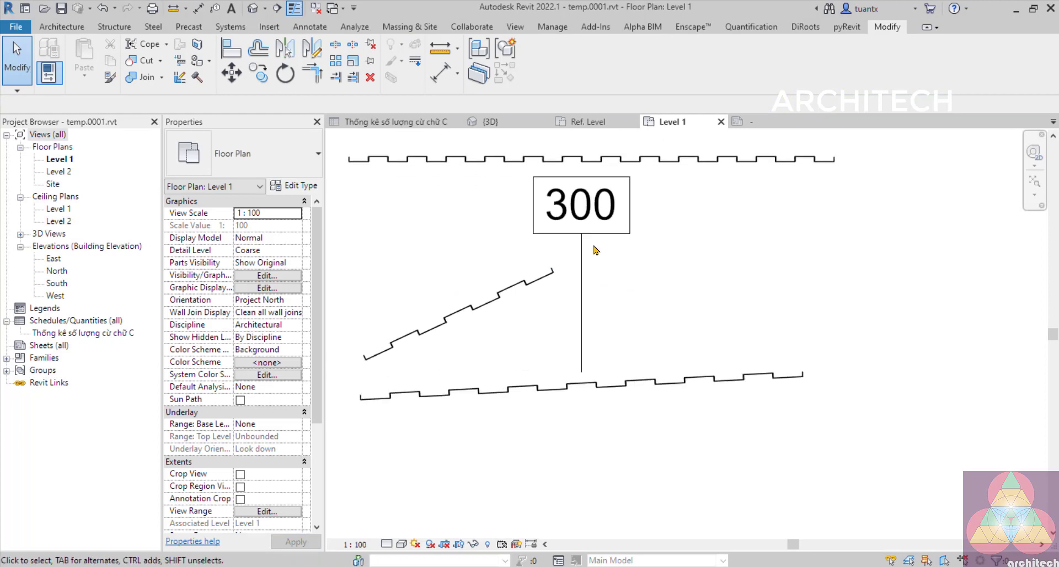
- Move the tag head down closer to the lowest pile run, shortening its leader
scroll(593, 248, up, 2)
click(579, 231)
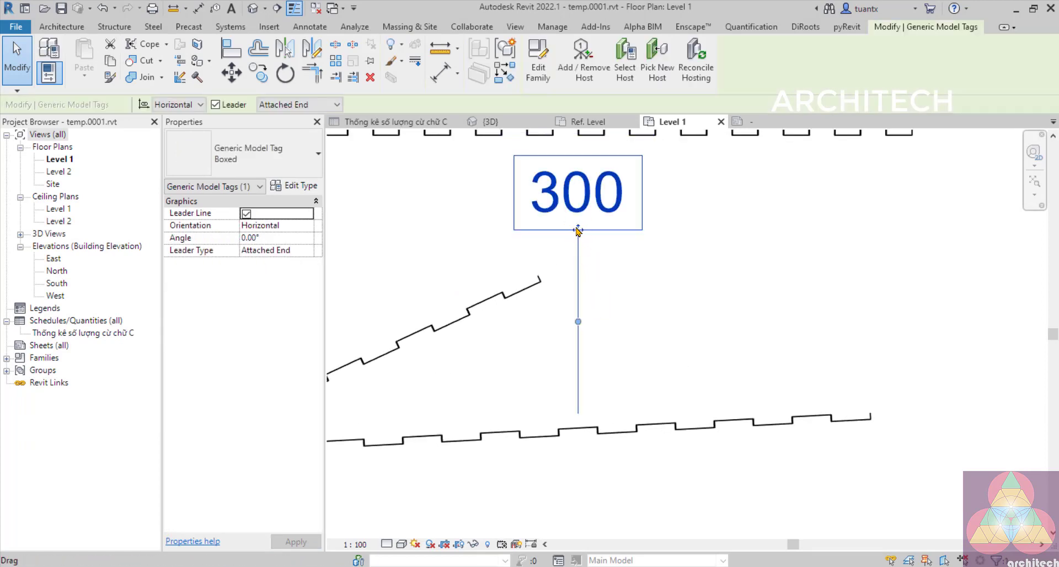
drag(578, 229, 576, 260)
scroll(576, 259, down, 3)
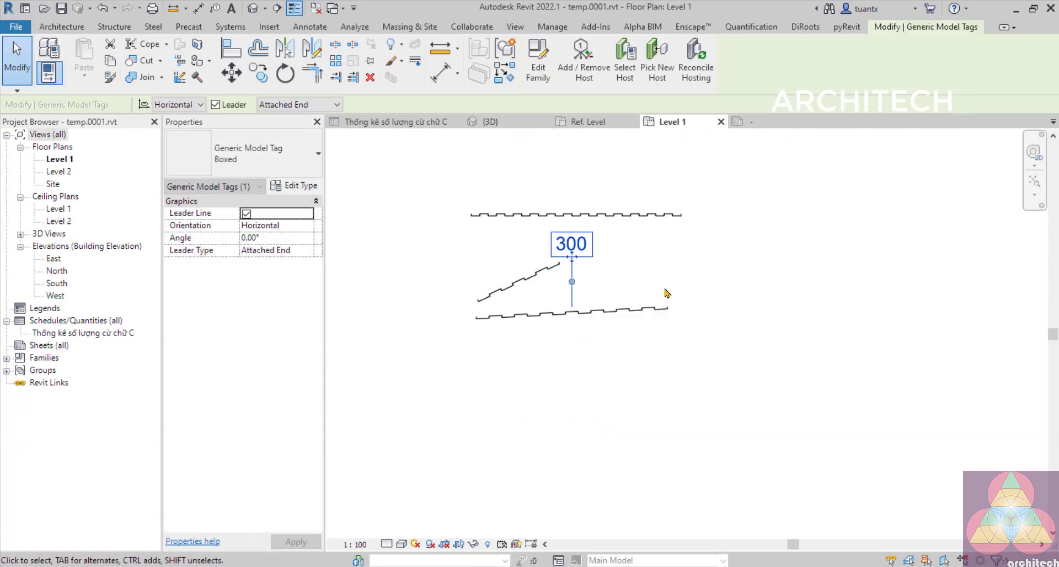
scroll(561, 287, up, 2)
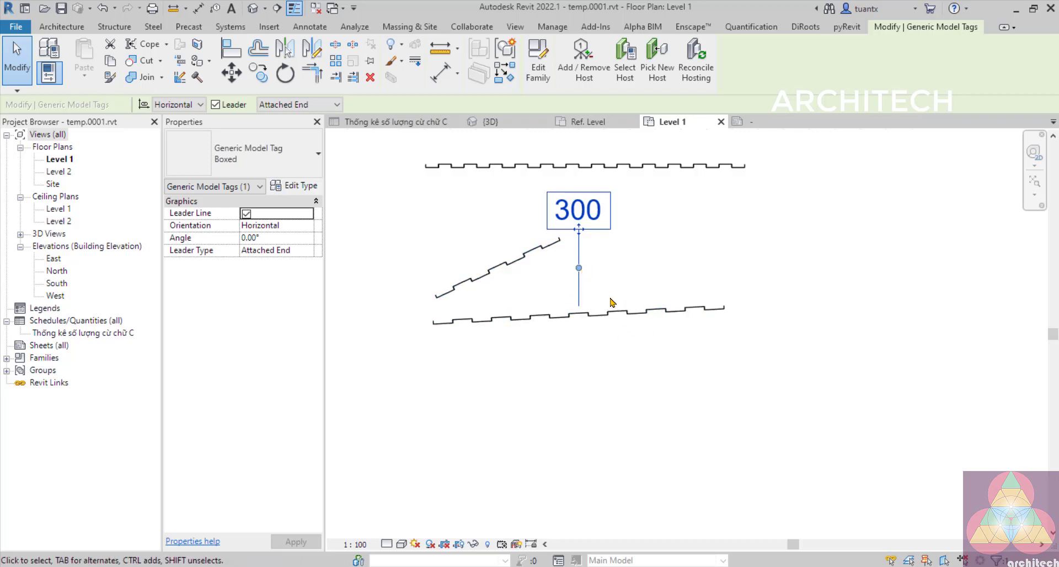
click(653, 344)
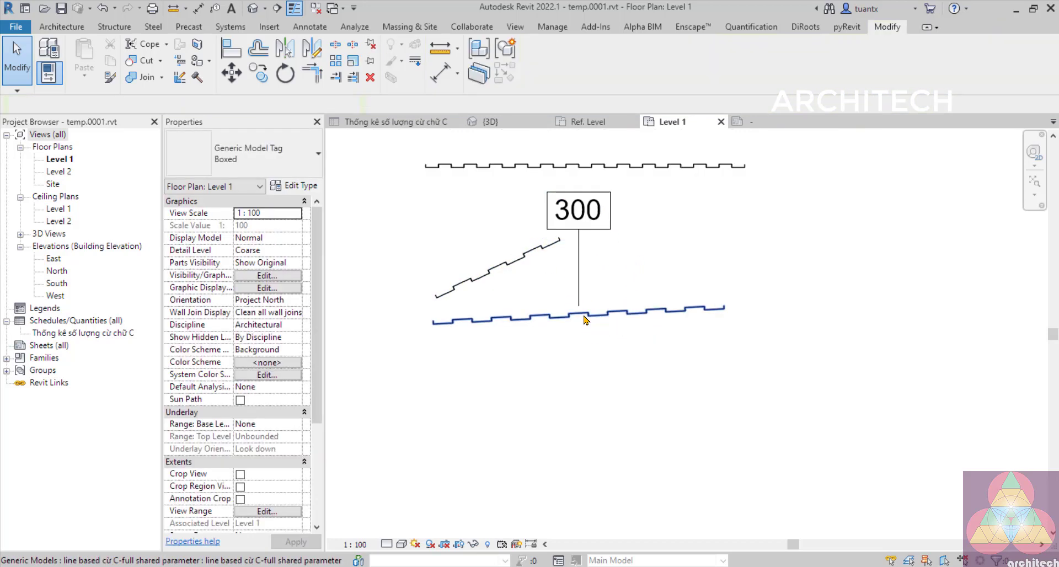
- Examine the tagged nested C pile's properties and the Cừ vây chữ C group in the project's shared parameter file
click(581, 322)
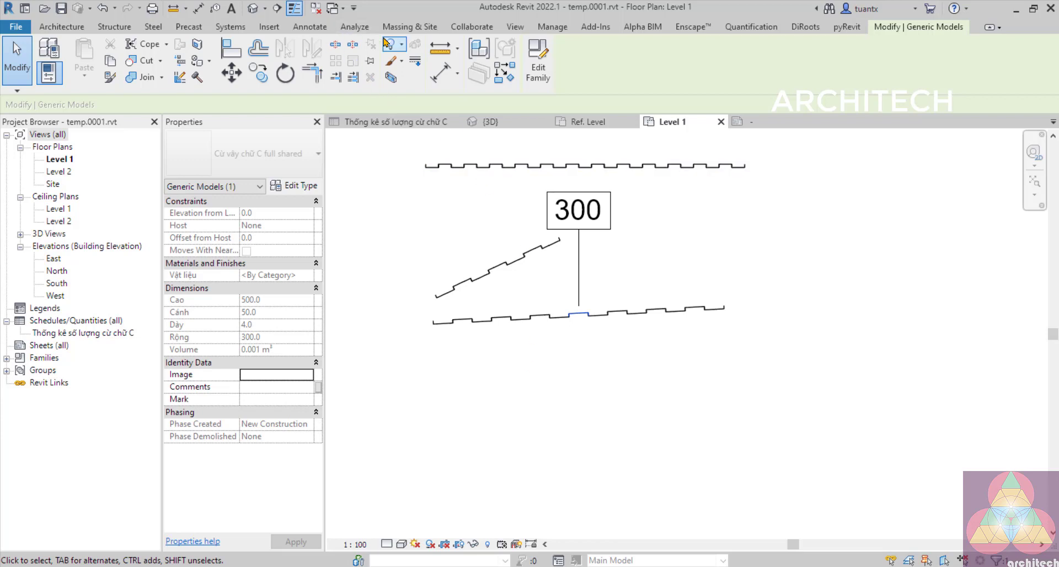
click(549, 27)
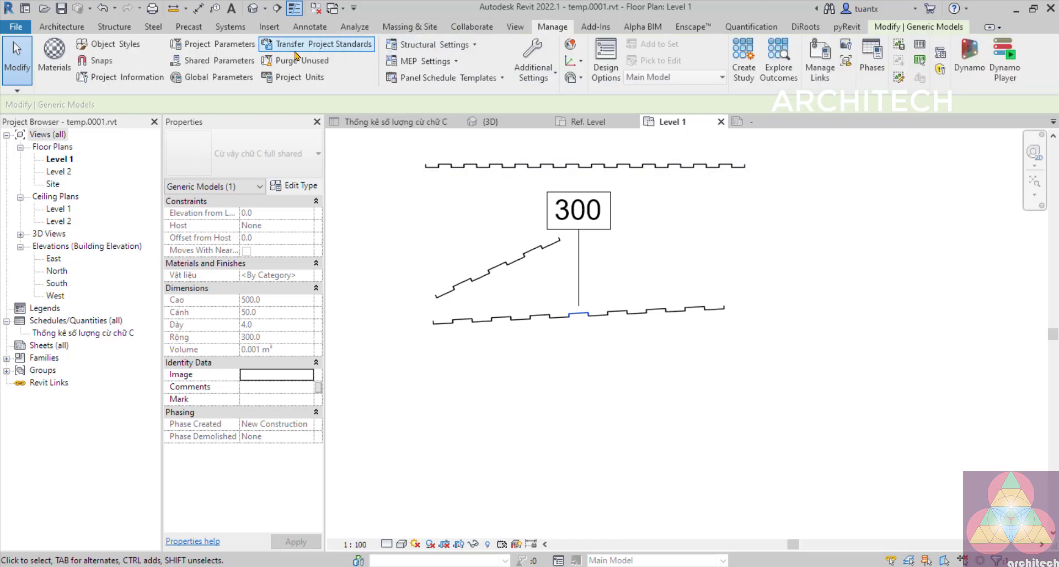
click(228, 62)
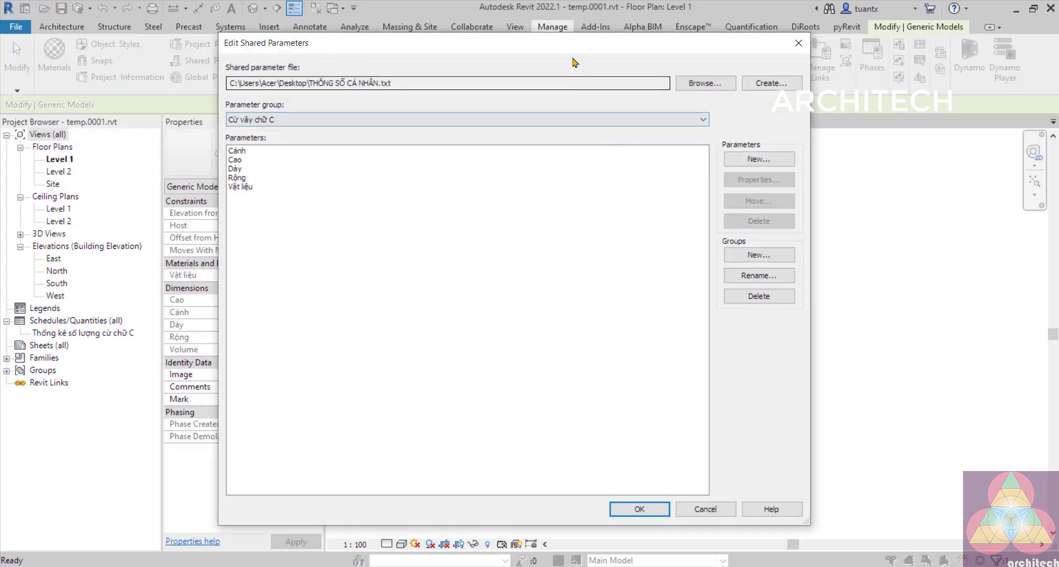
drag(469, 48, 460, 47)
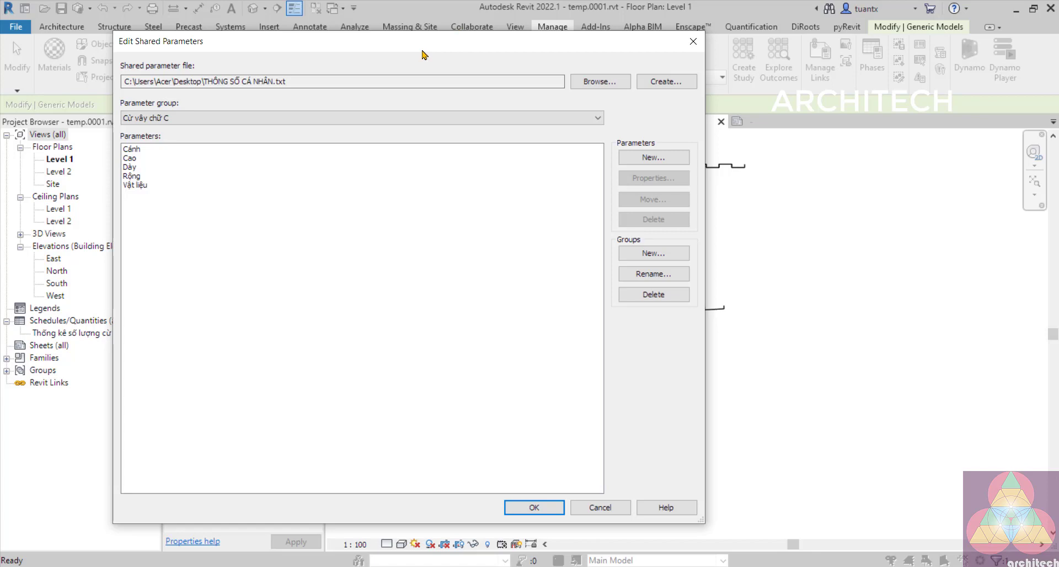
mouse_move(371, 48)
mouse_down()
mouse_move(414, 40)
mouse_move(380, 54)
mouse_up()
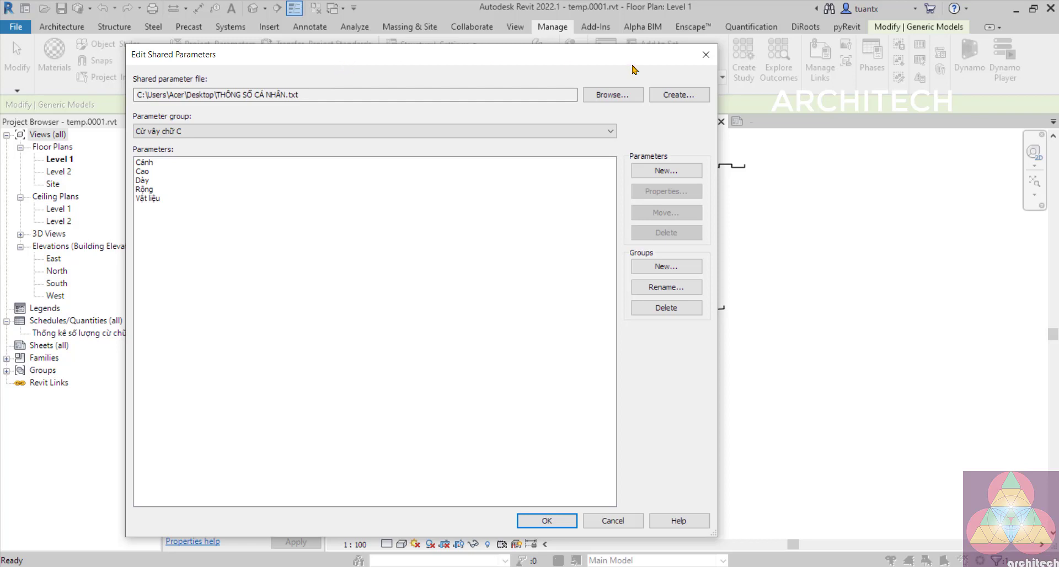
click(704, 58)
click(590, 250)
scroll(590, 250, up, 3)
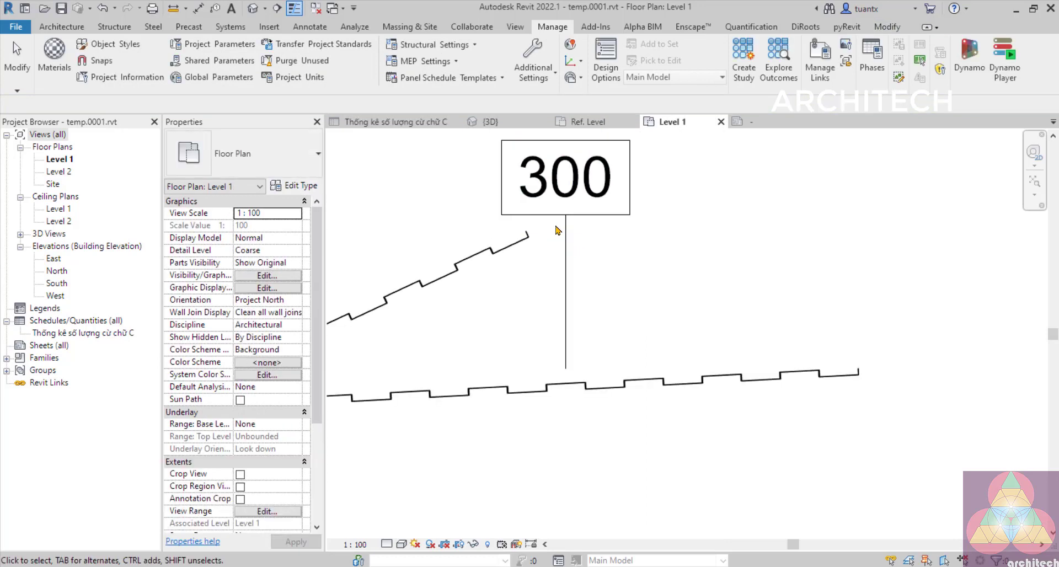